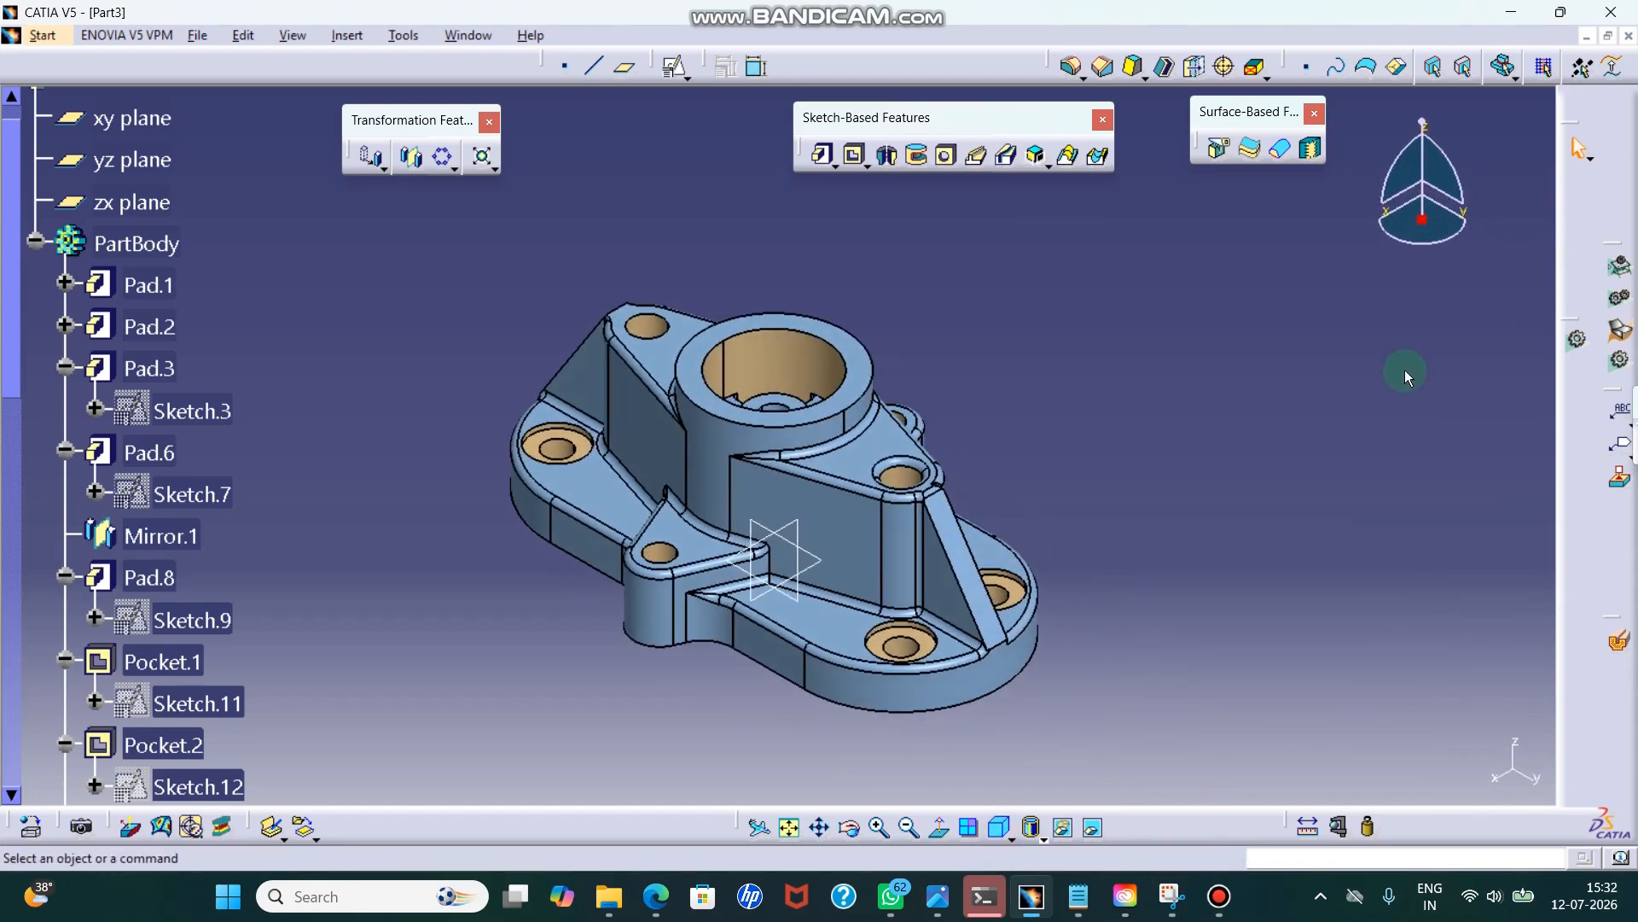
- Section the finished part lengthwise through its centre and examine the cut holes and bores in a straight-on view
click(858, 831)
drag(832, 732, 905, 709)
click(995, 829)
click(1615, 639)
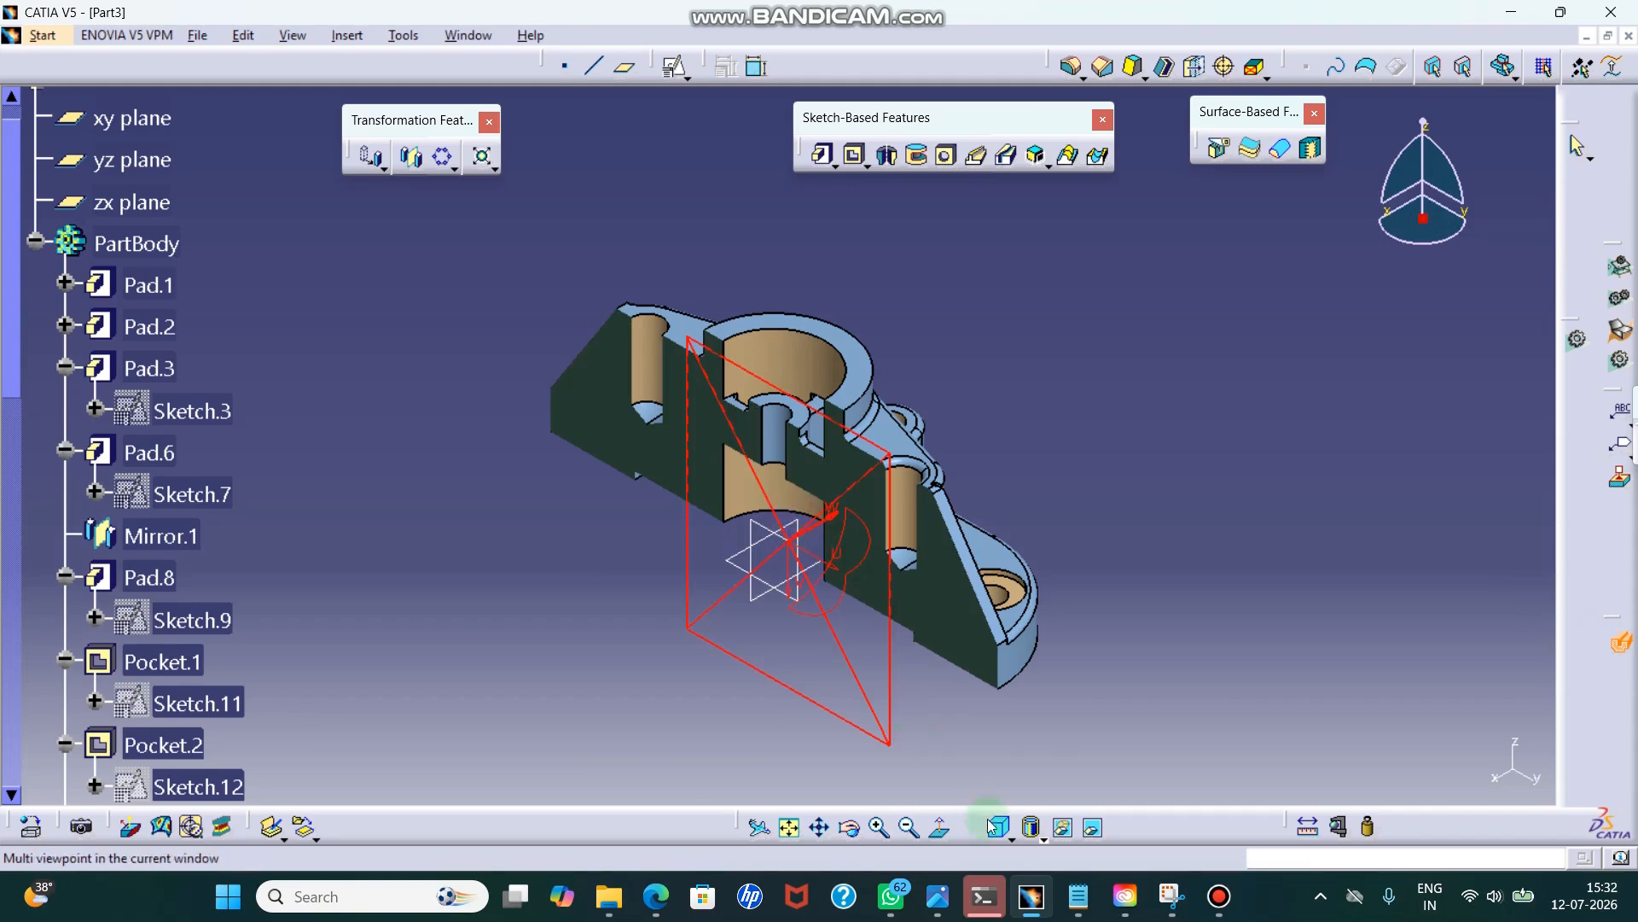
click(1009, 837)
click(1033, 677)
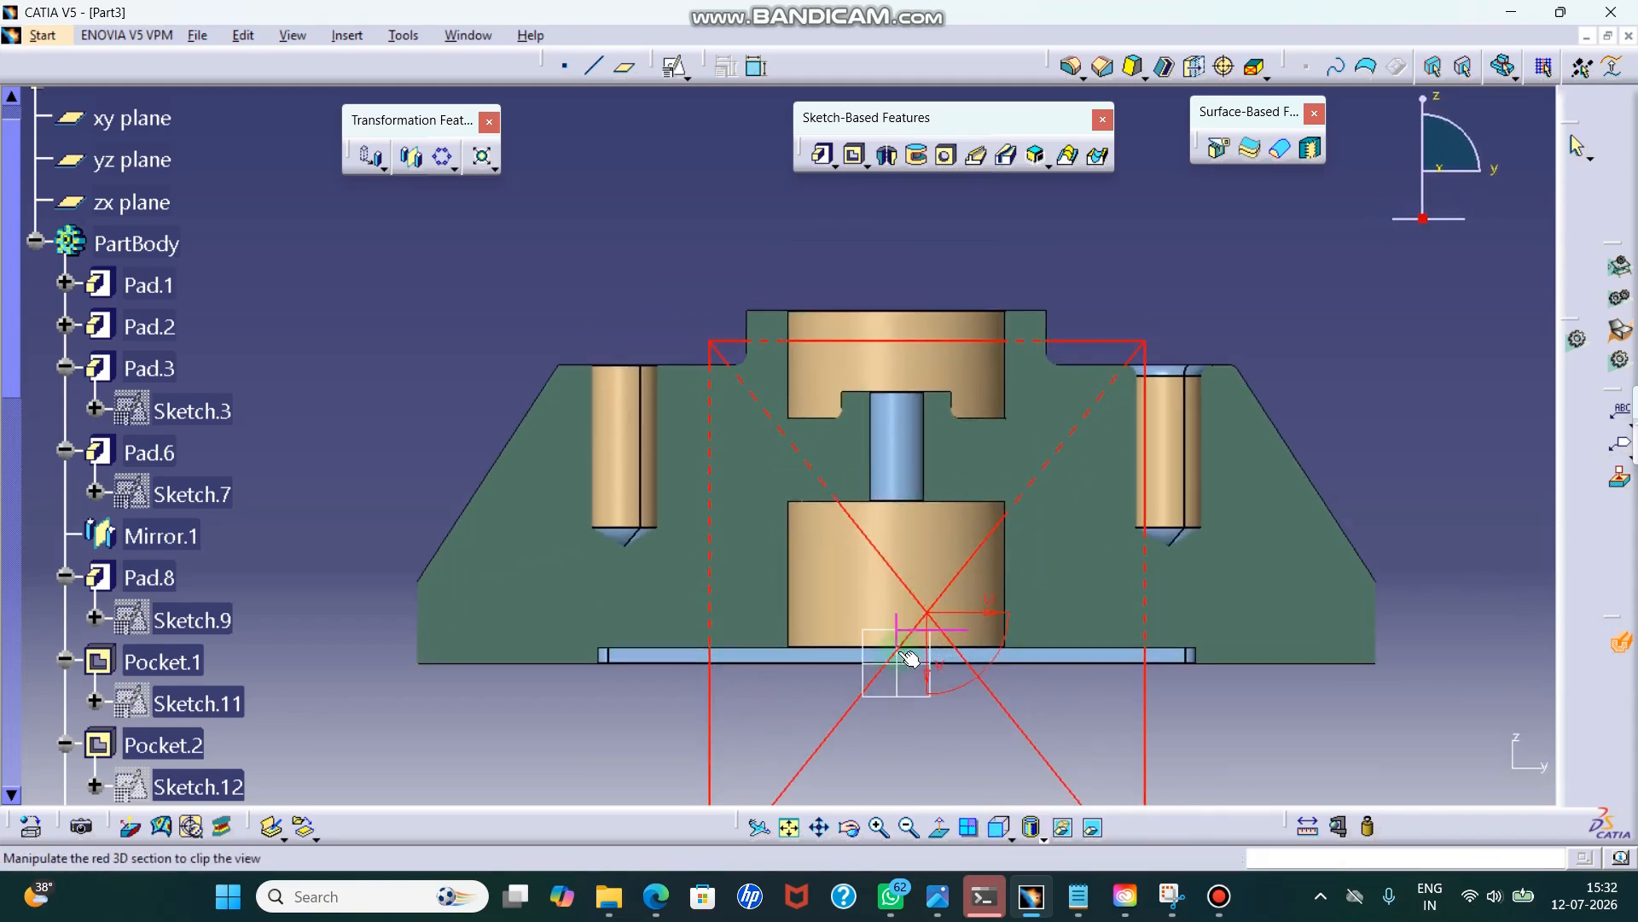
mouse_move(864, 679)
middle_down()
mouse_move(838, 662)
mouse_move(838, 681)
middle_up()
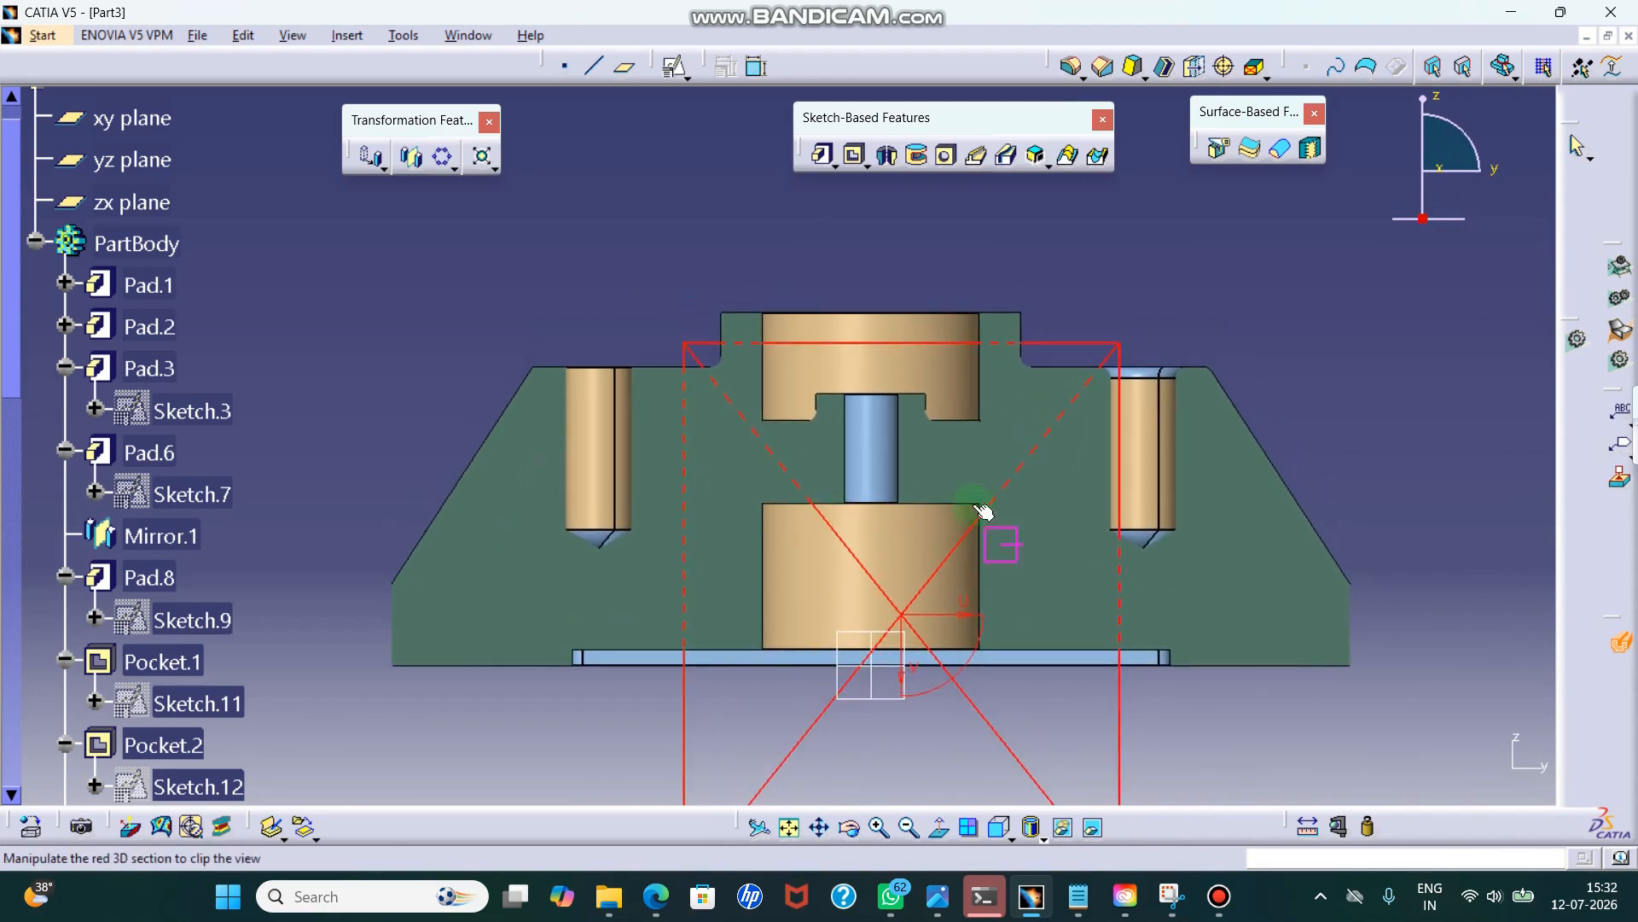
- Examine the cut part in isometric view, turn the section plane crosswise to inspect that profile, and end the sectioning
click(1010, 839)
click(1032, 646)
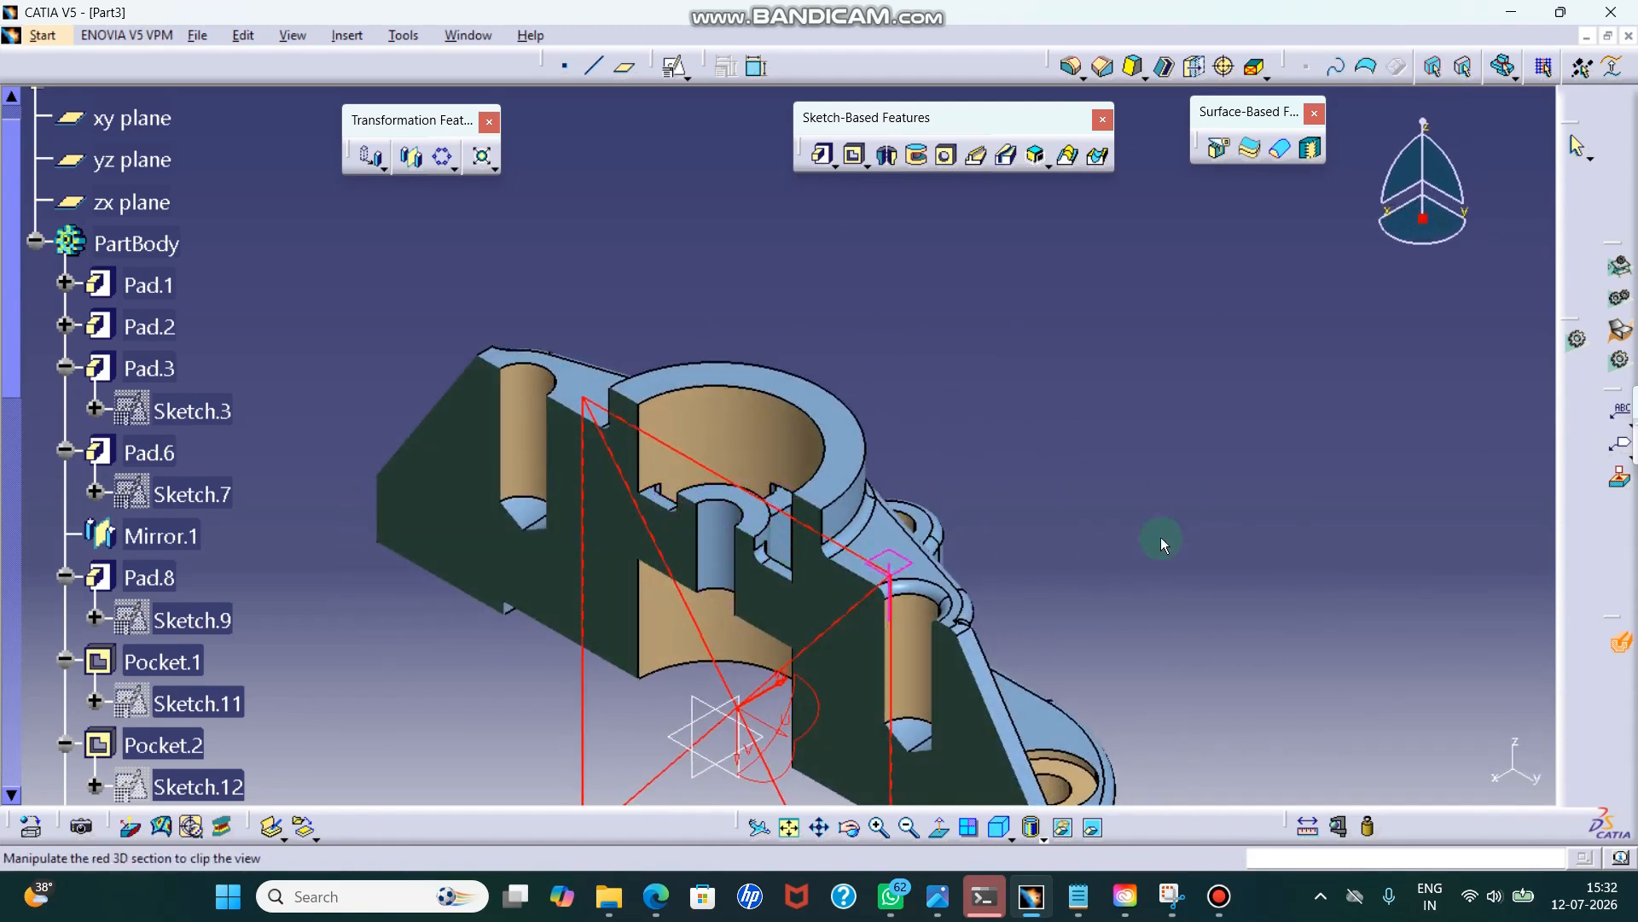
drag(738, 715, 747, 702)
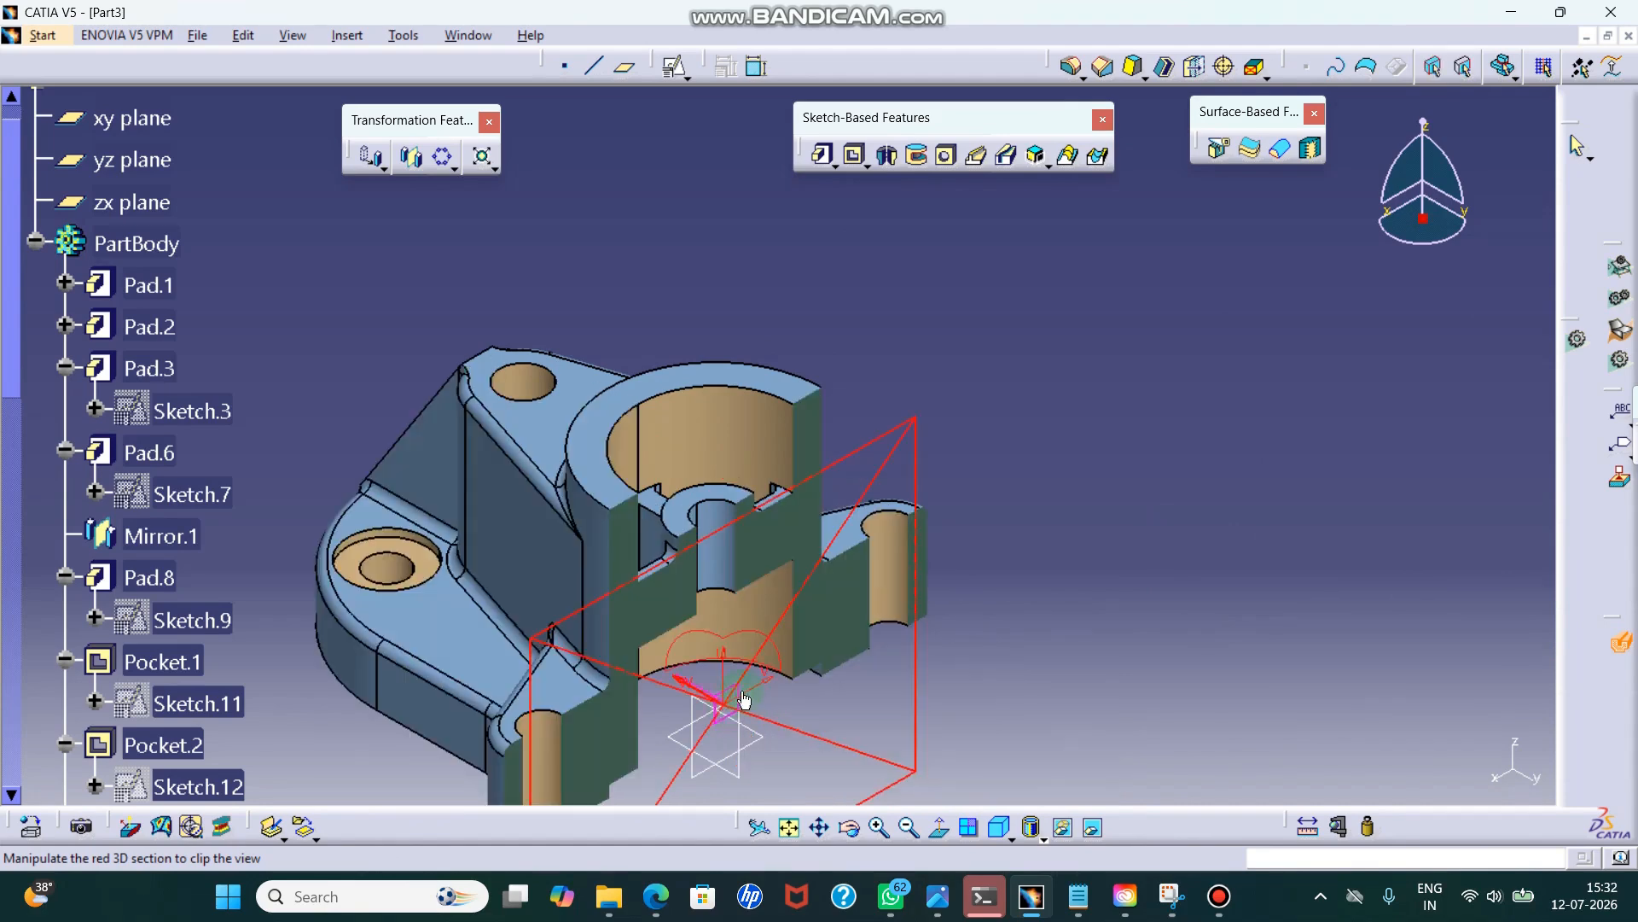
middle_drag(936, 629, 1058, 463)
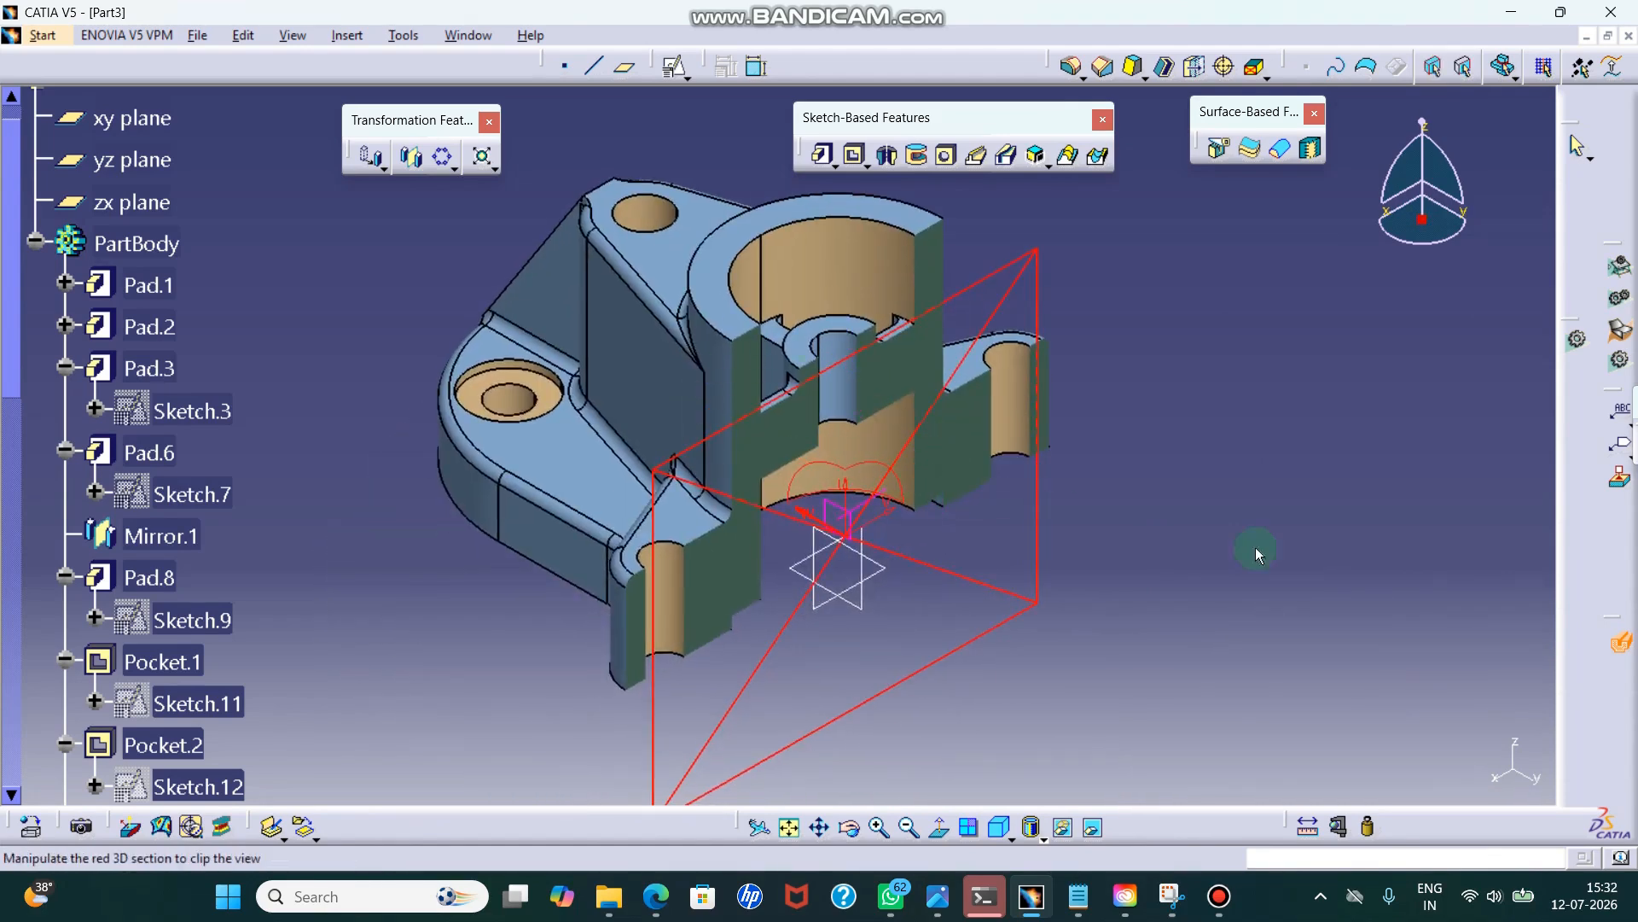
click(1622, 647)
ctrl+middle_drag(1118, 558, 1102, 640)
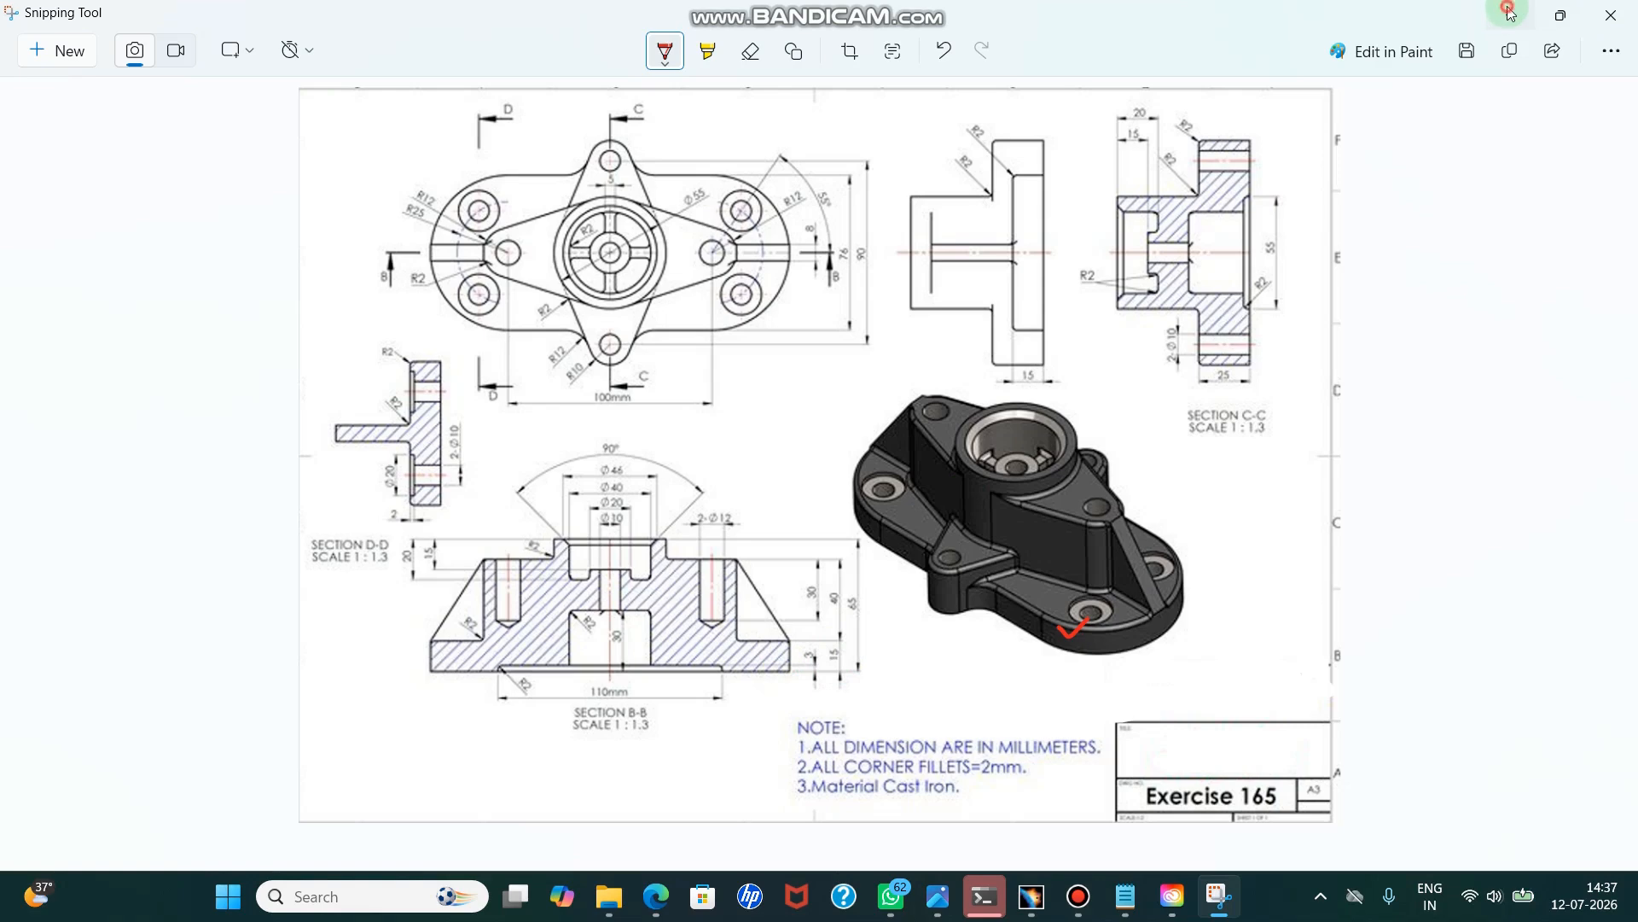
- Return from the drawing to the empty CATIA part and create a positioned sketch on the xy plane with Reverse V and Swap enabled
click(1510, 12)
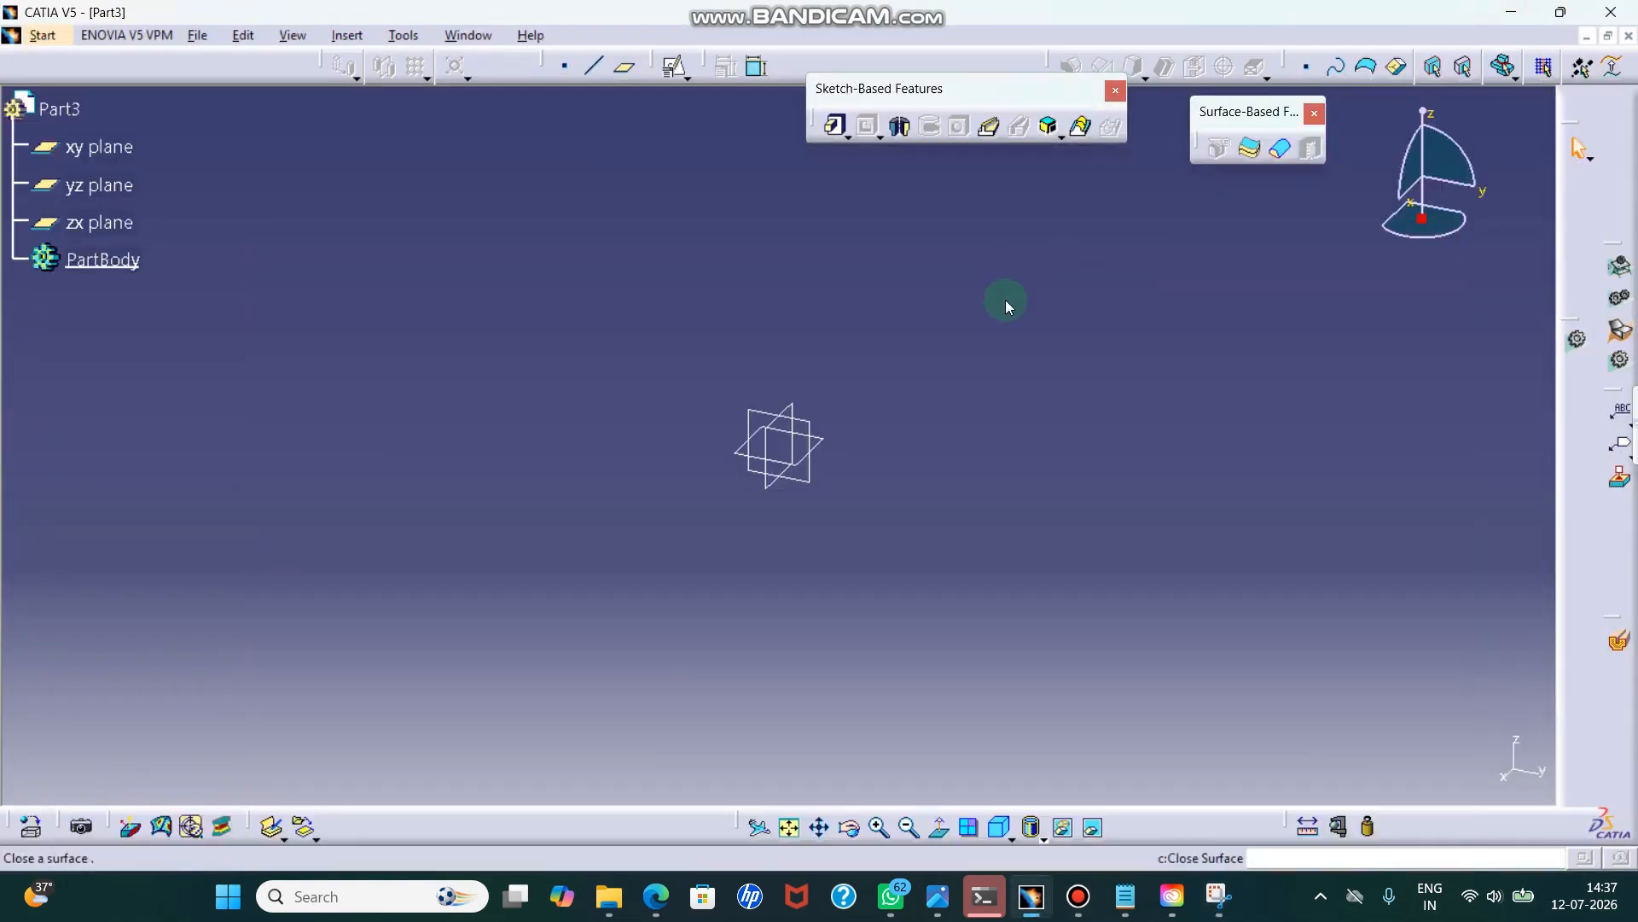
click(676, 66)
click(822, 445)
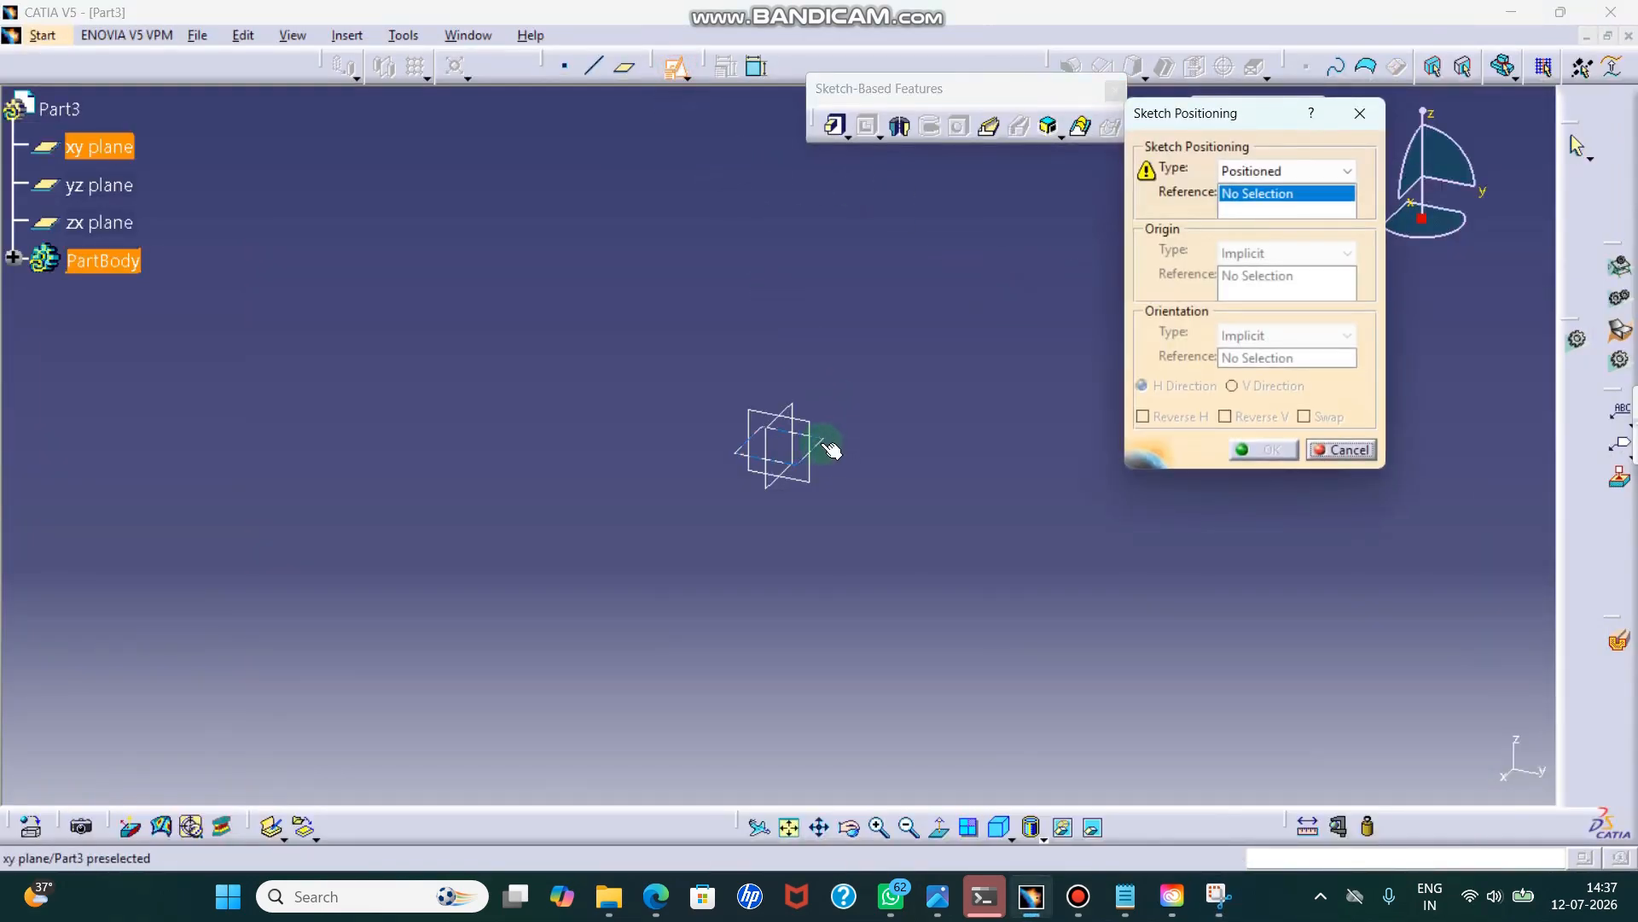
click(1318, 417)
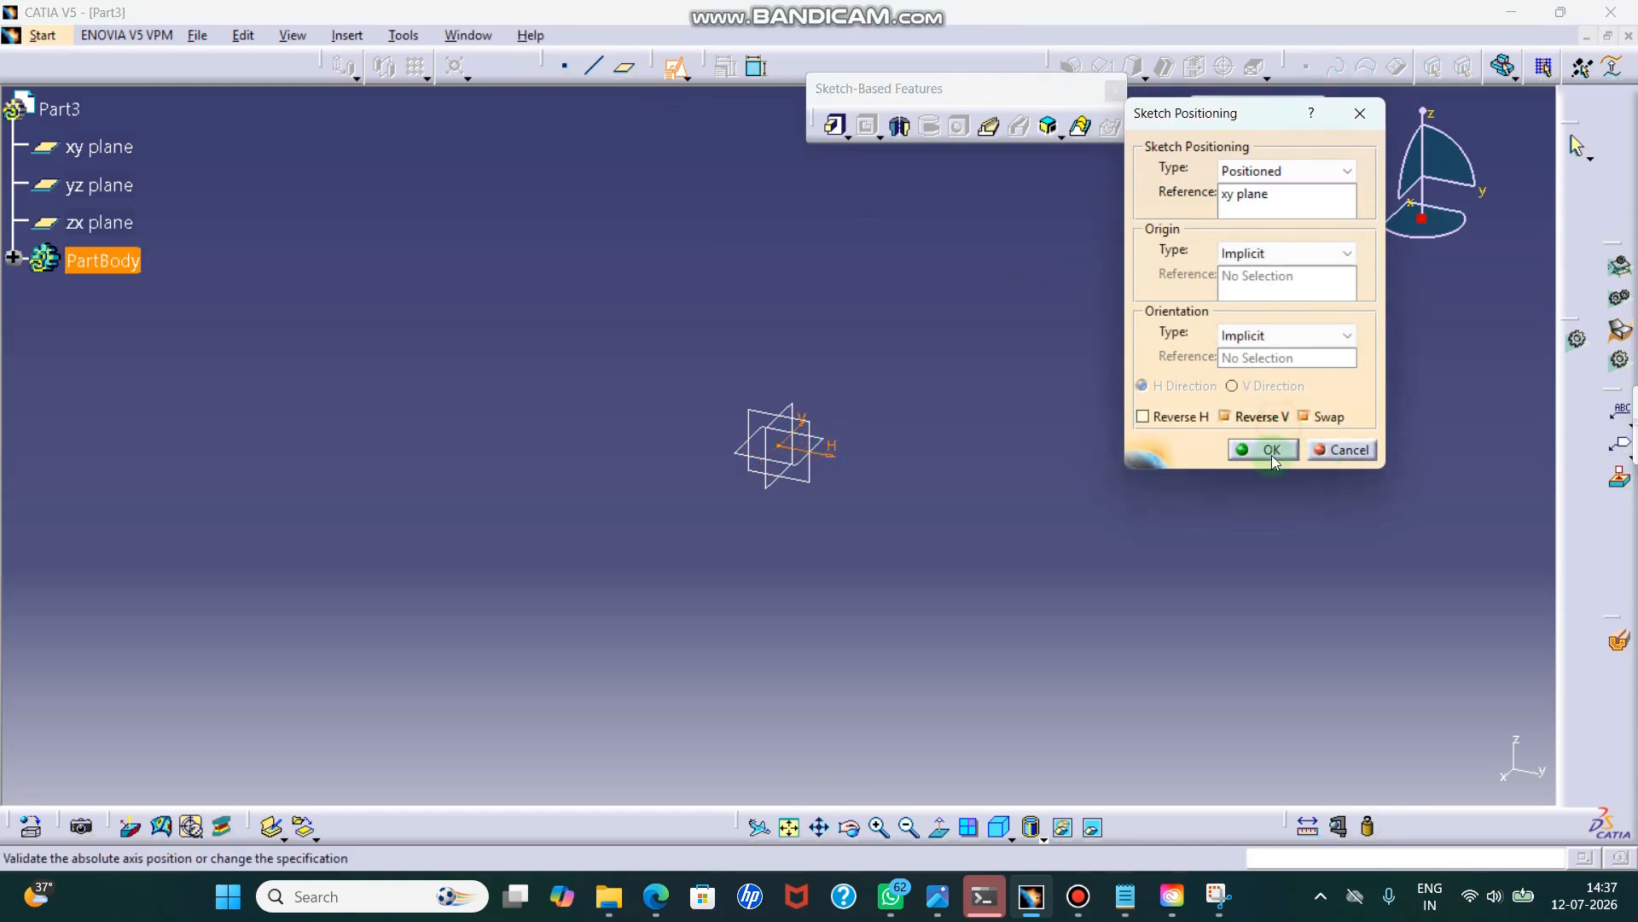
click(1270, 450)
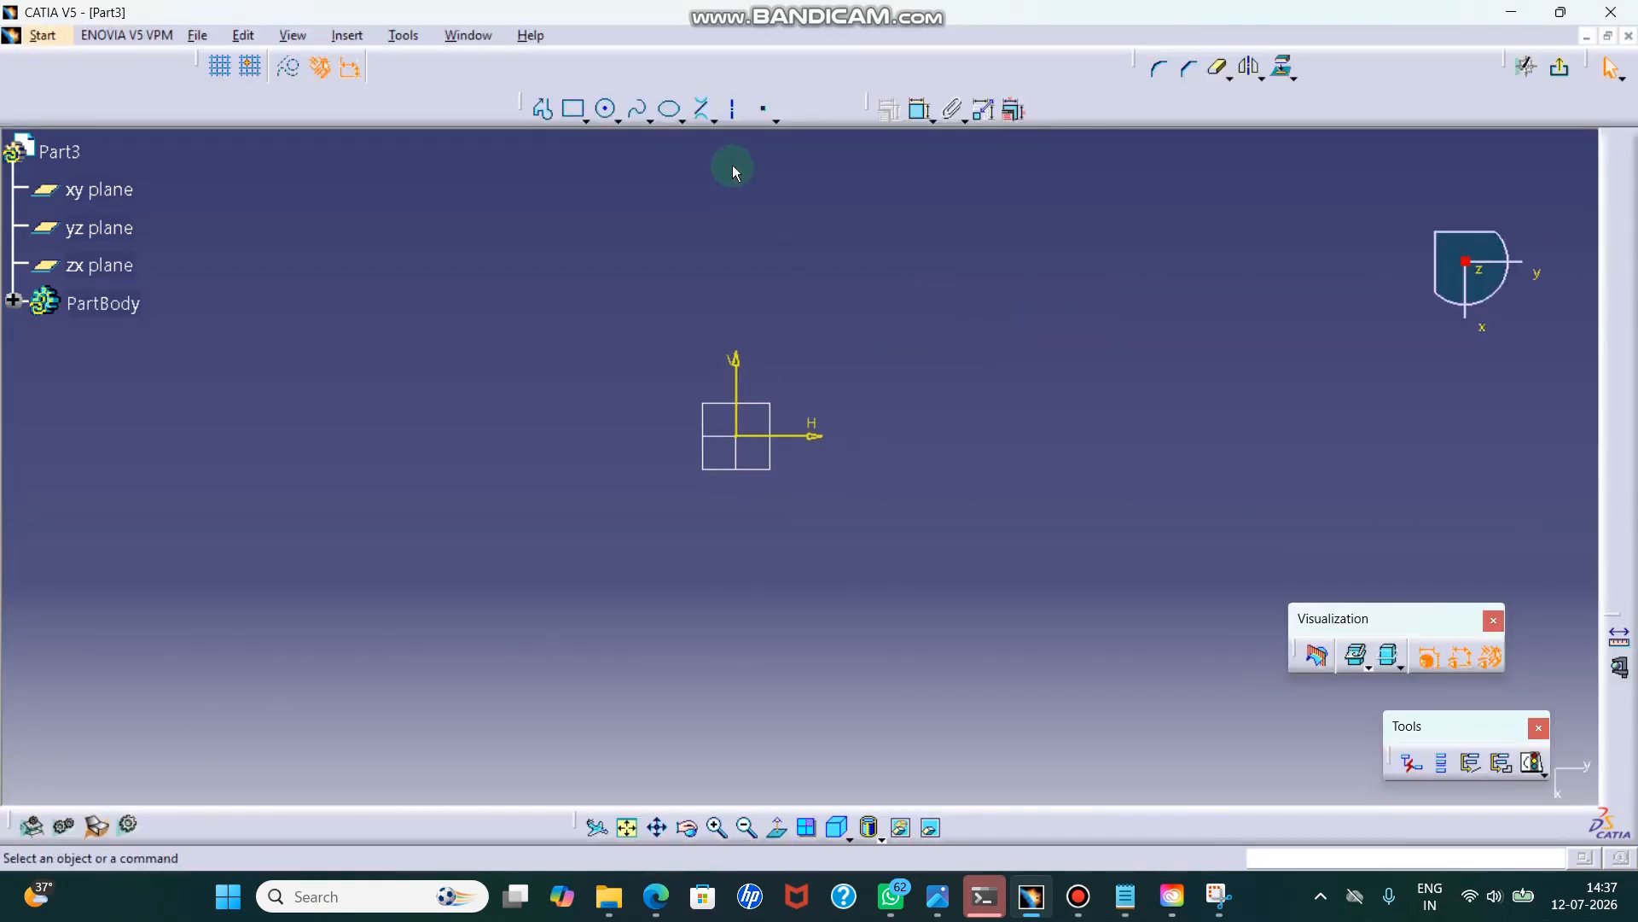
click(606, 109)
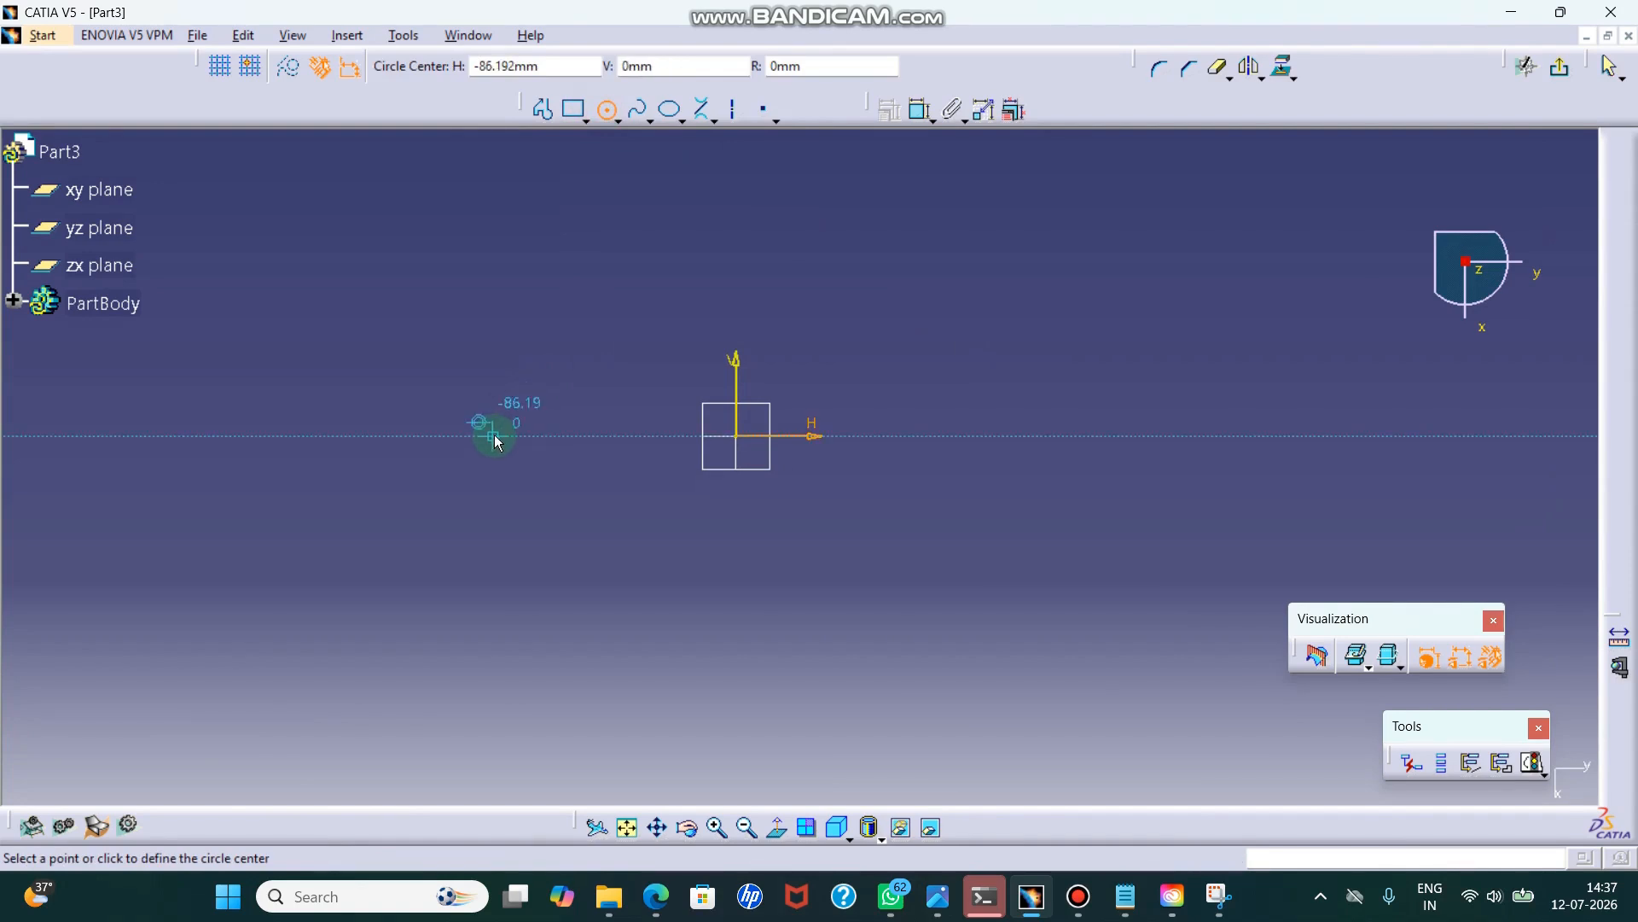
click(494, 436)
key(Escape)
click(618, 120)
- Sketch a horizontal elongated hole around the origin, about 164 mm between centres and 33 mm in radius, and delete its radius dimension
click(586, 119)
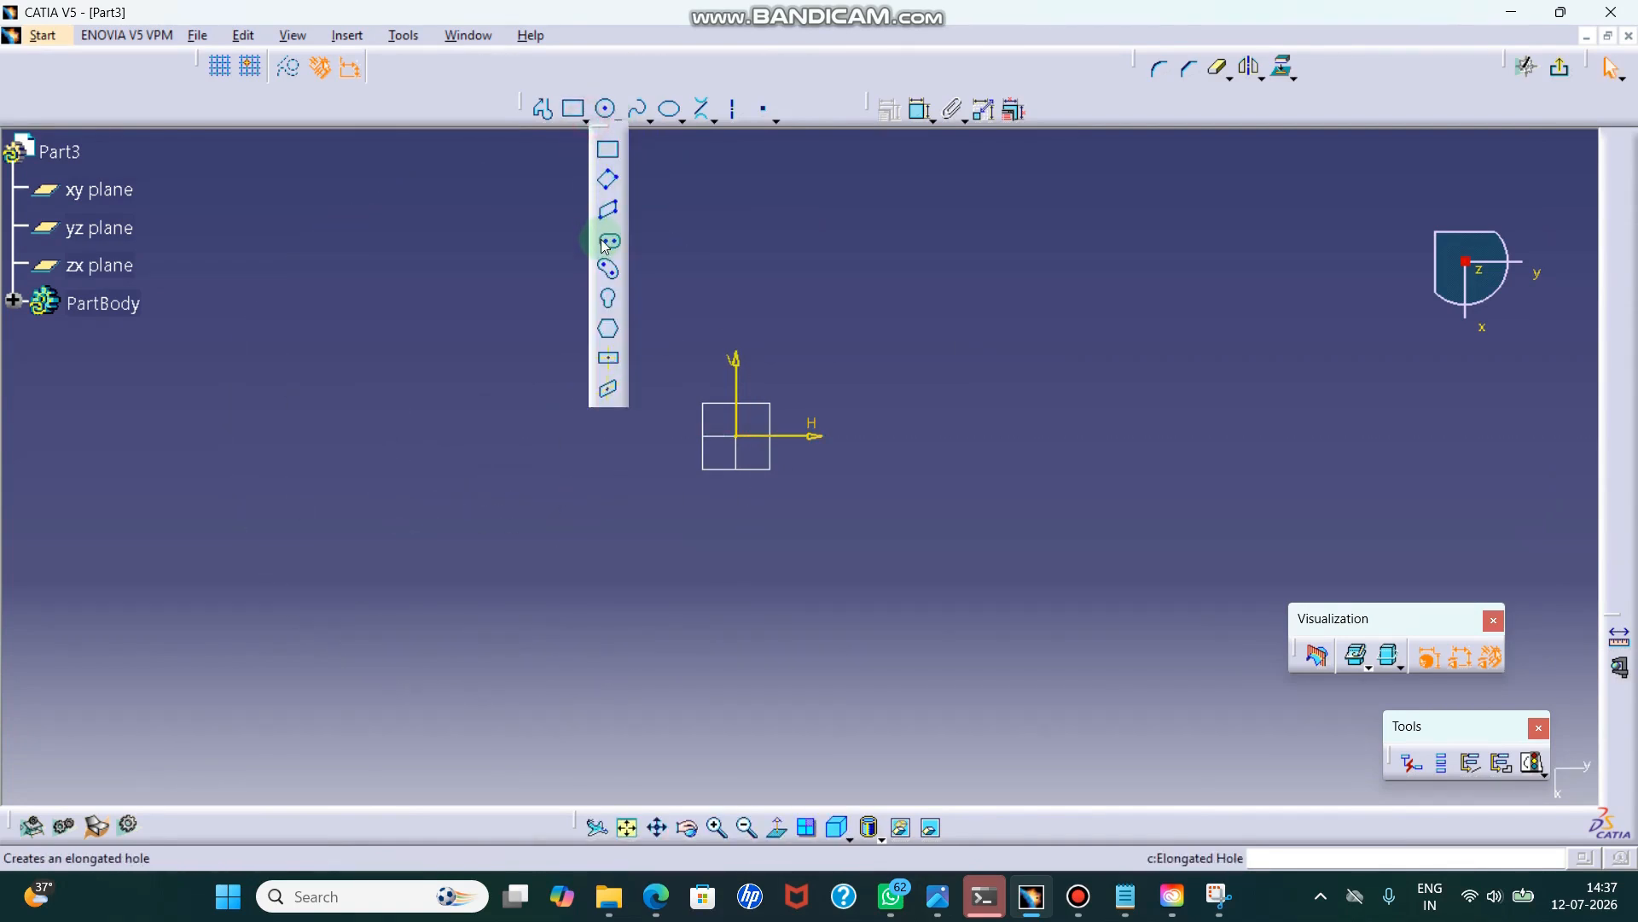
click(605, 244)
click(517, 439)
click(980, 437)
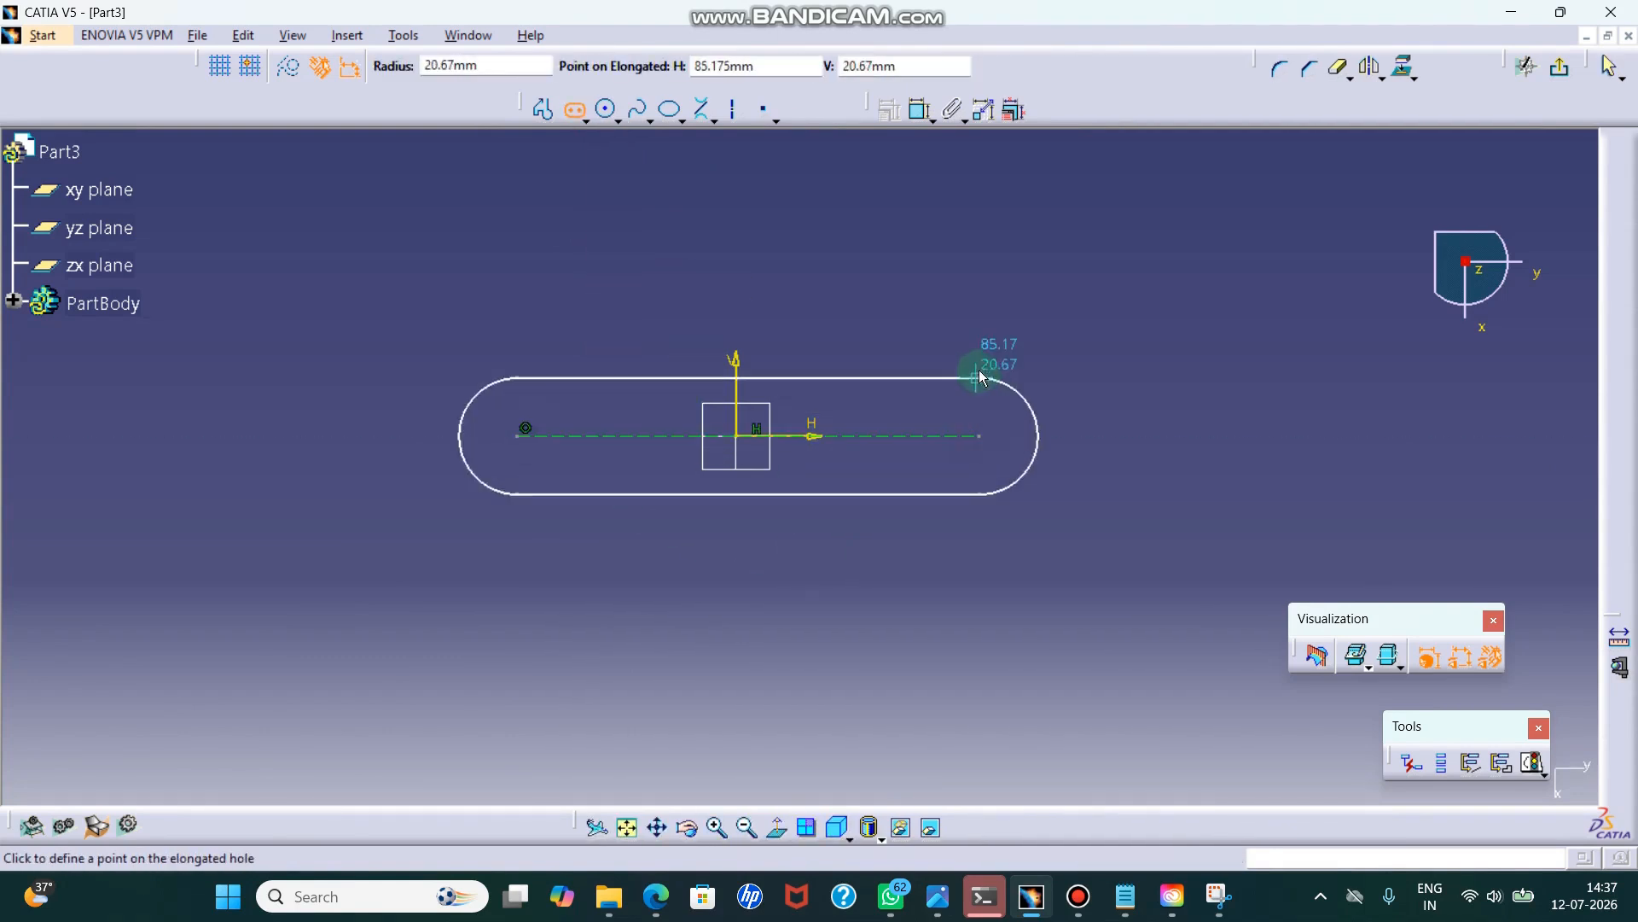
click(990, 343)
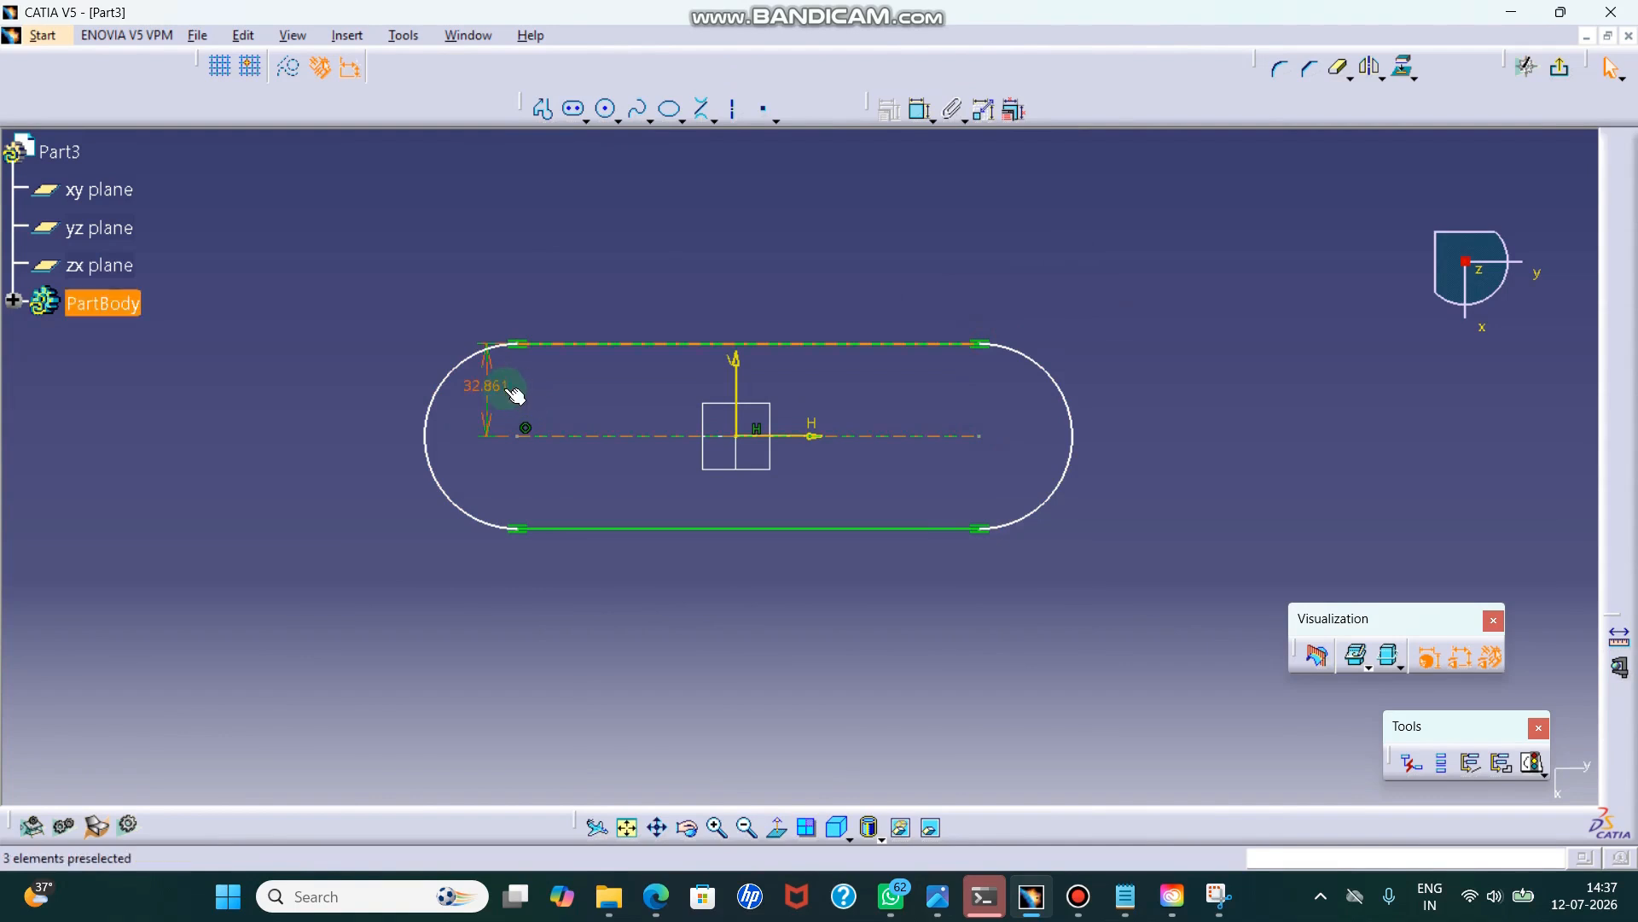
key(Delete)
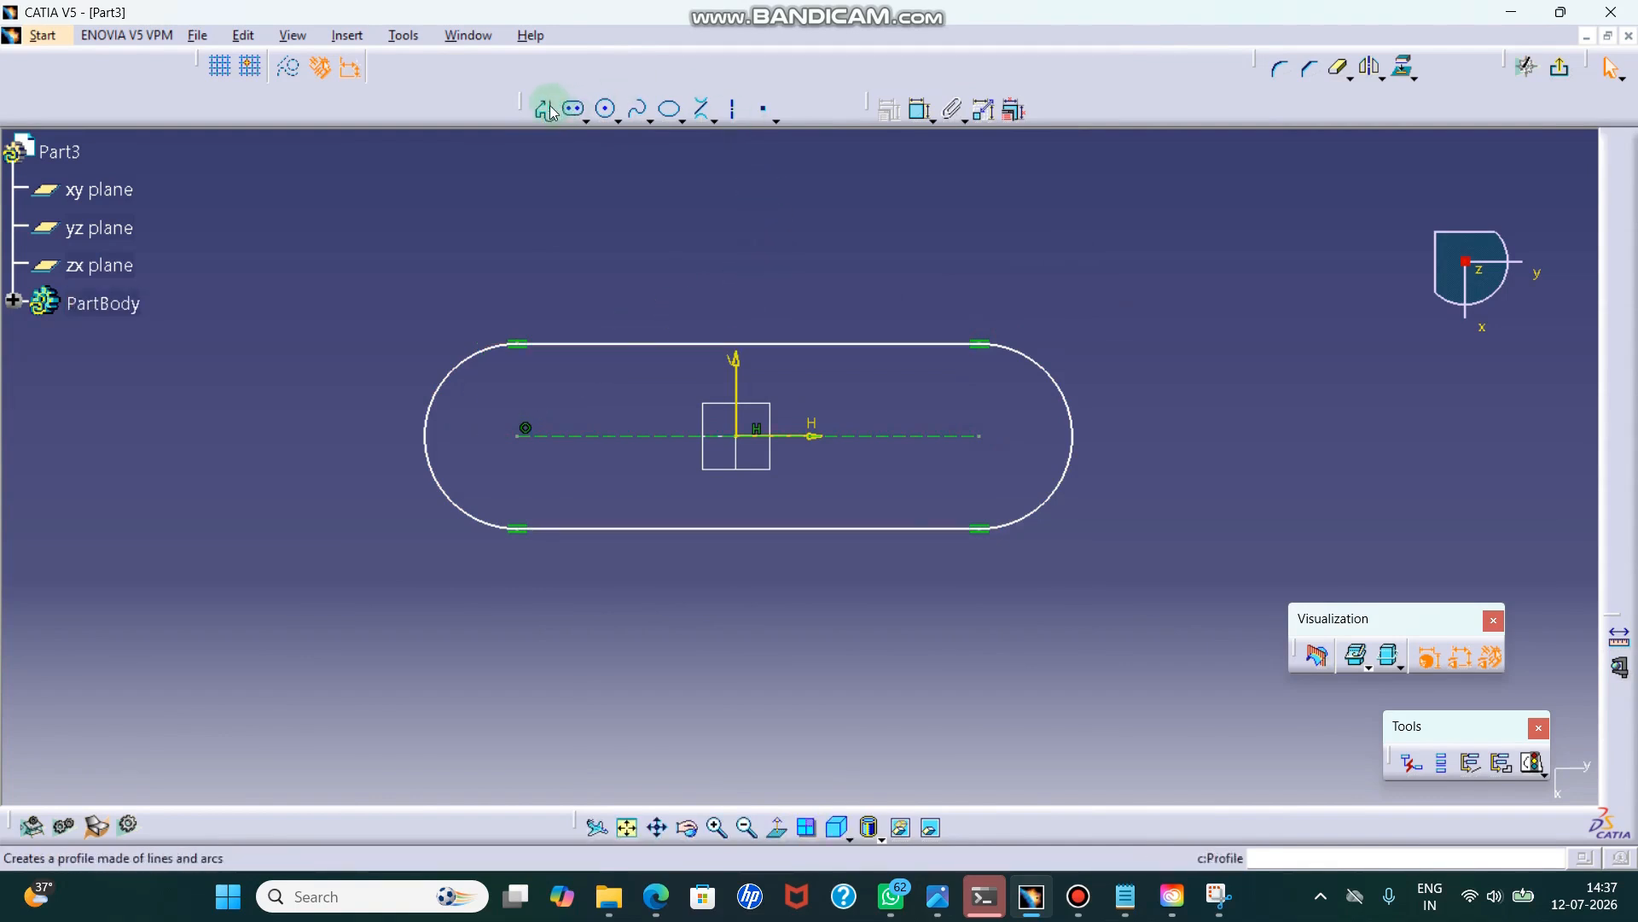
- Constrain the distance between the slot profile's two parallel straight edges to 76 mm
click(922, 109)
click(944, 344)
click(922, 529)
click(1265, 275)
double_click(1269, 266)
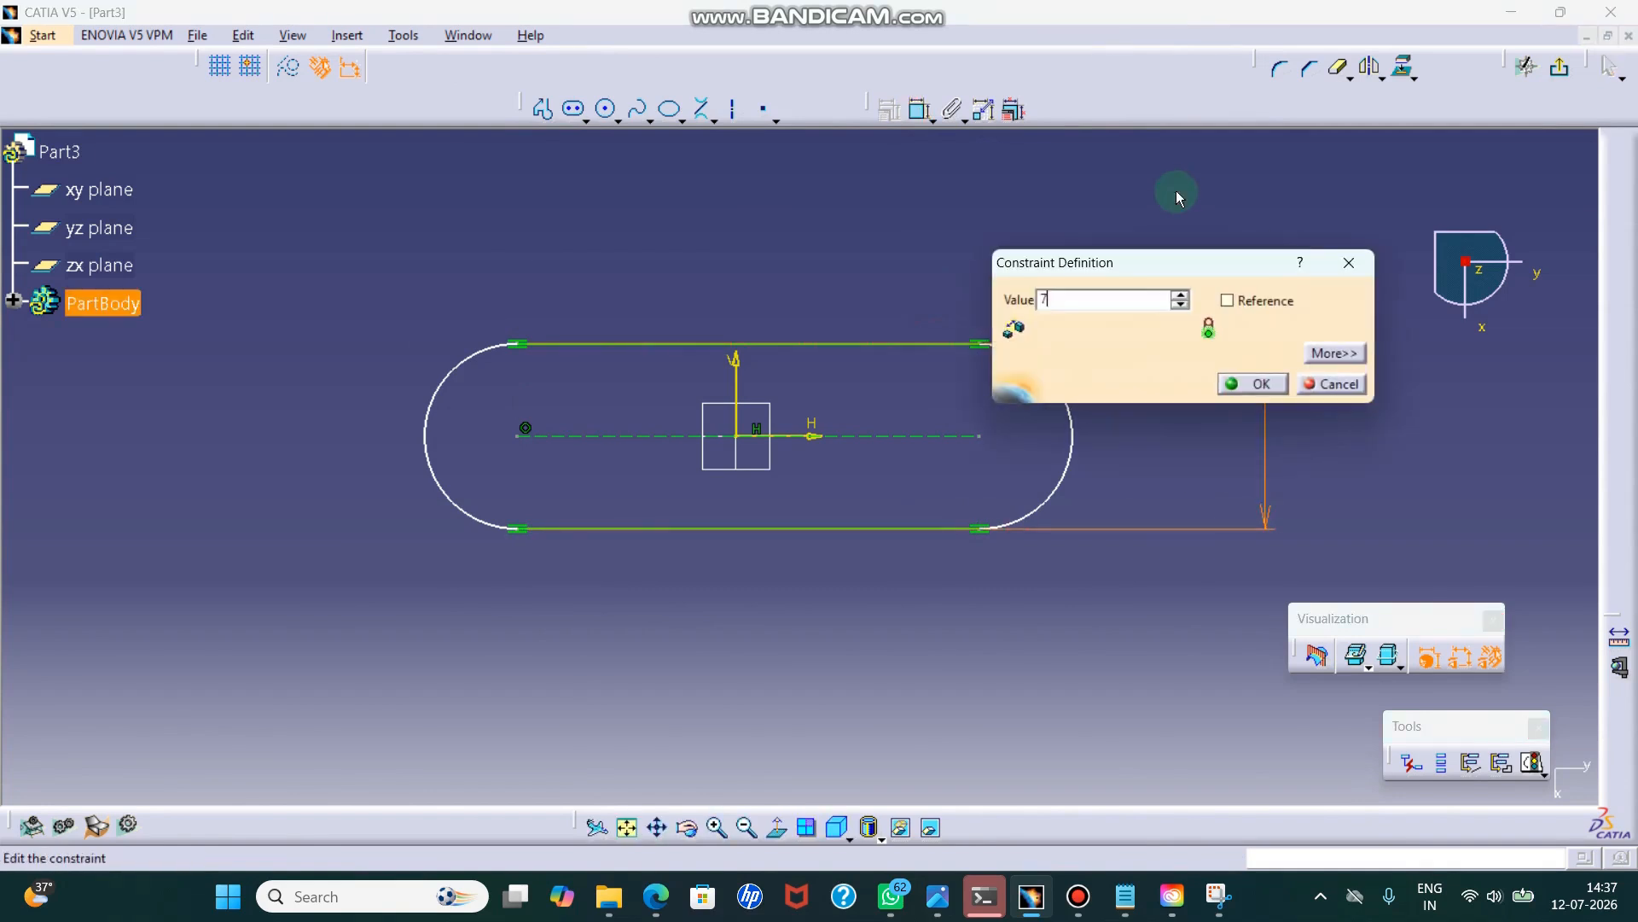
key(Return)
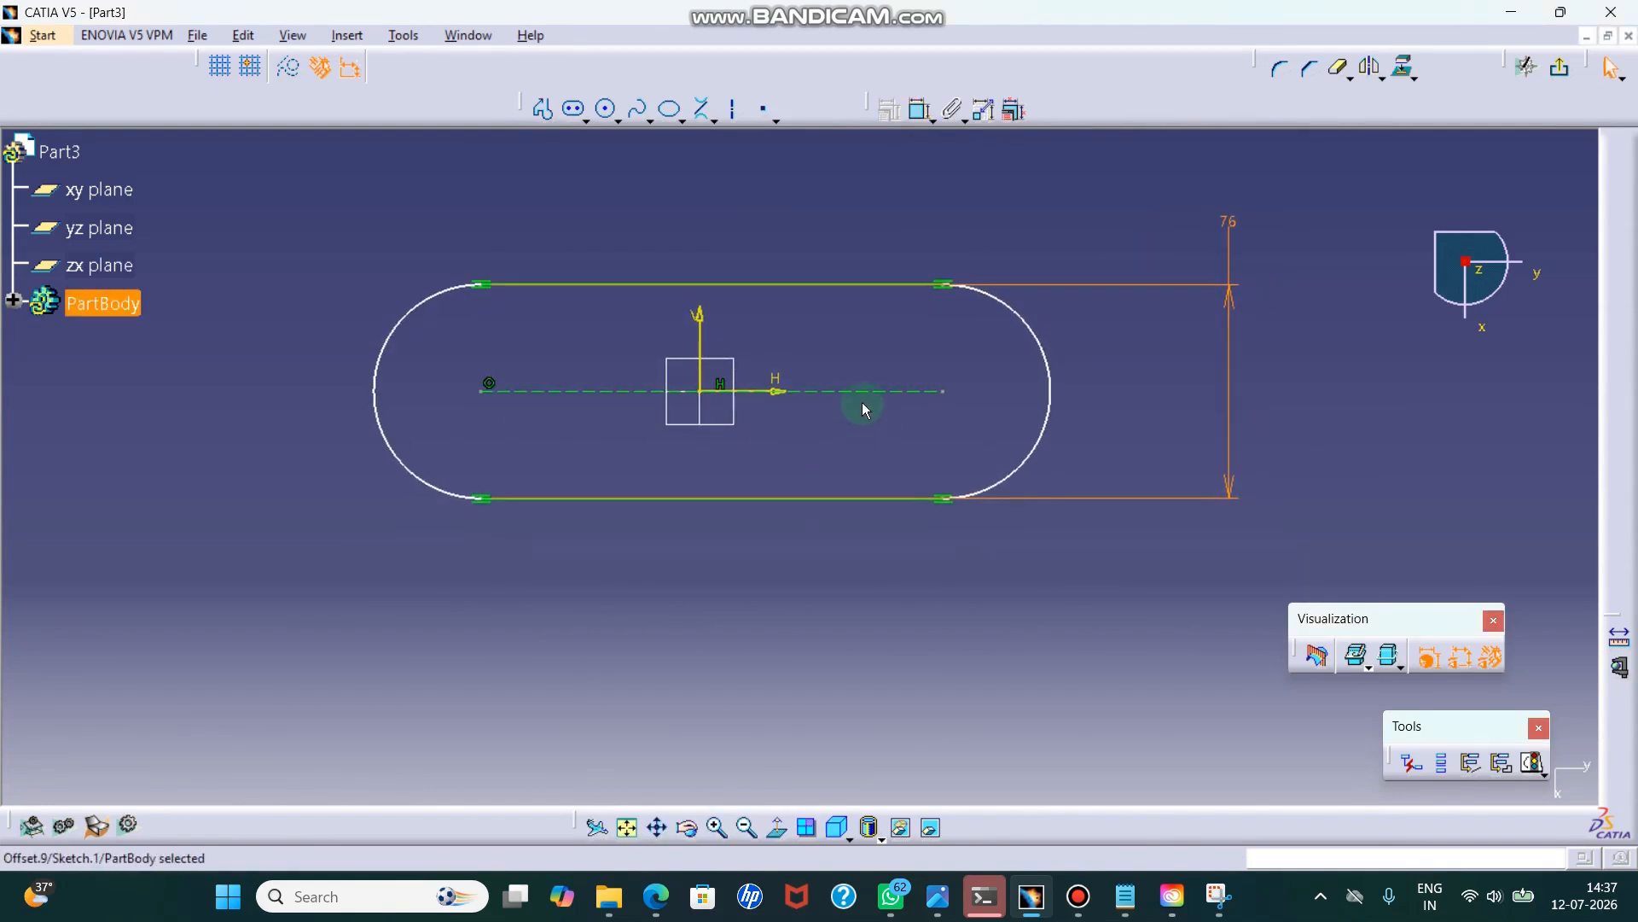
- Dimension the slot profile's centre line and set the distance between its arc centres to 100 mm
click(920, 109)
click(821, 390)
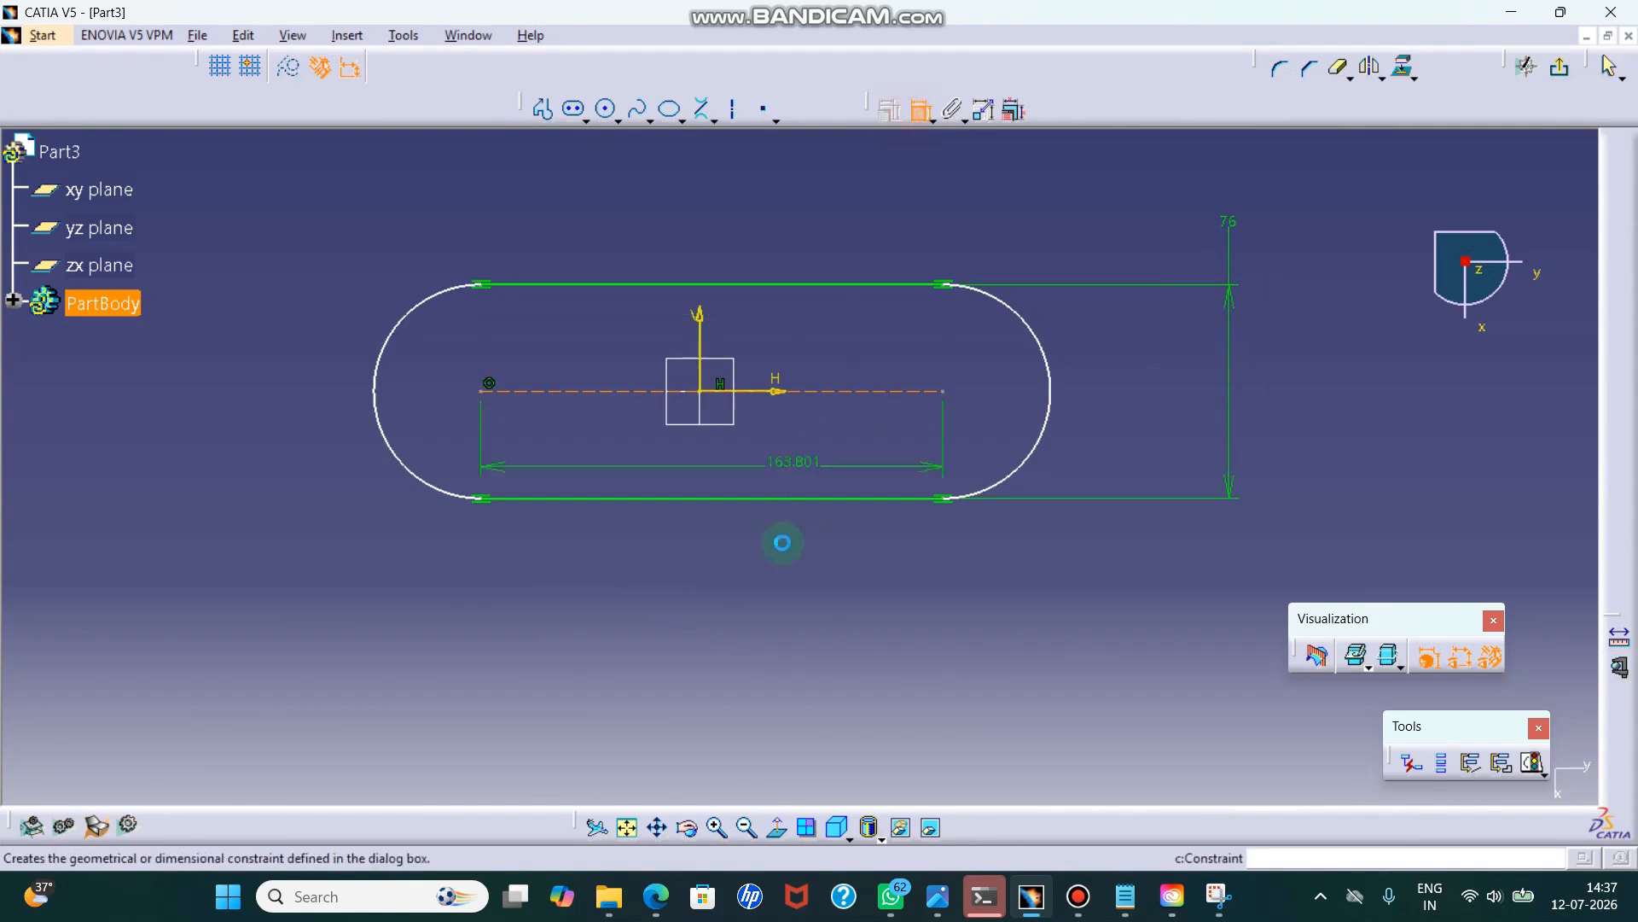
click(775, 599)
double_click(774, 598)
text(100)
key(Return)
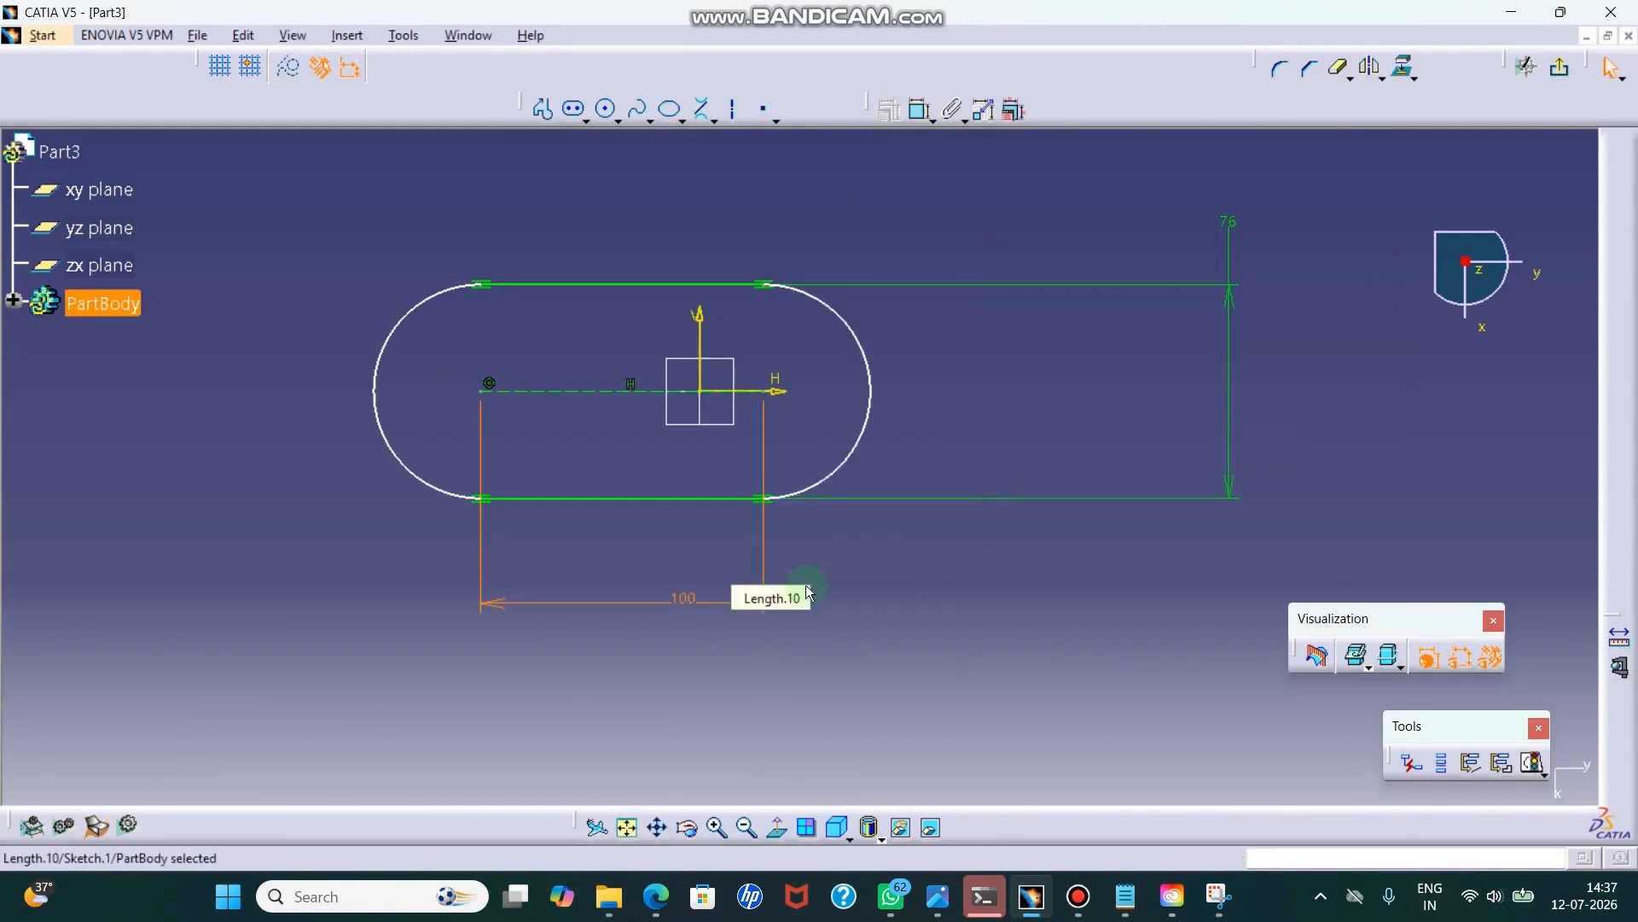
click(1067, 436)
- Make the profile's two arc centres symmetric about the vertical sketch axis and leave the sketch
drag(864, 343, 974, 365)
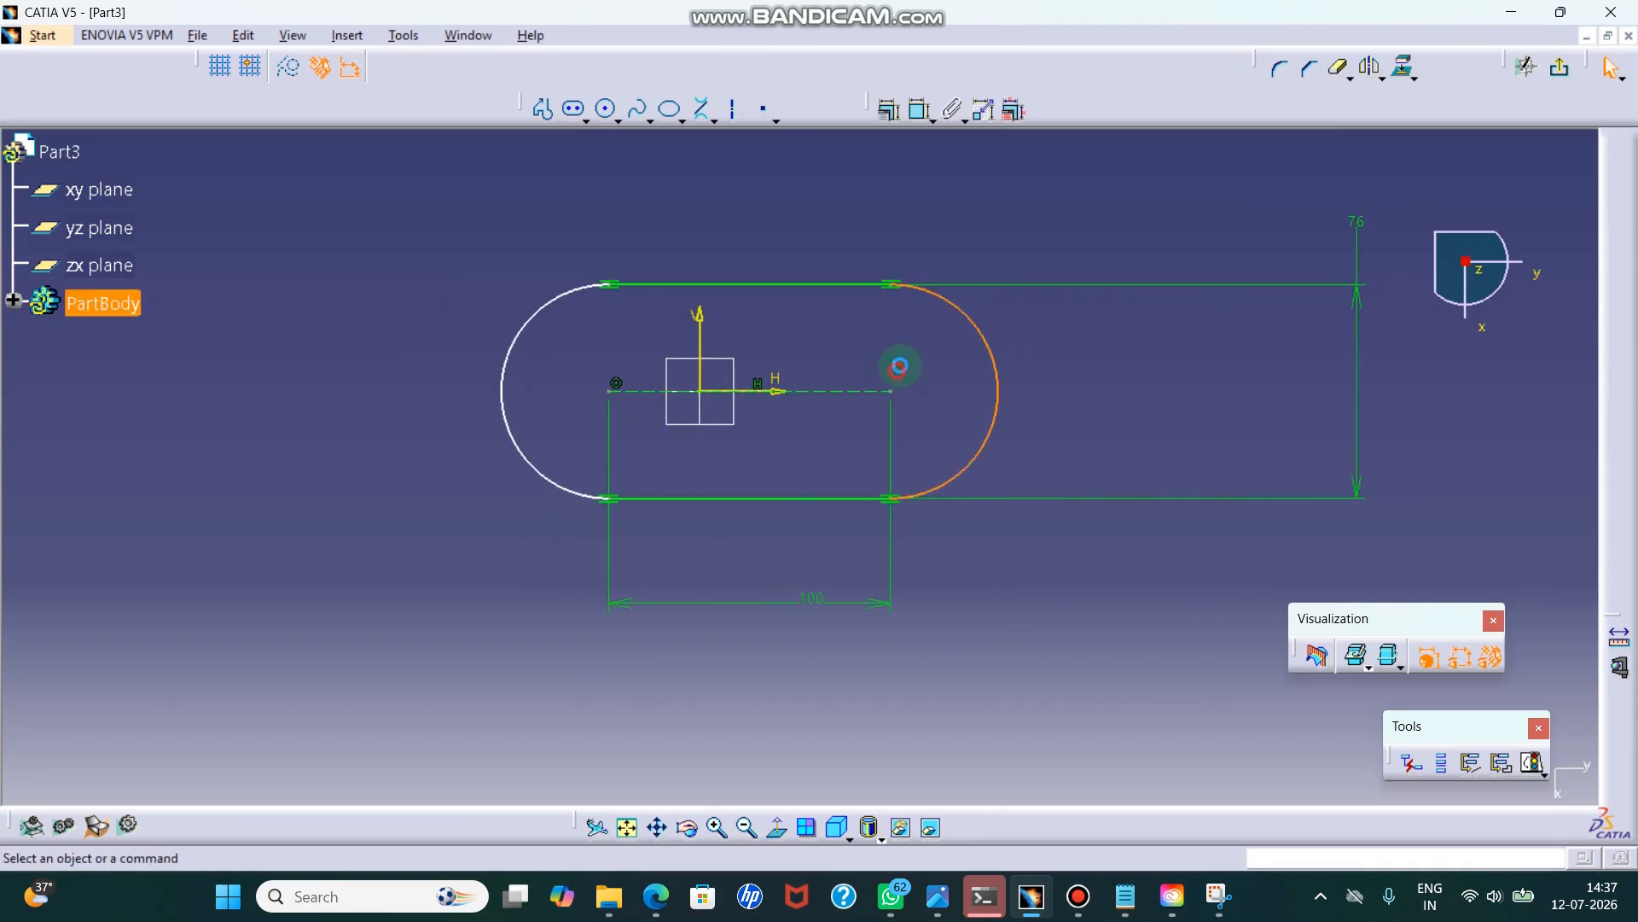
drag(821, 286, 704, 331)
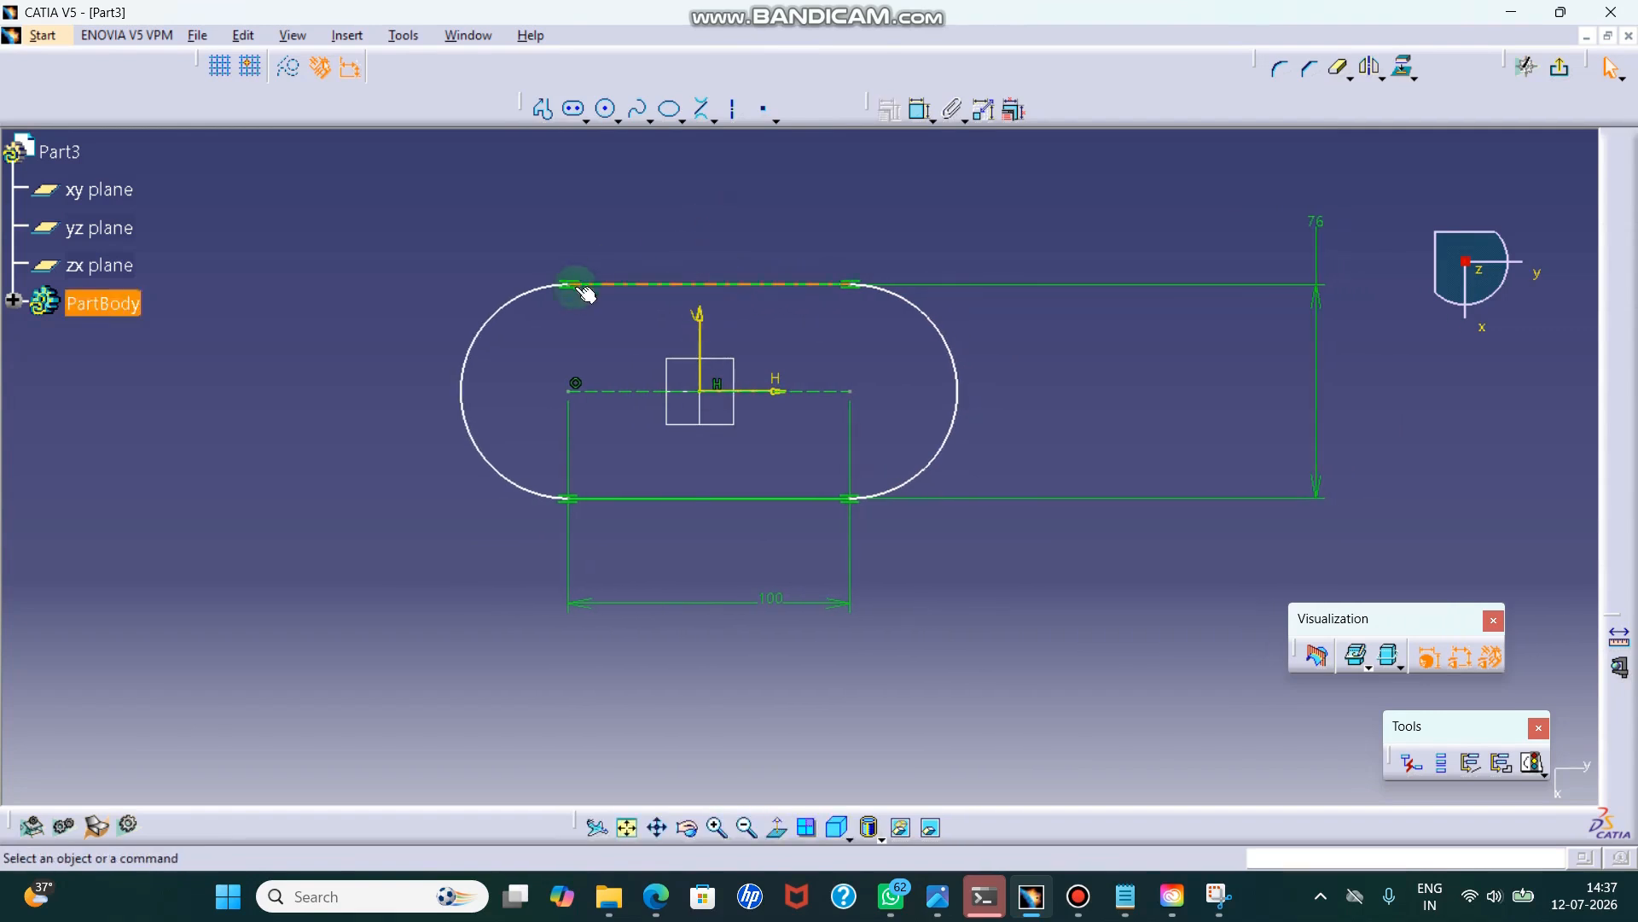
click(569, 395)
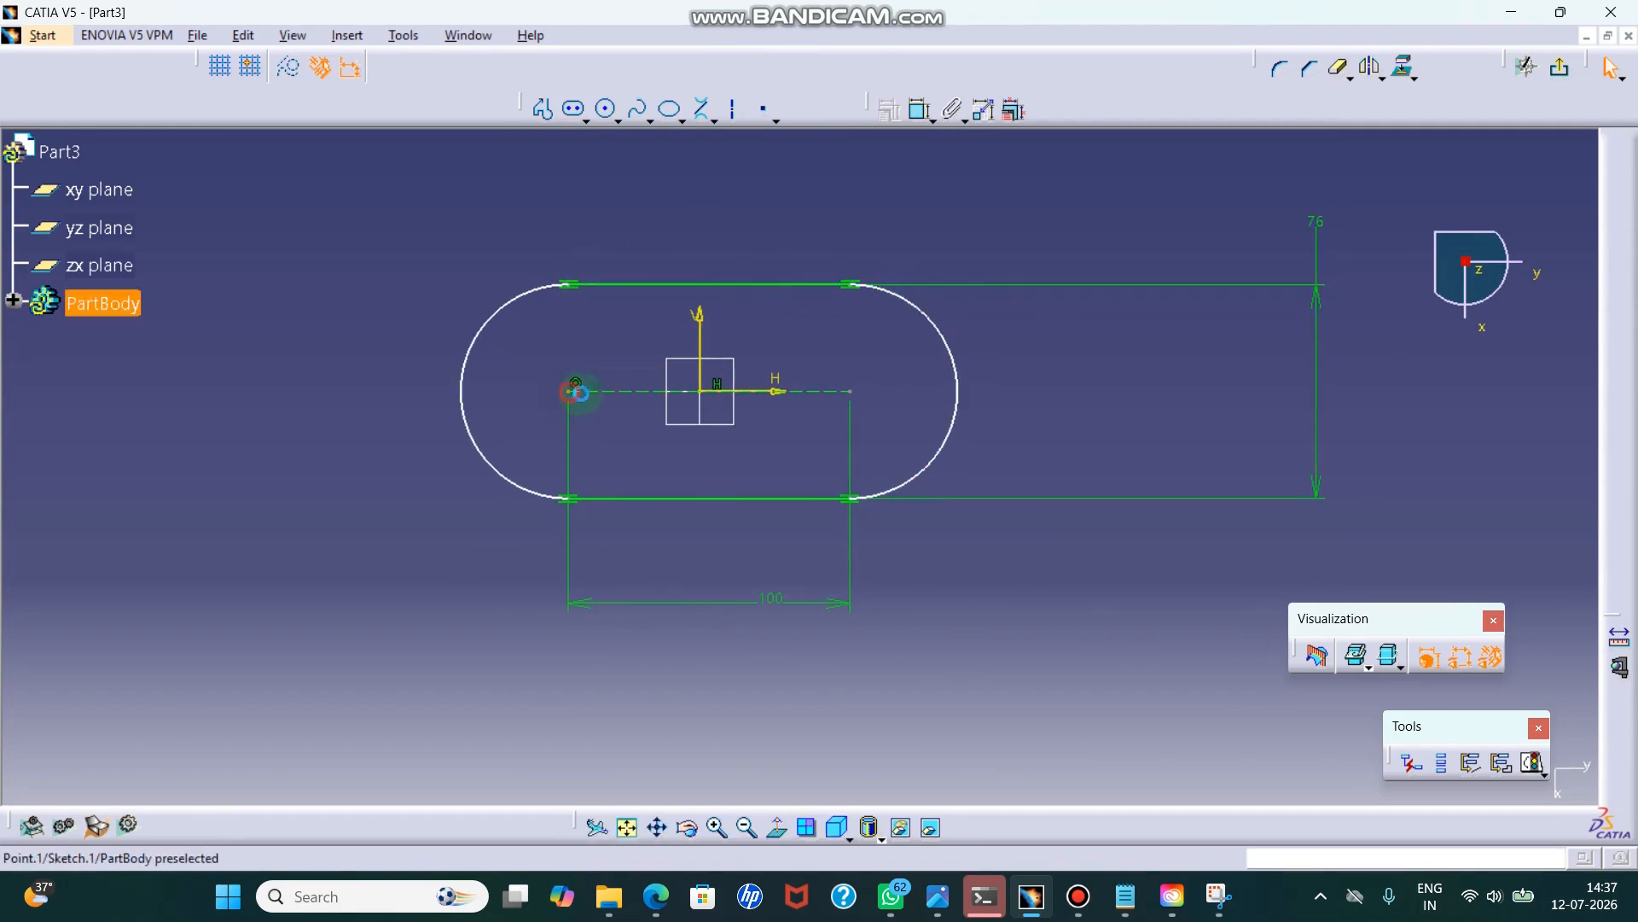
ctrl+click(868, 373)
ctrl+click(703, 329)
click(890, 111)
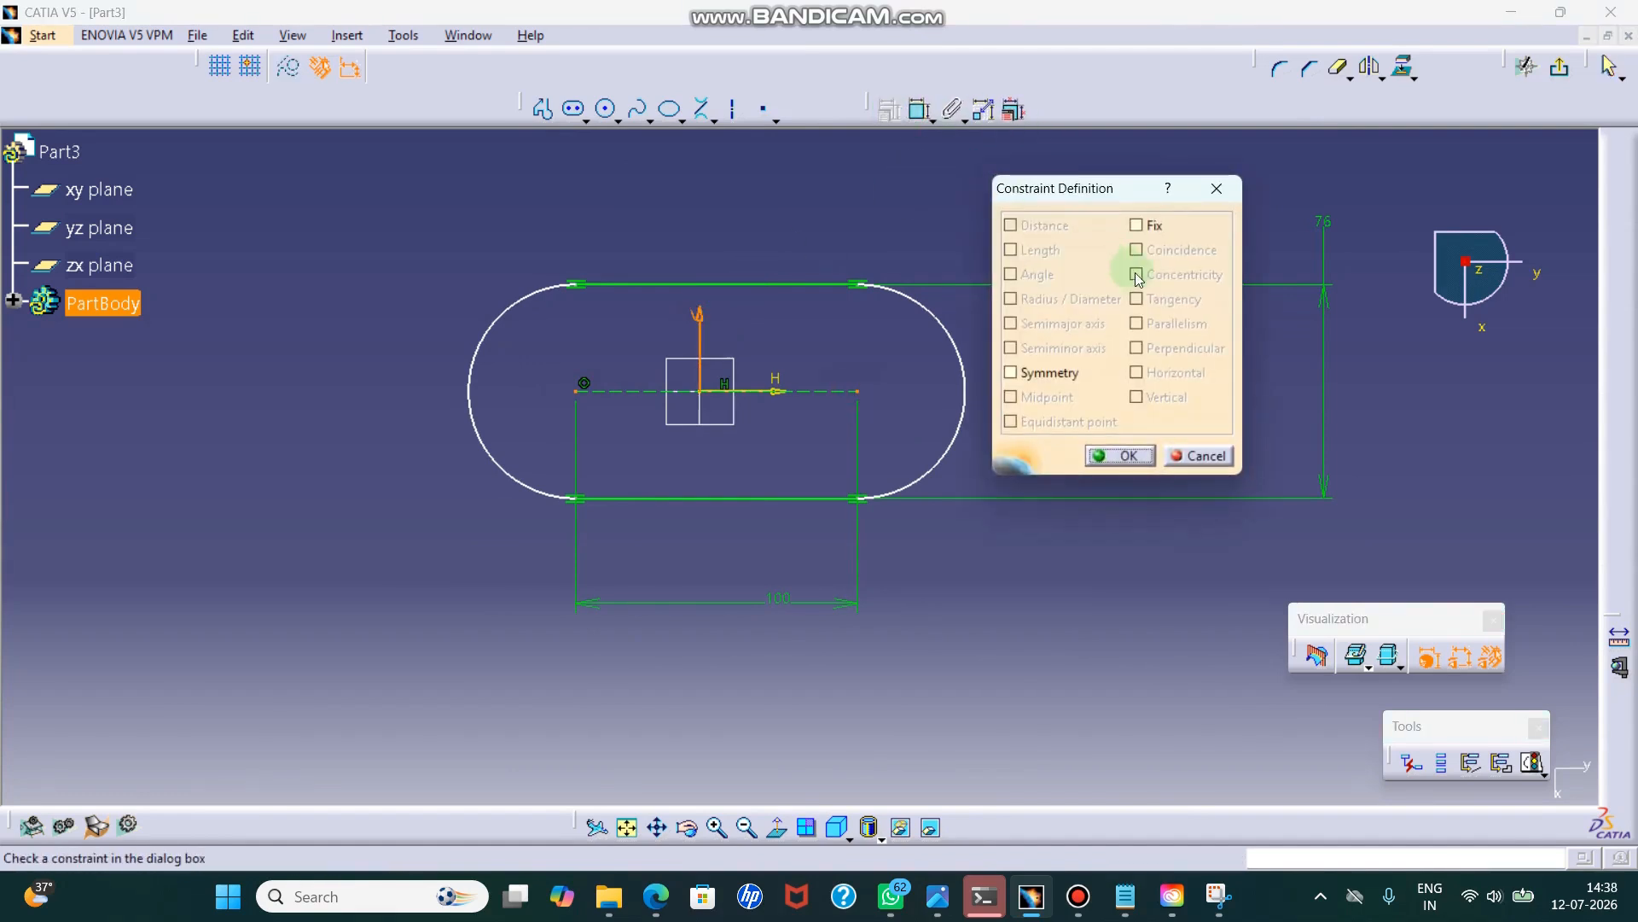
click(1074, 374)
click(1121, 456)
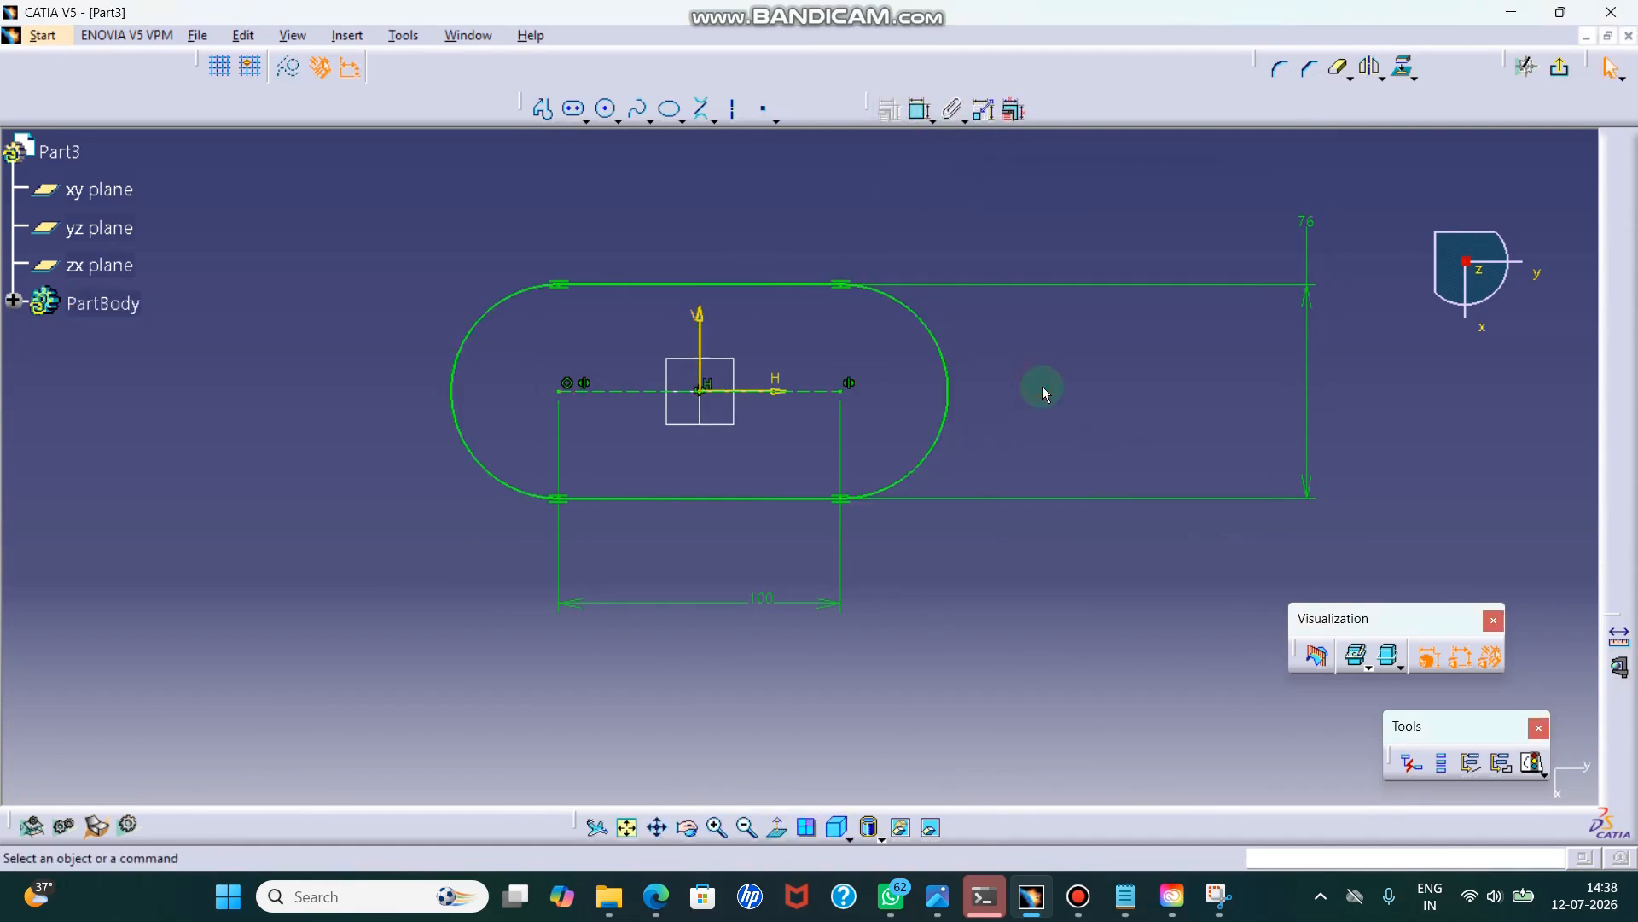
click(1567, 77)
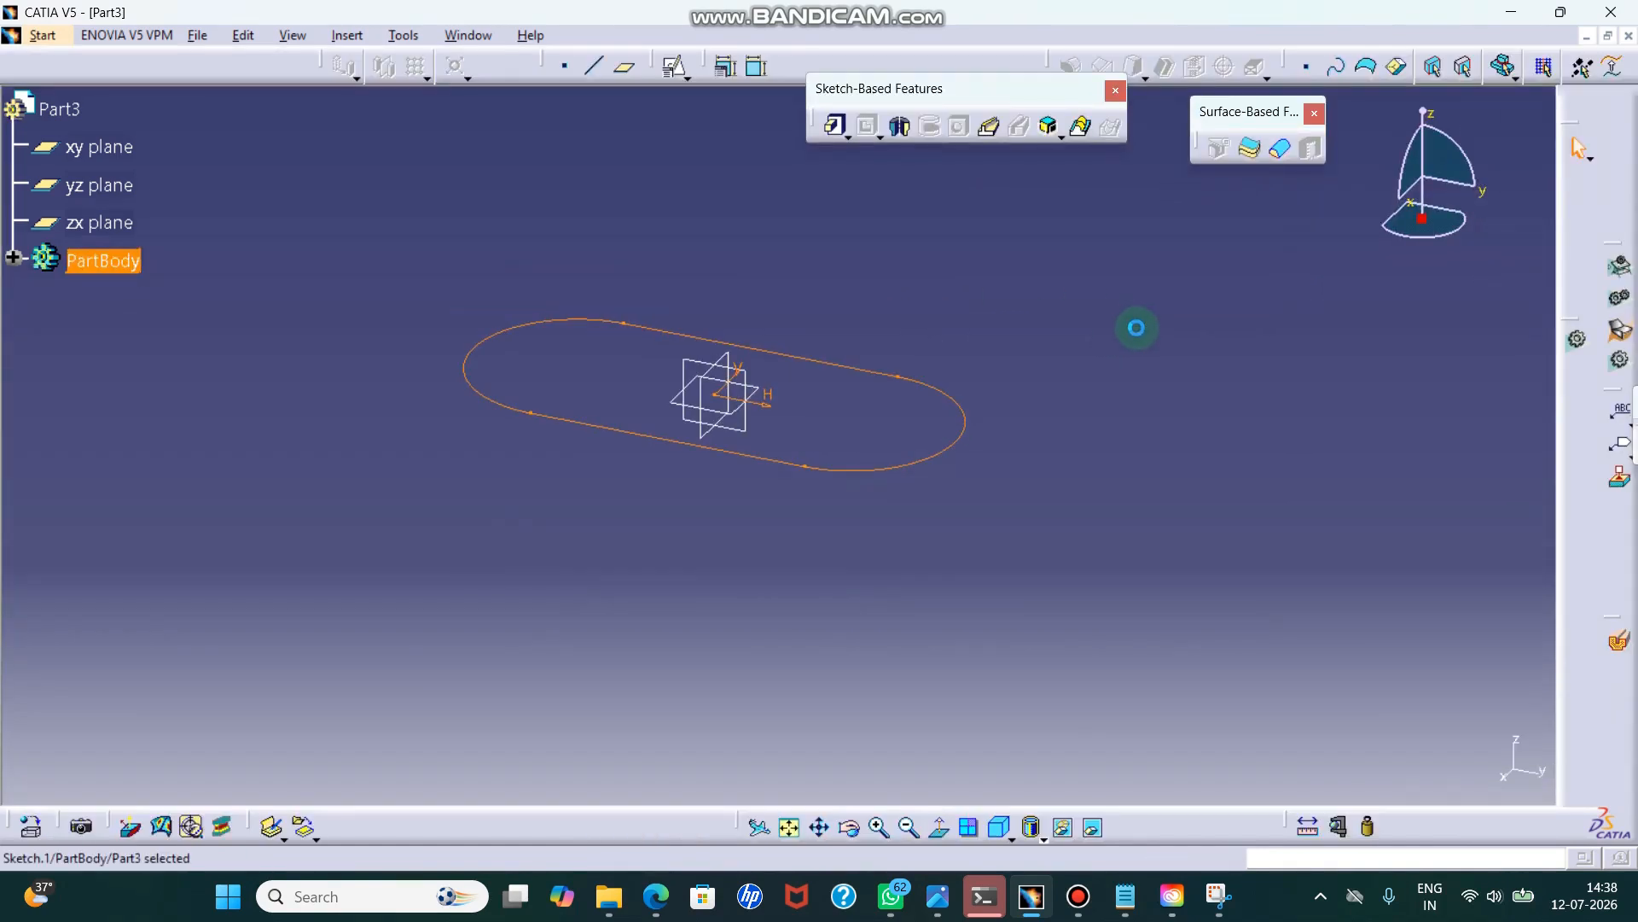
- Pad the slot-shaped sketch upward by 10 mm to form the base plate
click(834, 127)
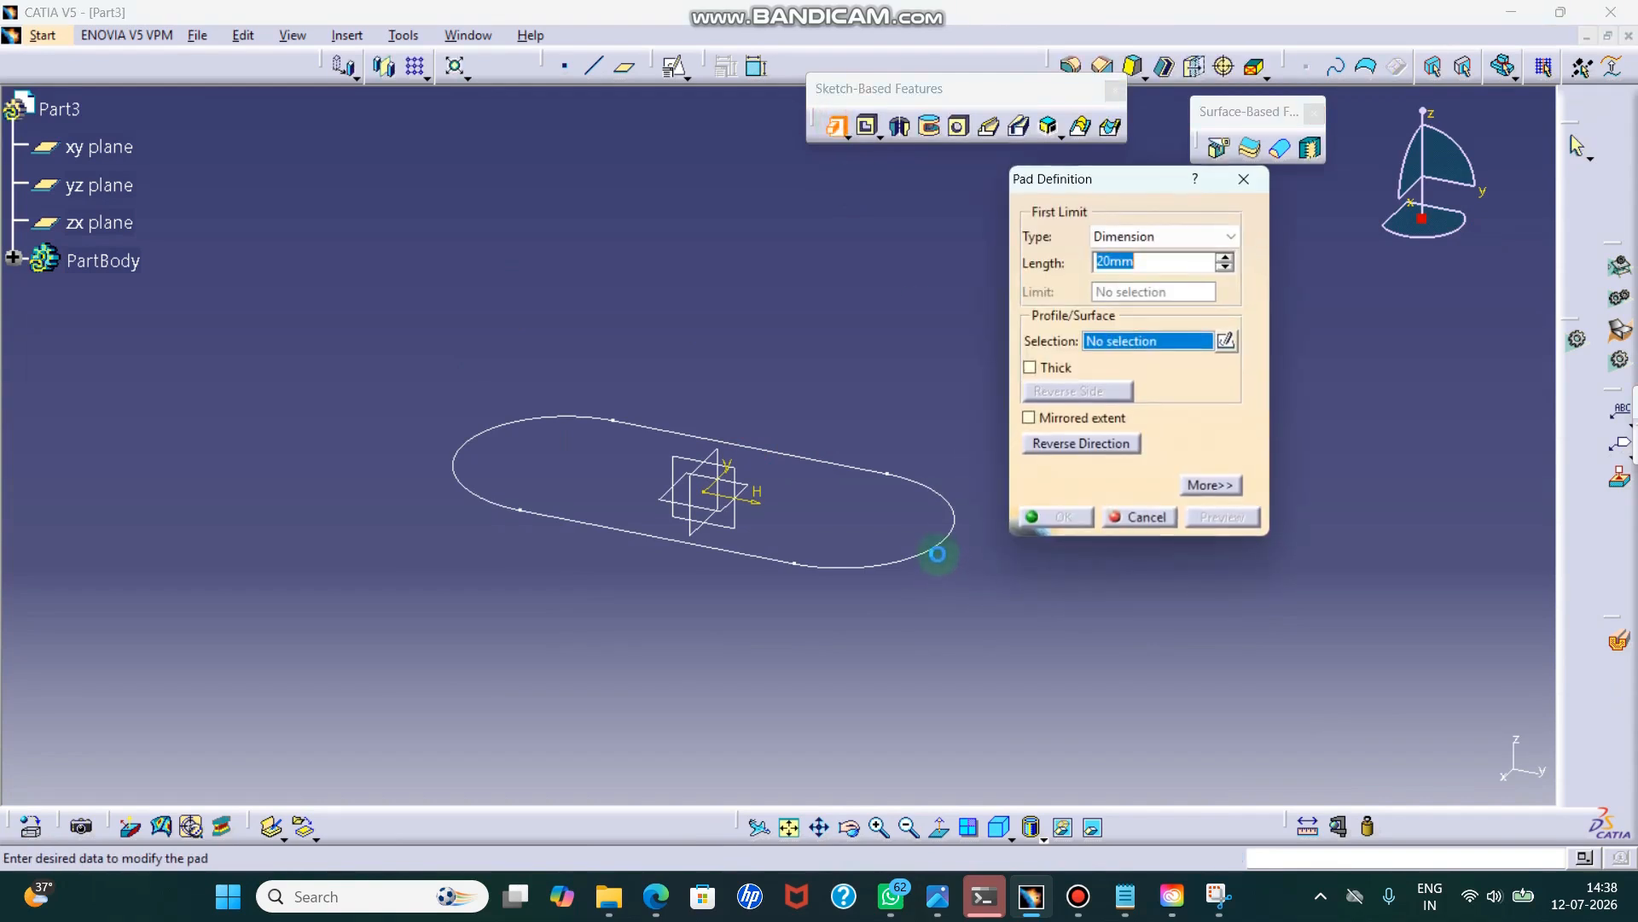
click(943, 551)
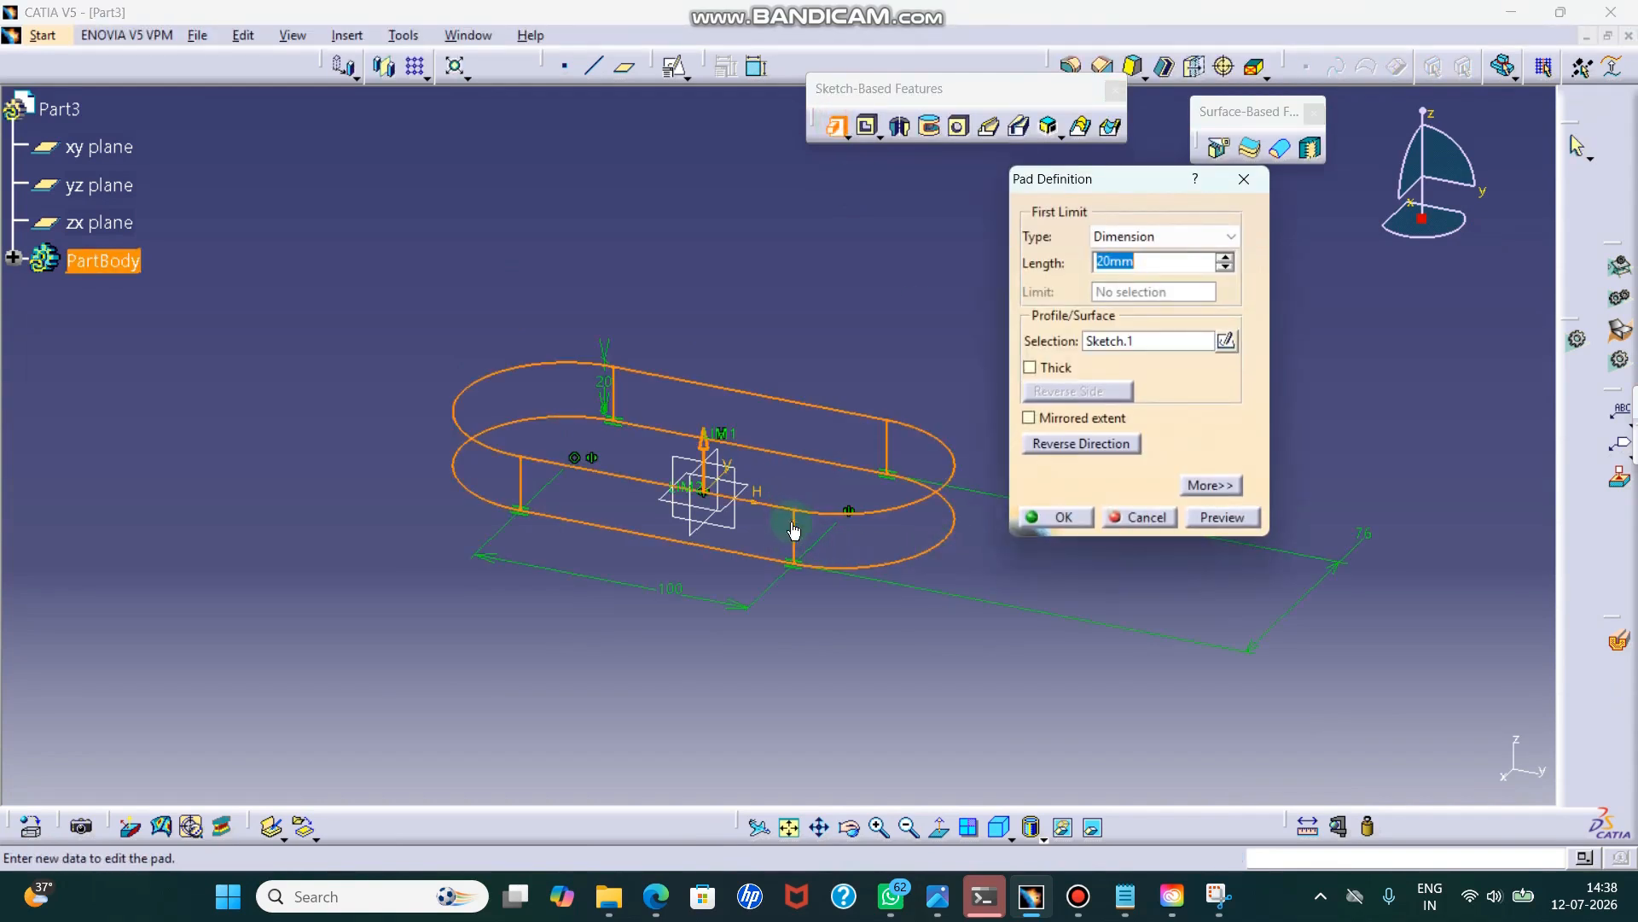
text(10)
click(1093, 447)
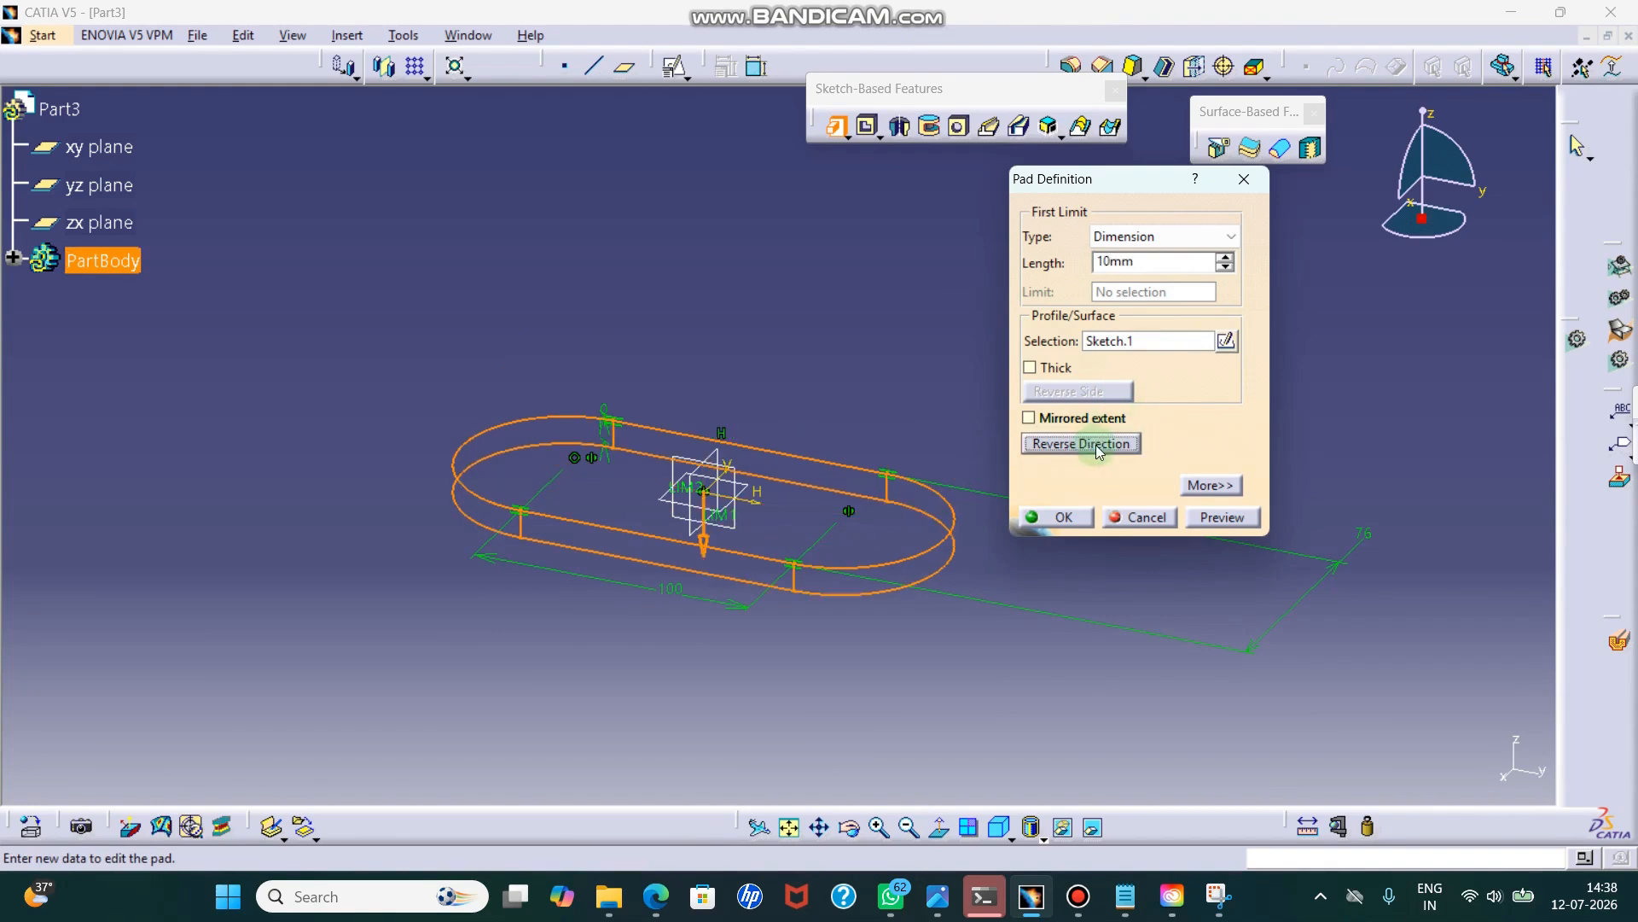
drag(1162, 265, 1059, 269)
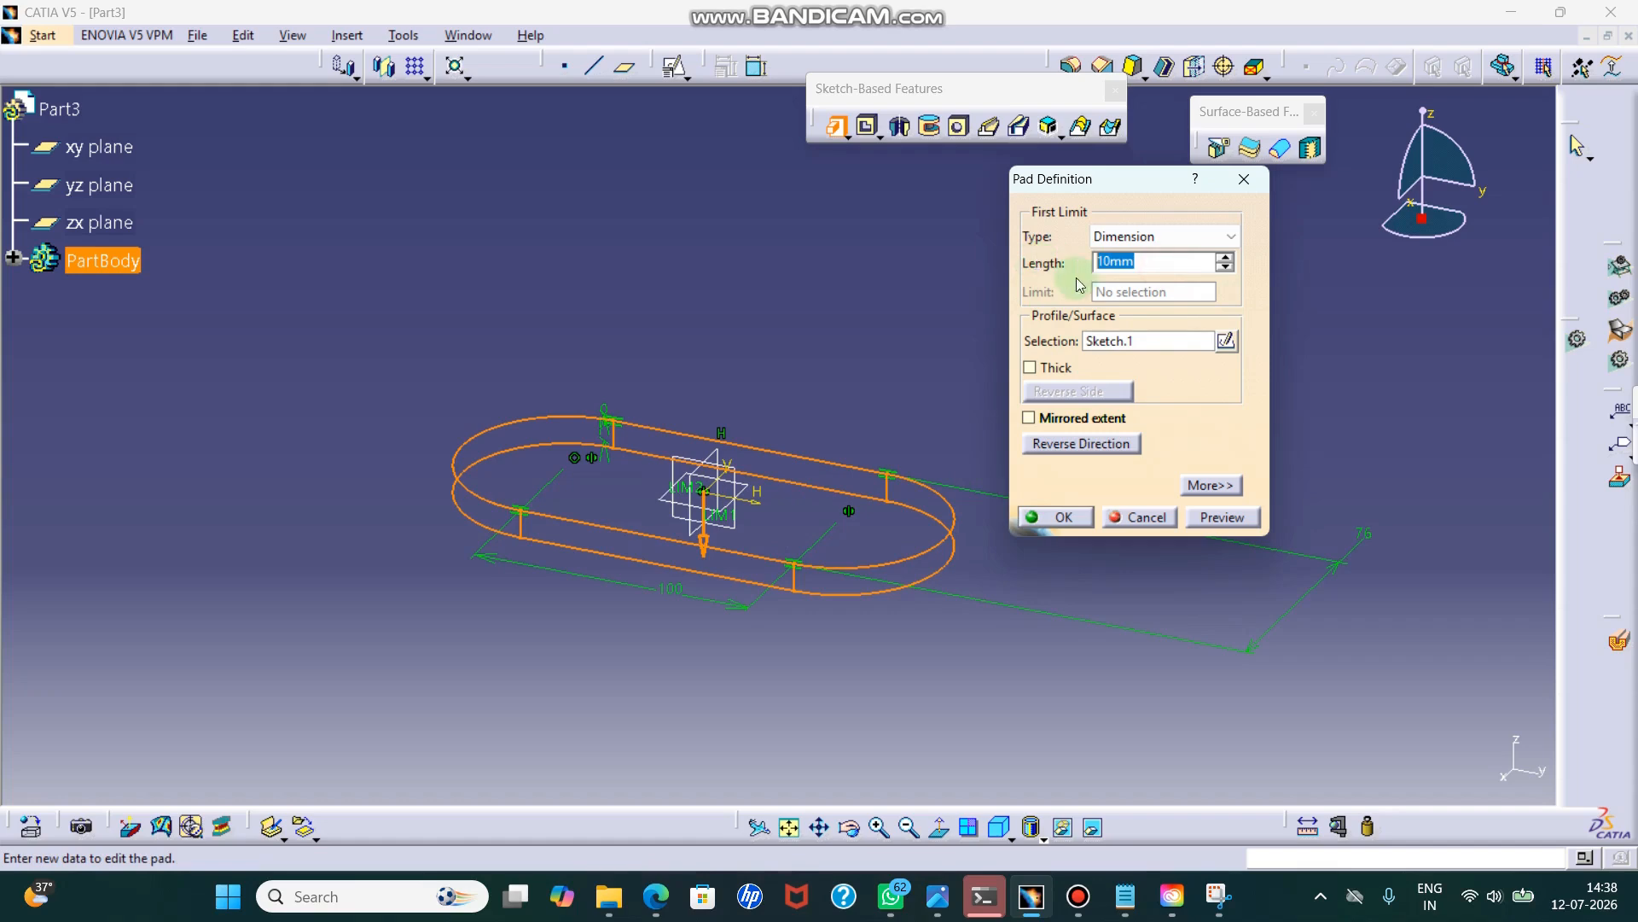
click(1093, 447)
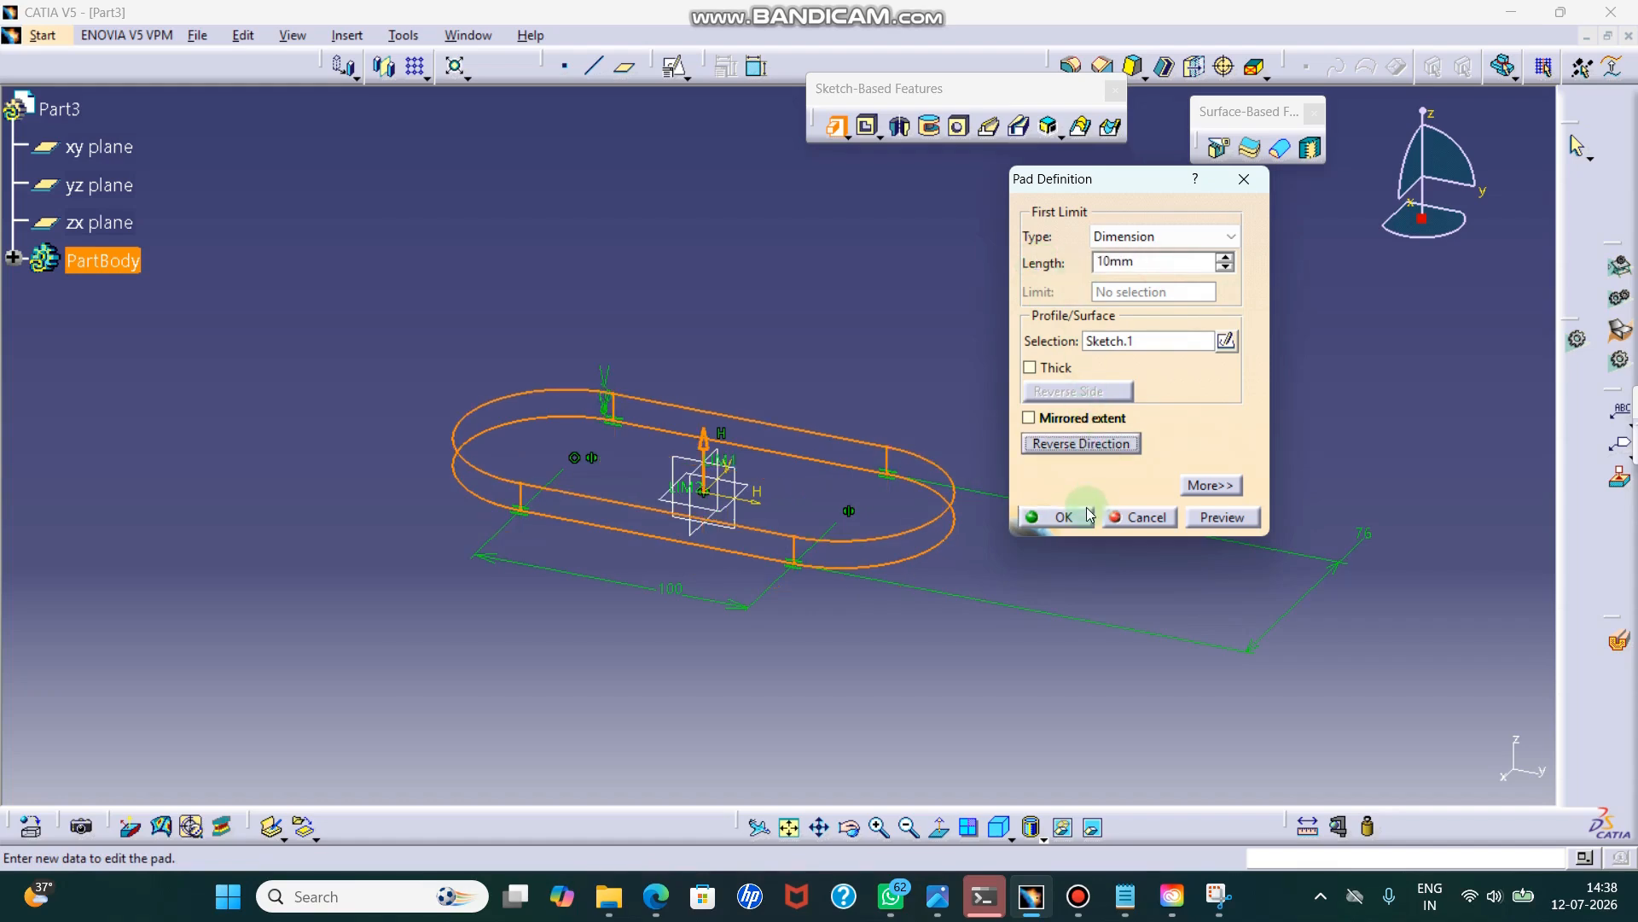
click(1059, 517)
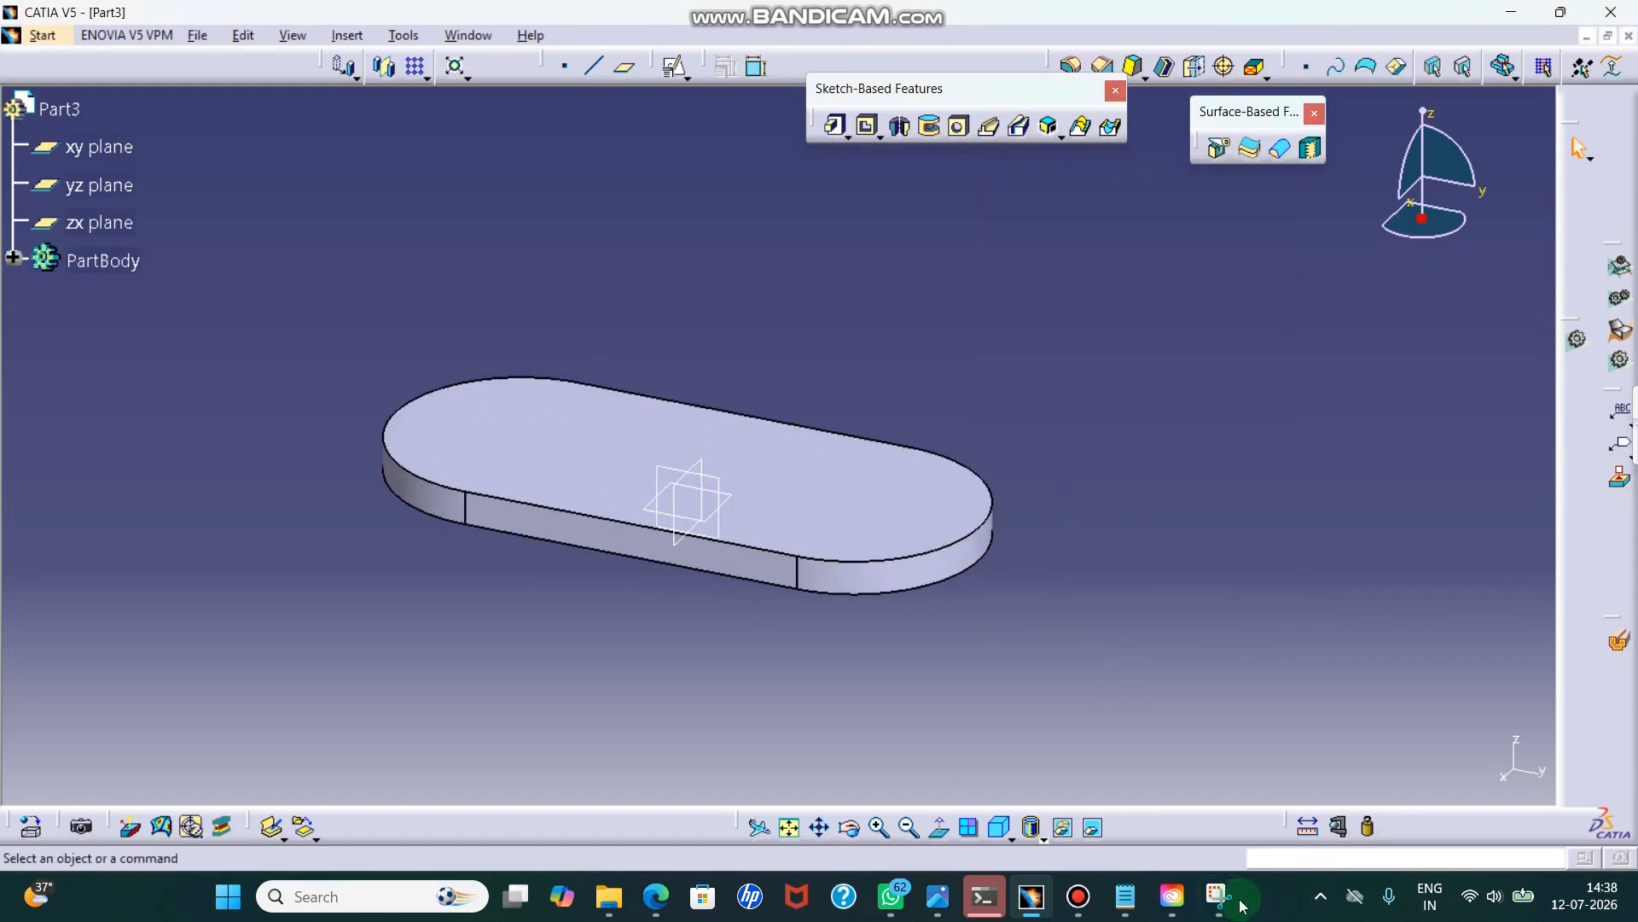
- Consult the exercise drawing and start a positioned sketch on the base plate's top face with the axes swapped
click(1219, 895)
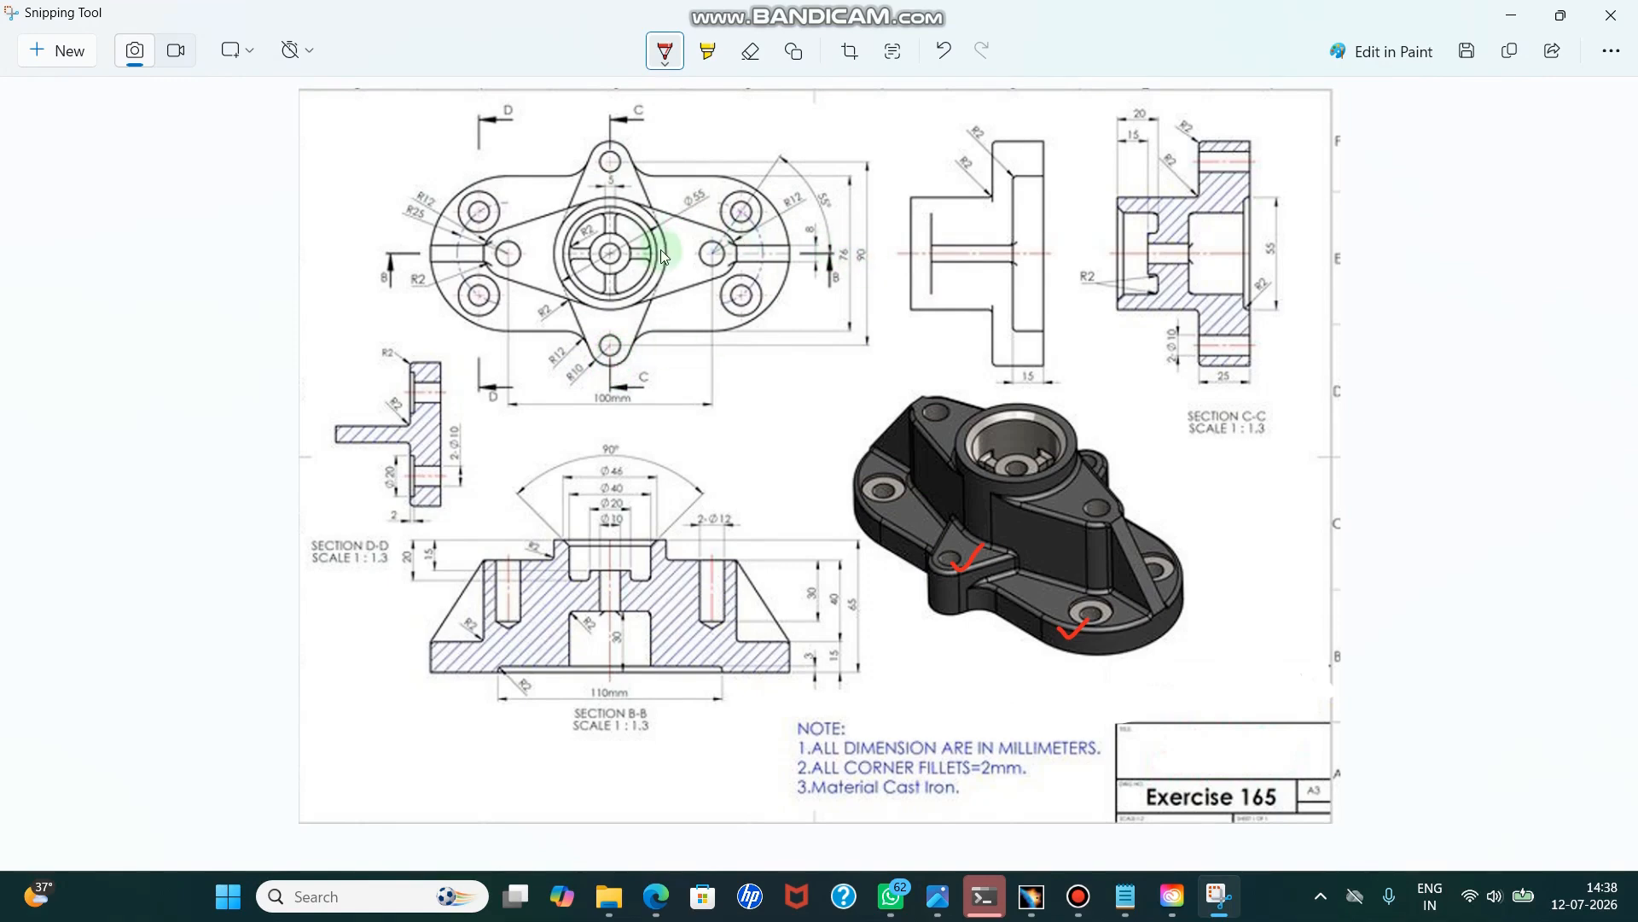
click(1513, 17)
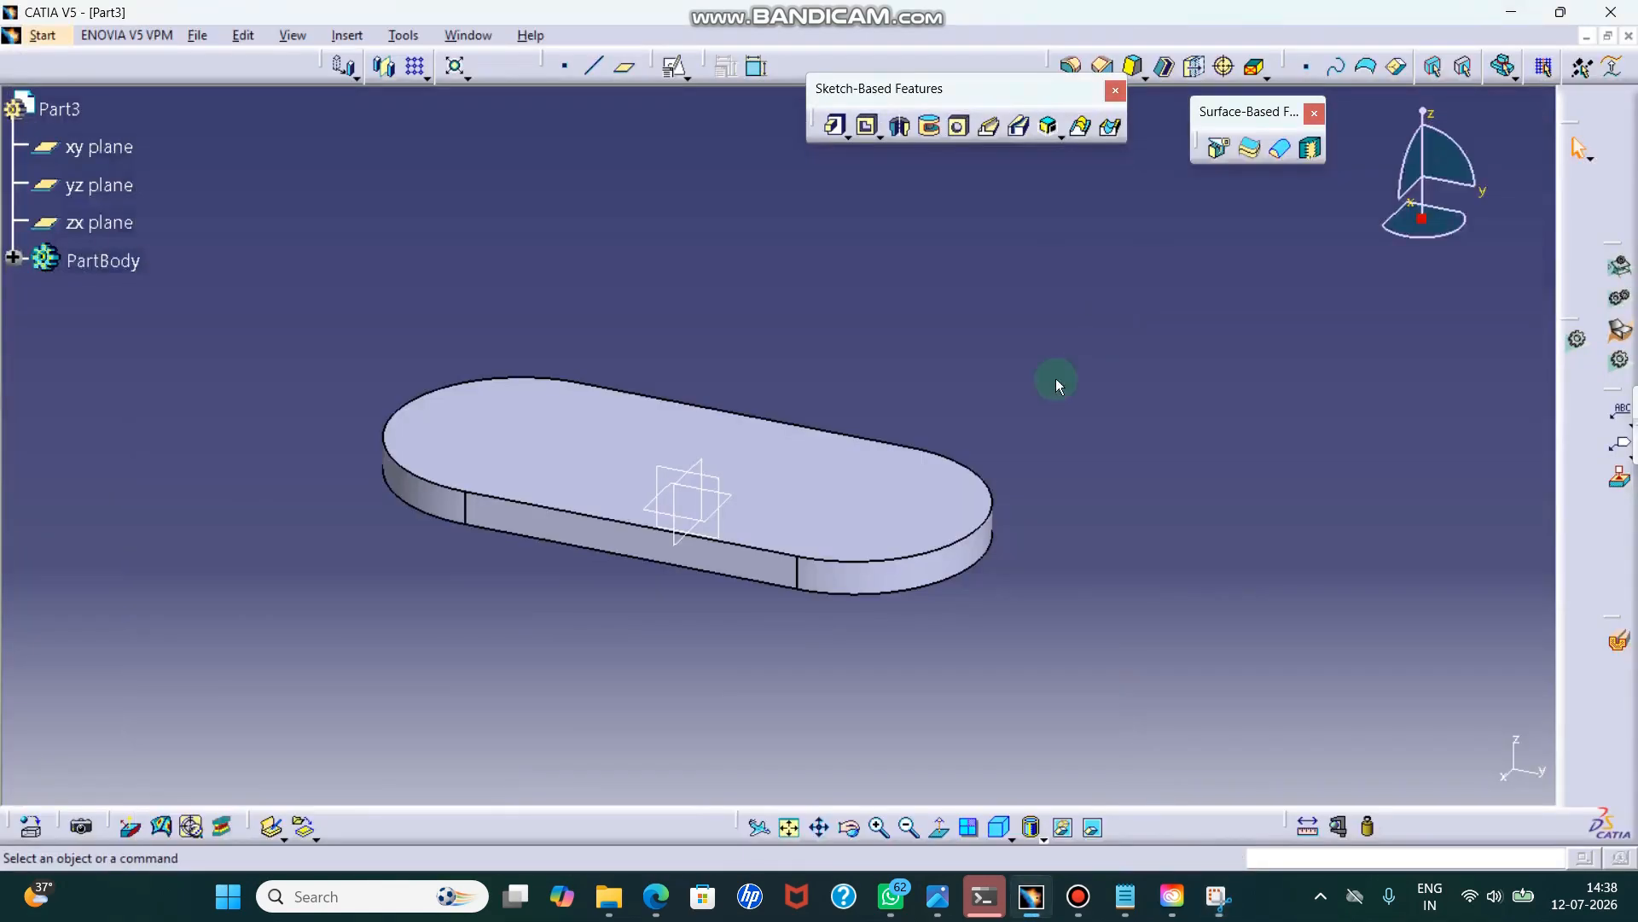
click(671, 63)
click(763, 453)
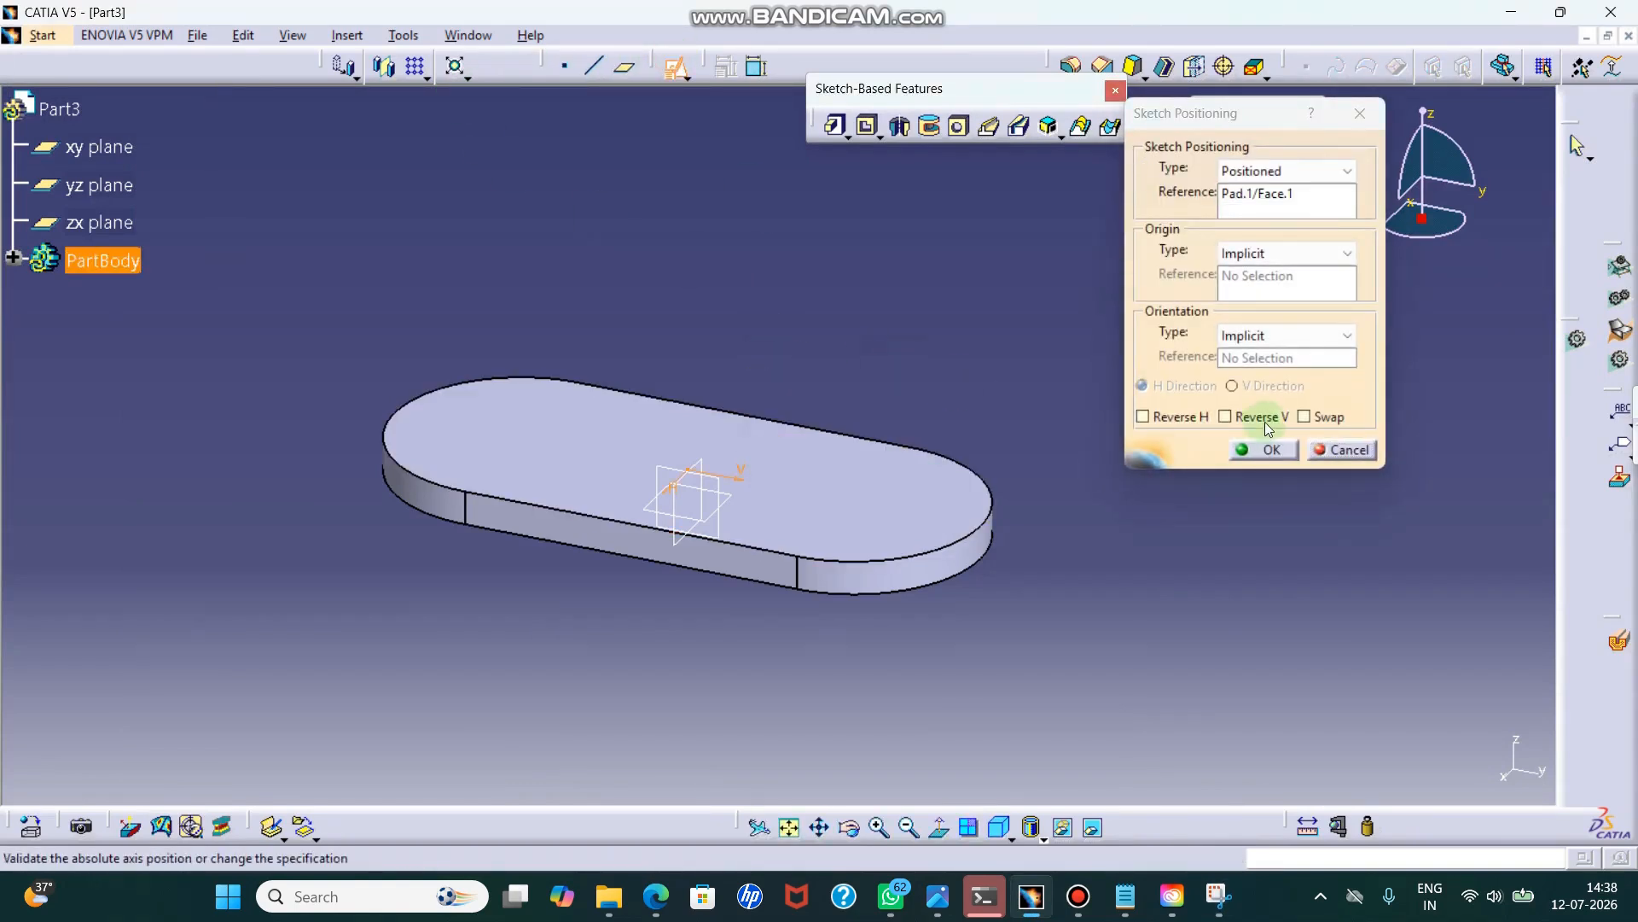
click(1324, 415)
click(1265, 449)
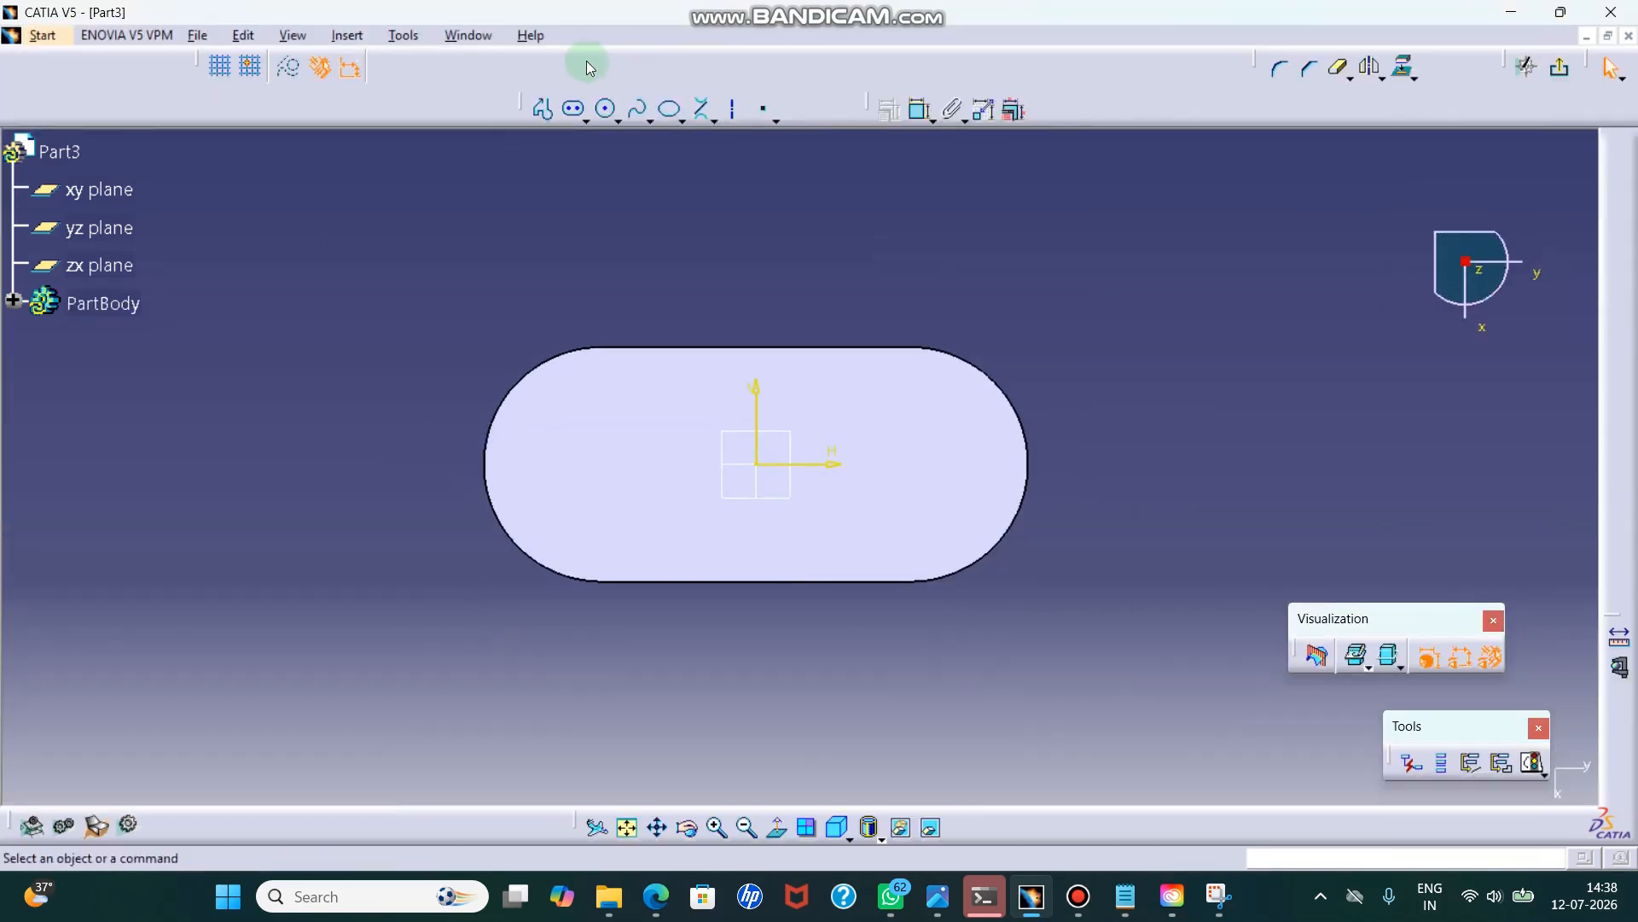
- Sketch a circle centred on the origin and set its diameter to 55 mm
click(607, 108)
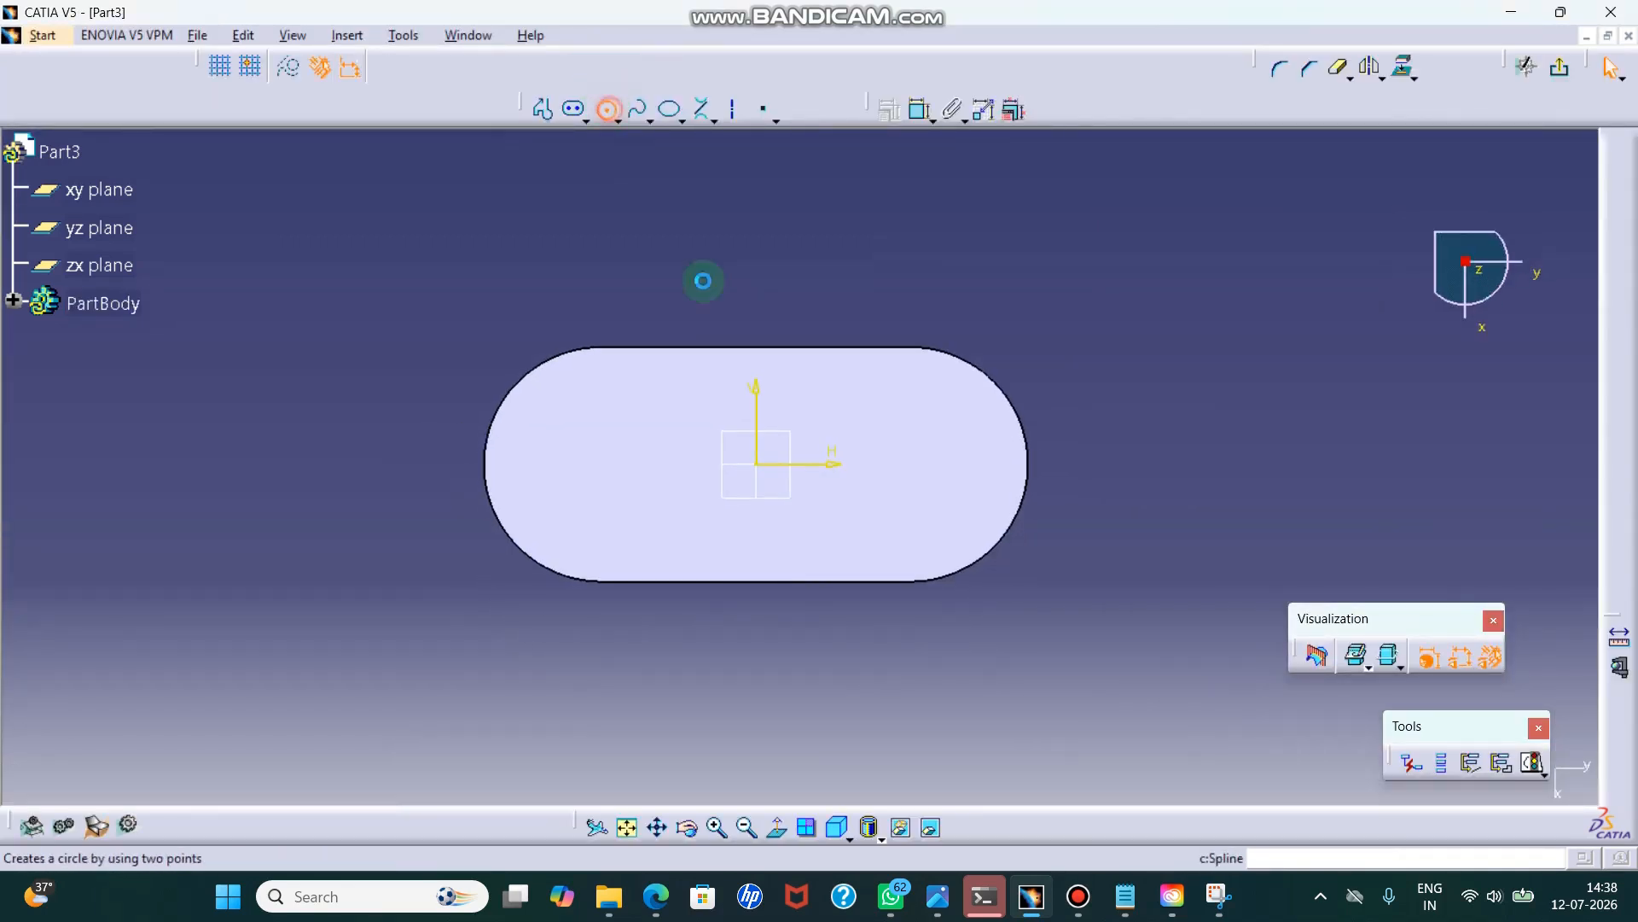
click(756, 464)
click(837, 395)
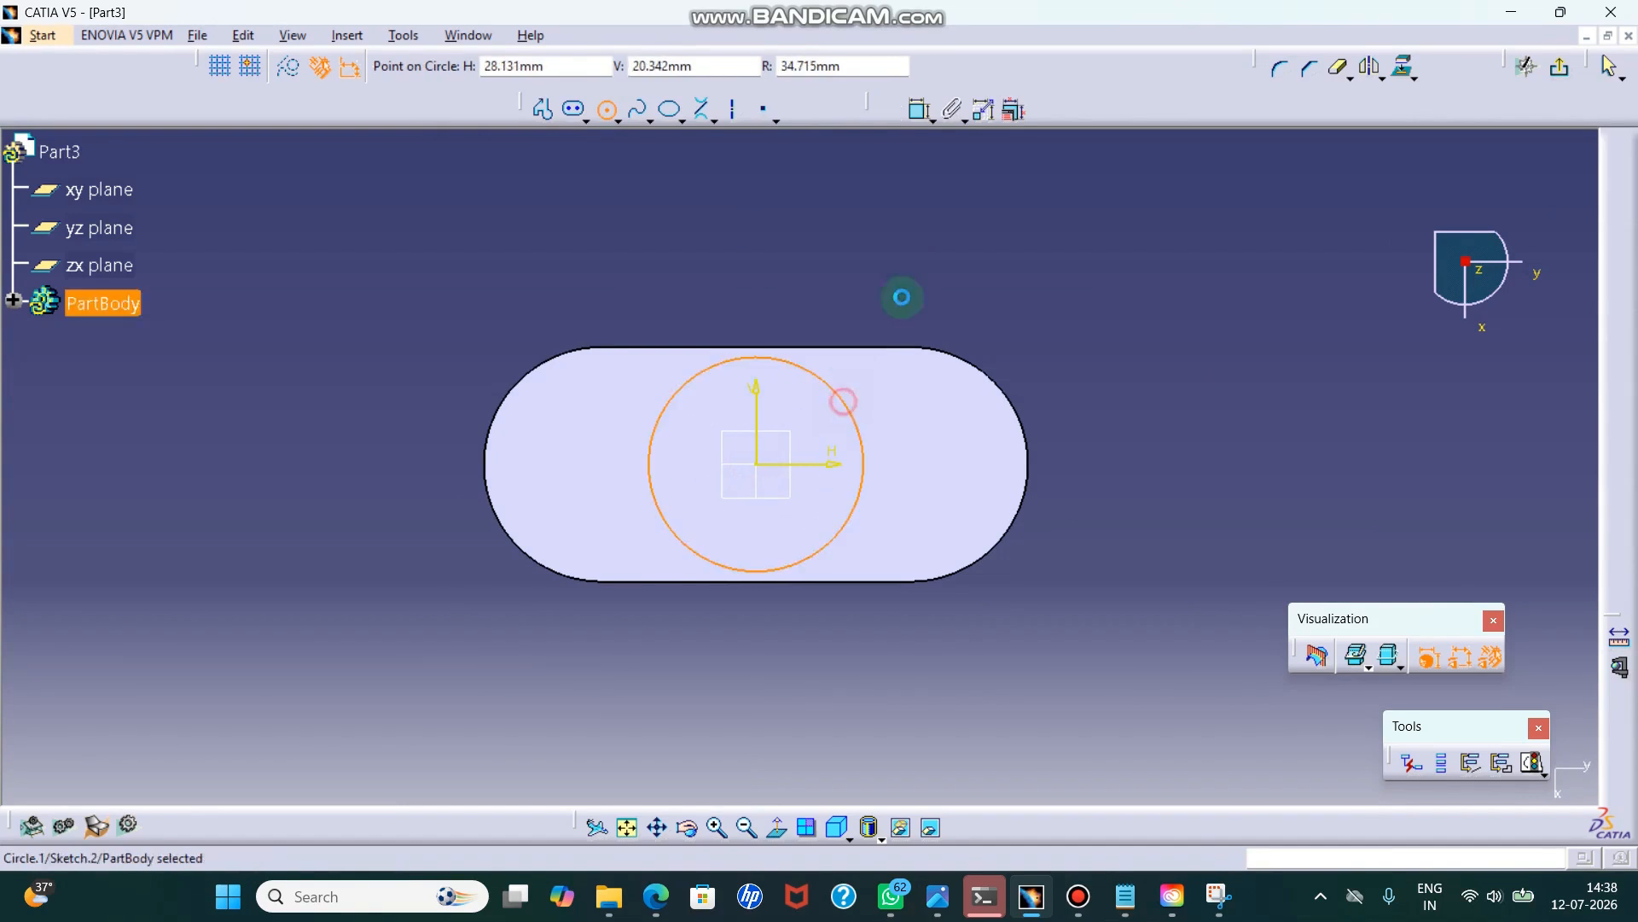
click(918, 109)
click(833, 388)
click(949, 291)
double_click(949, 291)
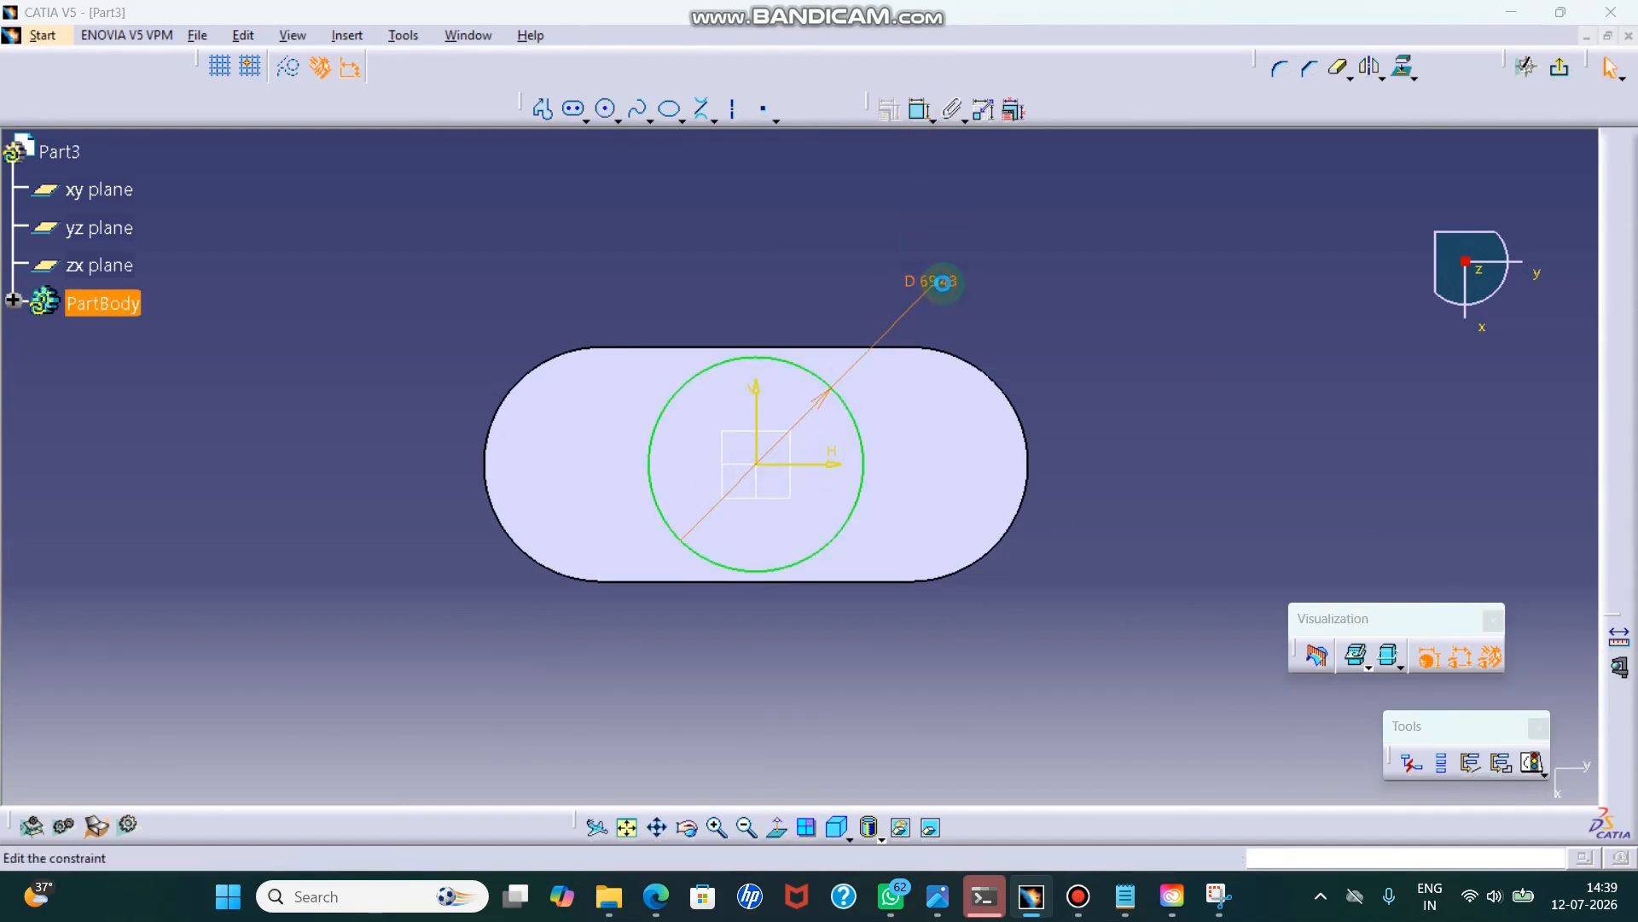
text(55)
key(Return)
- Sketch a circle about 29 mm in diameter on the vertical axis above the plate and mirror it about the horizontal axis
click(607, 108)
click(756, 232)
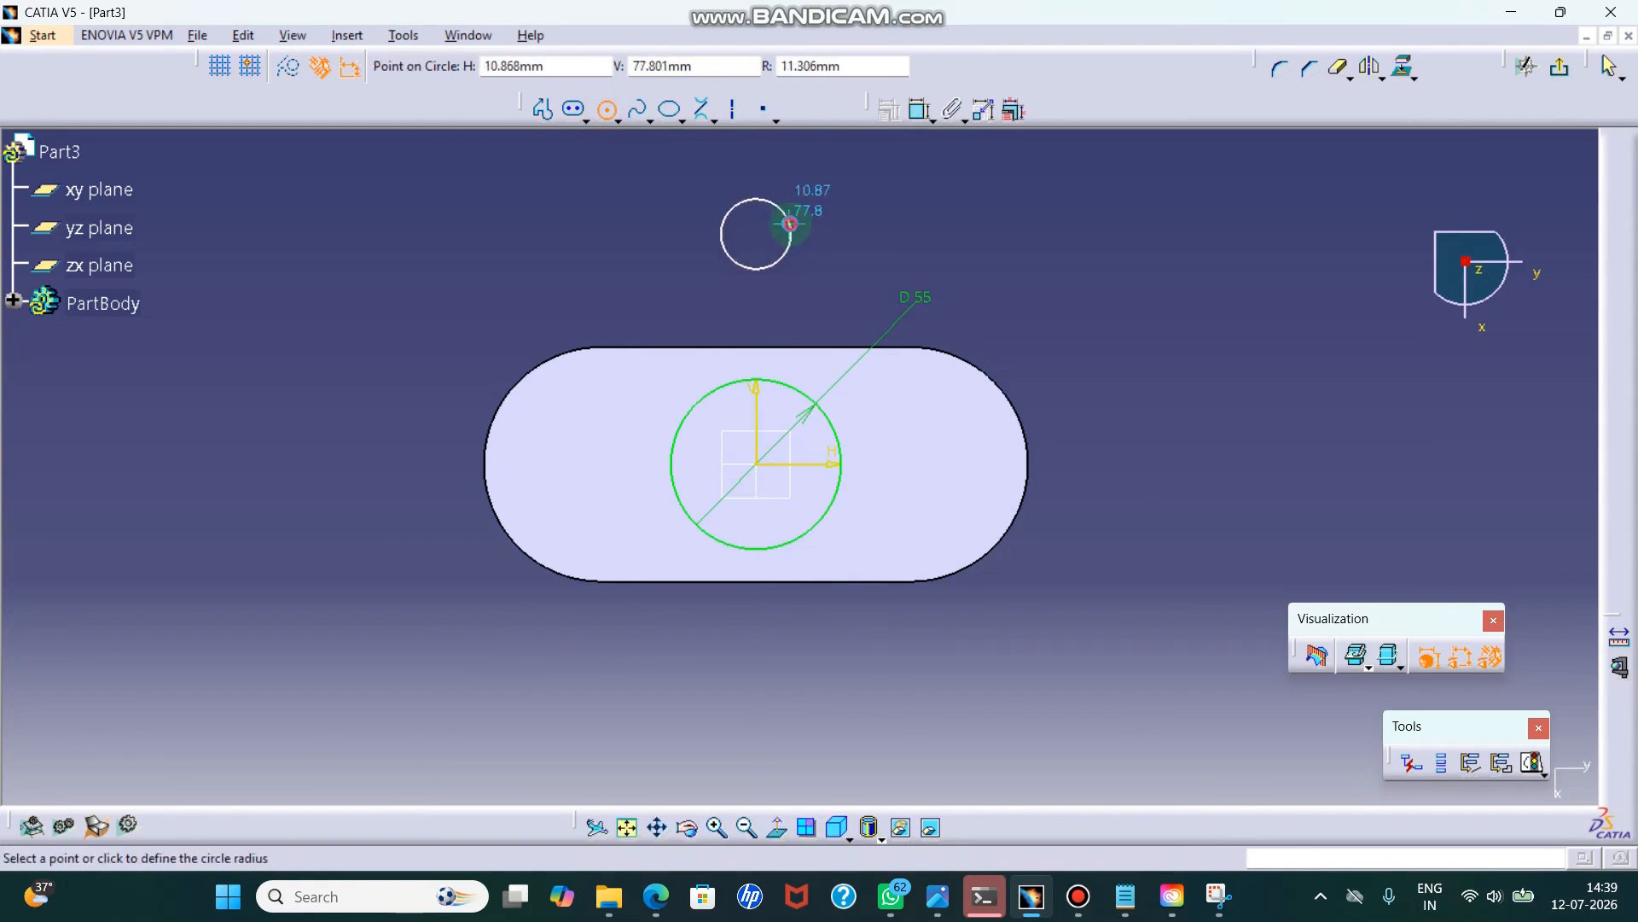
click(792, 225)
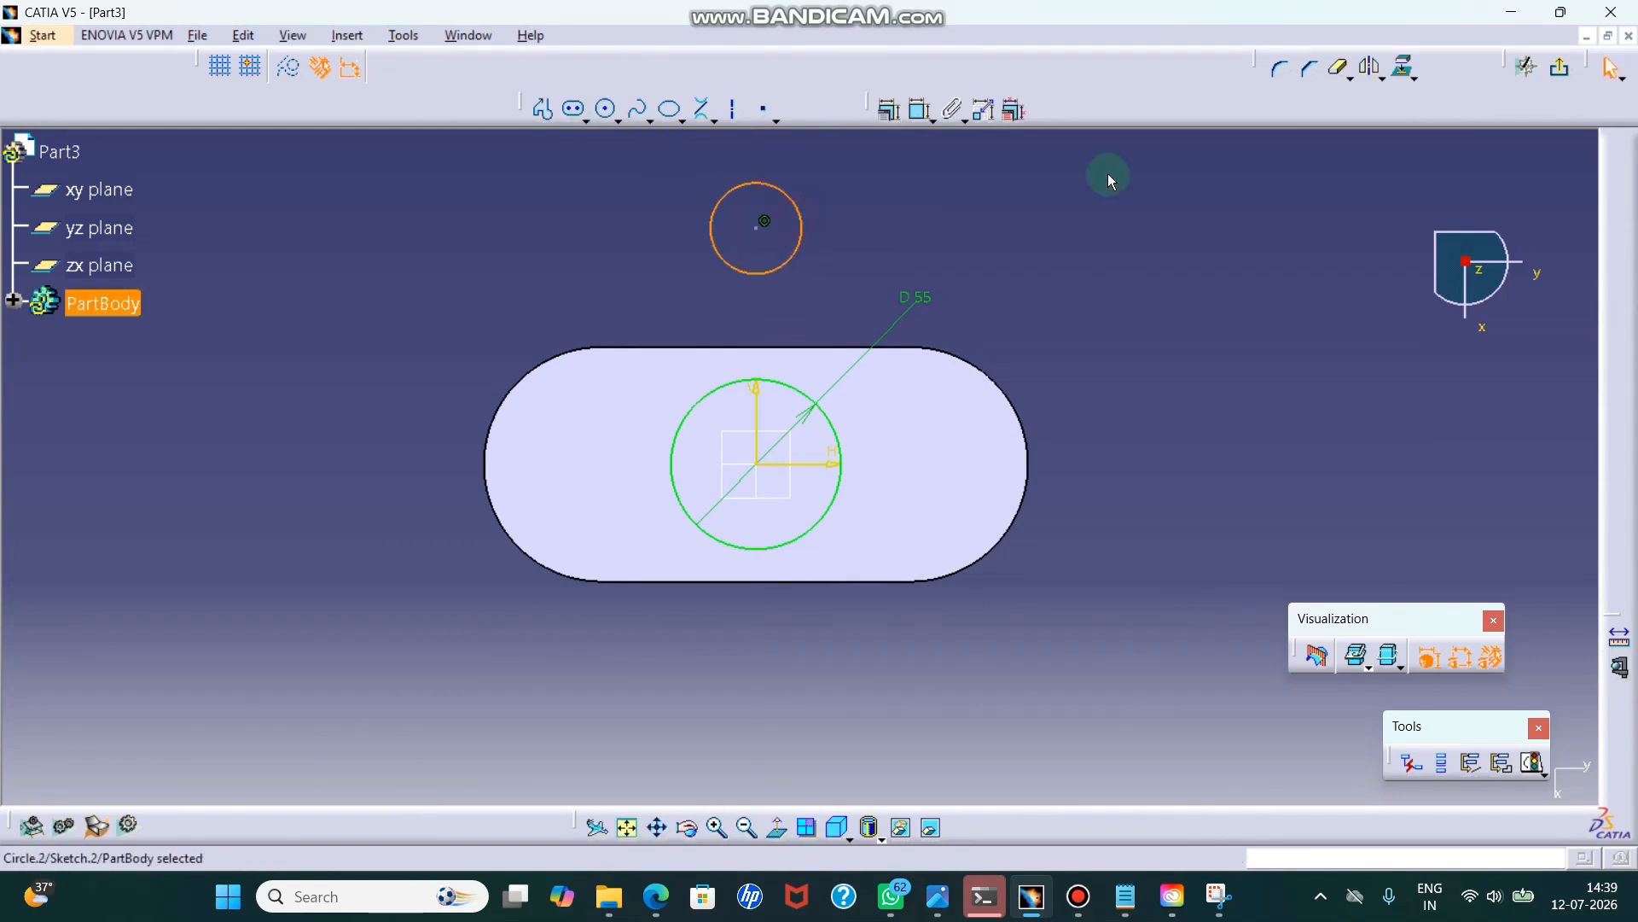
click(1366, 76)
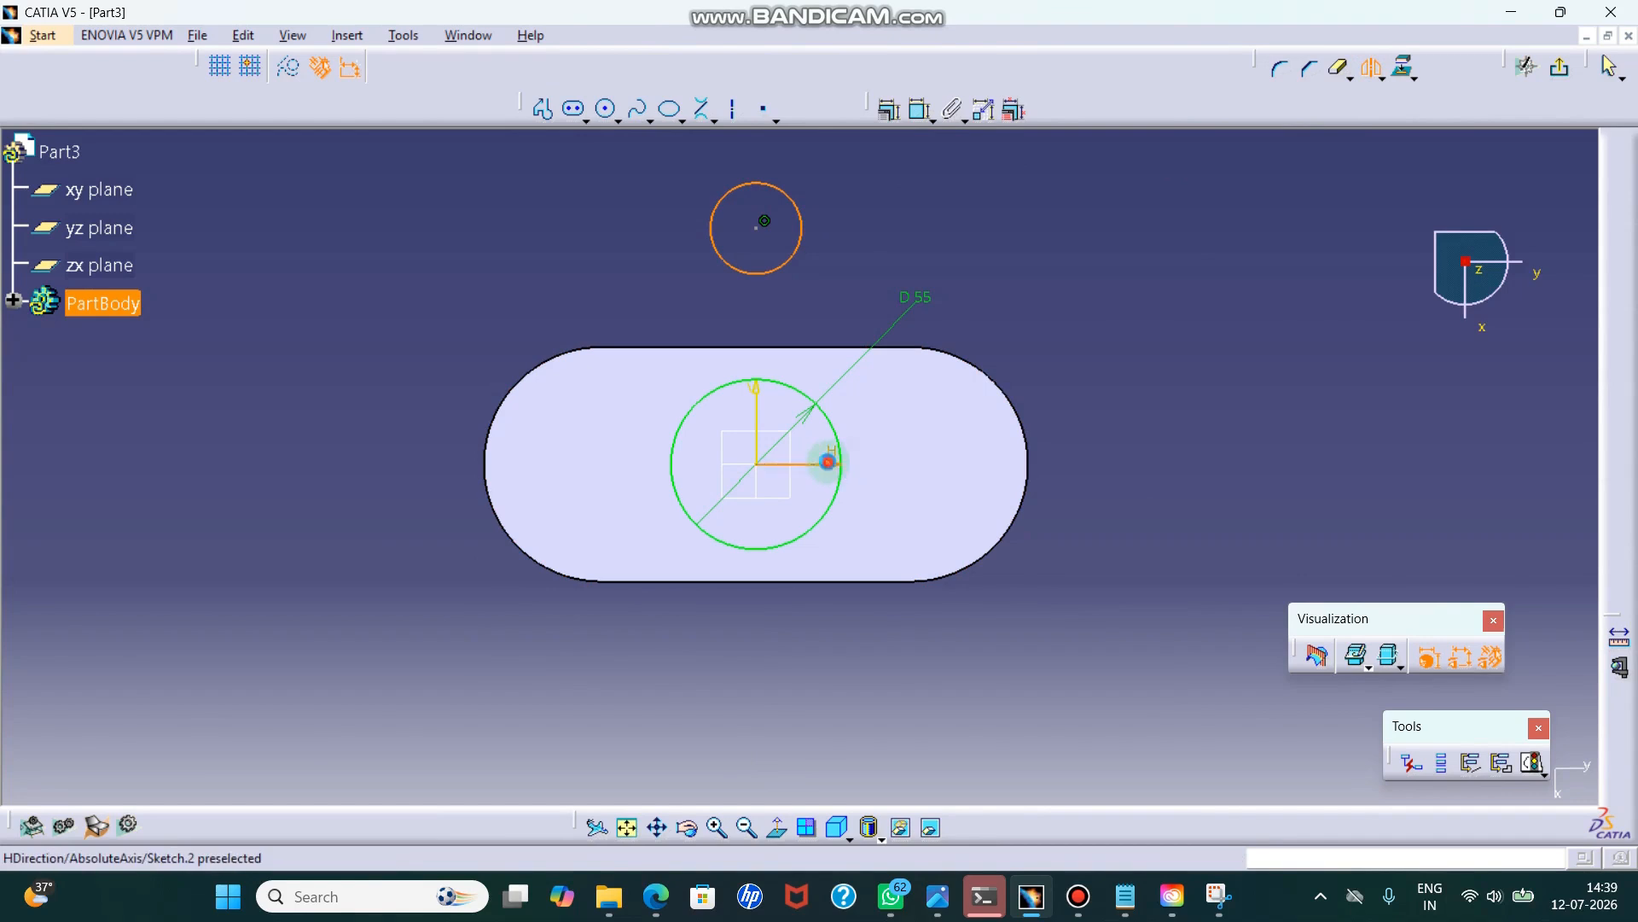
click(832, 464)
click(1171, 423)
- Constrain the distance between the centres of the two small mirrored circles to 90 mm
click(1277, 70)
click(758, 226)
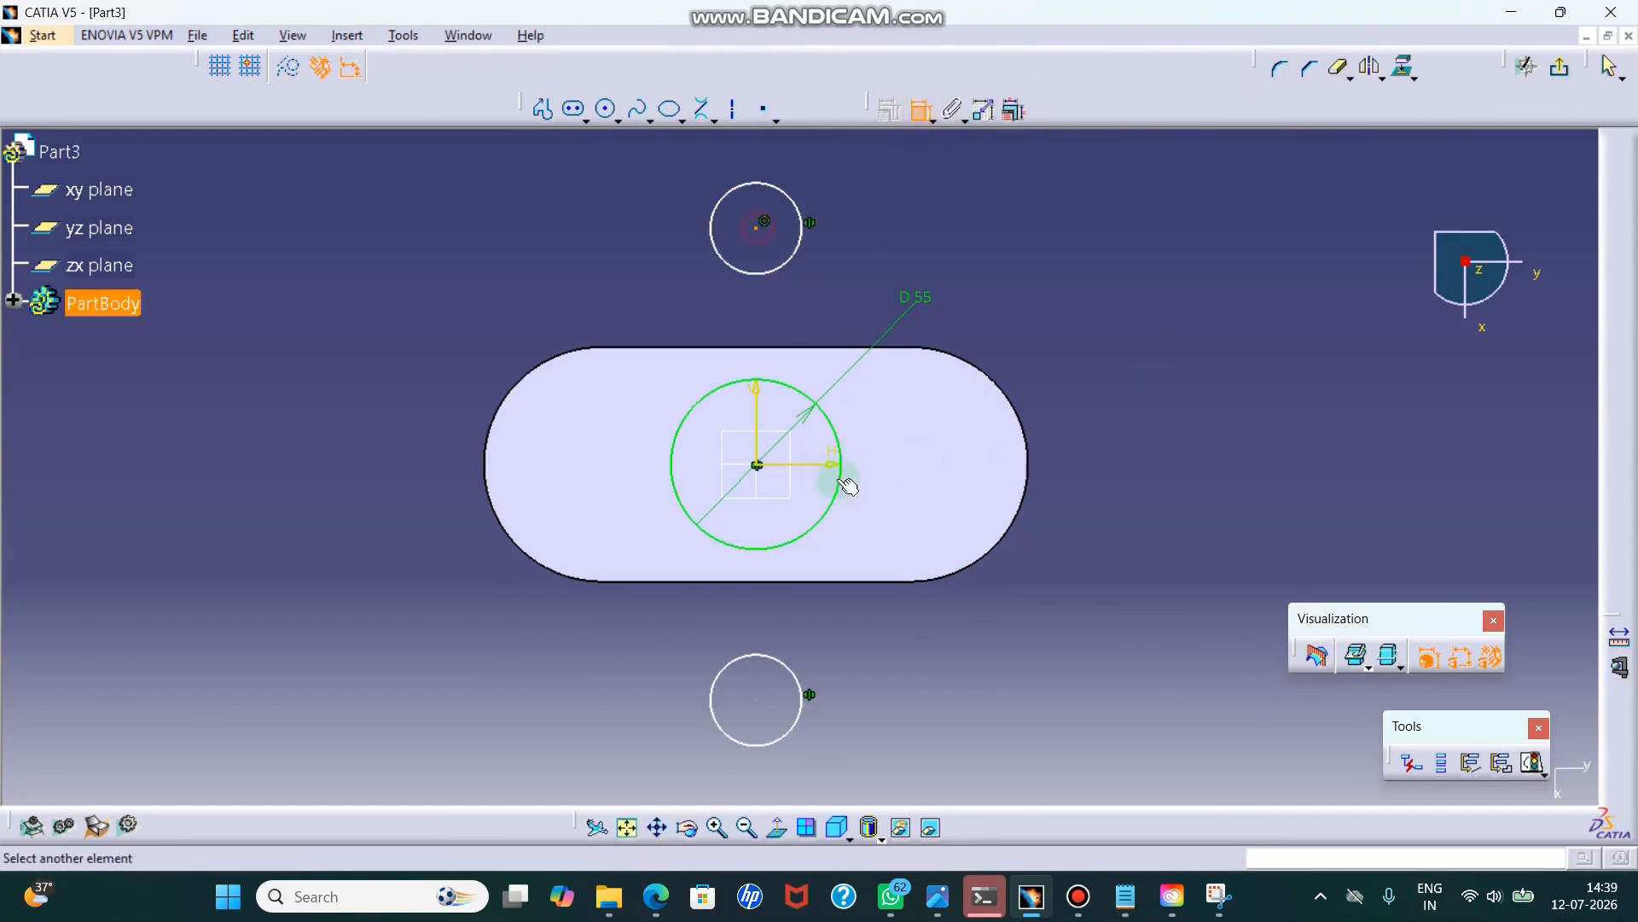
click(766, 705)
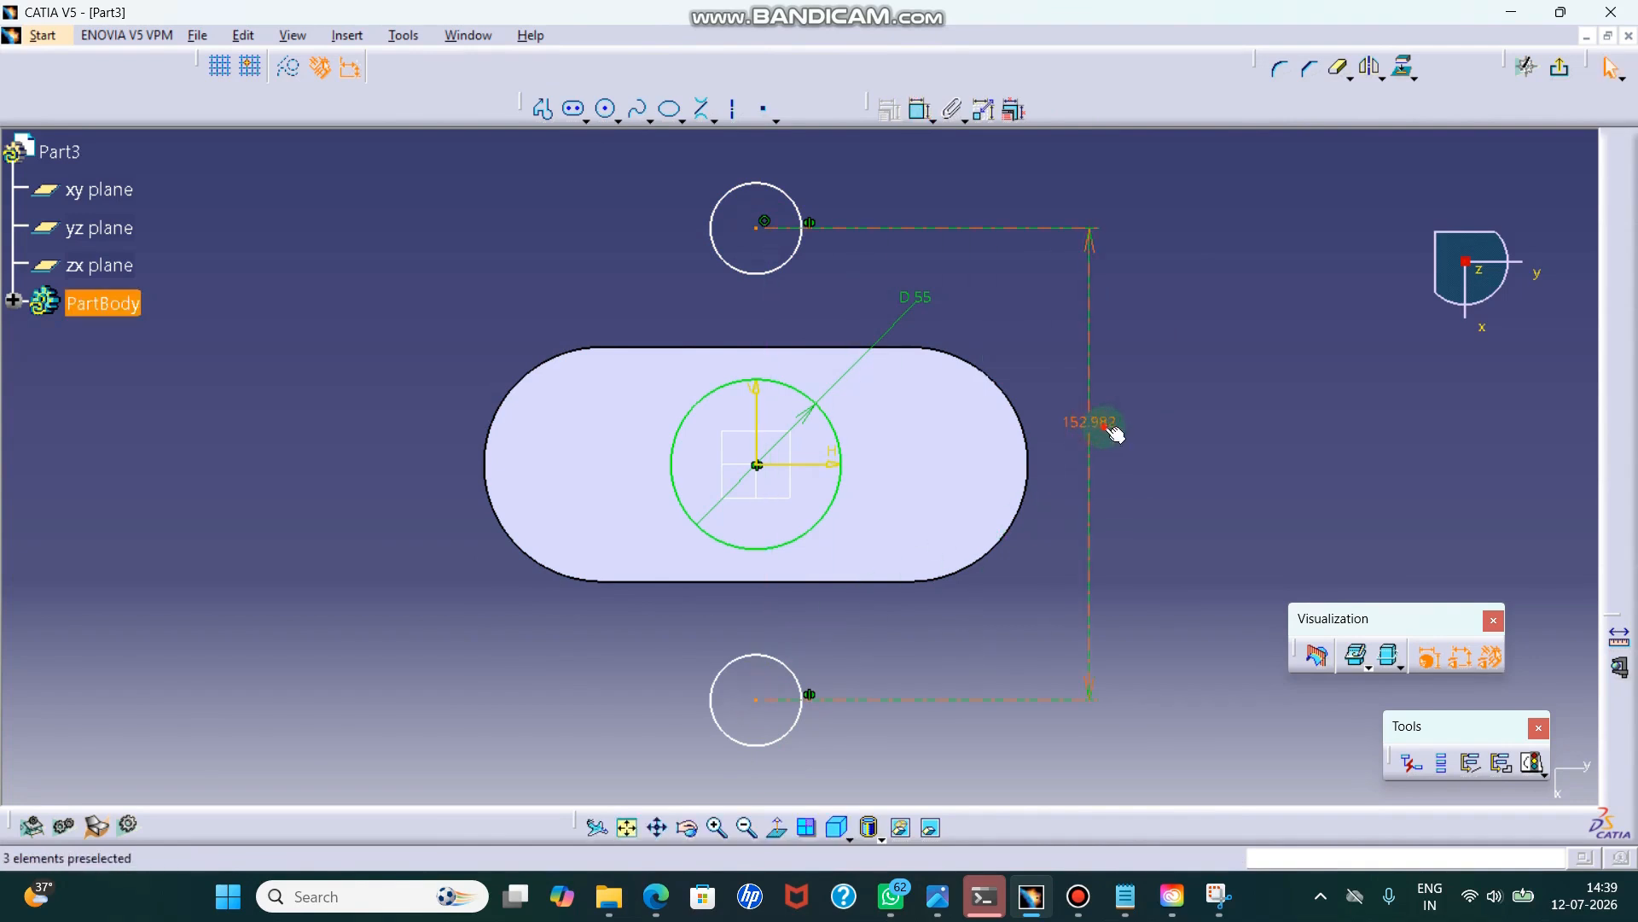
click(1108, 411)
double_click(1097, 419)
text(90)
key(Return)
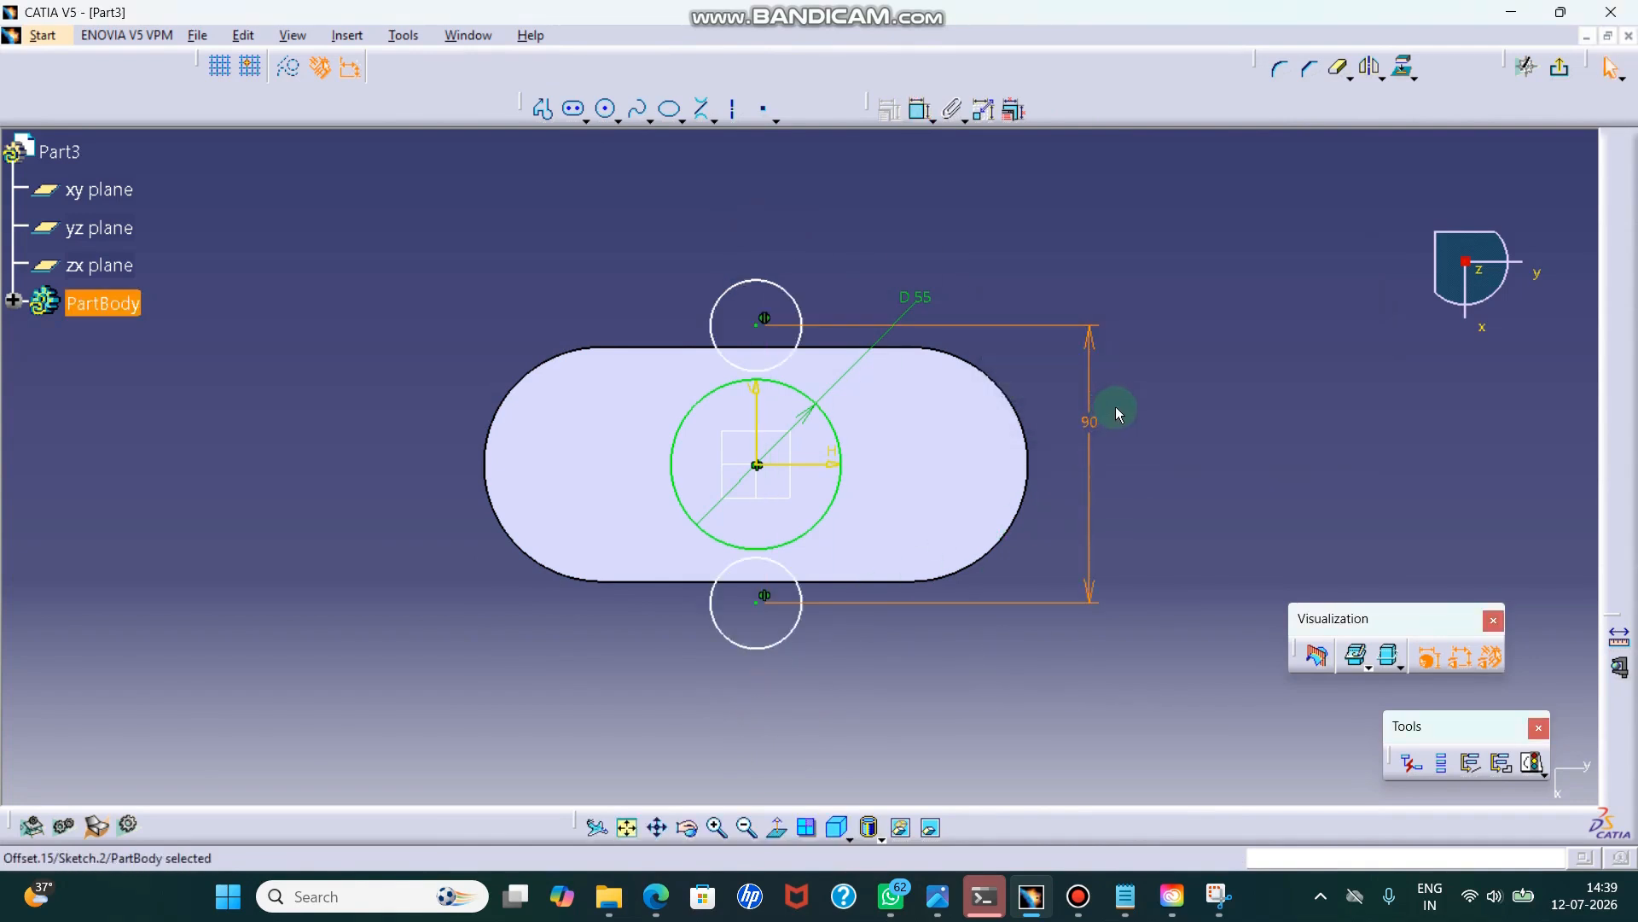
- Check the lug radius in the drawing and set the lower small circle's diameter to 20 mm
ctrl+middle_drag(1115, 406, 1176, 330)
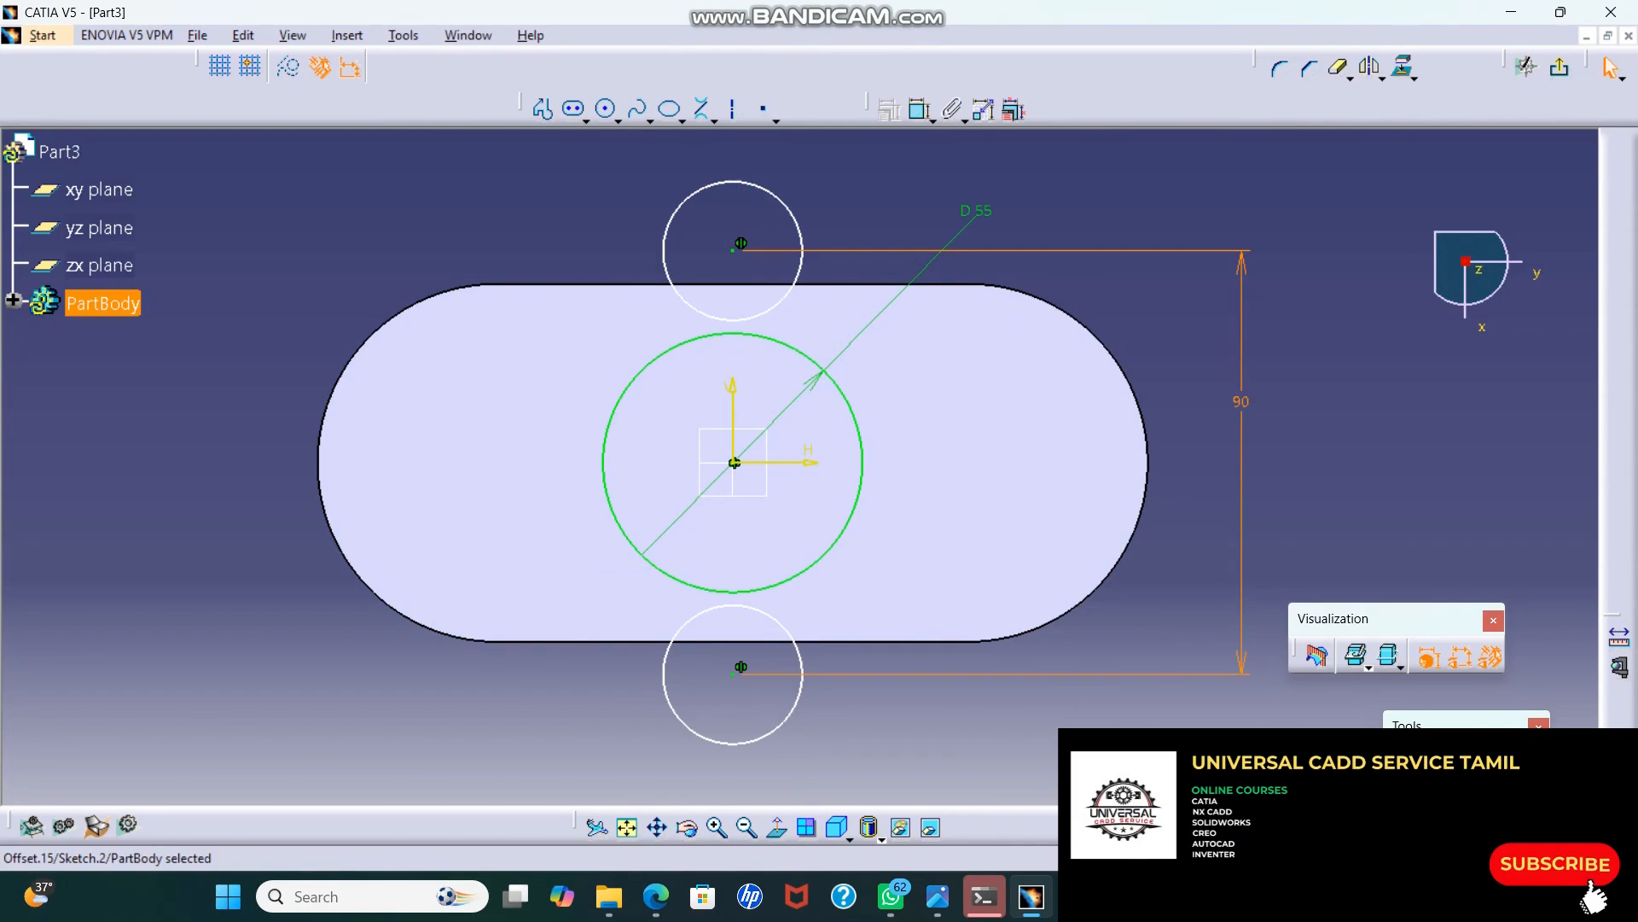
key(alt+Tab)
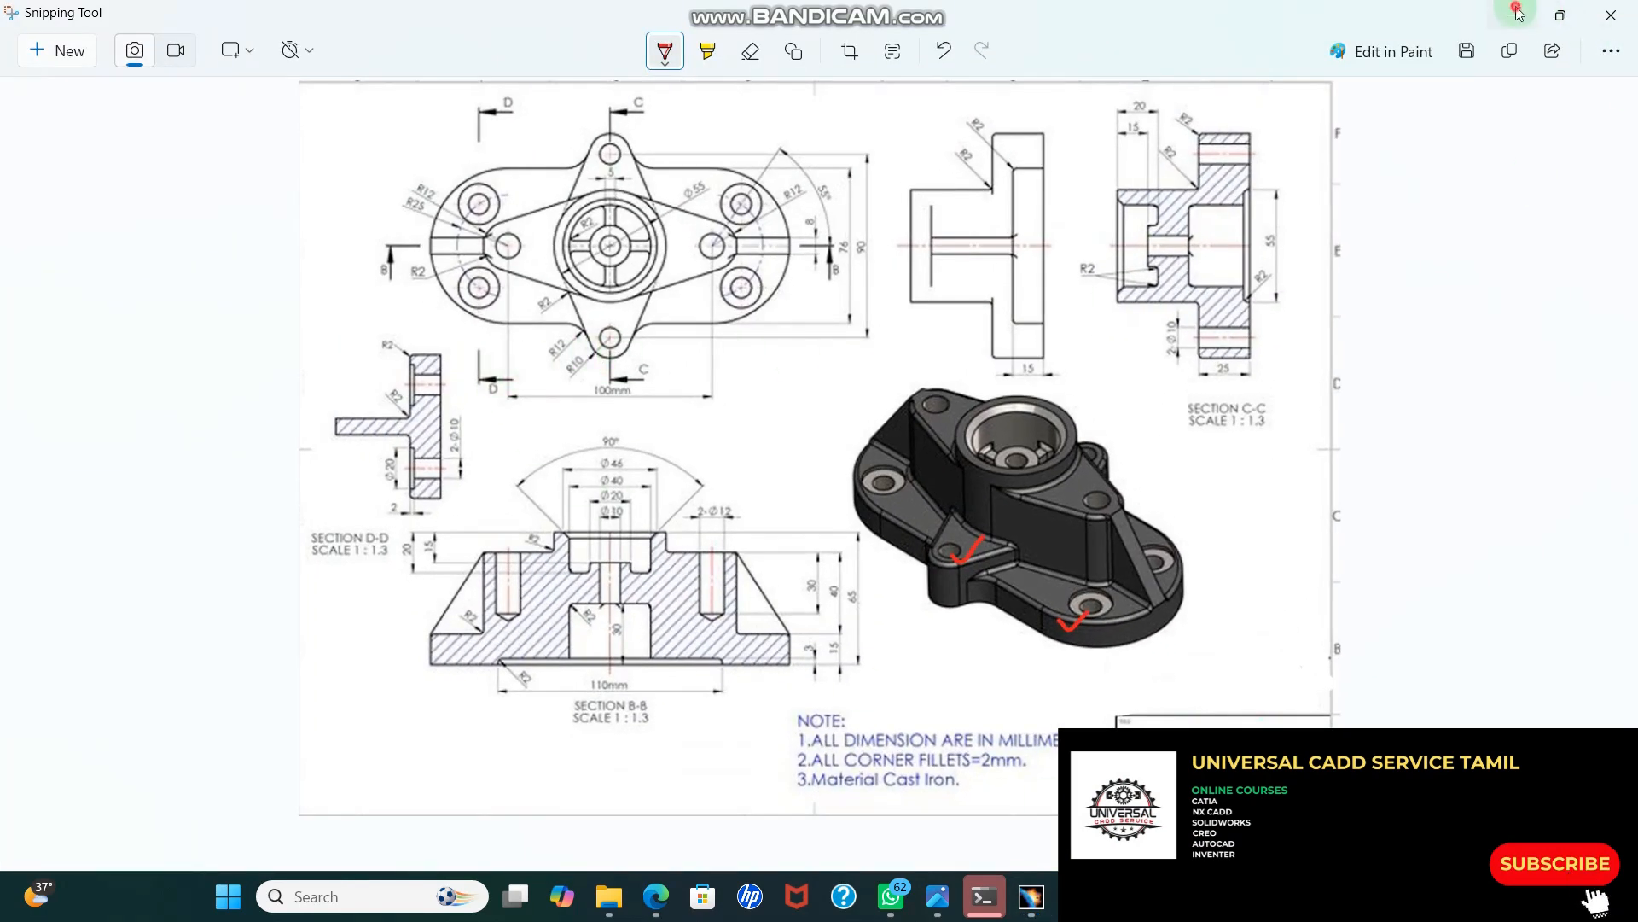
key(alt+Tab)
click(922, 110)
click(805, 702)
click(878, 717)
double_click(883, 717)
text(20)
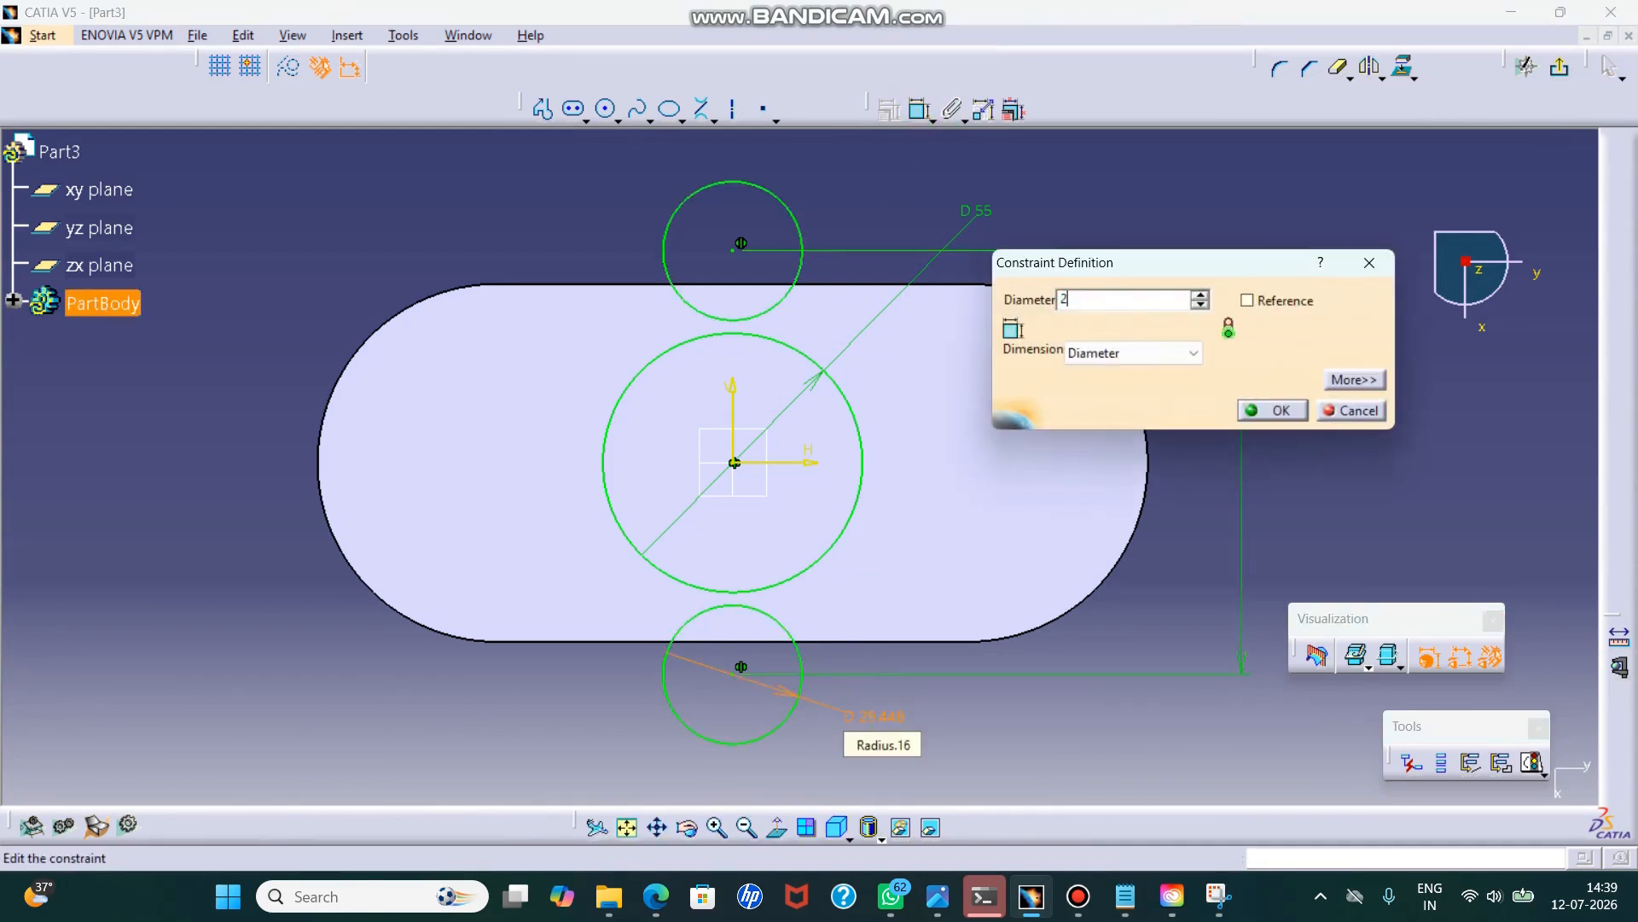
key(Return)
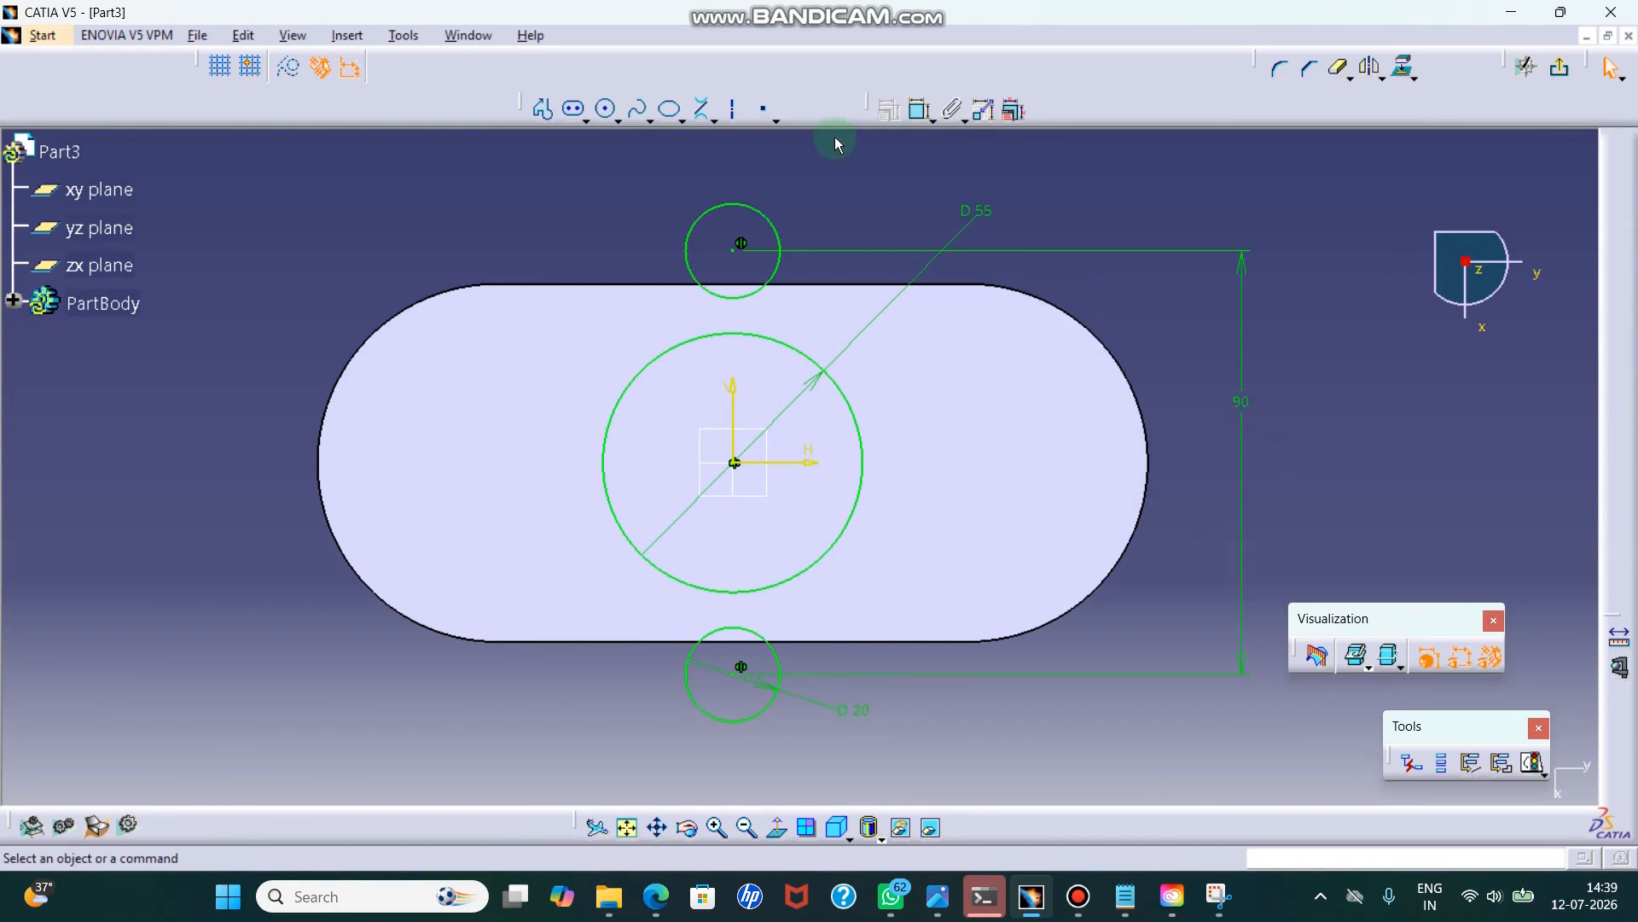
- Connect both small circles to the 55 mm circle with four bi-tangent lines, two per small circle
click(715, 117)
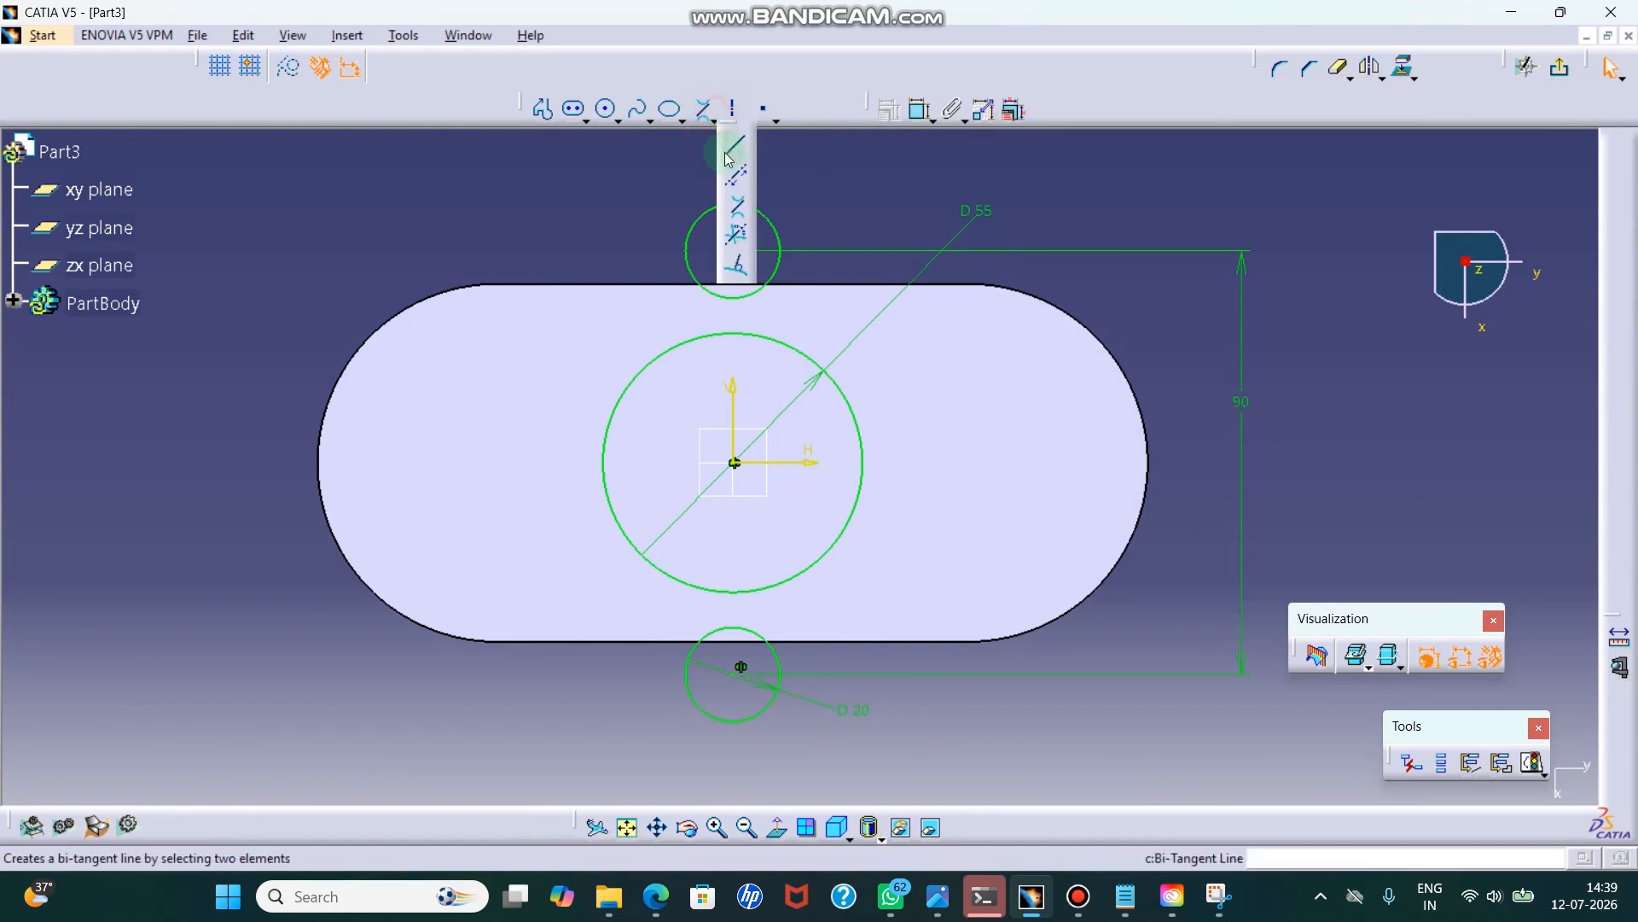
click(738, 211)
click(693, 247)
click(627, 390)
click(784, 264)
click(830, 378)
click(816, 564)
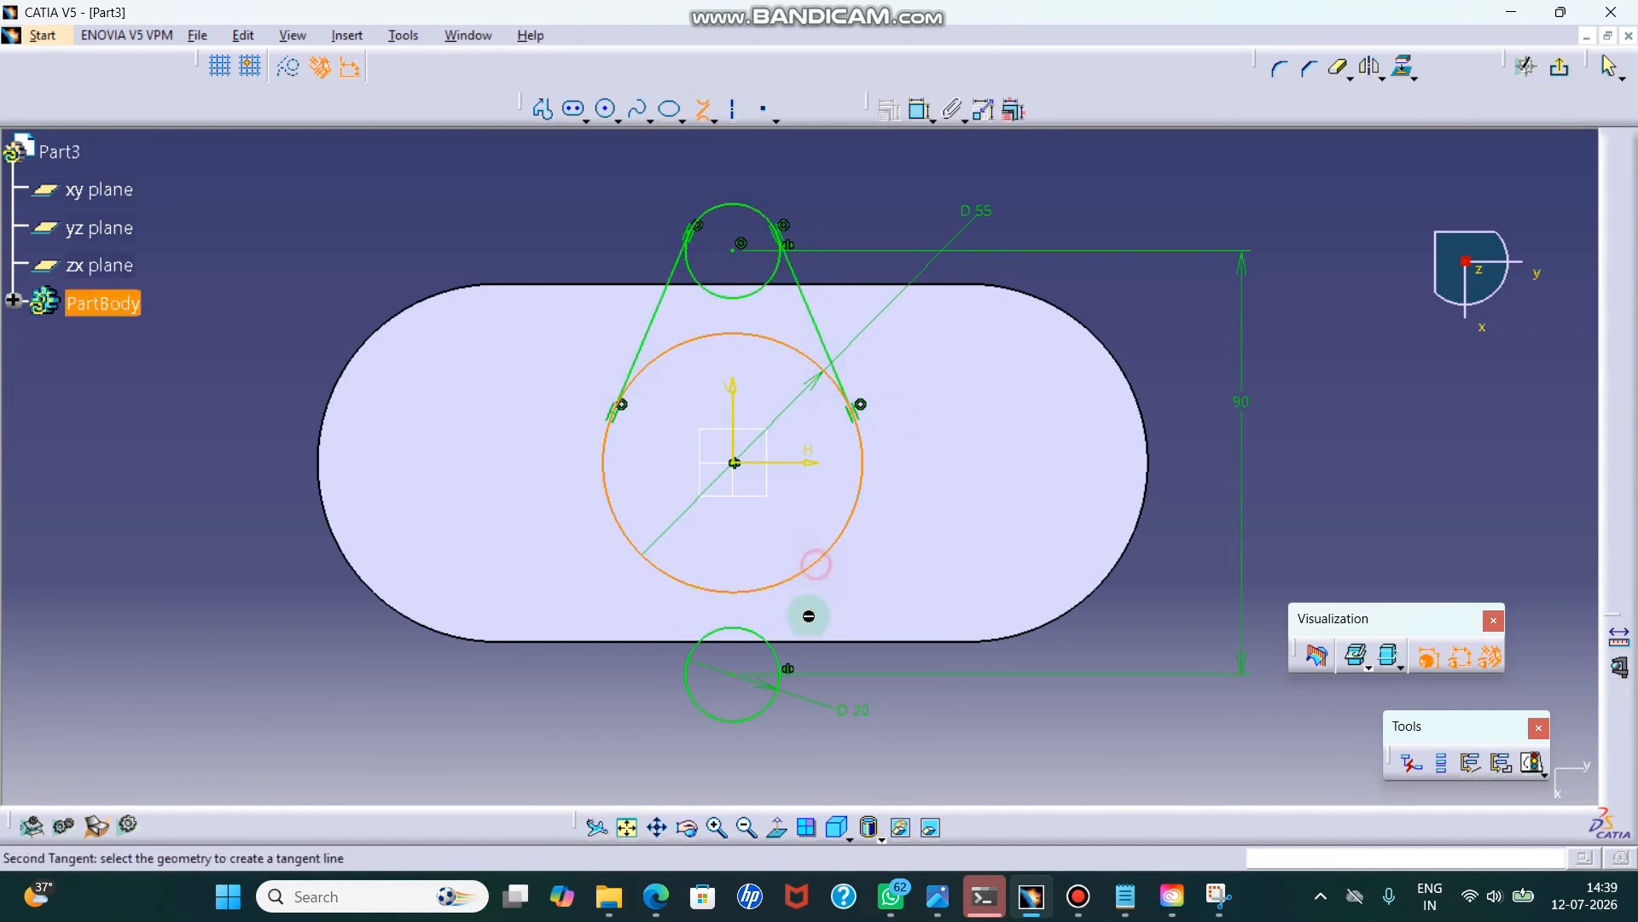
click(785, 663)
click(616, 517)
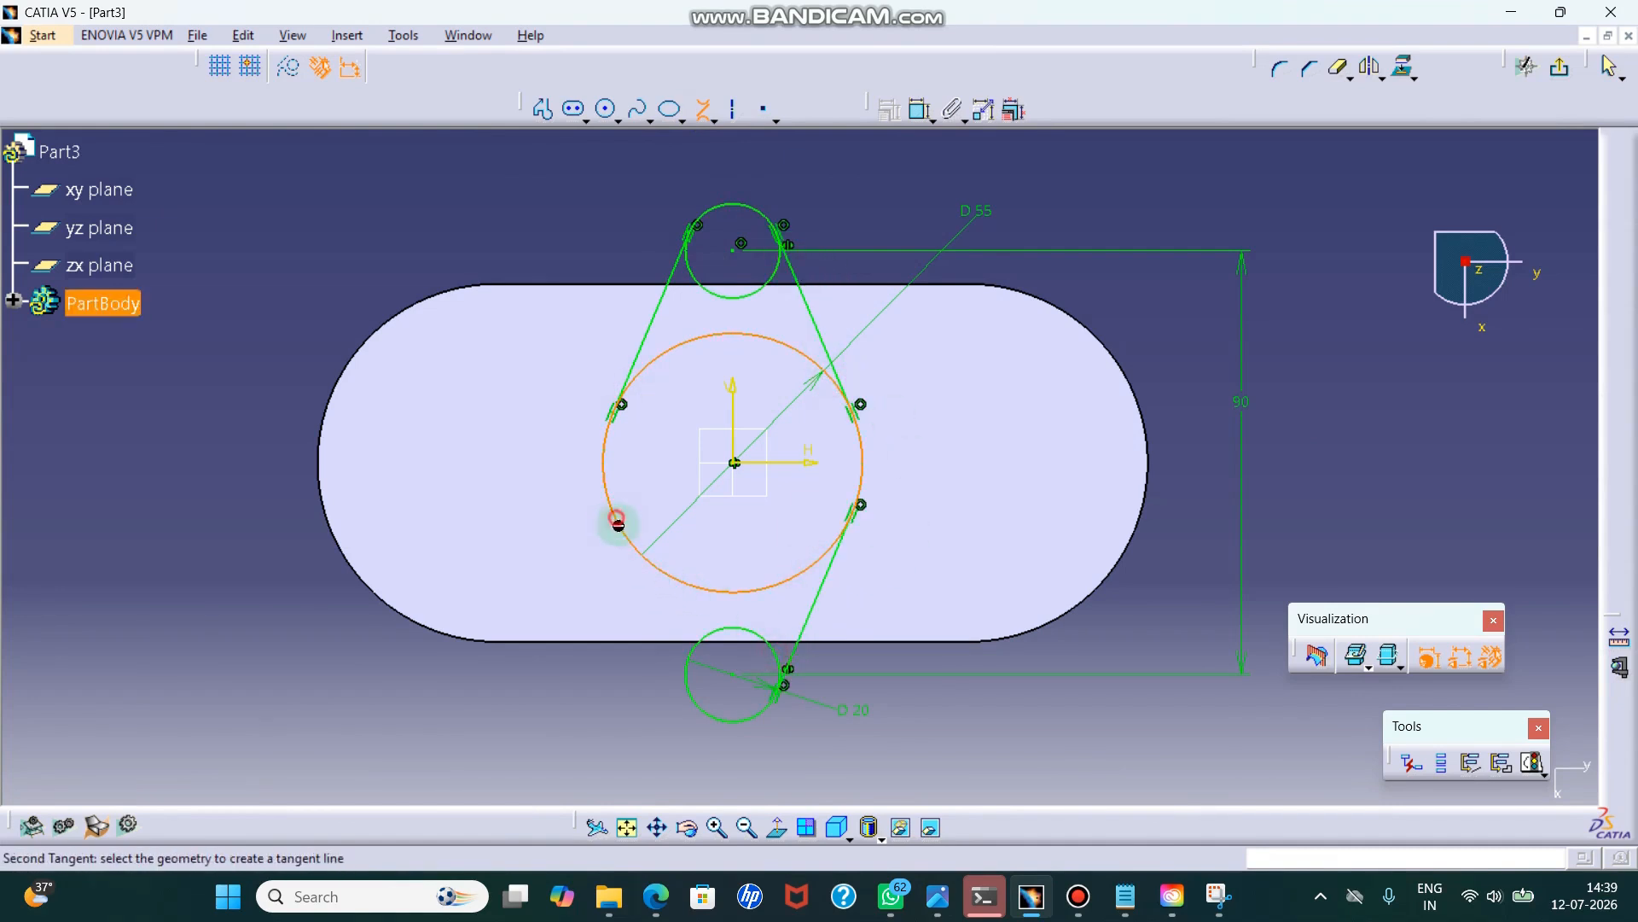
click(696, 678)
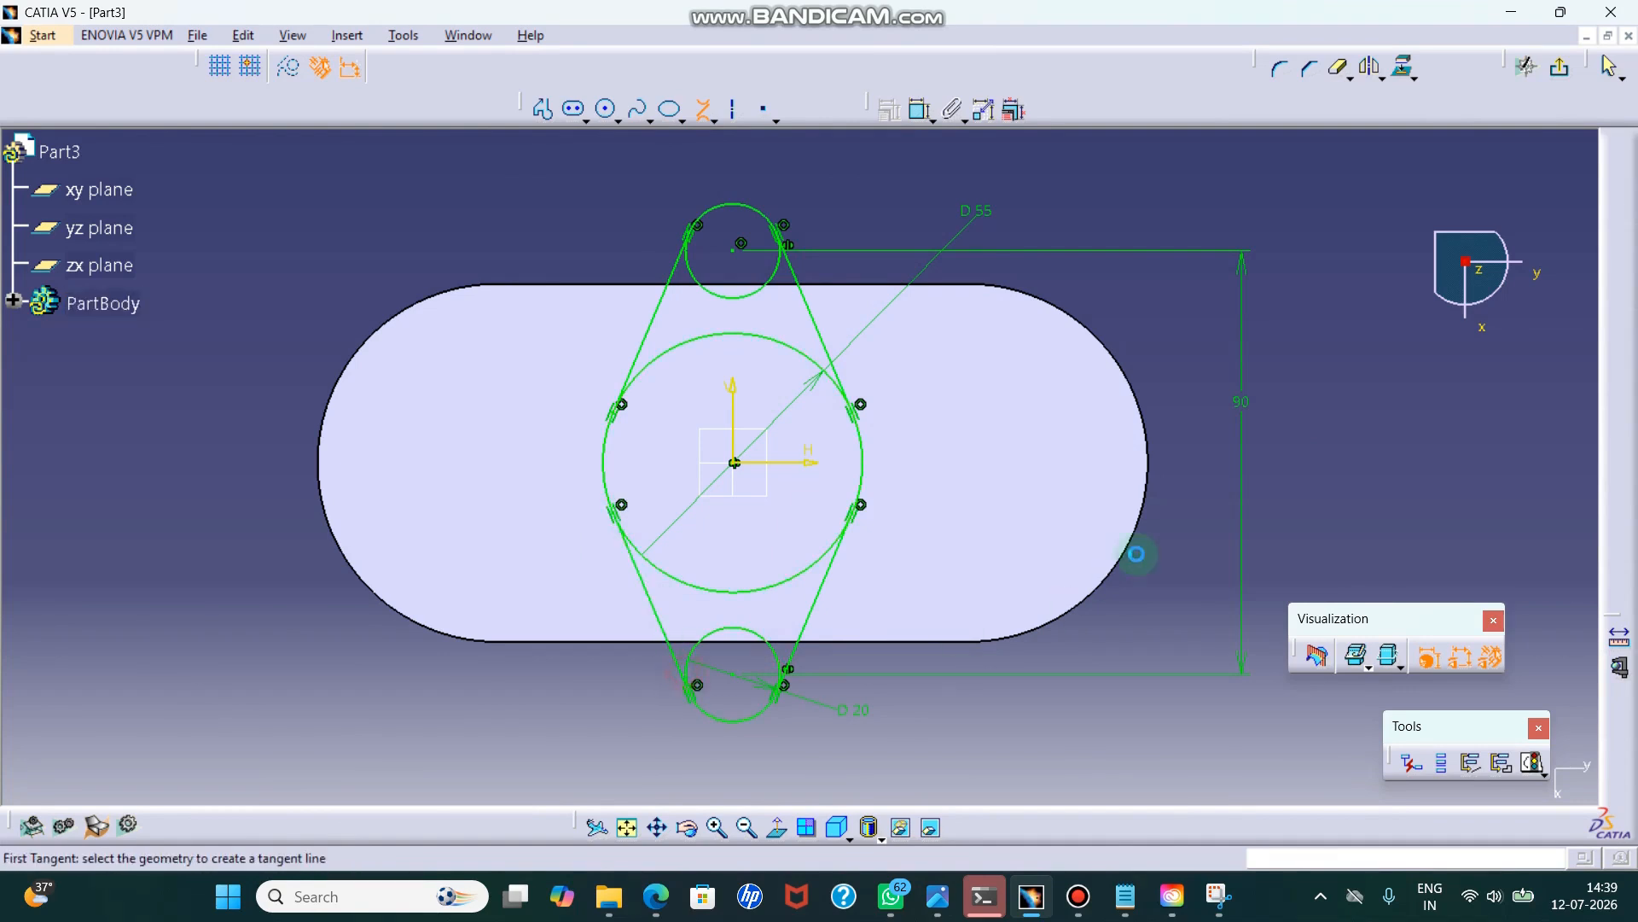
- Trim the inner arcs of all three circles to leave one closed outer contour and exit the sketch
click(1340, 67)
click(764, 285)
click(768, 334)
click(731, 589)
click(746, 624)
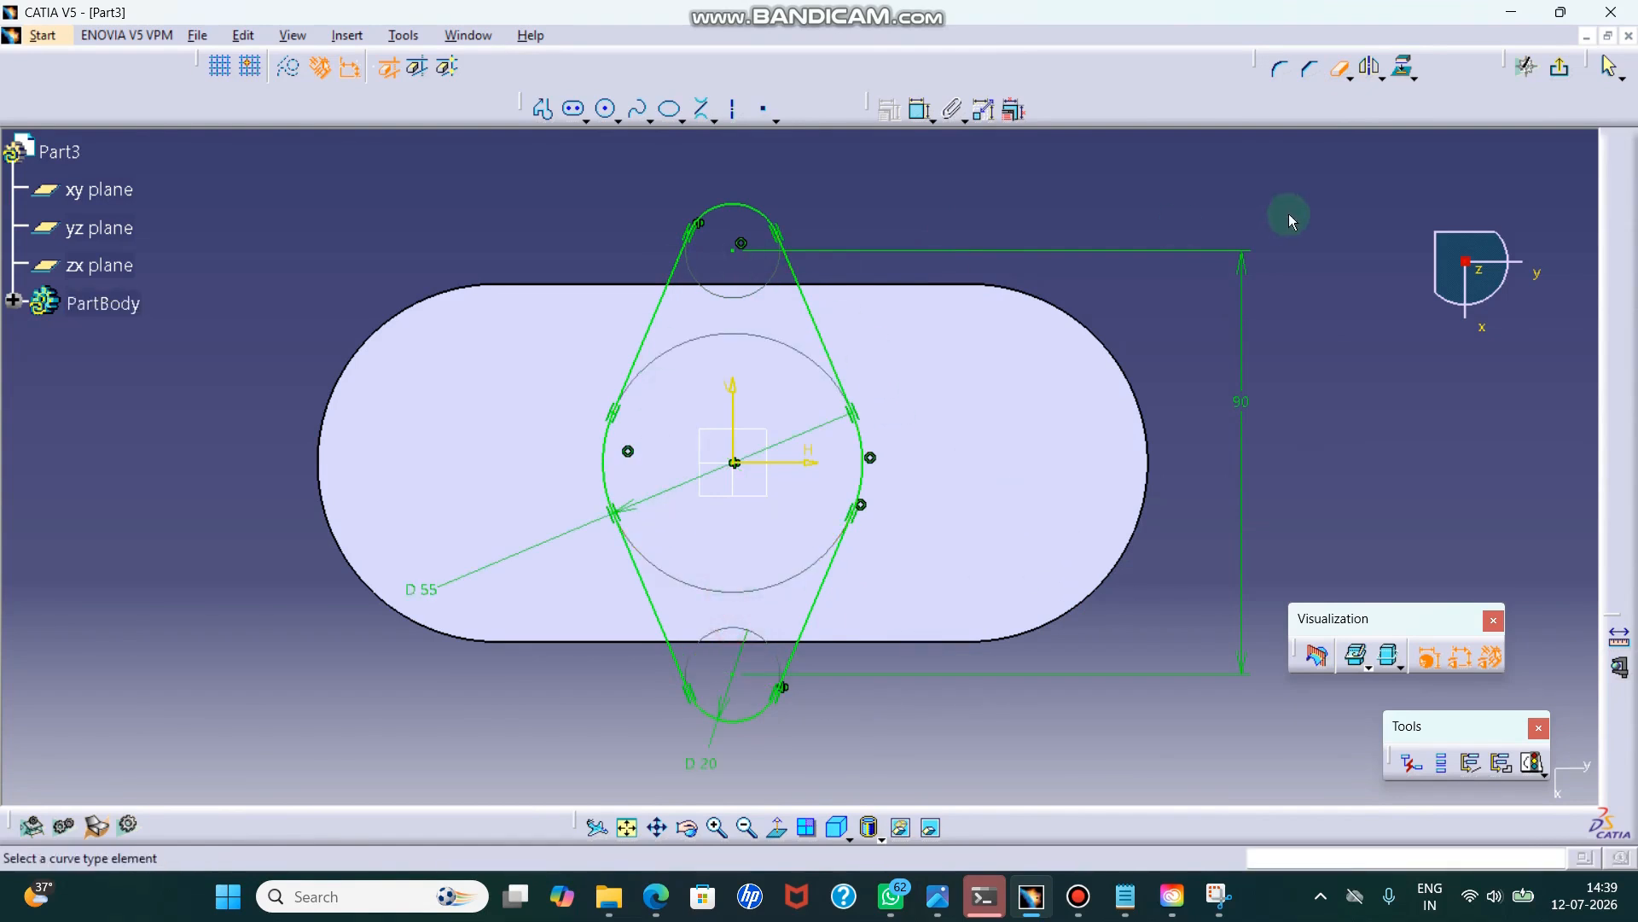
click(1560, 68)
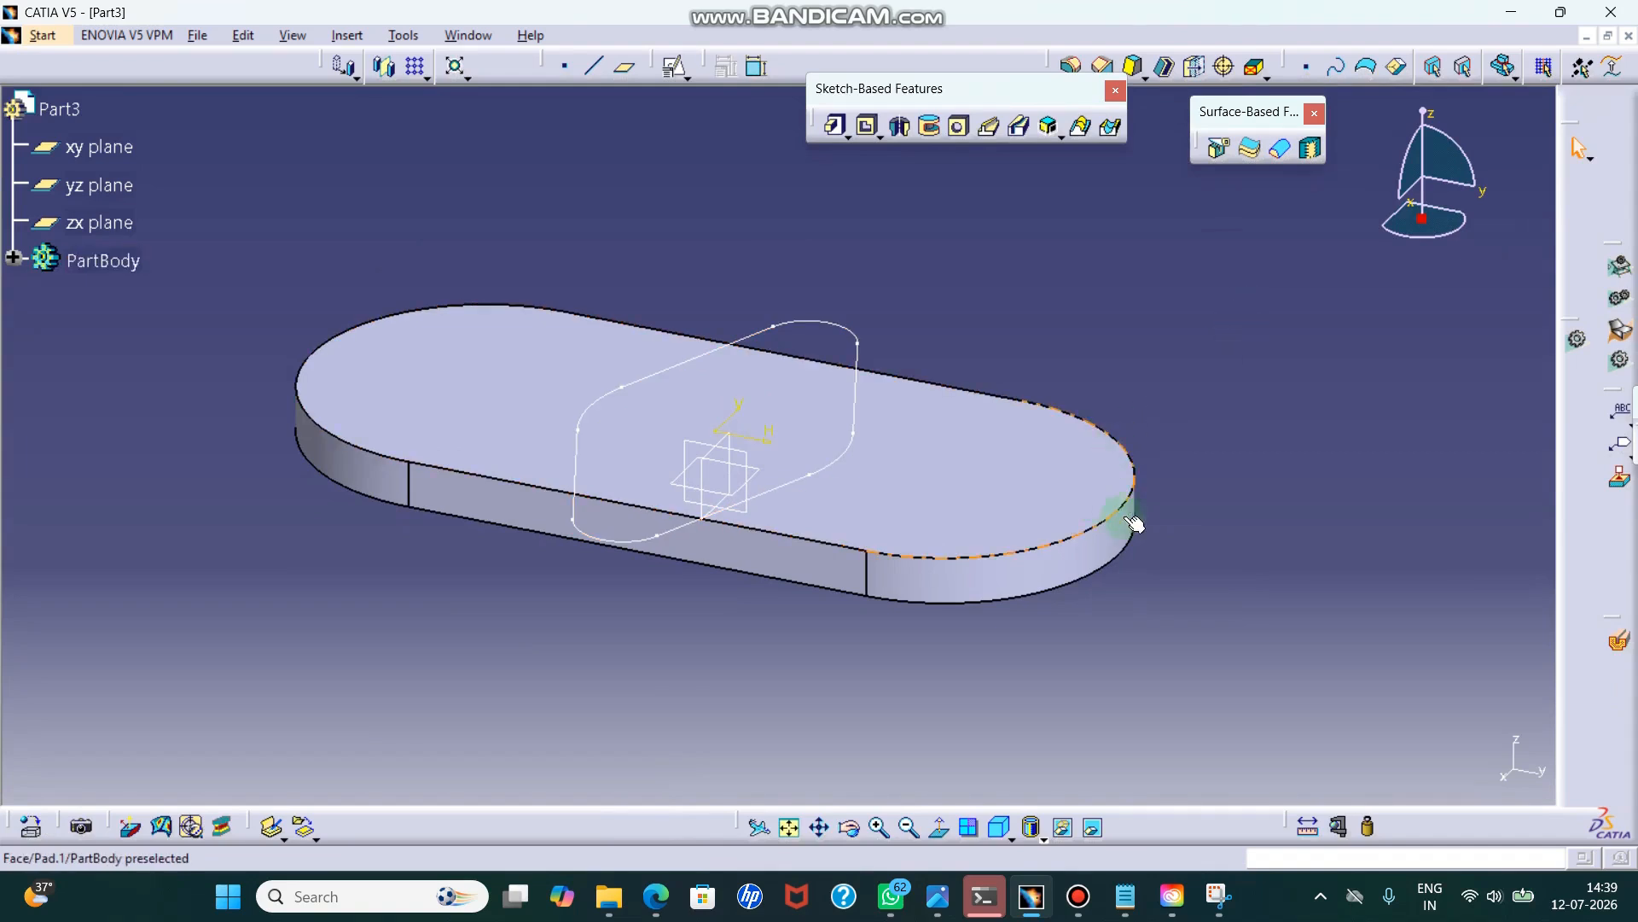
click(833, 130)
click(860, 350)
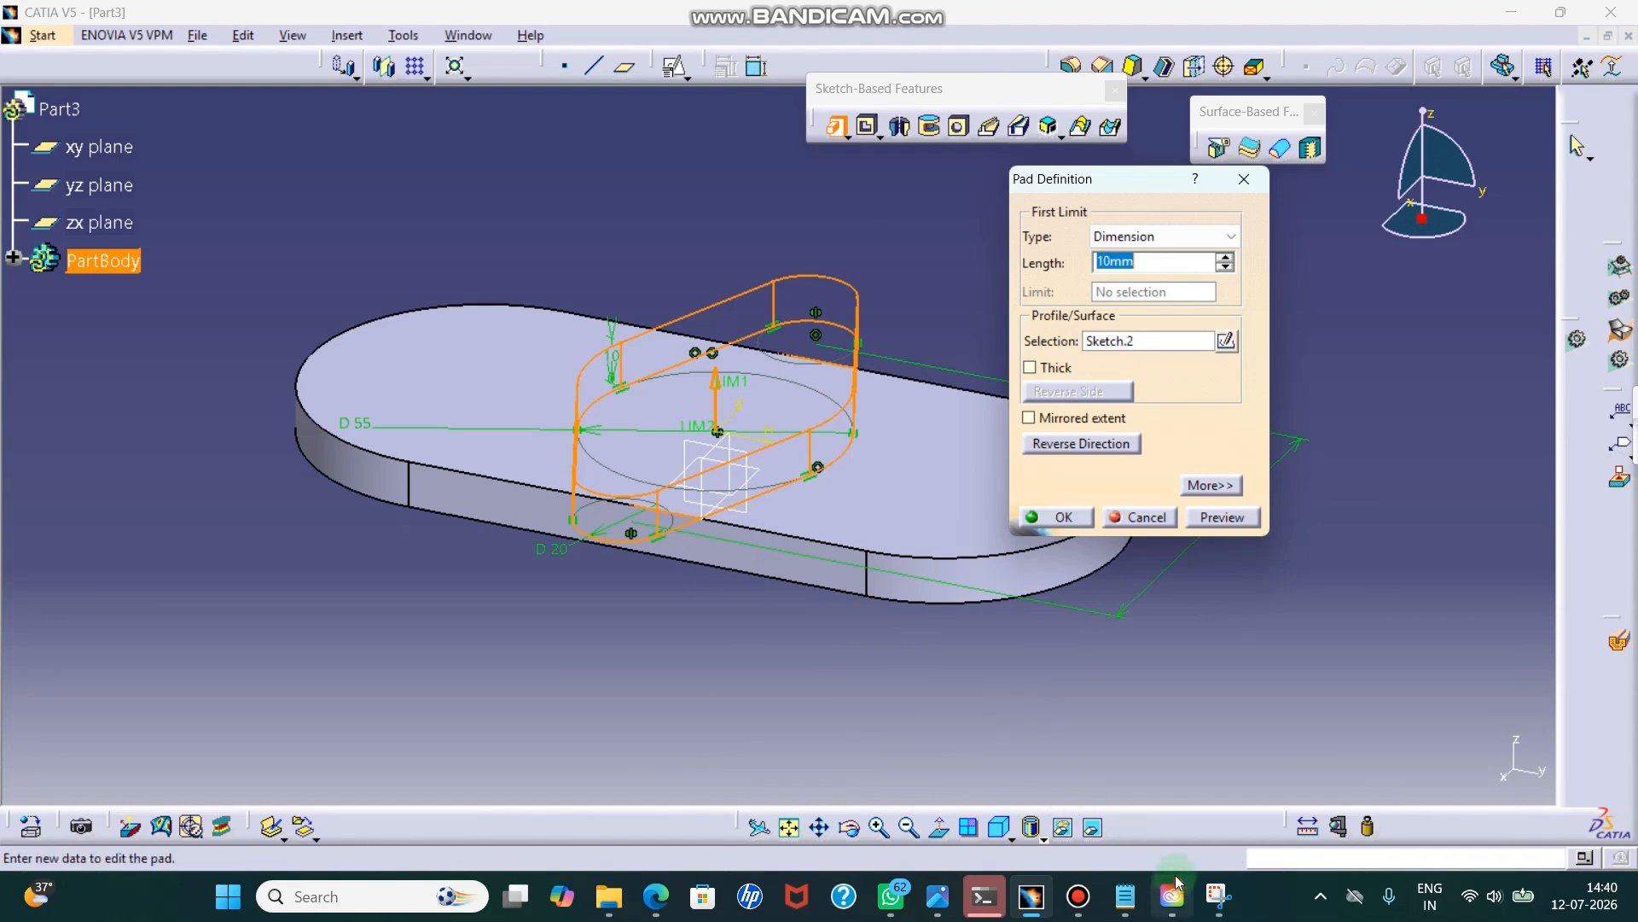
click(1224, 178)
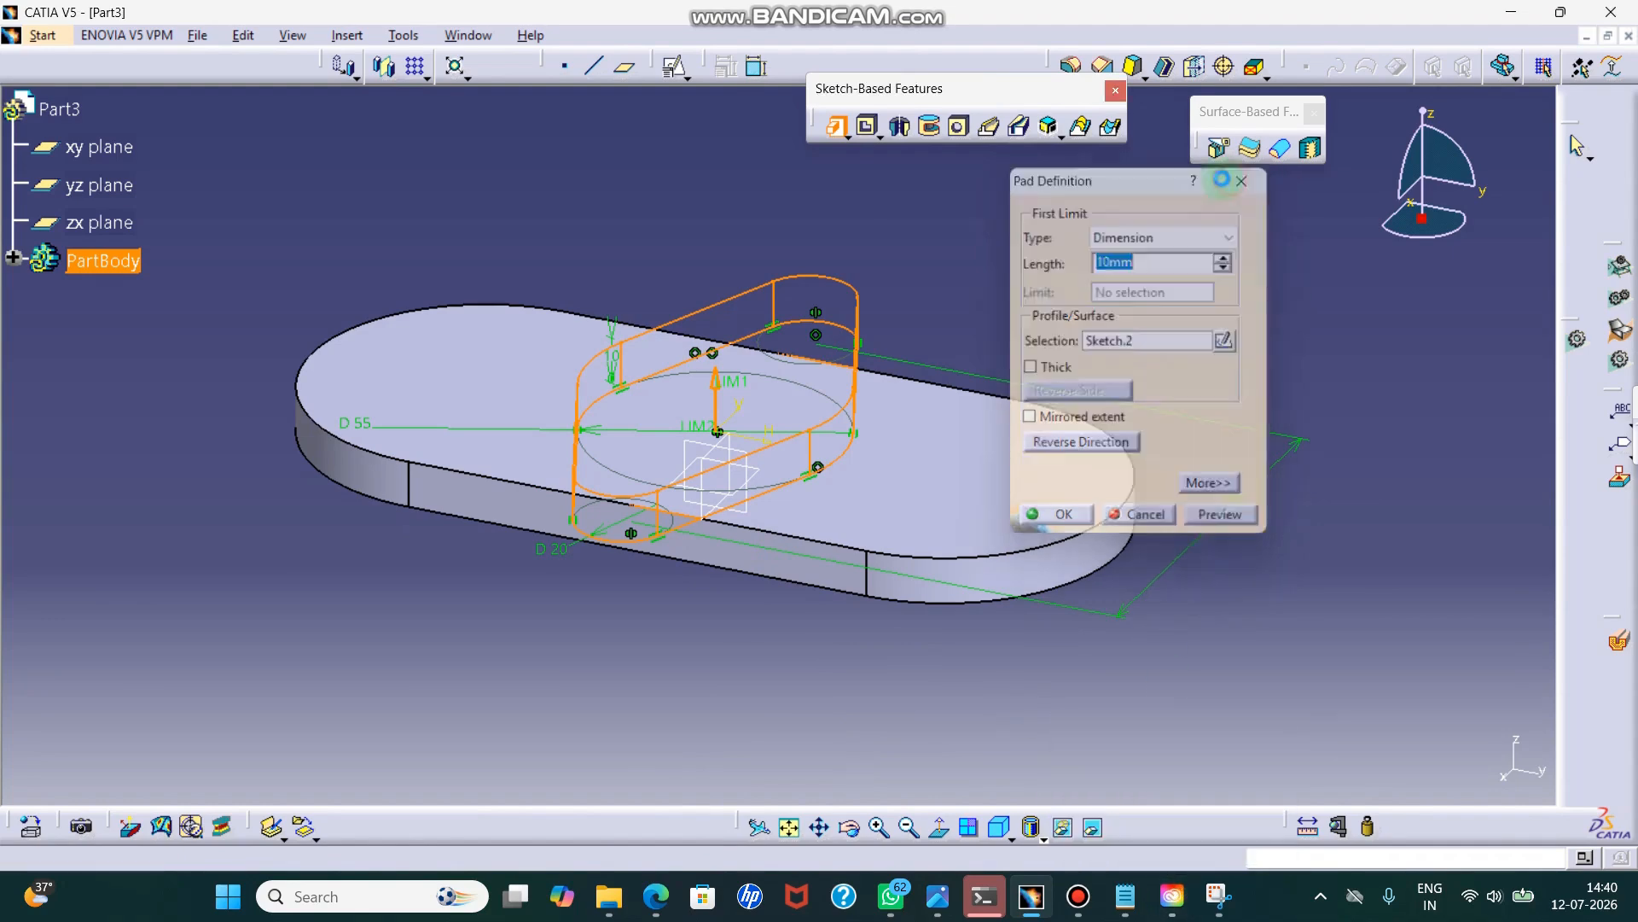
- Check the plate thickness in the drawing and edit the base plate's pad to a length of 15 mm
click(13, 257)
double_click(115, 297)
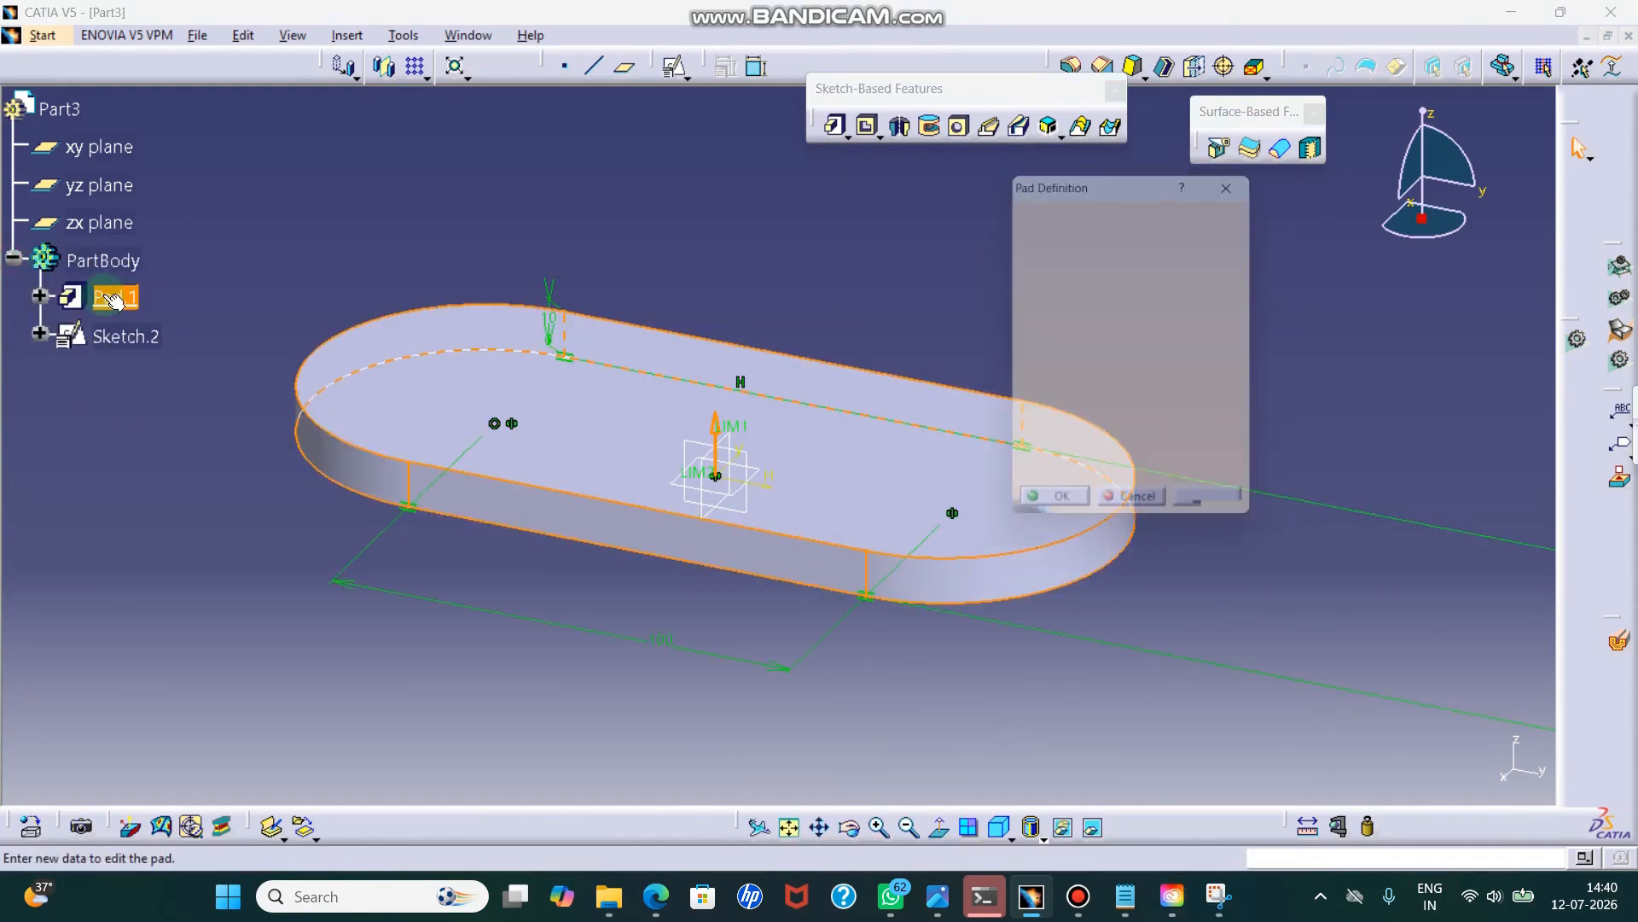
click(1215, 893)
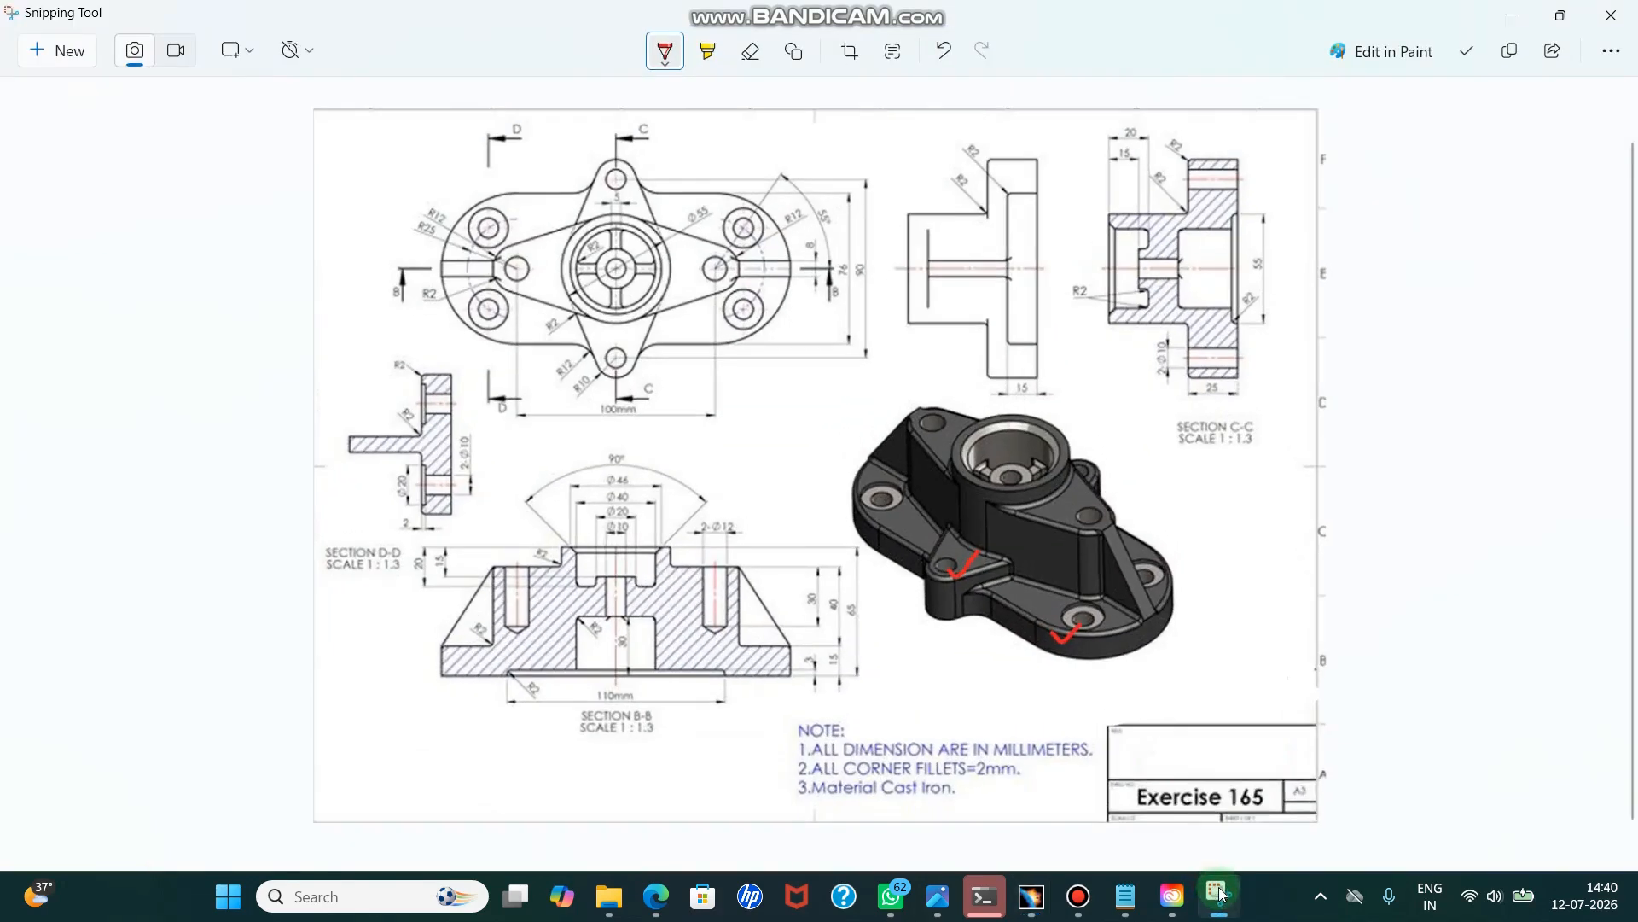
click(1512, 15)
drag(1155, 266, 1019, 260)
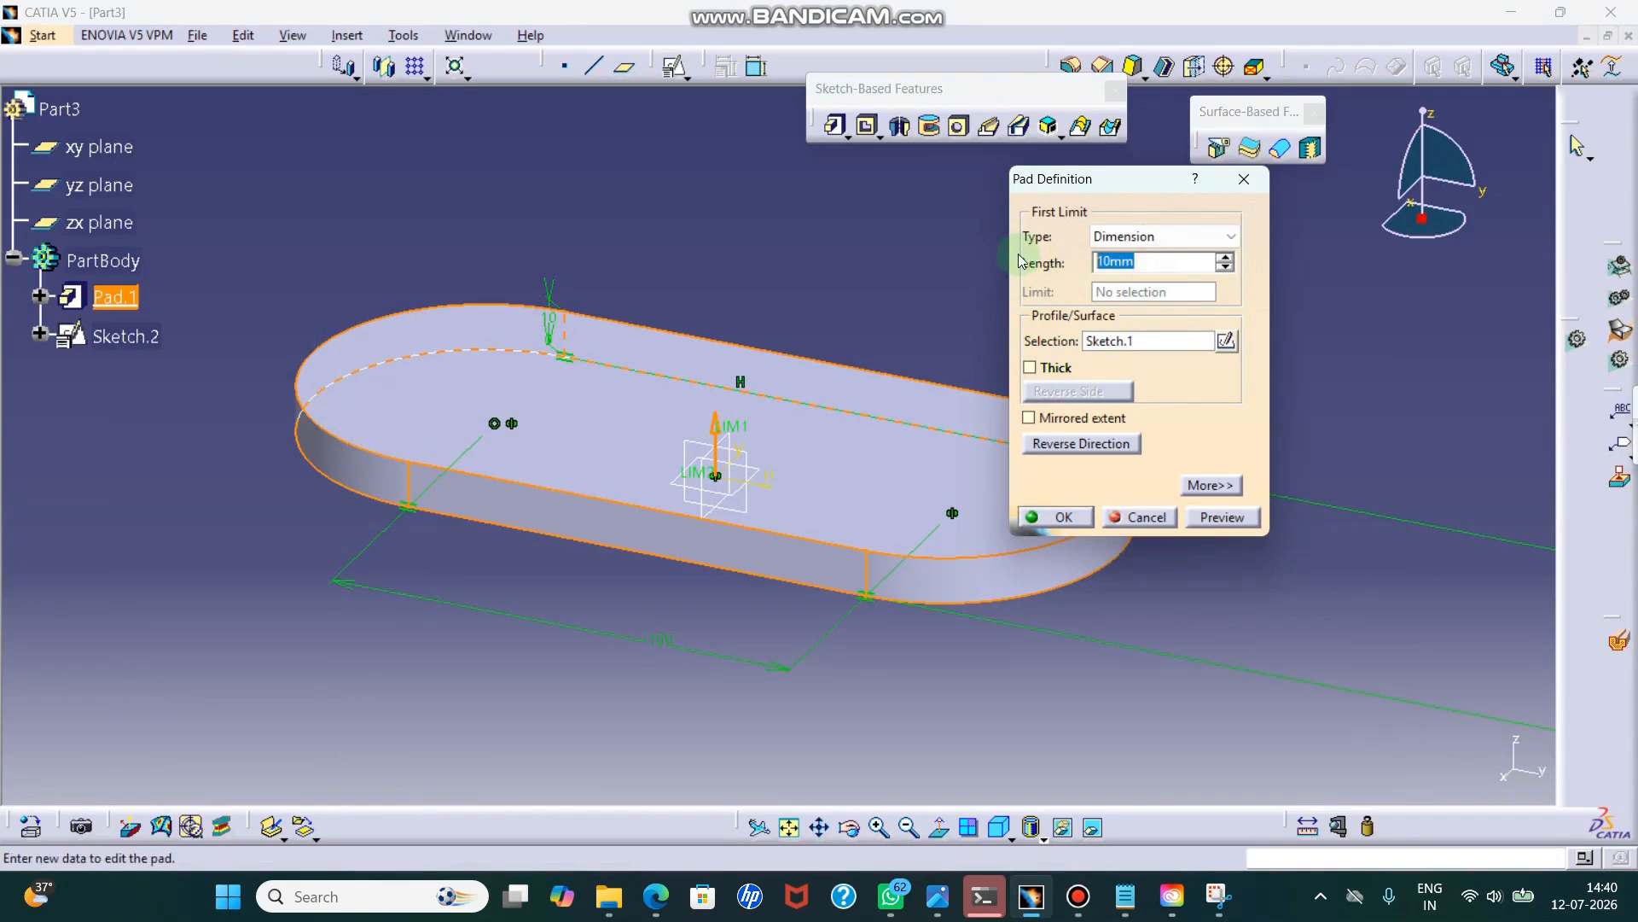
key(Return)
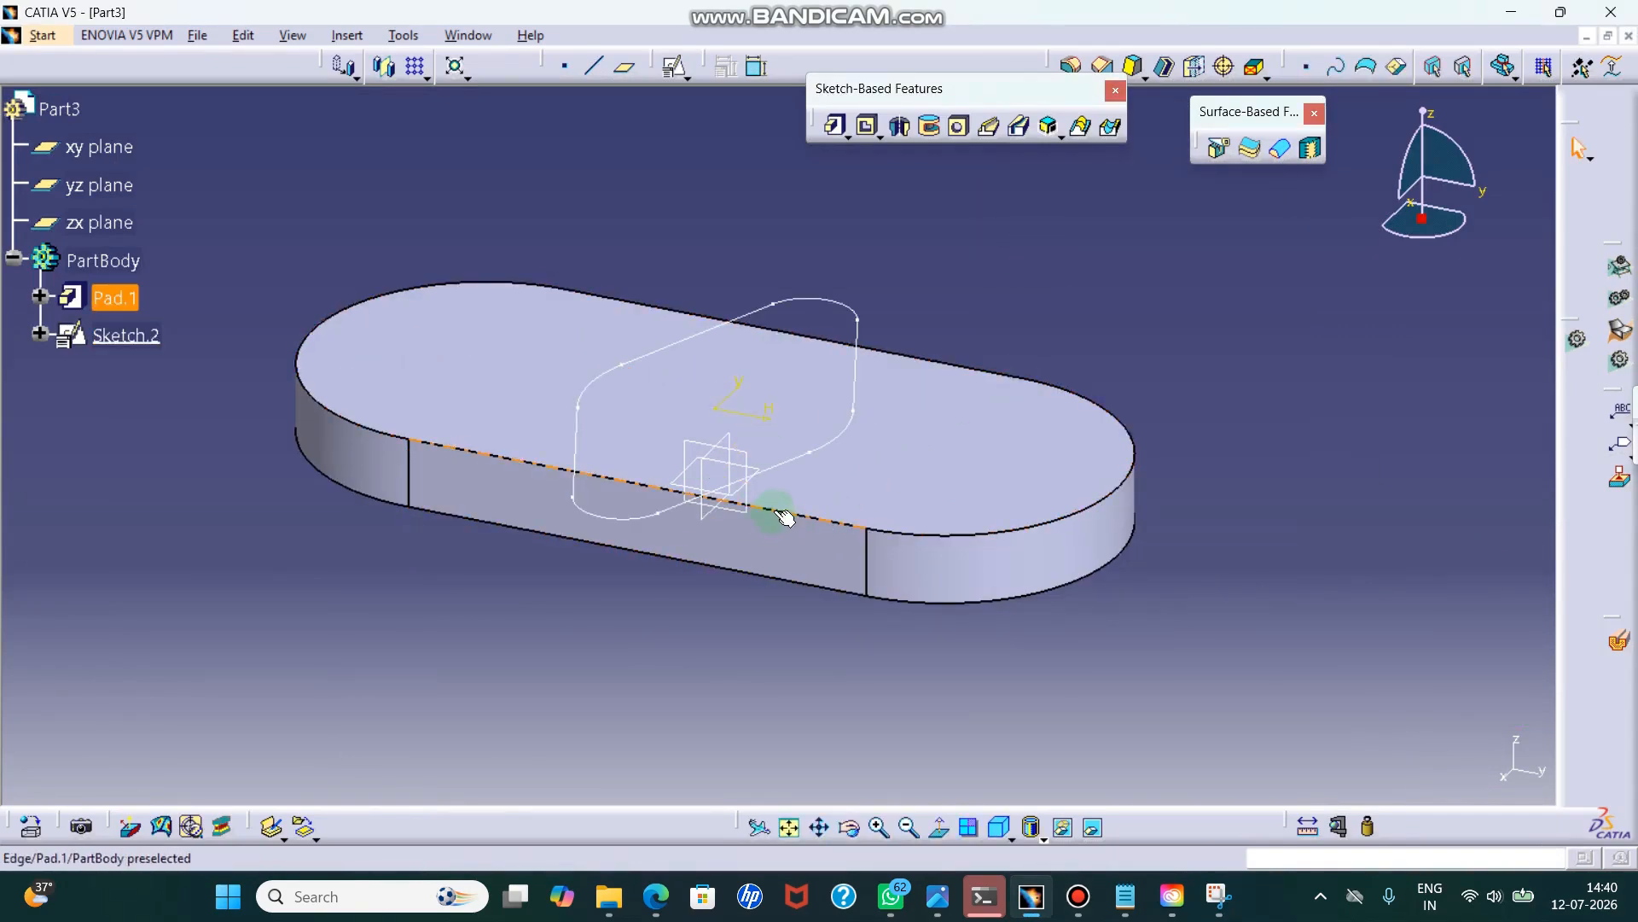
- Pad the tangent lug profile 10 mm upward from the plate's top face and compare its overhanging underside with the drawing
click(835, 128)
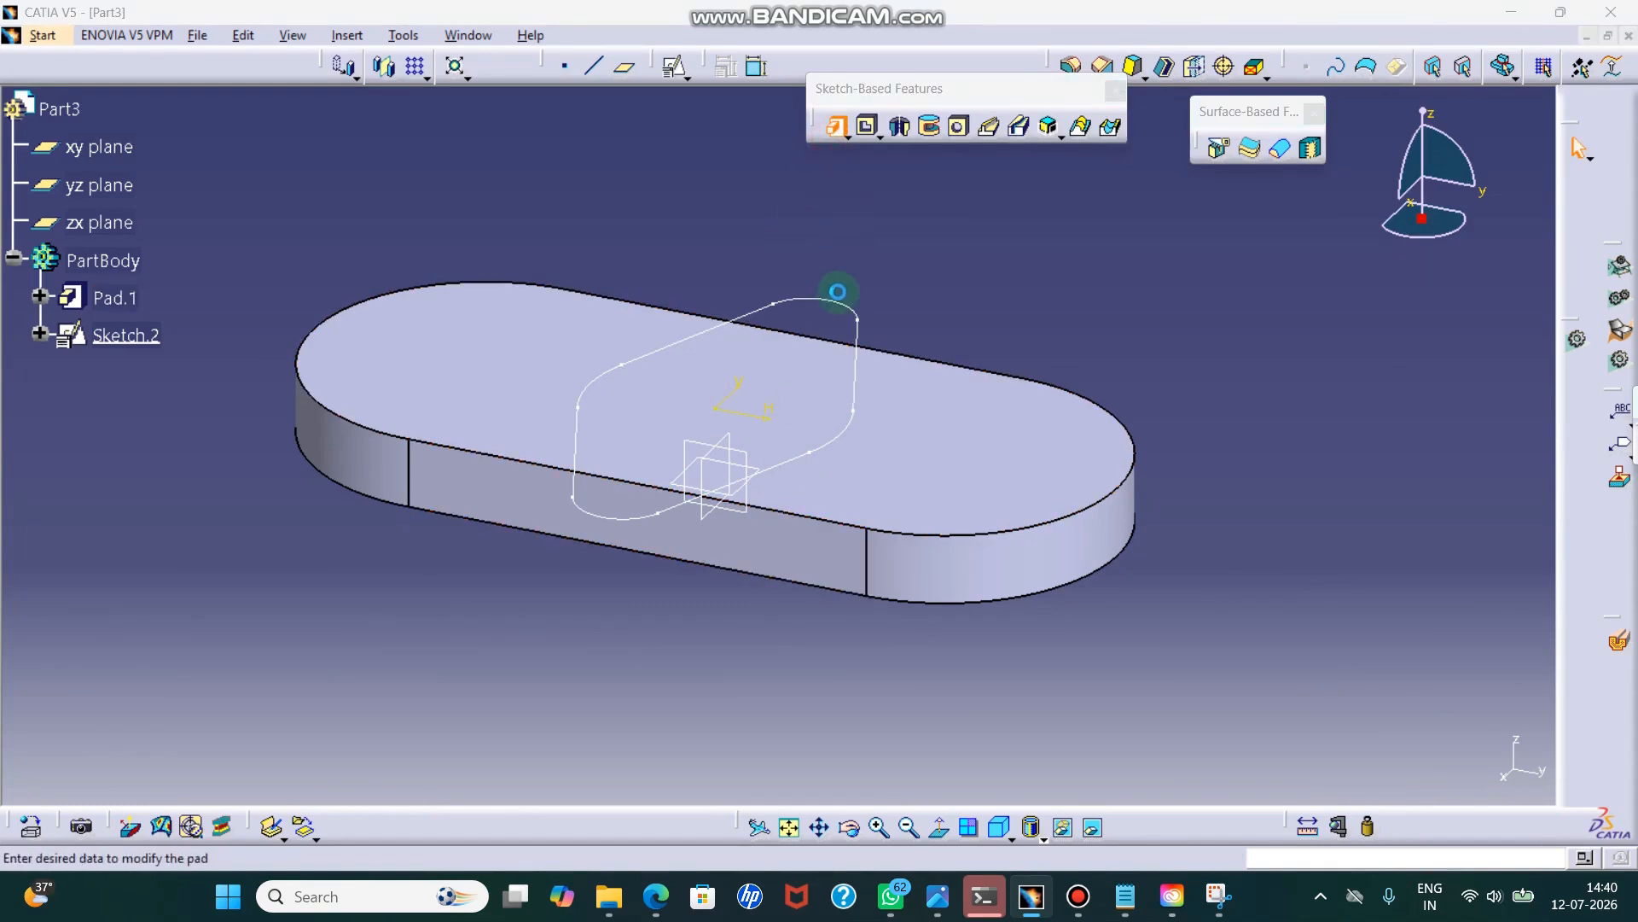
click(849, 303)
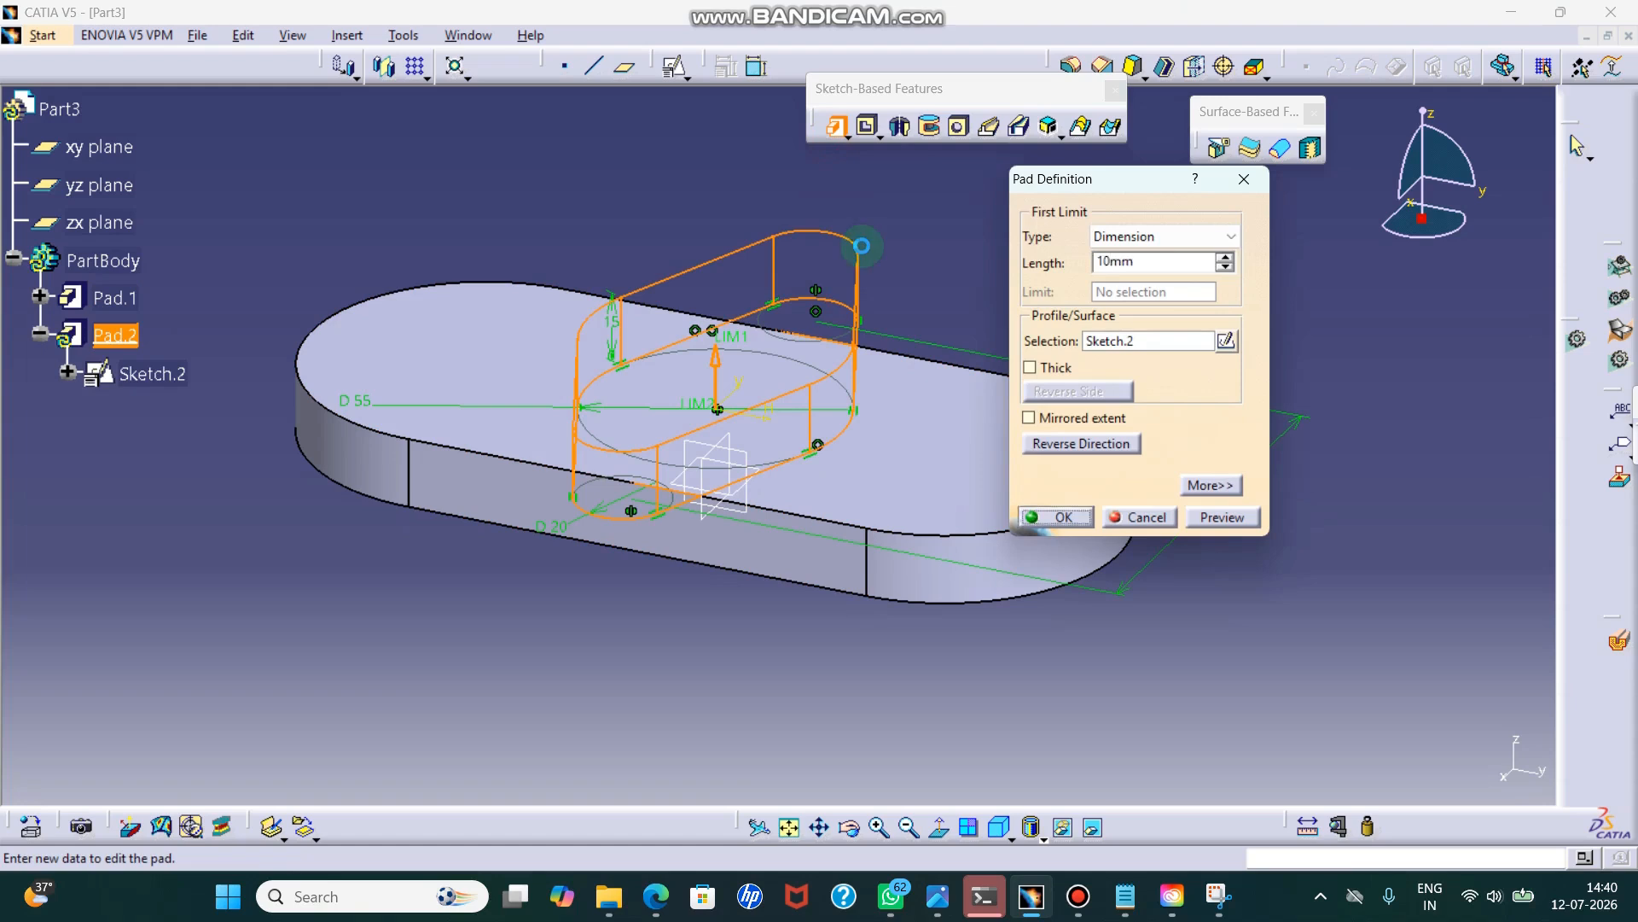
key(Return)
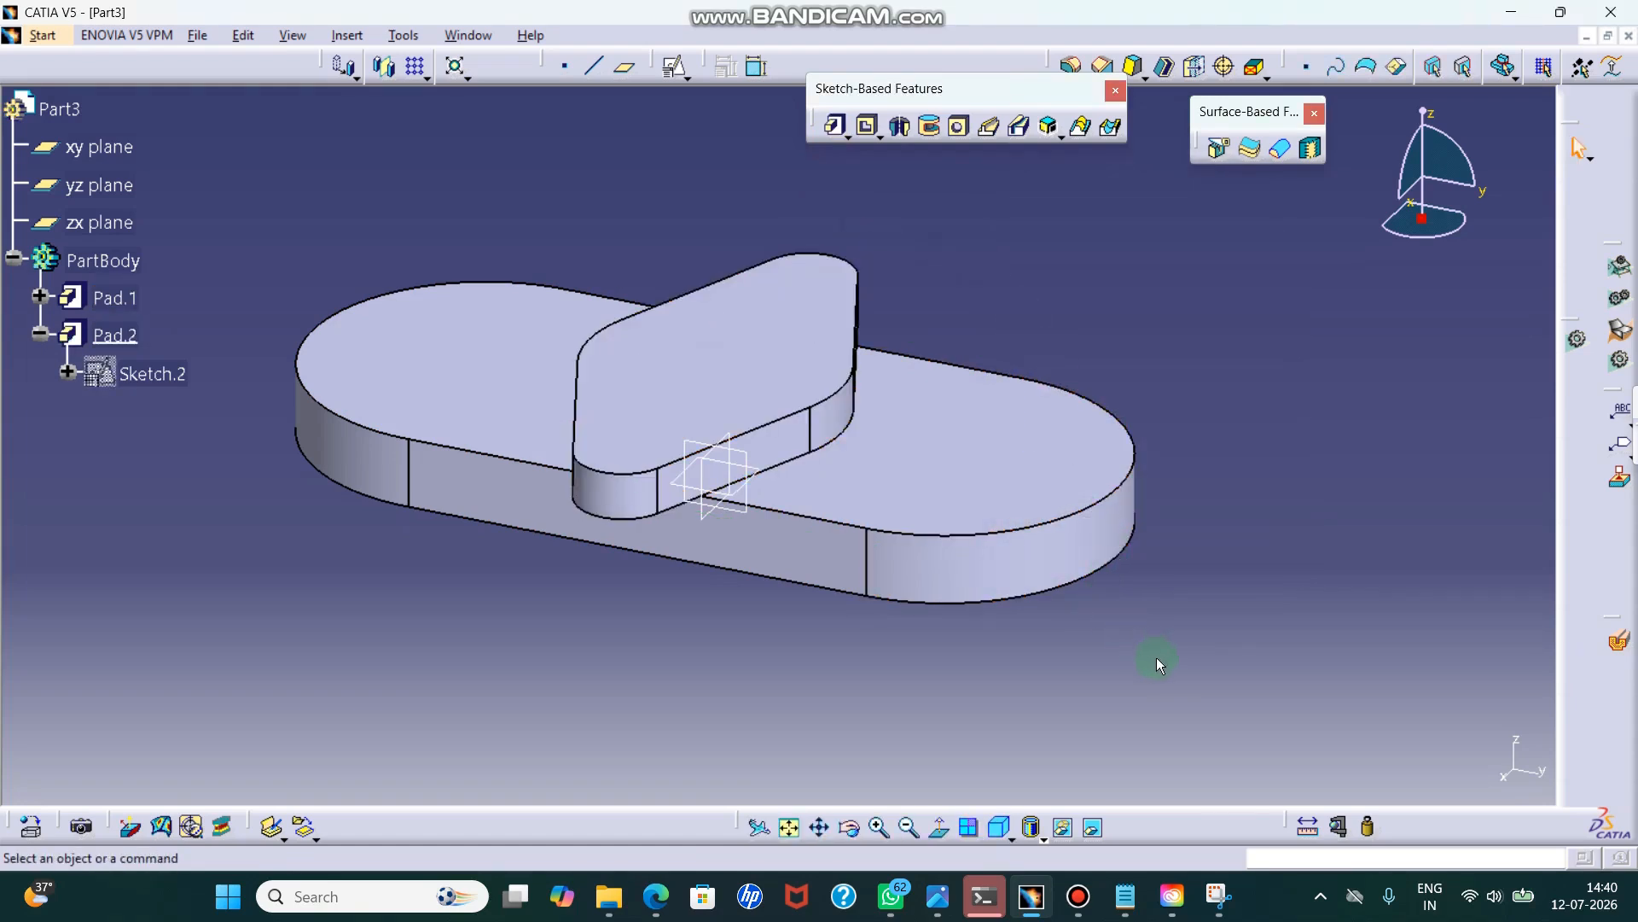
middle_drag(914, 812, 638, 383)
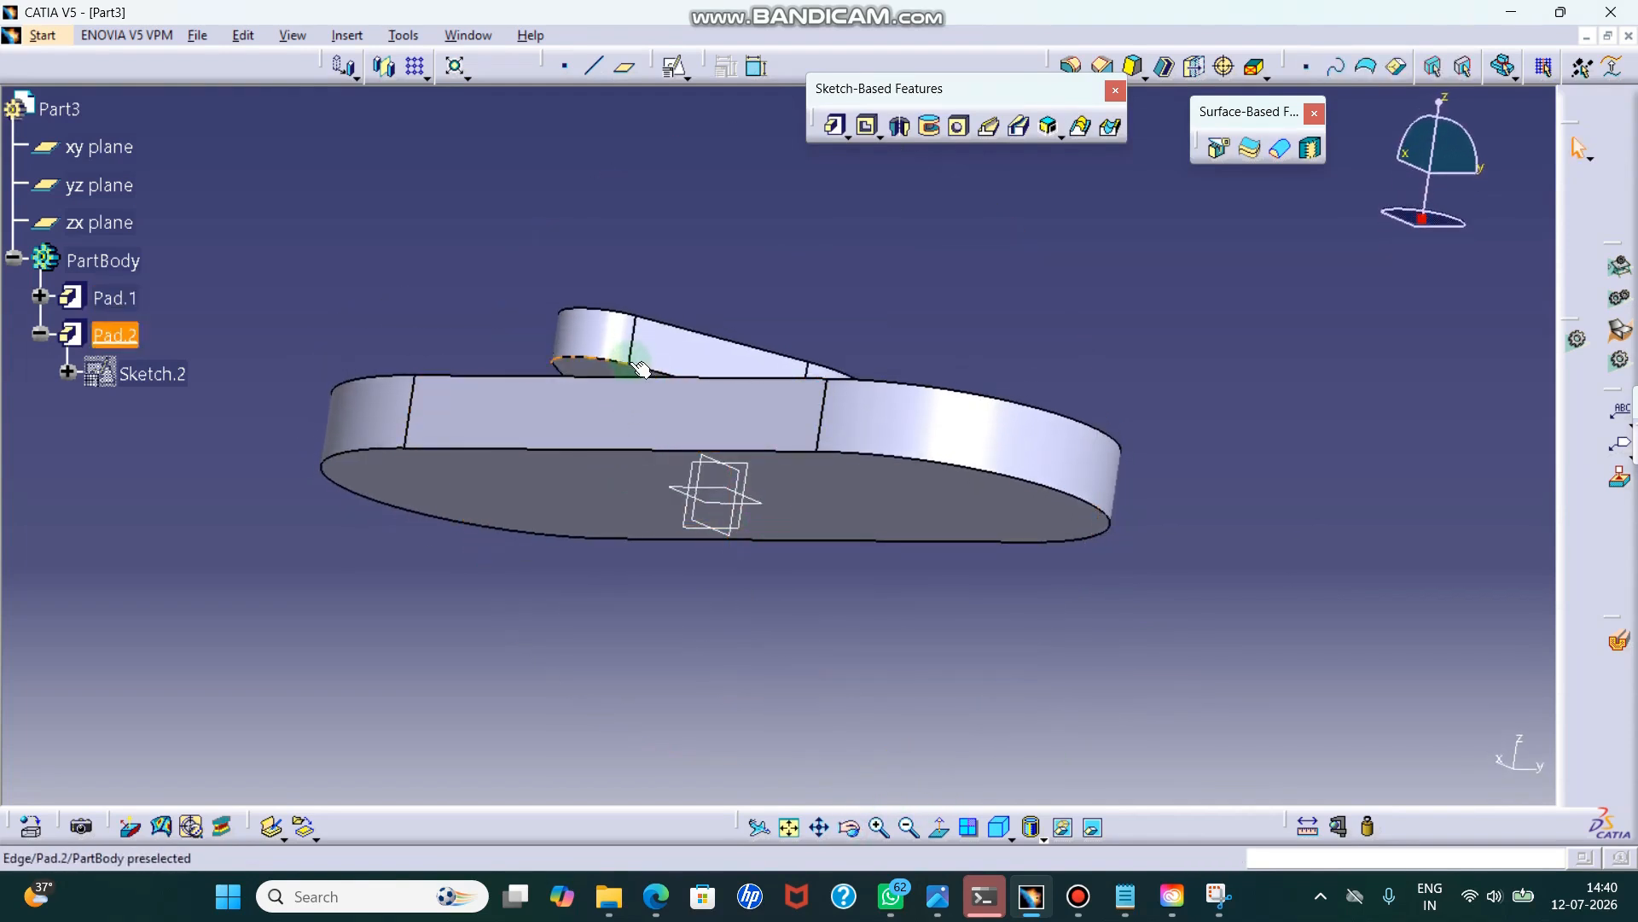
click(1218, 896)
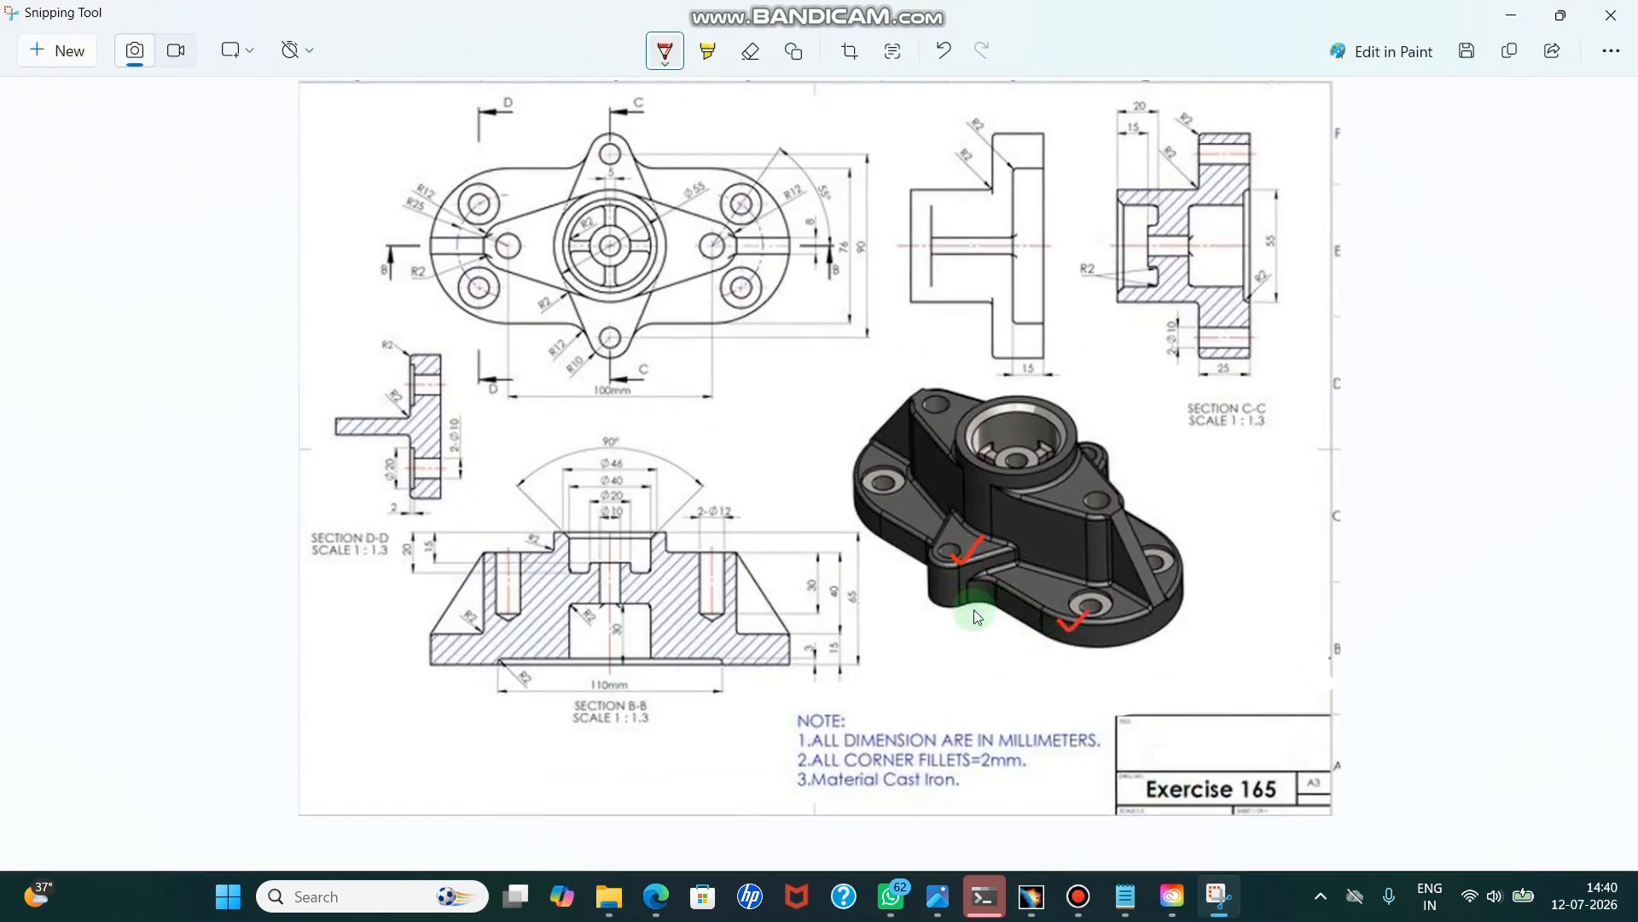
click(1504, 19)
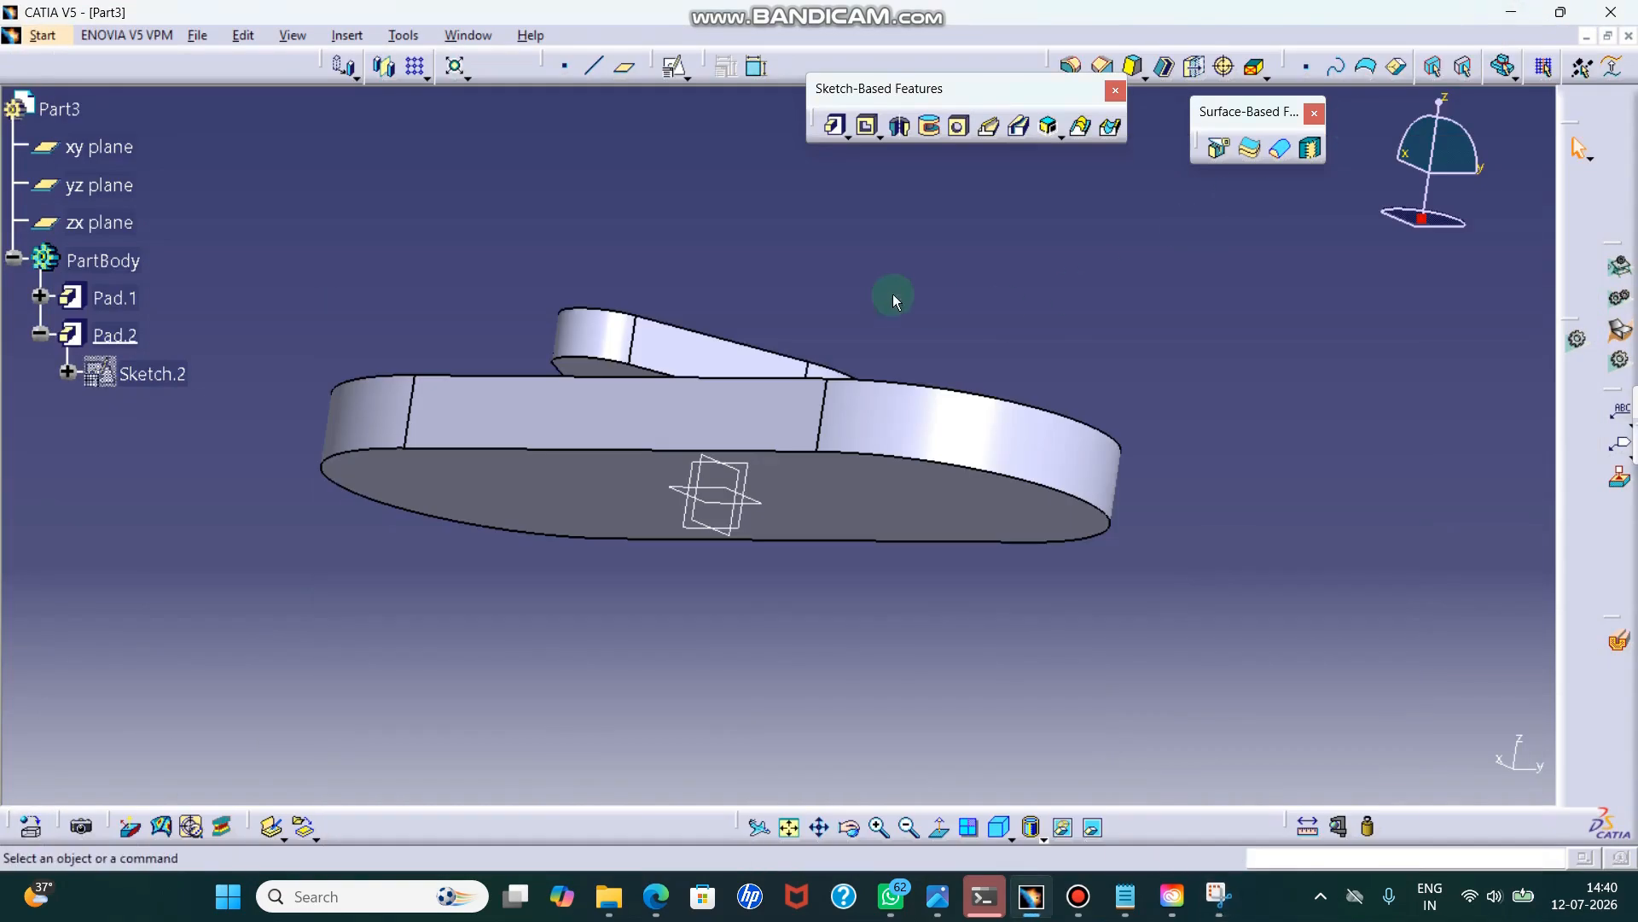
- Extend the side-lug pad down through the base plate by setting its second limit to 15 mm
double_click(581, 328)
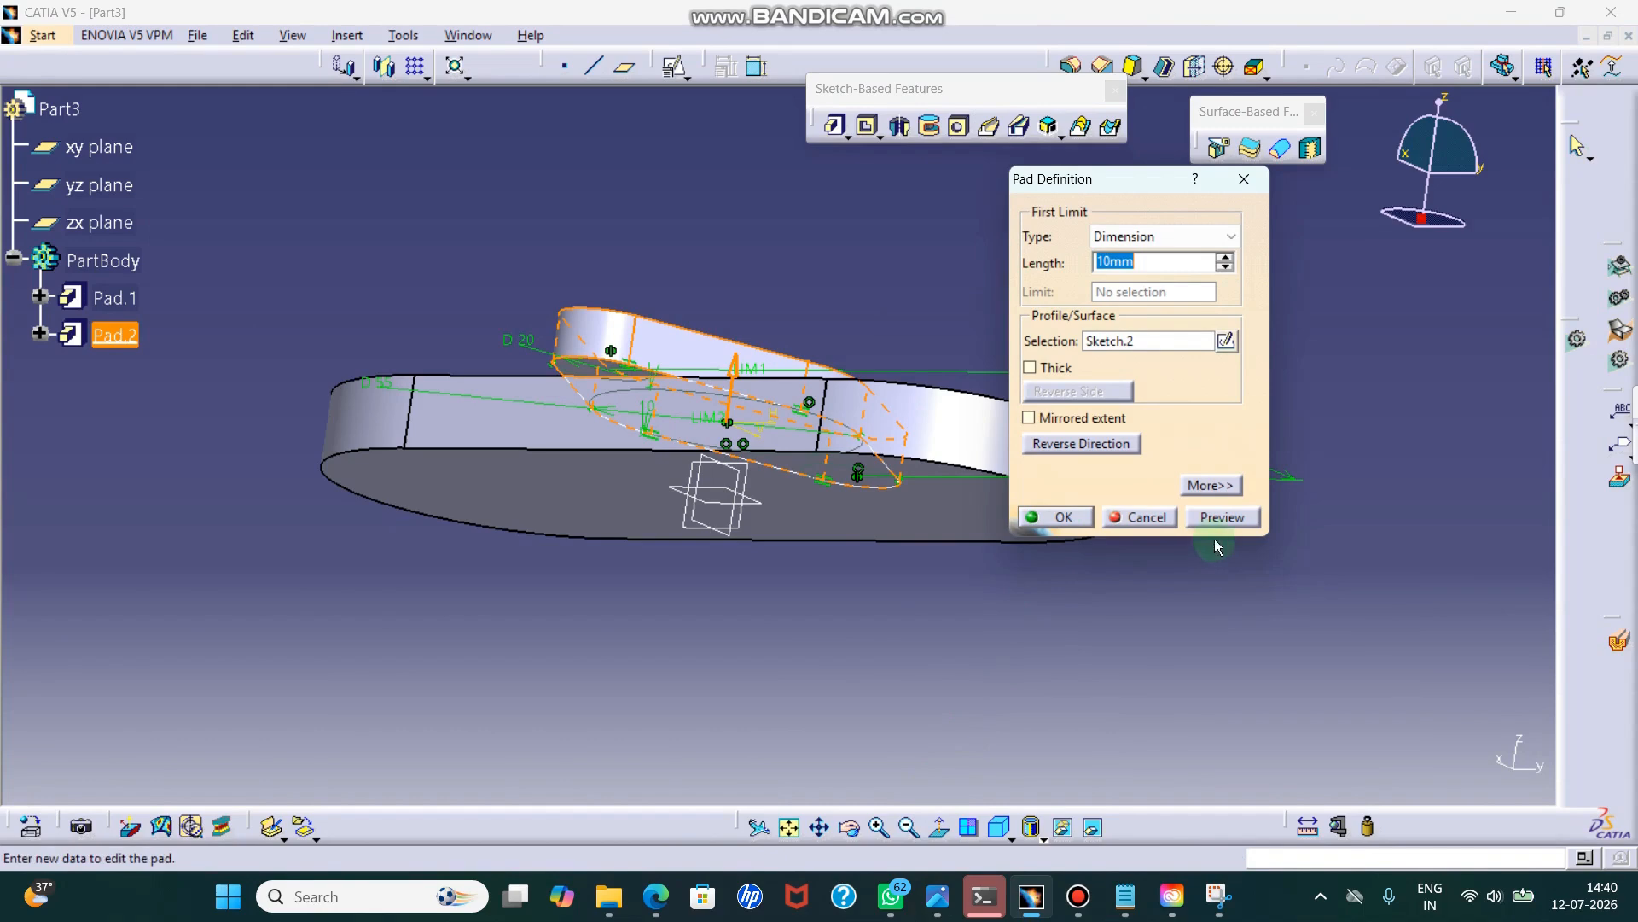
click(999, 826)
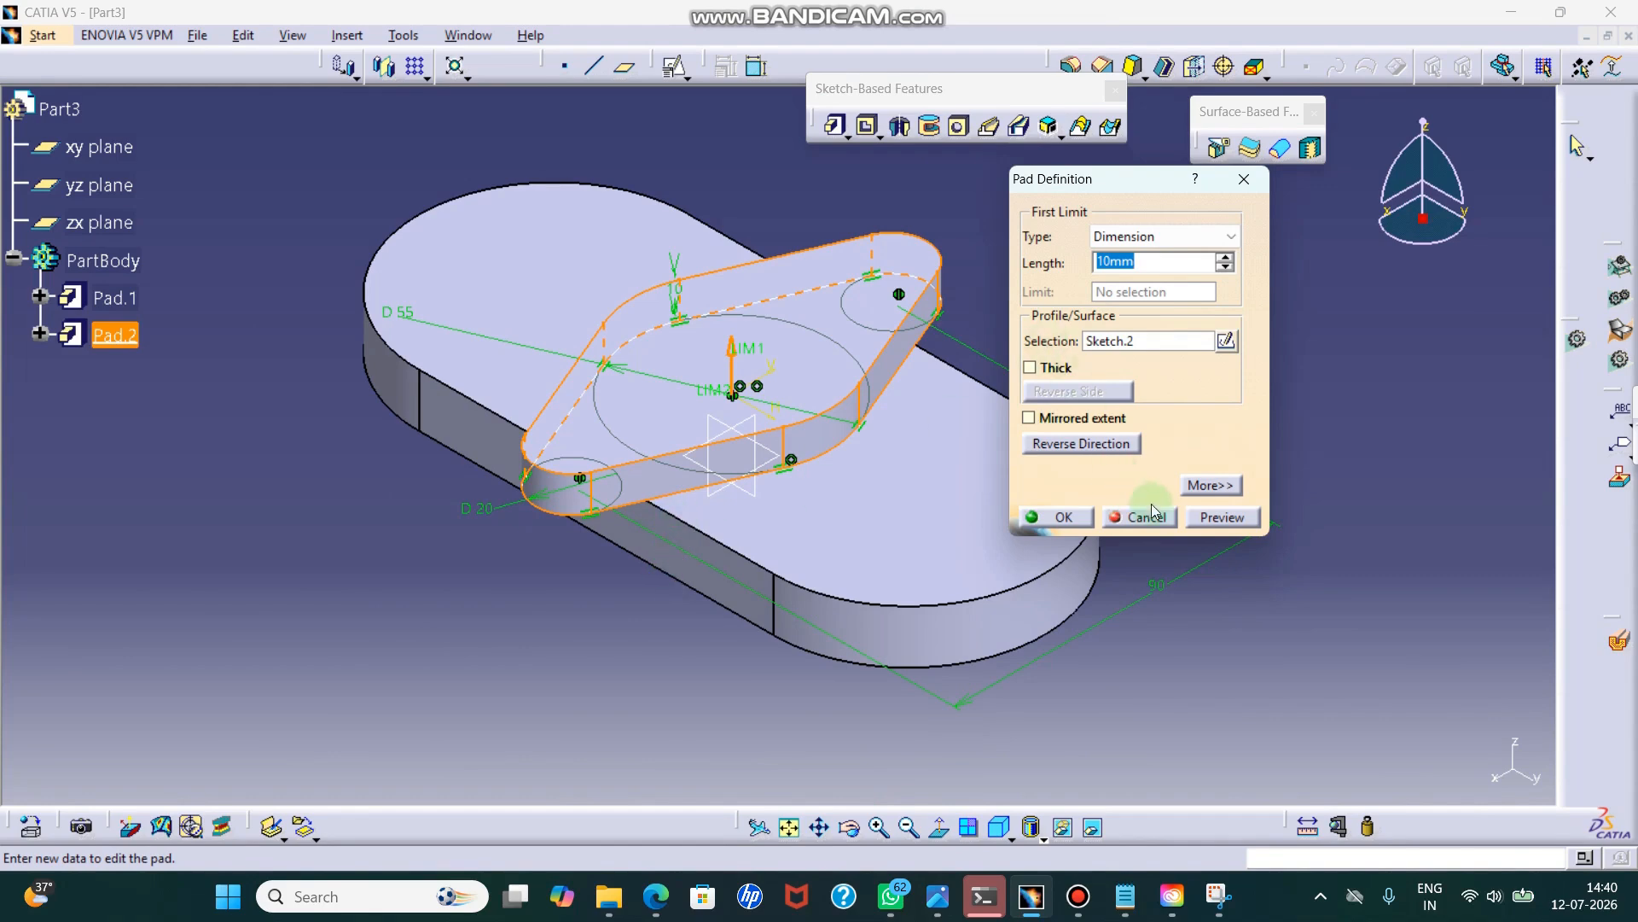
click(1211, 485)
click(1431, 260)
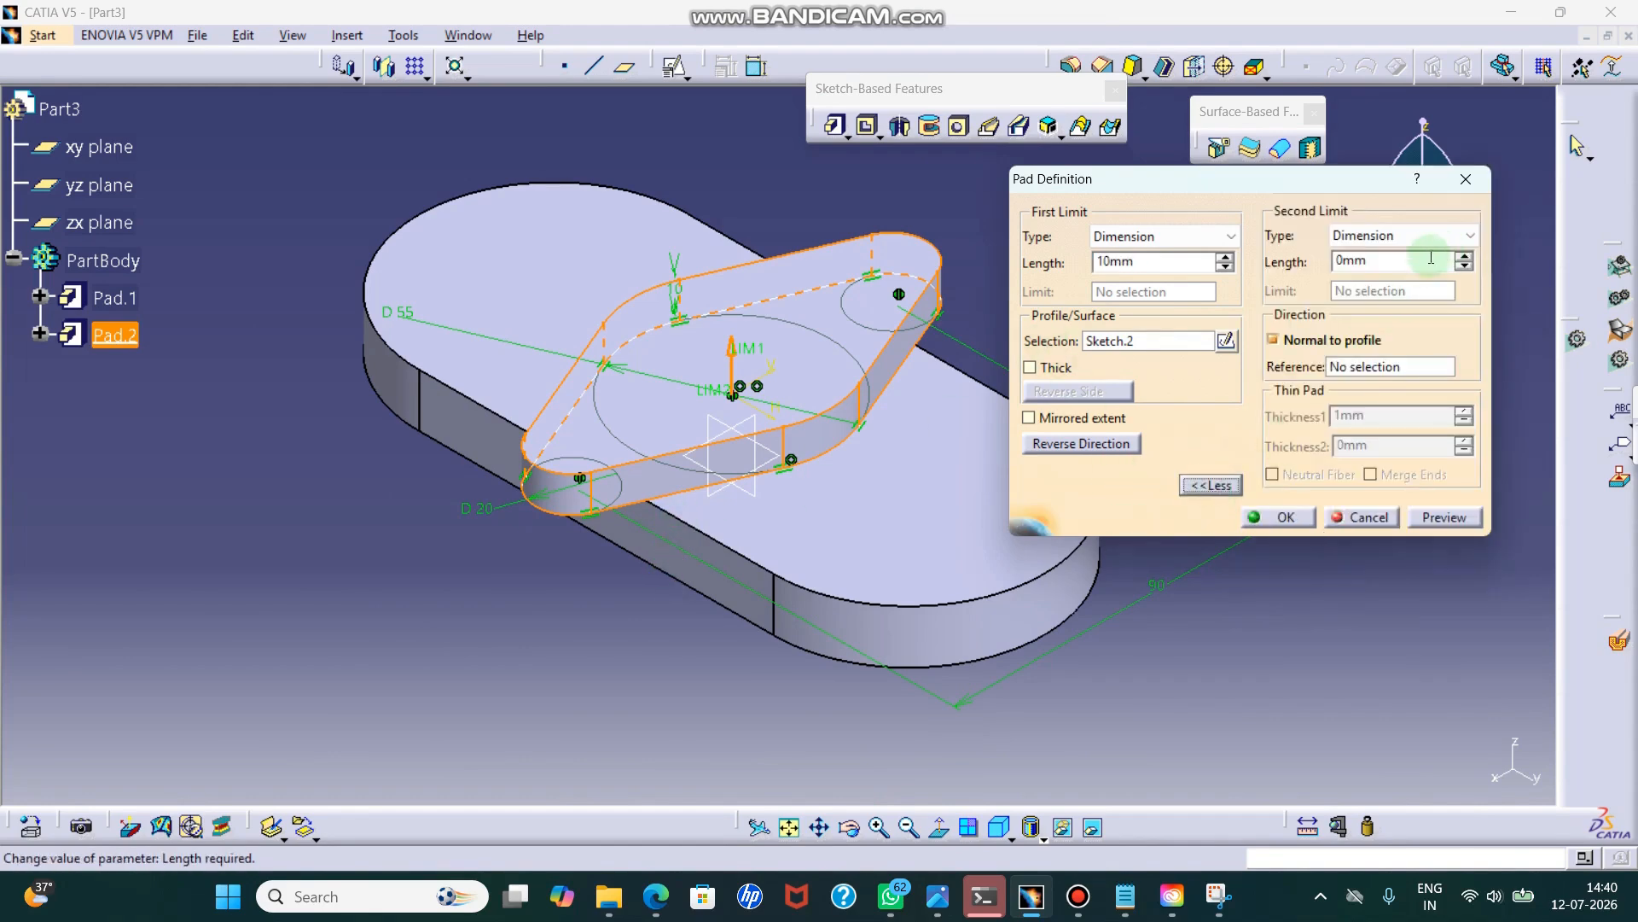
double_click(1448, 262)
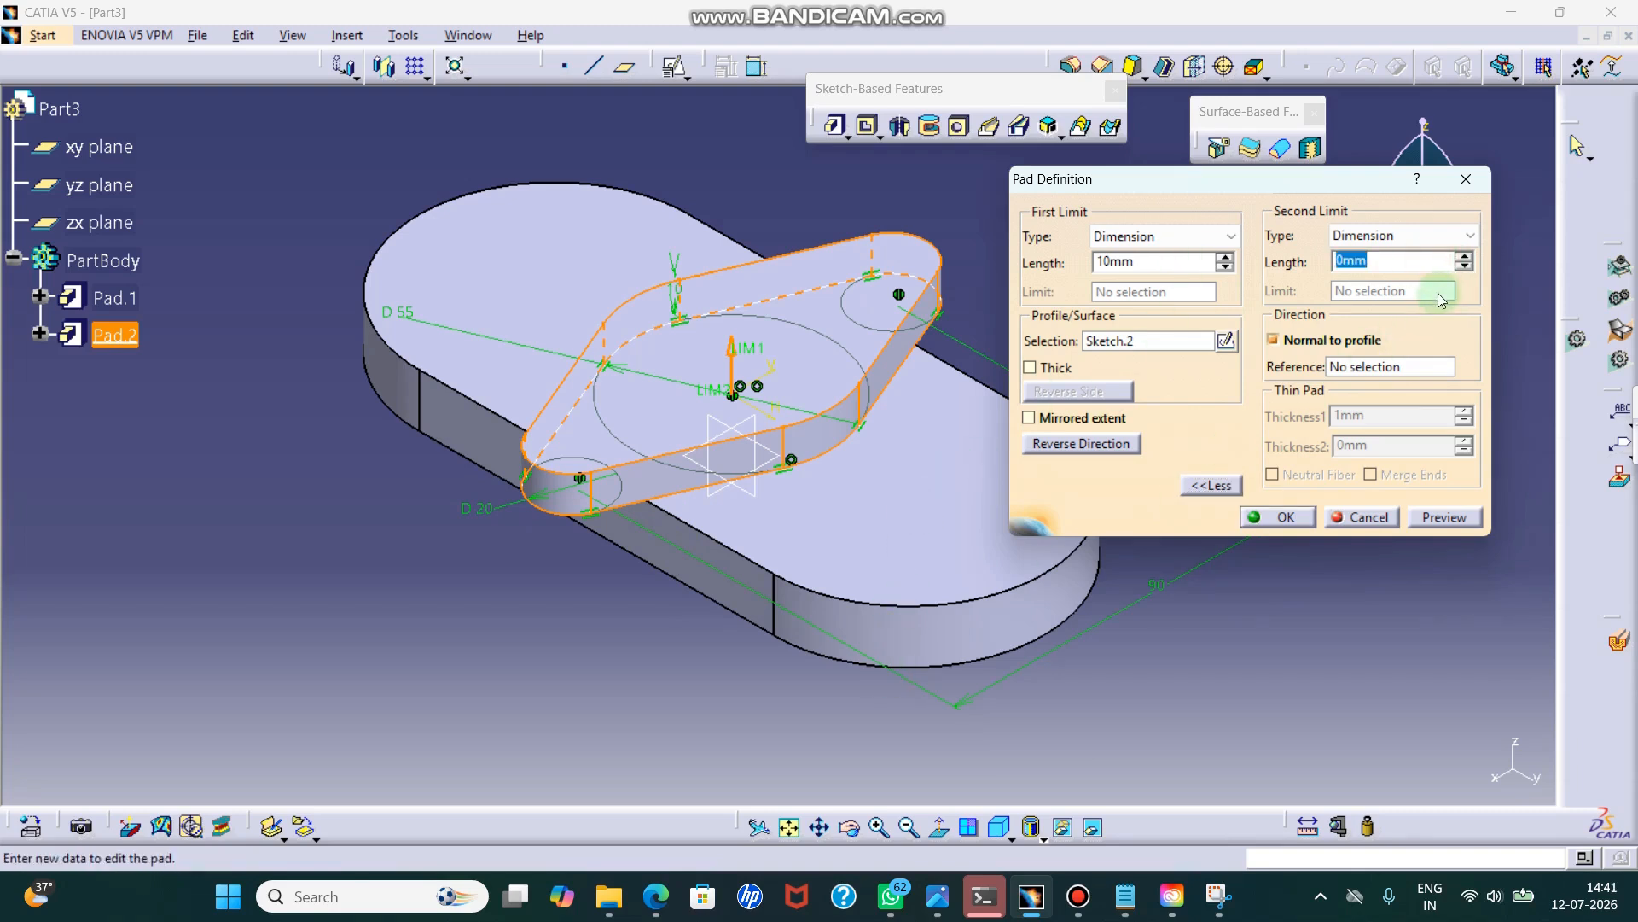
click(1449, 517)
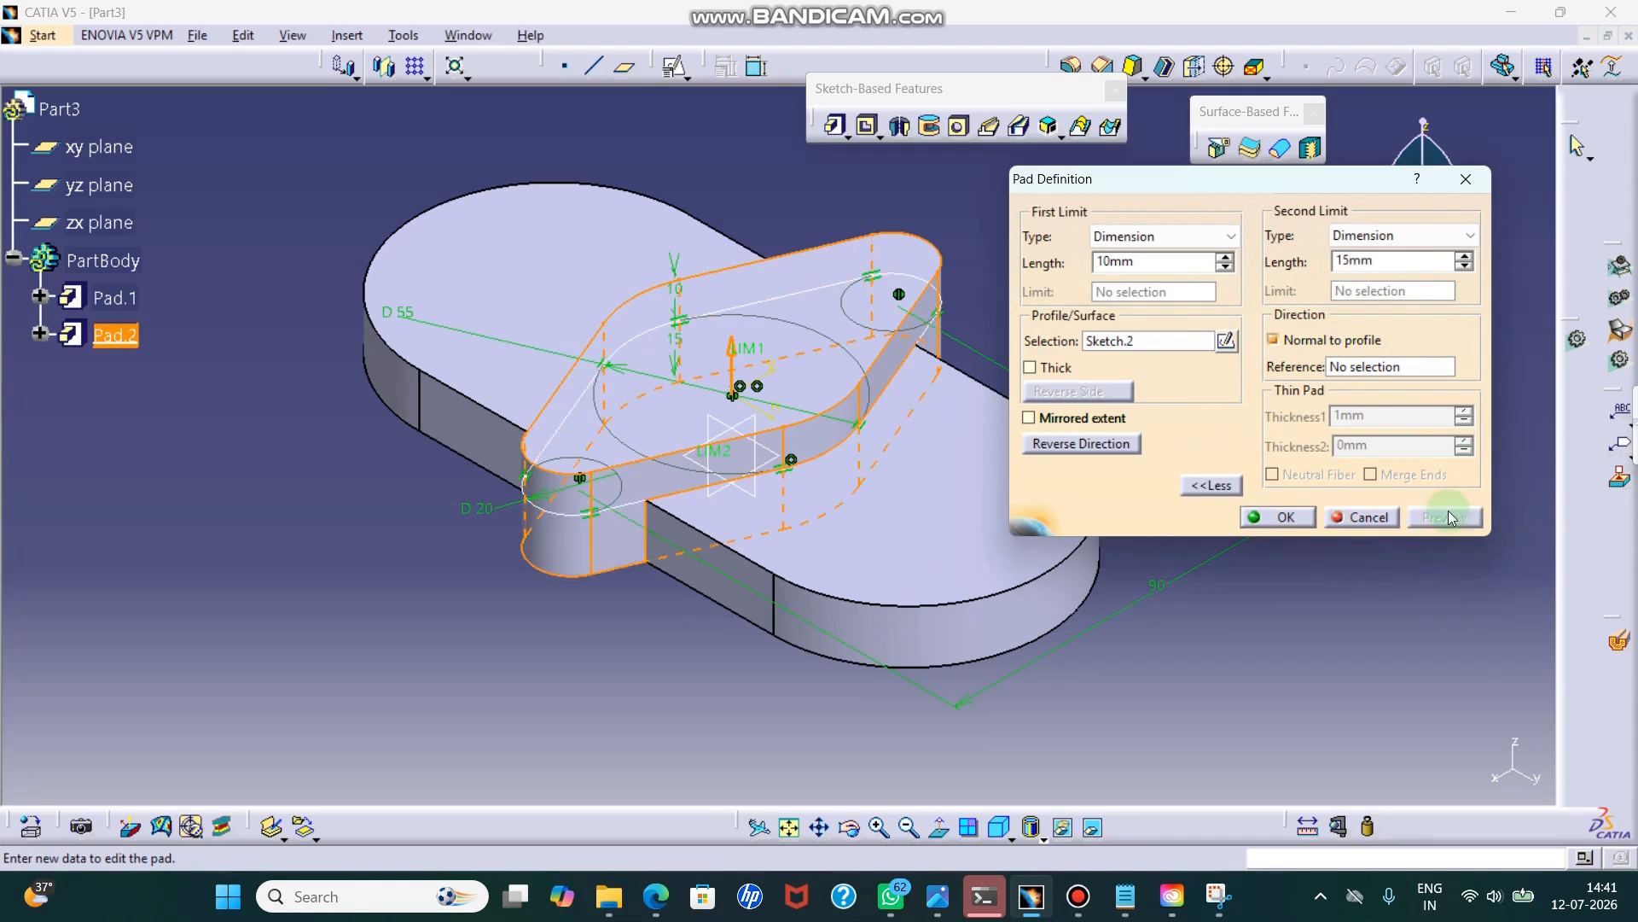
click(1303, 518)
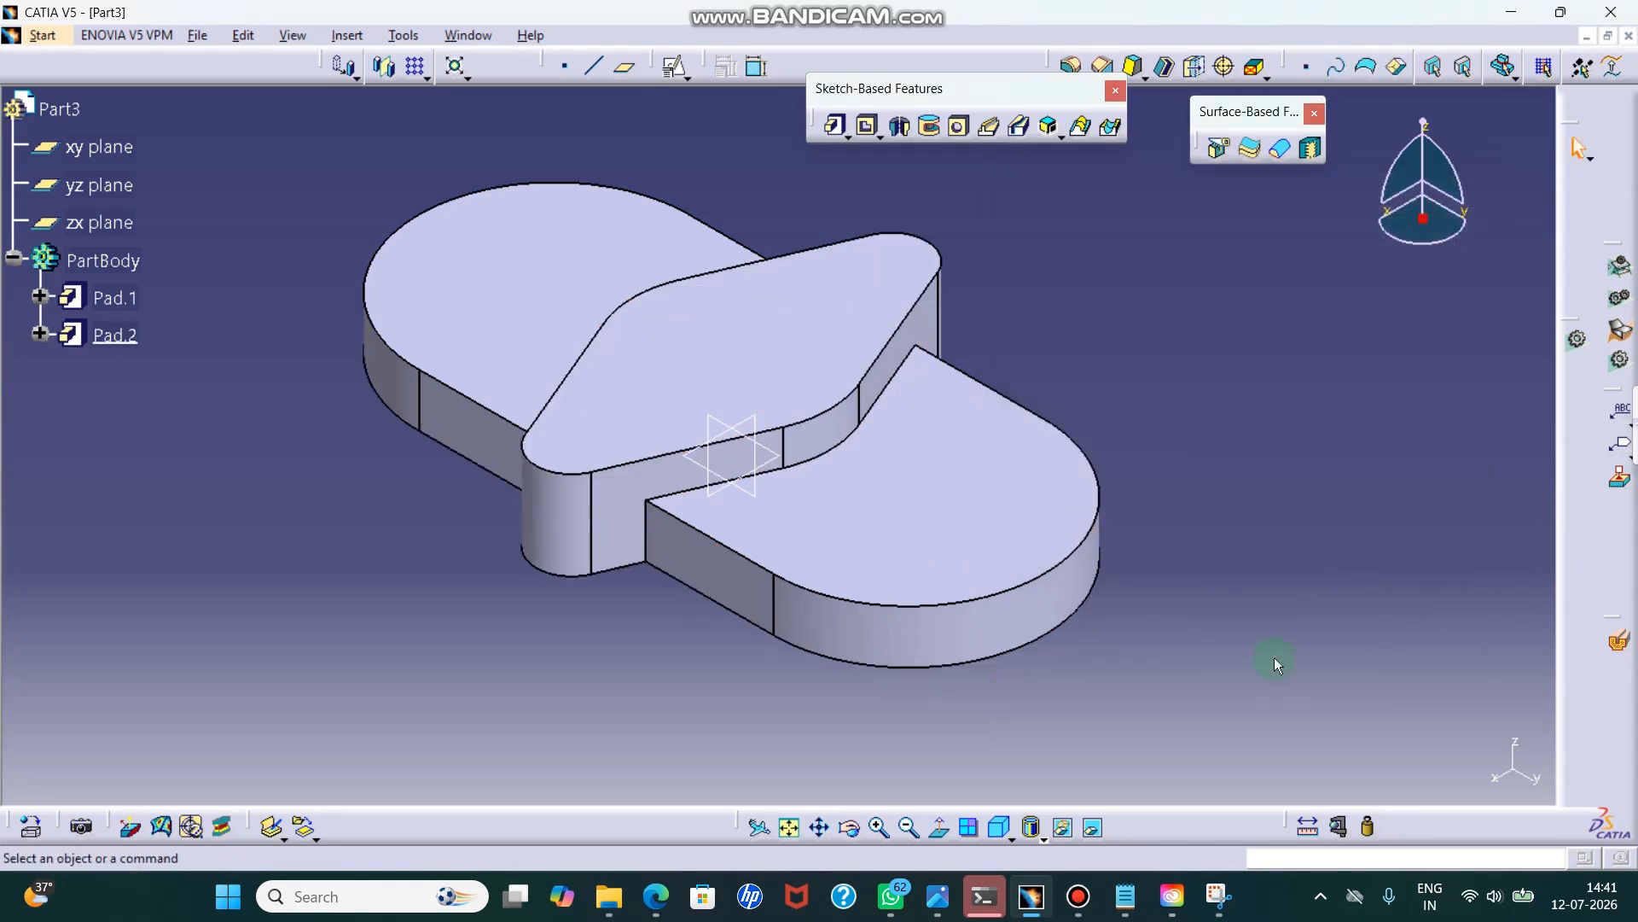
- Consult the drawing, then start a positioned sketch on the xy plane with the H and V directions swapped and V reversed
click(1219, 896)
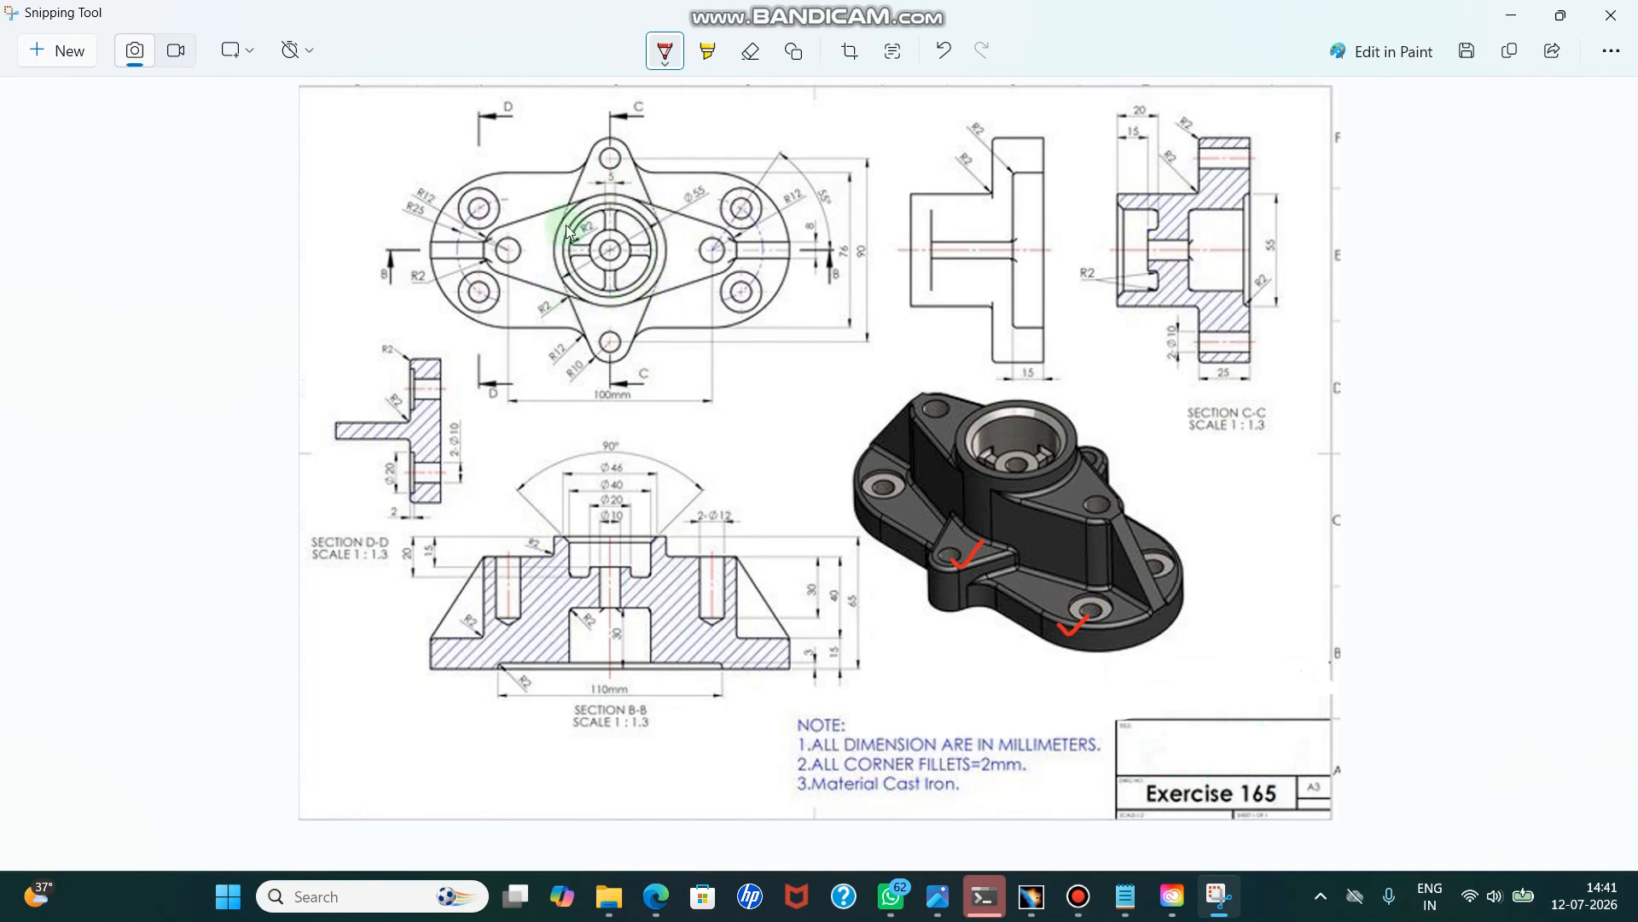
click(1512, 15)
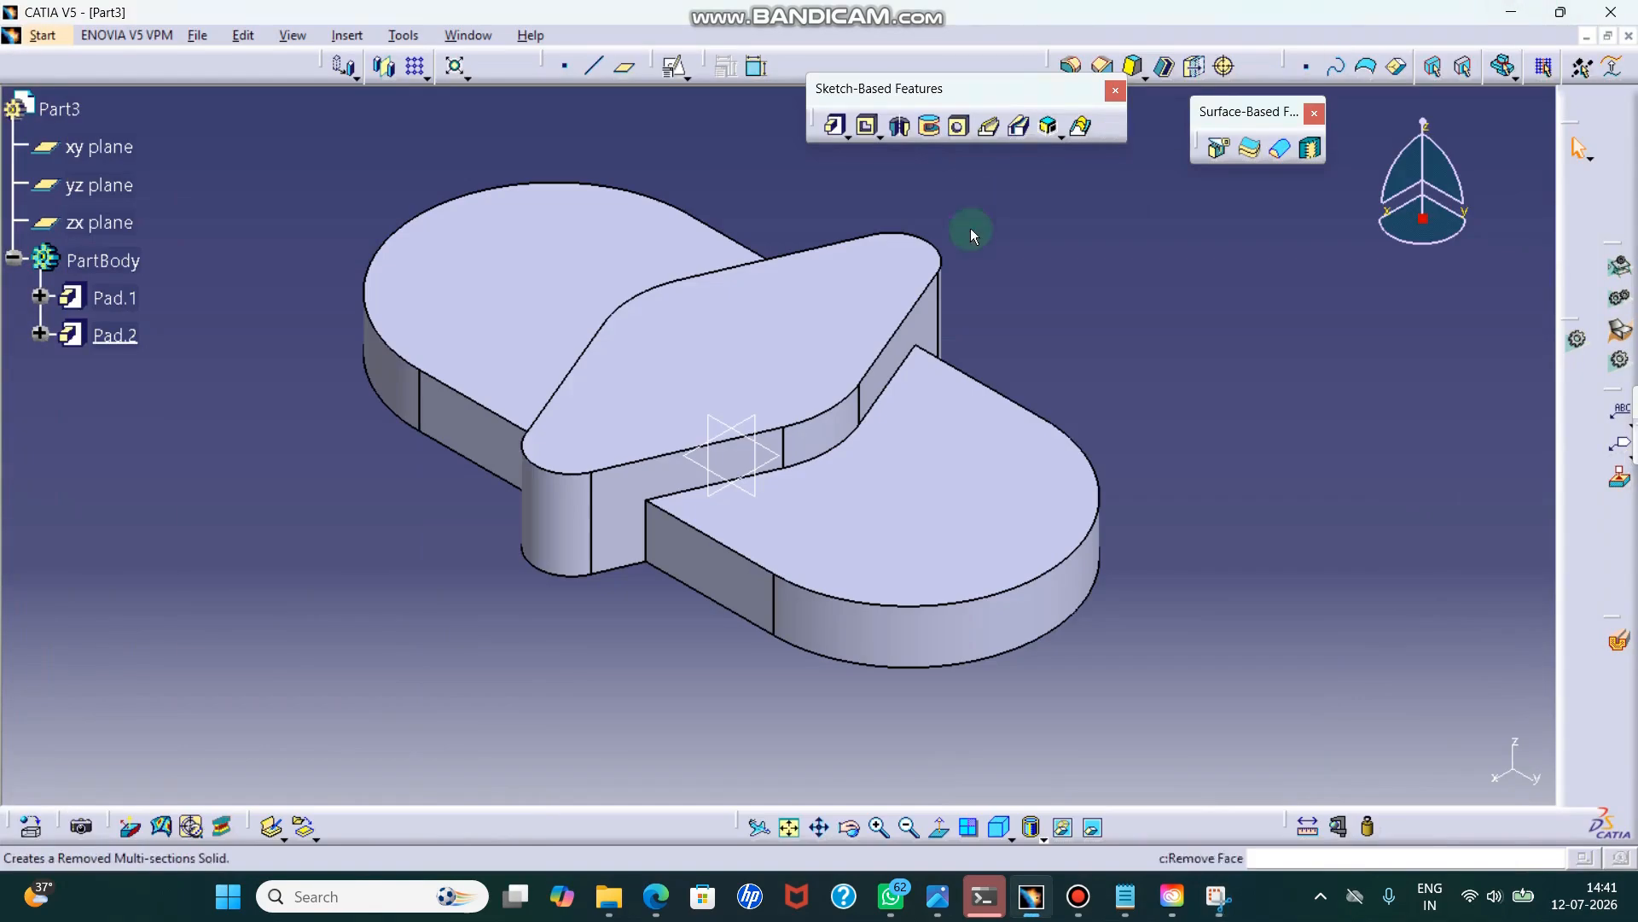
click(674, 66)
click(757, 353)
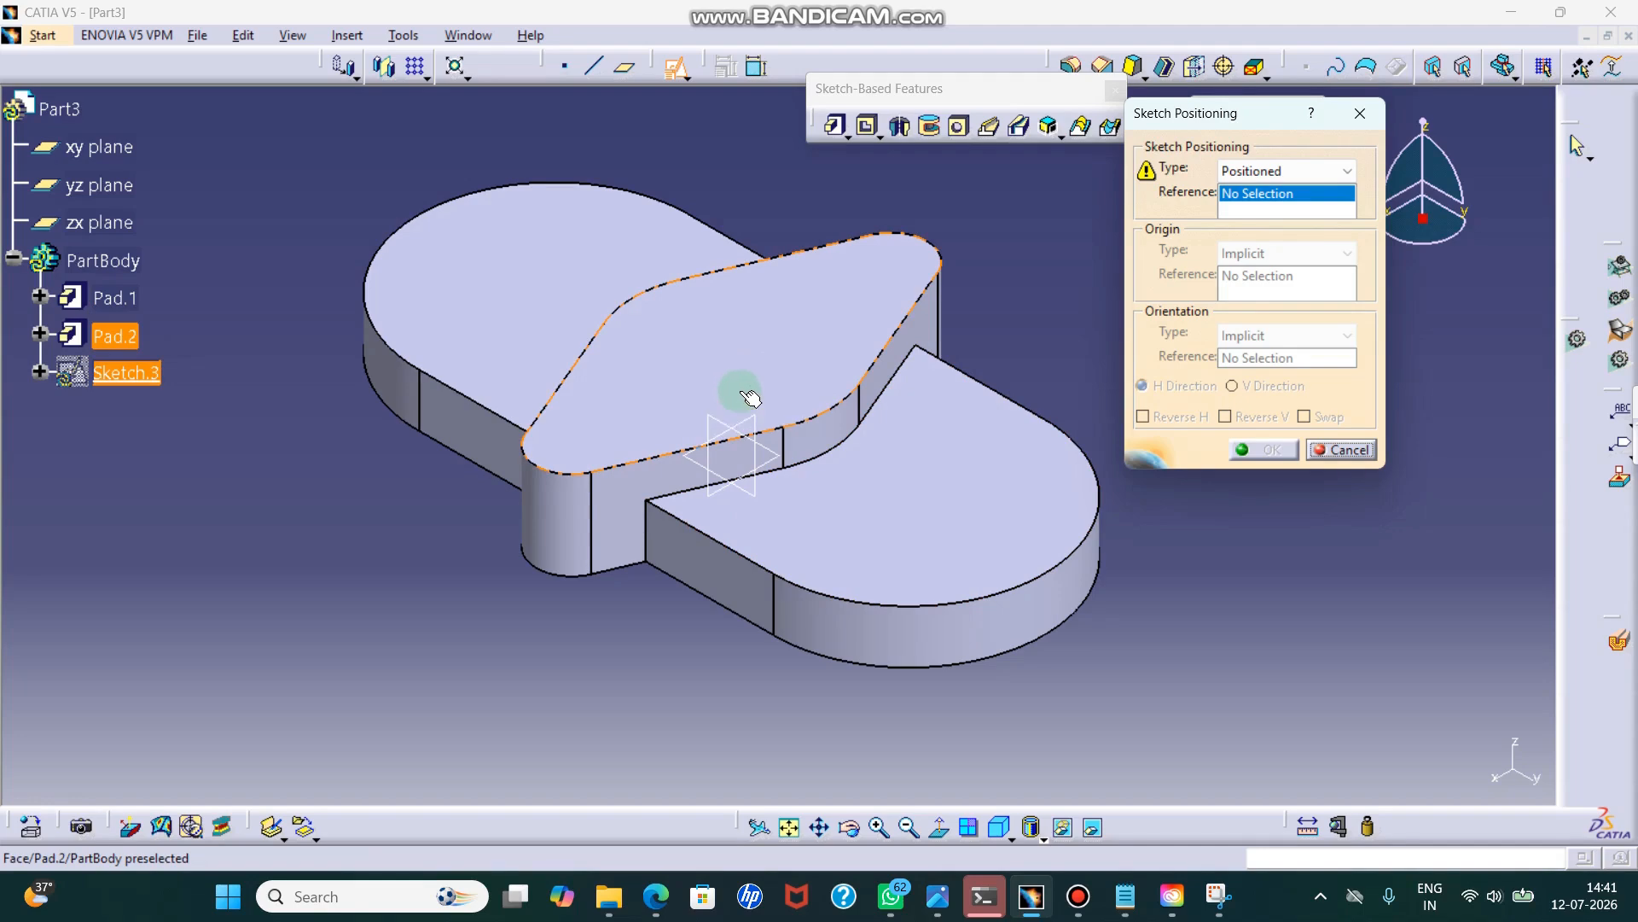
click(771, 458)
click(849, 827)
mouse_move(822, 731)
mouse_down()
mouse_move(772, 575)
mouse_move(835, 626)
mouse_move(848, 611)
mouse_move(771, 509)
mouse_up()
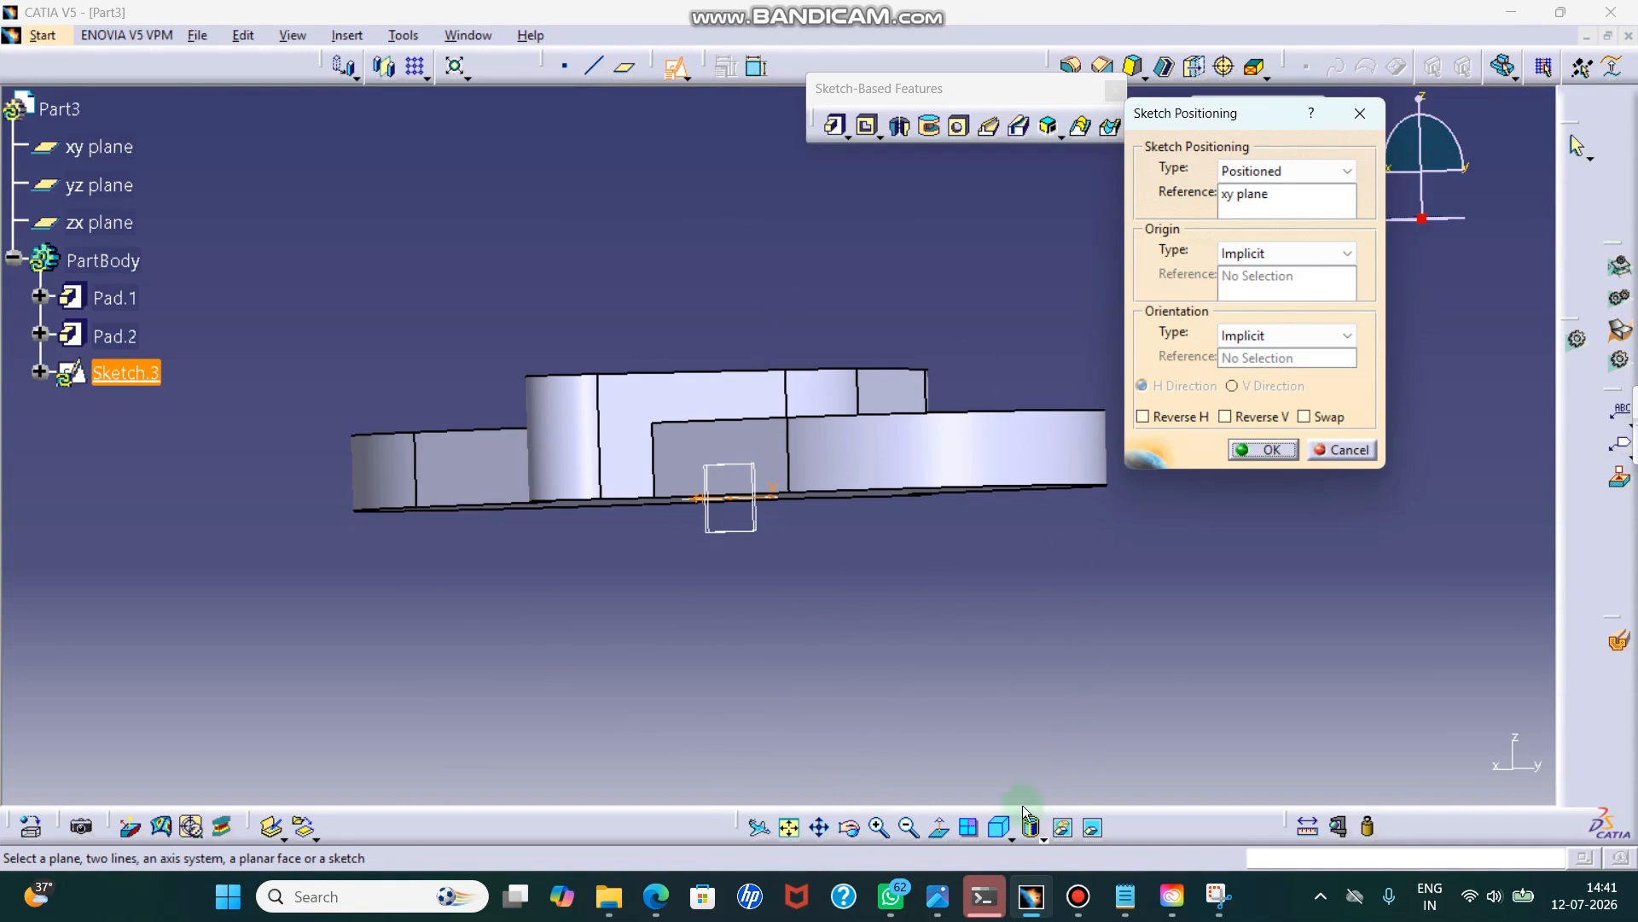
click(1041, 838)
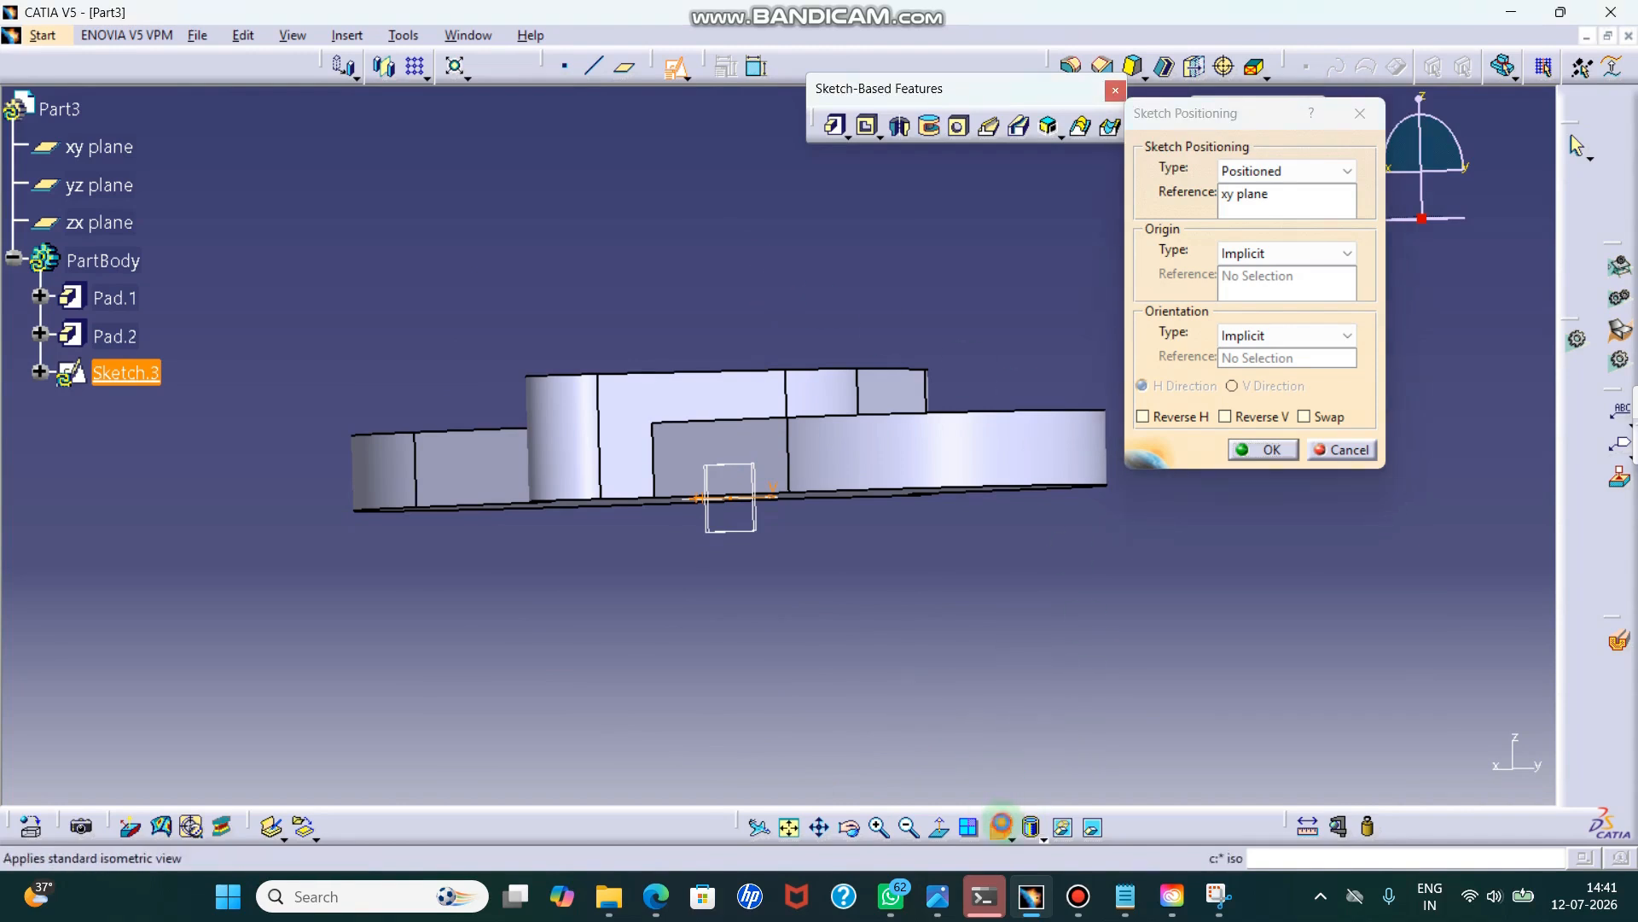
click(1003, 827)
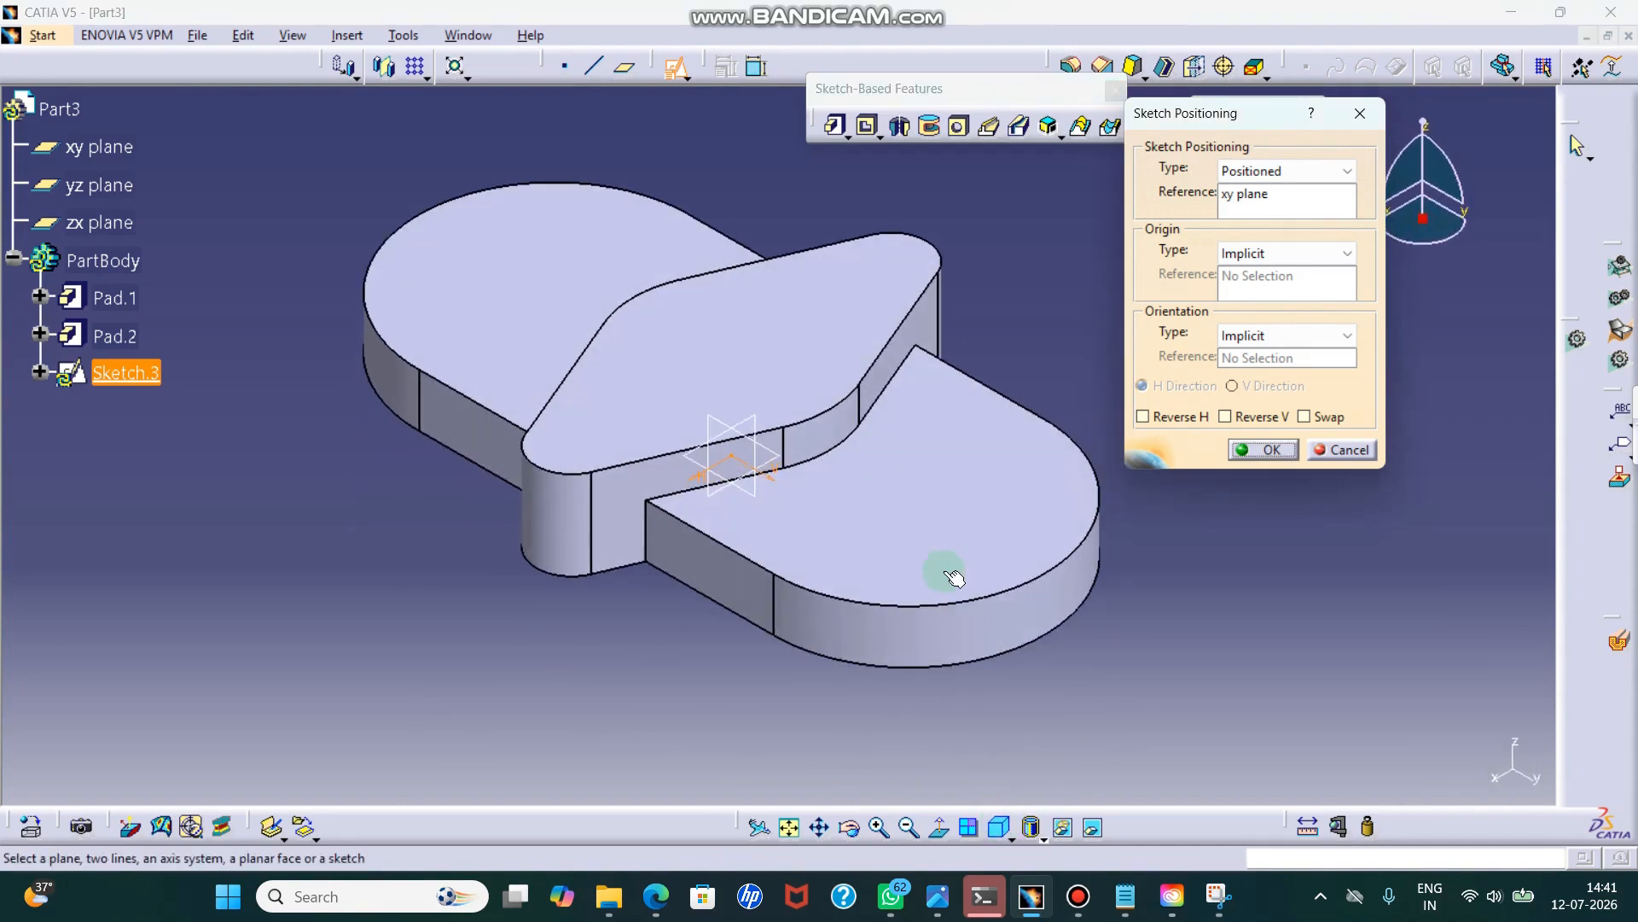
click(1300, 418)
click(1263, 415)
click(1263, 450)
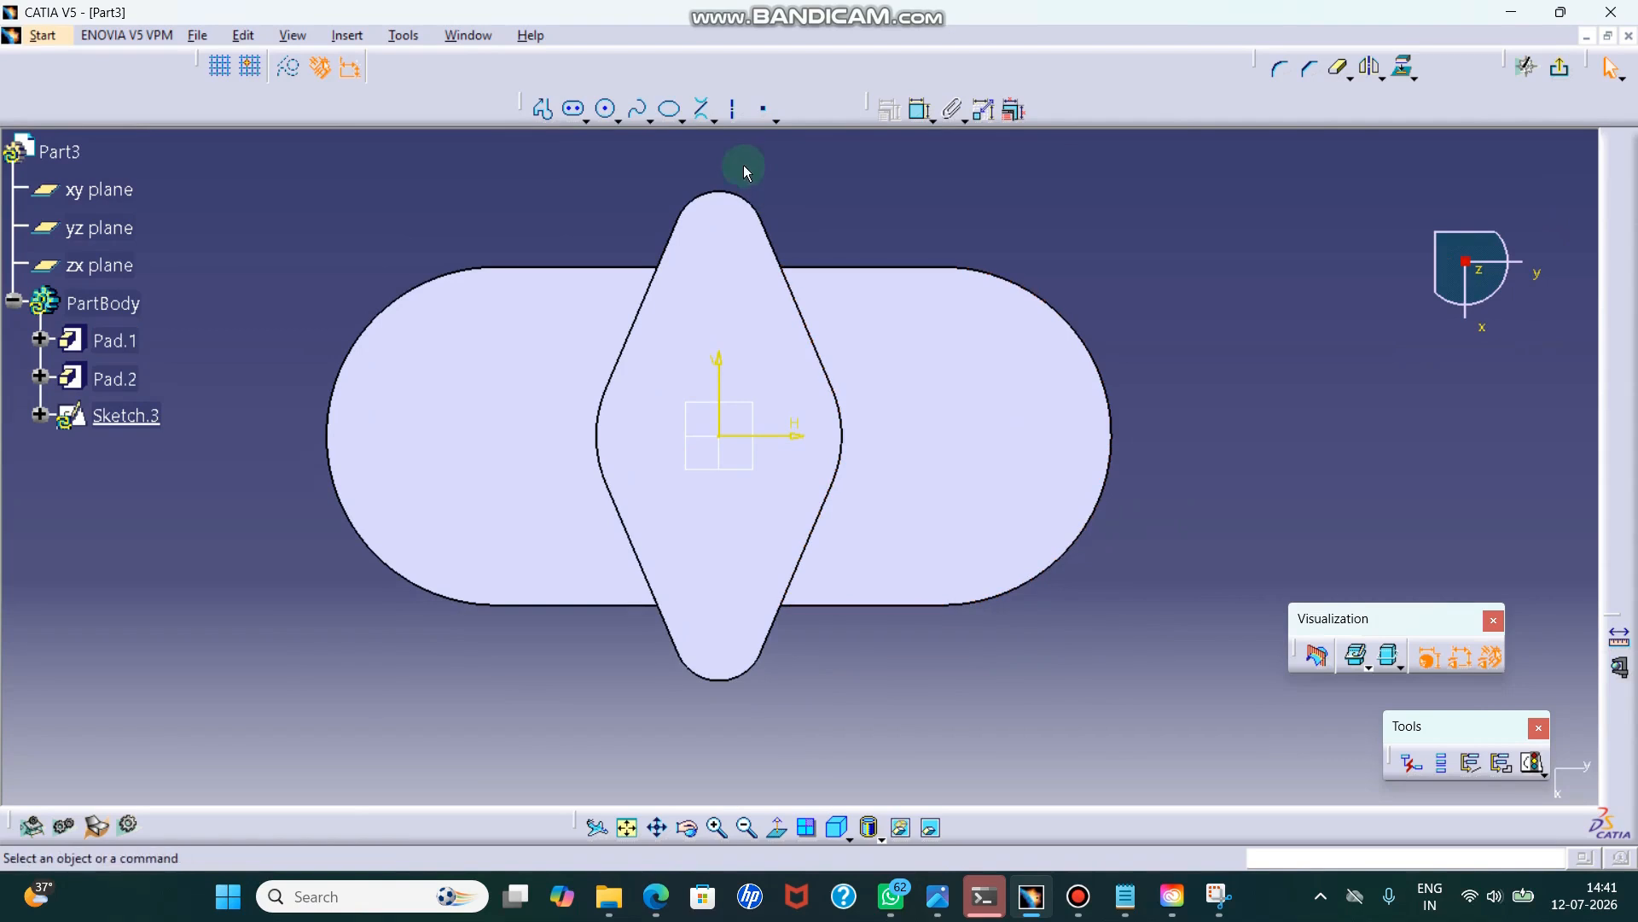
- Draw a circle centred on the sketch origin and set its diameter to 55 mm
click(607, 108)
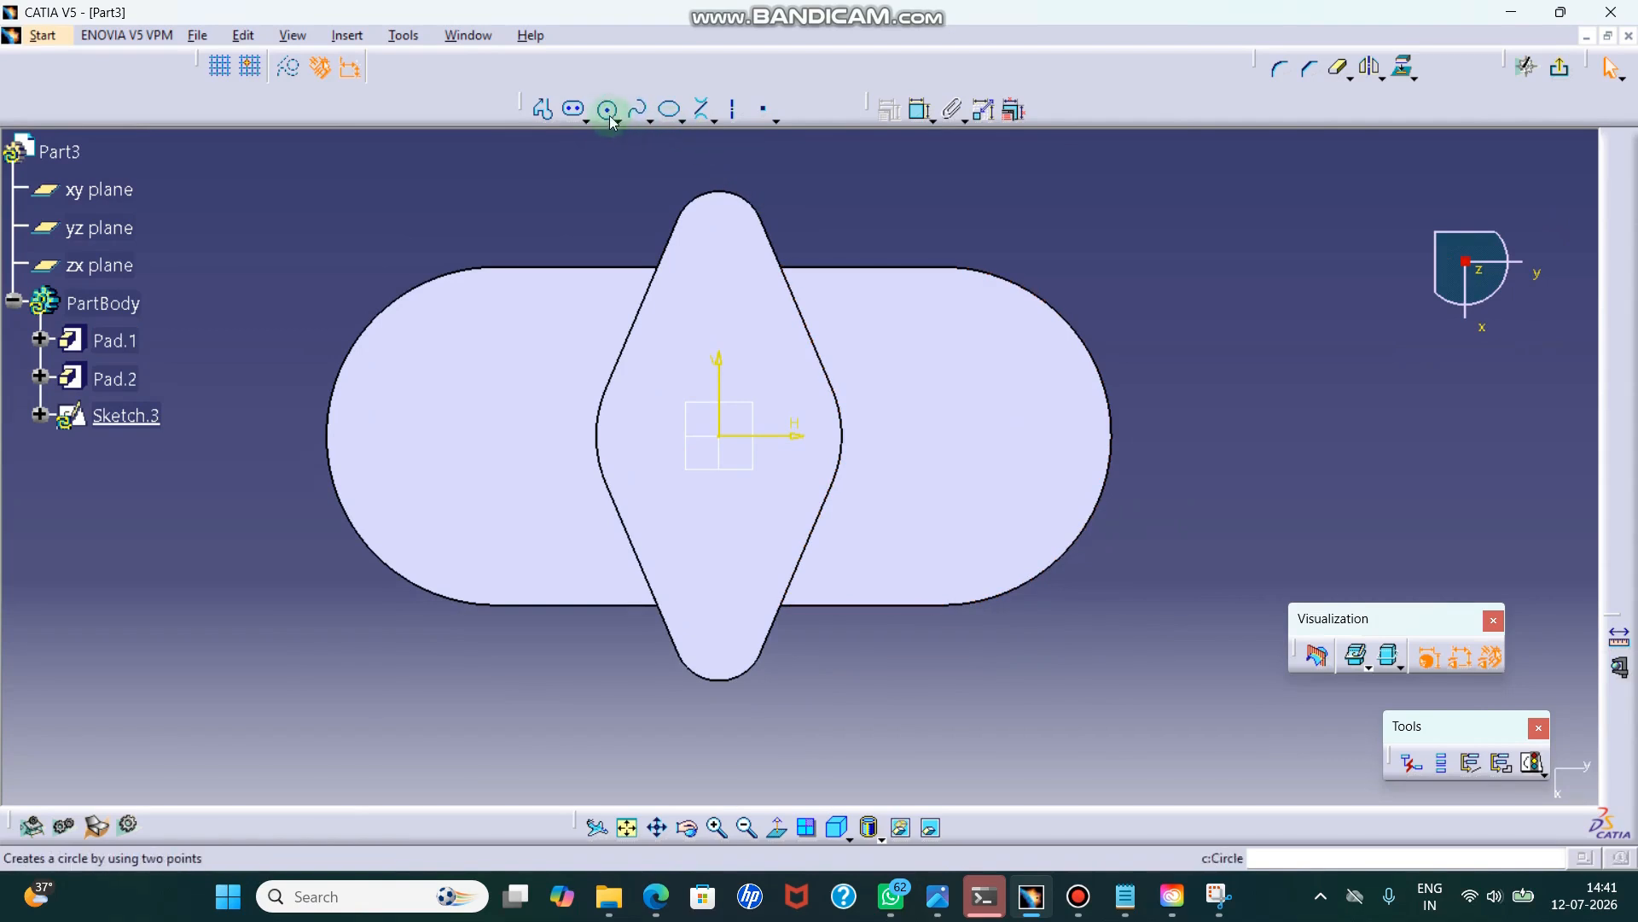
click(718, 437)
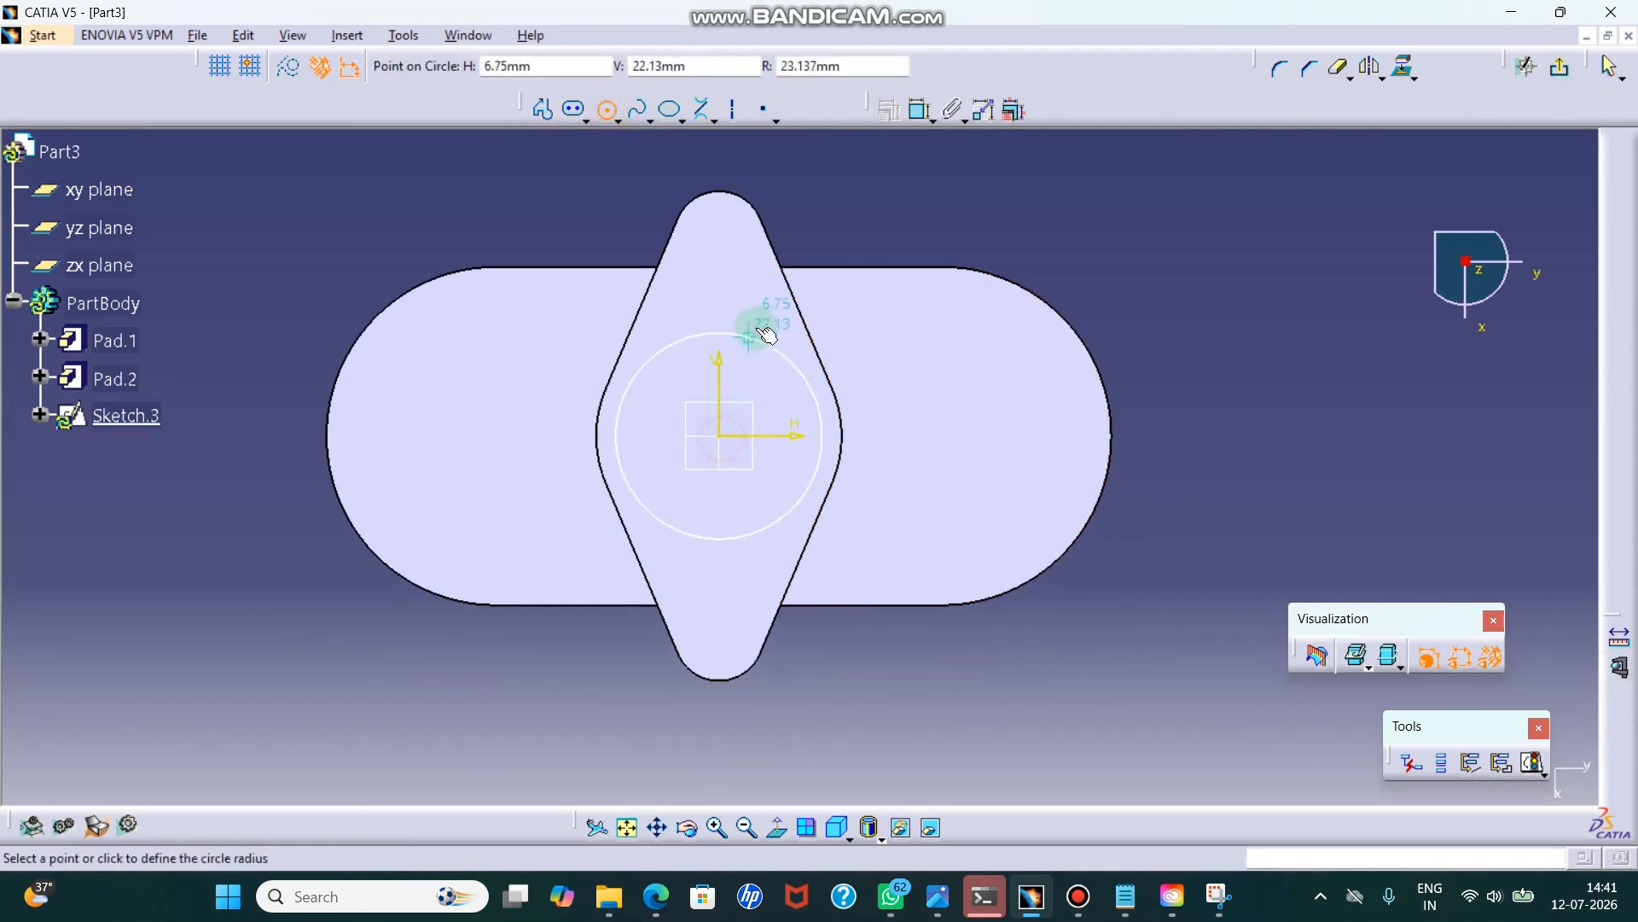
click(751, 323)
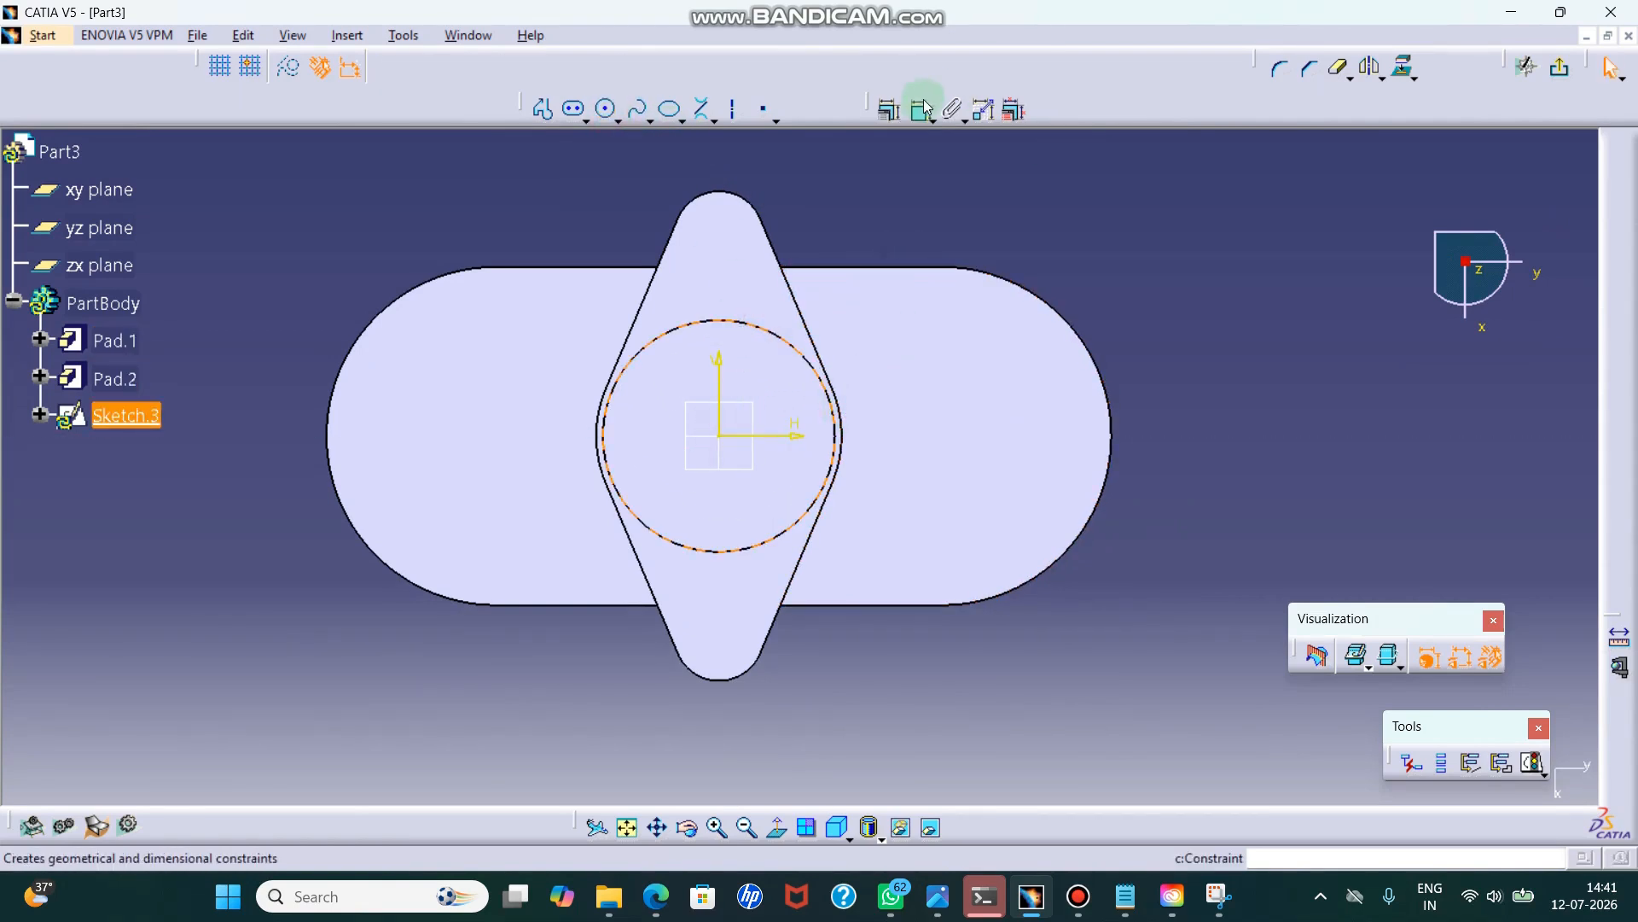
click(786, 346)
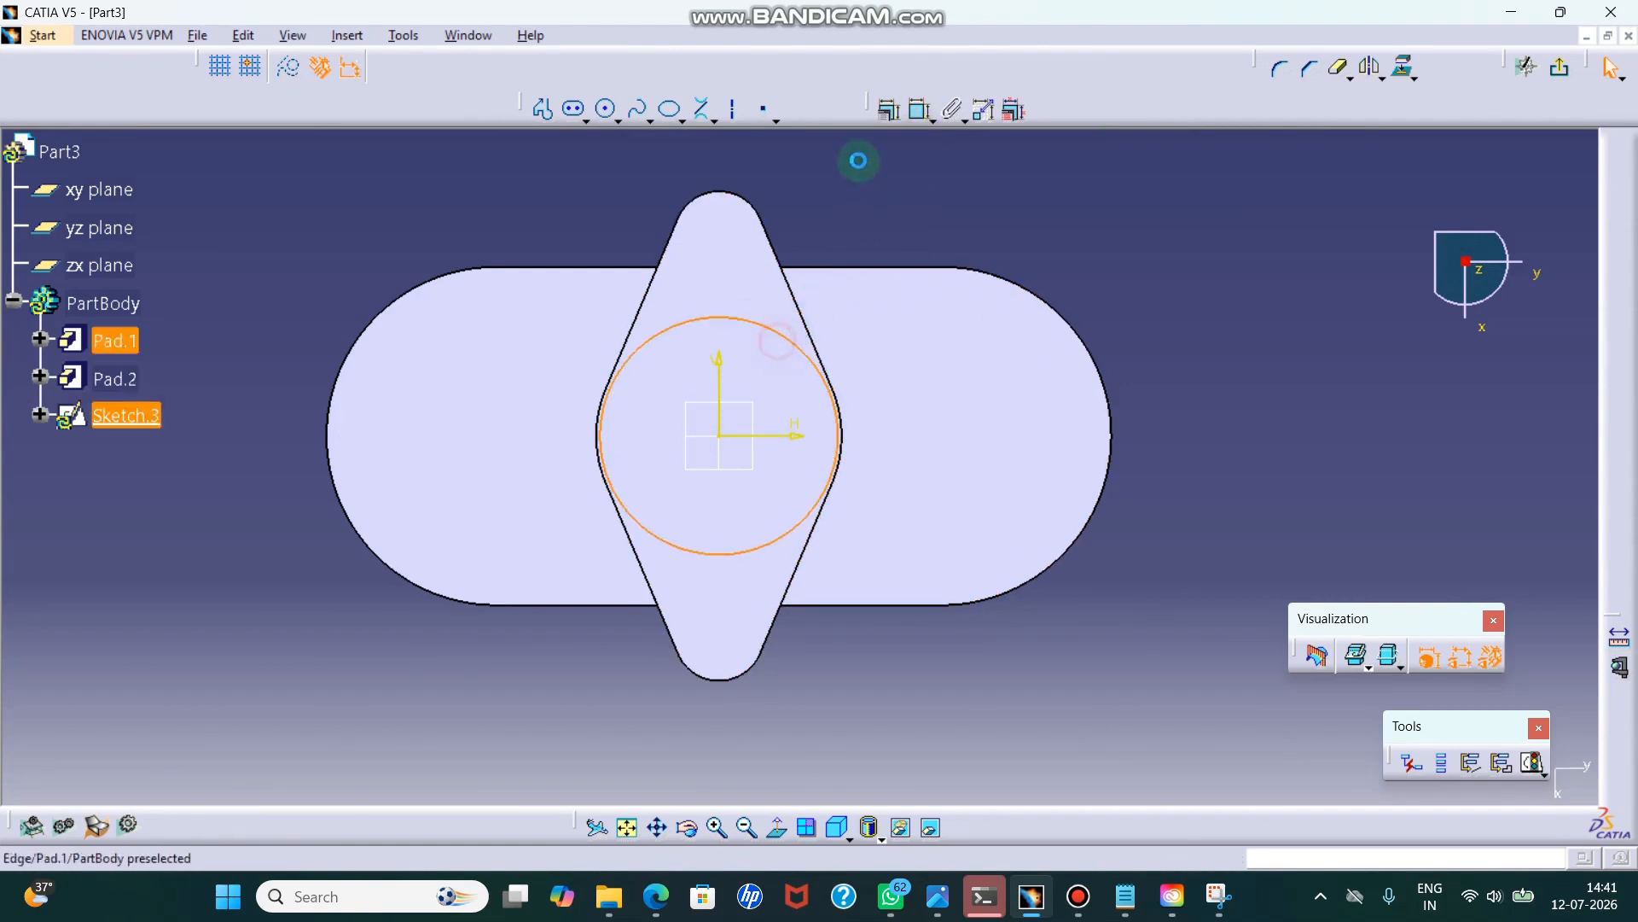
click(919, 110)
click(916, 208)
double_click(916, 208)
text(55)
key(Return)
- Draw a smaller circle on the horizontal axis at the negative-H side of the central circle, with a diameter of 24 mm
click(619, 122)
click(606, 109)
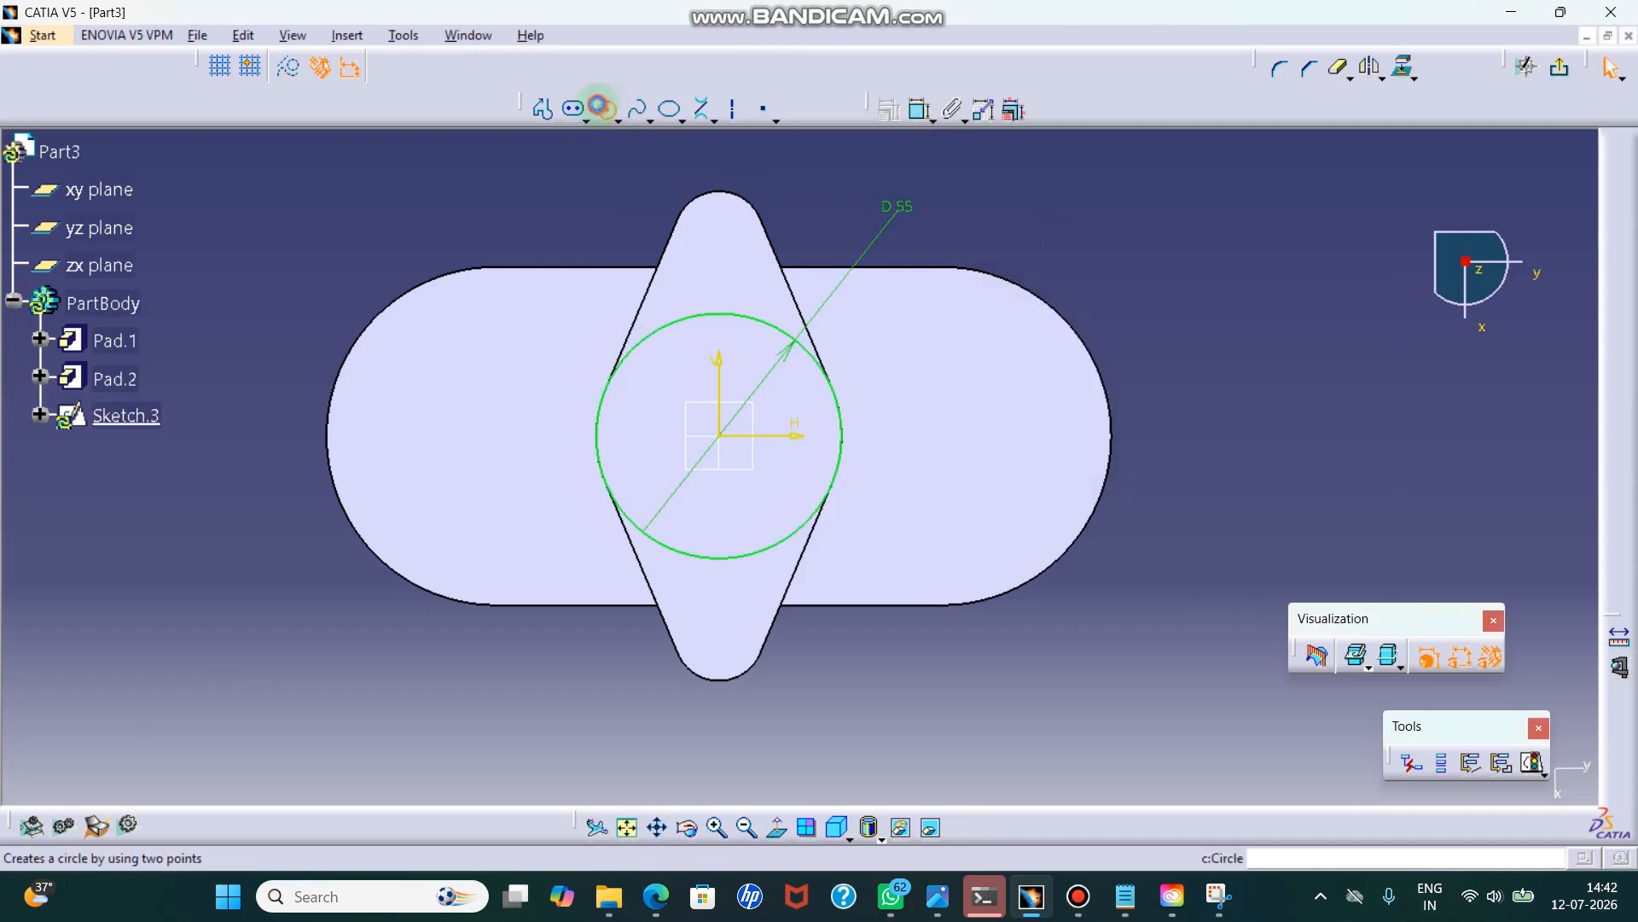
click(468, 436)
click(494, 398)
click(918, 109)
click(458, 227)
double_click(465, 220)
text(24mm)
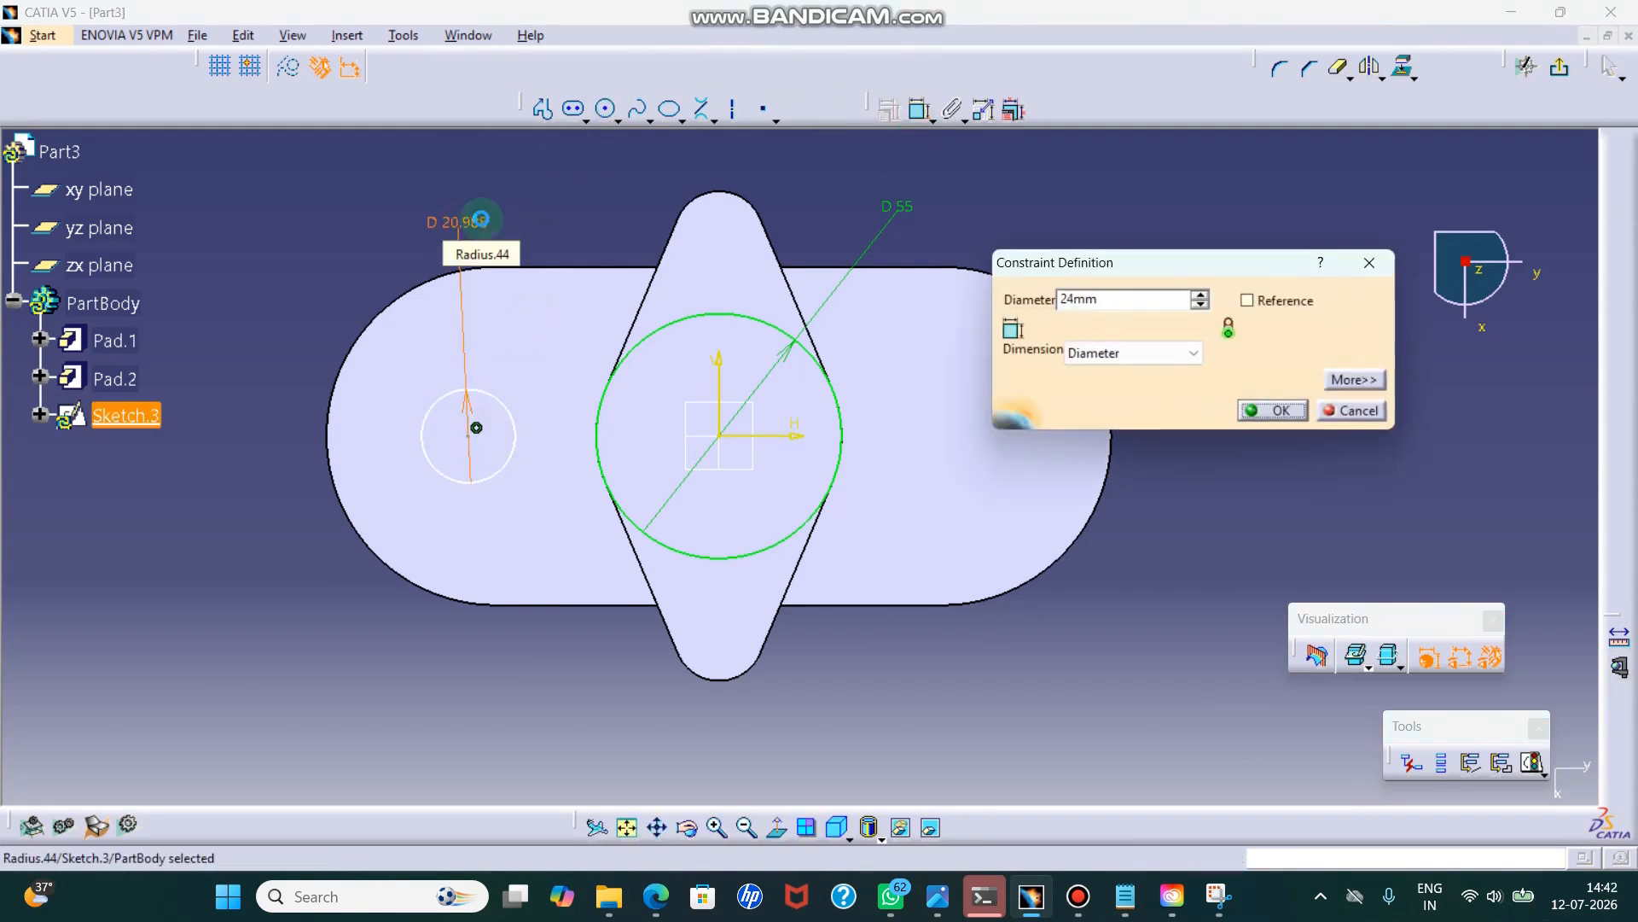
key(Return)
- Constrain the small circle's centre to 50 mm from the vertical axis
click(918, 109)
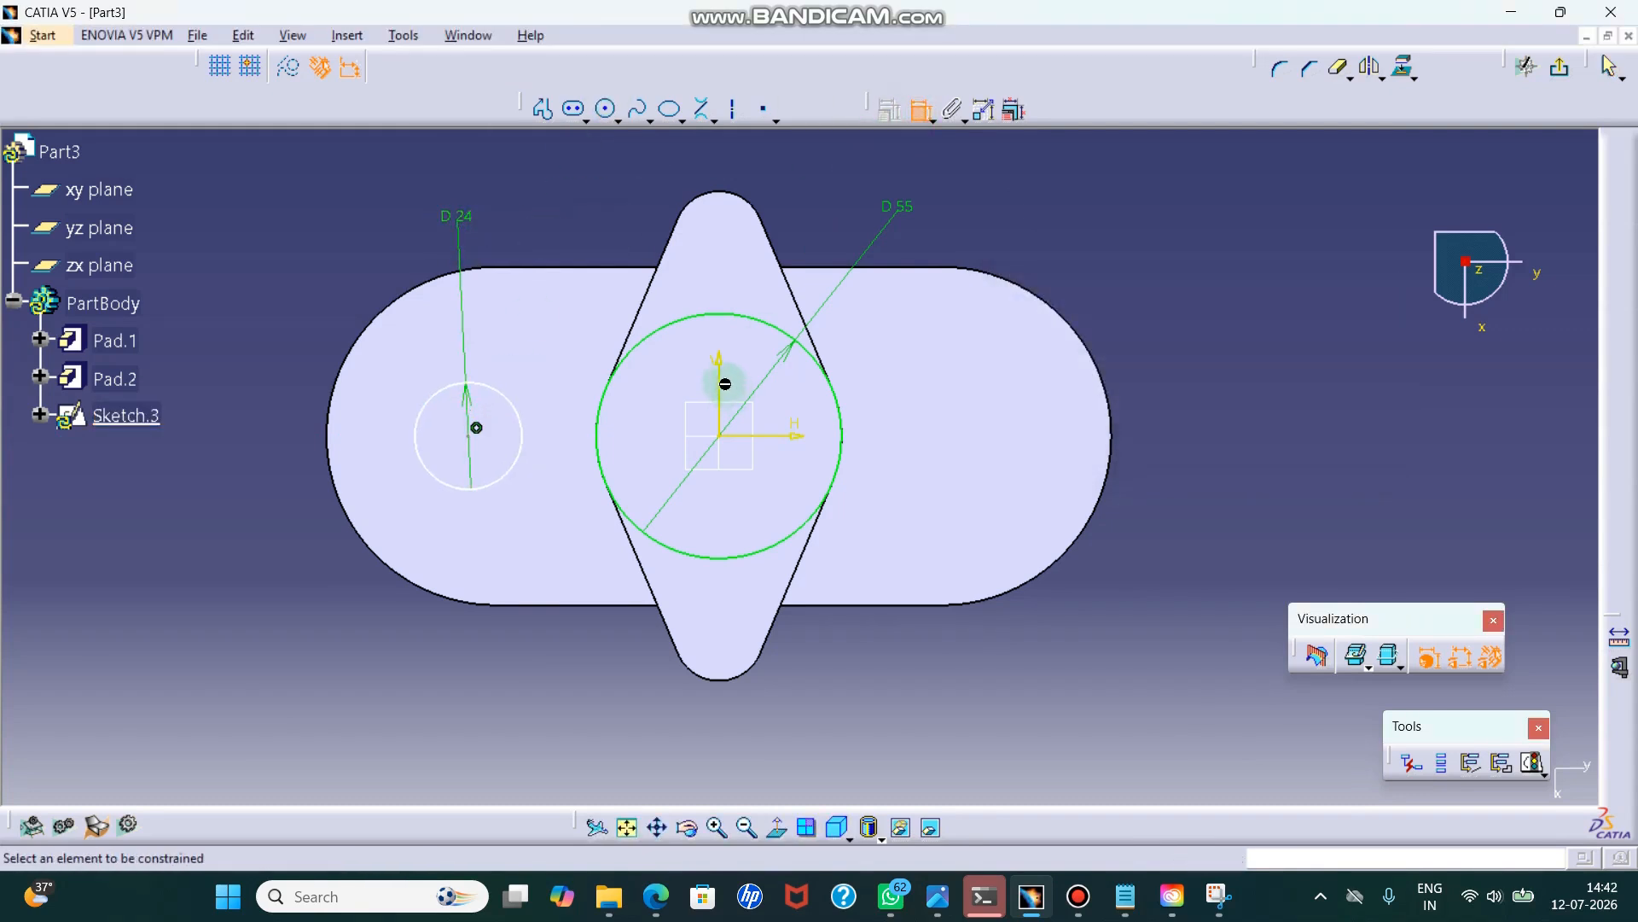
click(720, 376)
click(476, 428)
click(558, 170)
click(565, 168)
double_click(565, 167)
text(50)
key(Return)
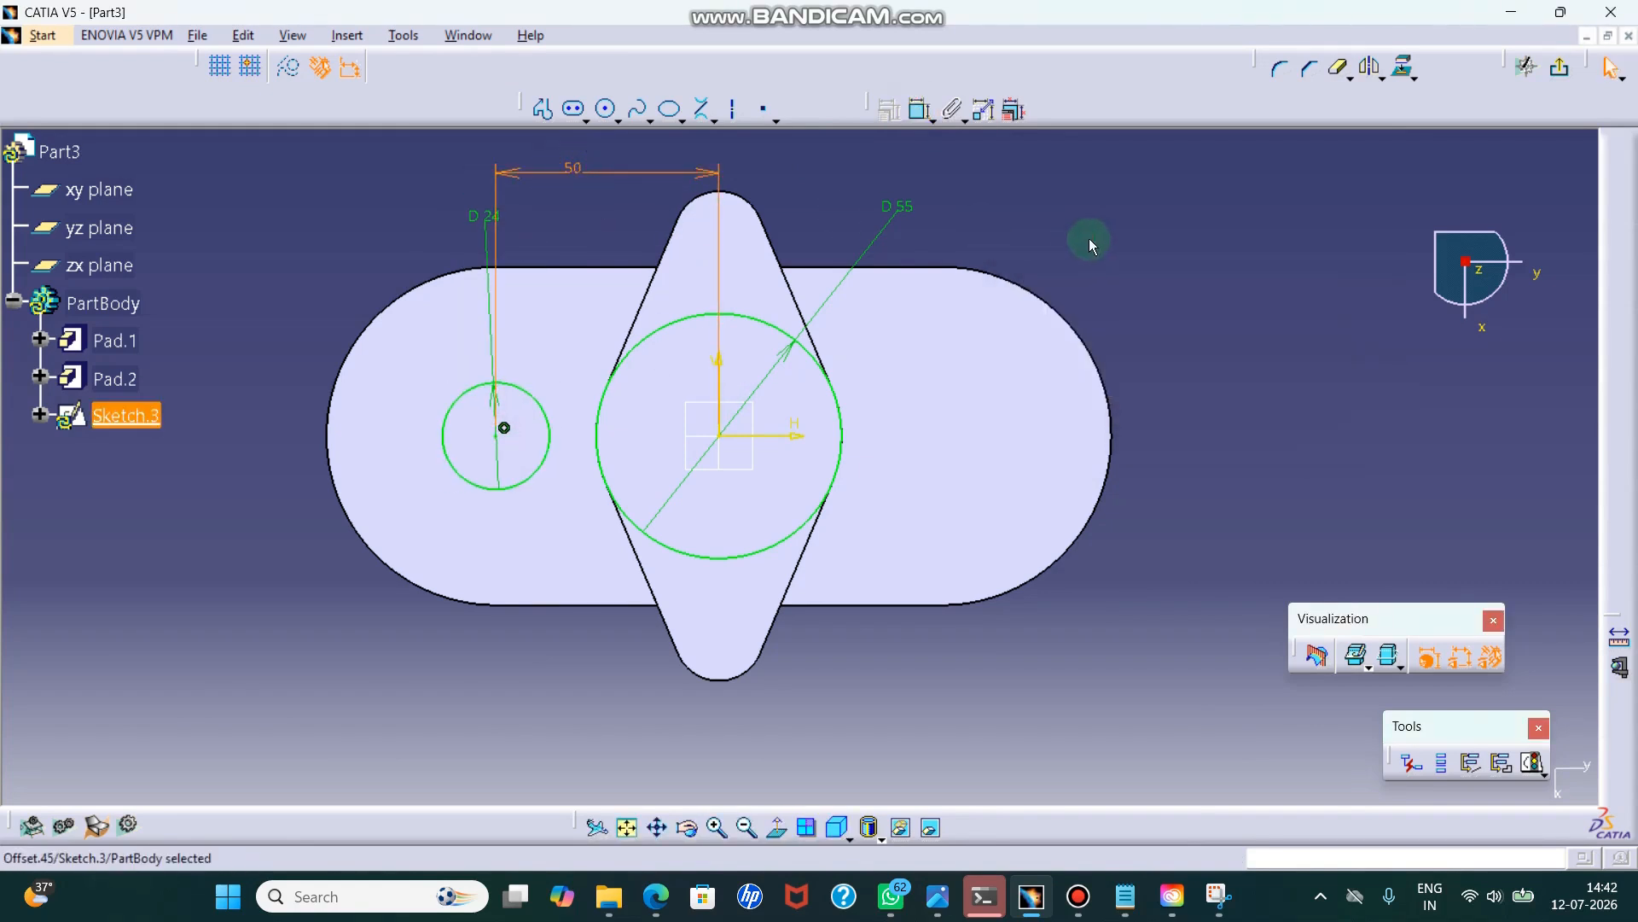
- Connect the 24 mm circle to the 55 mm circle with an upper and a lower bi-tangent line
click(705, 110)
click(517, 383)
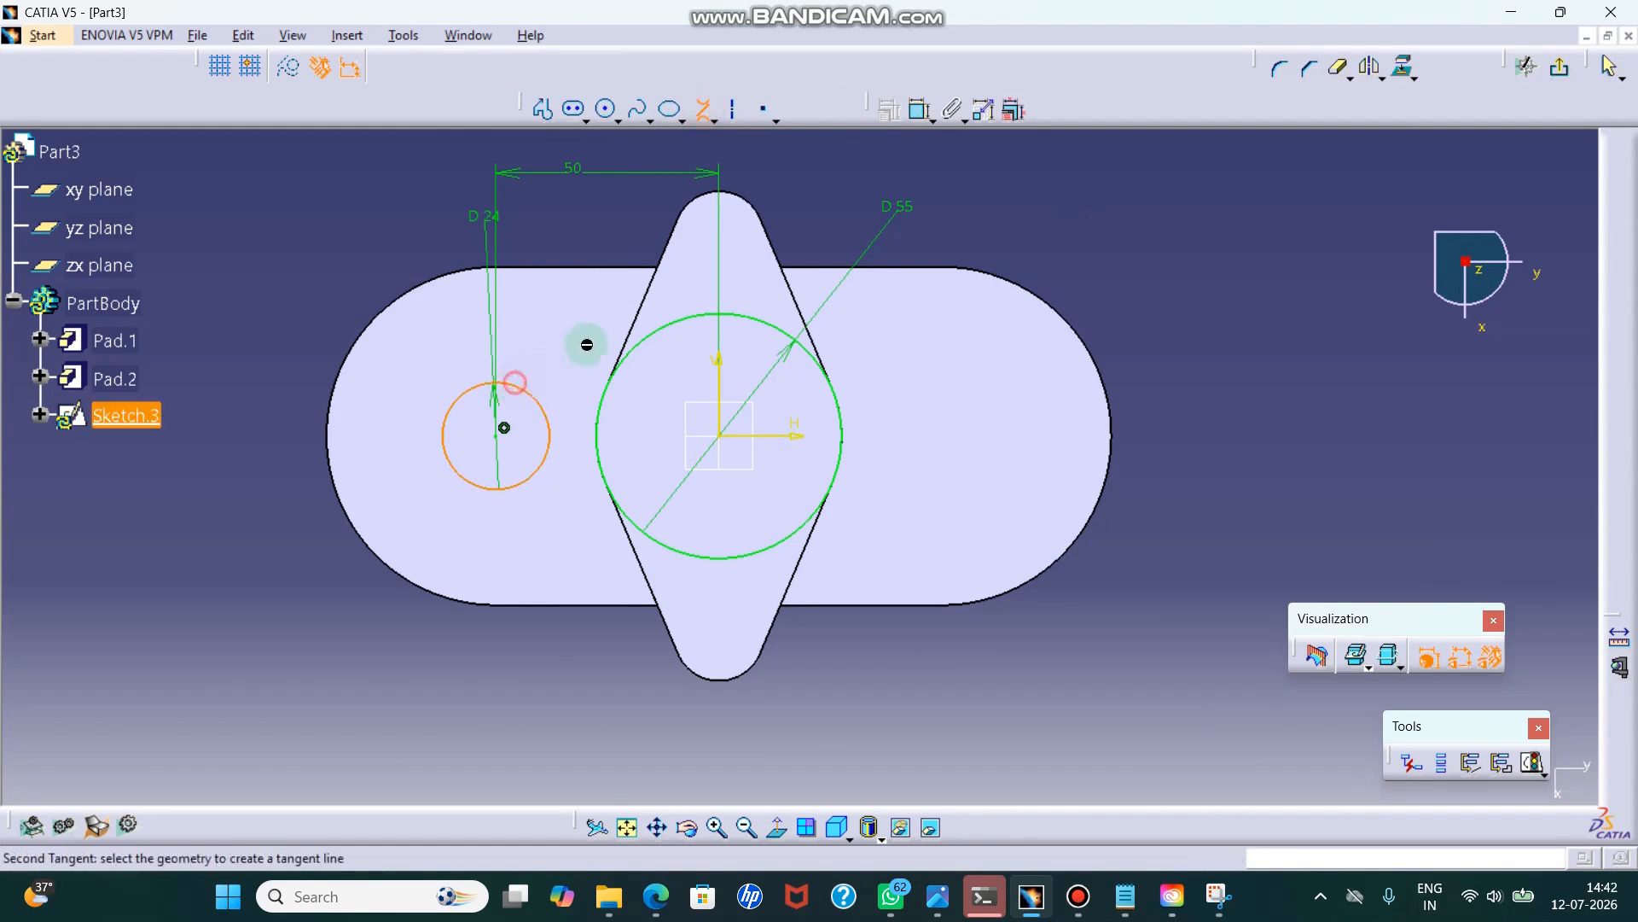
click(680, 327)
click(521, 483)
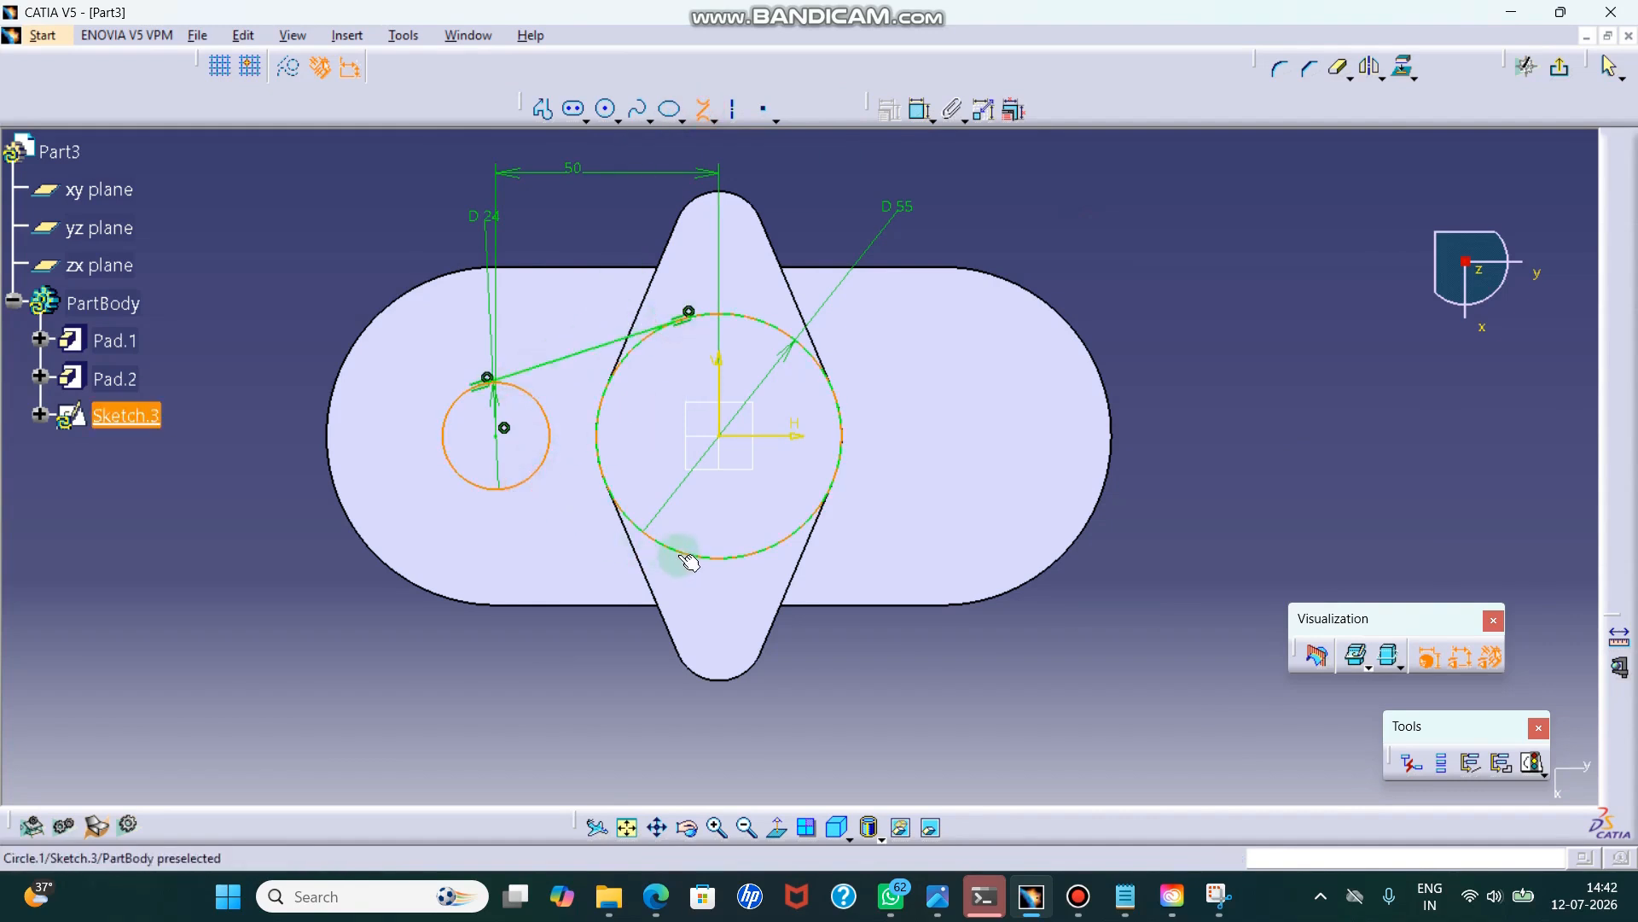
click(680, 553)
key(Escape)
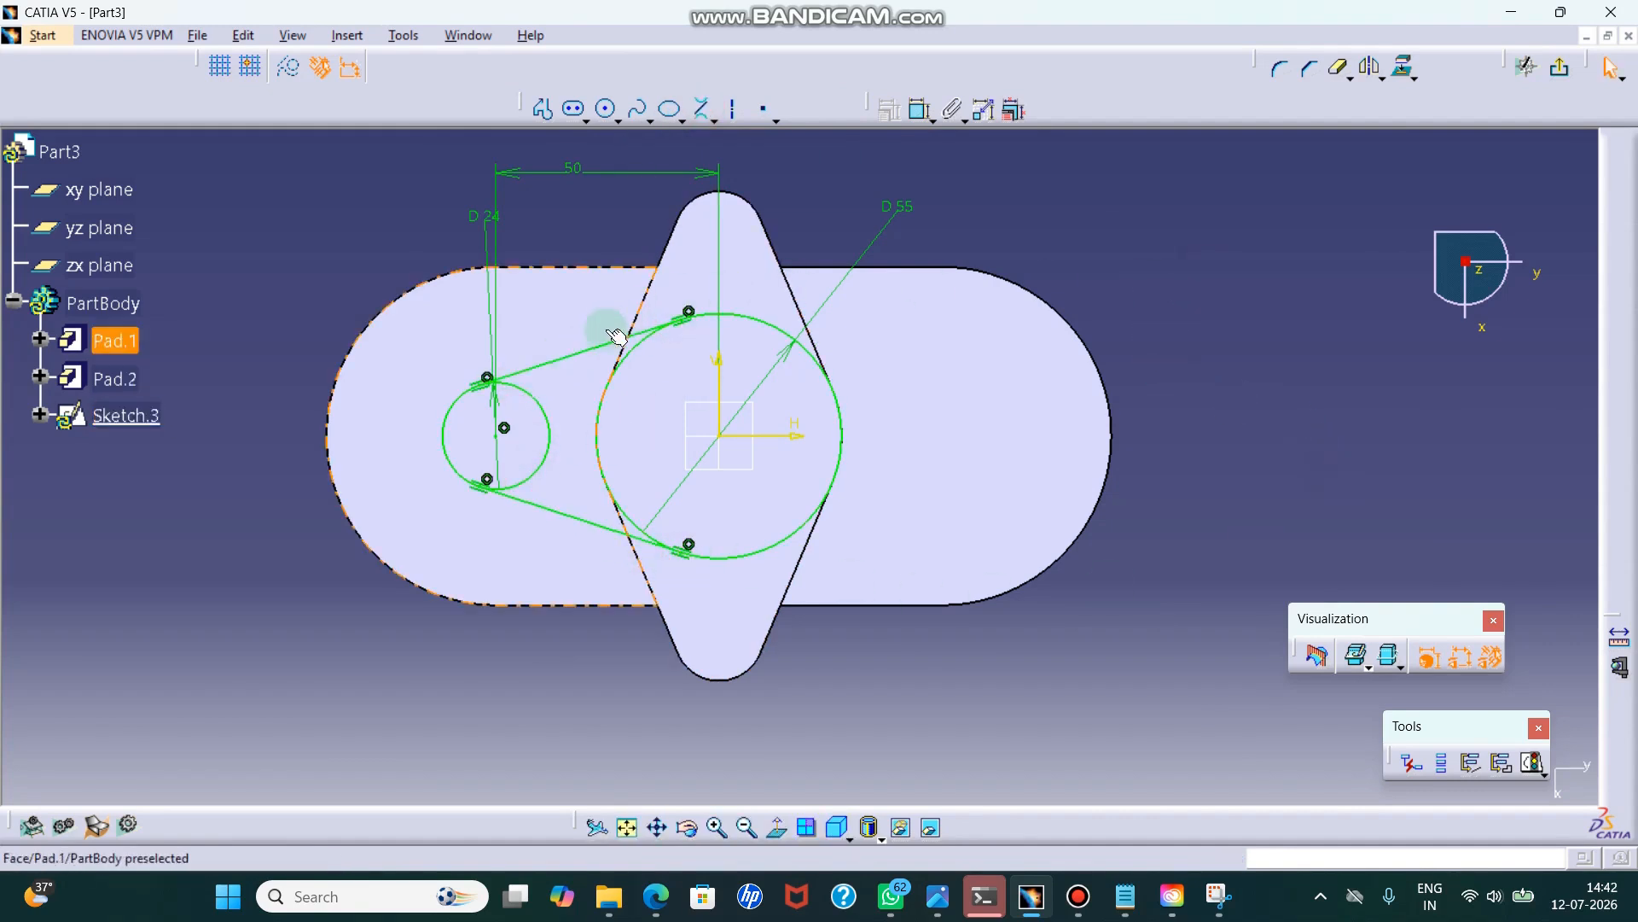
- Mirror the 24 mm circle and its two tangent lines about the vertical axis
click(567, 358)
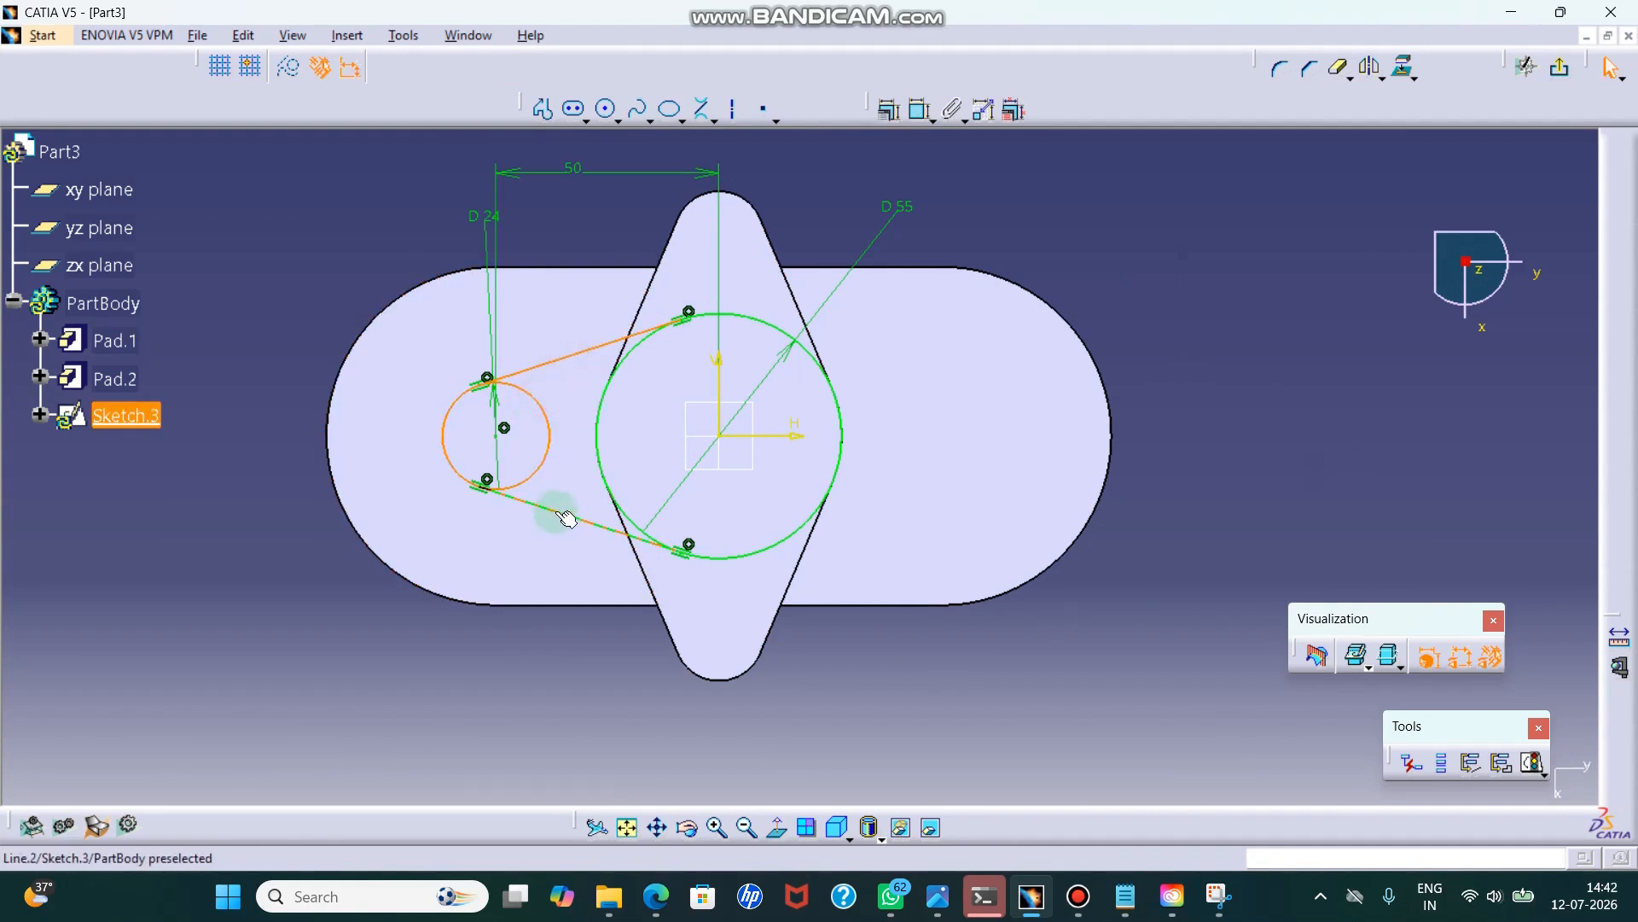
click(1374, 71)
click(721, 366)
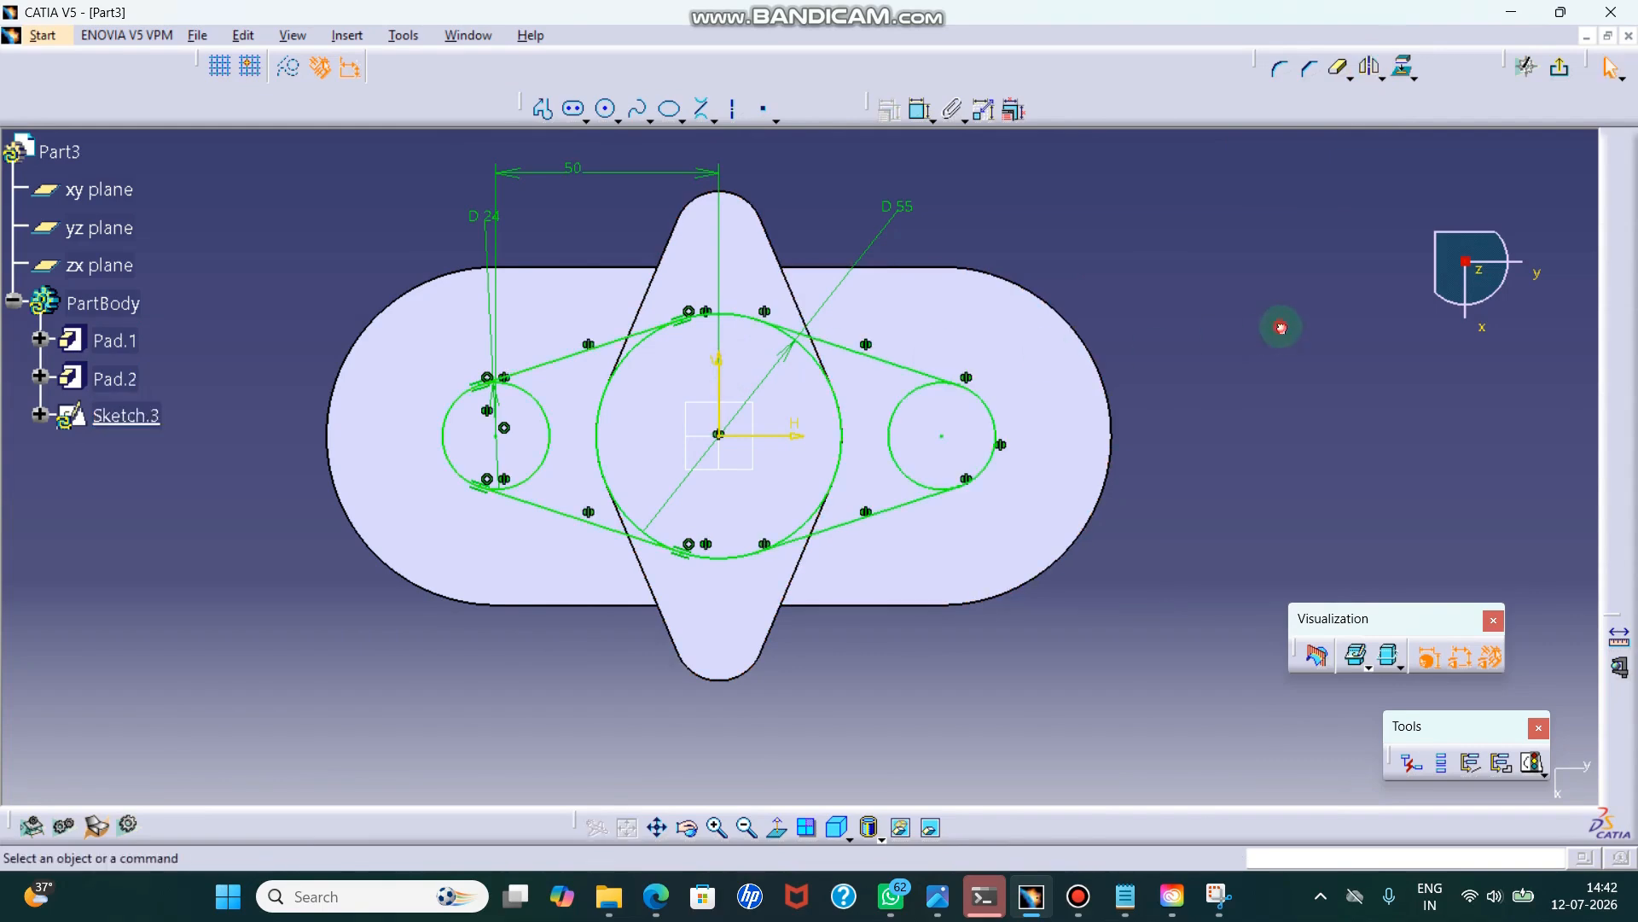
- Trim the inner arcs of the three circles to leave one closed outer contour and exit the sketch
click(1338, 77)
click(546, 403)
click(626, 370)
click(830, 376)
click(920, 406)
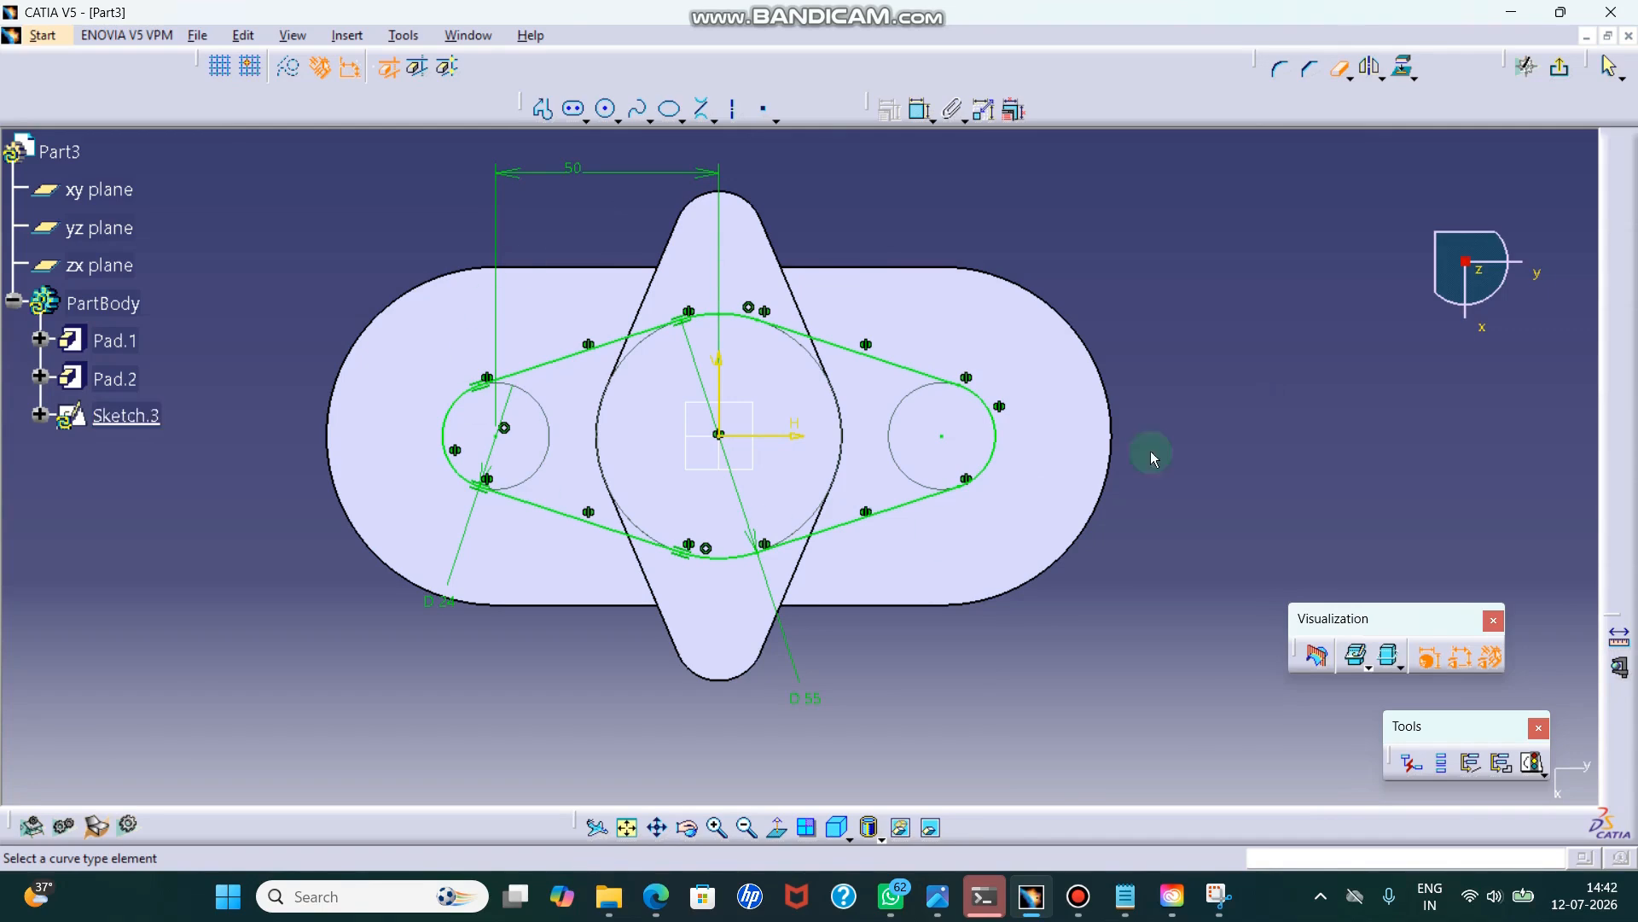
click(1560, 68)
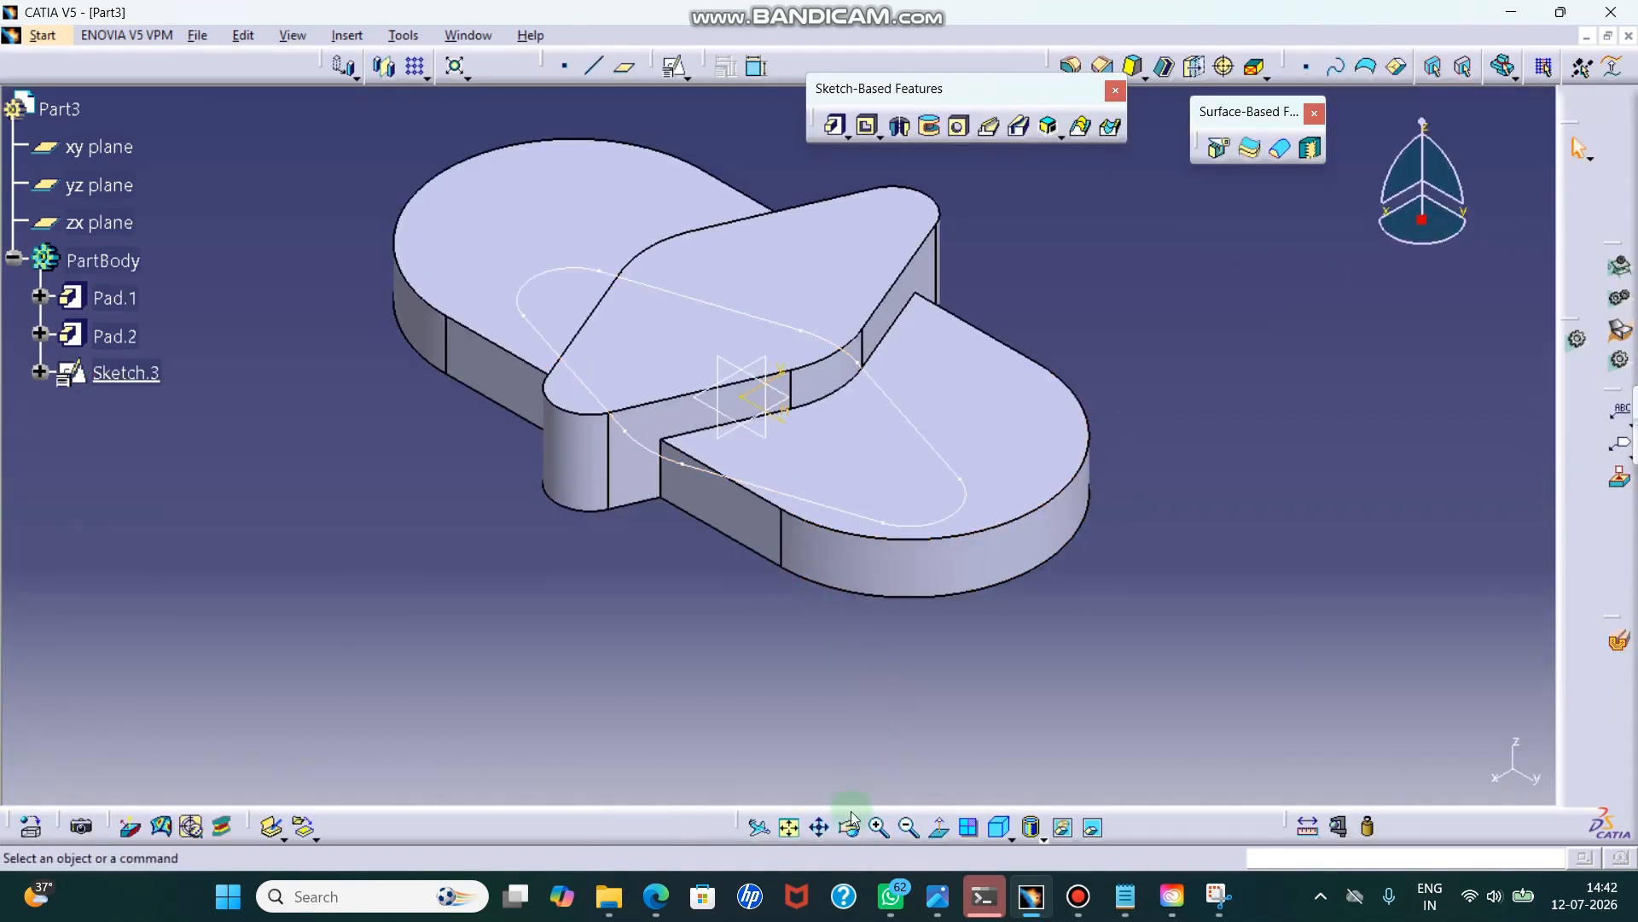
- Check the boss height in the drawing and pad the new tangent profile 55 mm upward from the plate's underside
click(851, 827)
drag(740, 659, 793, 459)
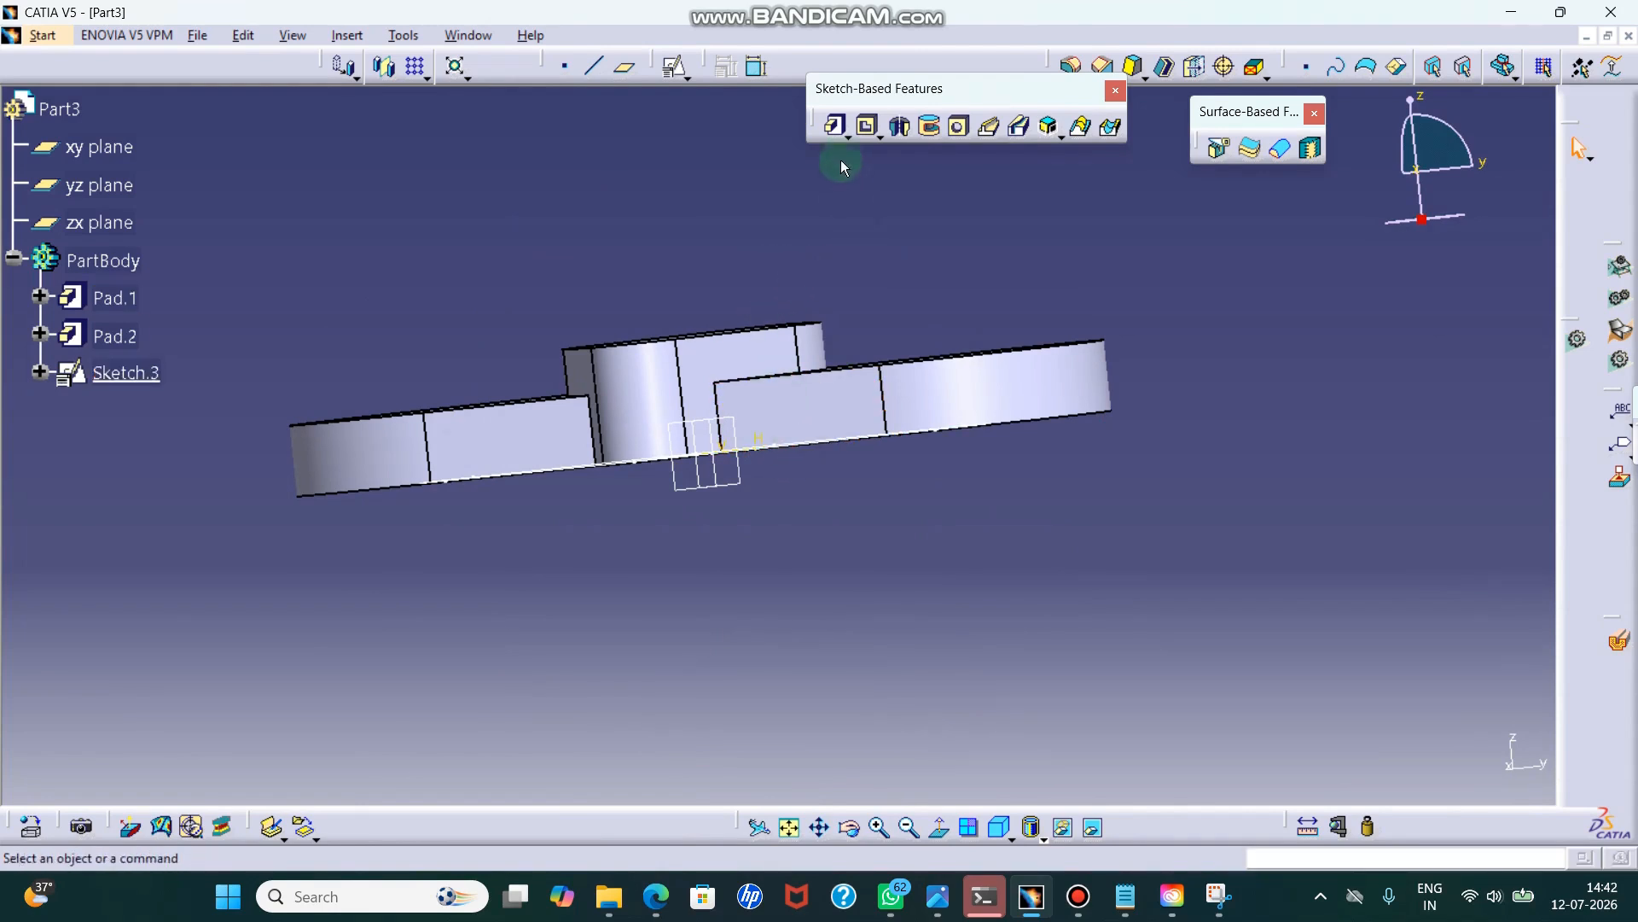
click(835, 125)
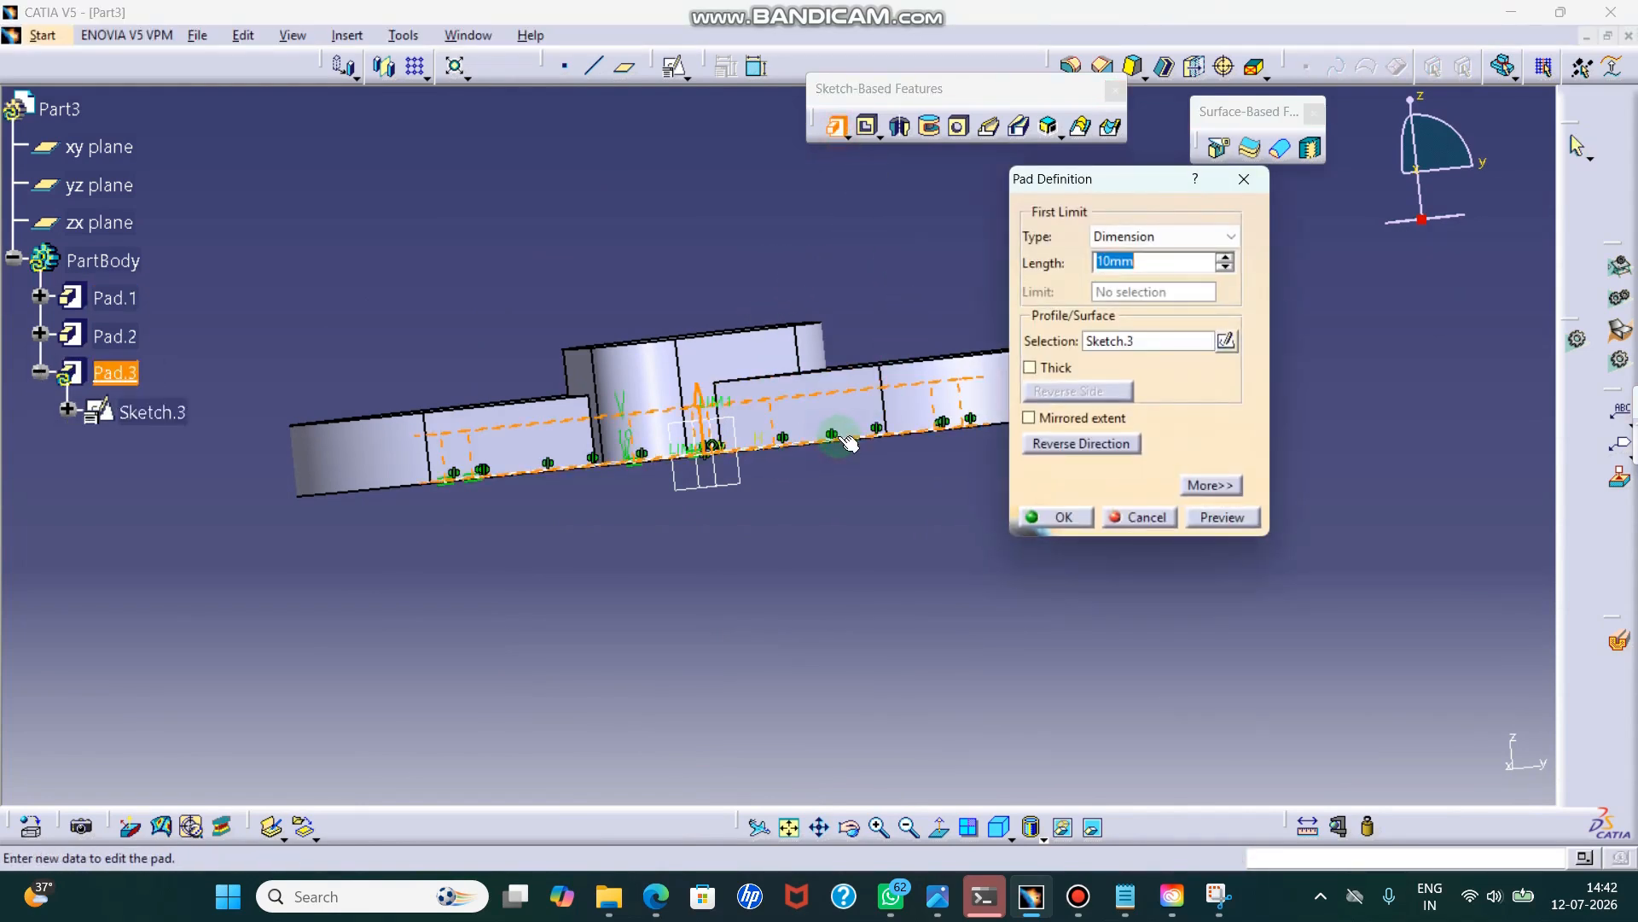
click(1226, 256)
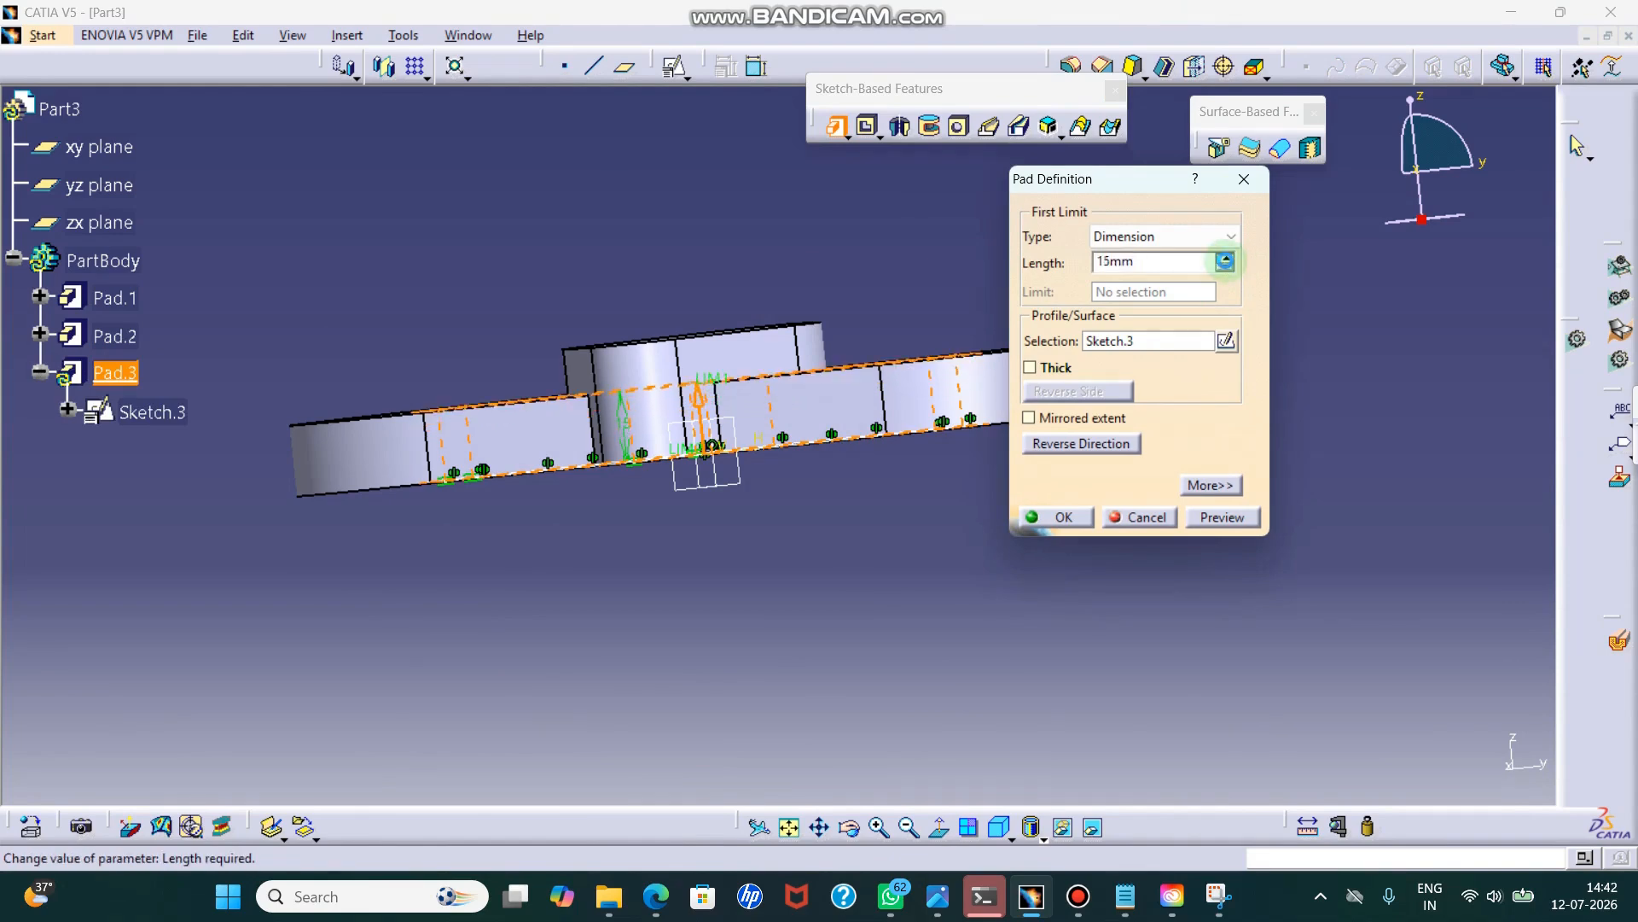
click(1215, 893)
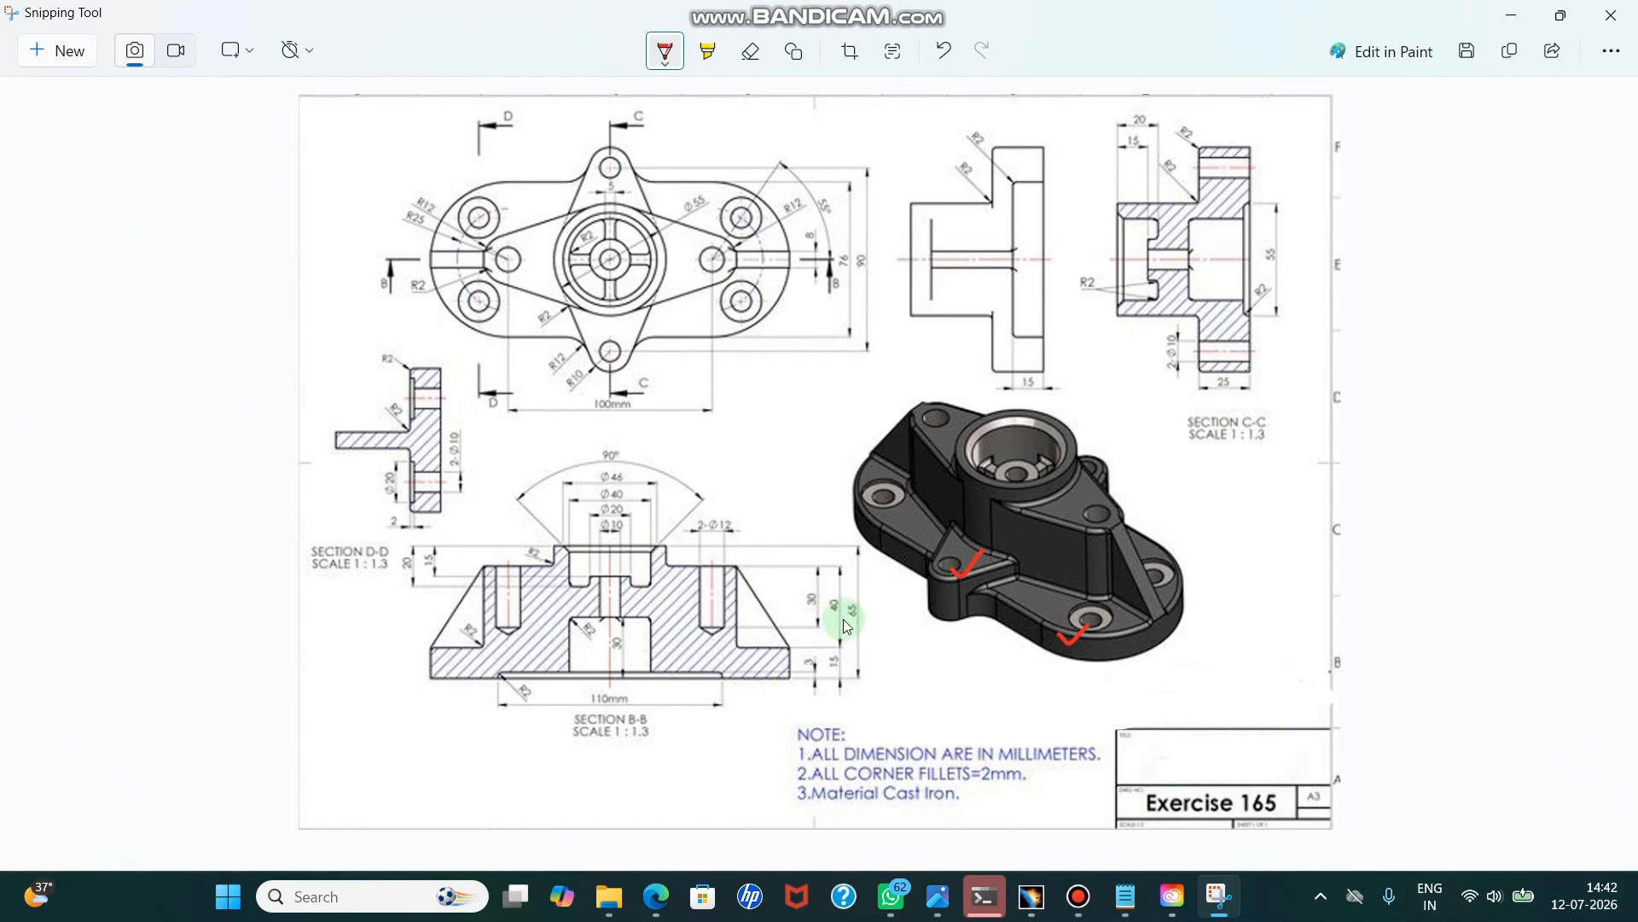
click(1511, 15)
drag(1181, 263, 993, 261)
text(55)
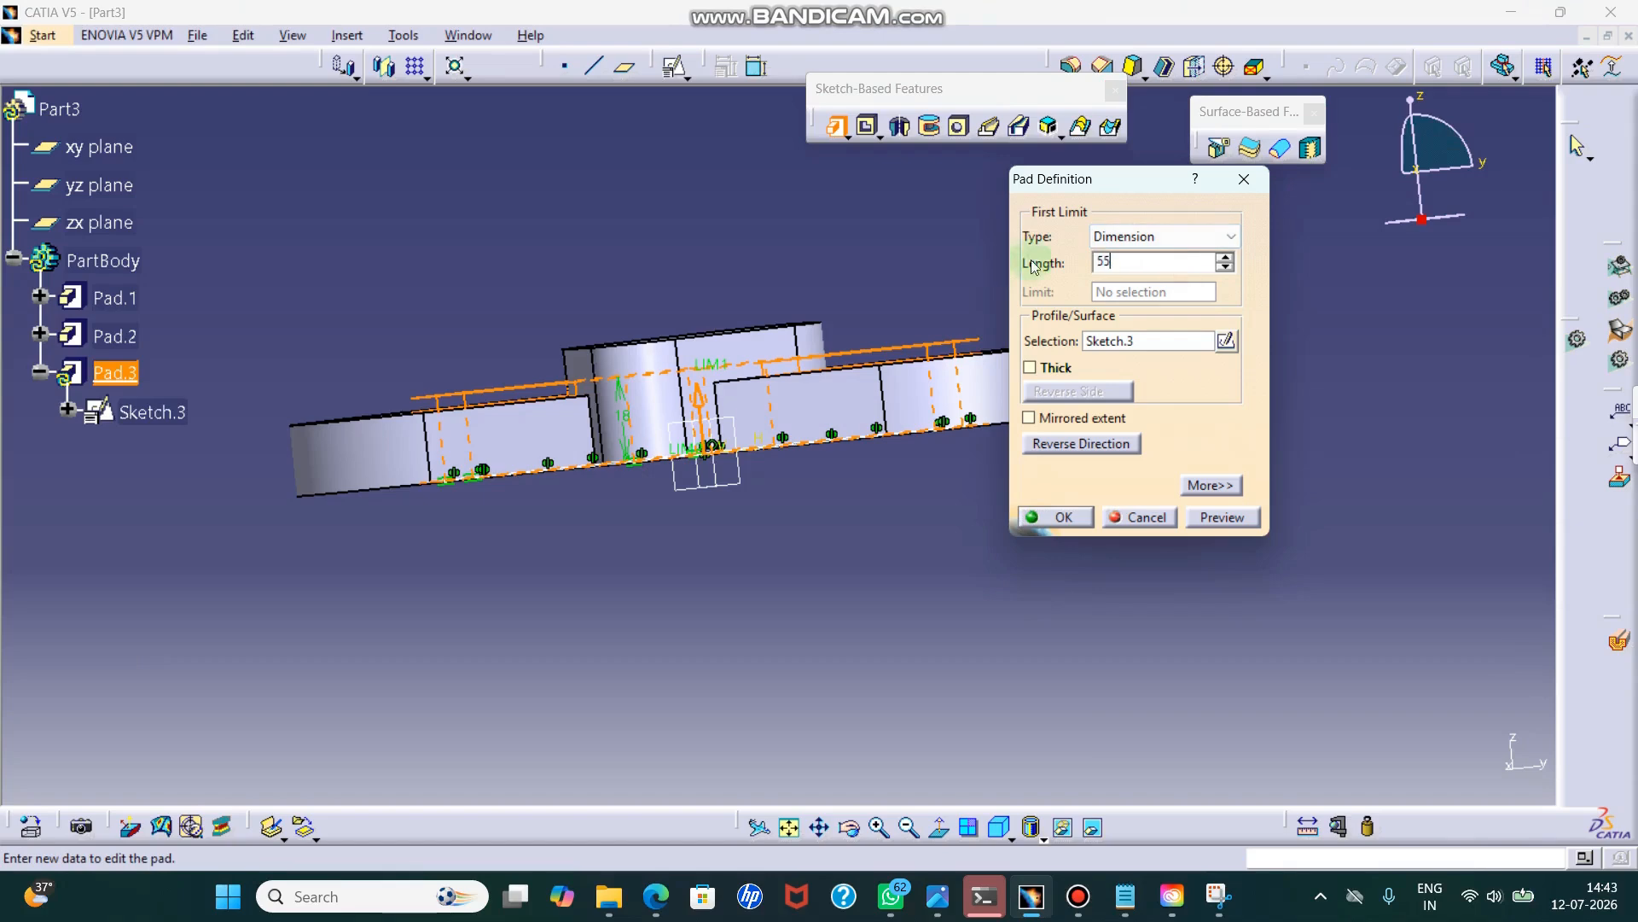
click(1227, 510)
click(1066, 518)
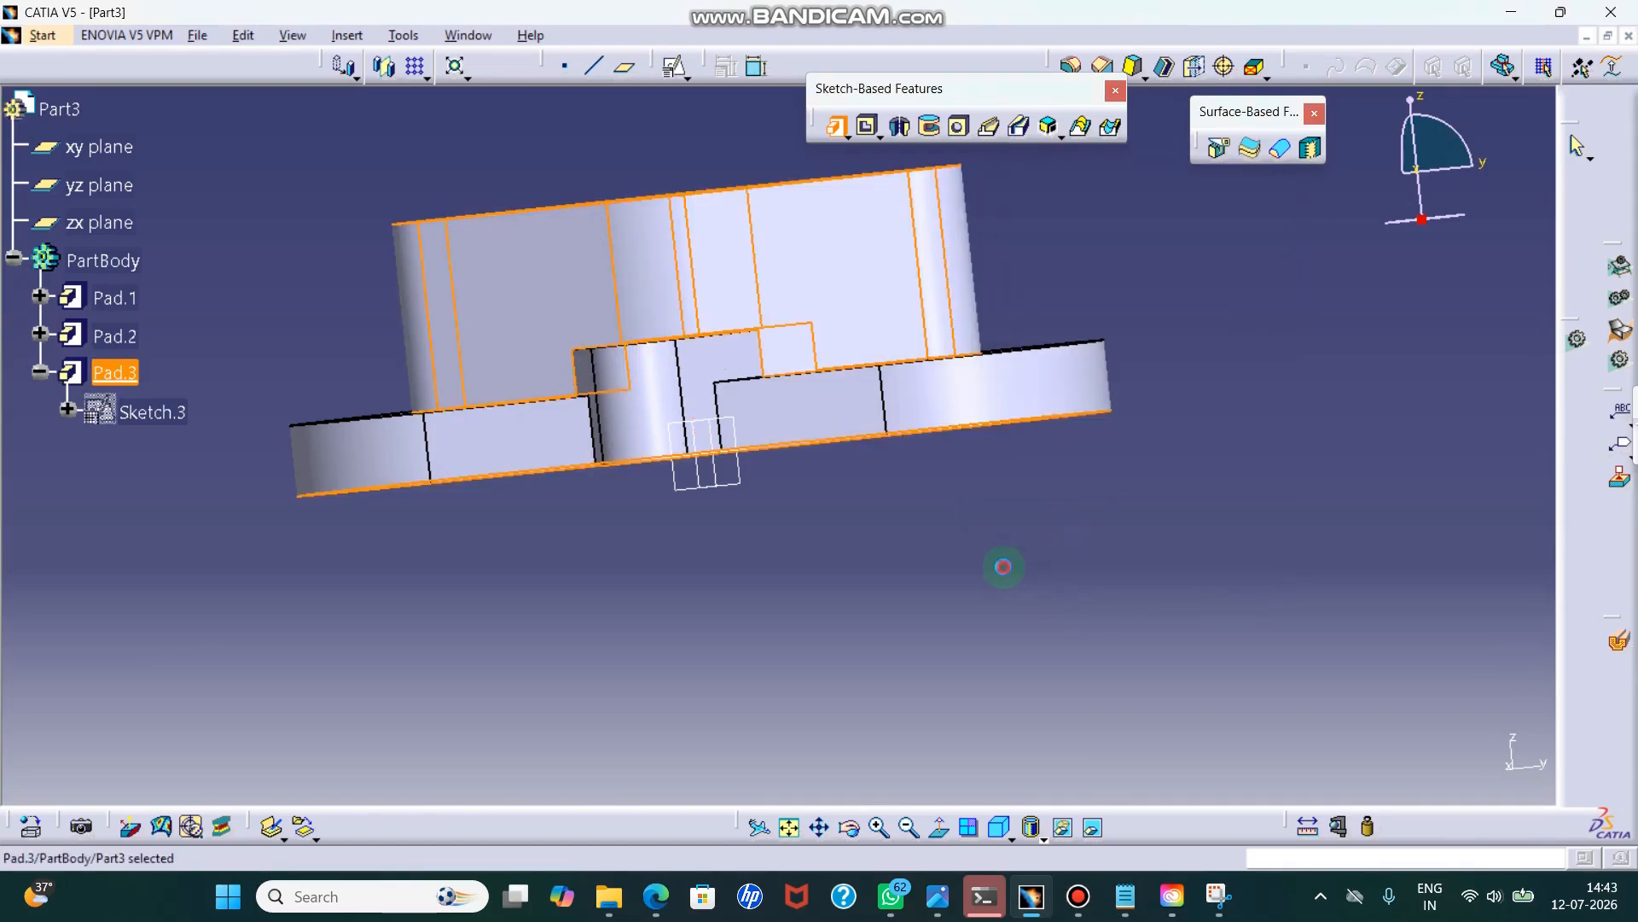
click(970, 826)
middle_drag(1053, 704, 1160, 508)
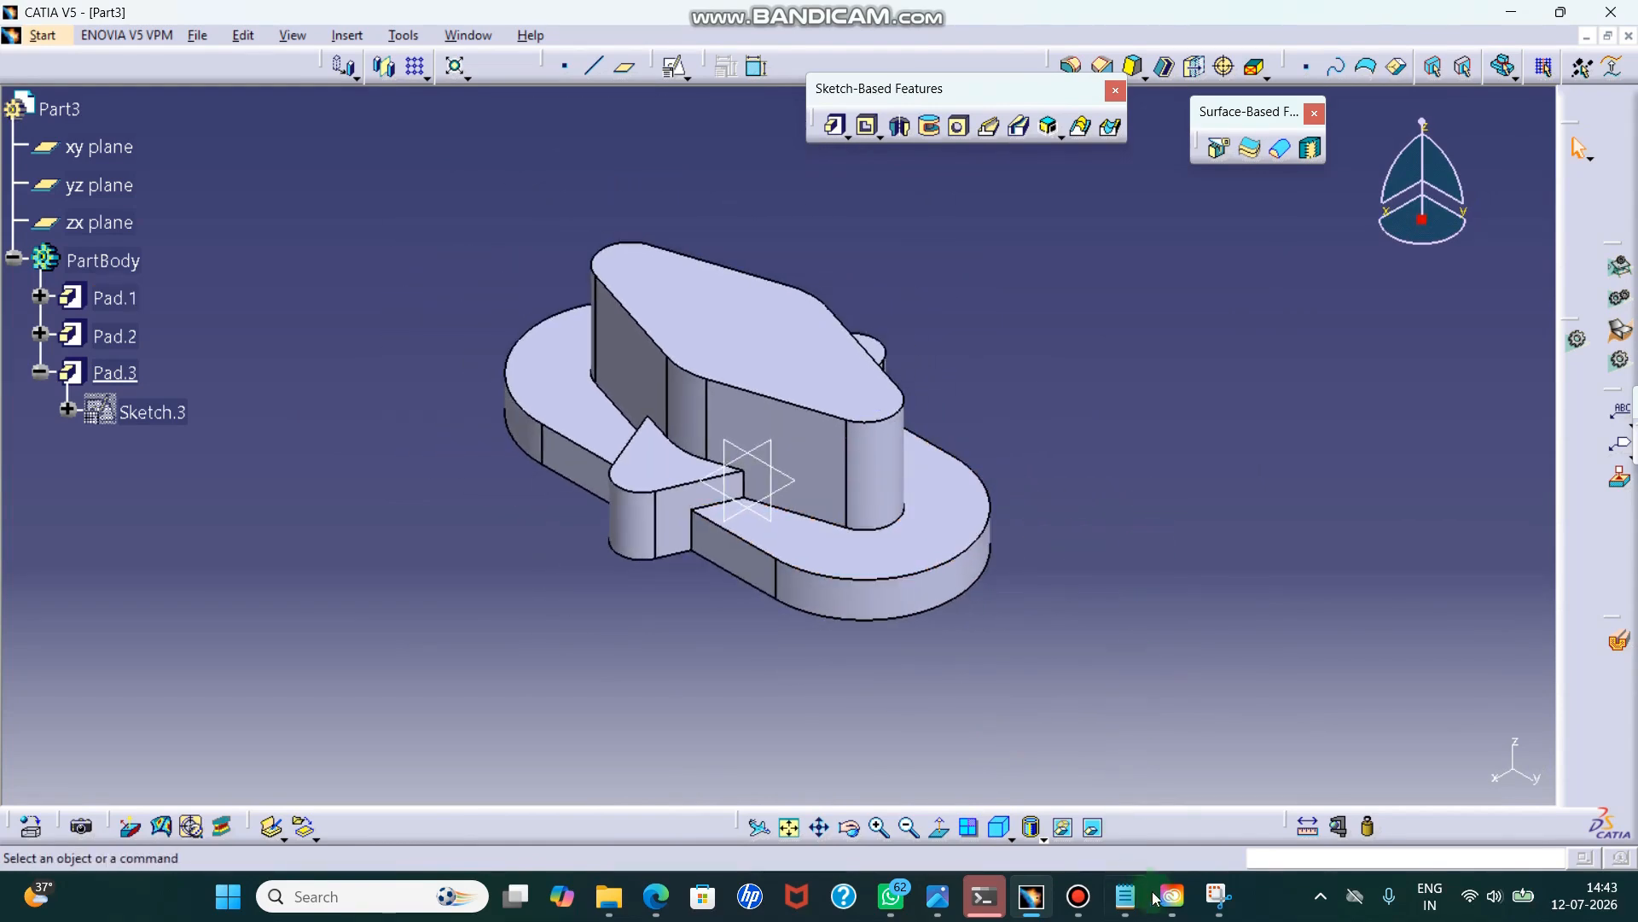
- Check the thickness and location of the triangular end rib in the Exercise 165 drawing, marking the rib there
click(1218, 896)
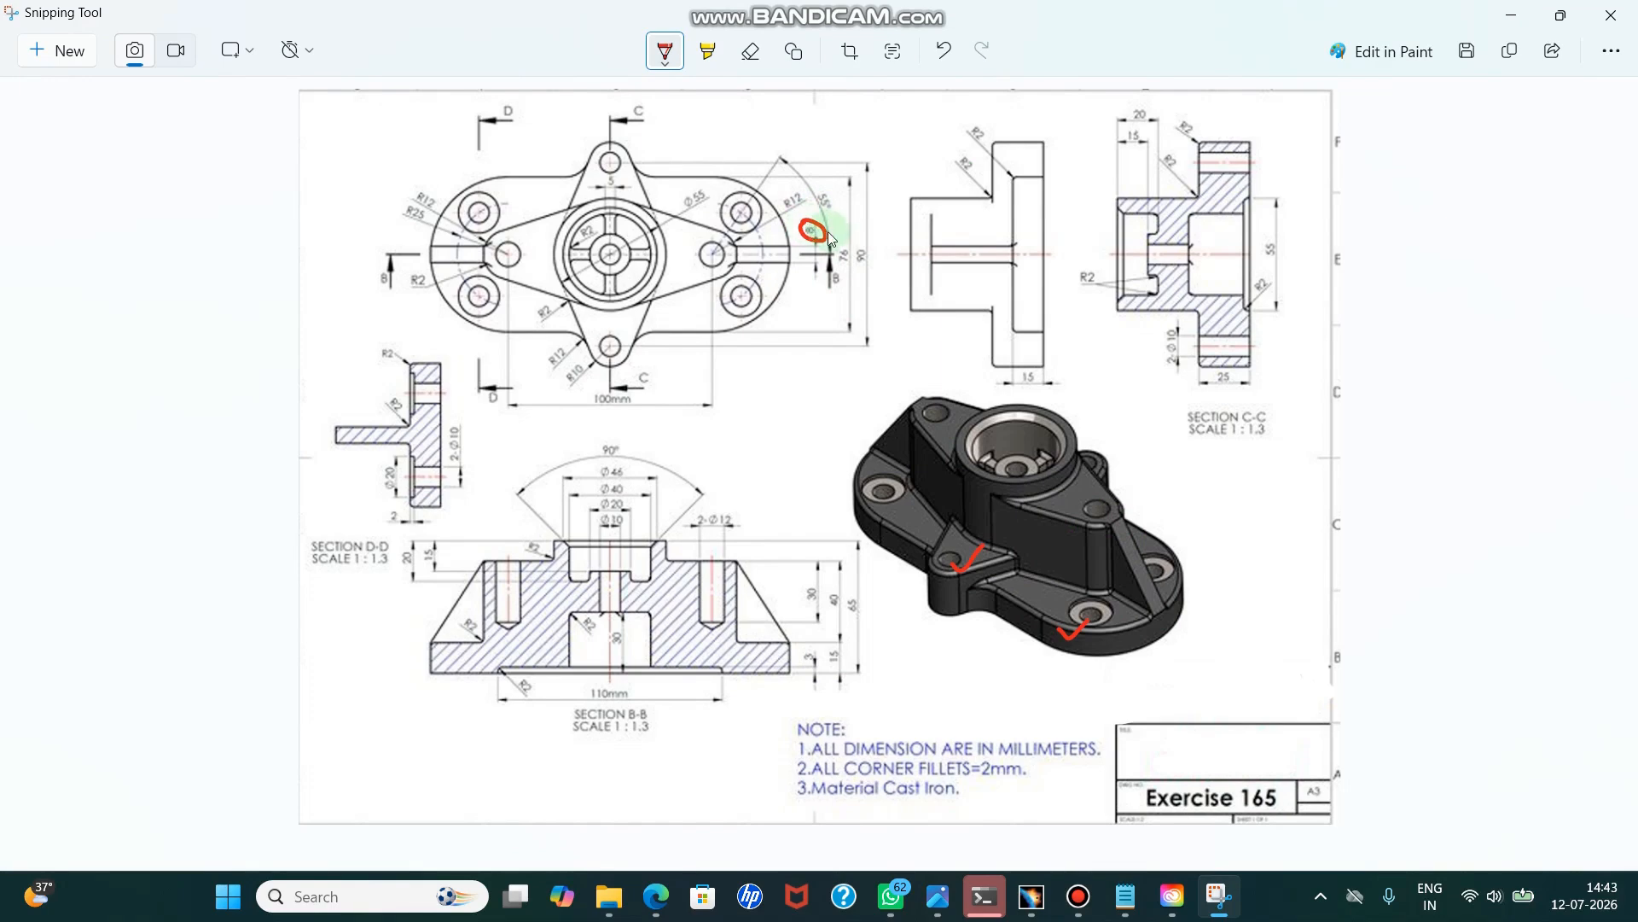
click(1512, 16)
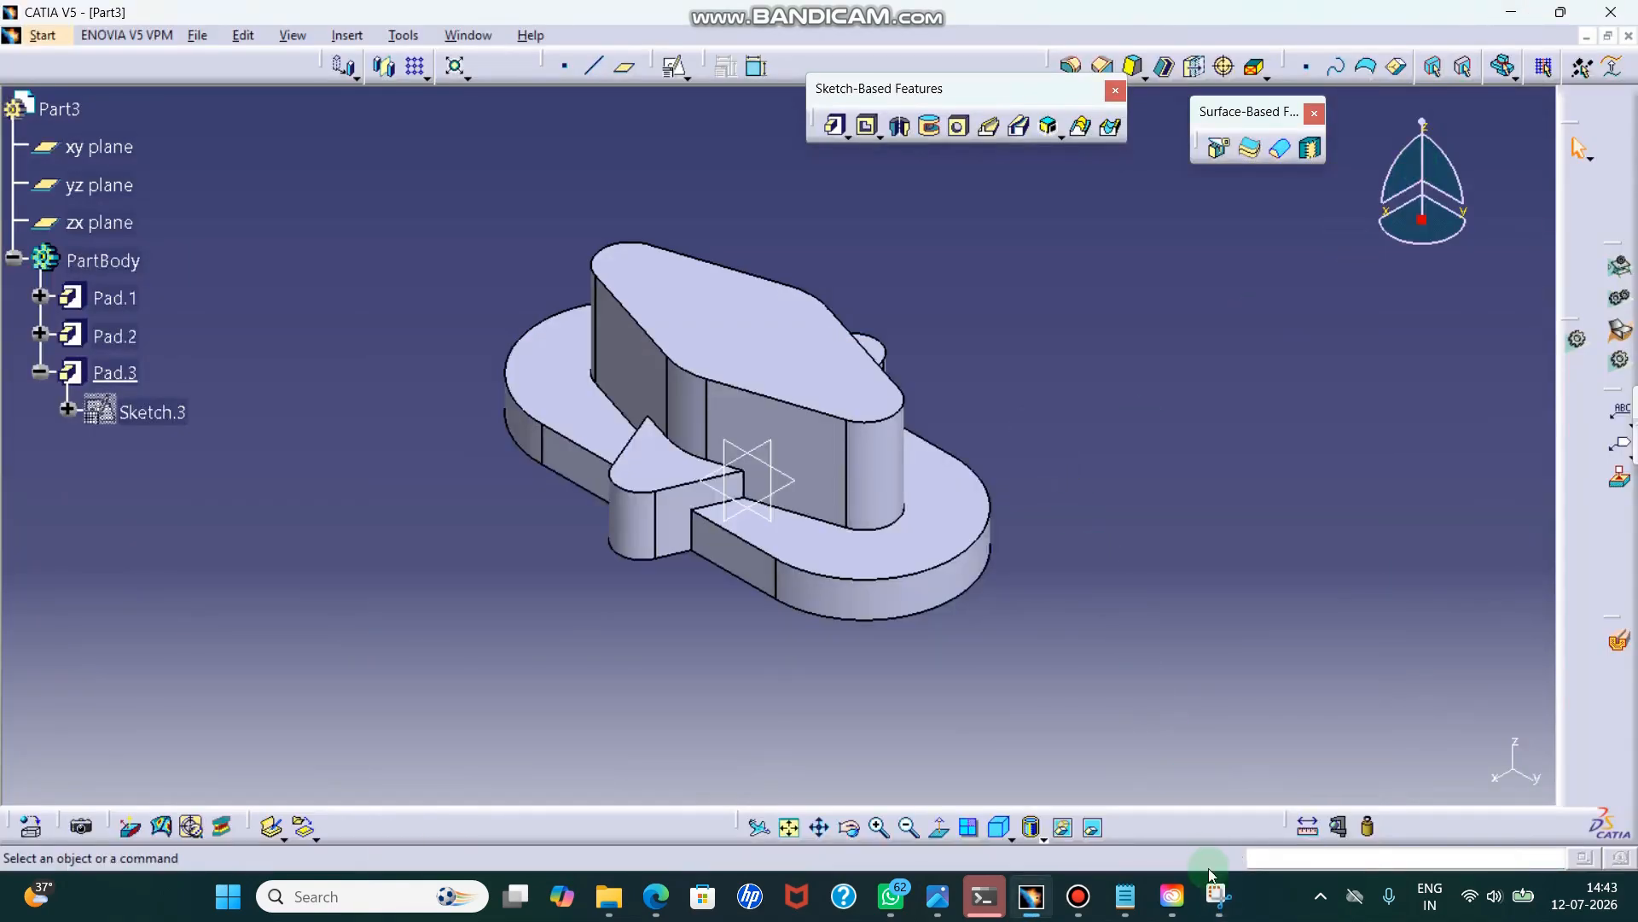
click(1217, 896)
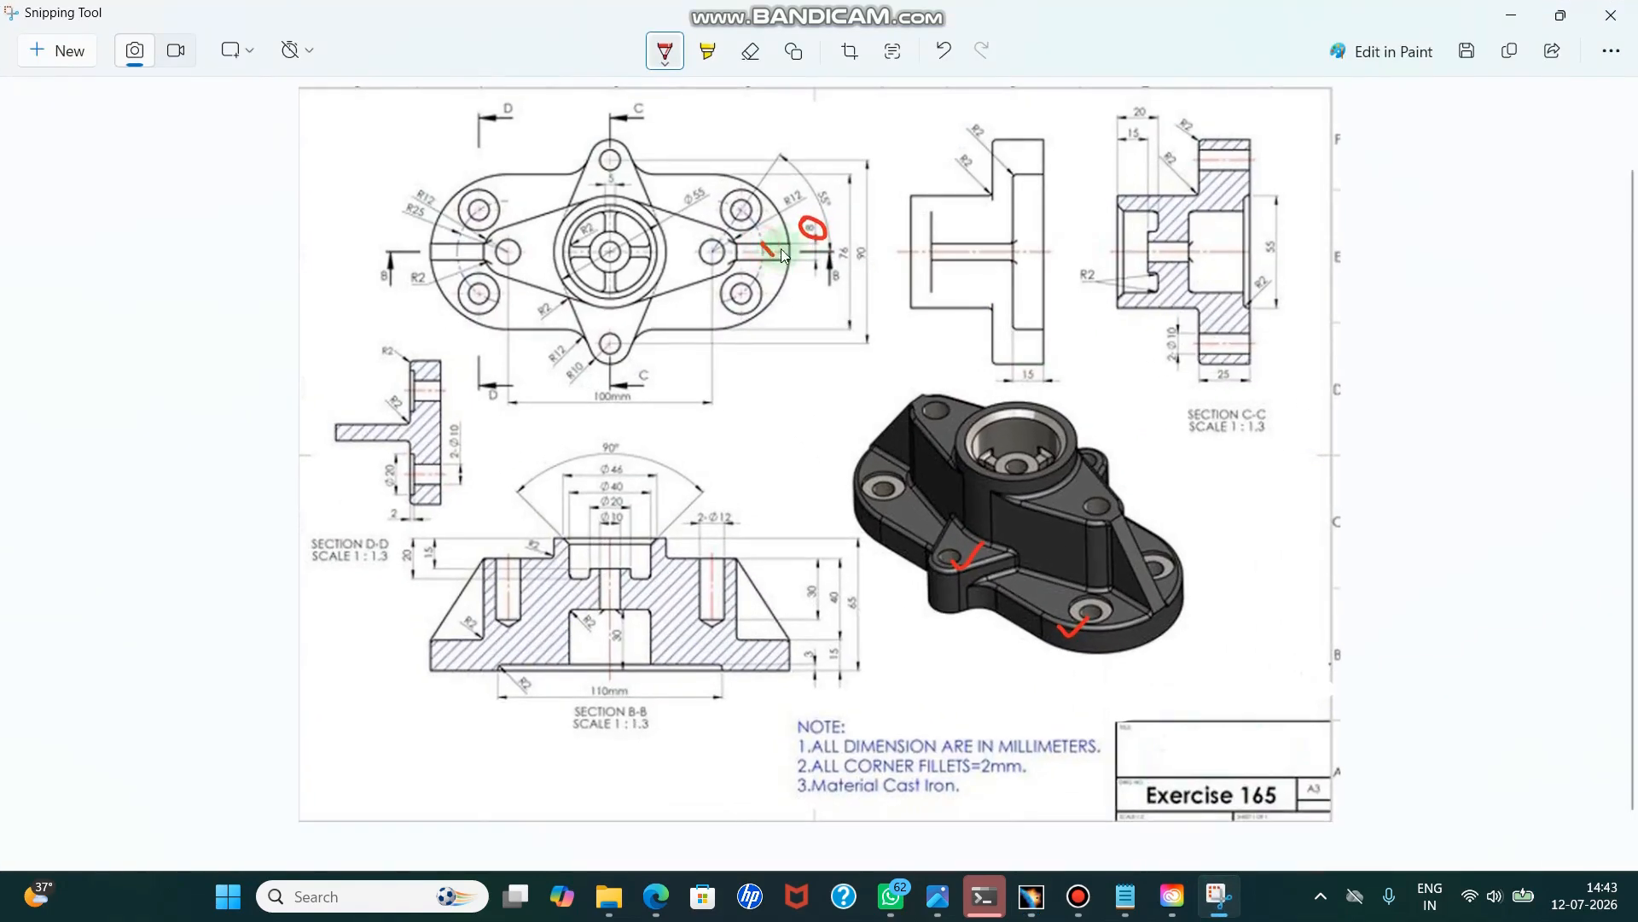
drag(1132, 388, 1128, 422)
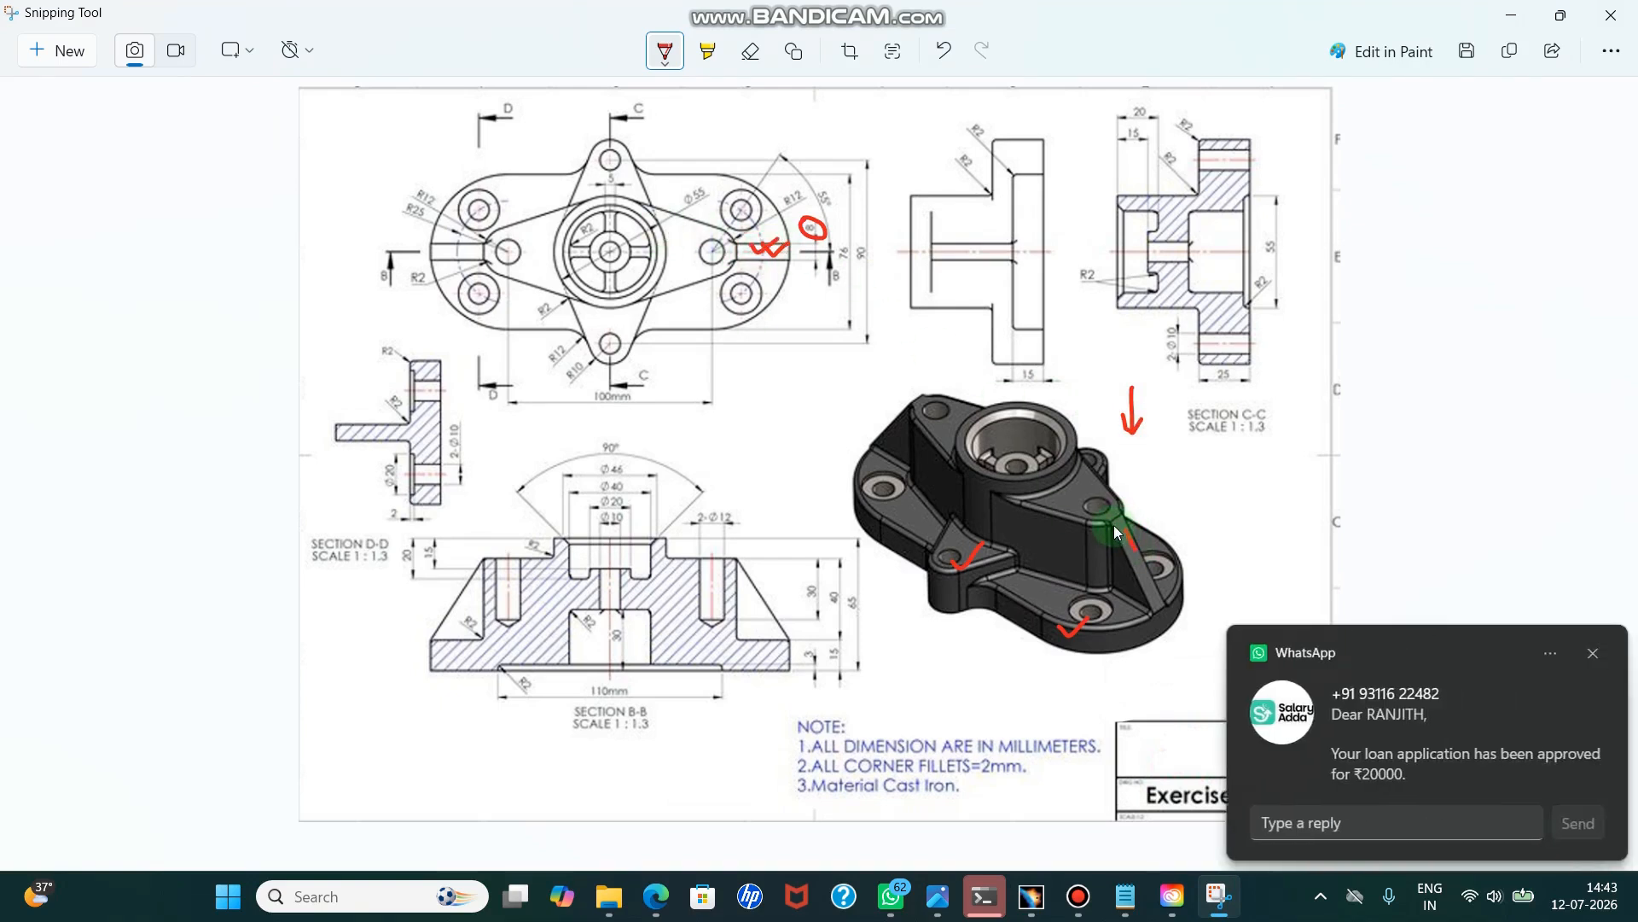
click(1592, 654)
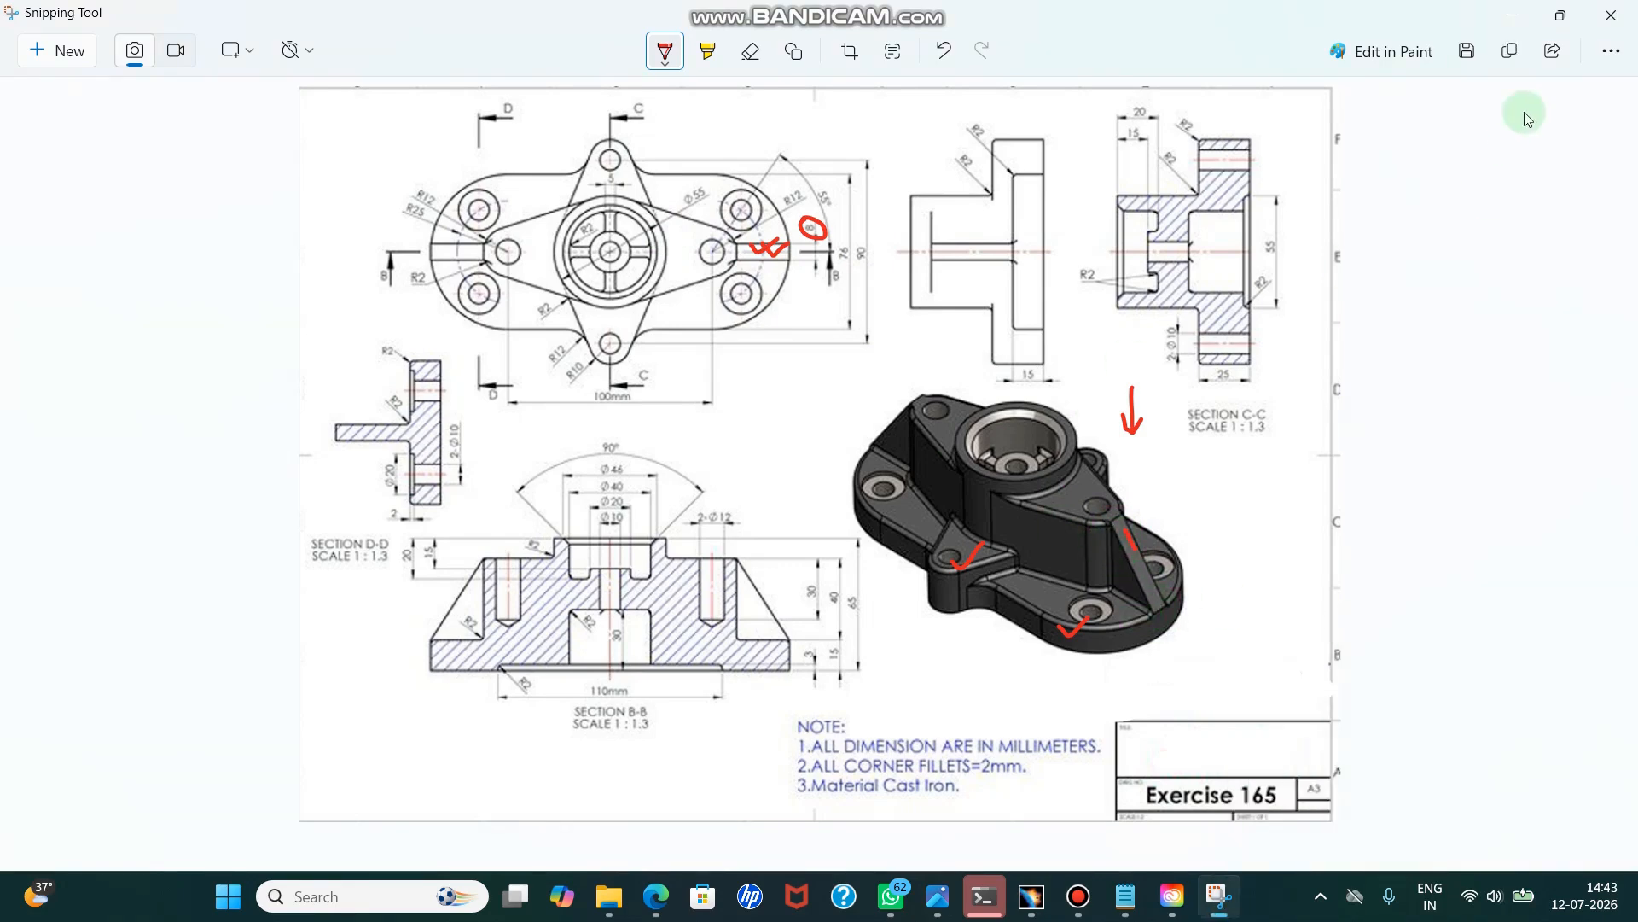
click(1511, 15)
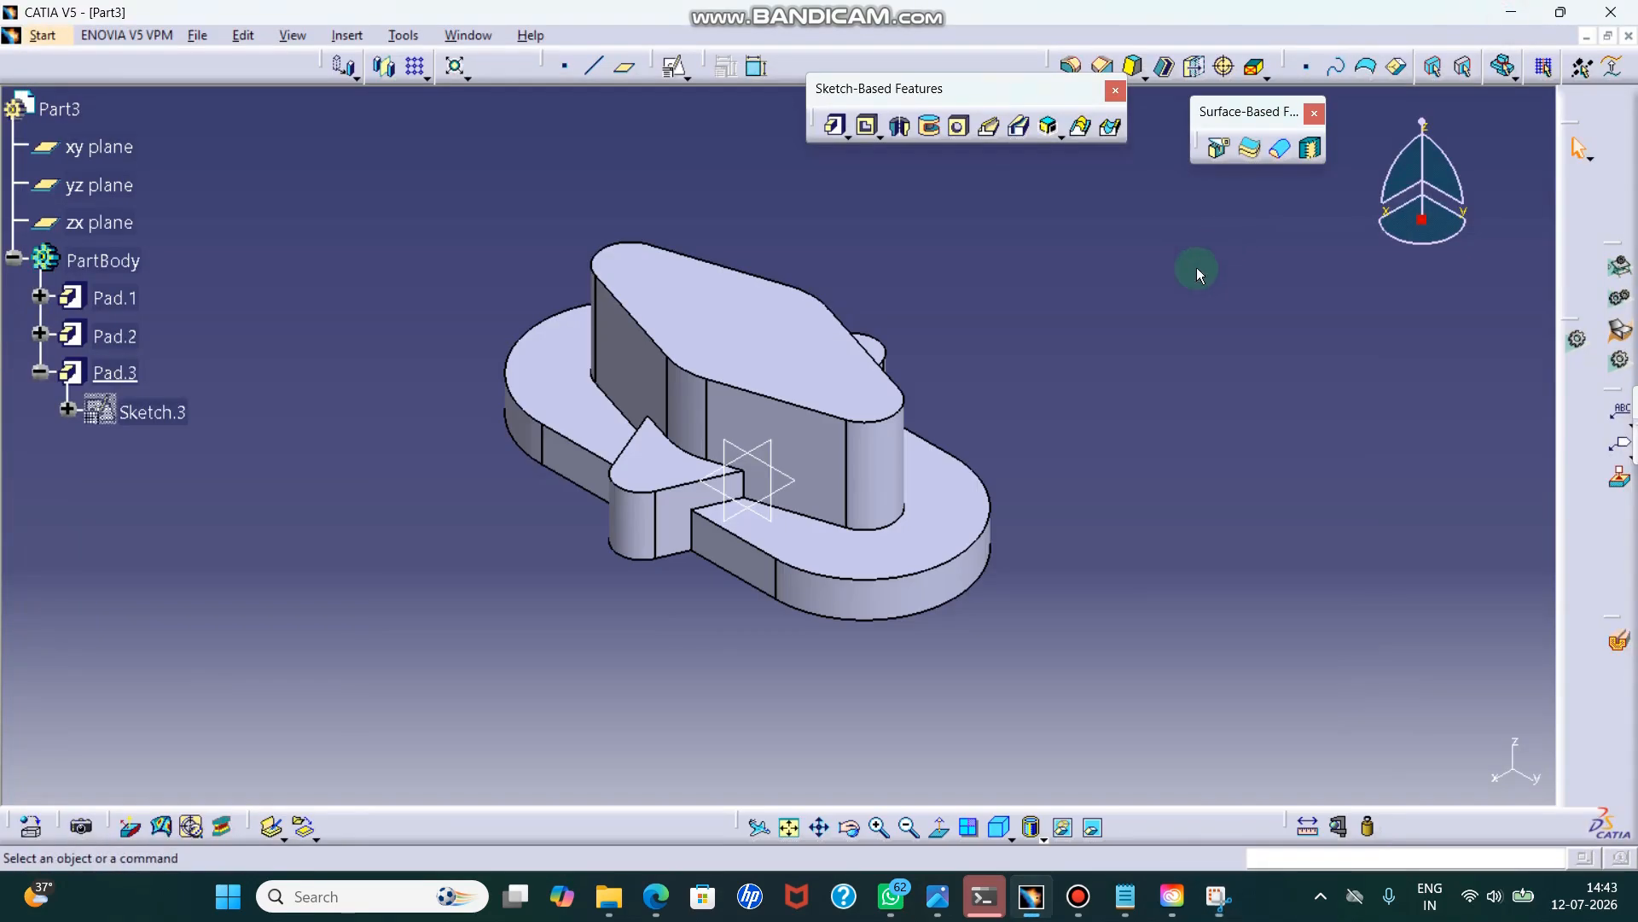
- Start a positioned sketch on the yz plane and draw a sloped line from the boss's top corner to the plate's upper outer corner
click(672, 66)
click(747, 447)
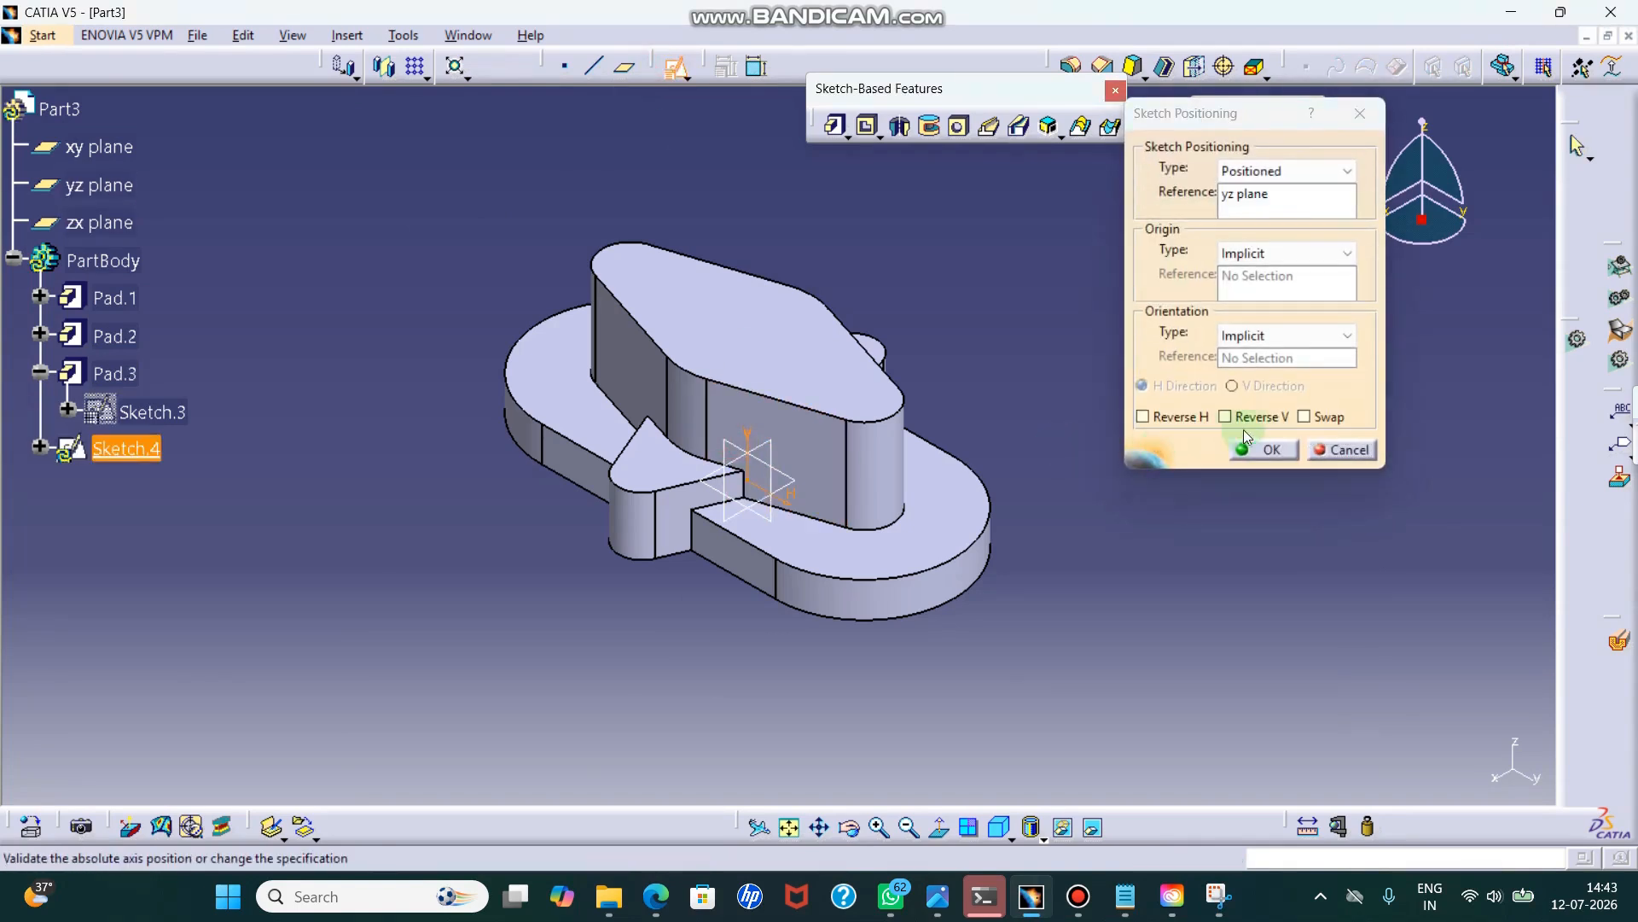
click(1263, 450)
middle_drag(1160, 422, 1011, 412)
middle_drag(977, 356, 973, 332)
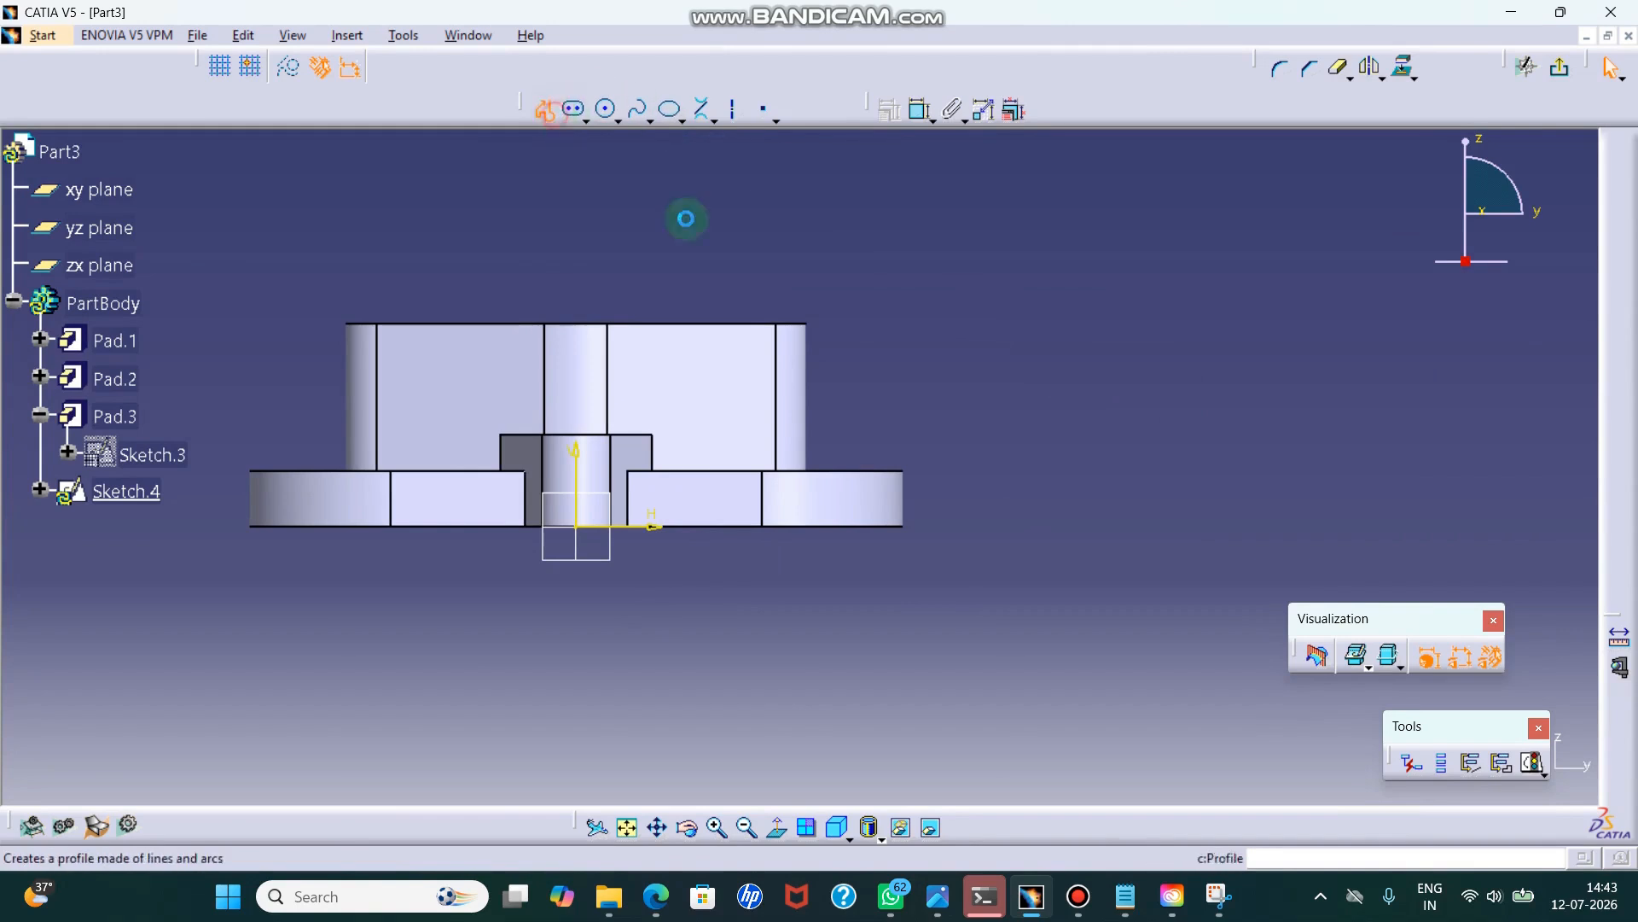
click(543, 108)
click(811, 325)
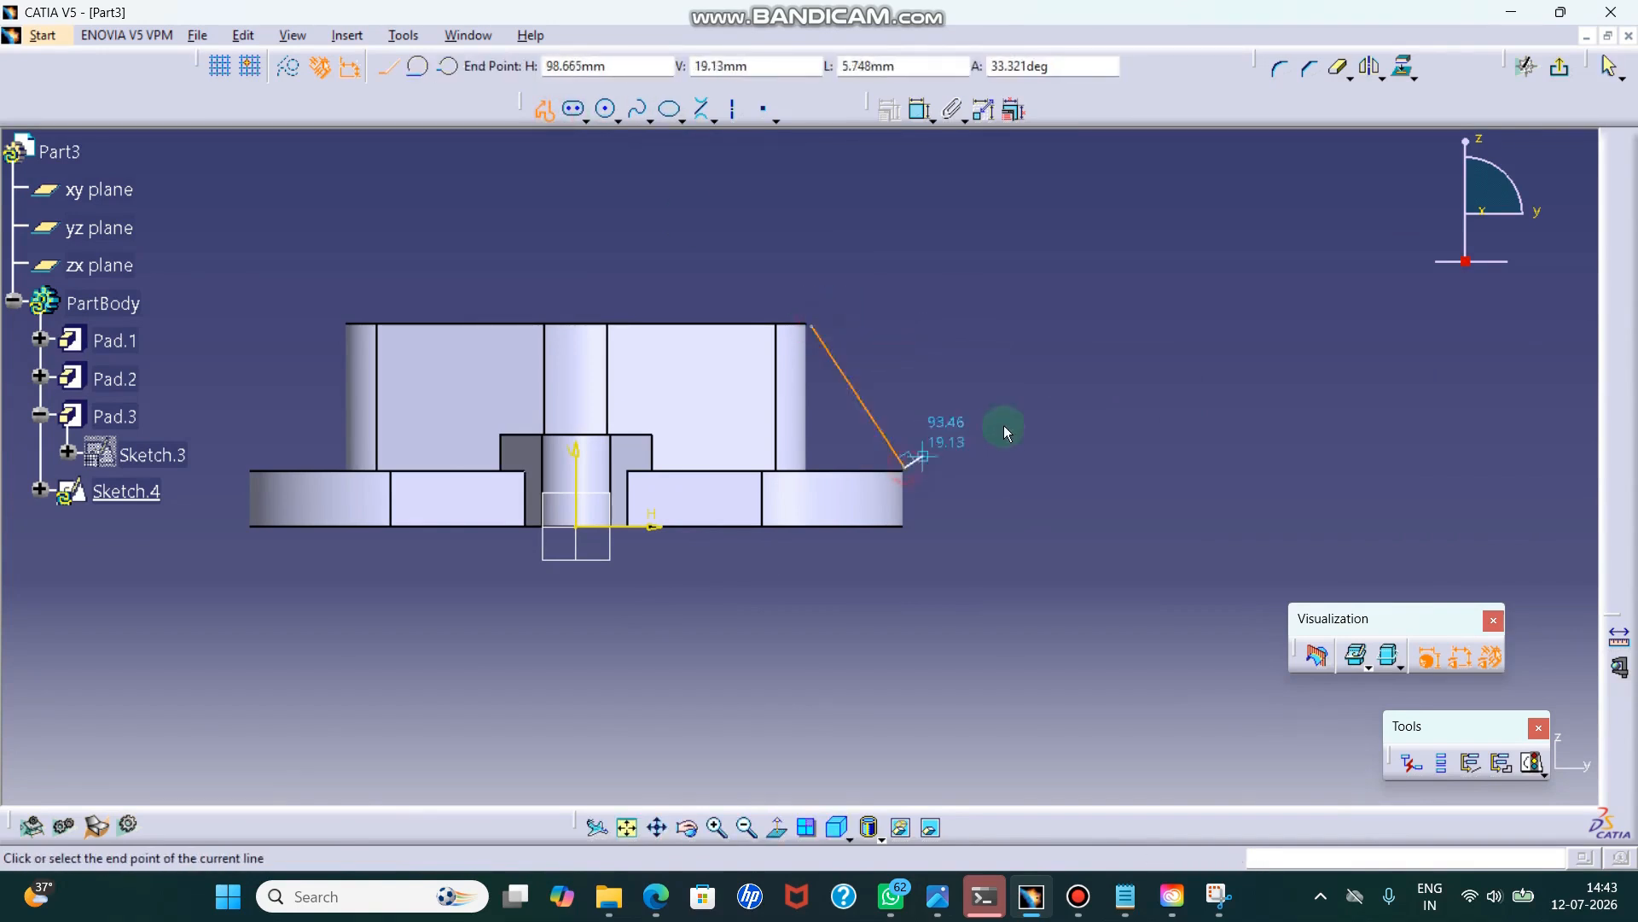
key(Escape)
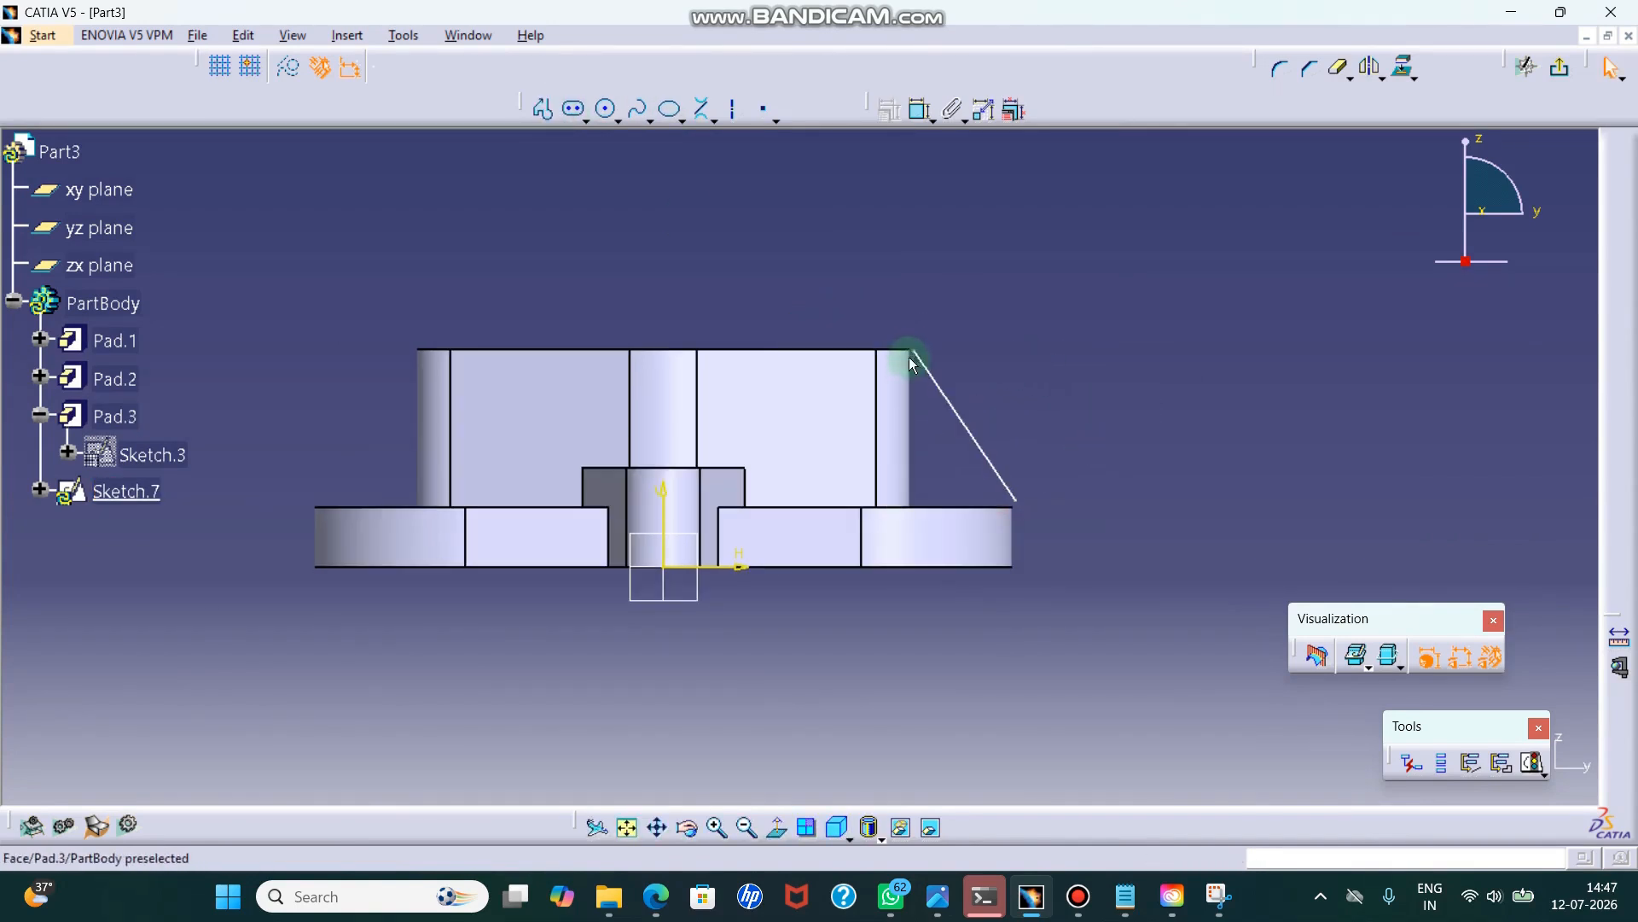
- Project the boss's short top edge into the sketch and make the sloped line's upper end coincident with the edge's outer end
ctrl+middle_drag(914, 355, 958, 286)
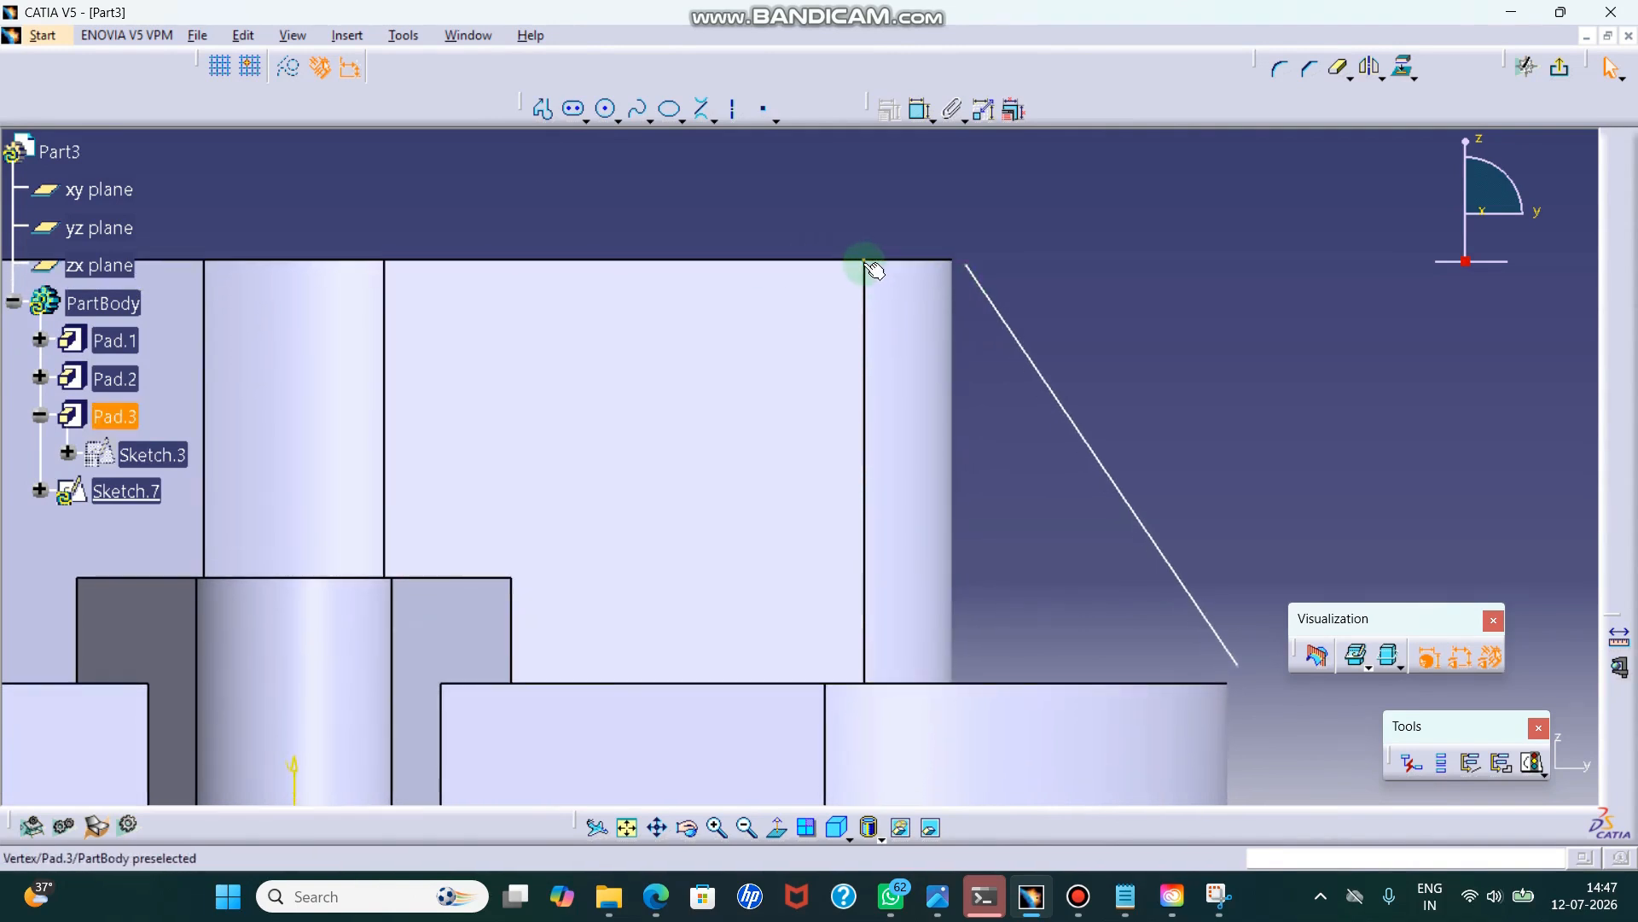
middle_drag(928, 302, 898, 305)
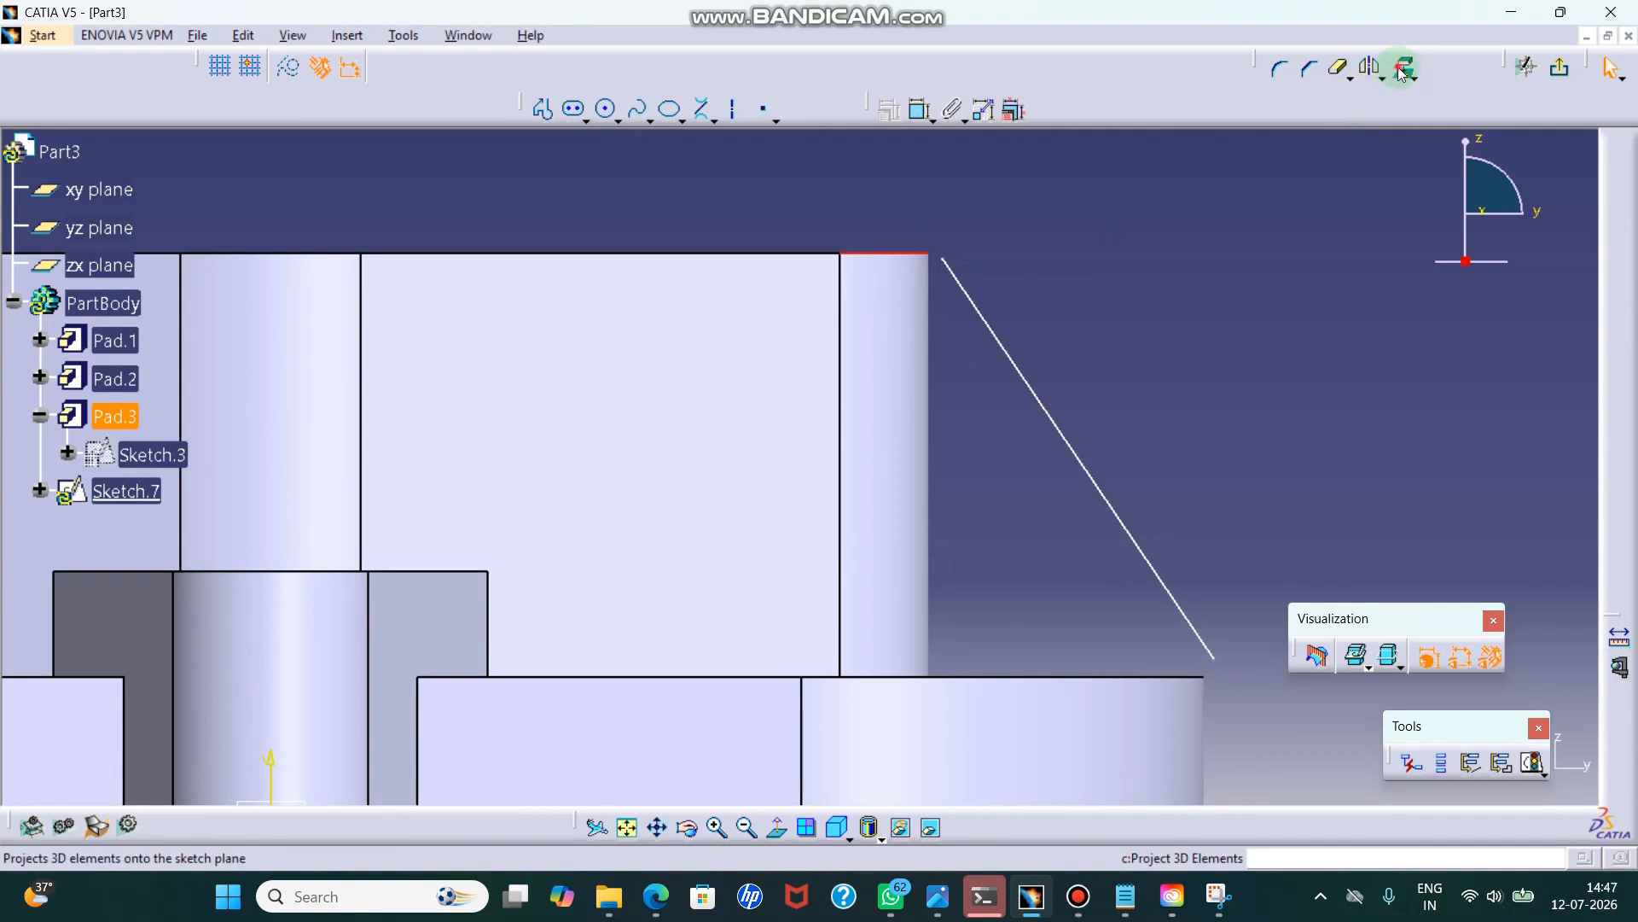
click(1399, 70)
click(1238, 318)
middle_drag(1235, 318, 1222, 295)
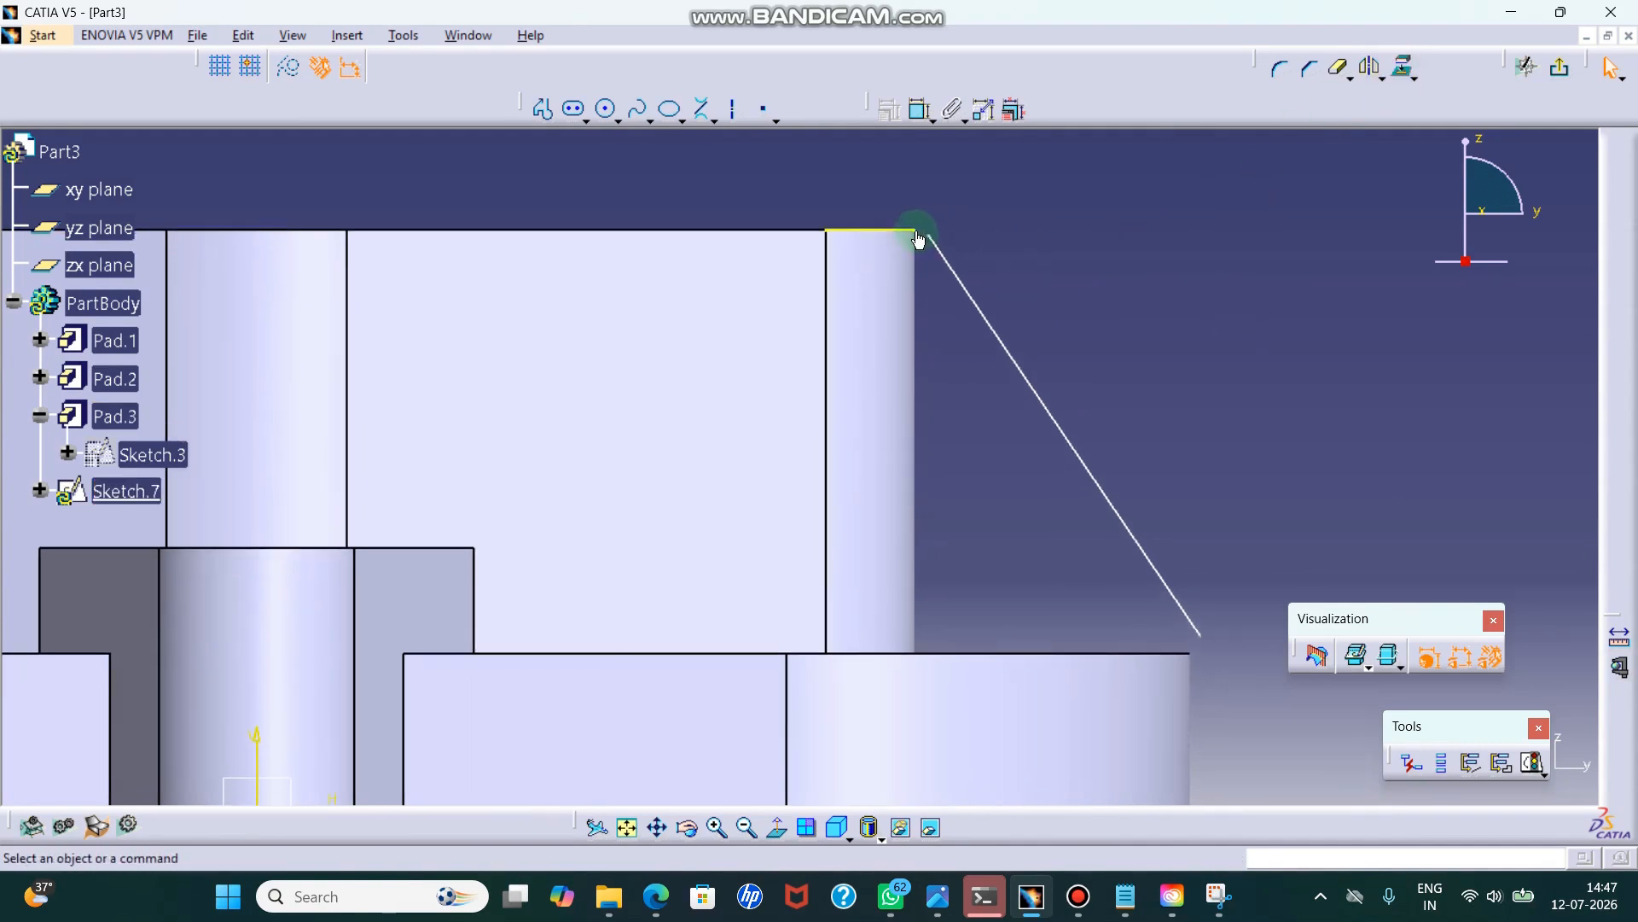
click(920, 111)
right_click(1063, 179)
click(1223, 335)
middle_drag(1223, 335, 1210, 286)
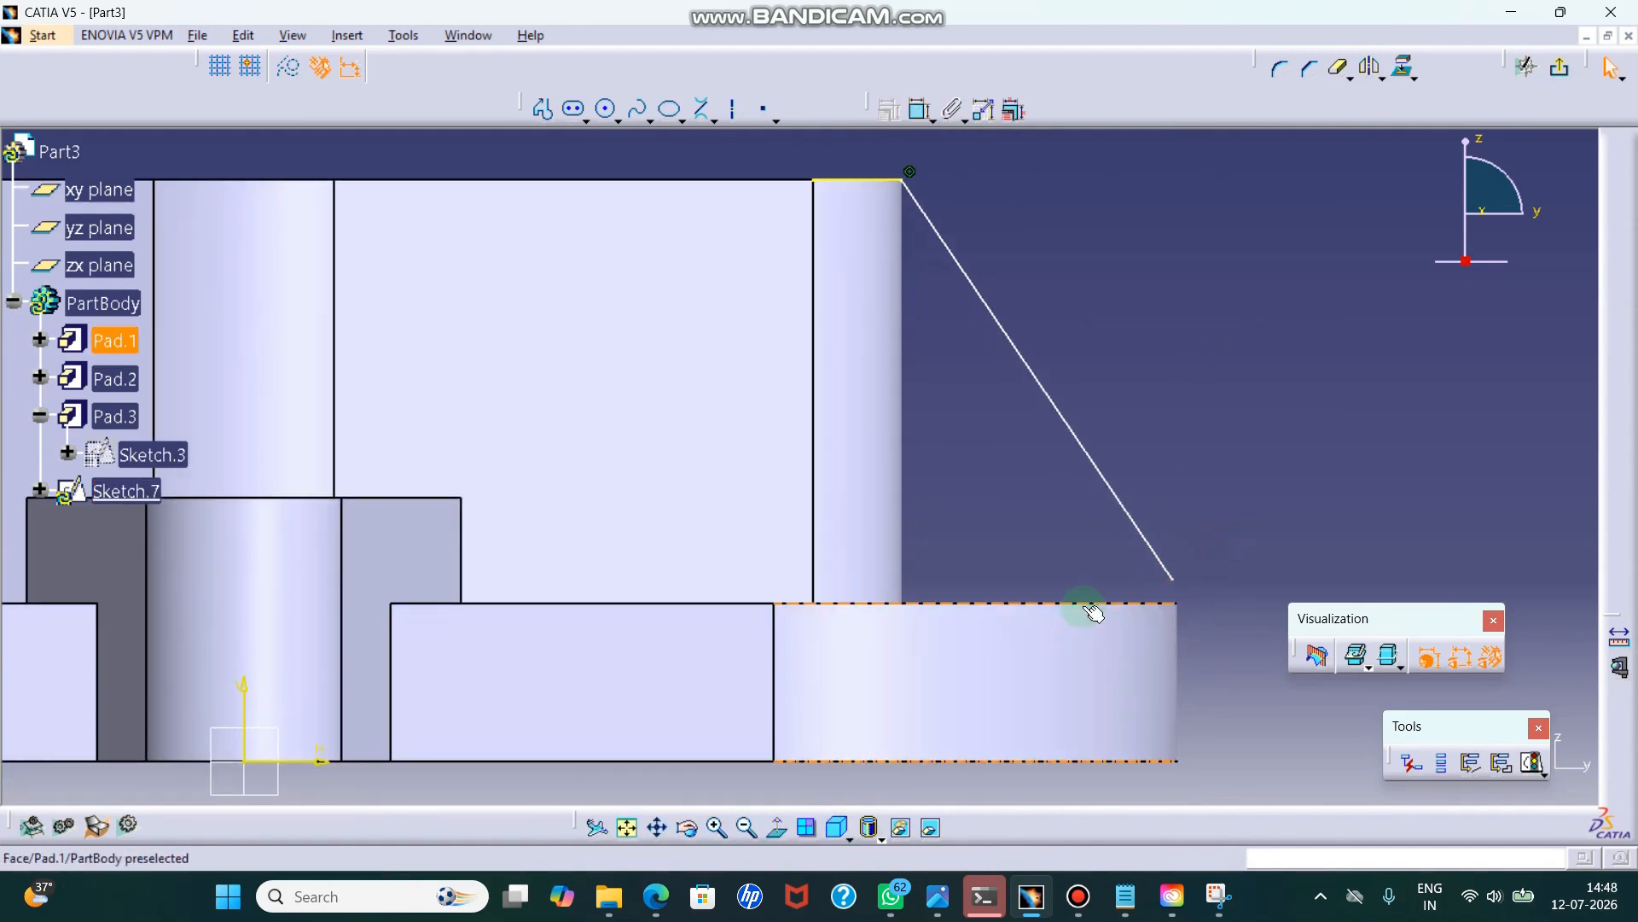
- Project the base plate's rounded-end top edge and make the sloped line's lower end coincident with the edge's outer end
click(1407, 73)
click(1405, 72)
click(1212, 390)
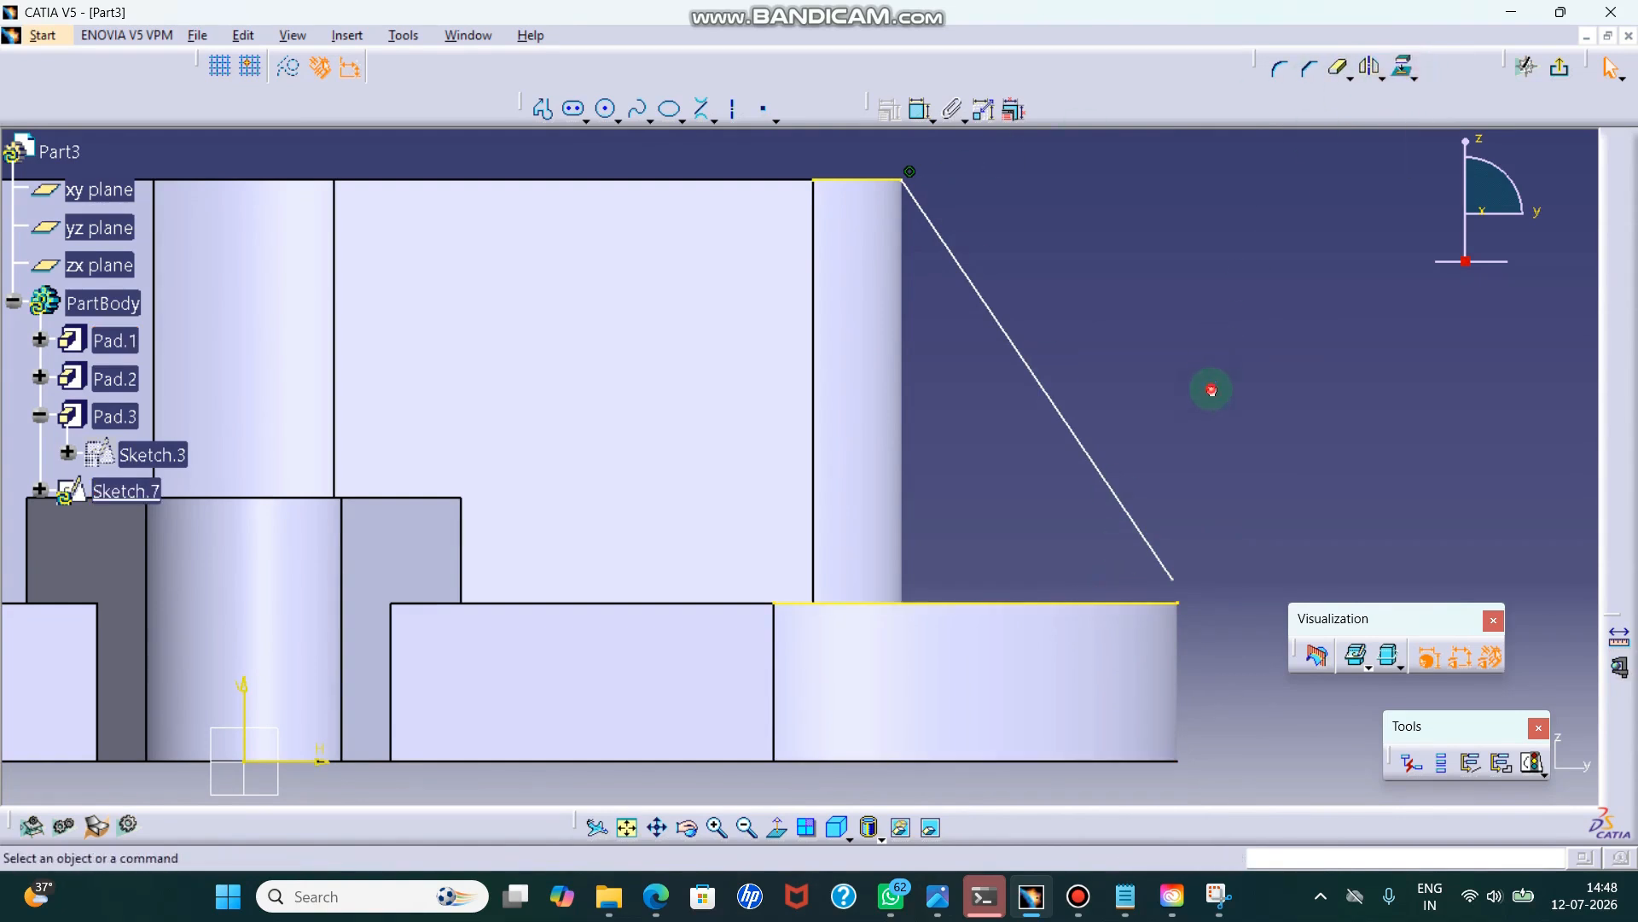
click(1177, 604)
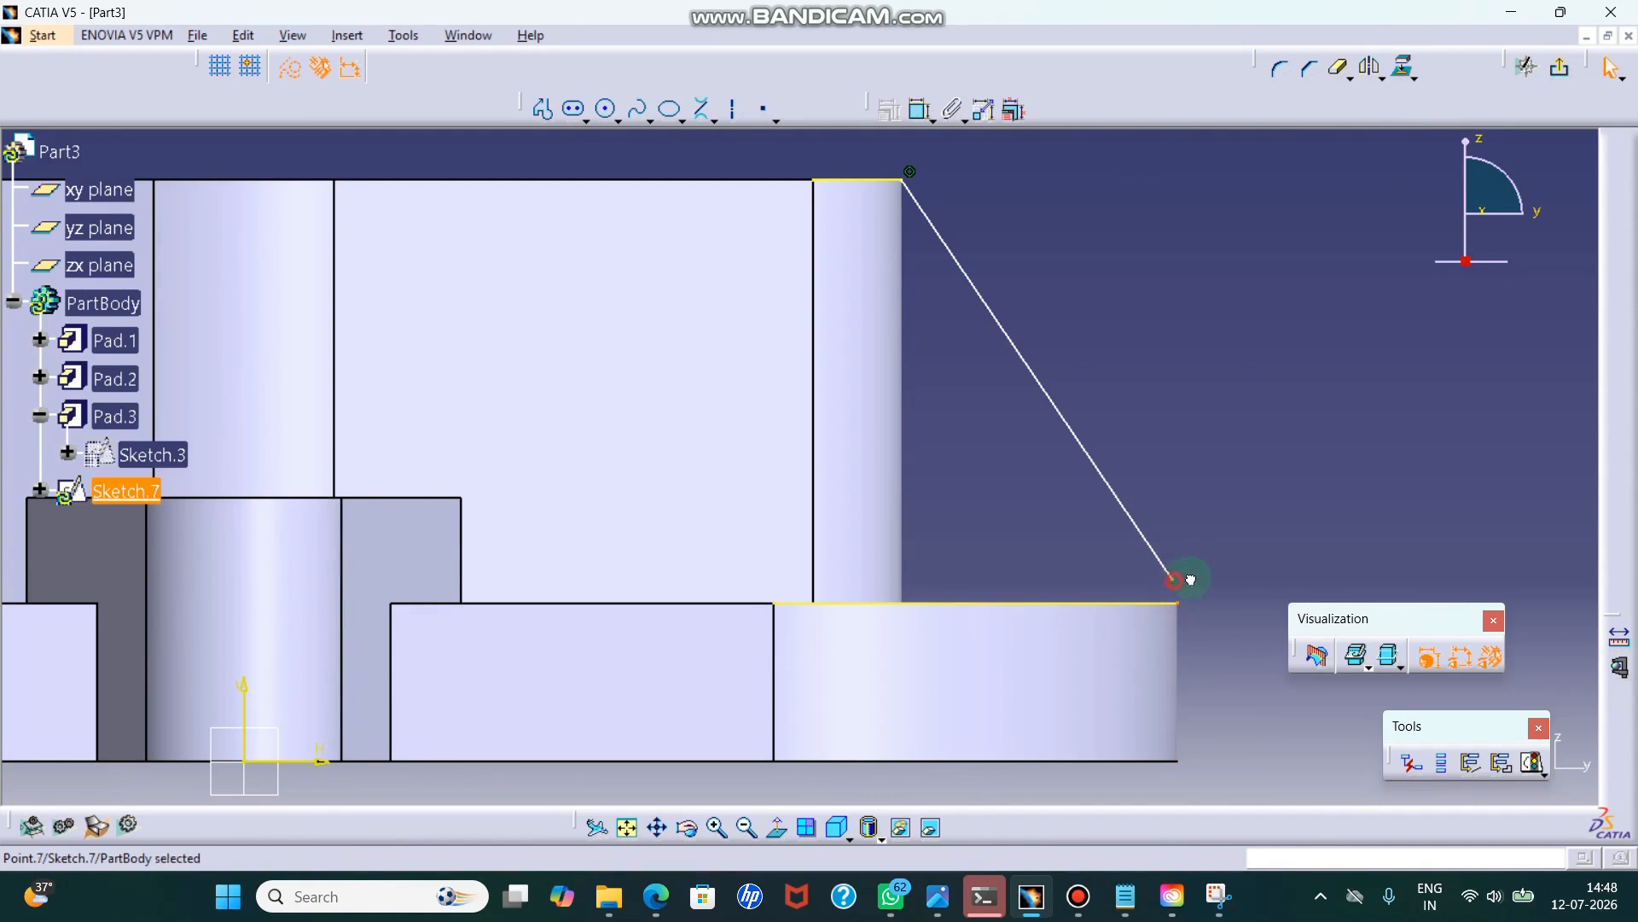
click(919, 109)
right_click(1212, 243)
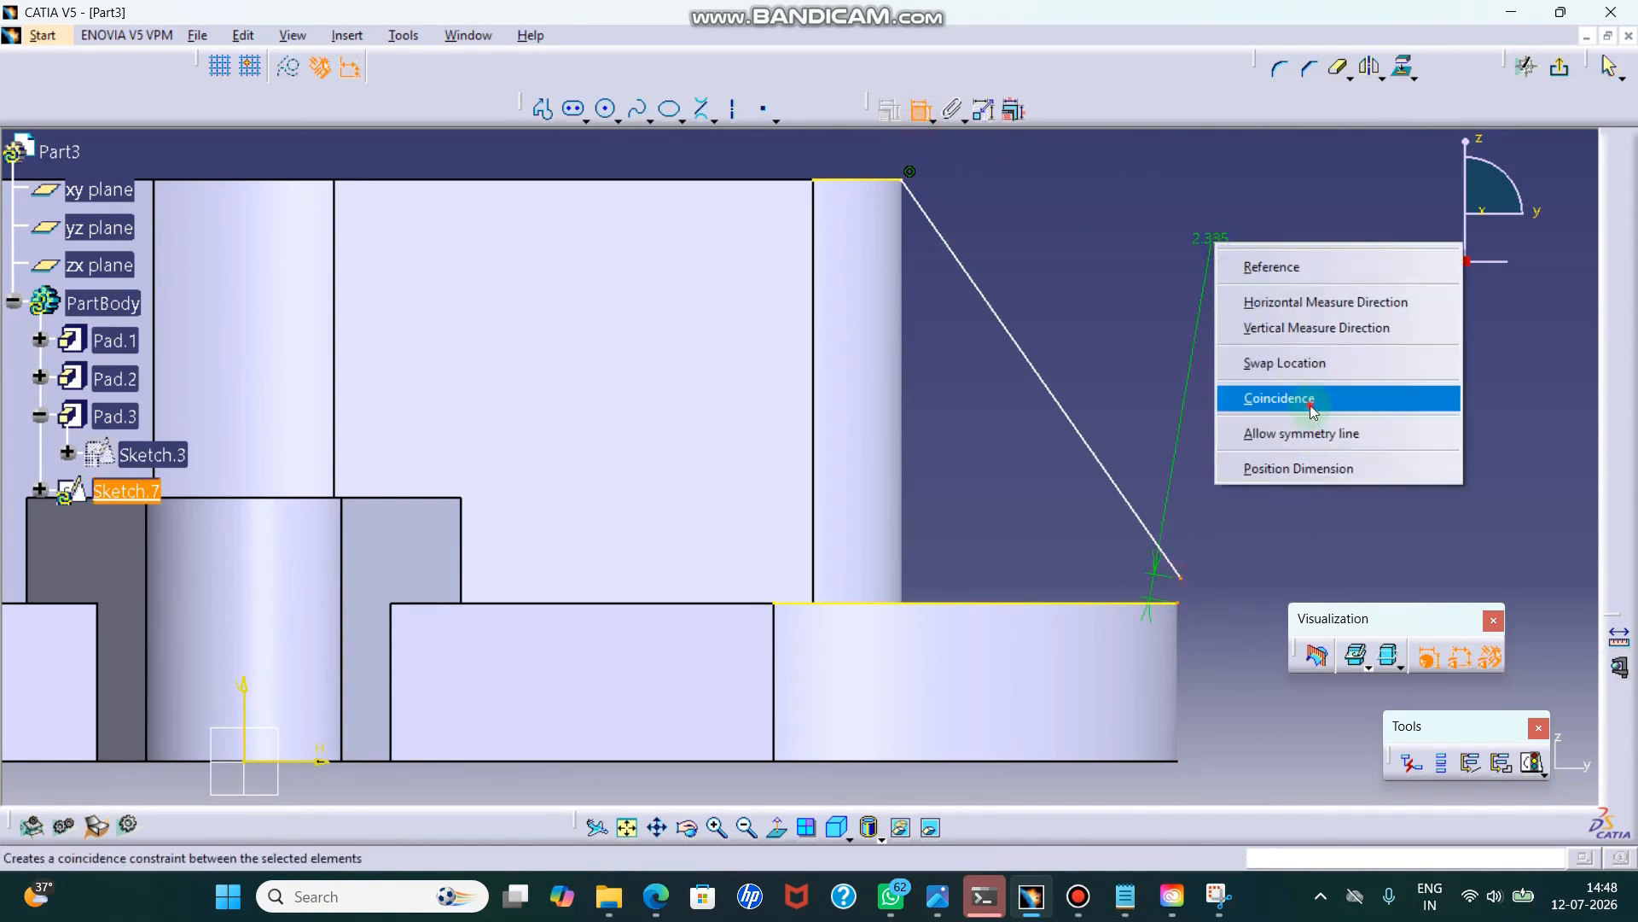
click(1312, 397)
scroll(1201, 396, down, 2)
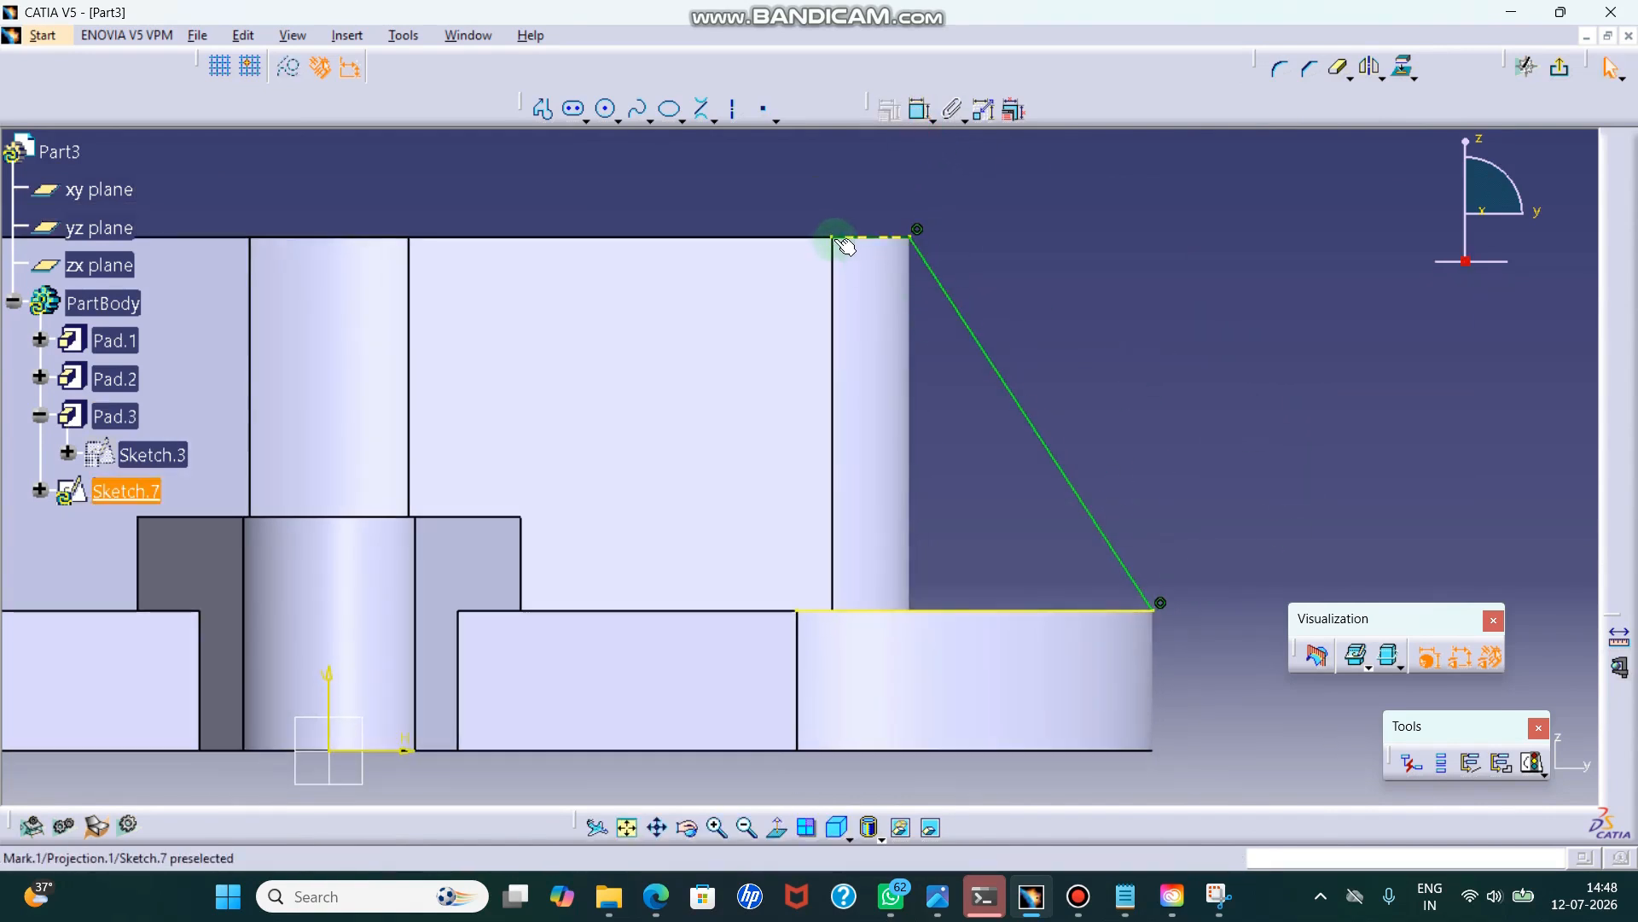
- Draw a vertical line from the sloped line's upper end down to the projected plate edge
click(542, 109)
click(914, 232)
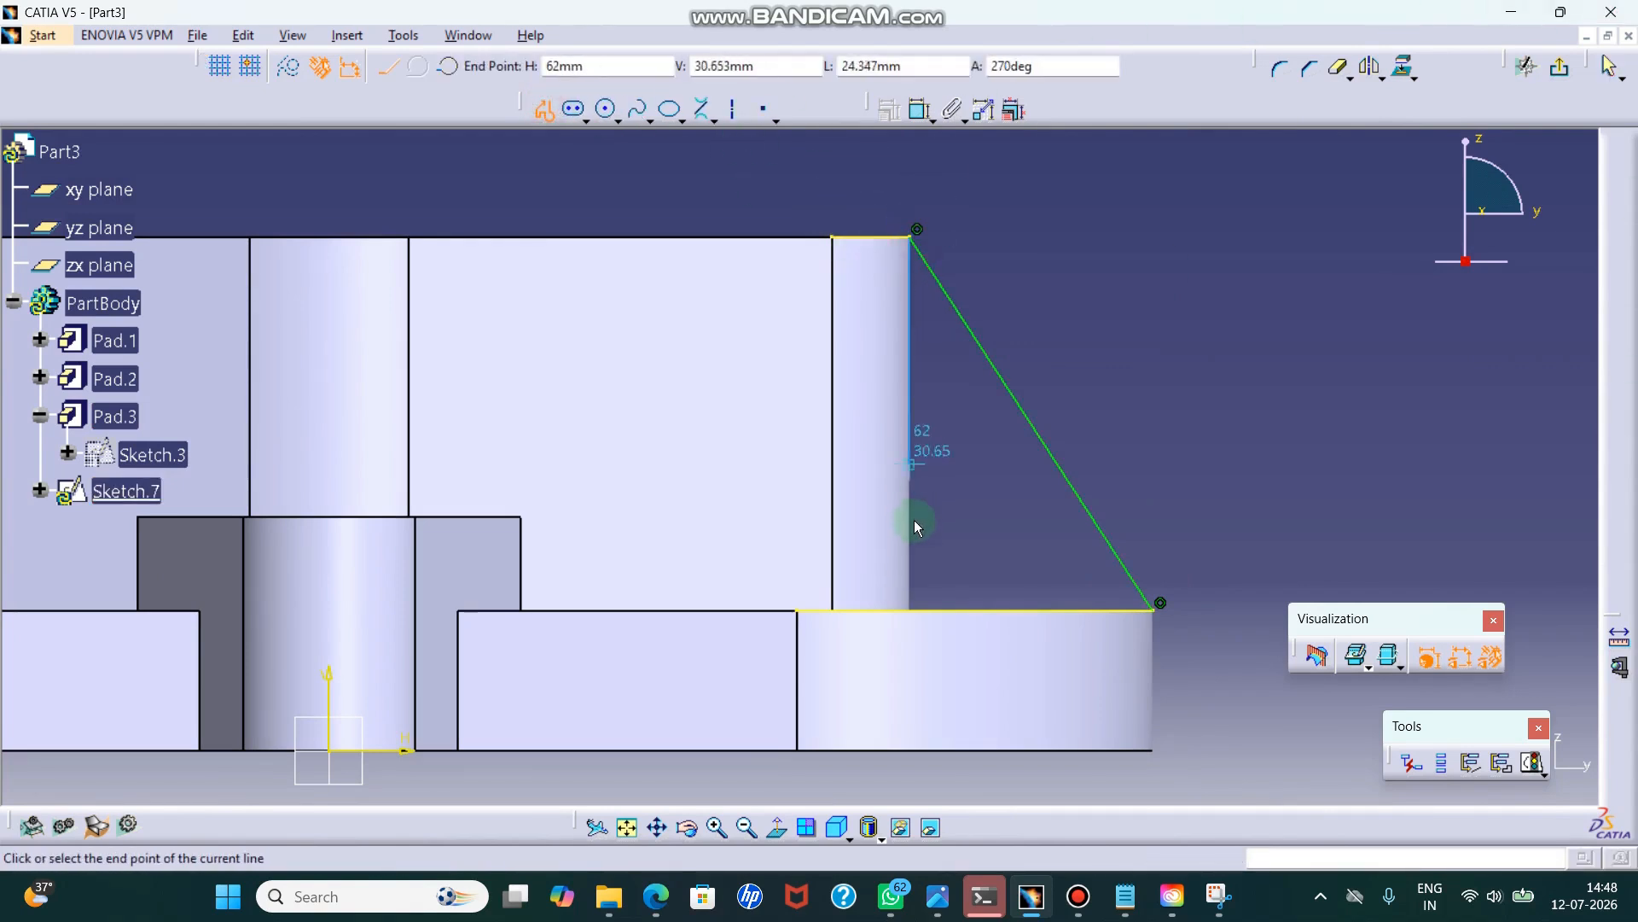
click(910, 612)
key(Escape)
- Try to remove the surplus projected boss and plate edges with Quick Trim
click(1340, 70)
click(861, 237)
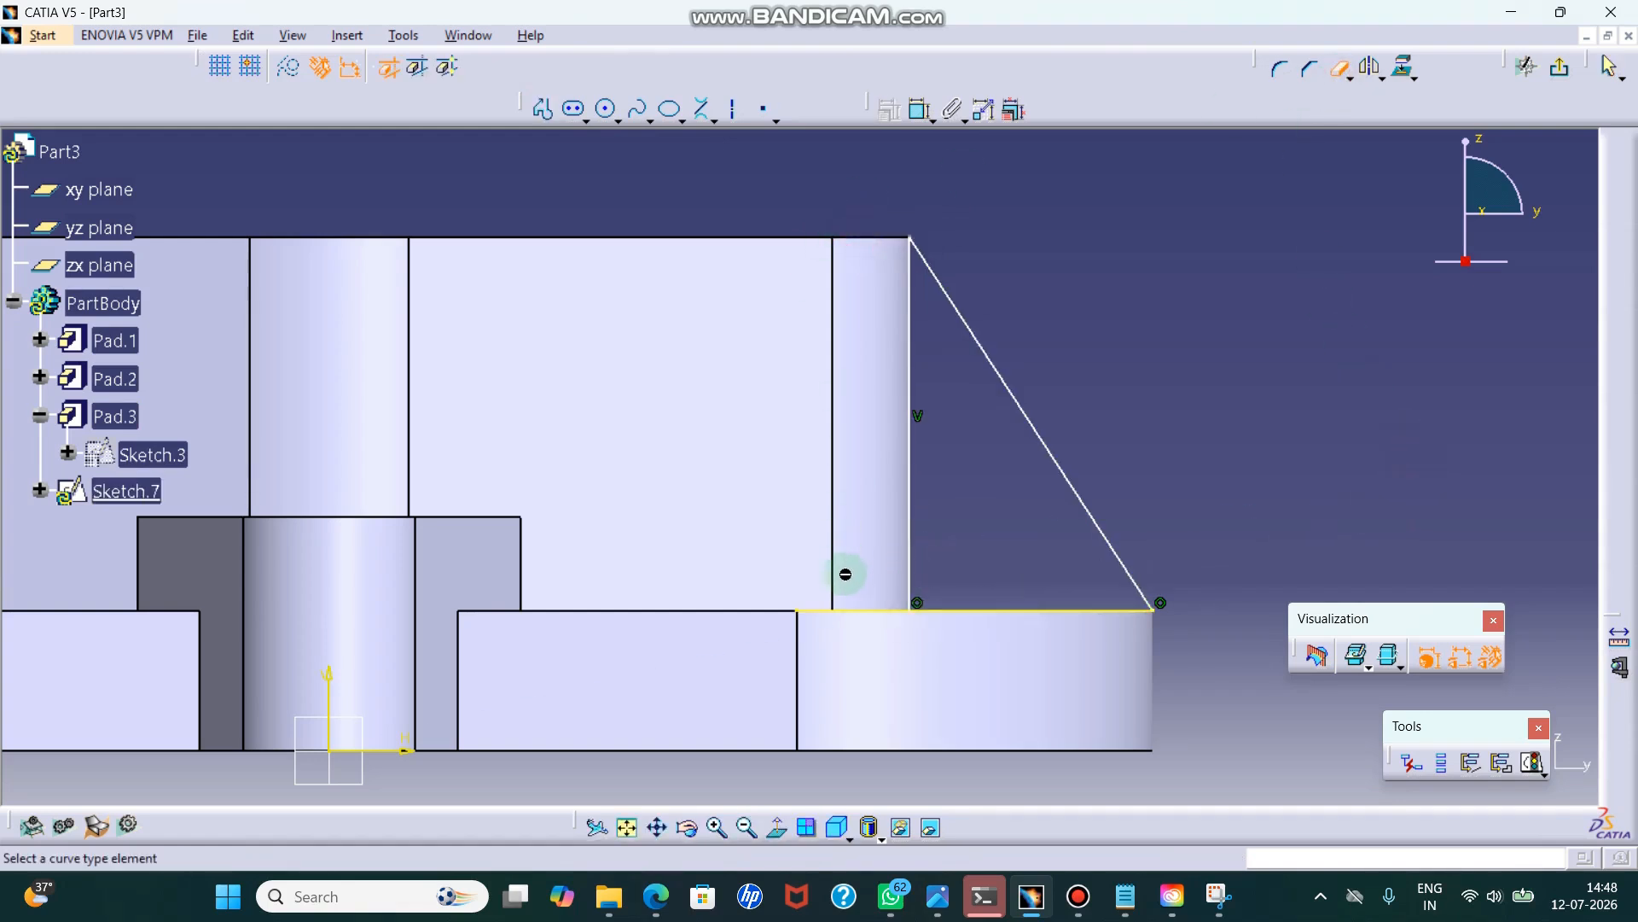
click(860, 612)
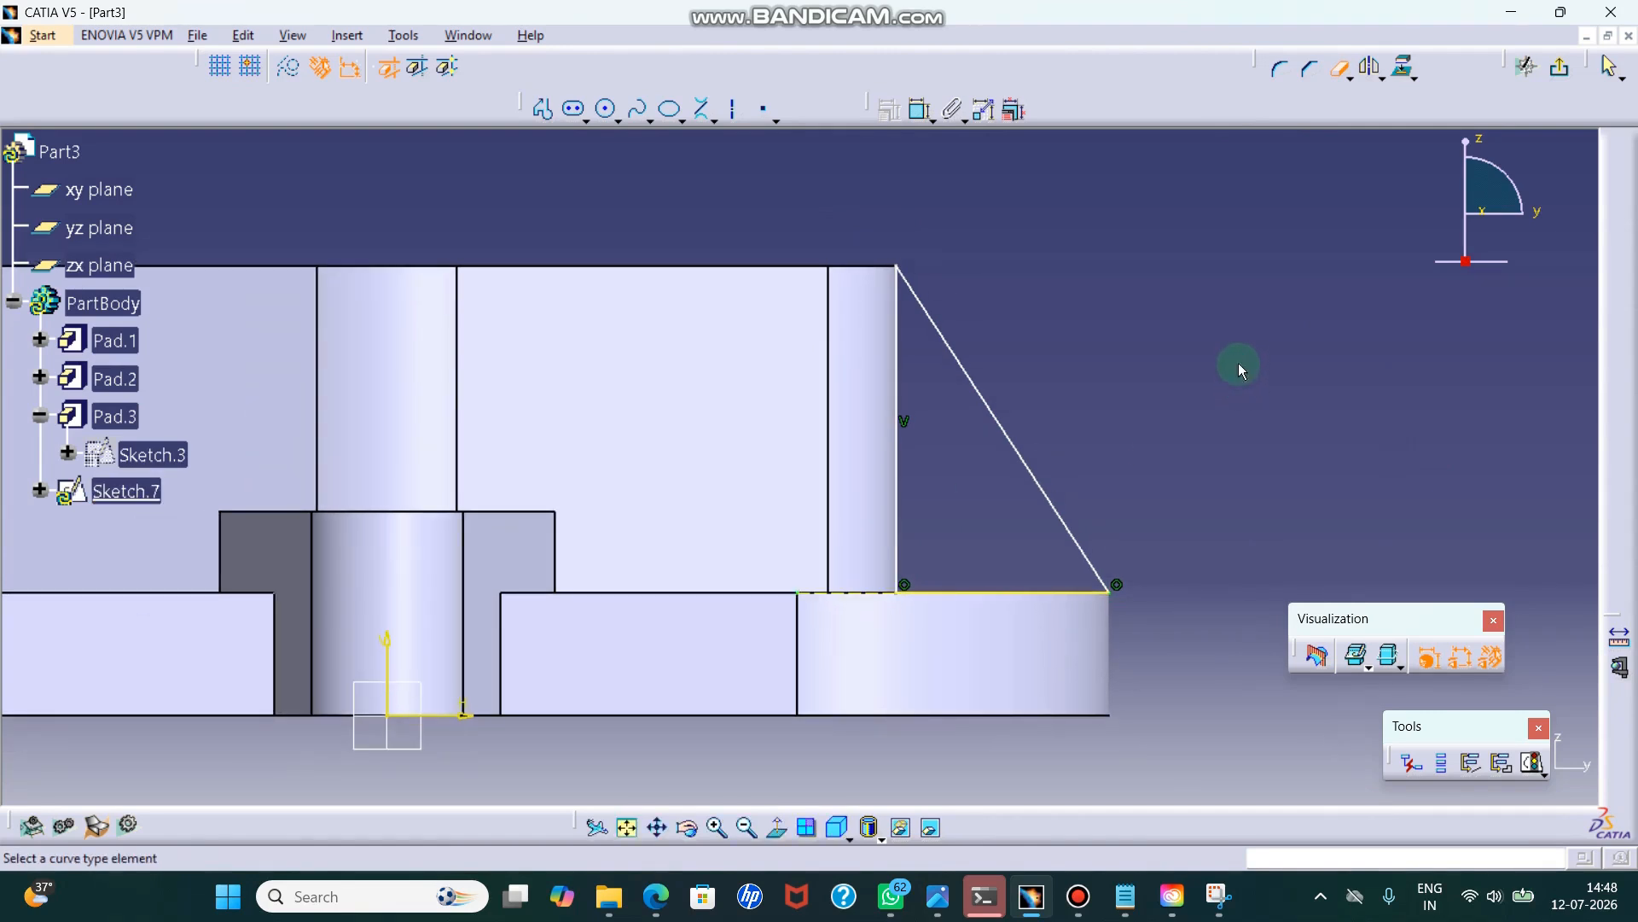
key(Escape)
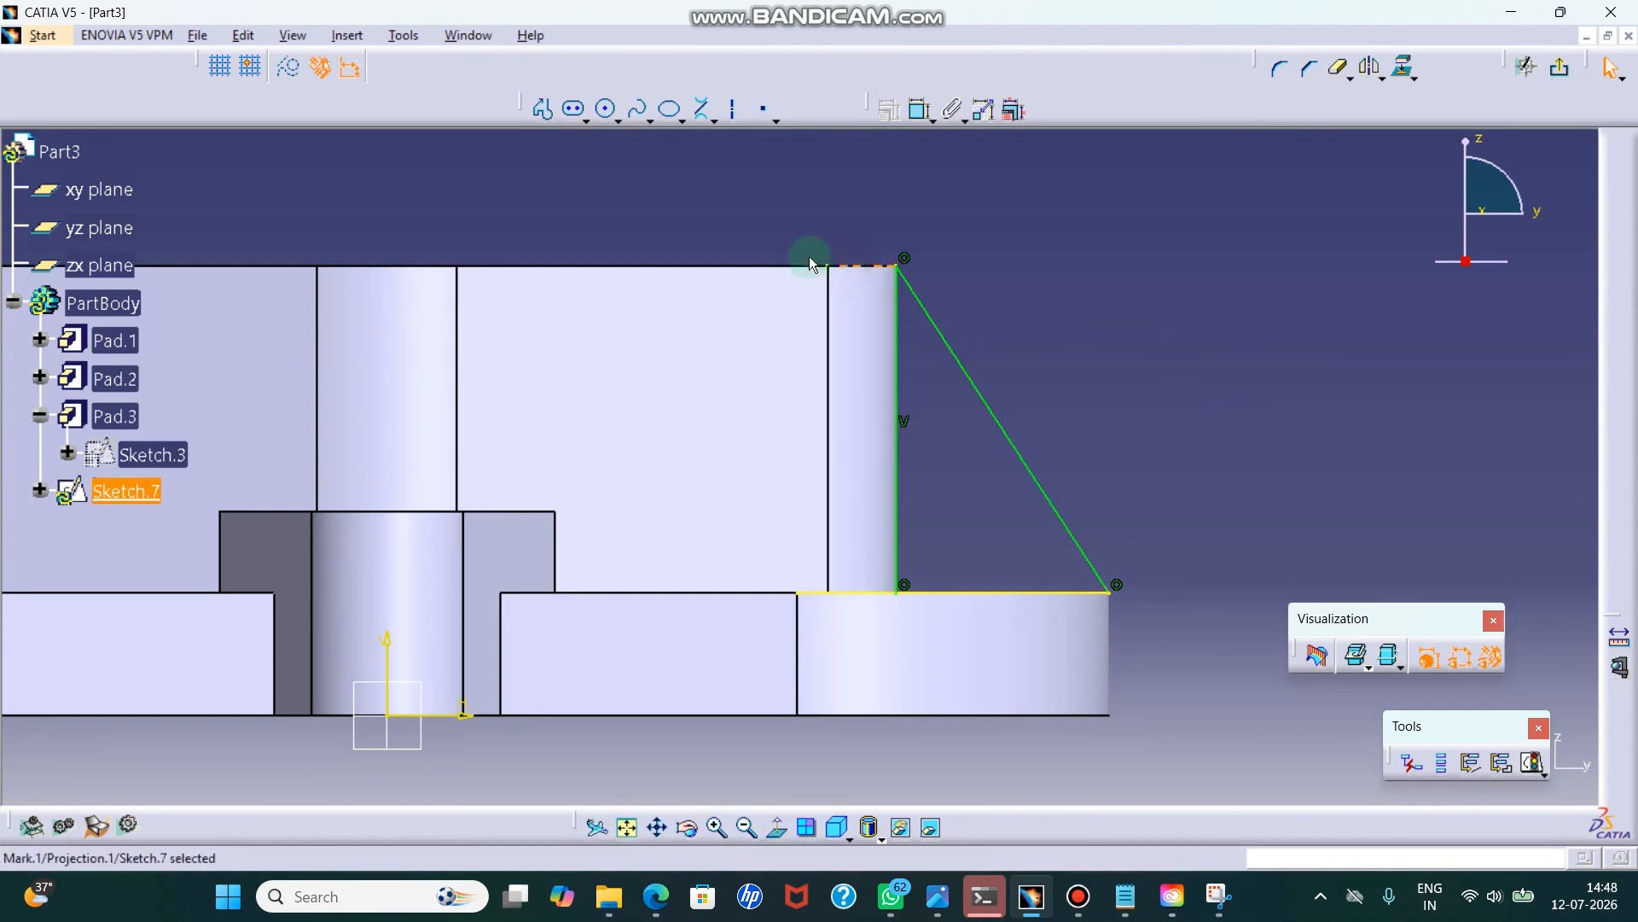
- Convert the projected boss edge and the projected plate edge to construction elements
click(343, 75)
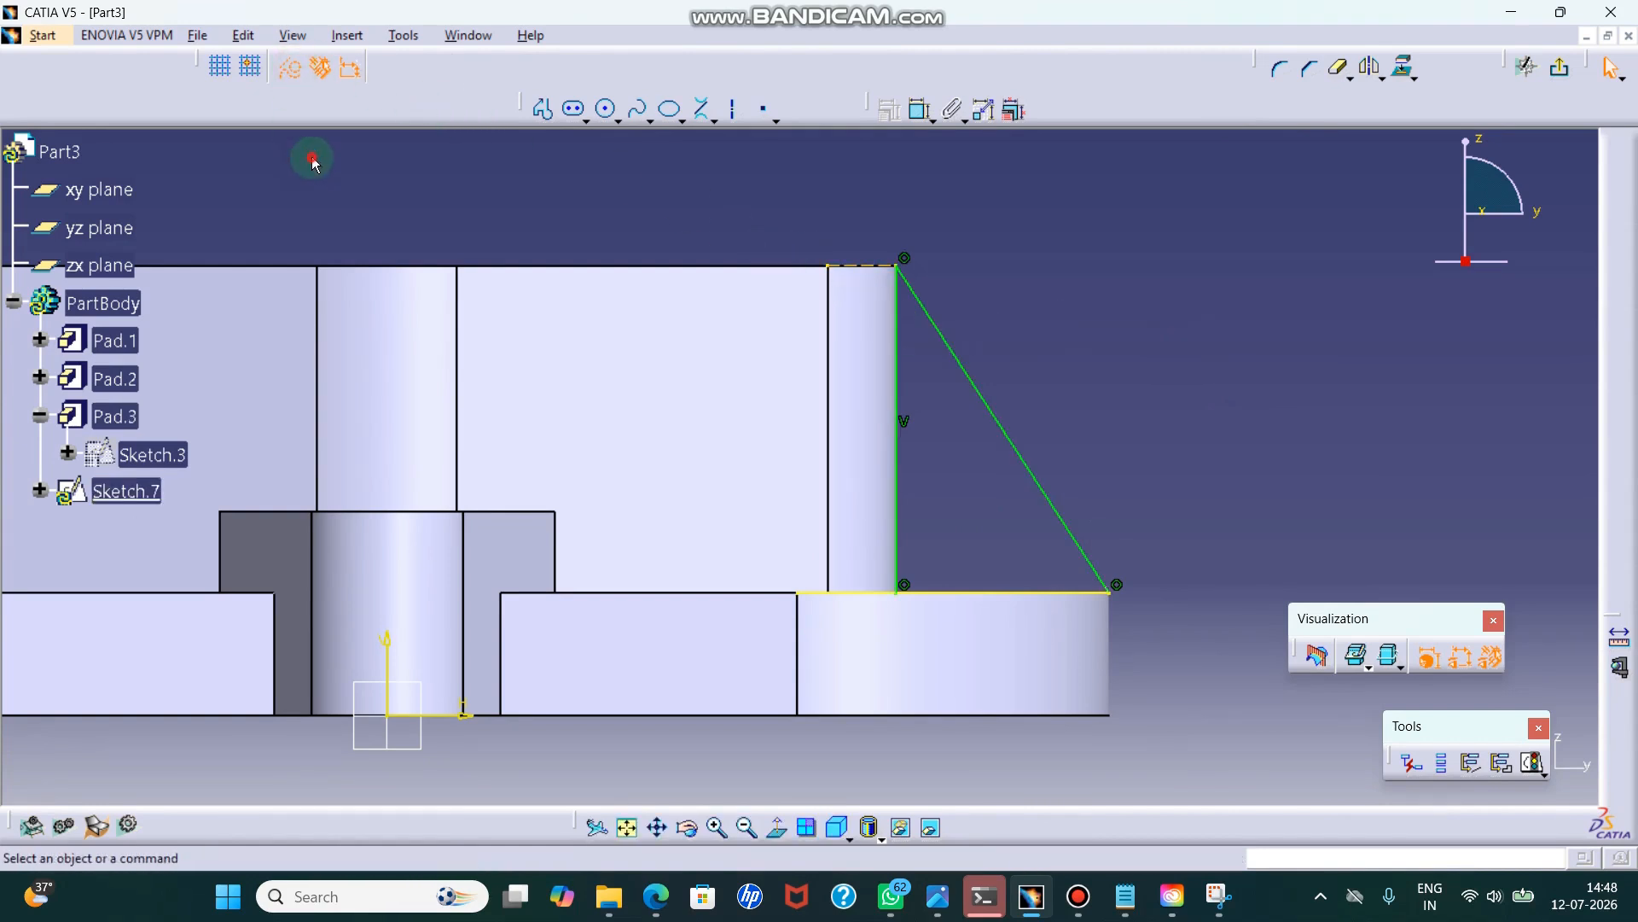
click(860, 586)
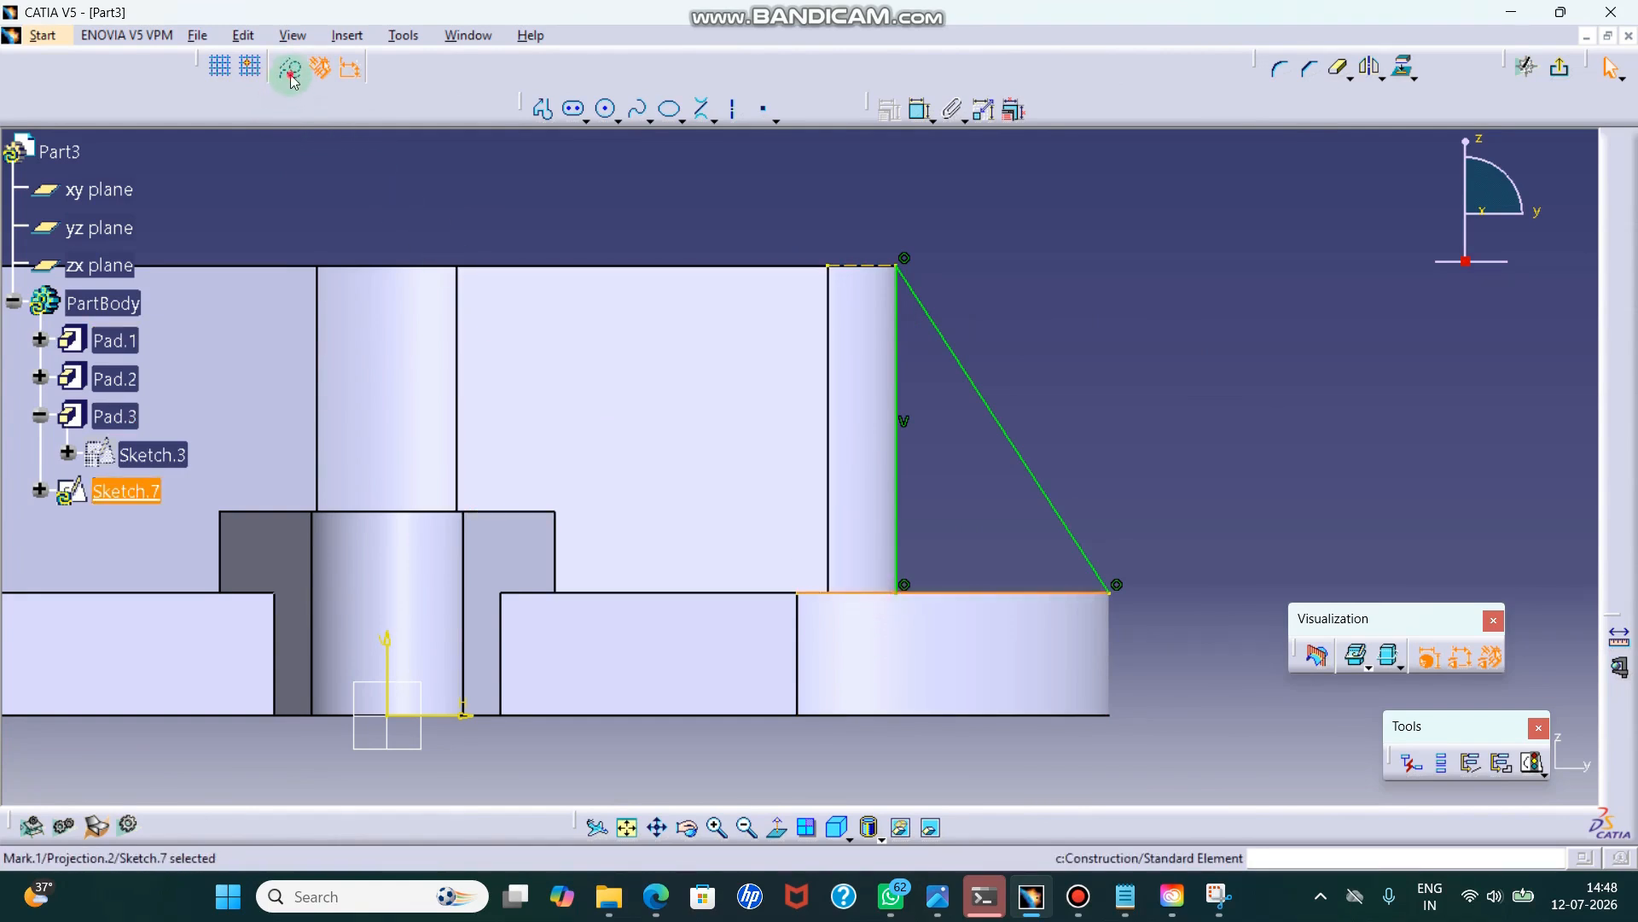
click(1290, 318)
- Close the triangular rib profile with a horizontal line along the plate's top edge and exit the sketch
click(719, 110)
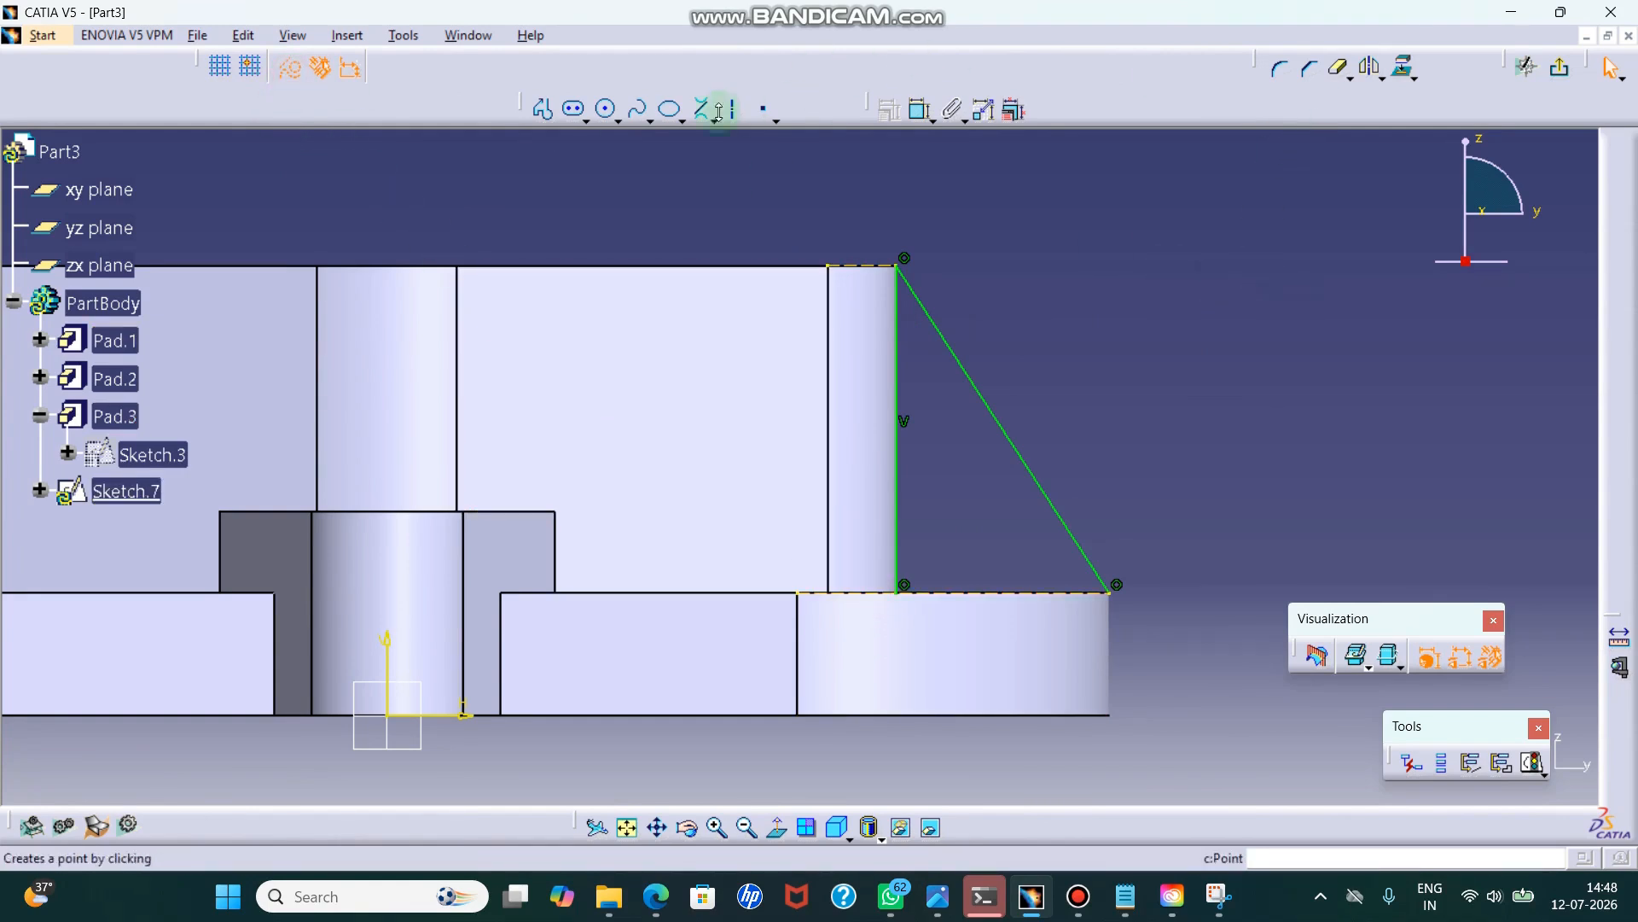
click(544, 113)
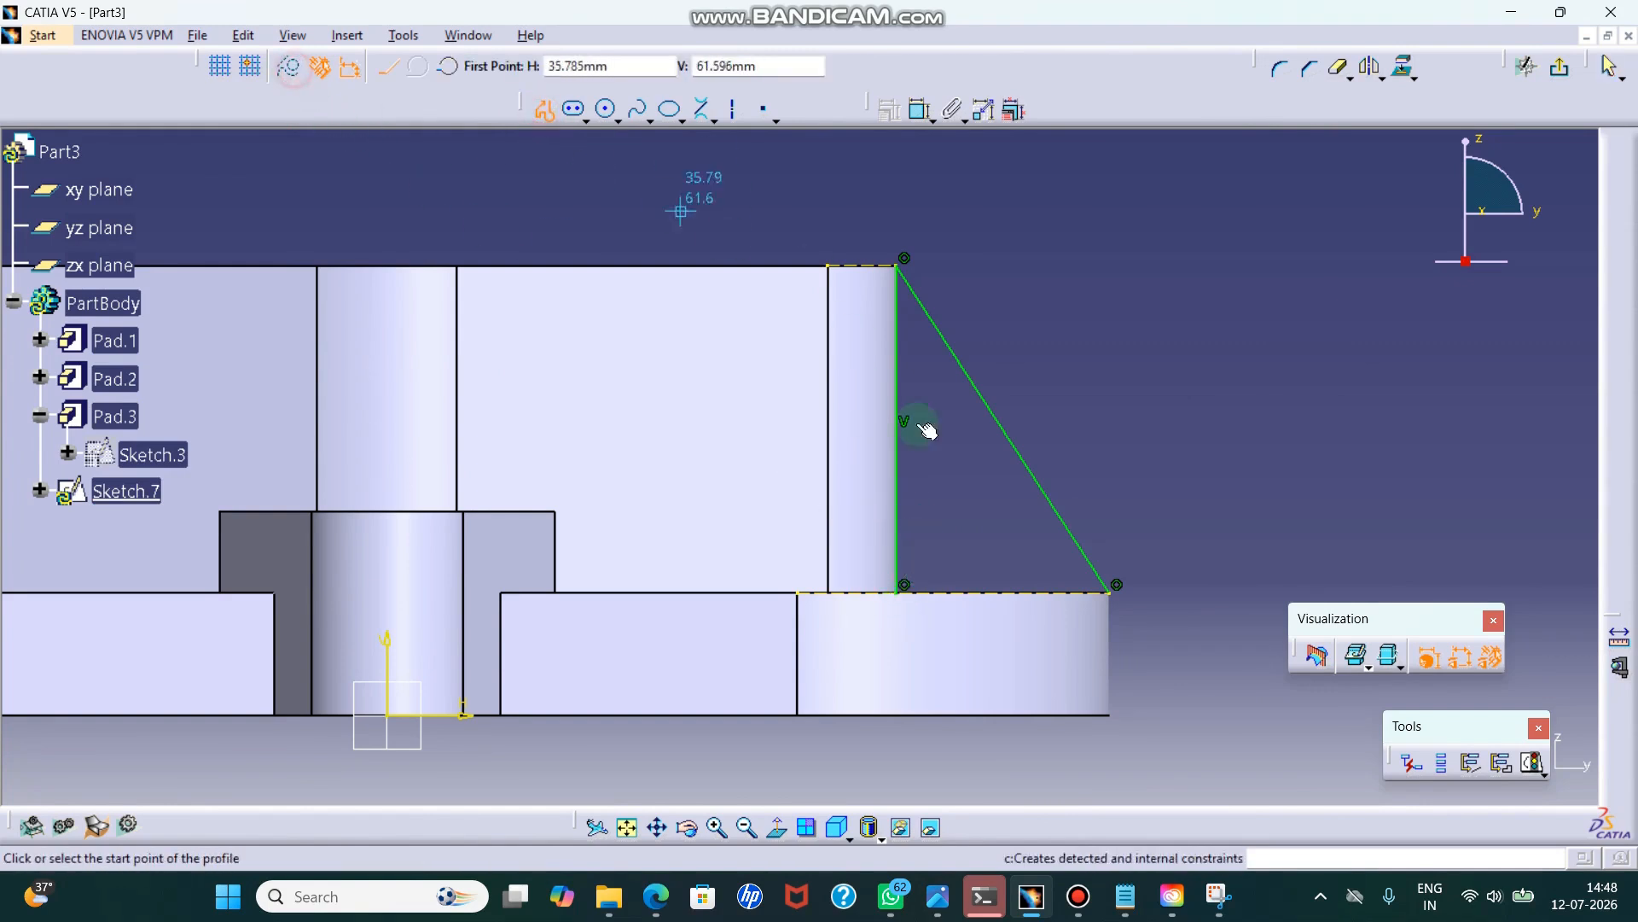
click(895, 600)
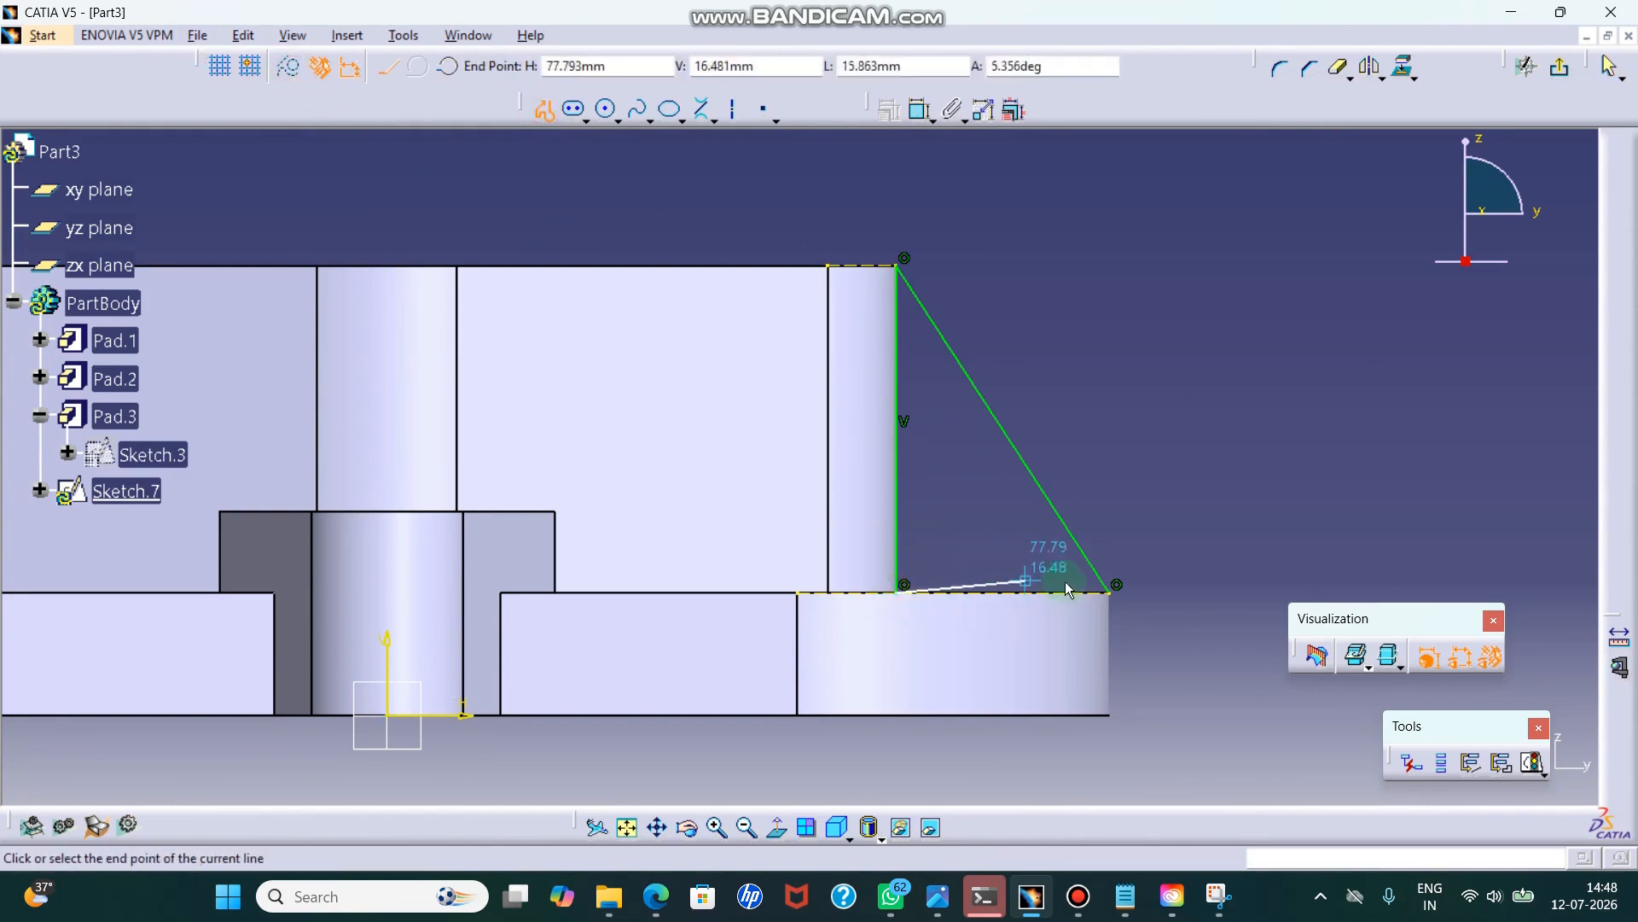
click(1116, 587)
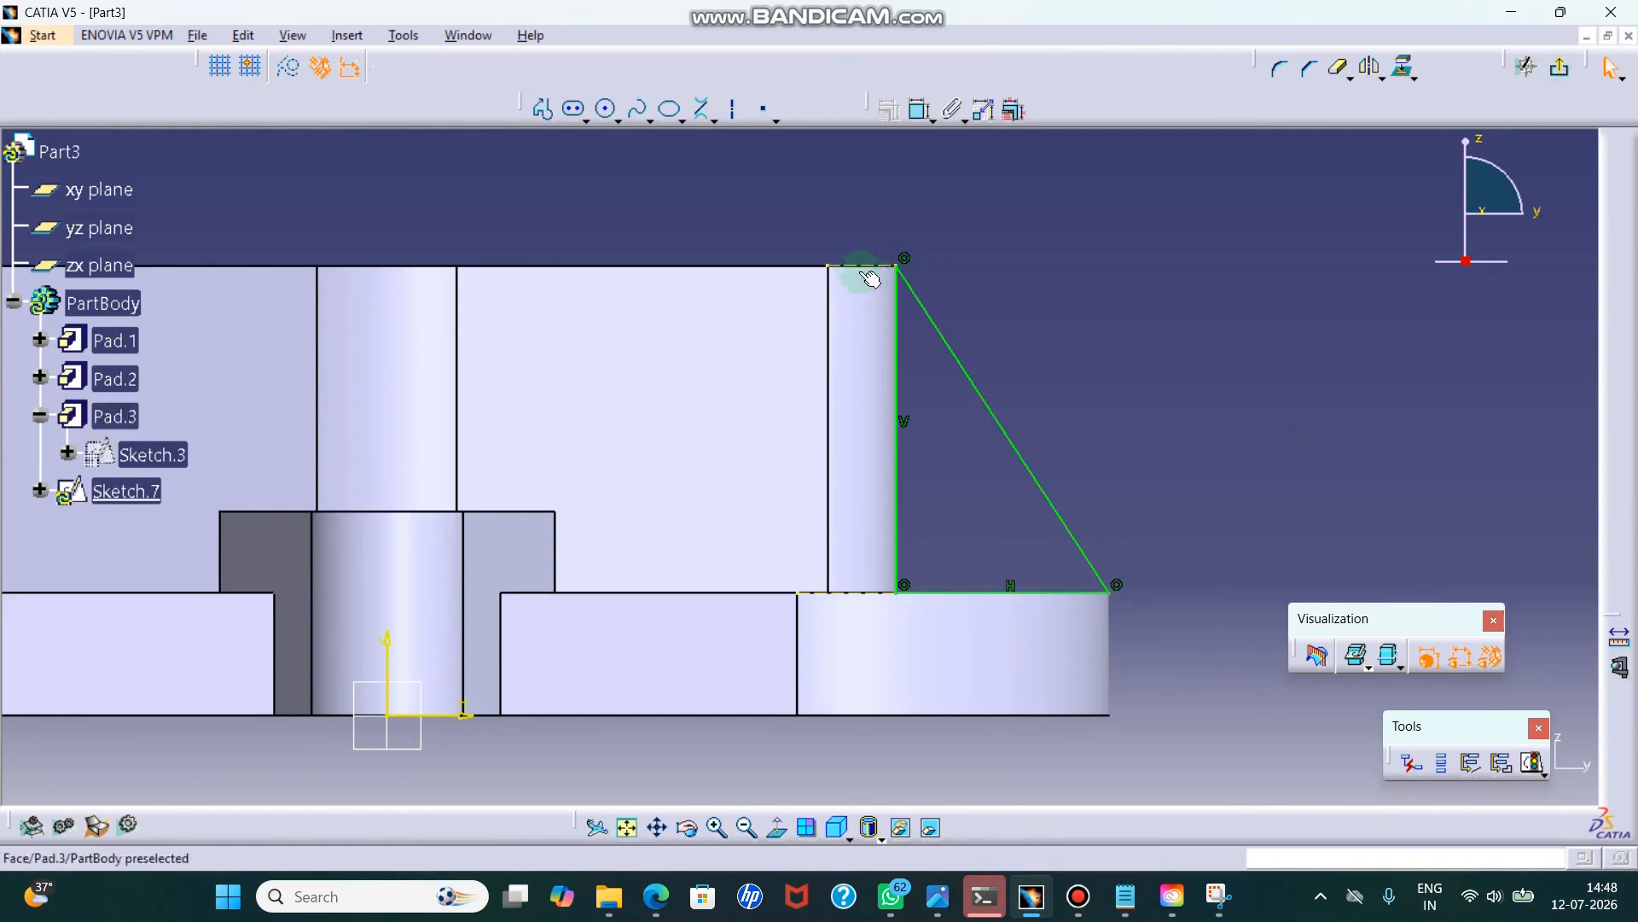
click(1560, 68)
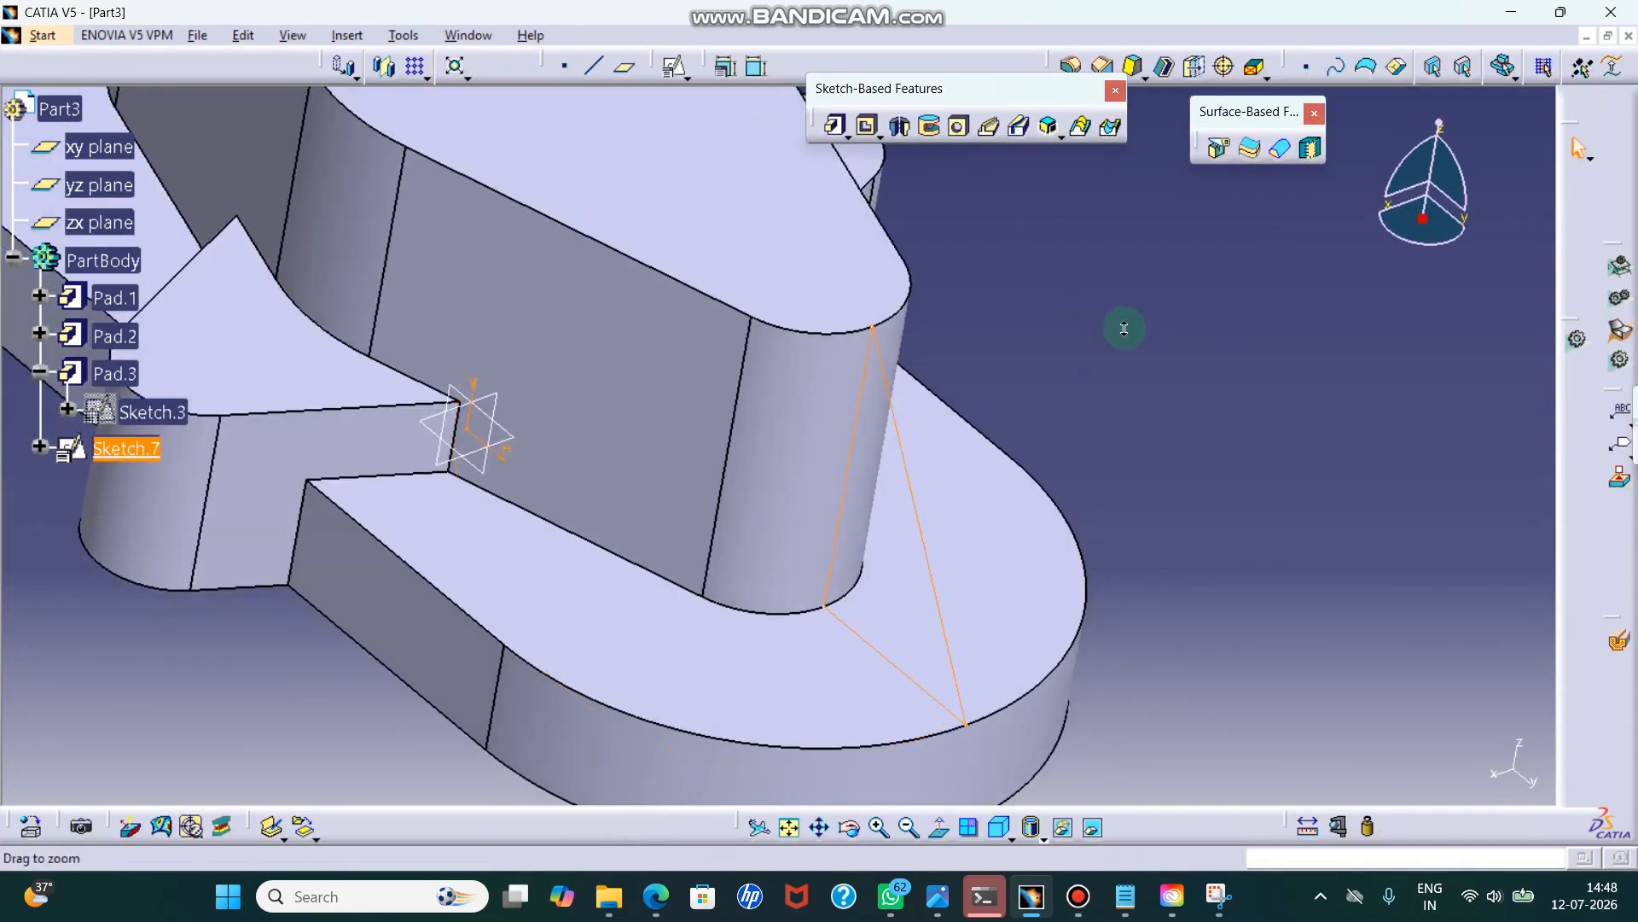
- Pad the triangular rib profile 4 mm with mirrored extent
click(836, 127)
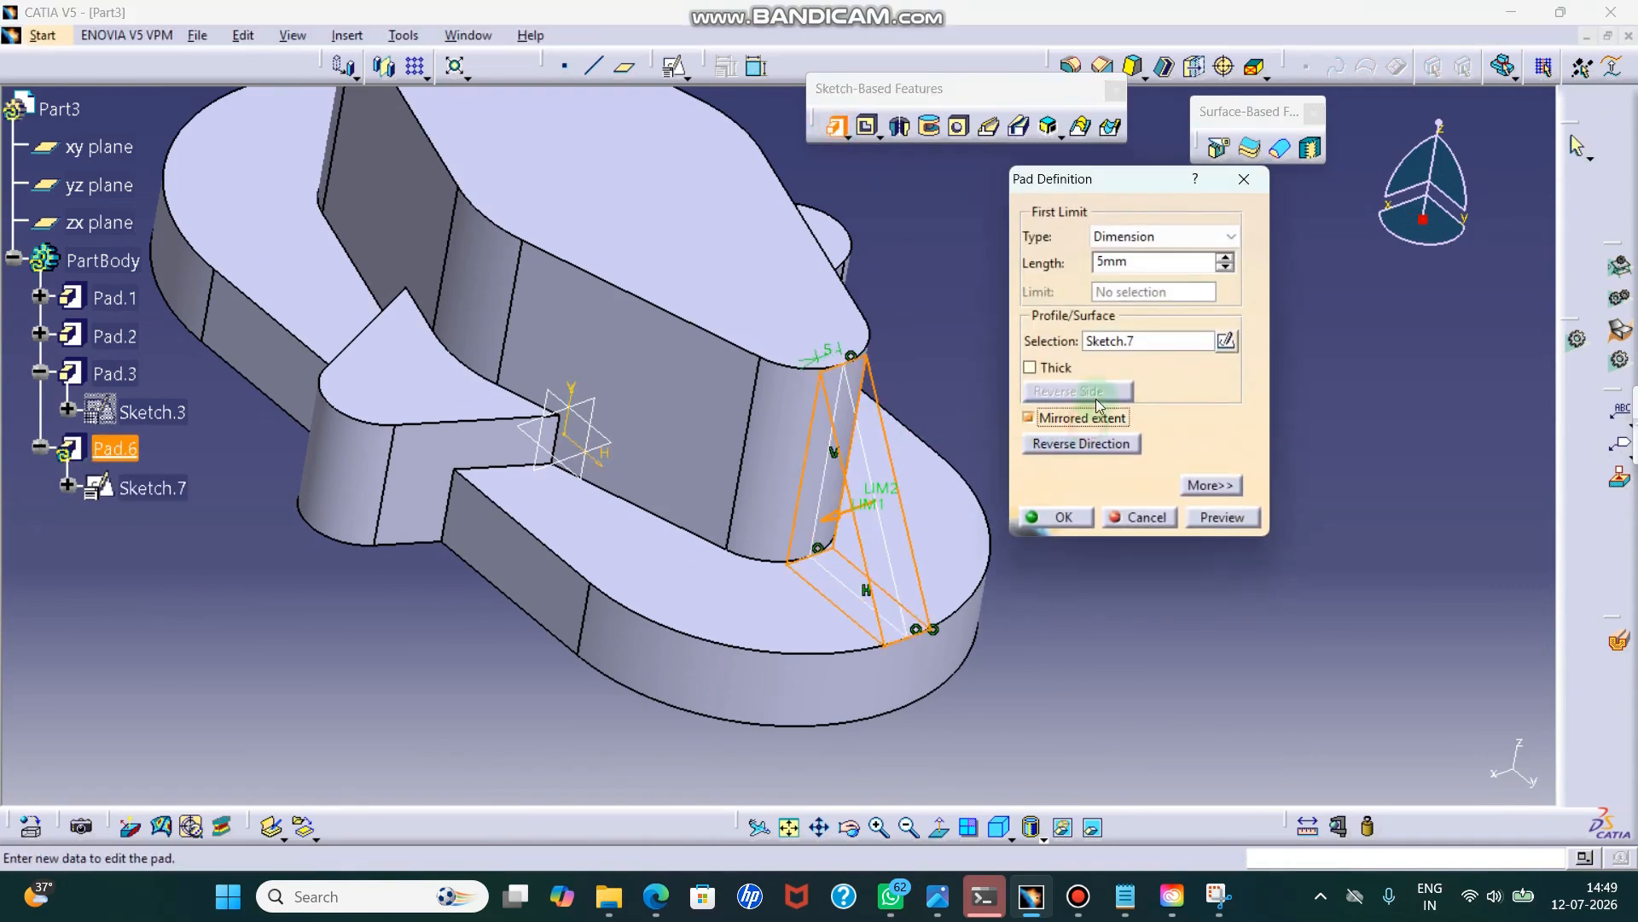
drag(1155, 261, 932, 263)
text(4)
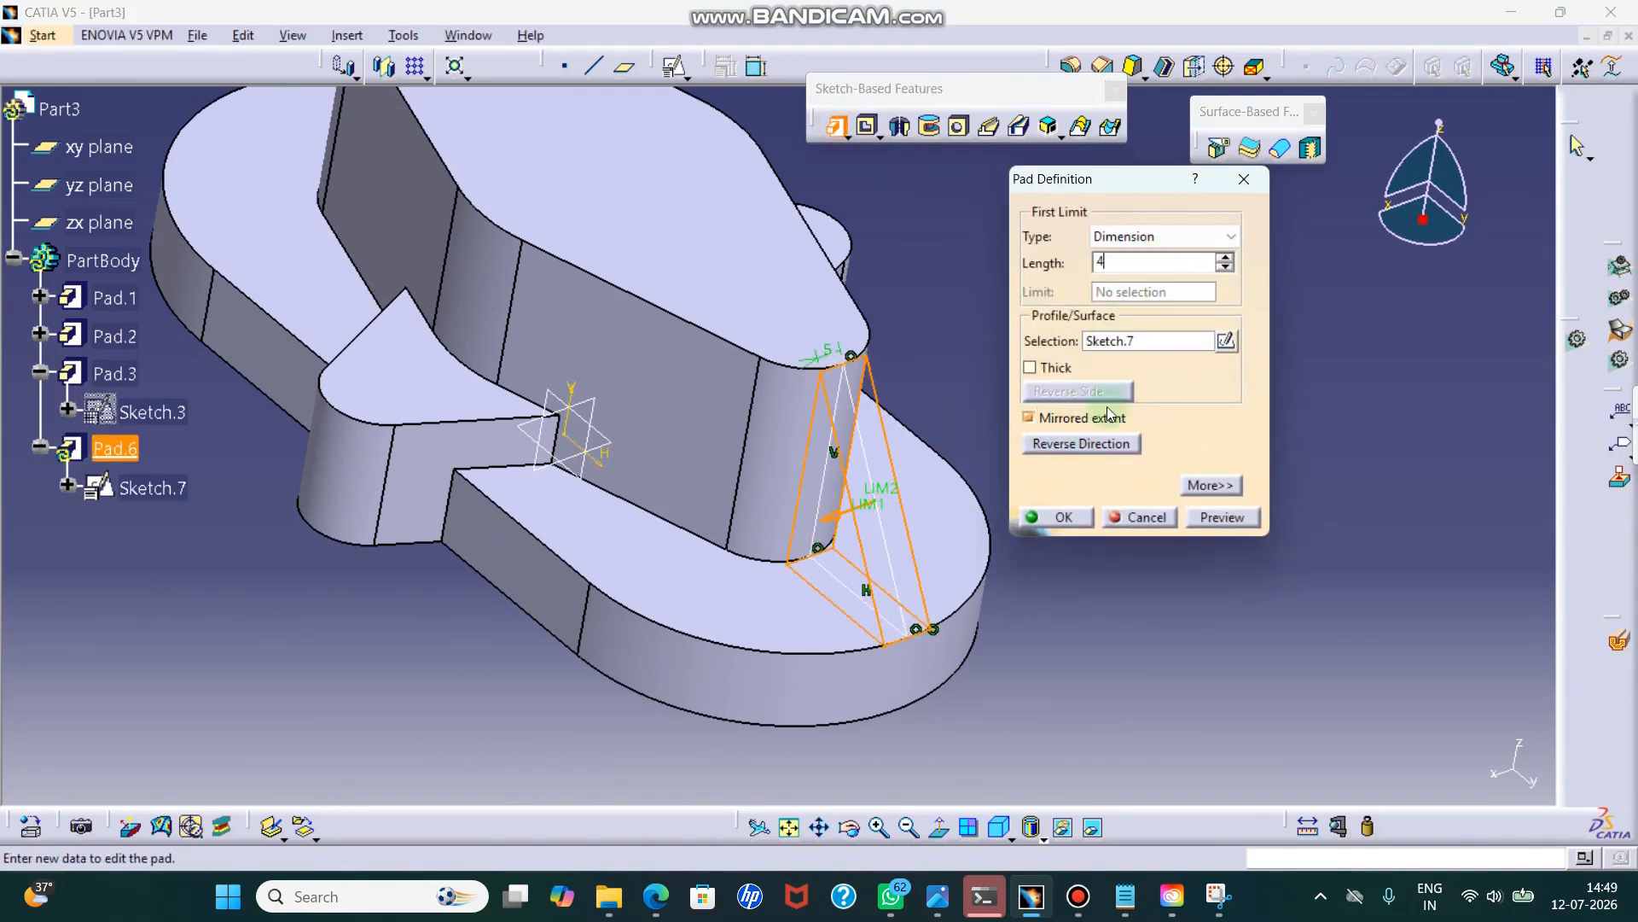
click(1224, 518)
click(1061, 516)
- Examine from several angles where the new rib meets the rounded end of the boss
middle_drag(925, 464, 964, 794)
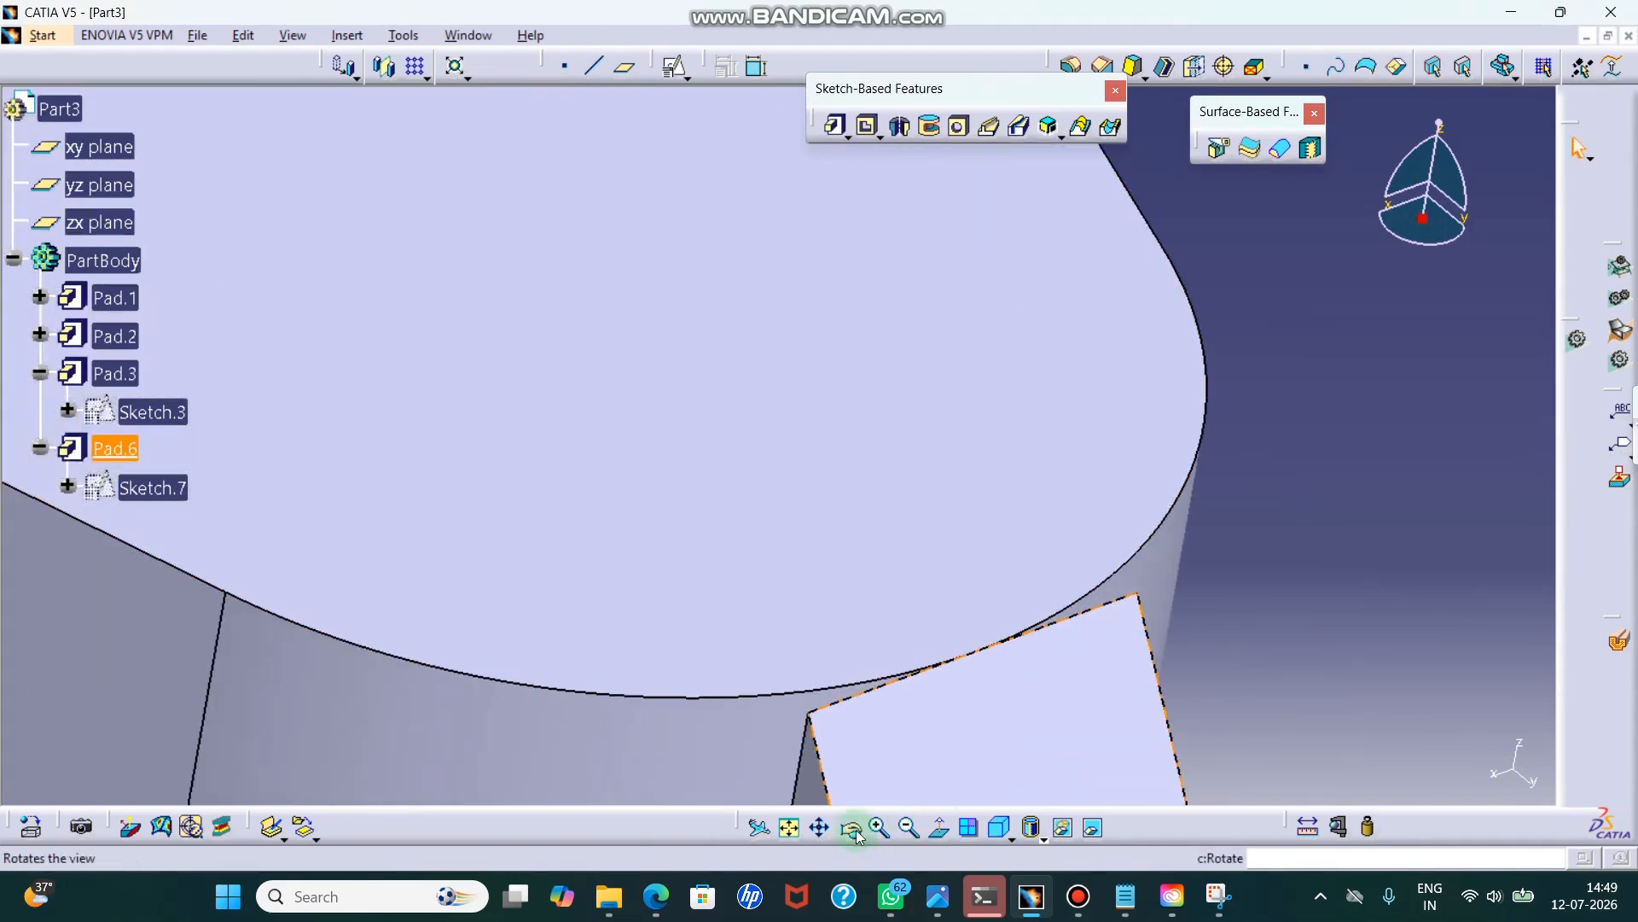
drag(913, 746, 1107, 577)
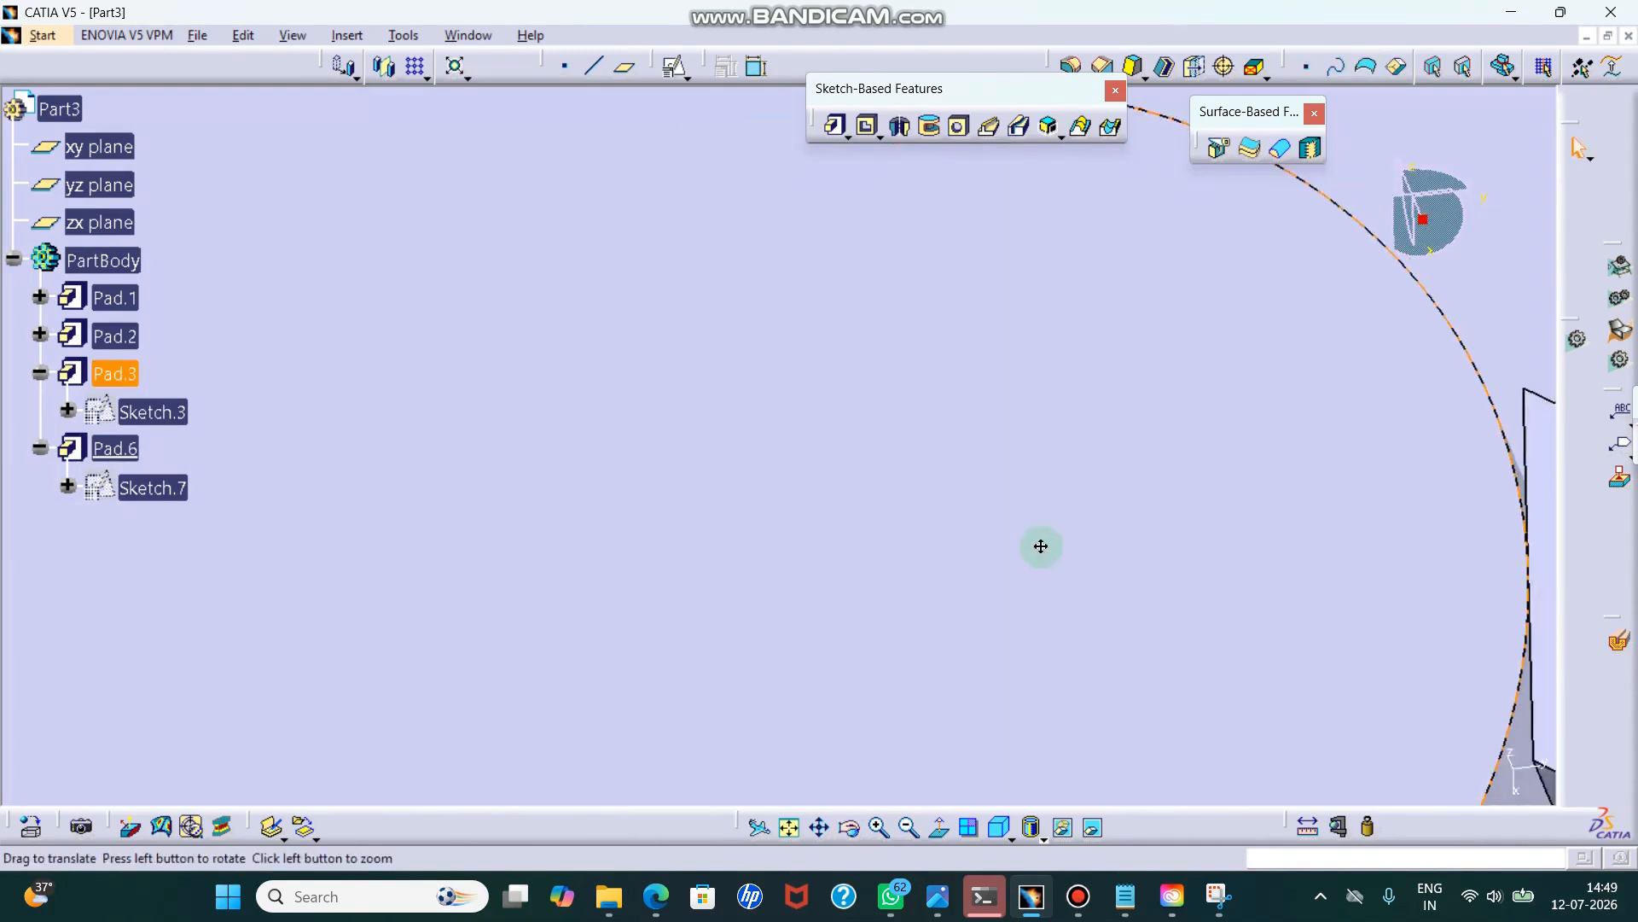
middle_drag(1108, 577, 498, 362)
click(841, 706)
ctrl+middle_drag(874, 585, 965, 597)
click(1398, 406)
click(850, 824)
drag(849, 607, 925, 612)
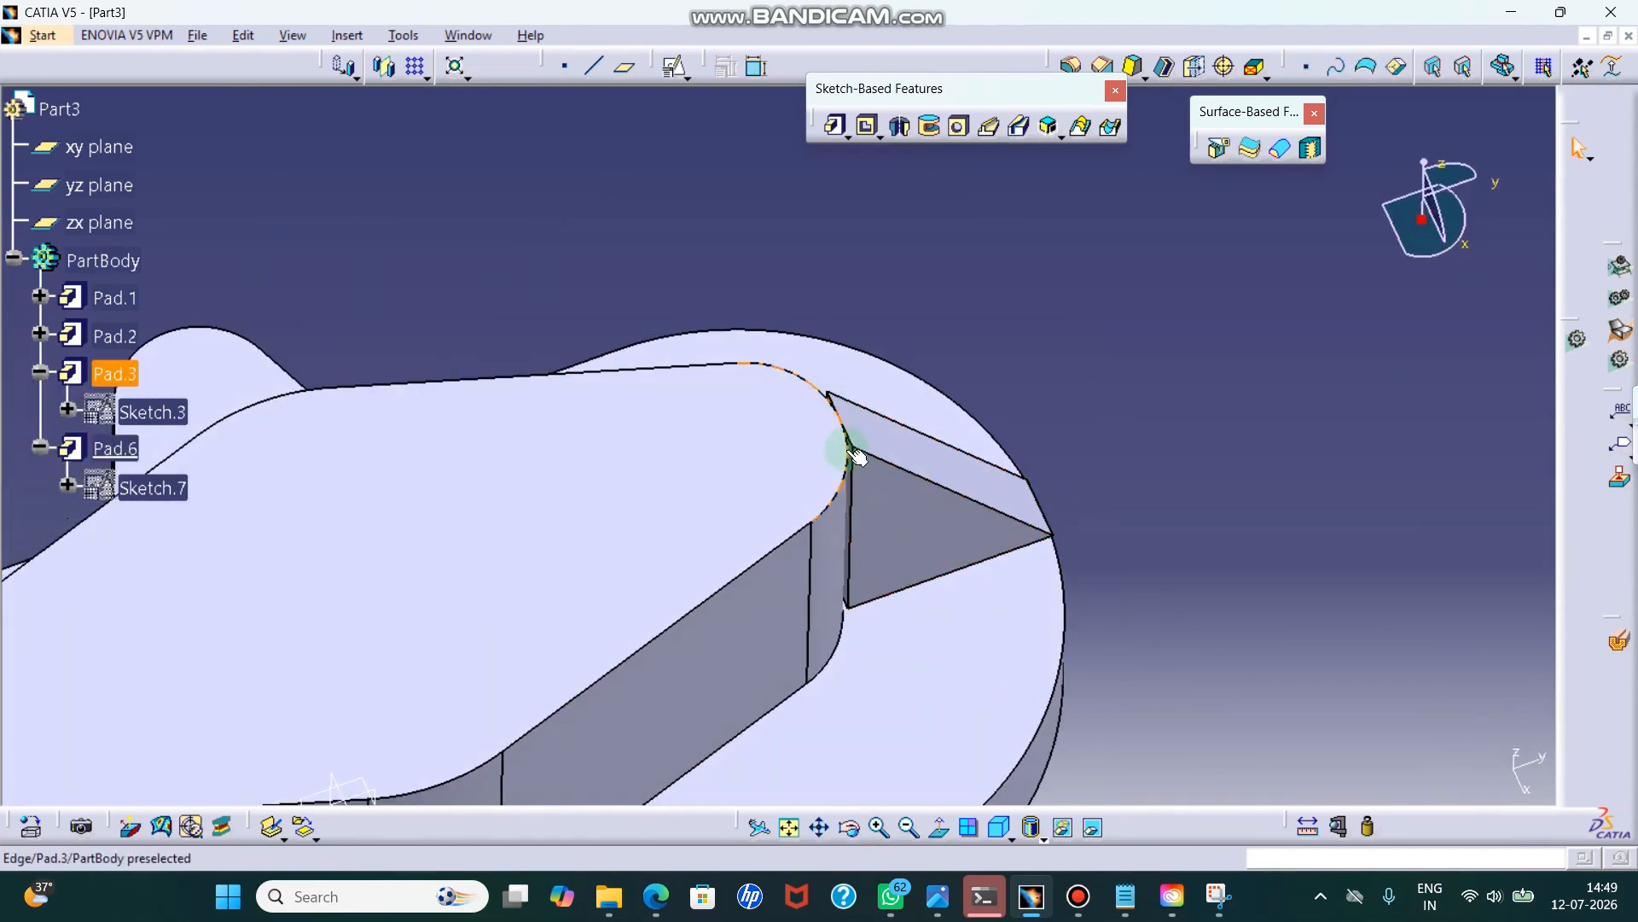
ctrl+middle_drag(856, 485, 947, 379)
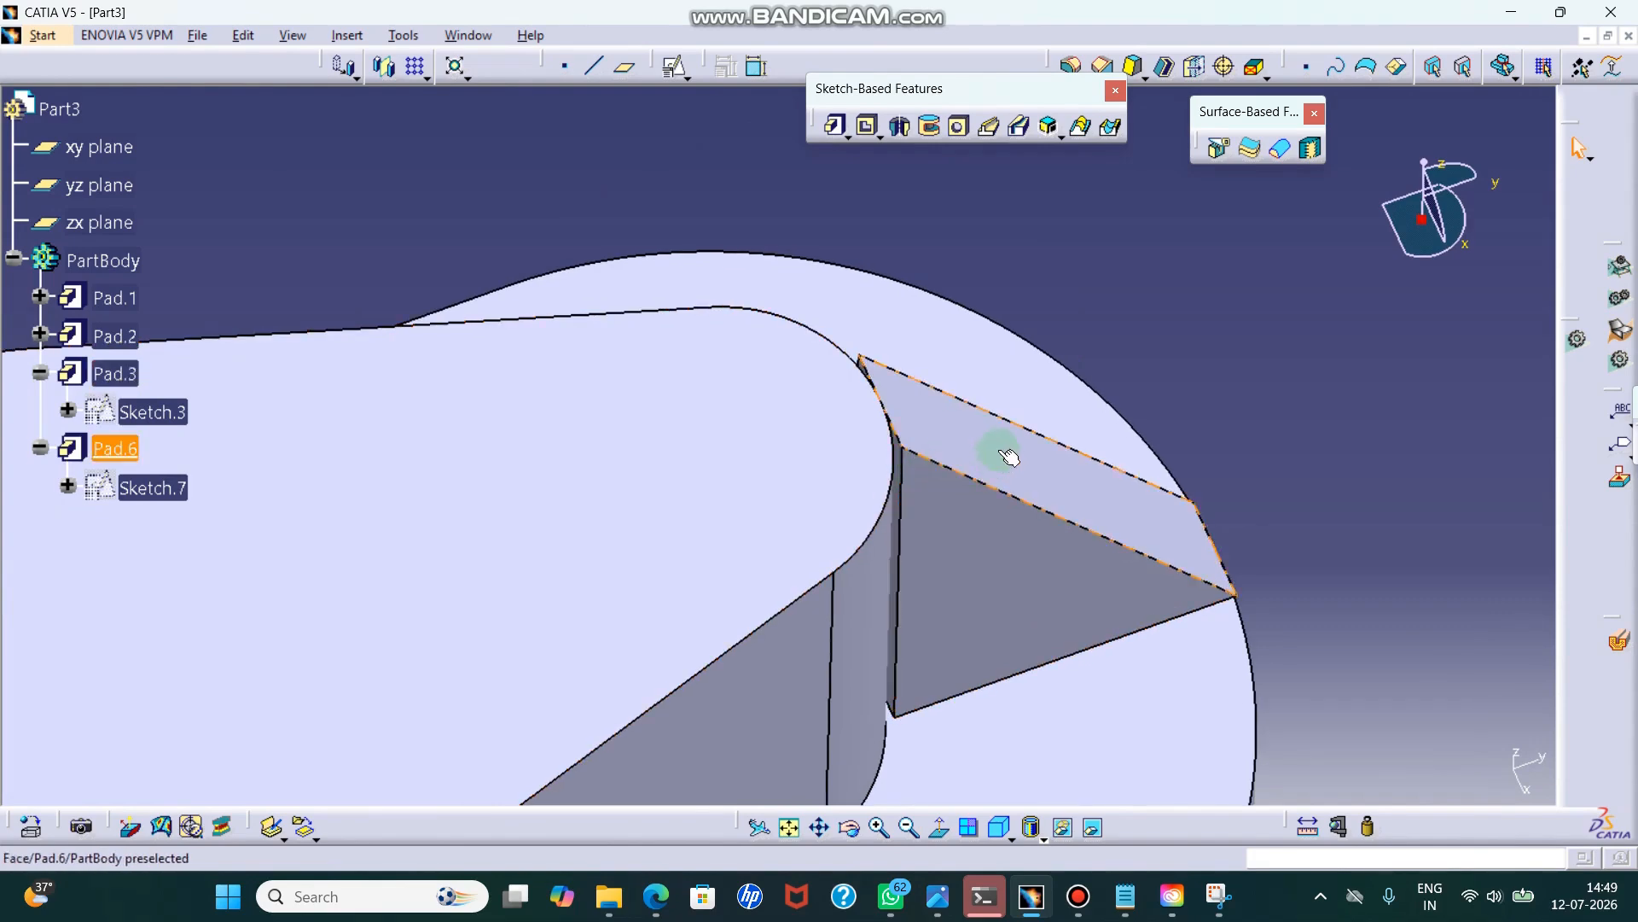
- Reopen the triangular rib sketch and replace its vertical side with a horizontal top line and a vertical line set further inside the boss
ctrl+middle_drag(994, 457, 1120, 584)
click(998, 827)
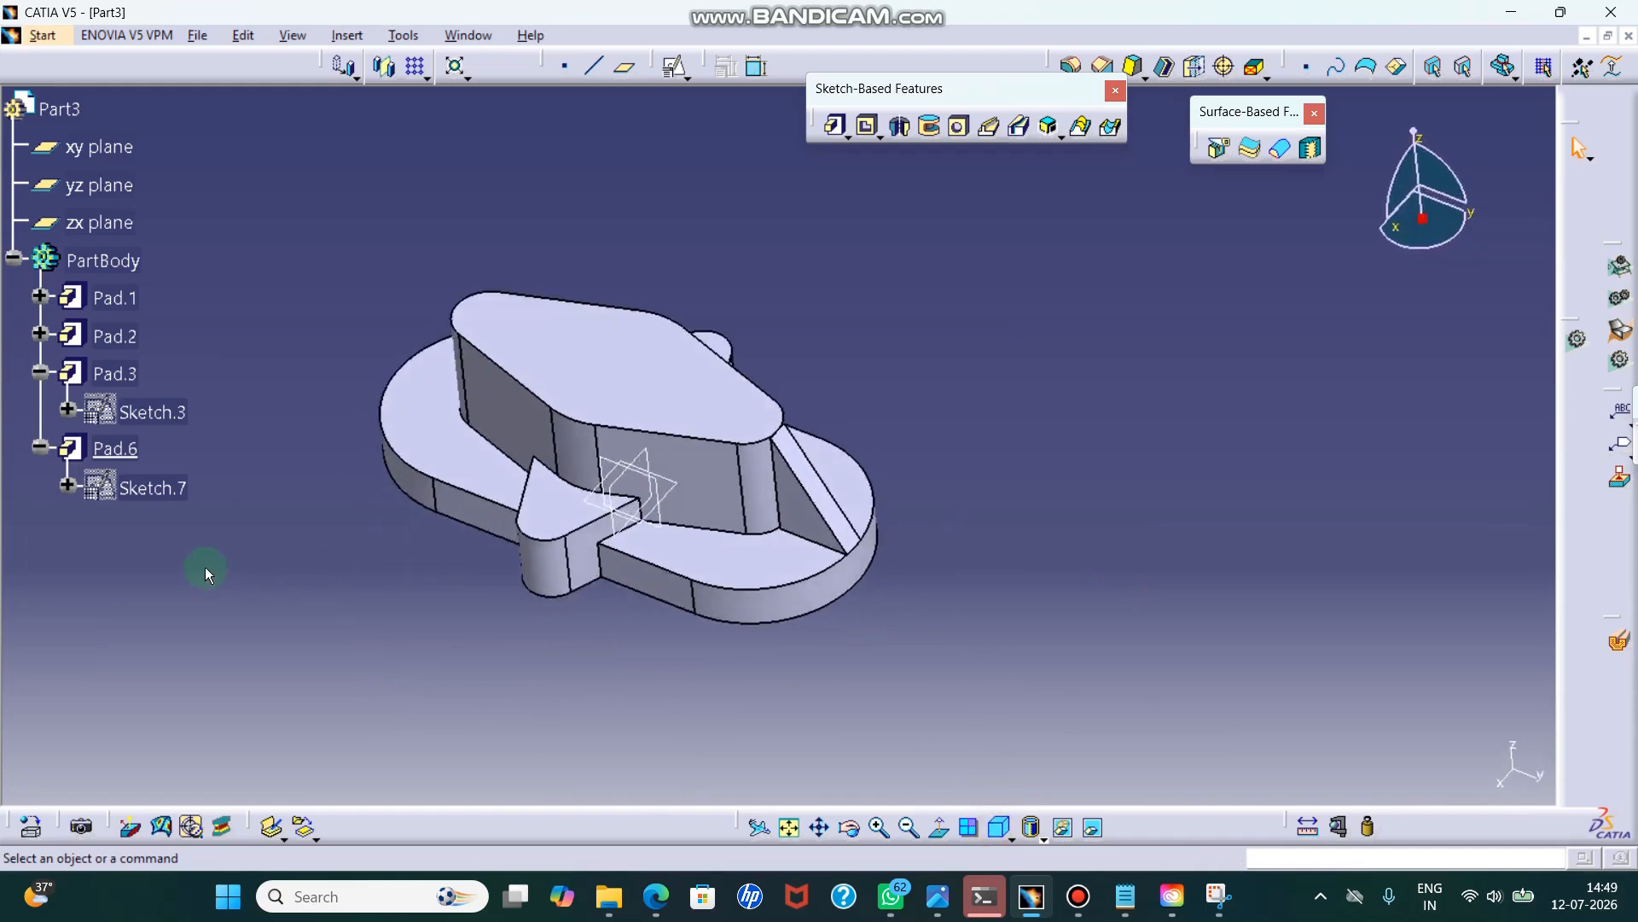
double_click(154, 488)
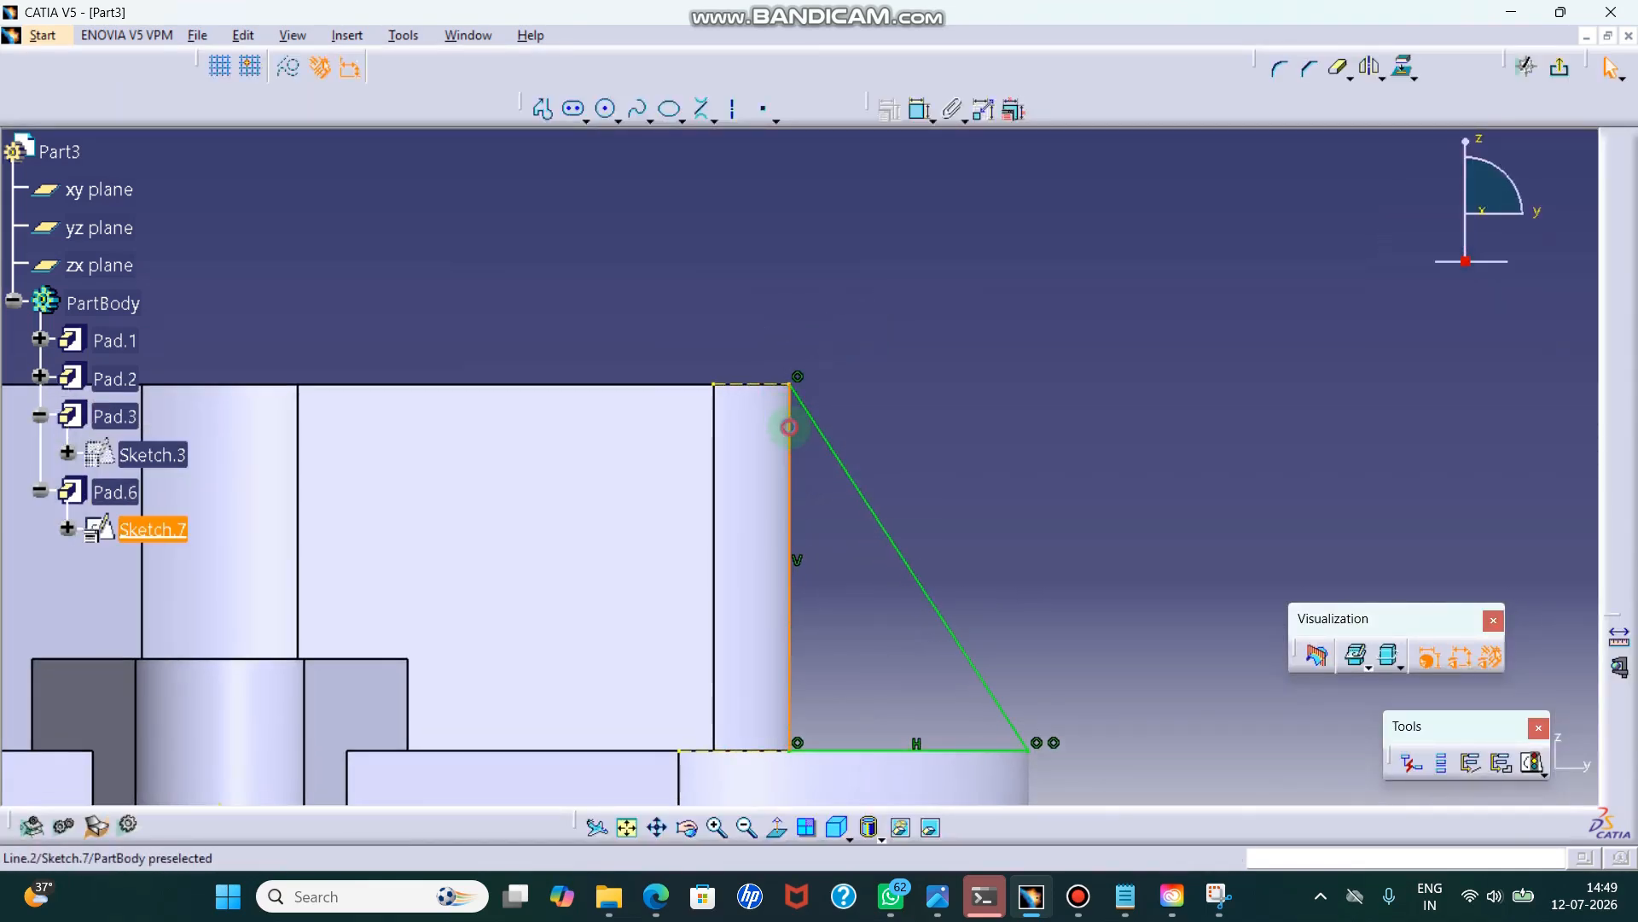
middle_drag(852, 402, 875, 375)
click(543, 108)
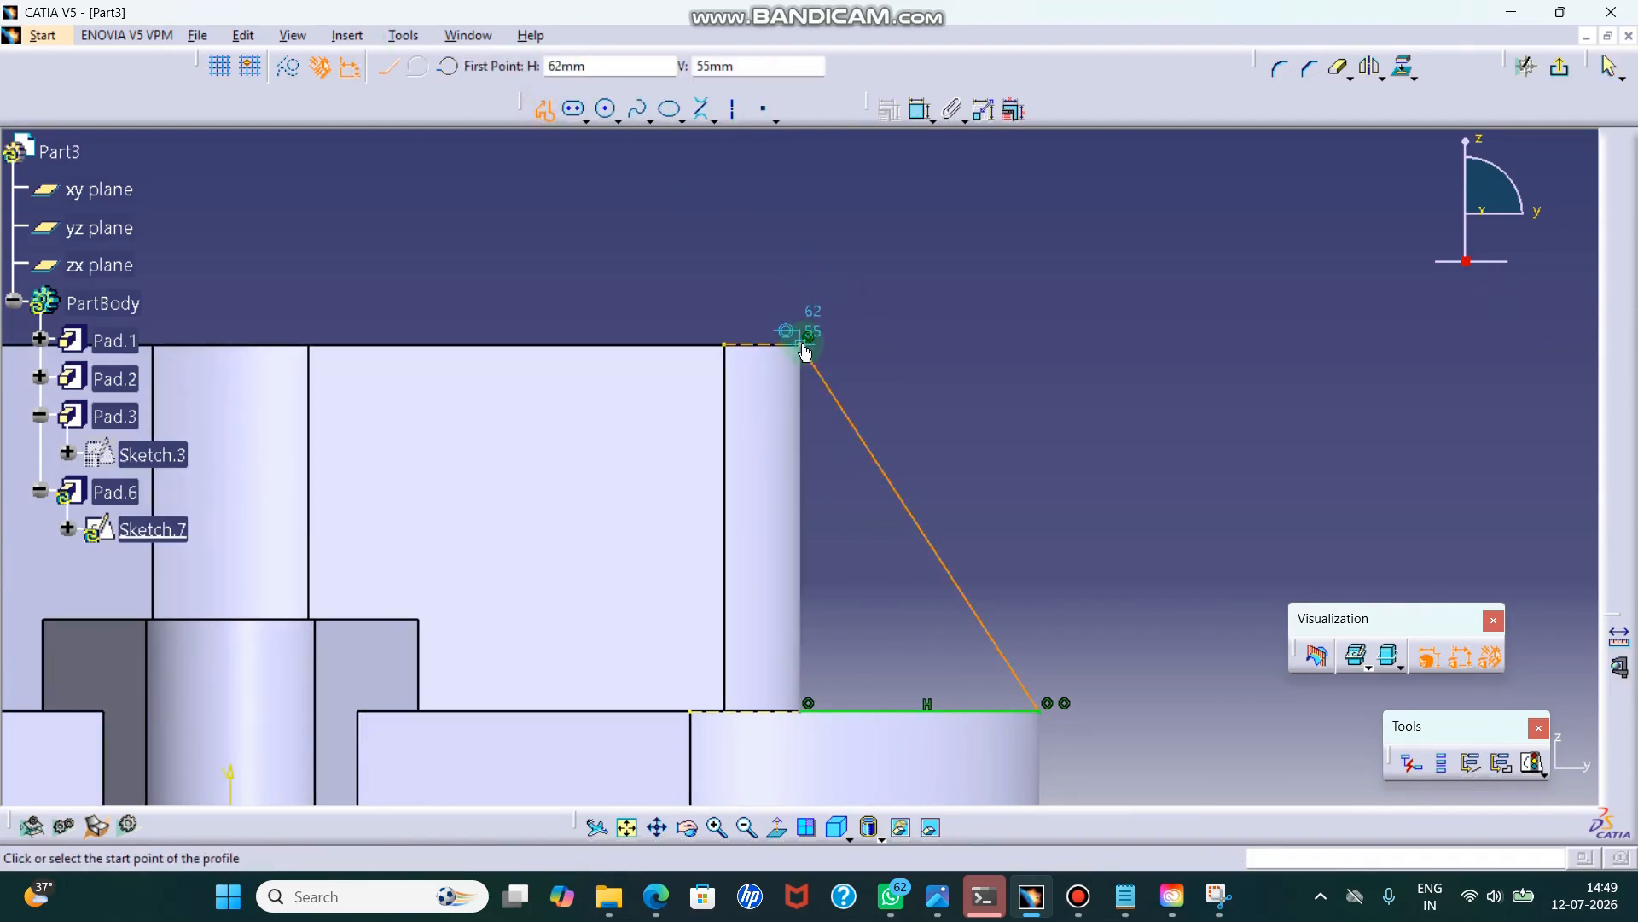
click(798, 345)
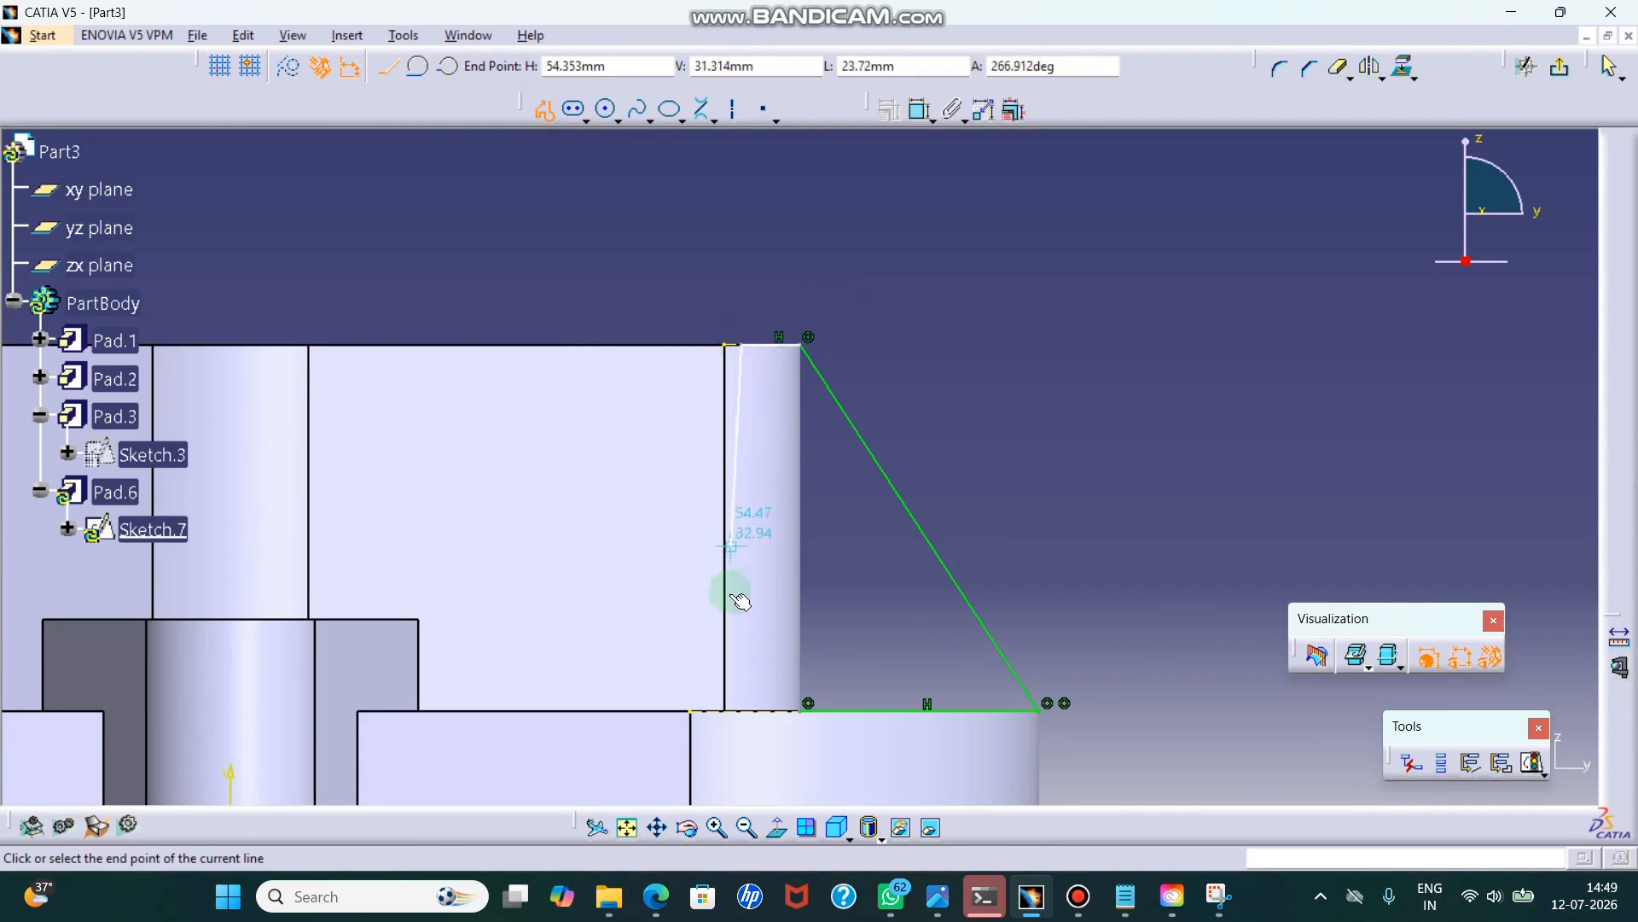
click(739, 716)
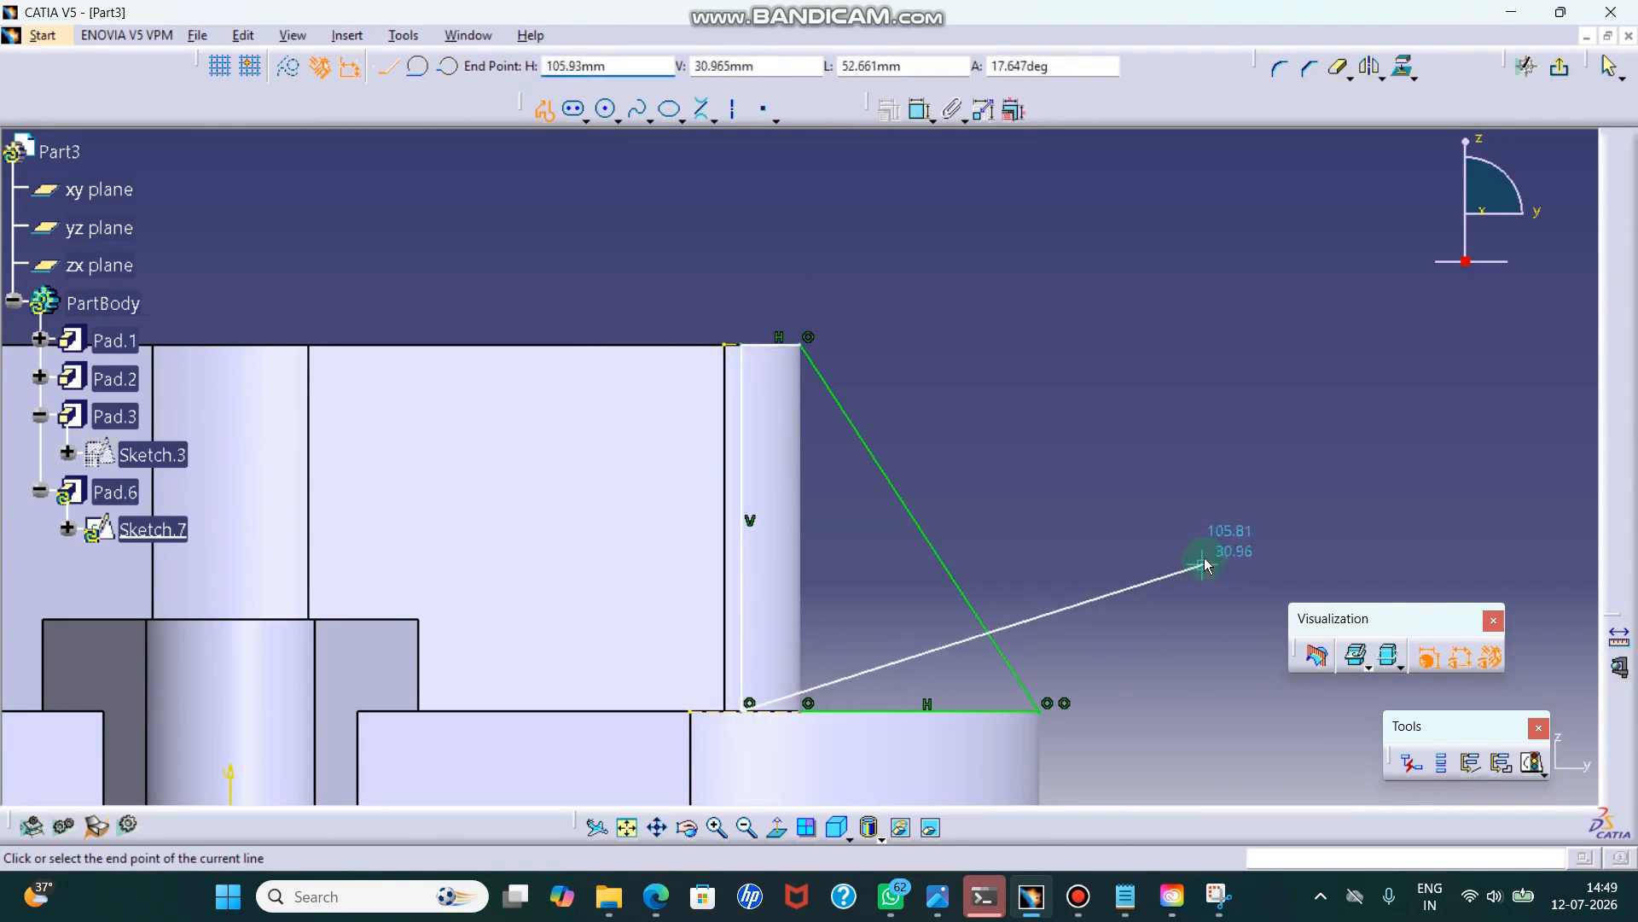
key(Escape)
- Trim the rib profile's bottom line and the new vertical line so they meet at a closed corner
click(1350, 77)
click(1368, 111)
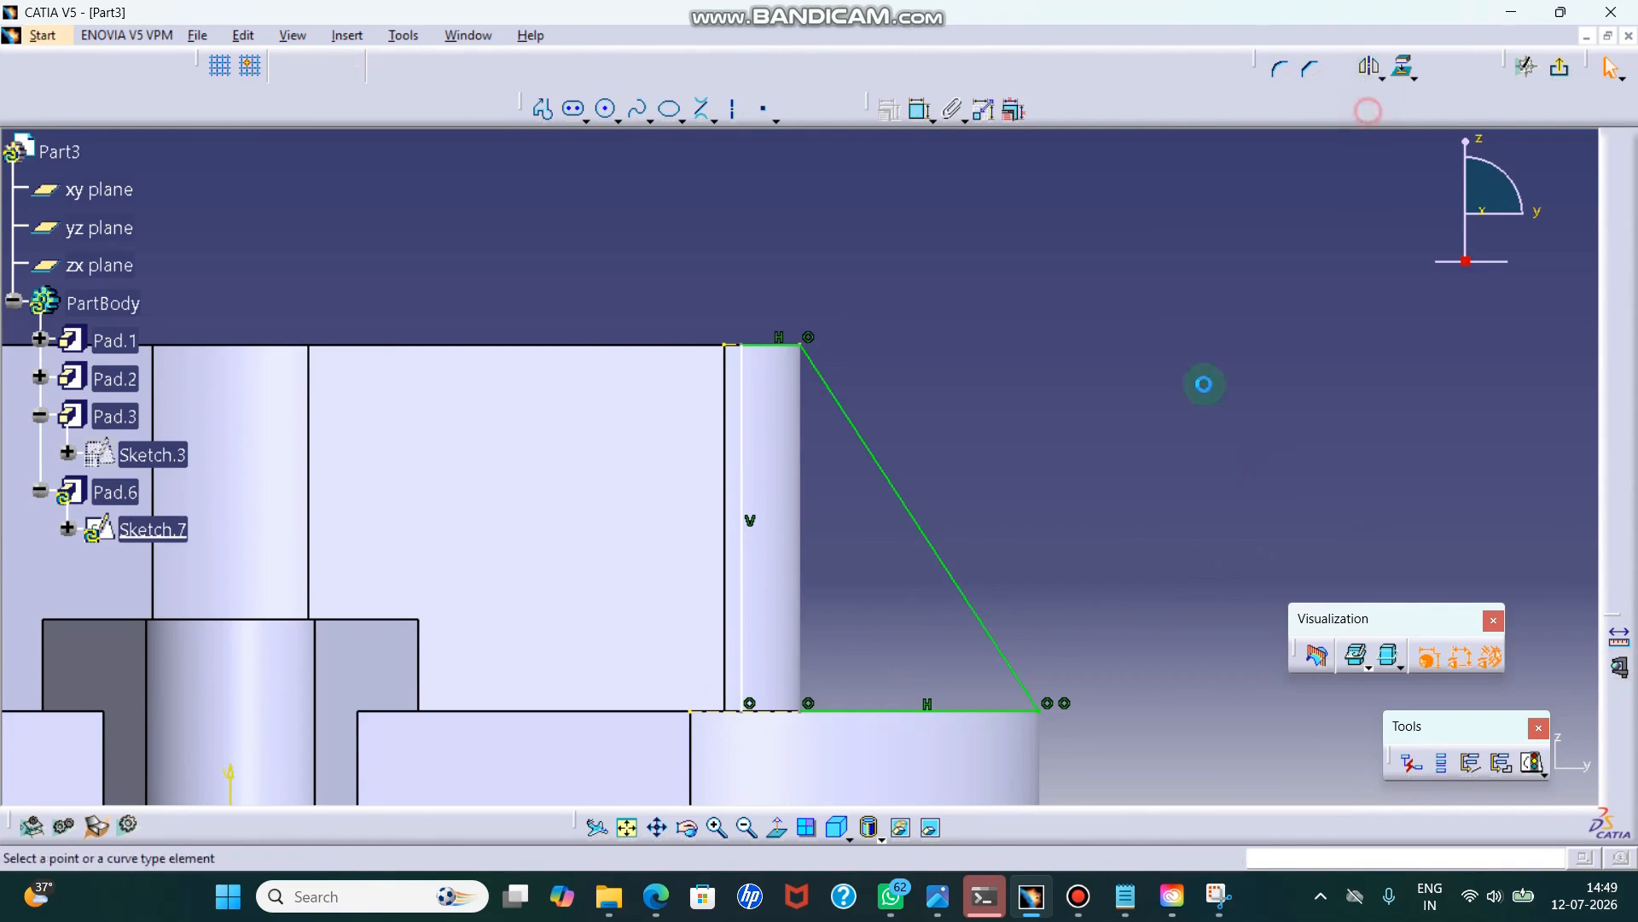
click(835, 715)
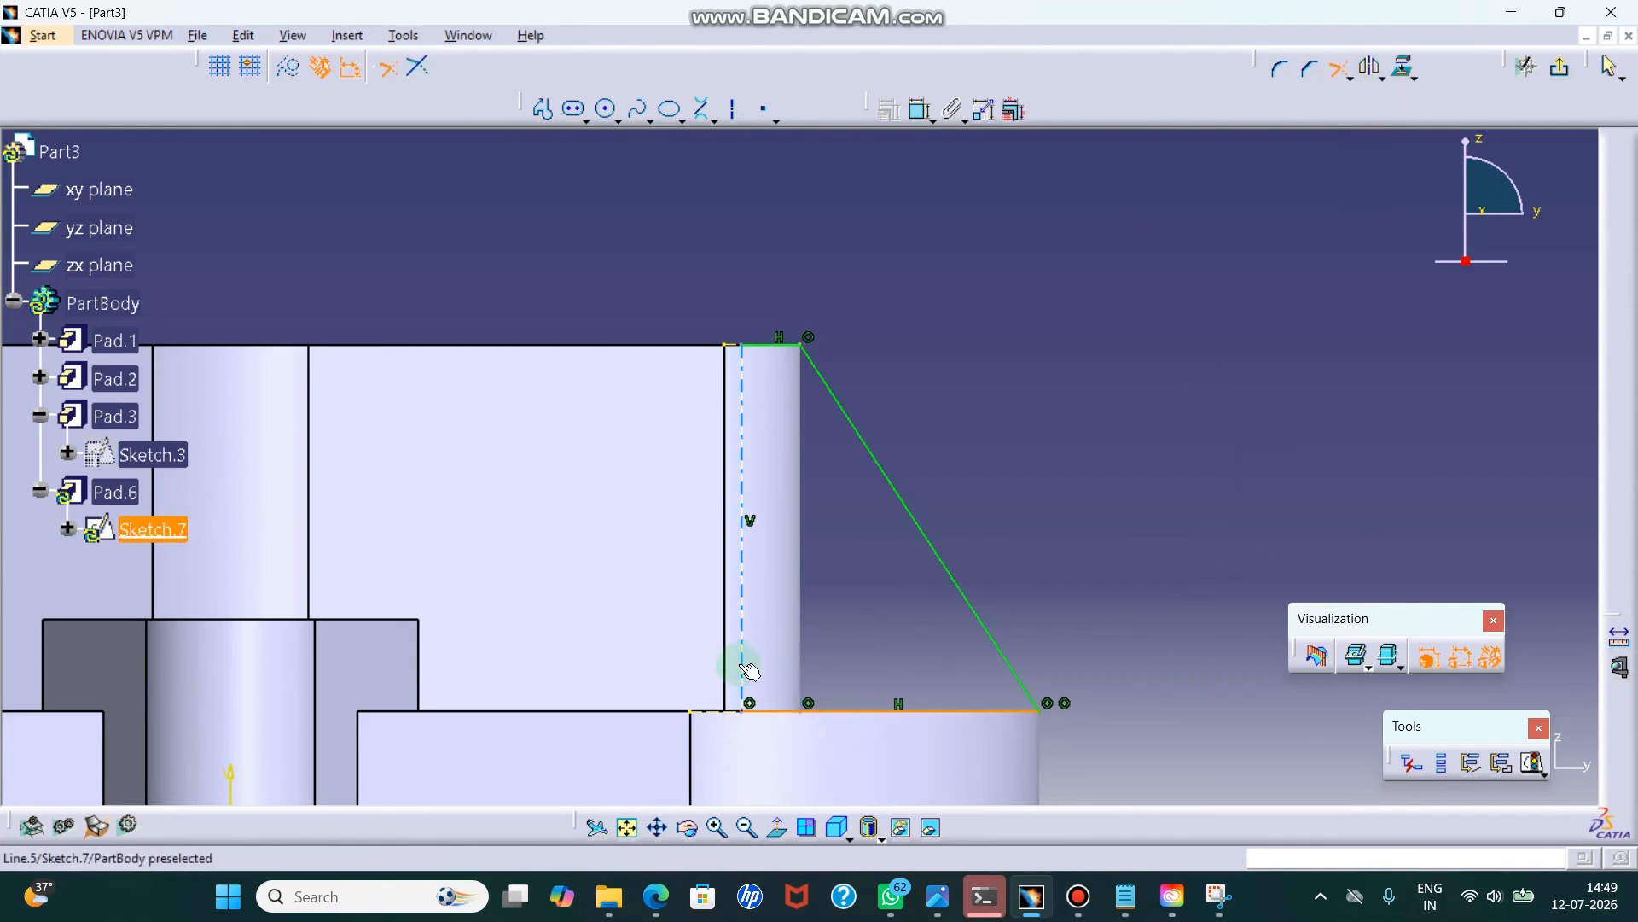
click(740, 664)
- Dimension the horizontal distance from the sketch's vertical axis to the rib's new vertical line and exit the sketch
click(920, 109)
click(743, 373)
middle_drag(795, 394, 987, 407)
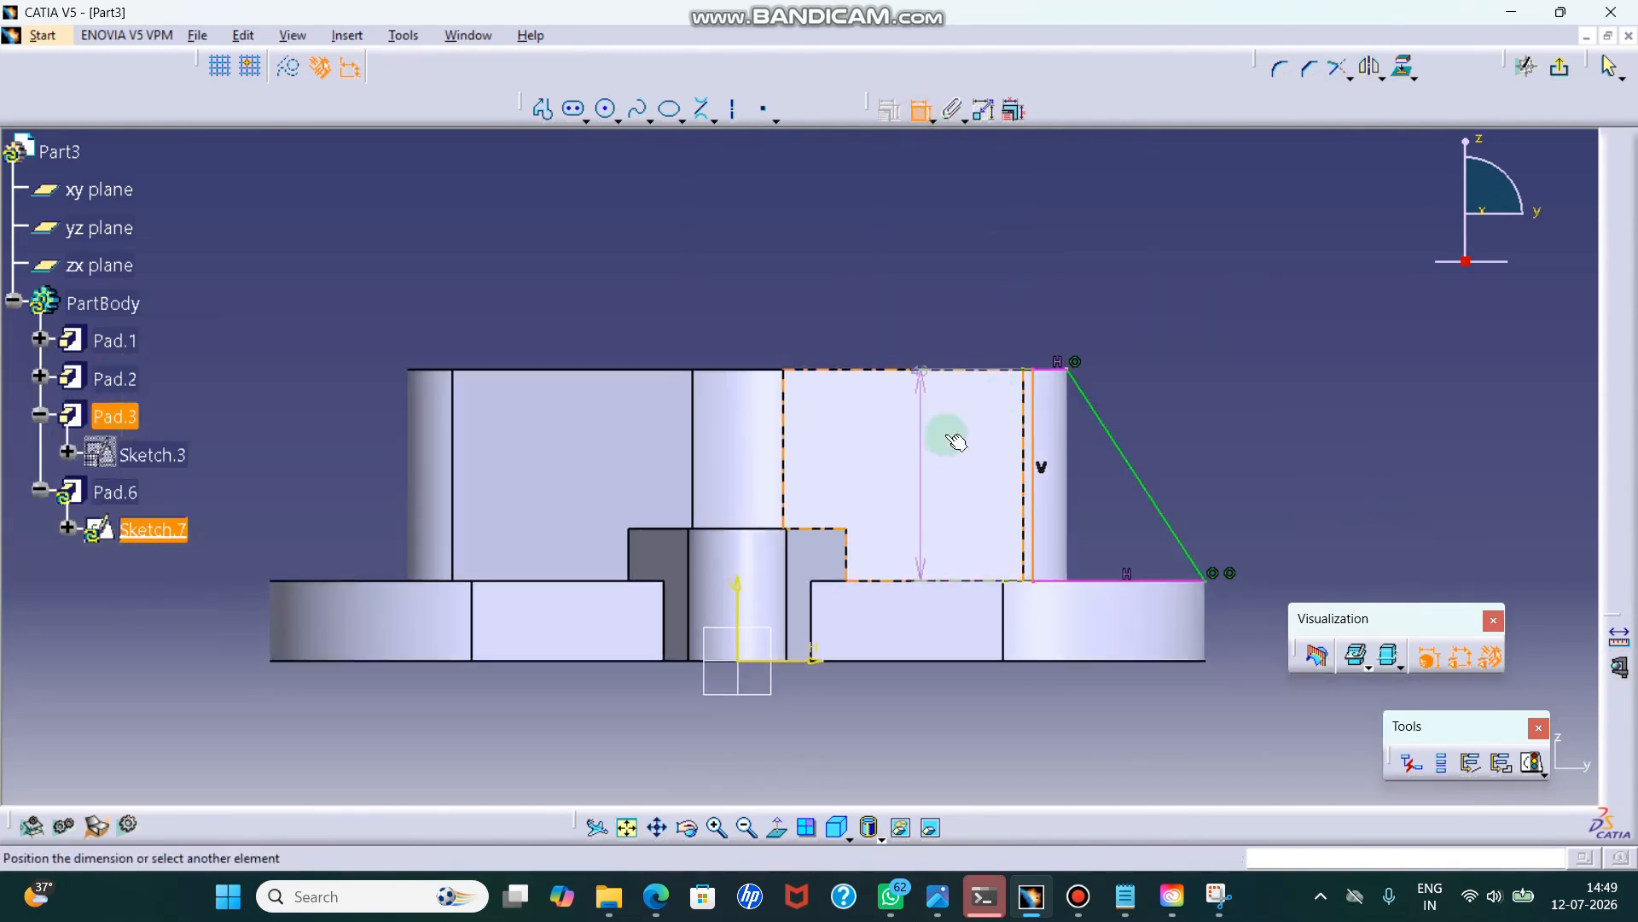
click(738, 584)
click(889, 245)
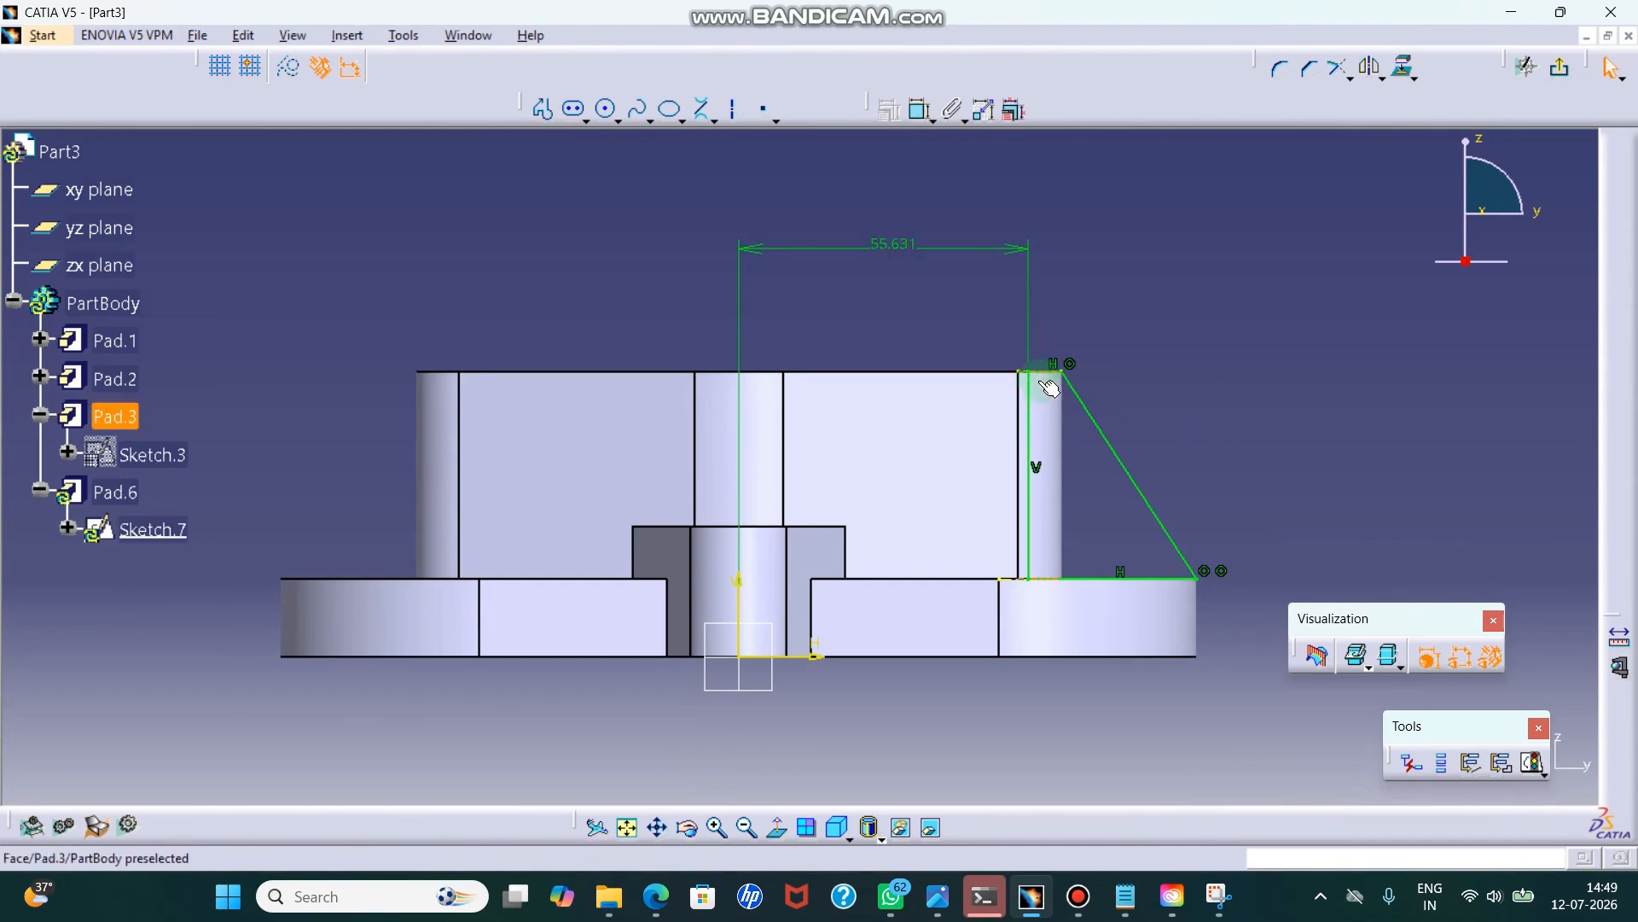
click(1565, 72)
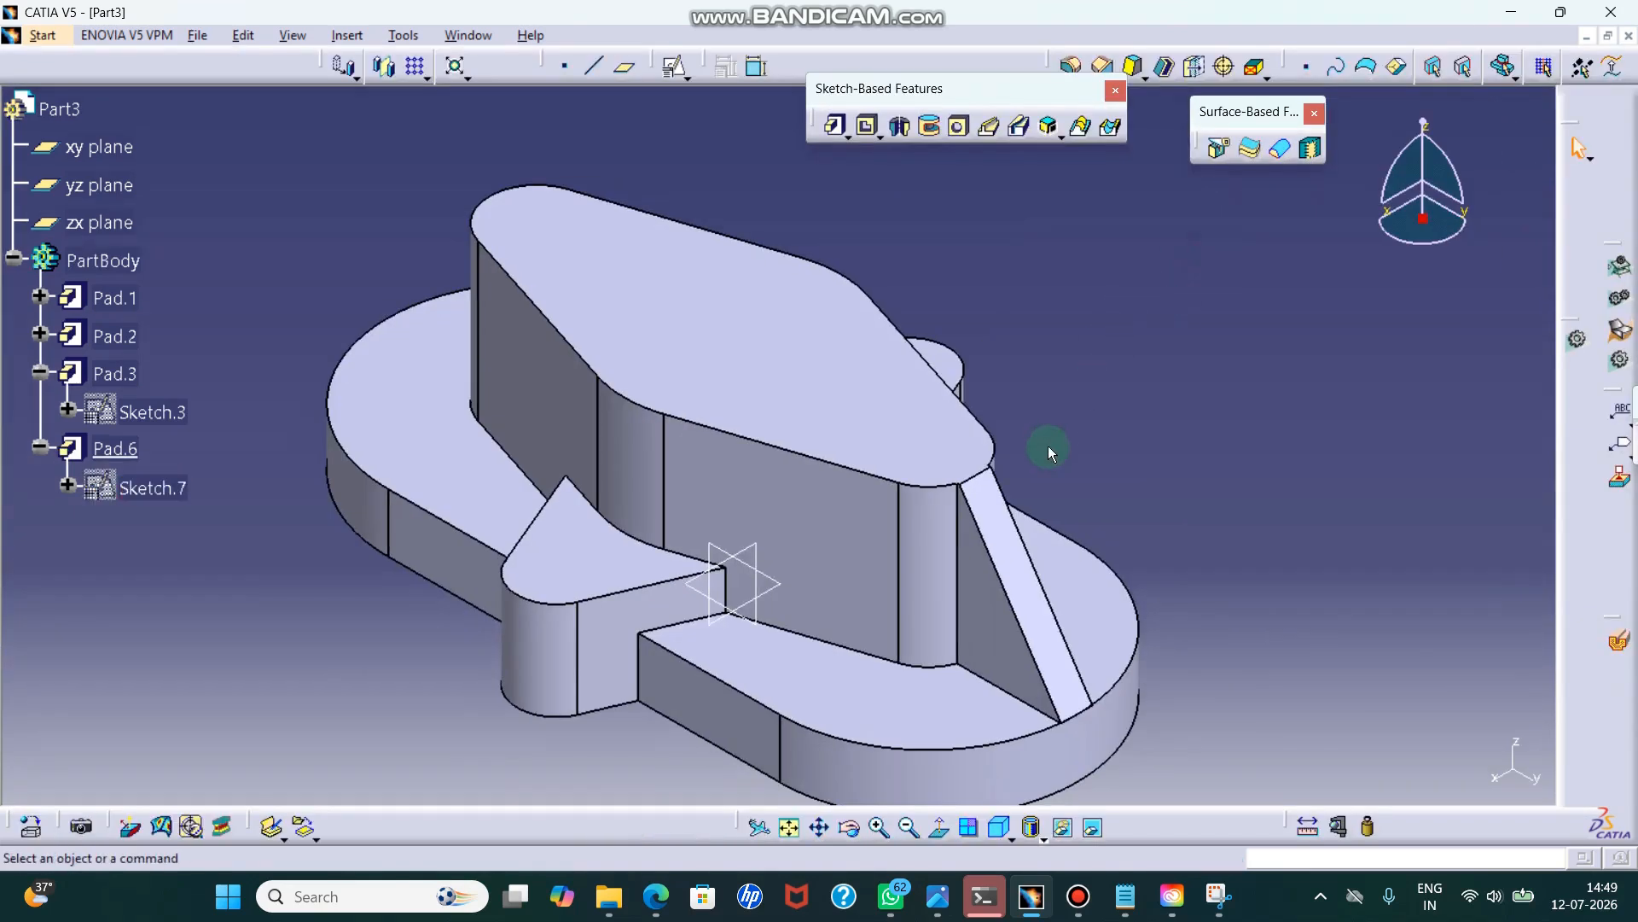
- Examine the updated rib on the part and identify the origin plane that crosses the middle of its length
middle_drag(1048, 446, 819, 292)
middle_drag(862, 415, 1153, 435)
click(115, 448)
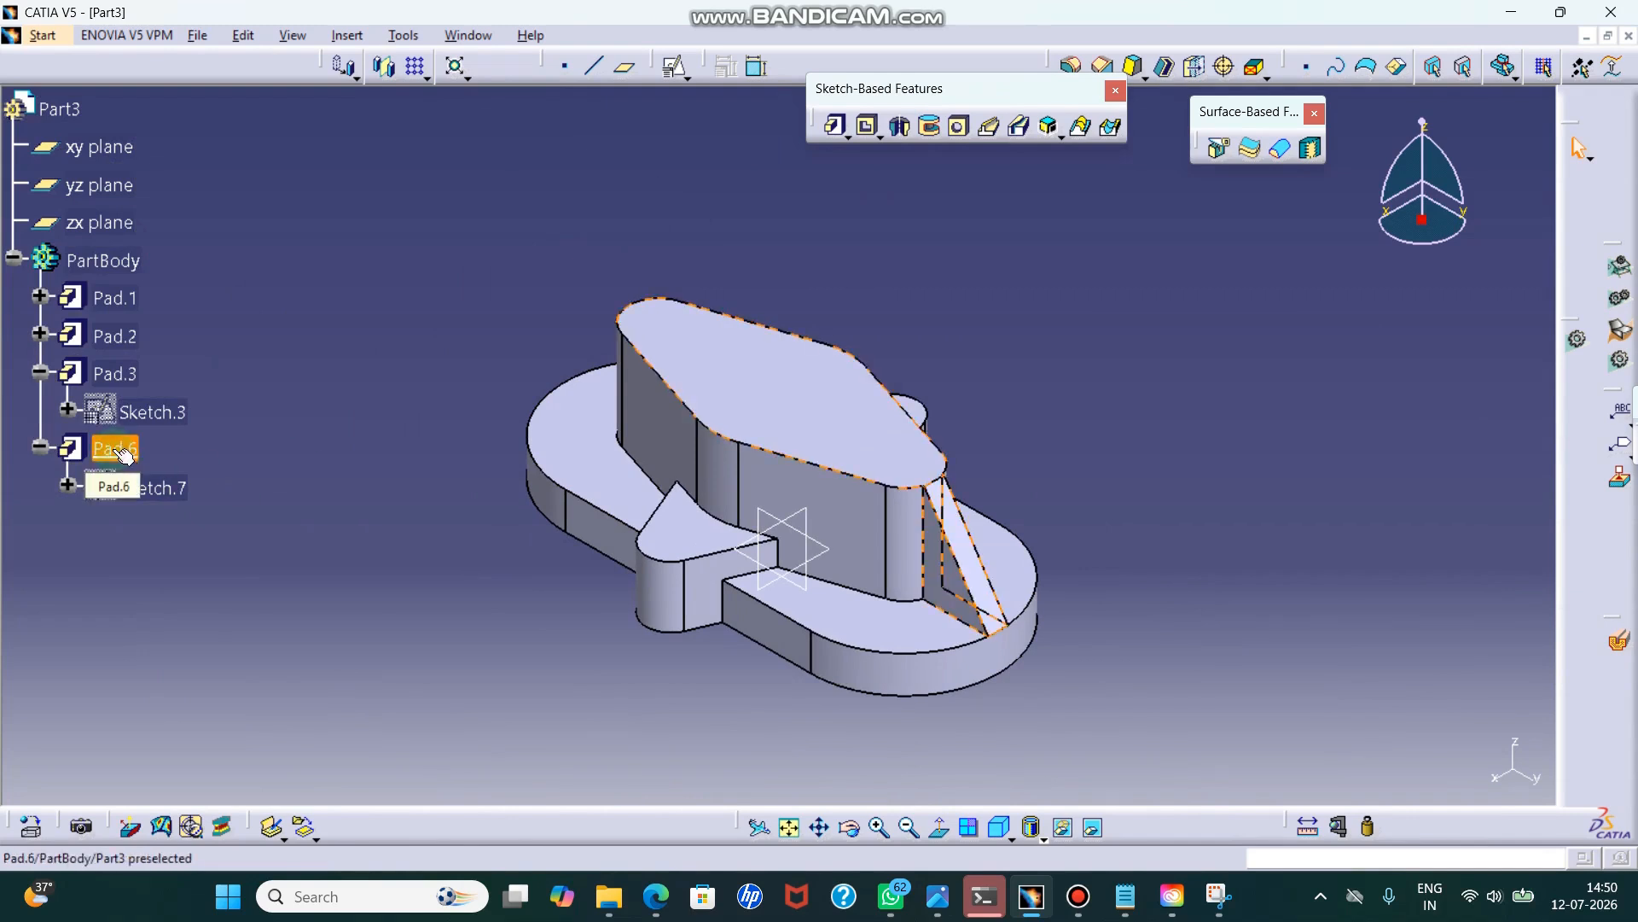
click(402, 269)
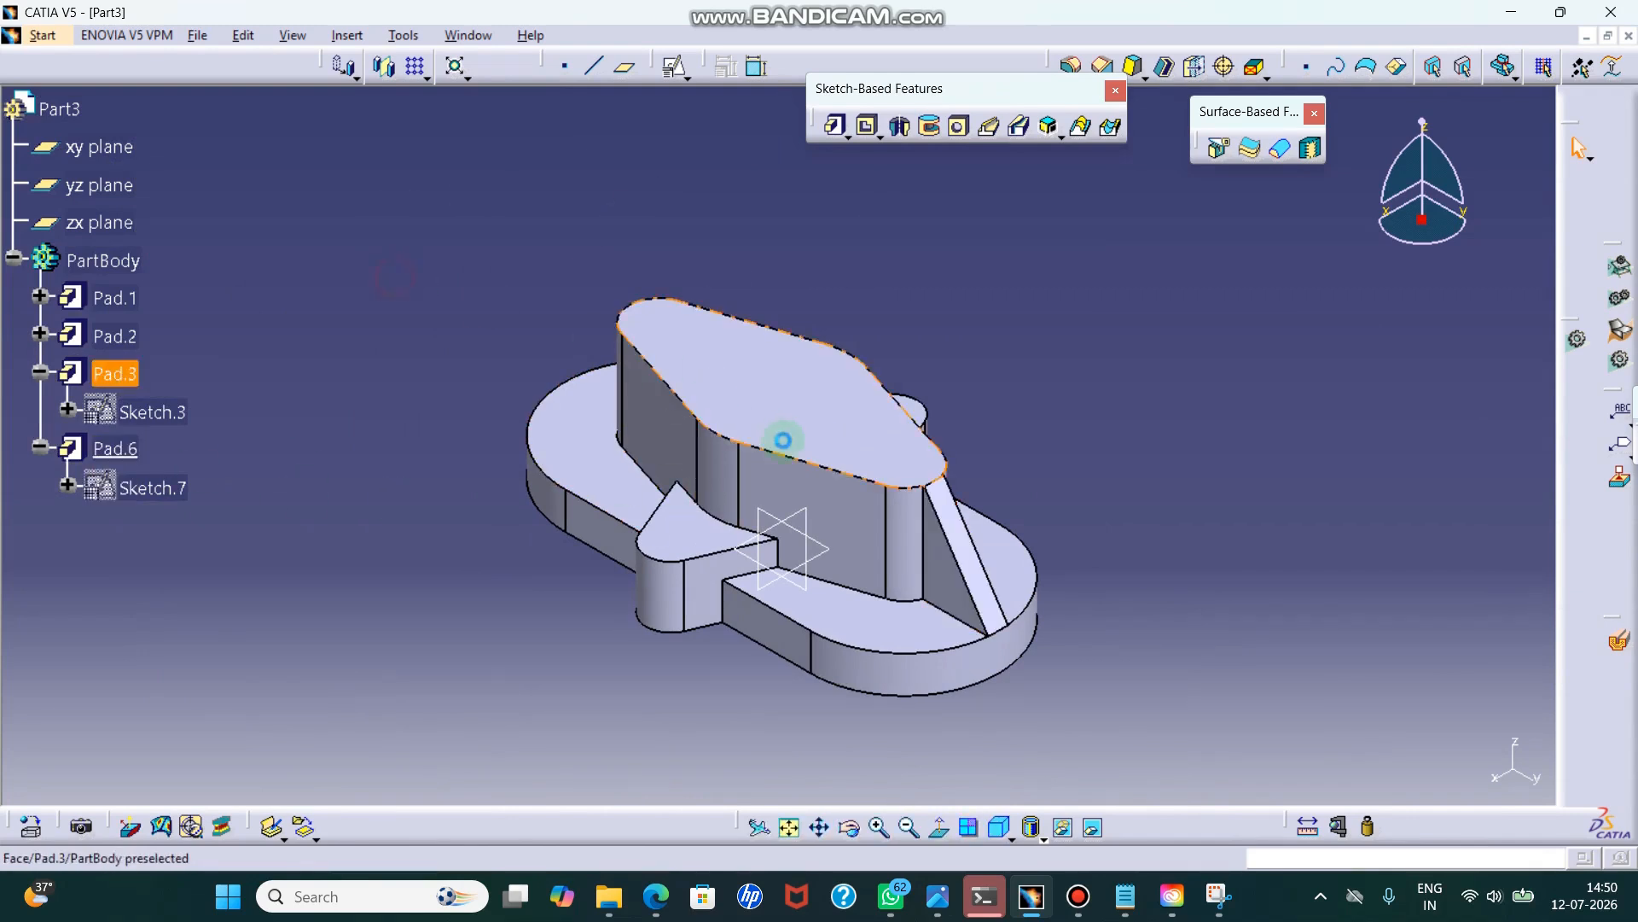
click(795, 516)
click(849, 827)
drag(823, 745, 1019, 738)
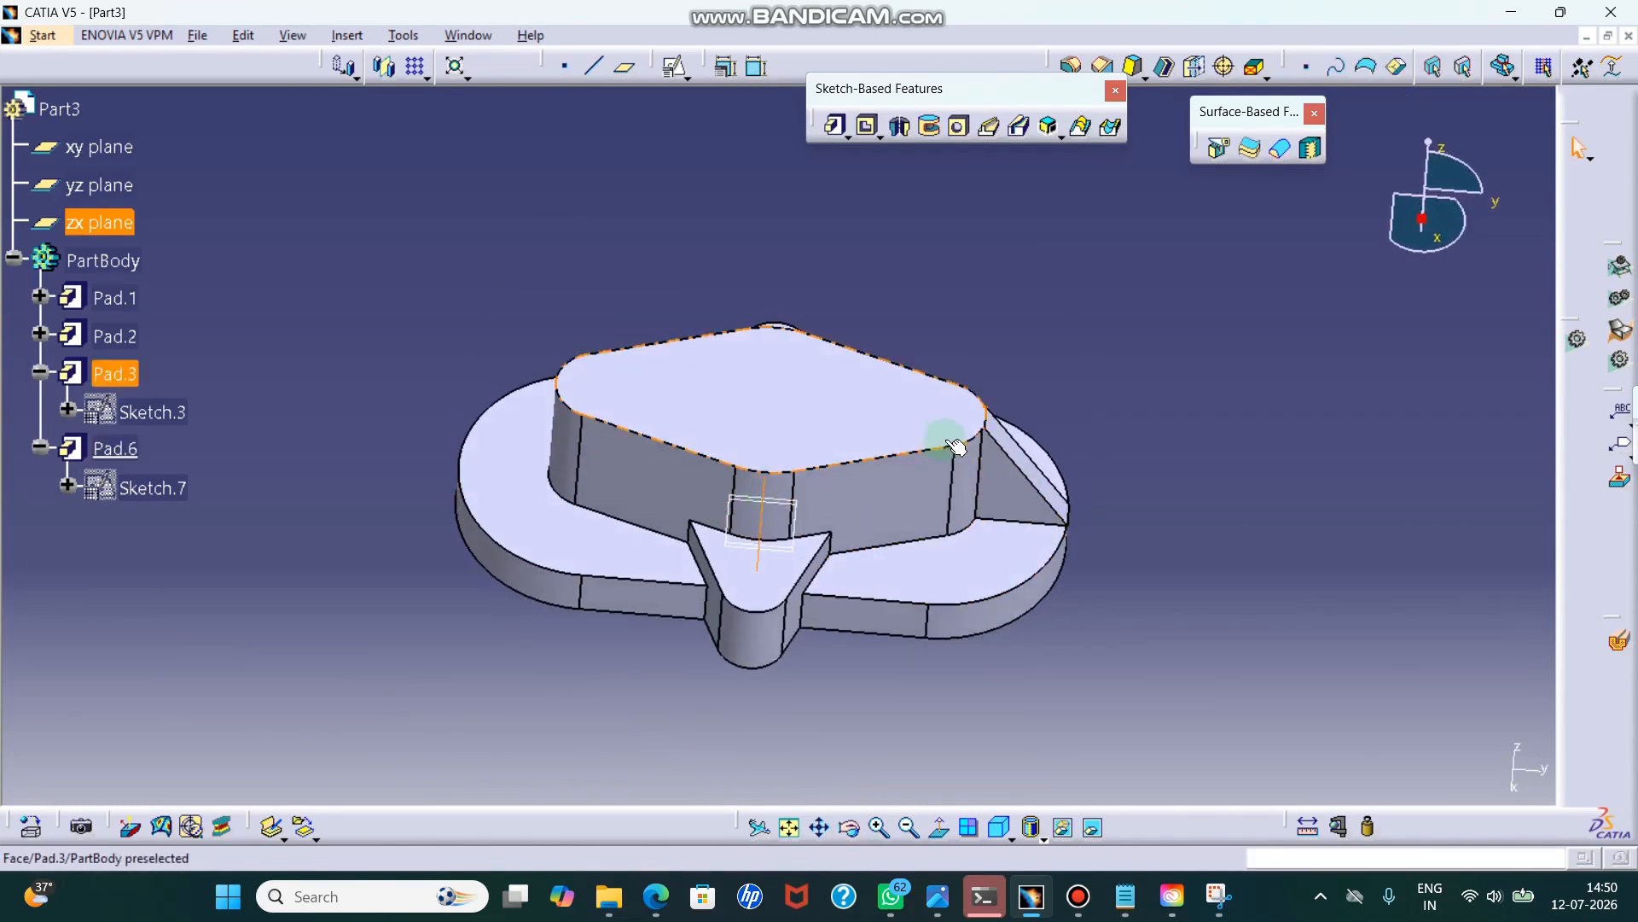
click(1082, 651)
click(1003, 832)
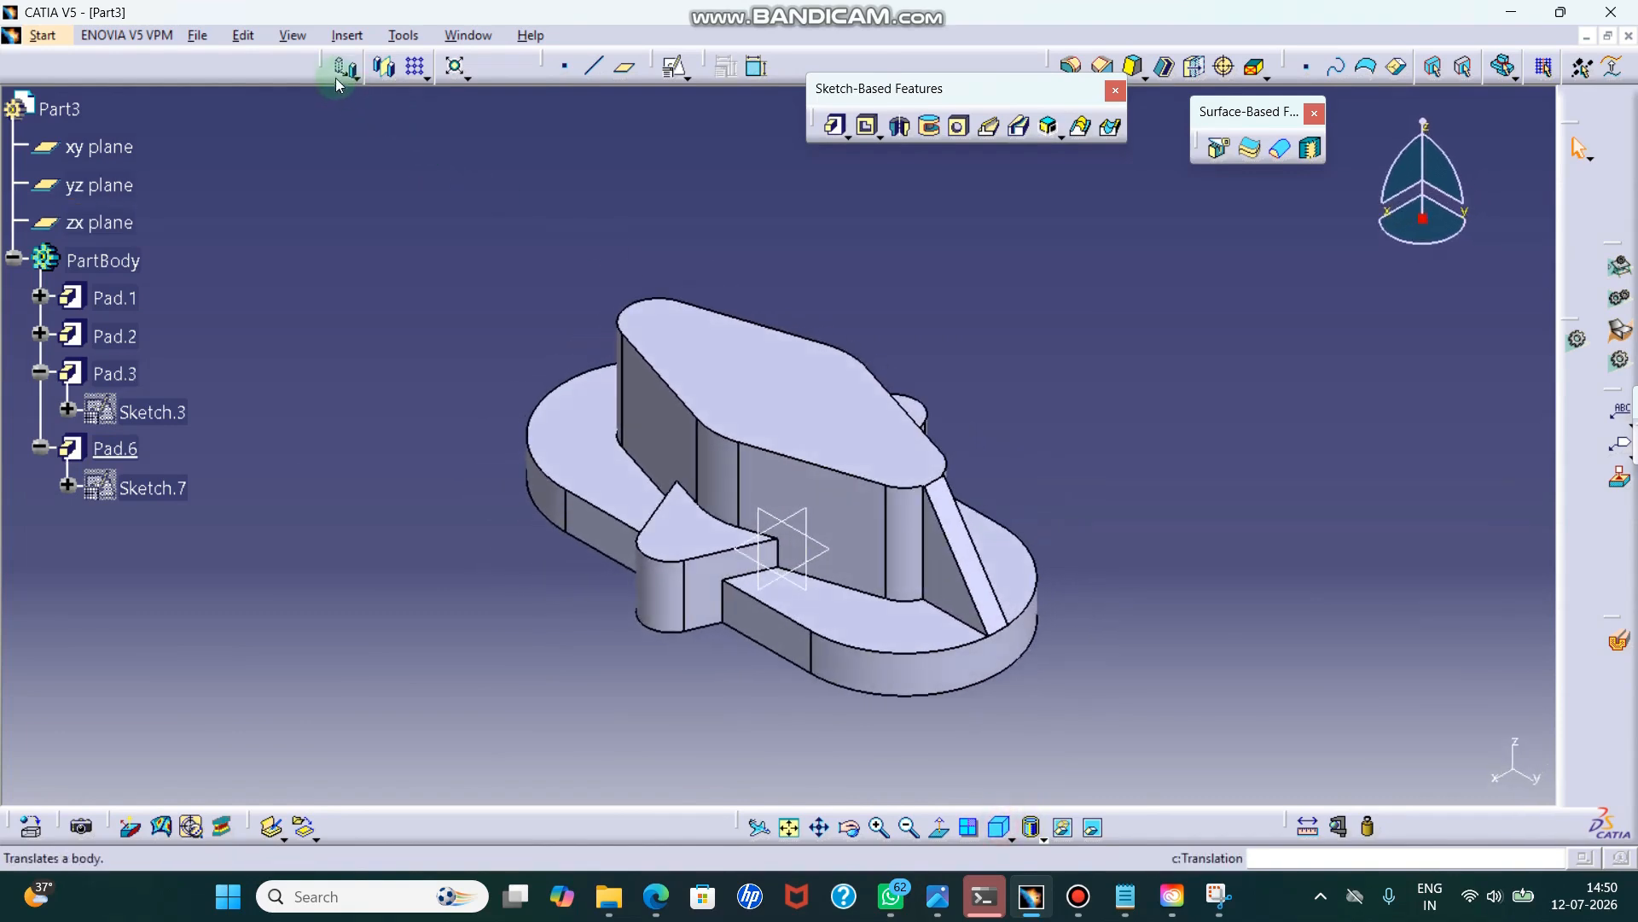
- Mirror the triangular rib pad about the zx plane to the opposite end of the part, accepting the non-movable elements warning
drag(338, 147, 424, 163)
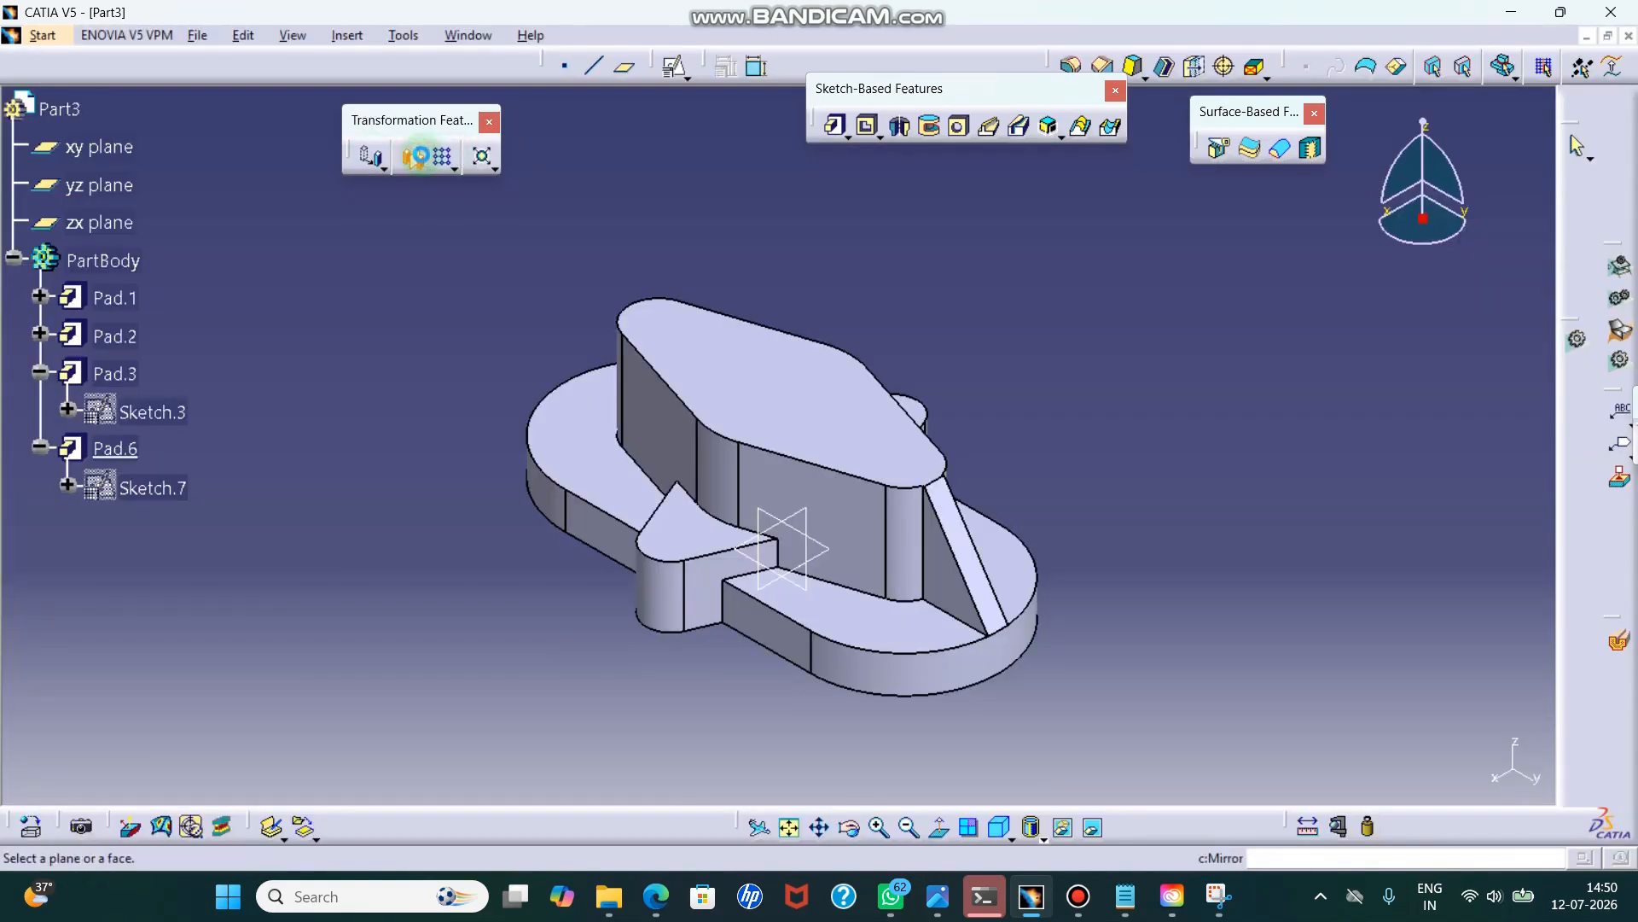
click(677, 301)
click(115, 448)
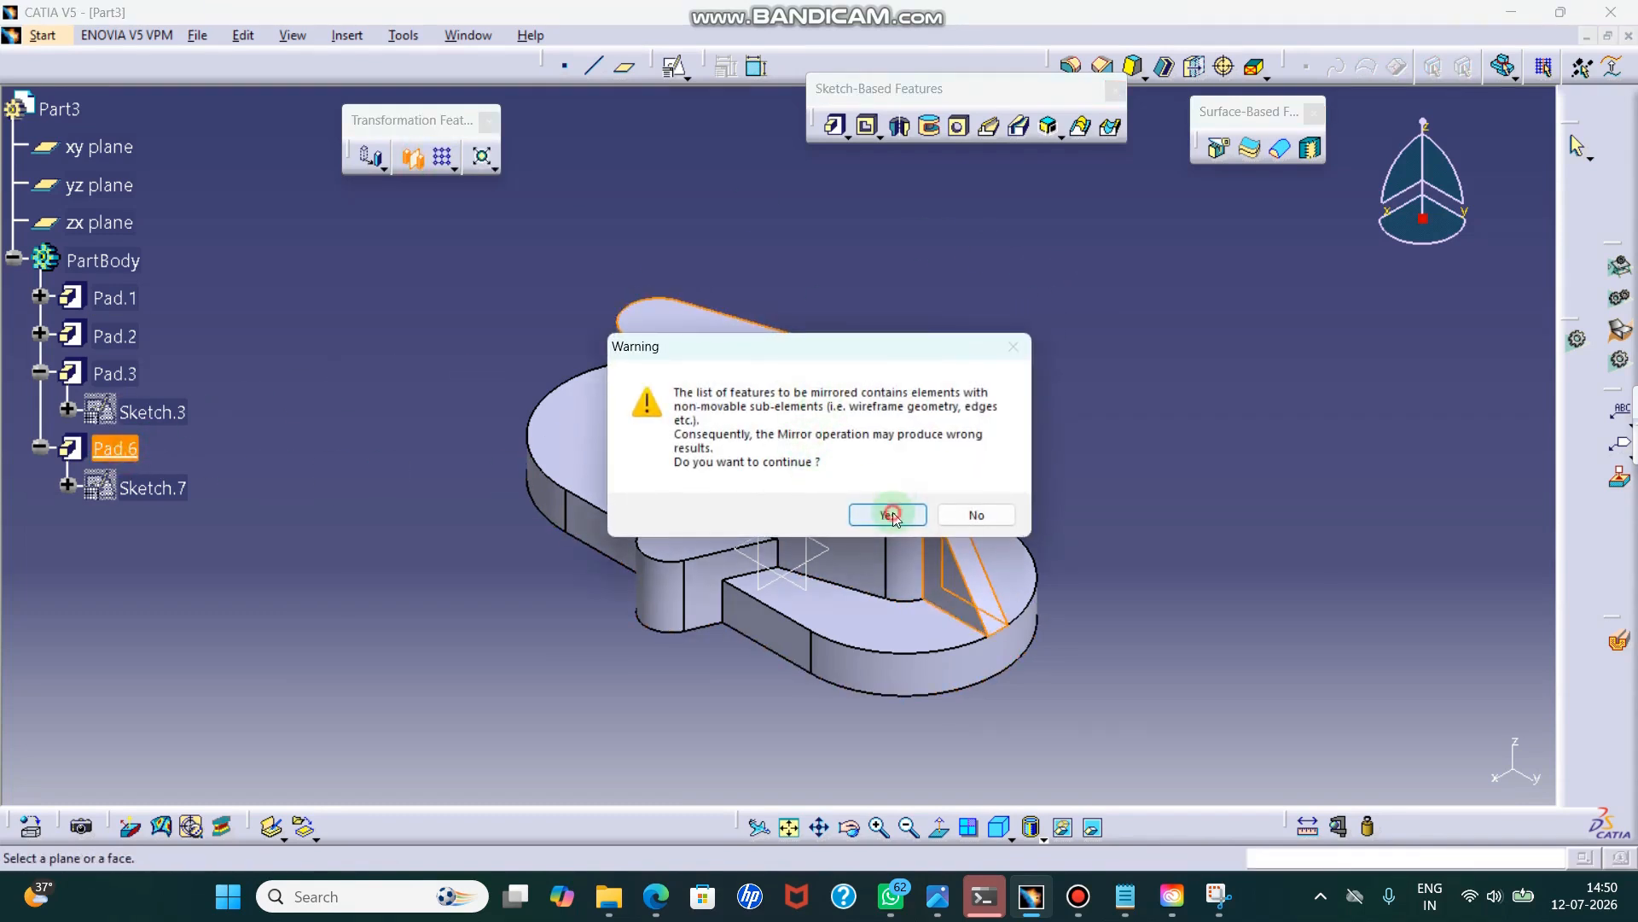
click(890, 514)
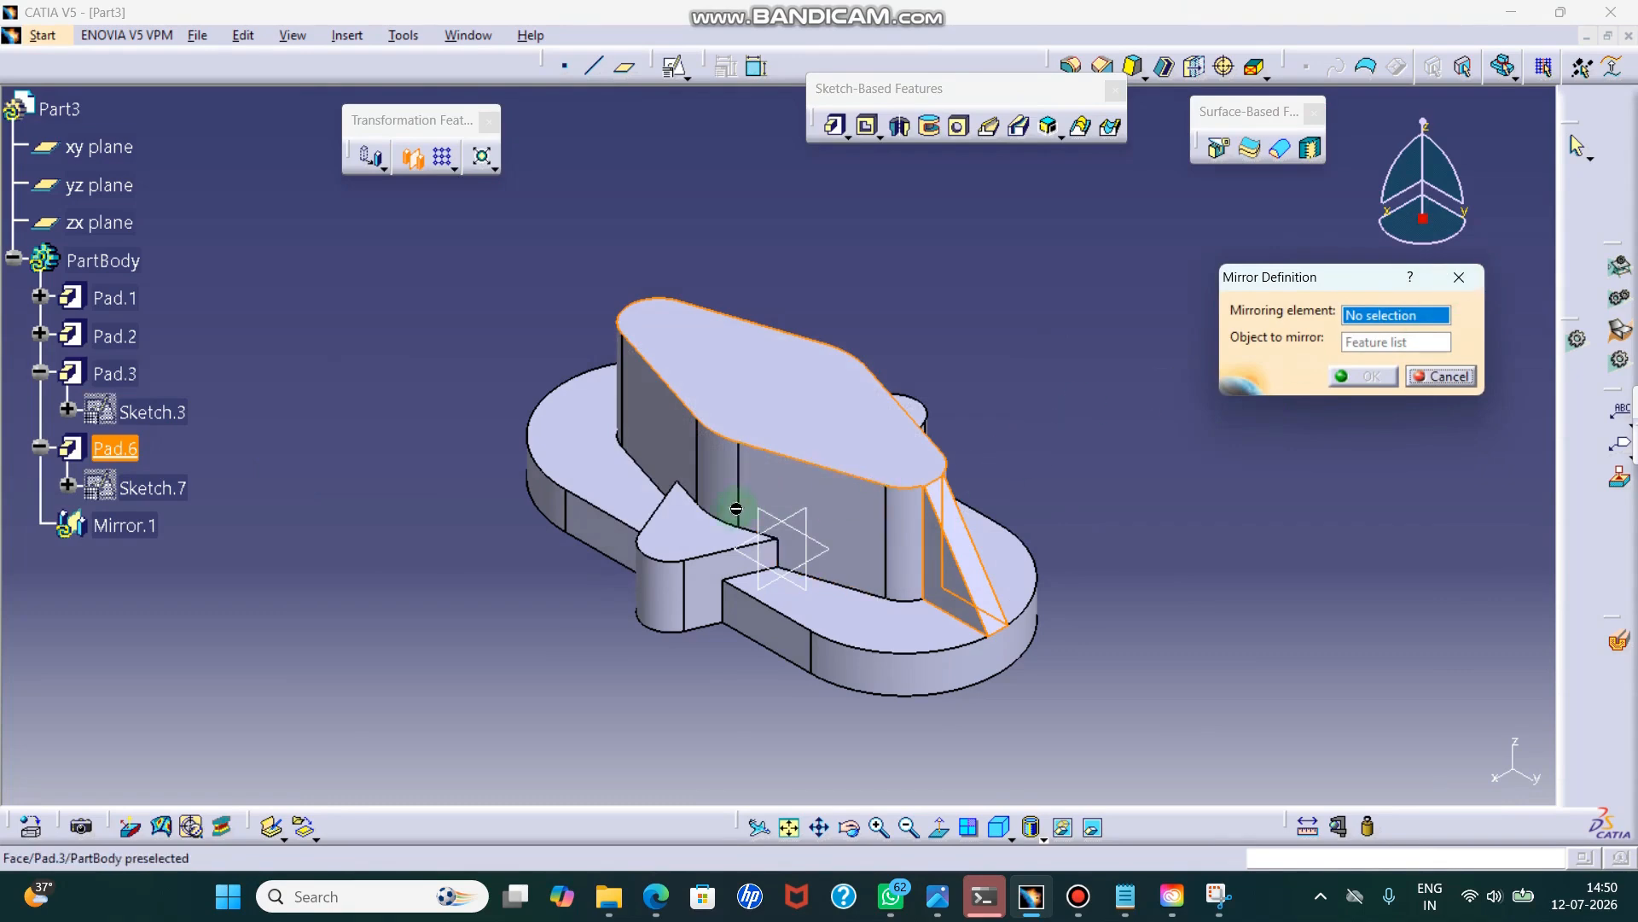
click(770, 522)
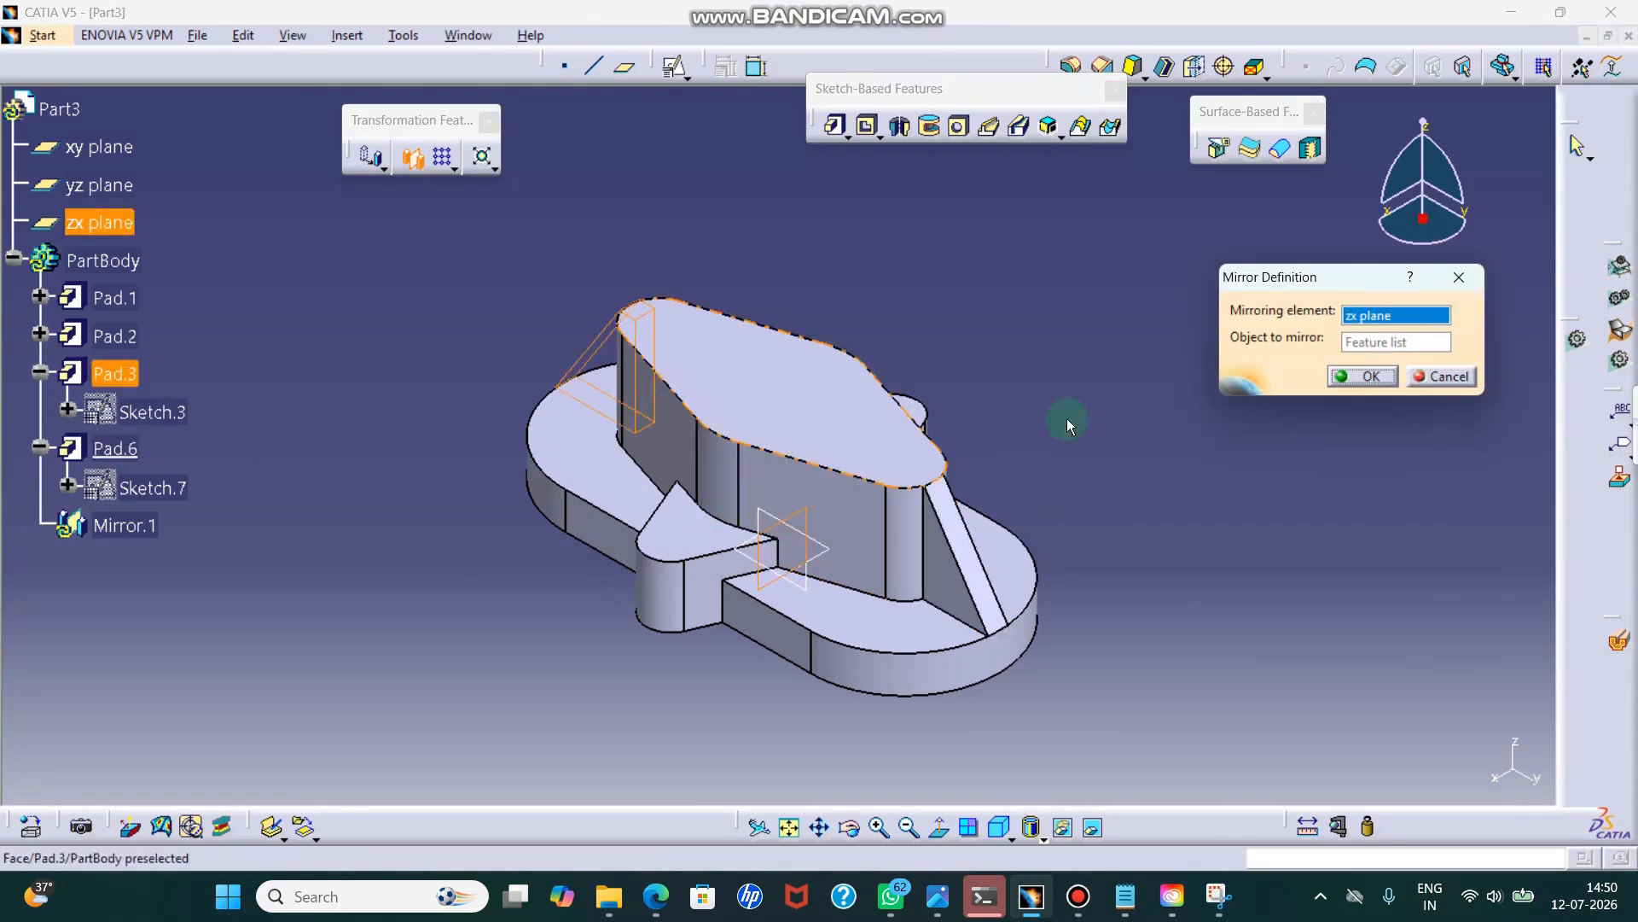
click(1354, 376)
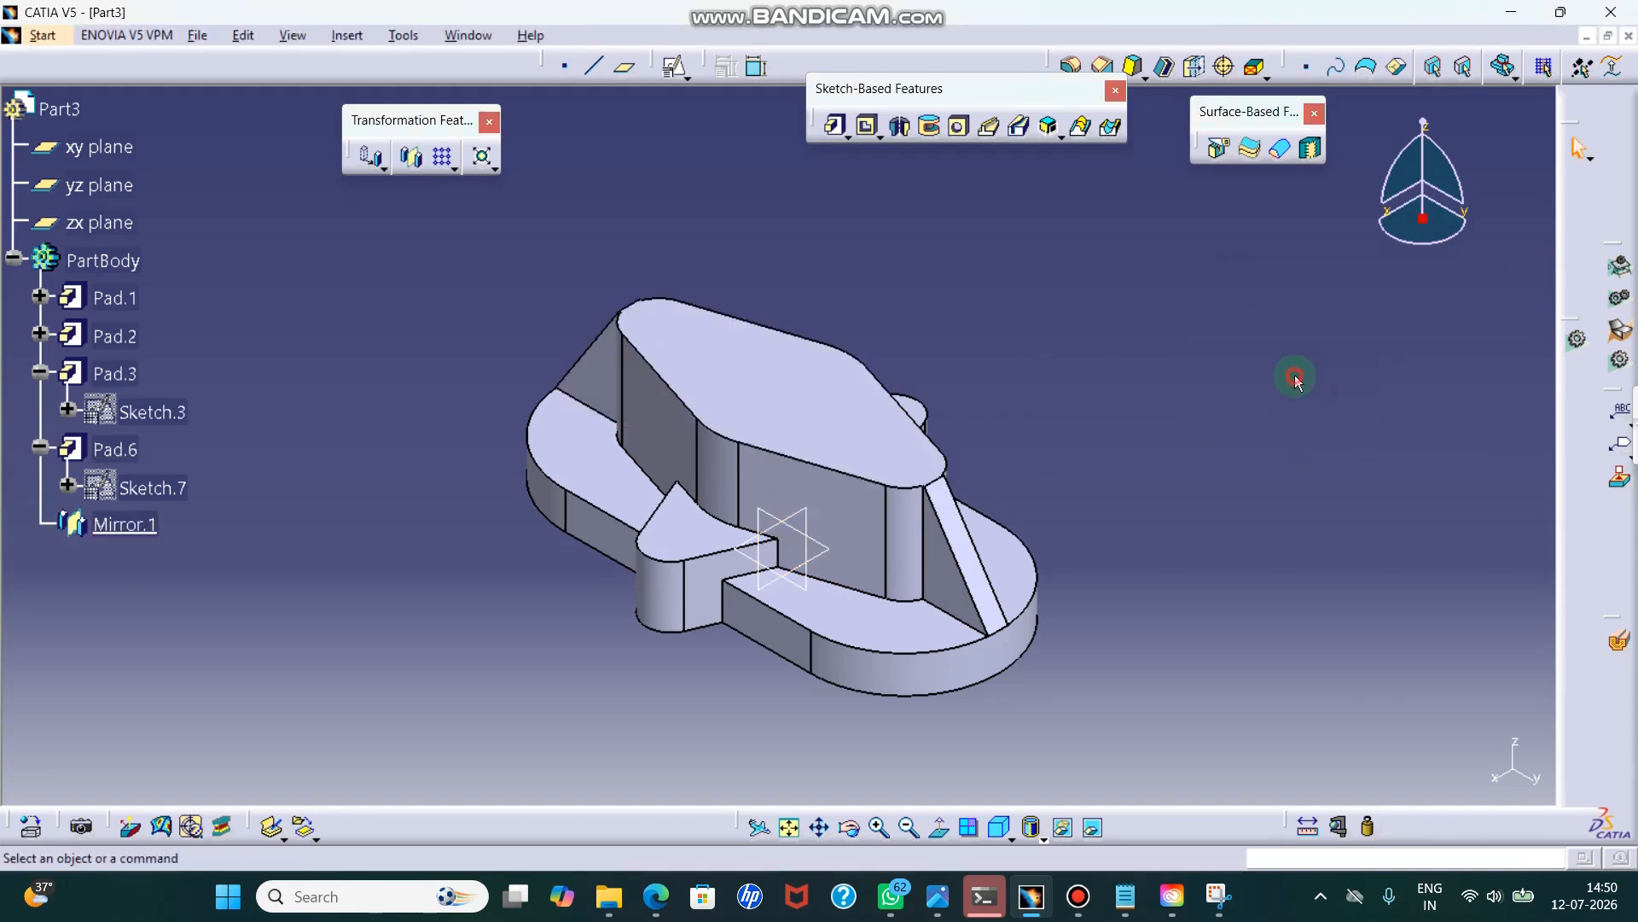
- Switch to the Exercise 165 drawing in Snipping Tool, review Section B-B's bottom recess, undo the pen marks there and return to CATIA
middle_drag(1268, 392, 1244, 388)
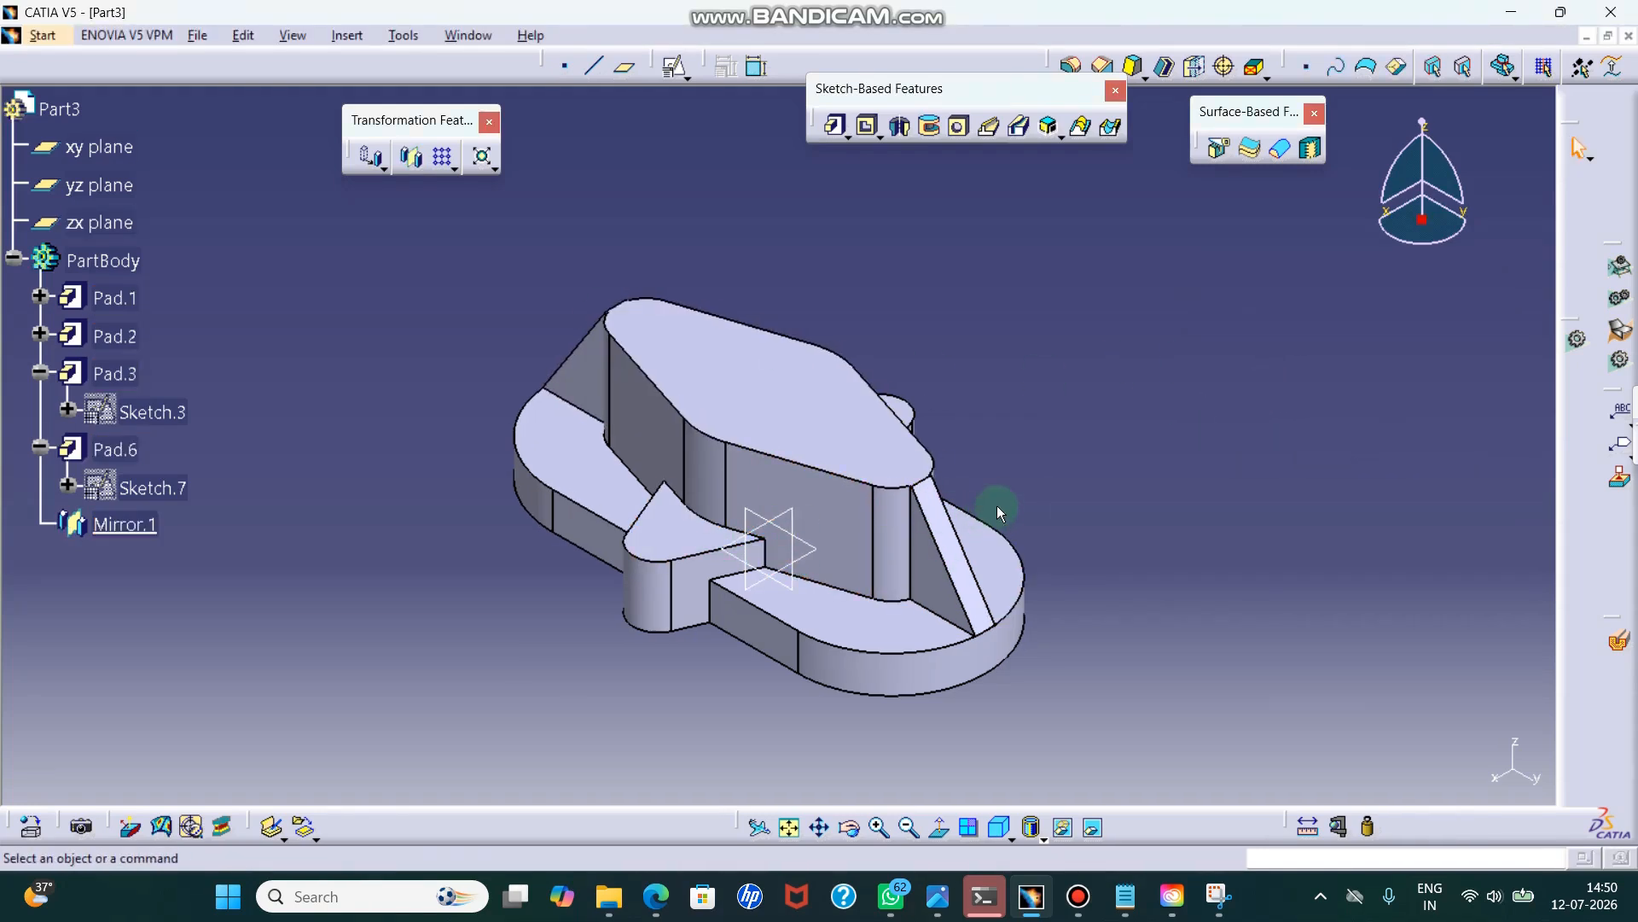
click(1226, 898)
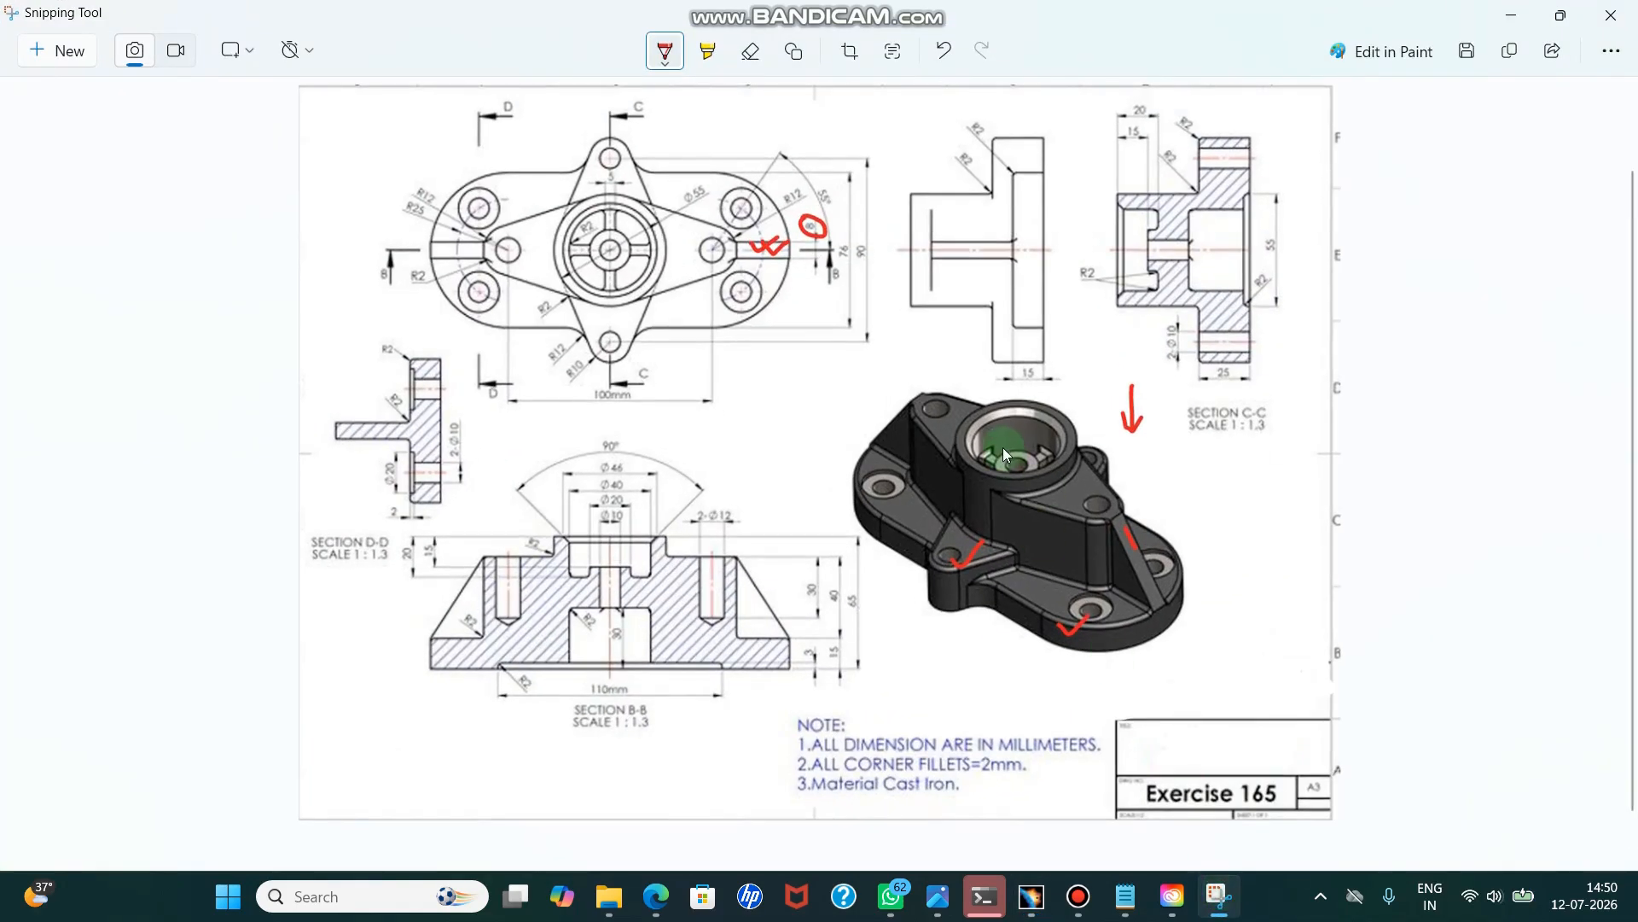
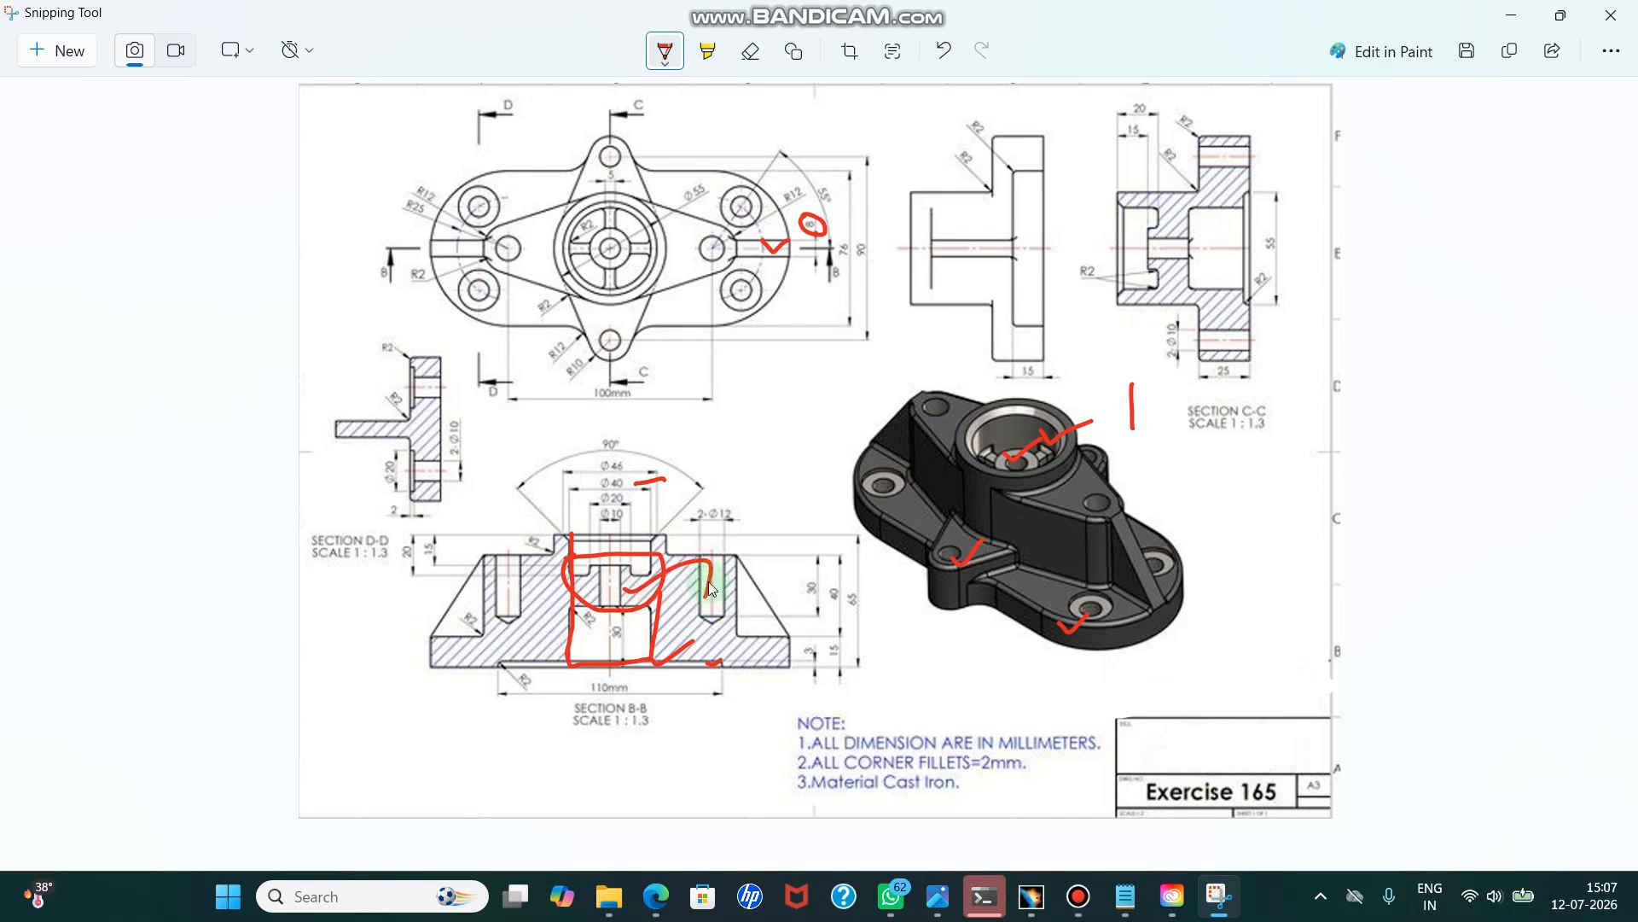
key(ctrl+z)
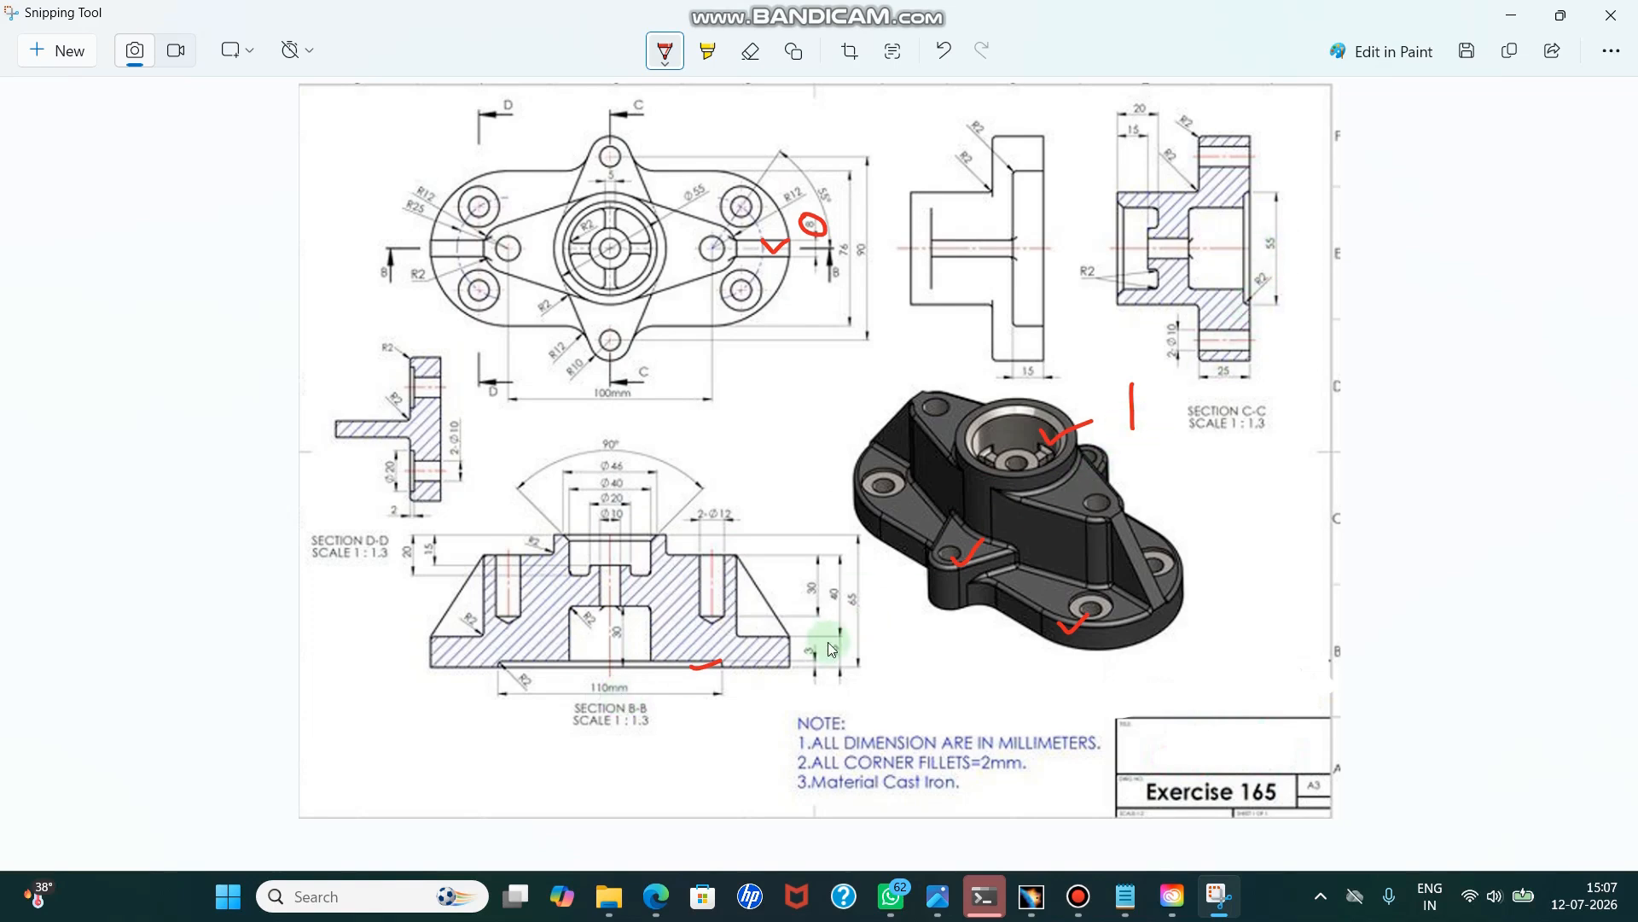
click(1511, 16)
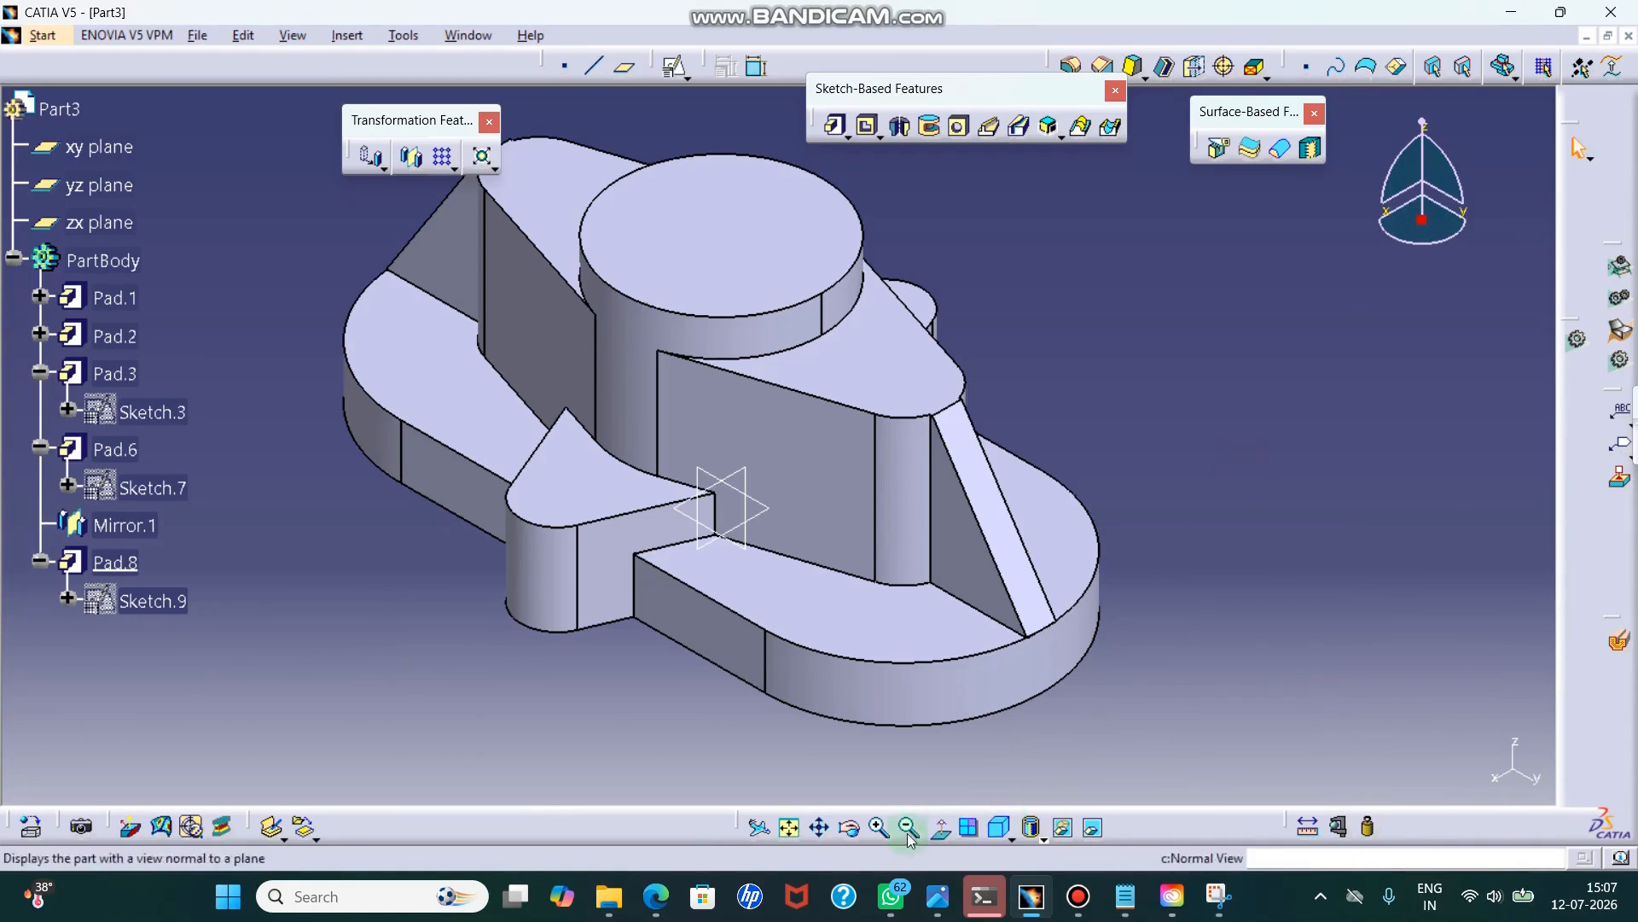
- Create a positioned sketch on the base plate's bottom face with the H direction reversed
middle_drag(779, 702, 802, 649)
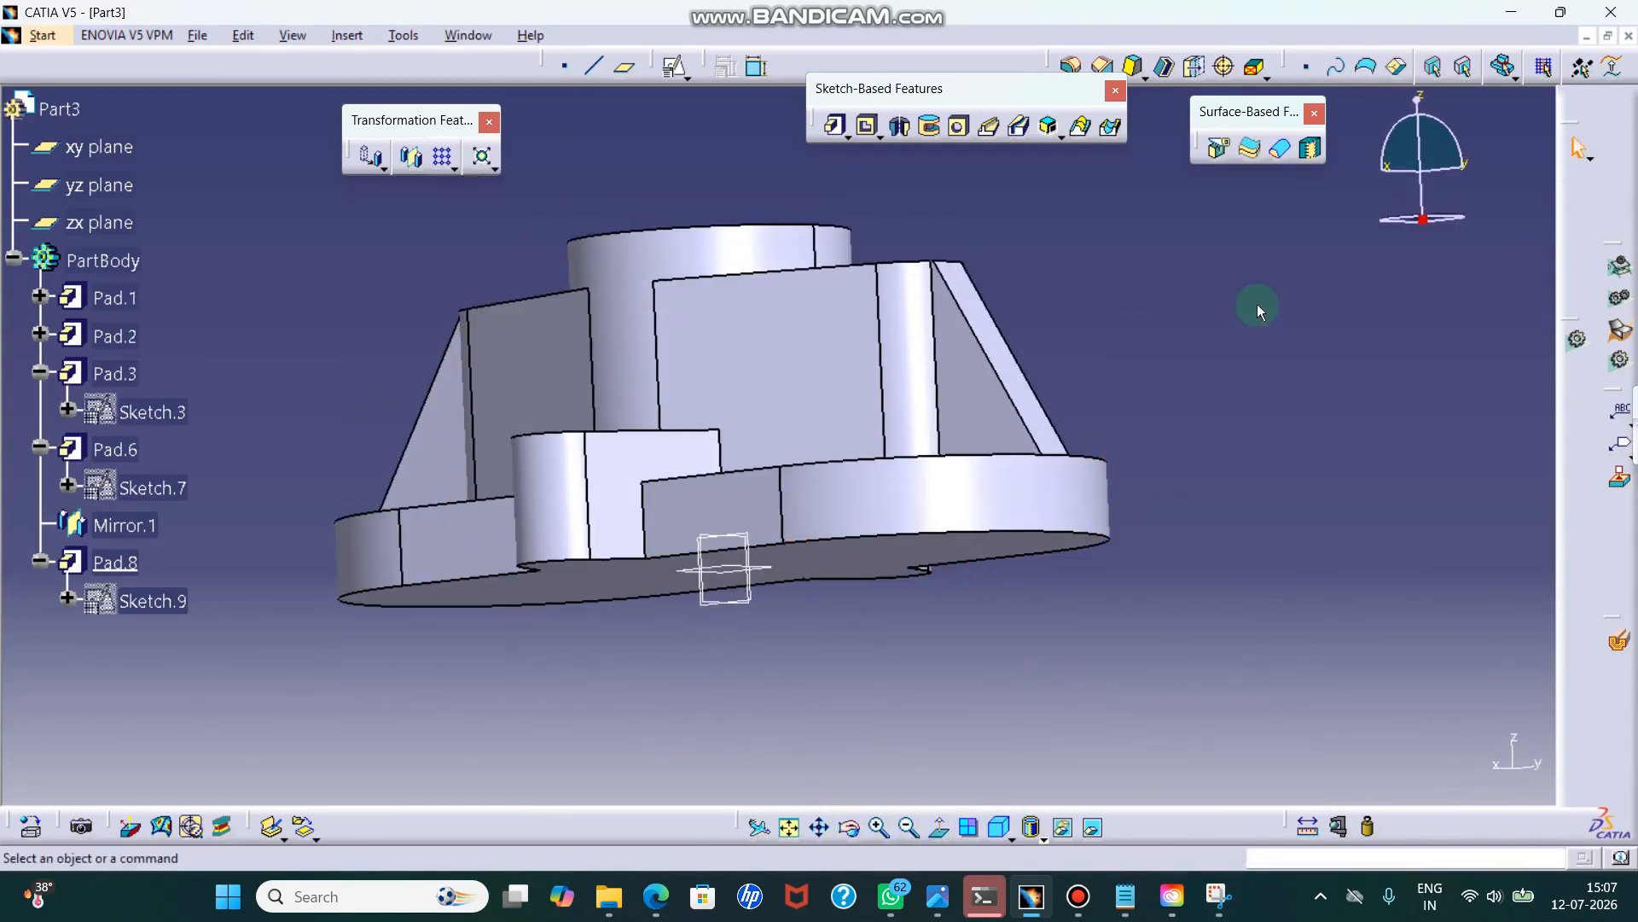
click(671, 69)
click(848, 565)
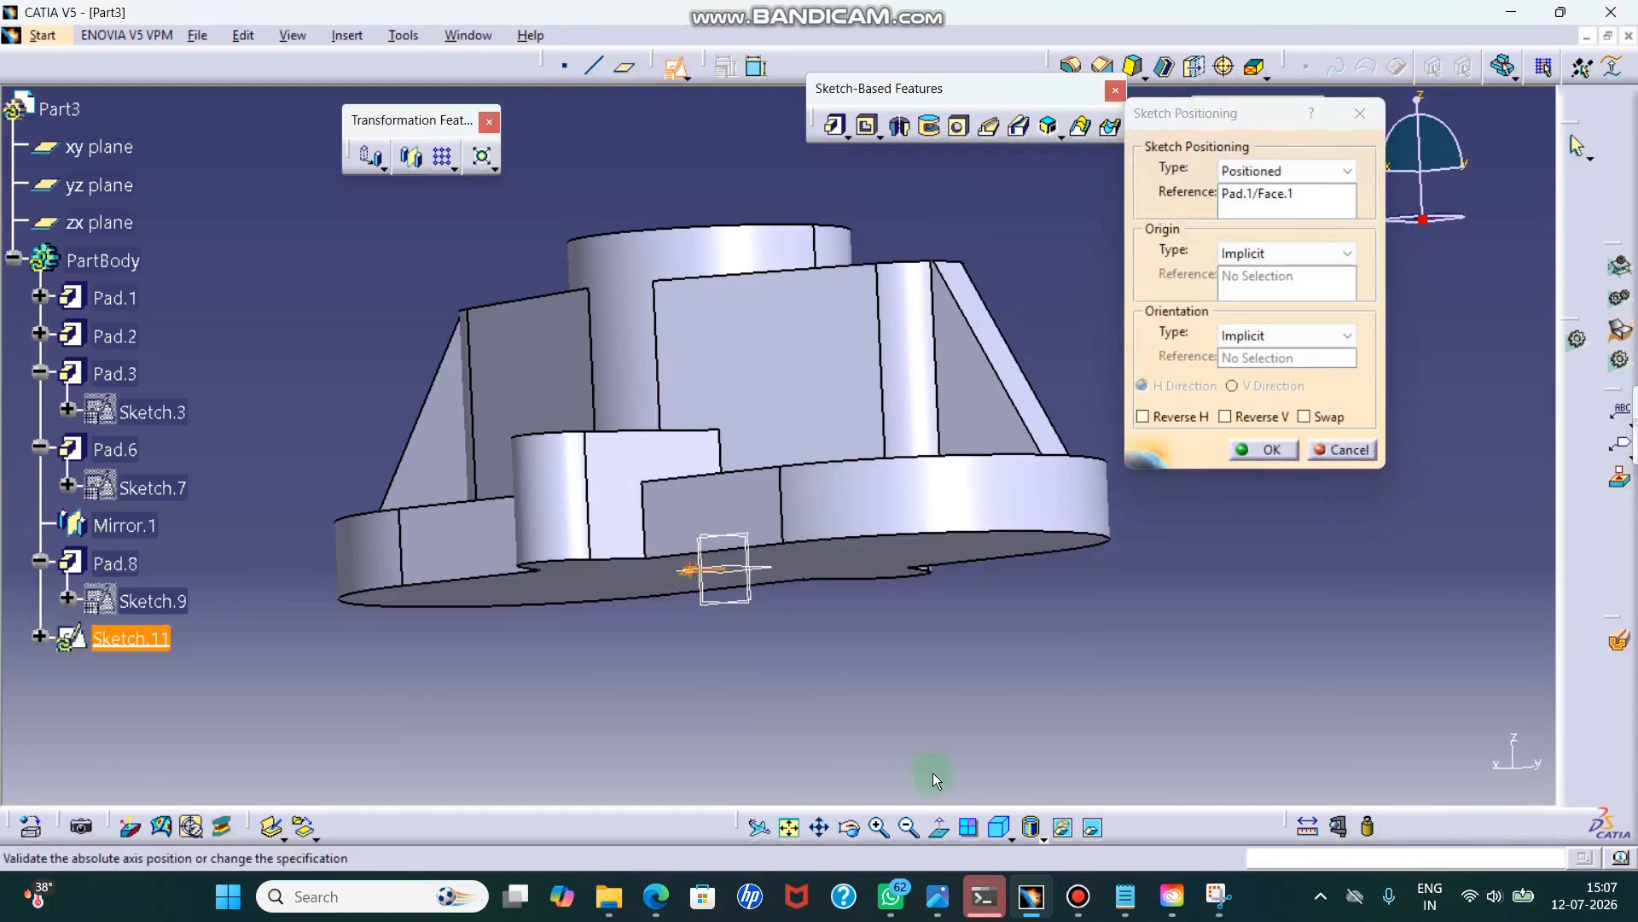
click(1000, 827)
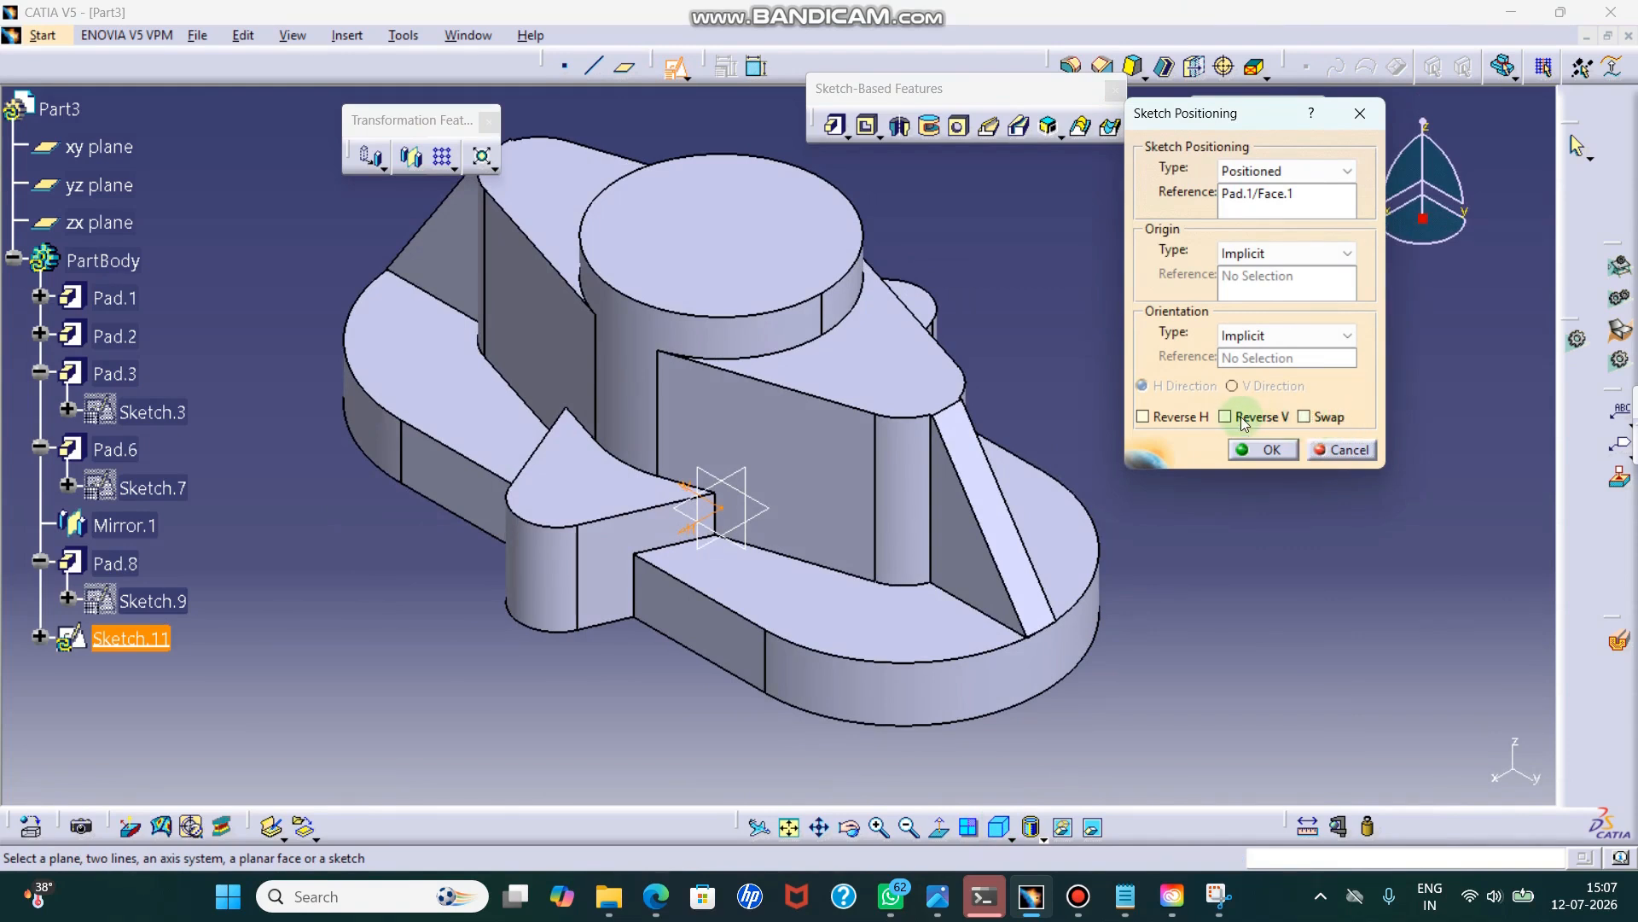
click(1195, 421)
click(1272, 449)
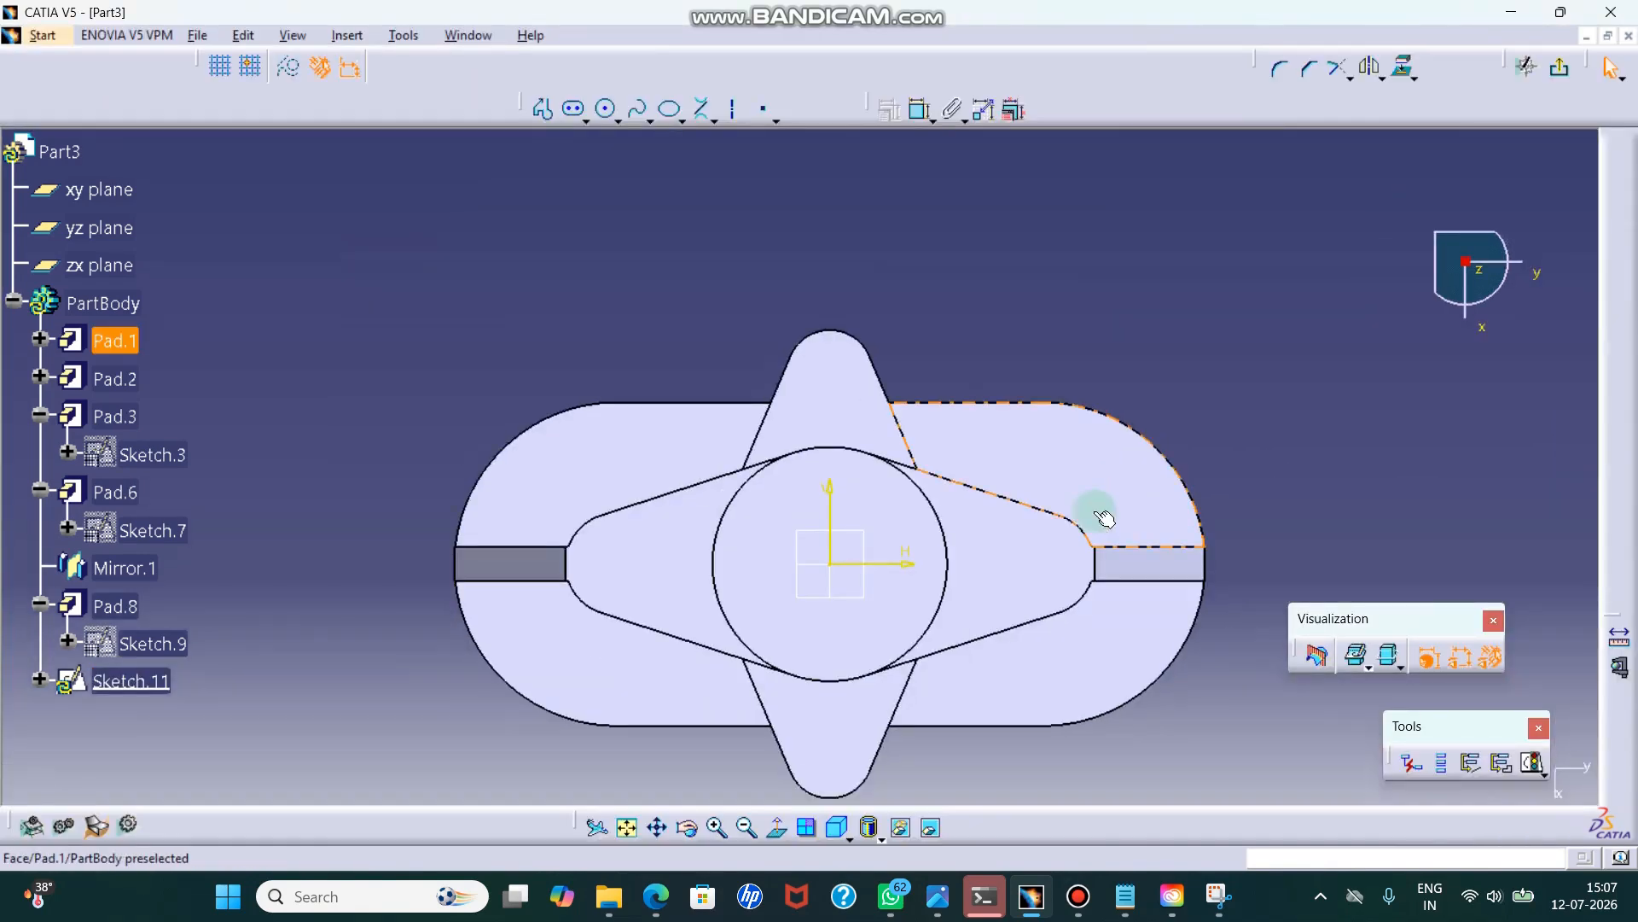
- Draw a centered rectangle about the sketch origin, reaching across most of the boss
mouse_move(1091, 516)
middle_down()
mouse_move(1043, 362)
mouse_move(1085, 371)
middle_up()
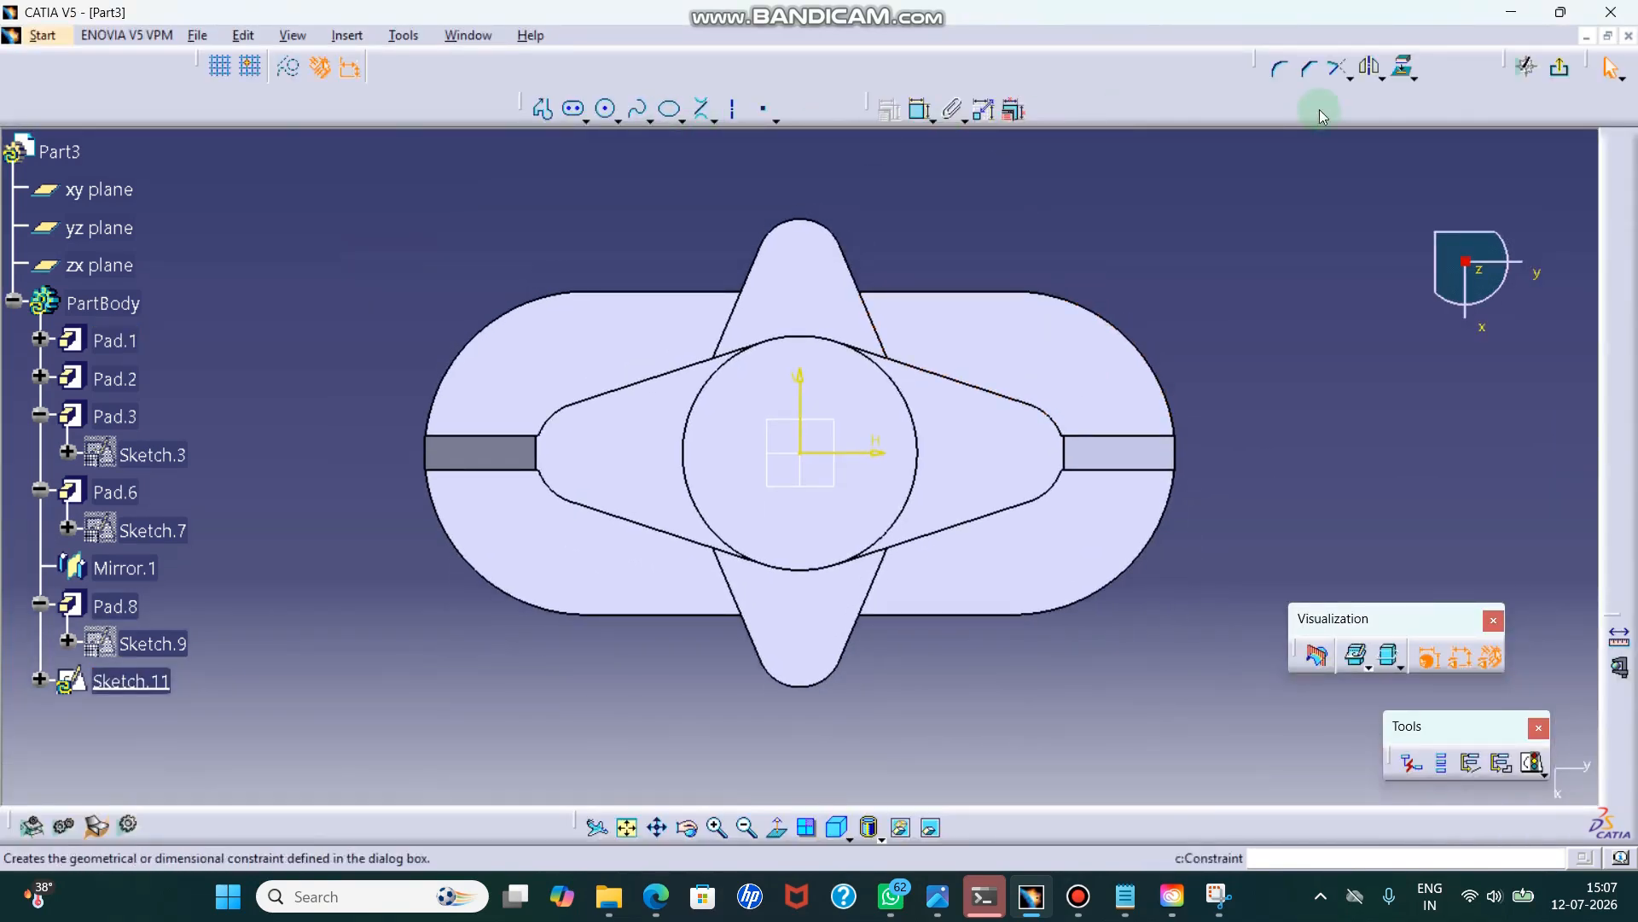
click(585, 120)
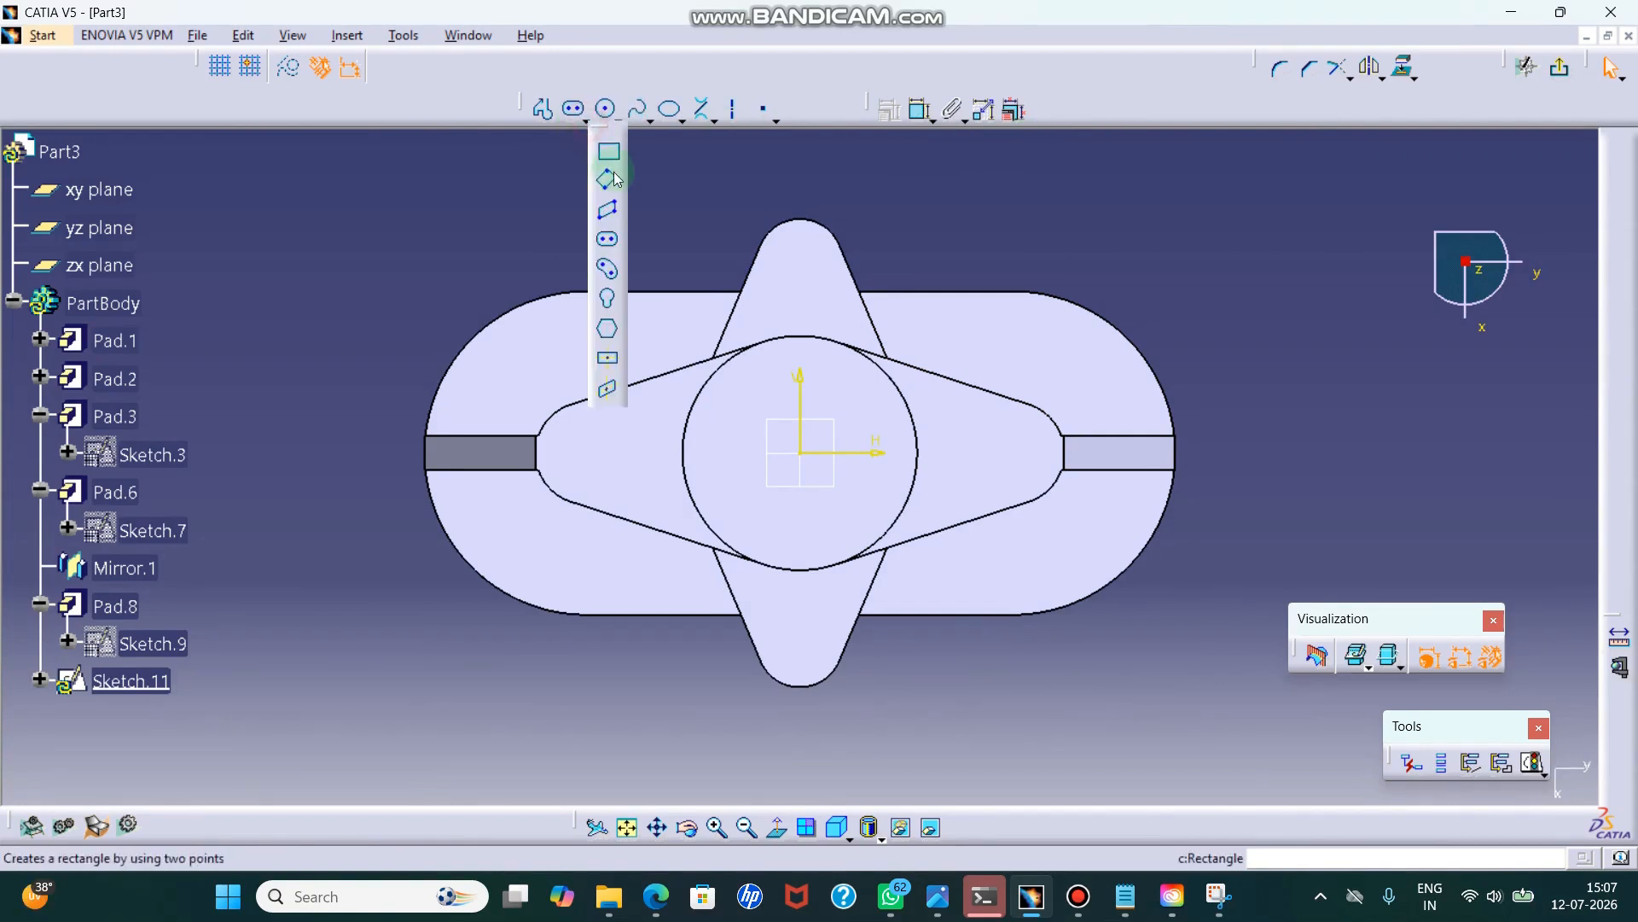
click(607, 356)
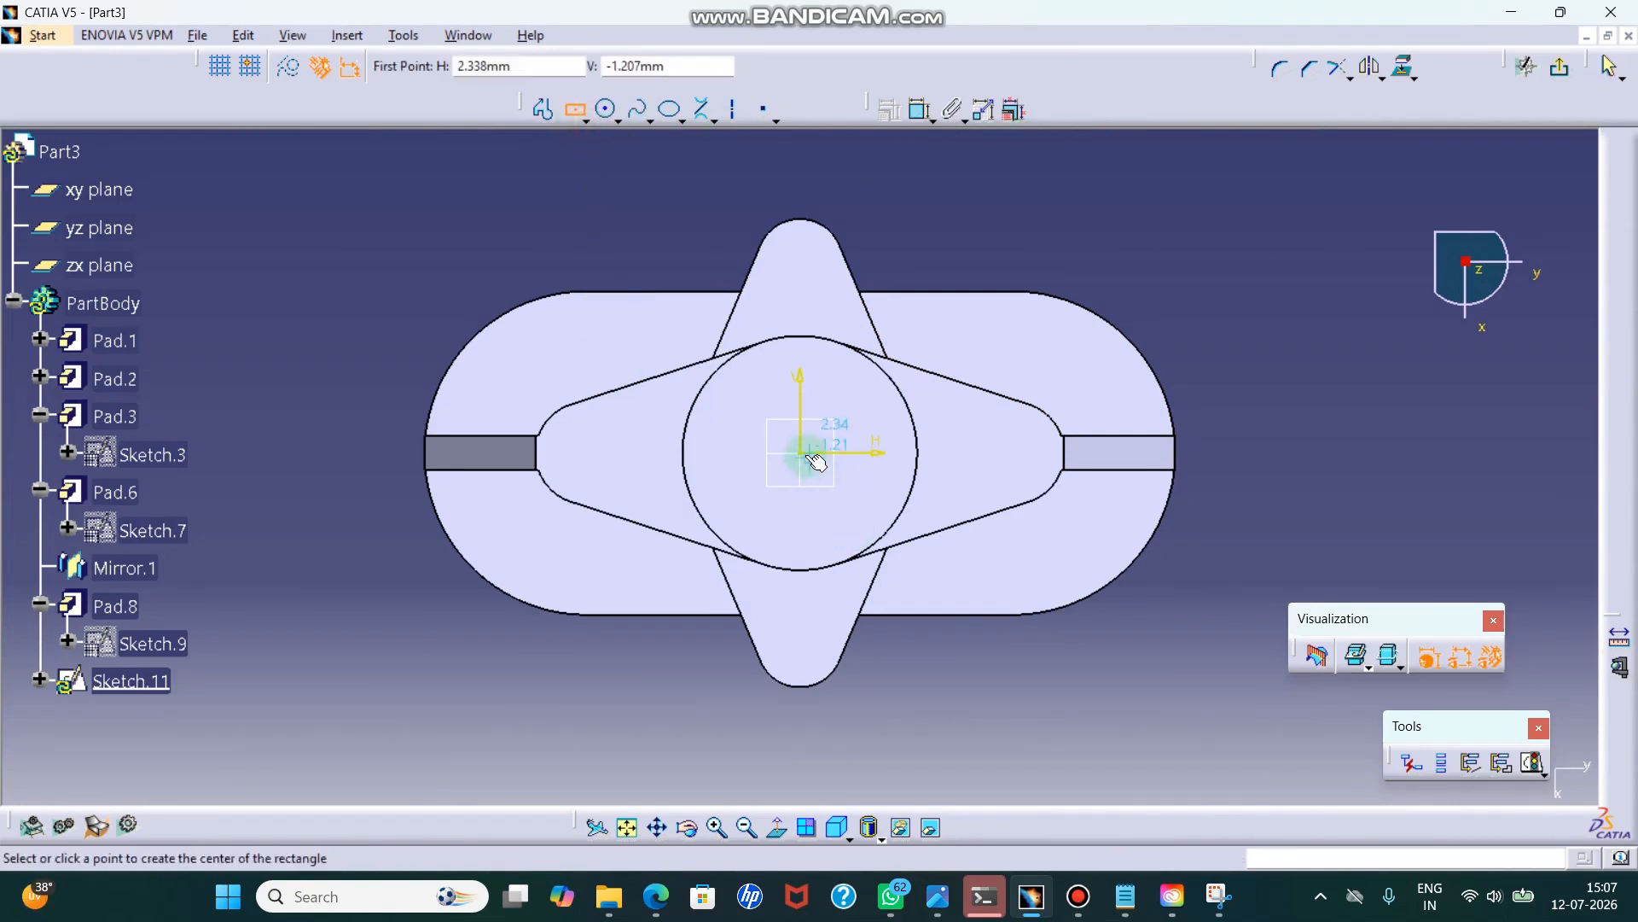
click(1028, 345)
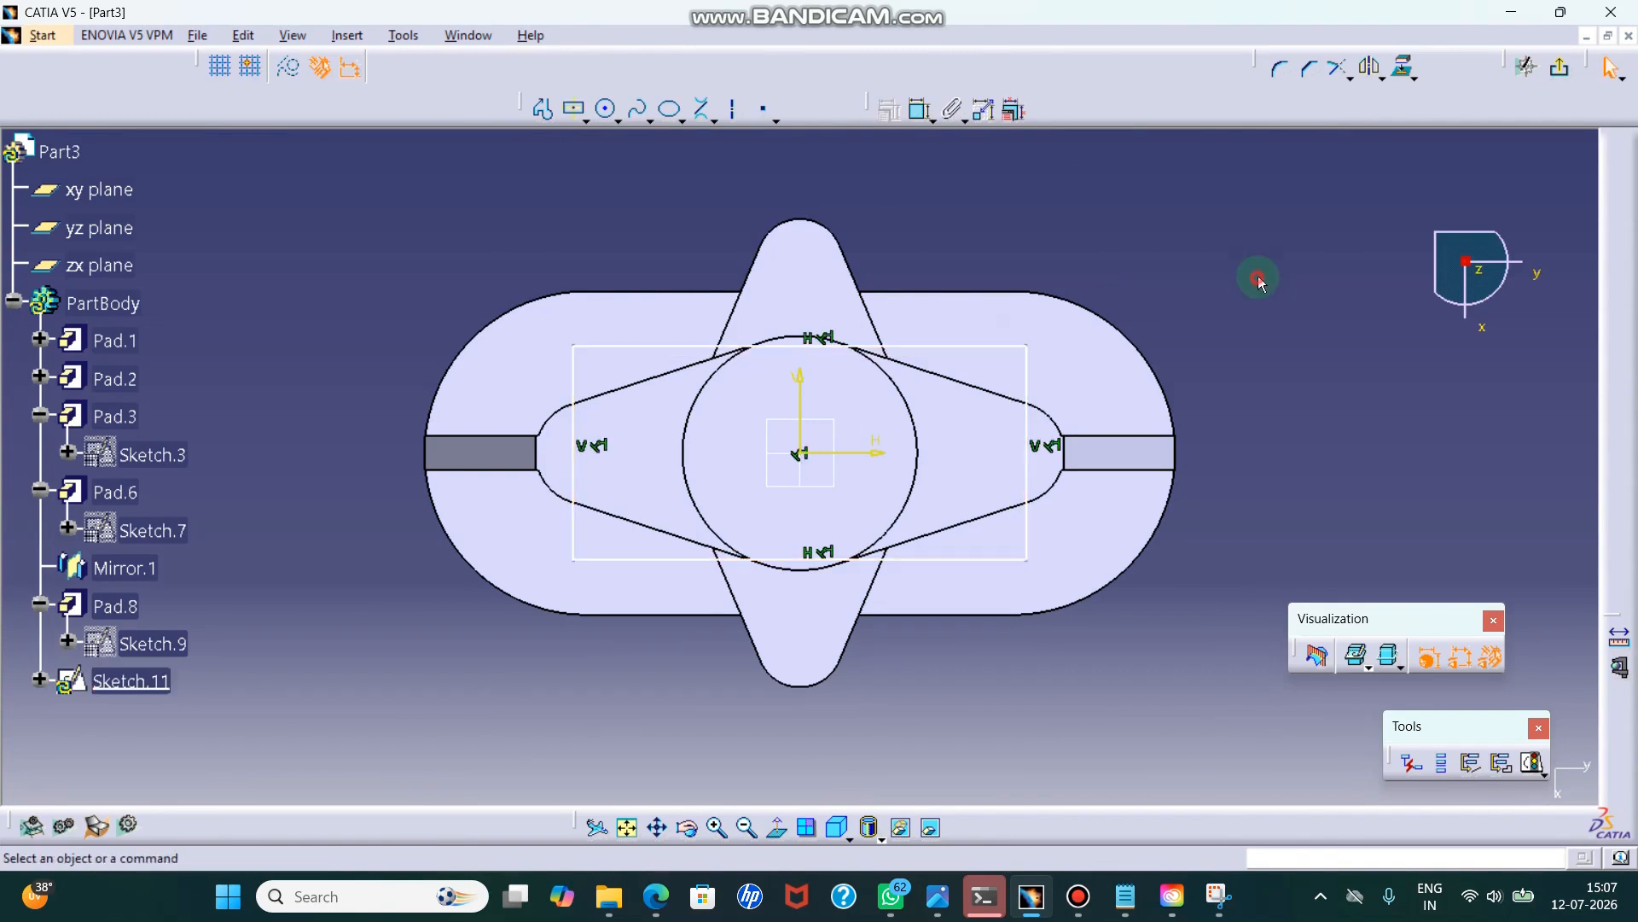
- Dimension the rectangle's long side to 110 mm and select one of its short vertical sides
click(934, 109)
click(896, 345)
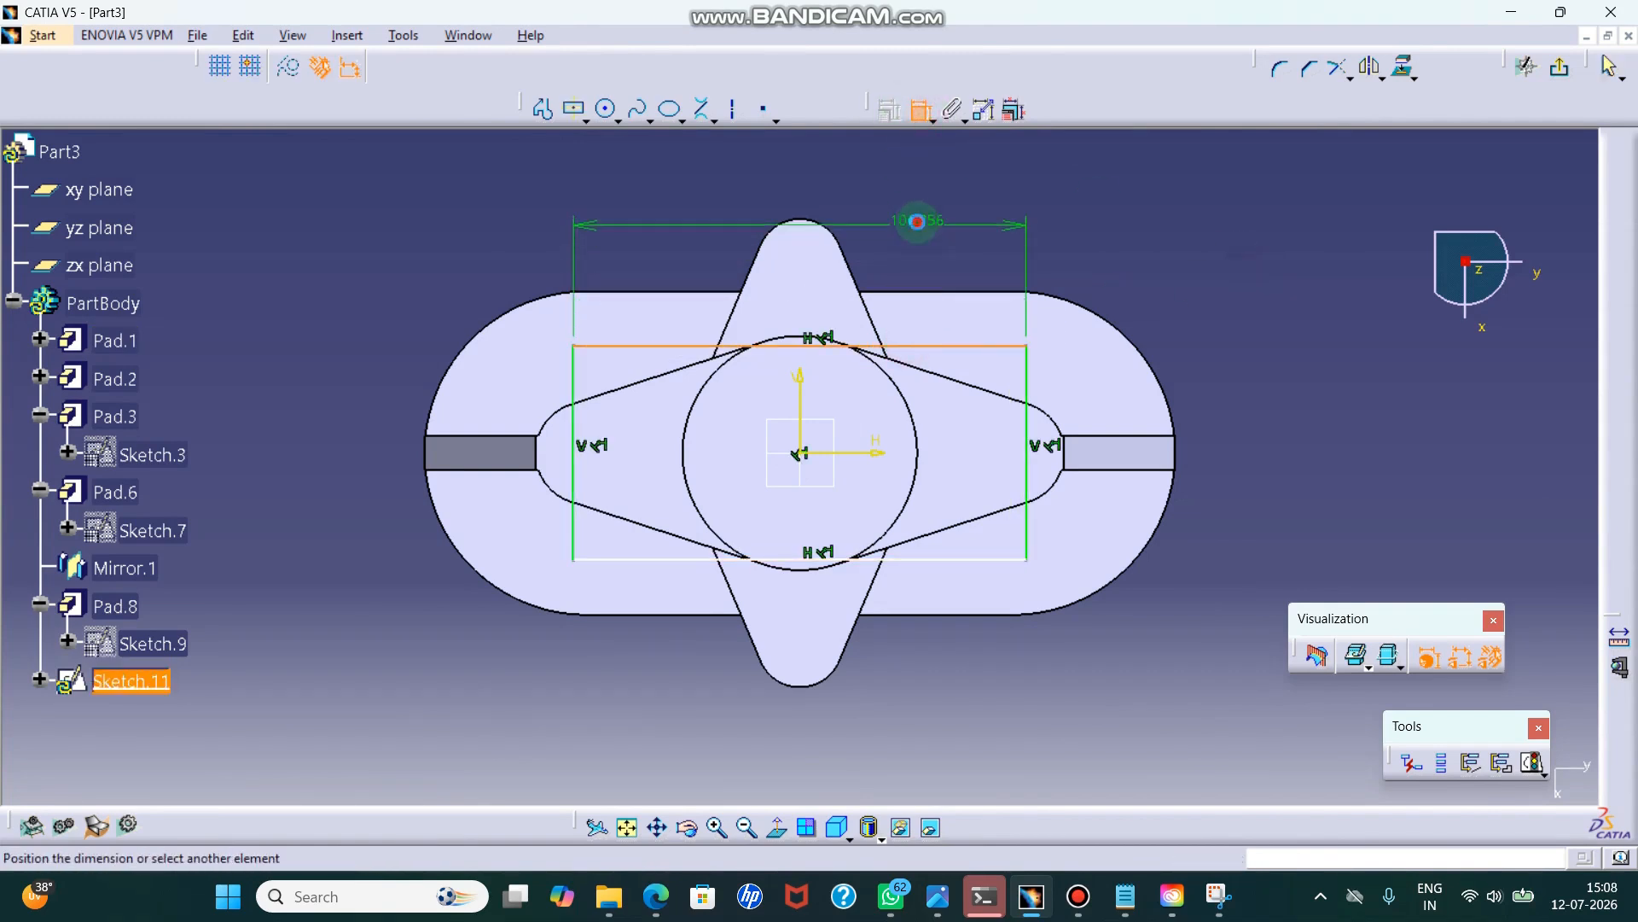
click(914, 219)
double_click(913, 219)
text(110mm)
key(Return)
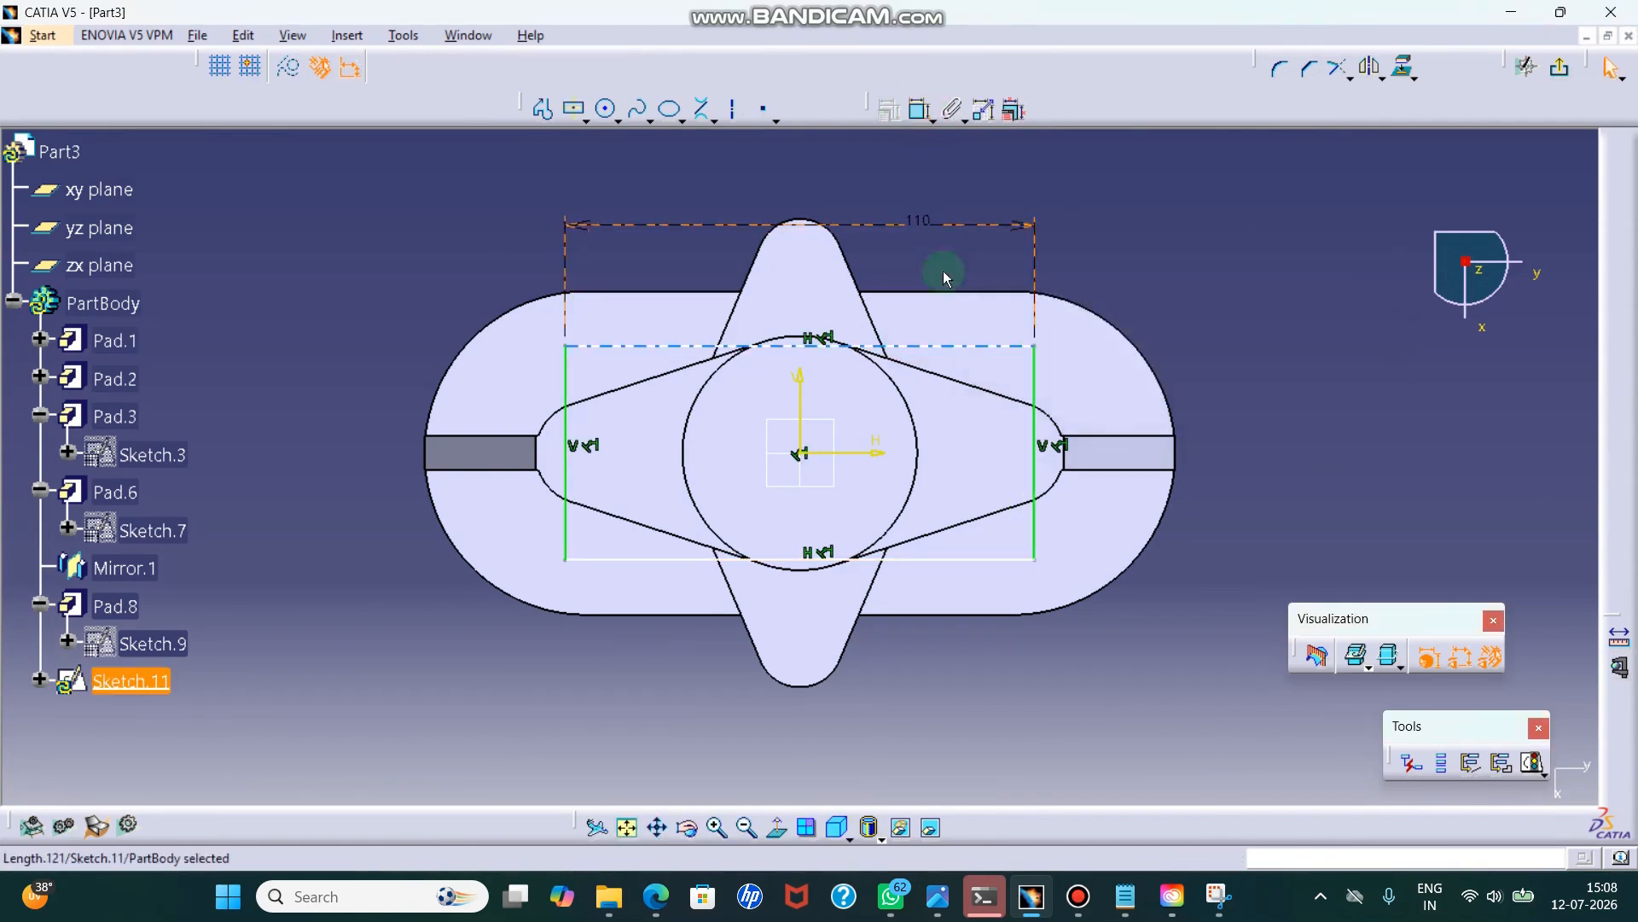
click(1035, 377)
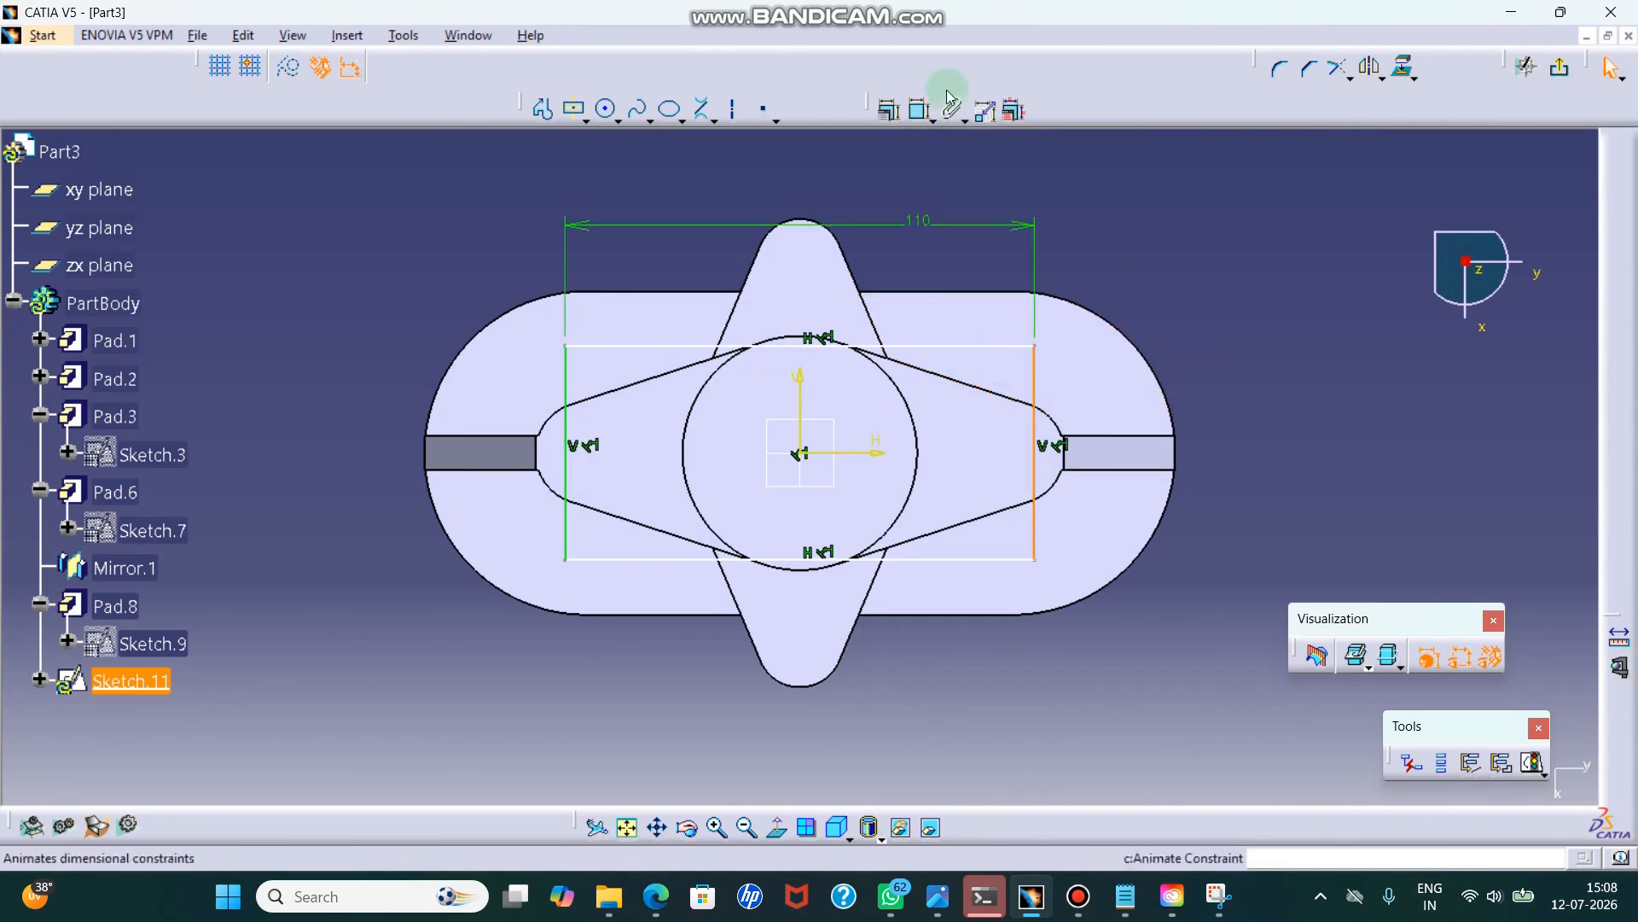
- Dimension the rectangle's short side to 55 mm
click(921, 110)
click(1244, 238)
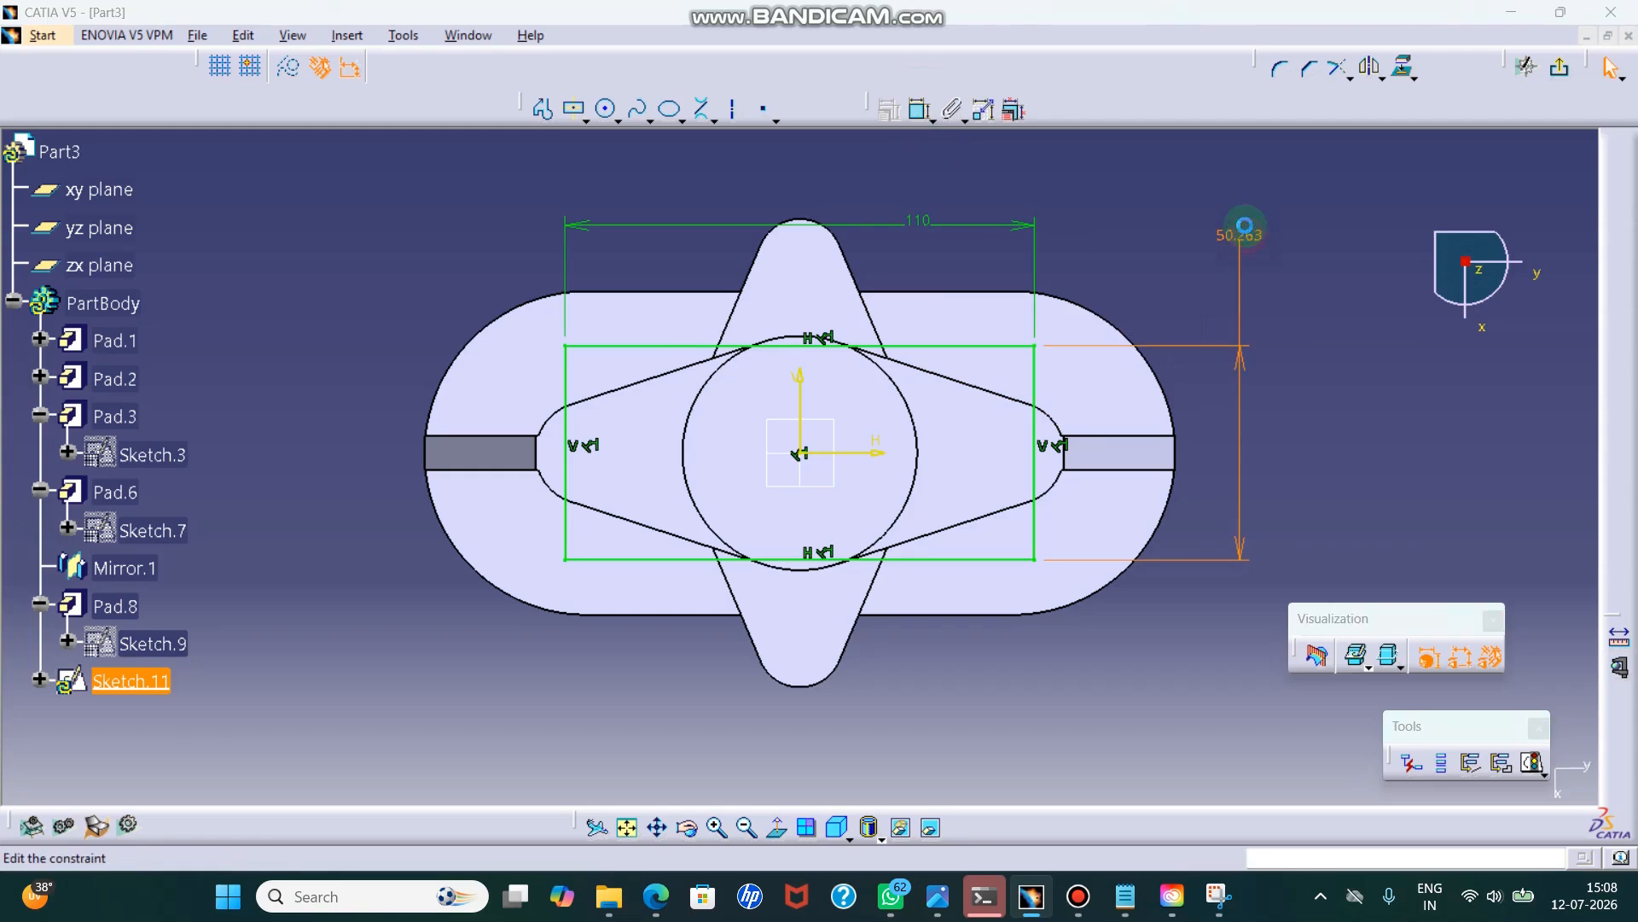
double_click(1239, 236)
text(55)
key(Return)
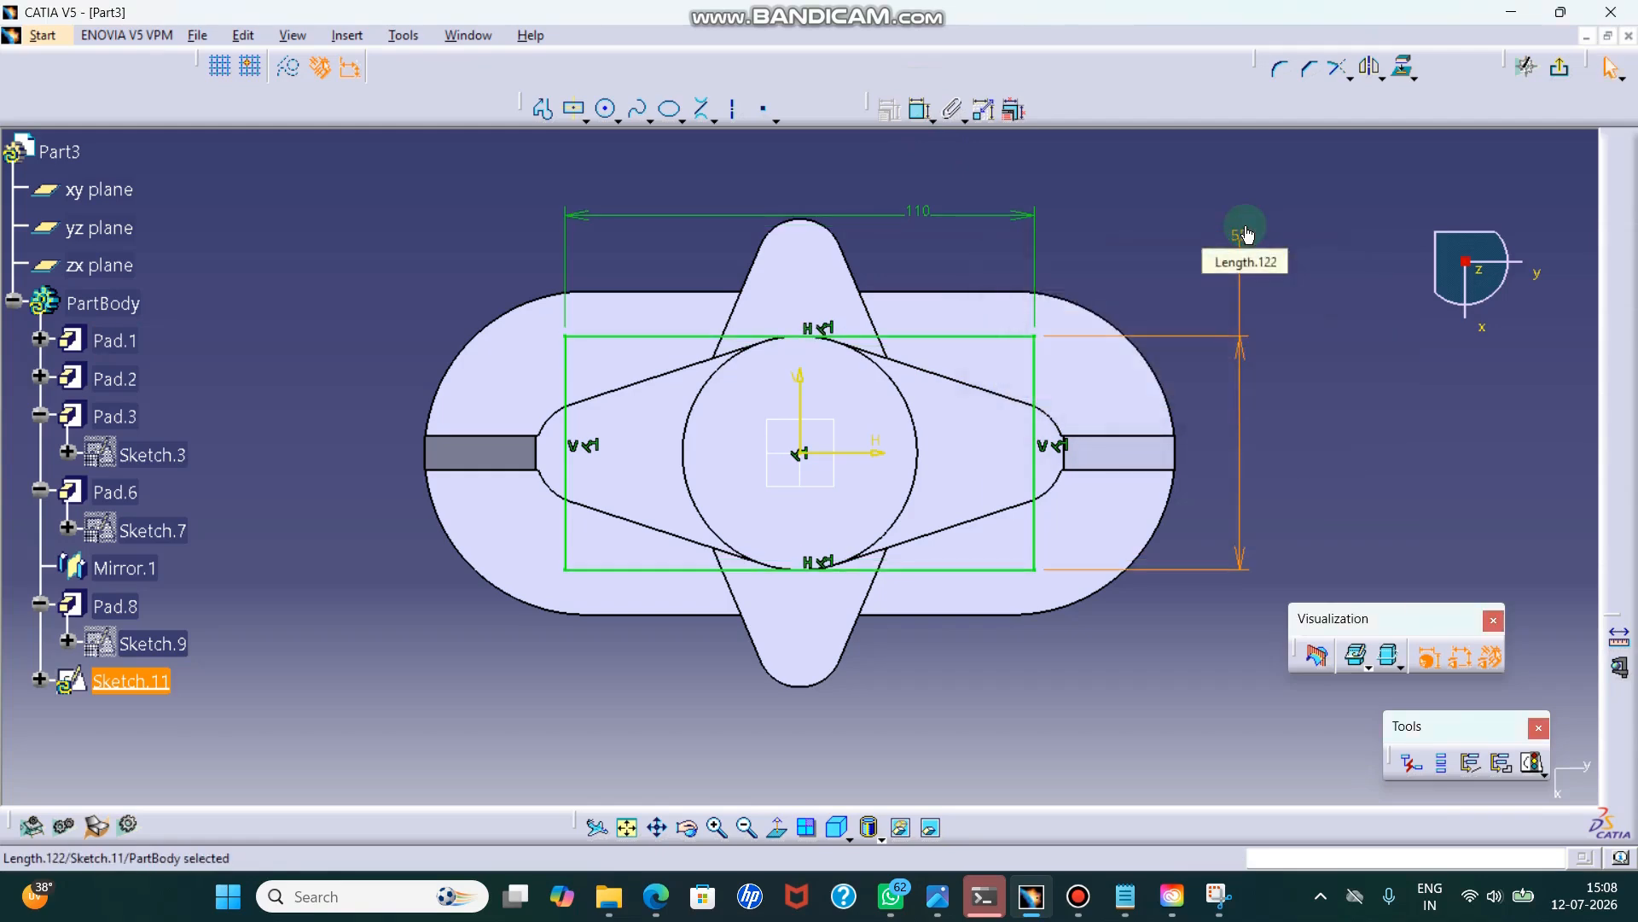
- Check the corner radius on the Exercise 165 drawing, then round all four rectangle corners with R2 mm and exit the sketch
click(1216, 897)
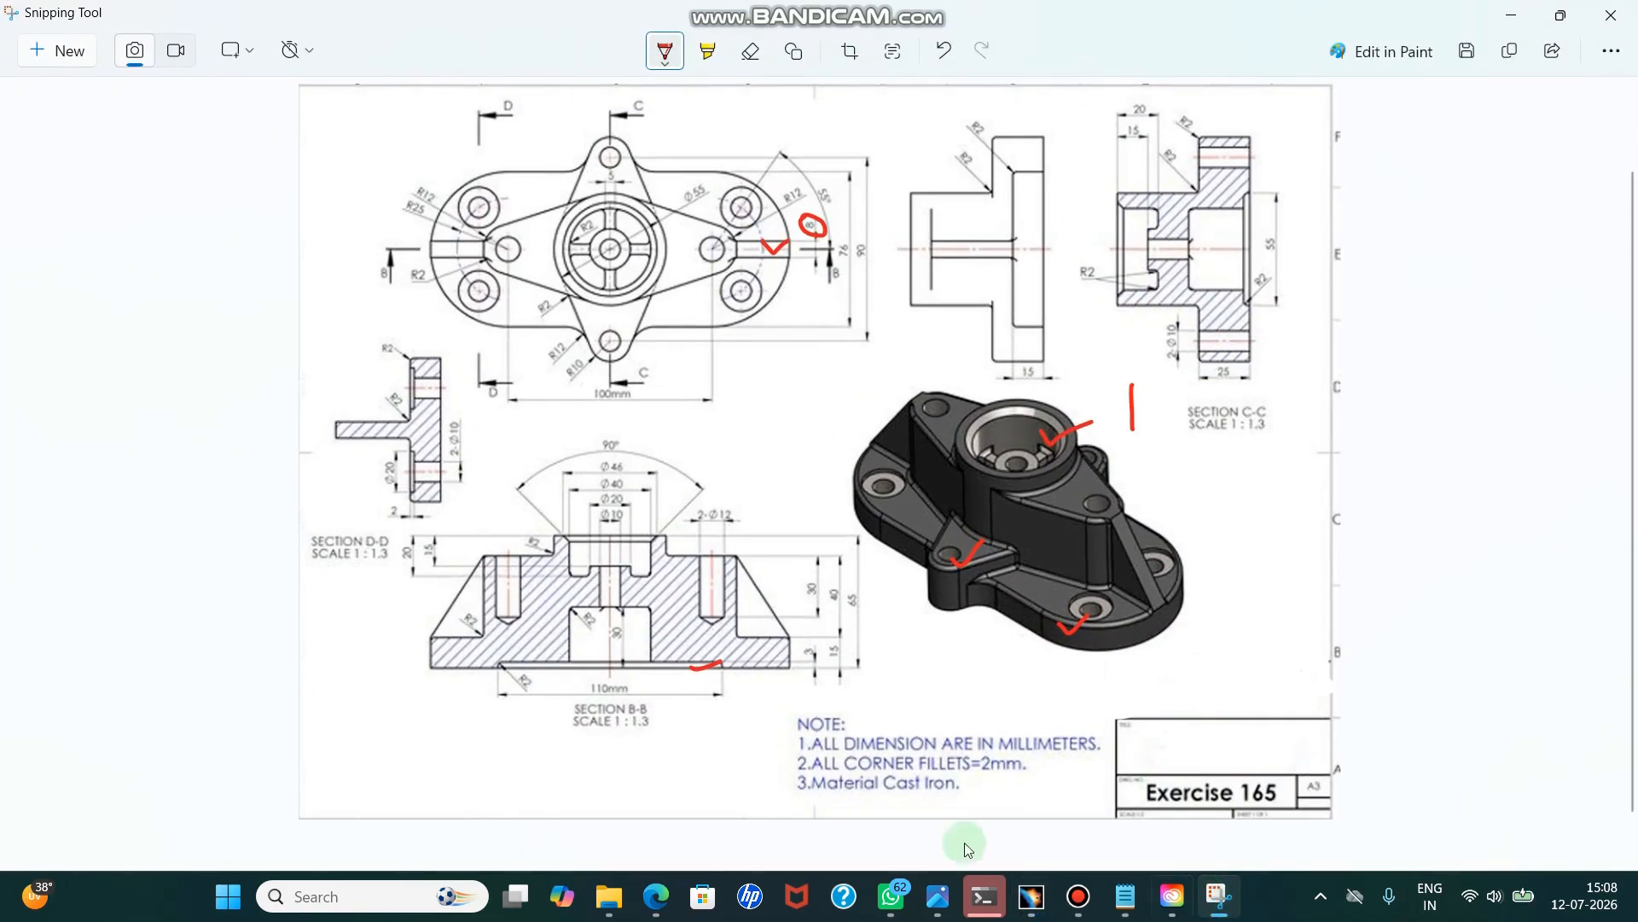
click(1511, 17)
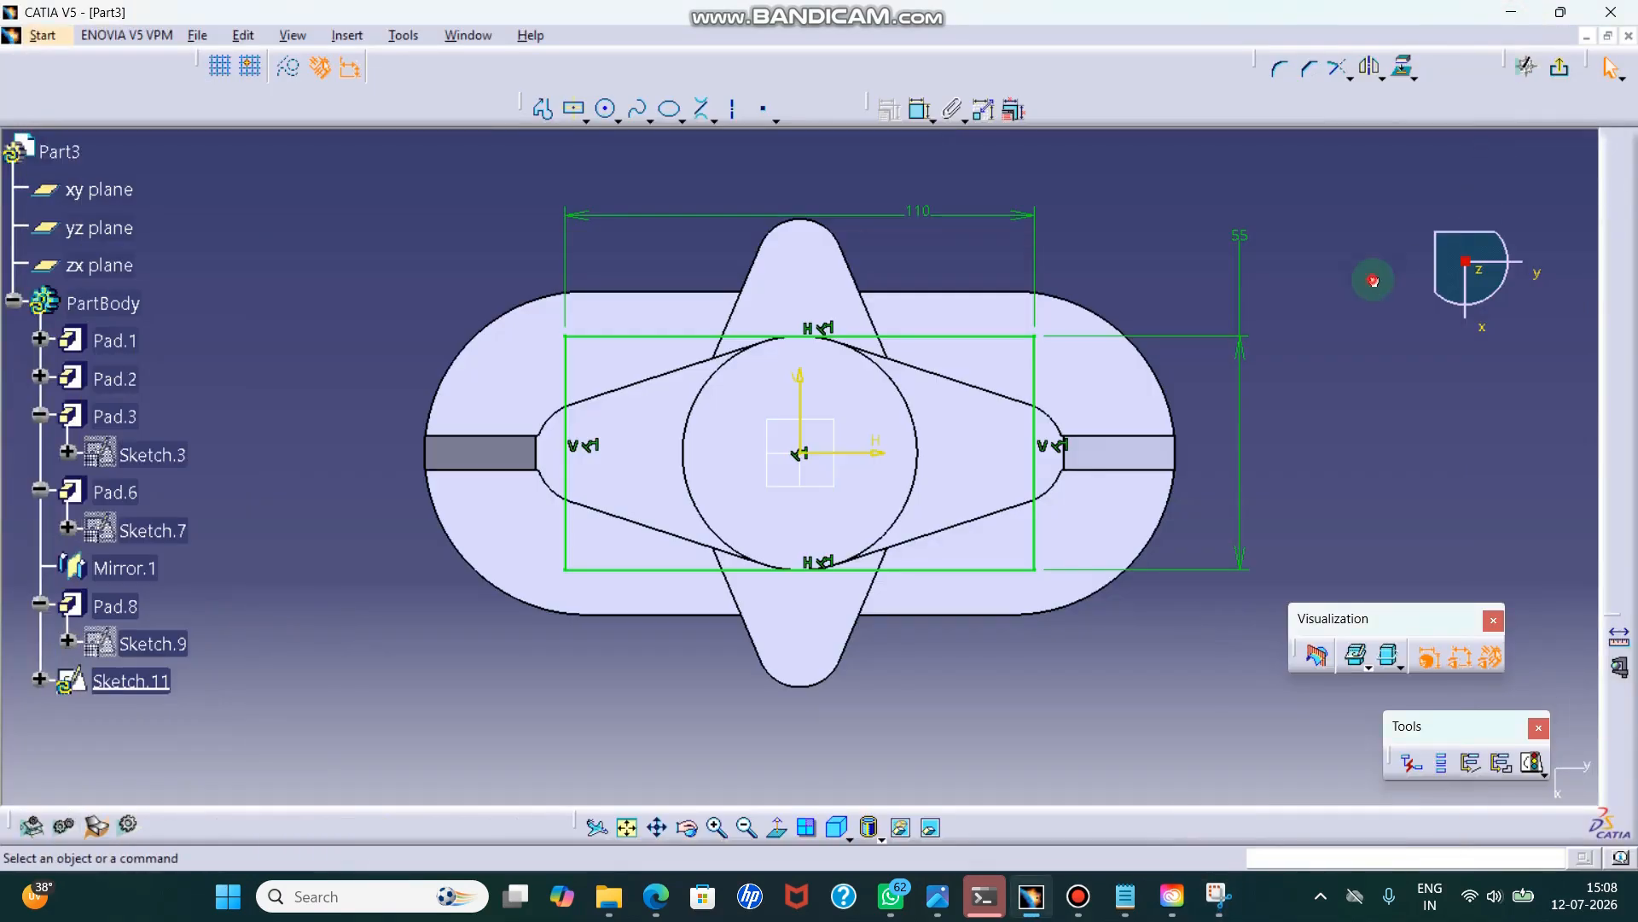
click(1279, 70)
drag(498, 263, 1423, 724)
drag(680, 63, 517, 73)
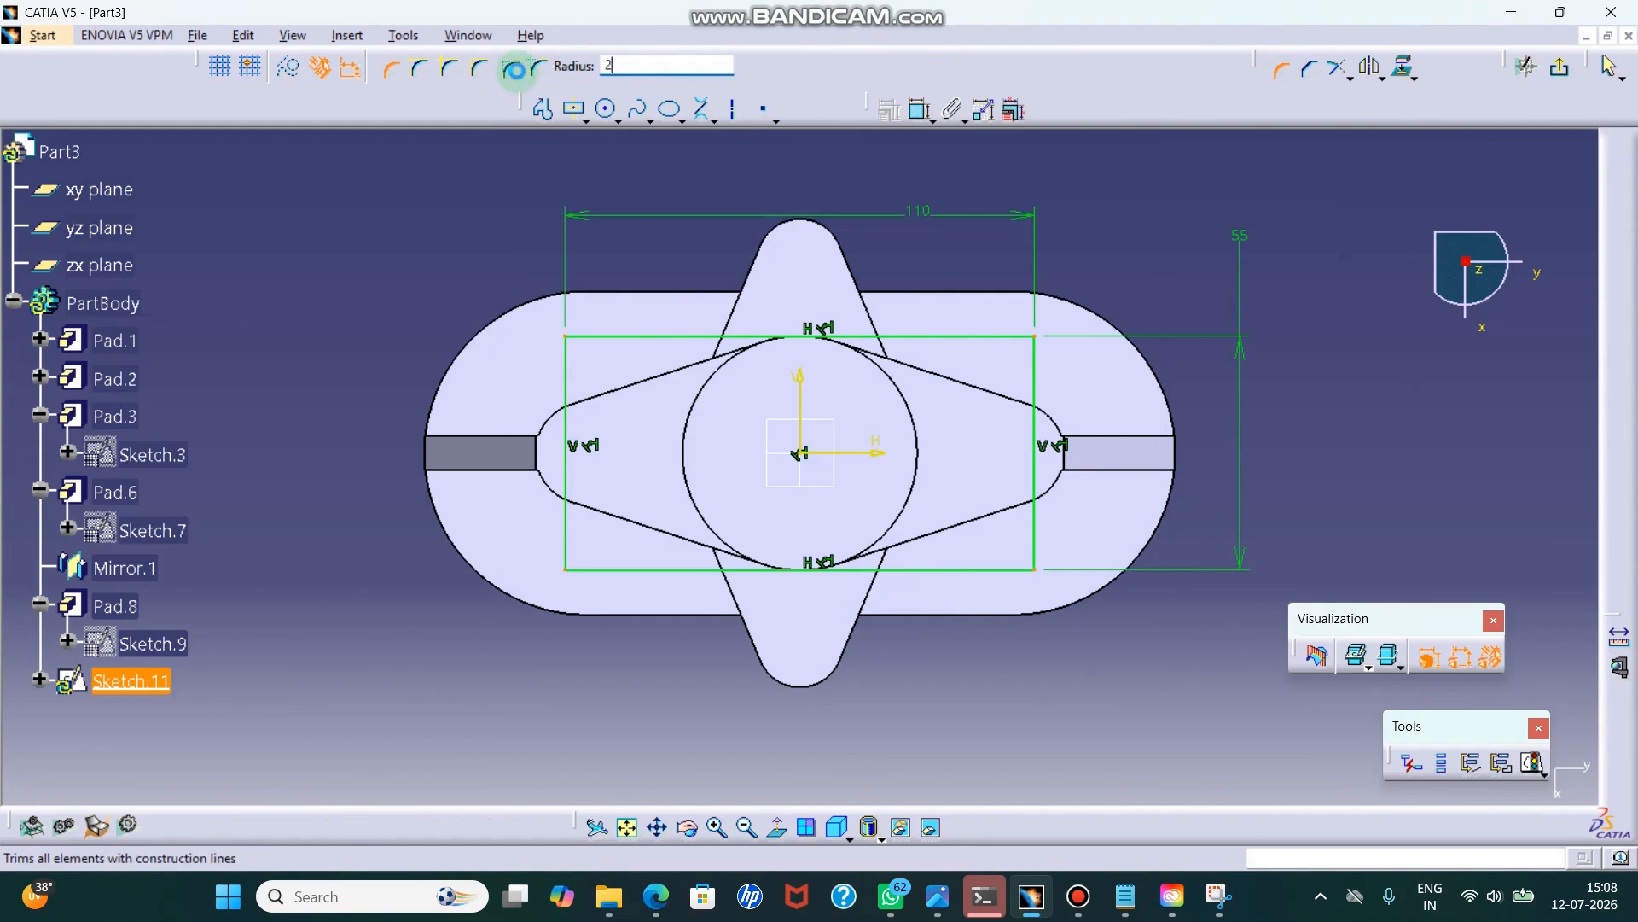
text(2)
key(Return)
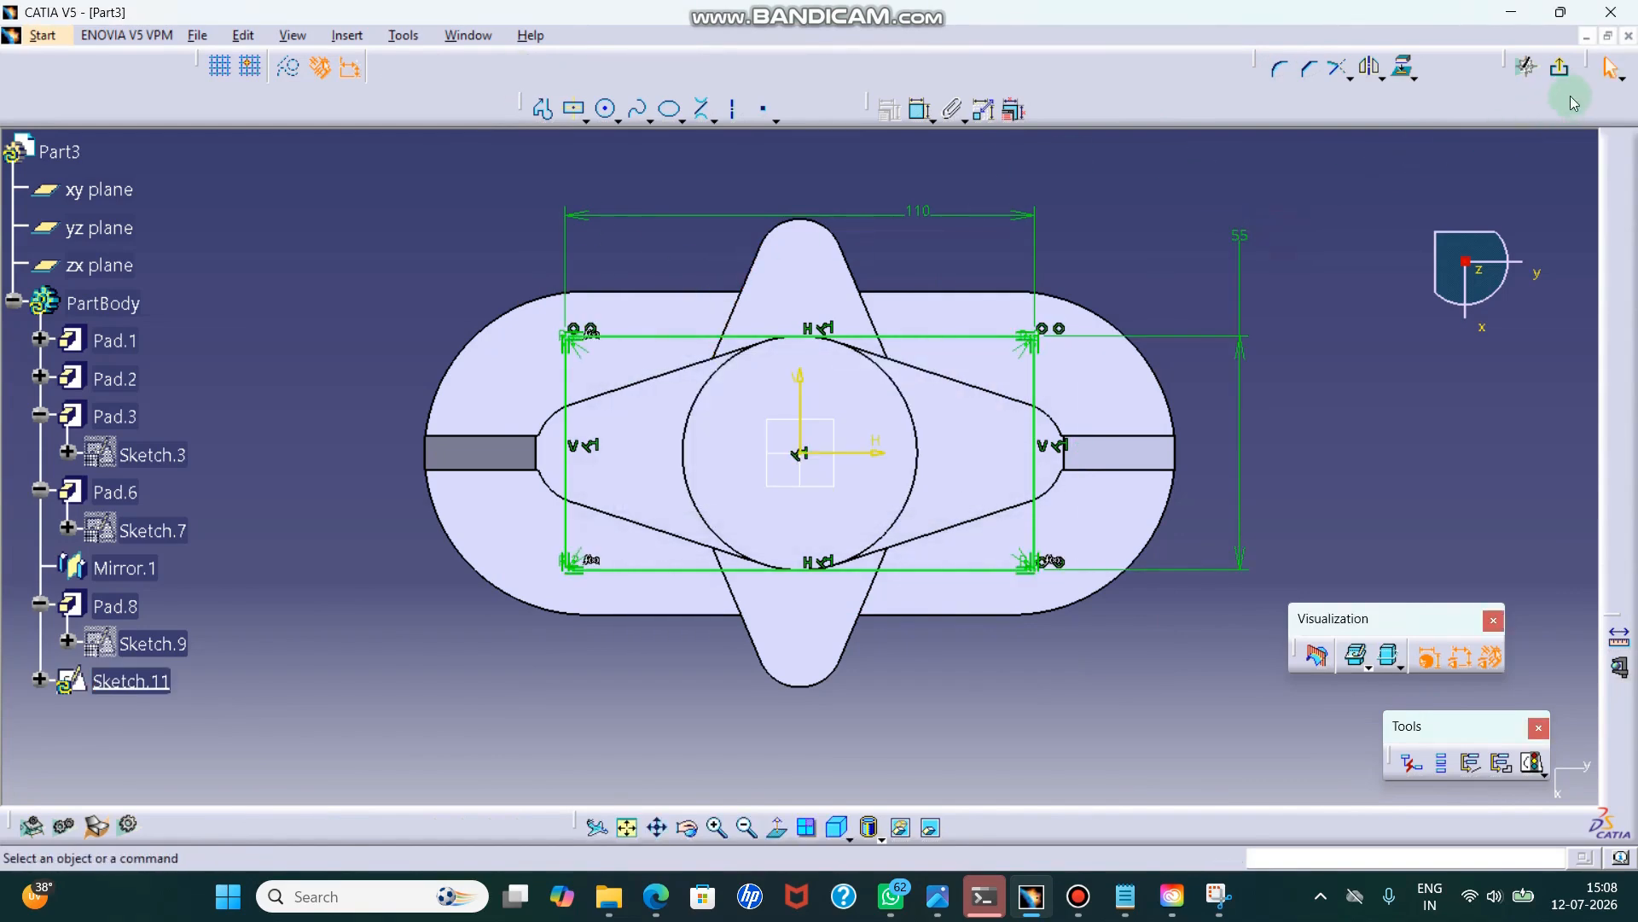
click(1560, 68)
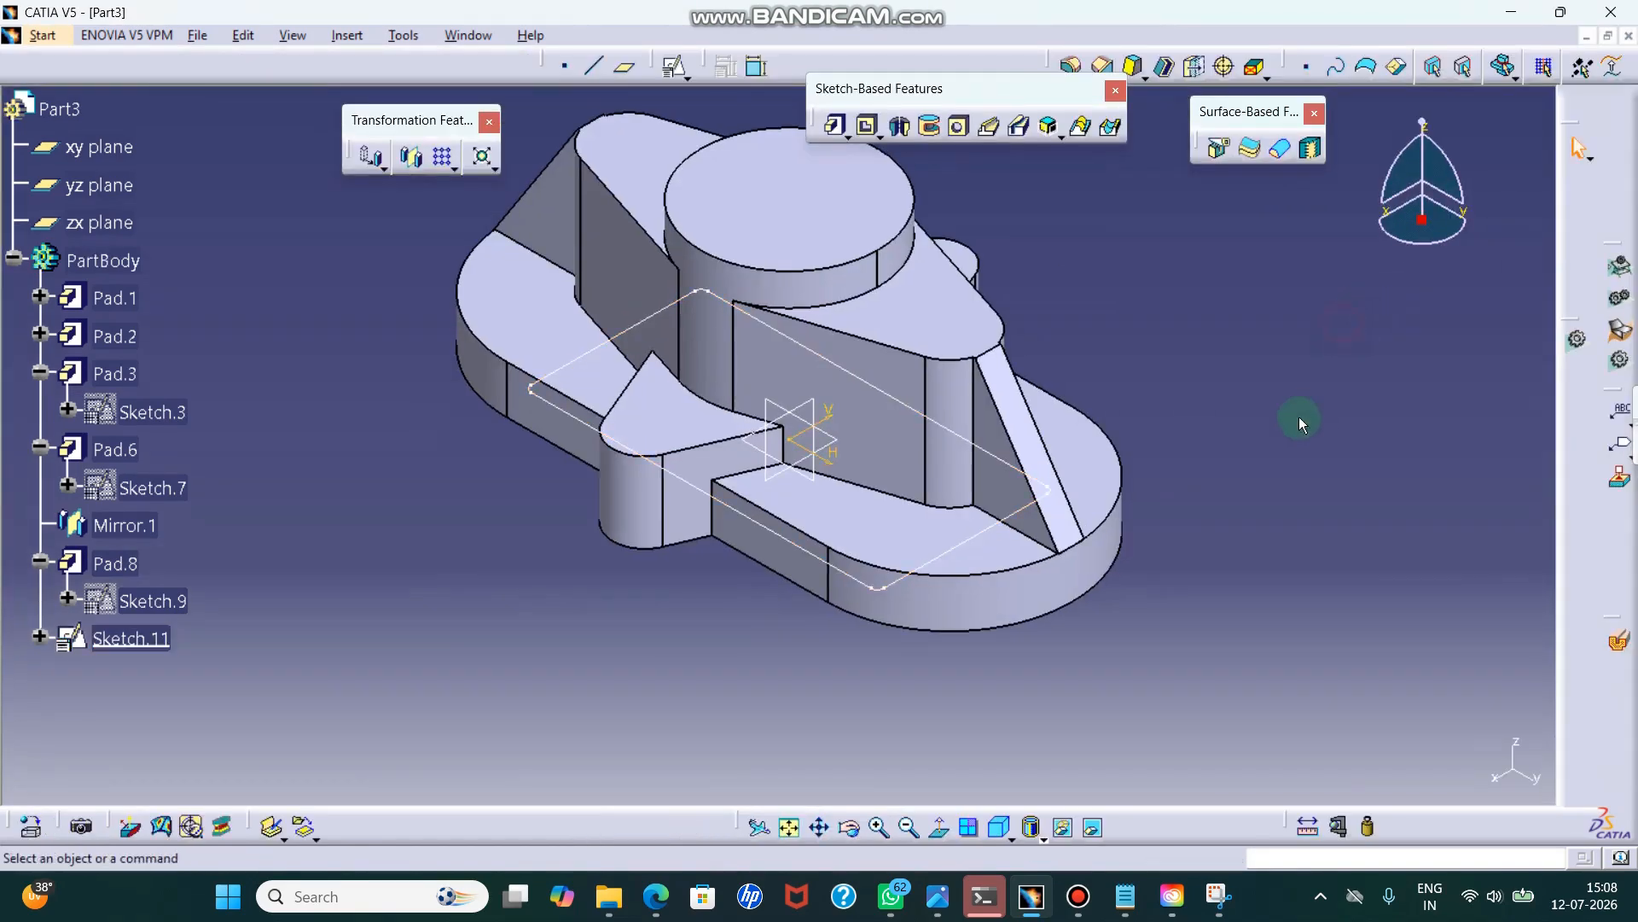
- Cut the rounded rectangle as a 3 mm deep pocket into the underside of the base
click(867, 126)
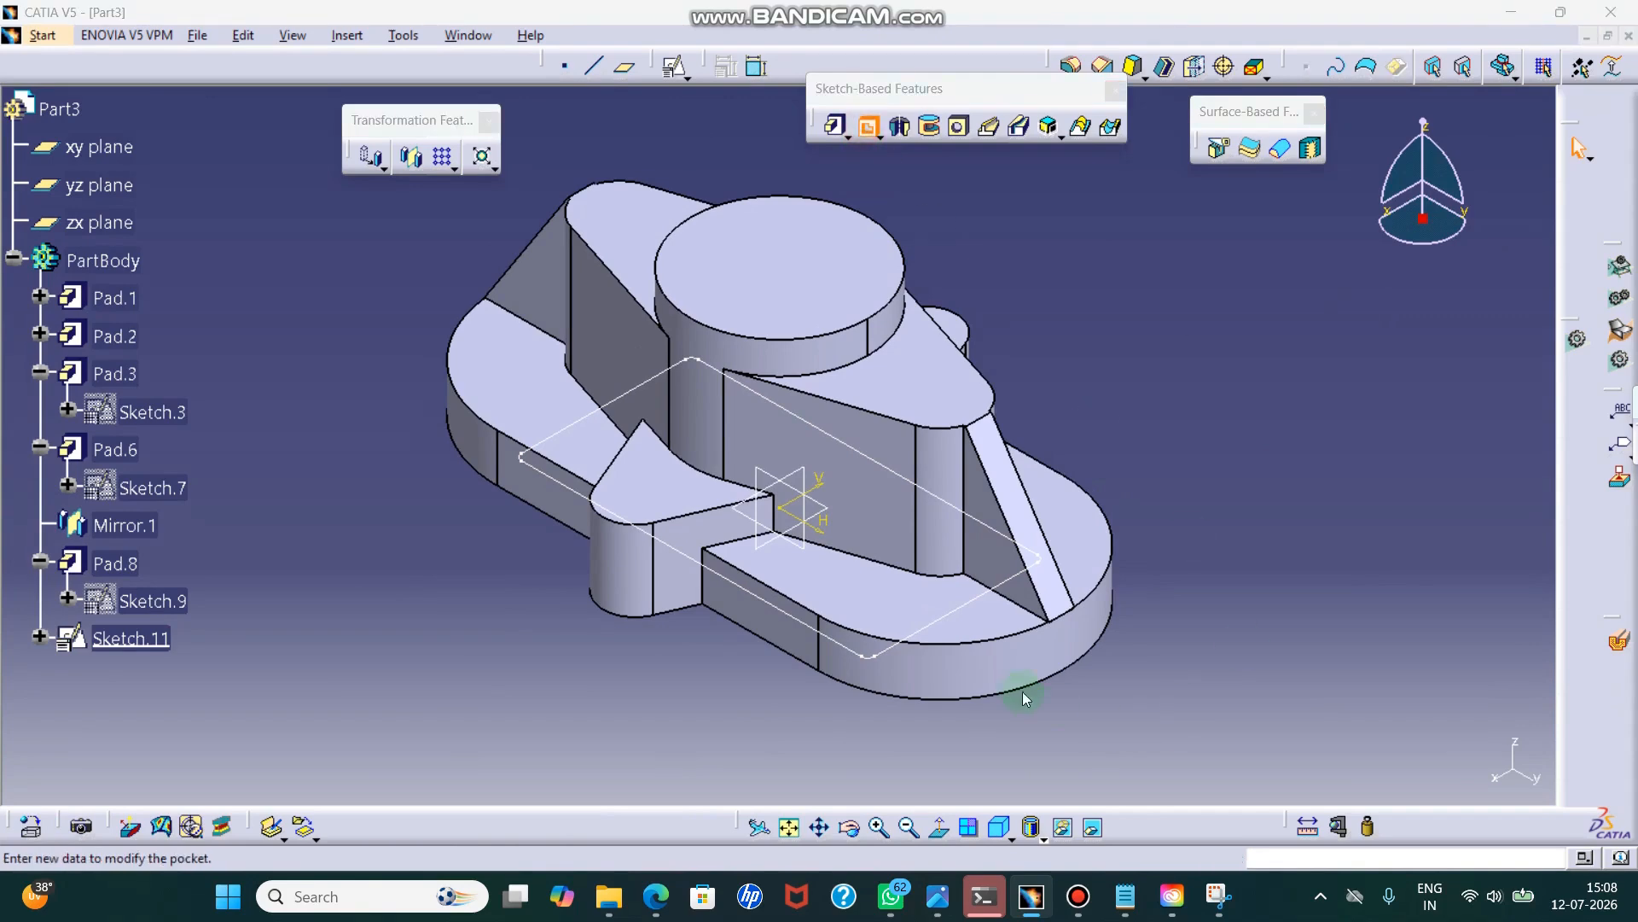
click(954, 626)
key(Return)
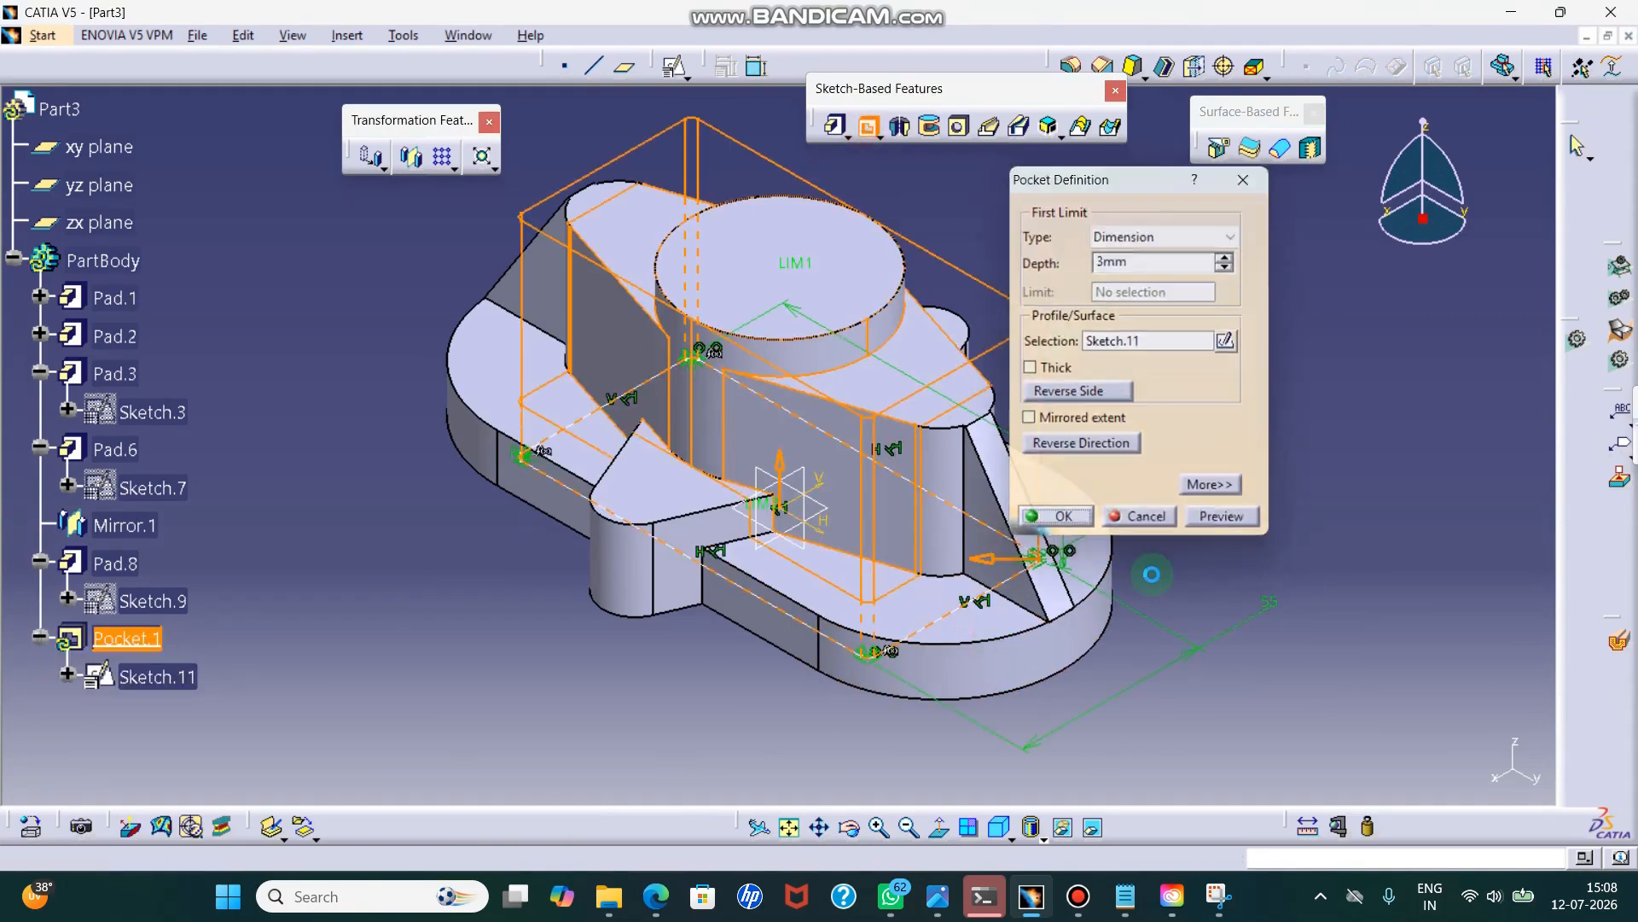
- Section the part lengthwise with Dynamic Sectioning to inspect the recess under the base, and close the section
click(1624, 648)
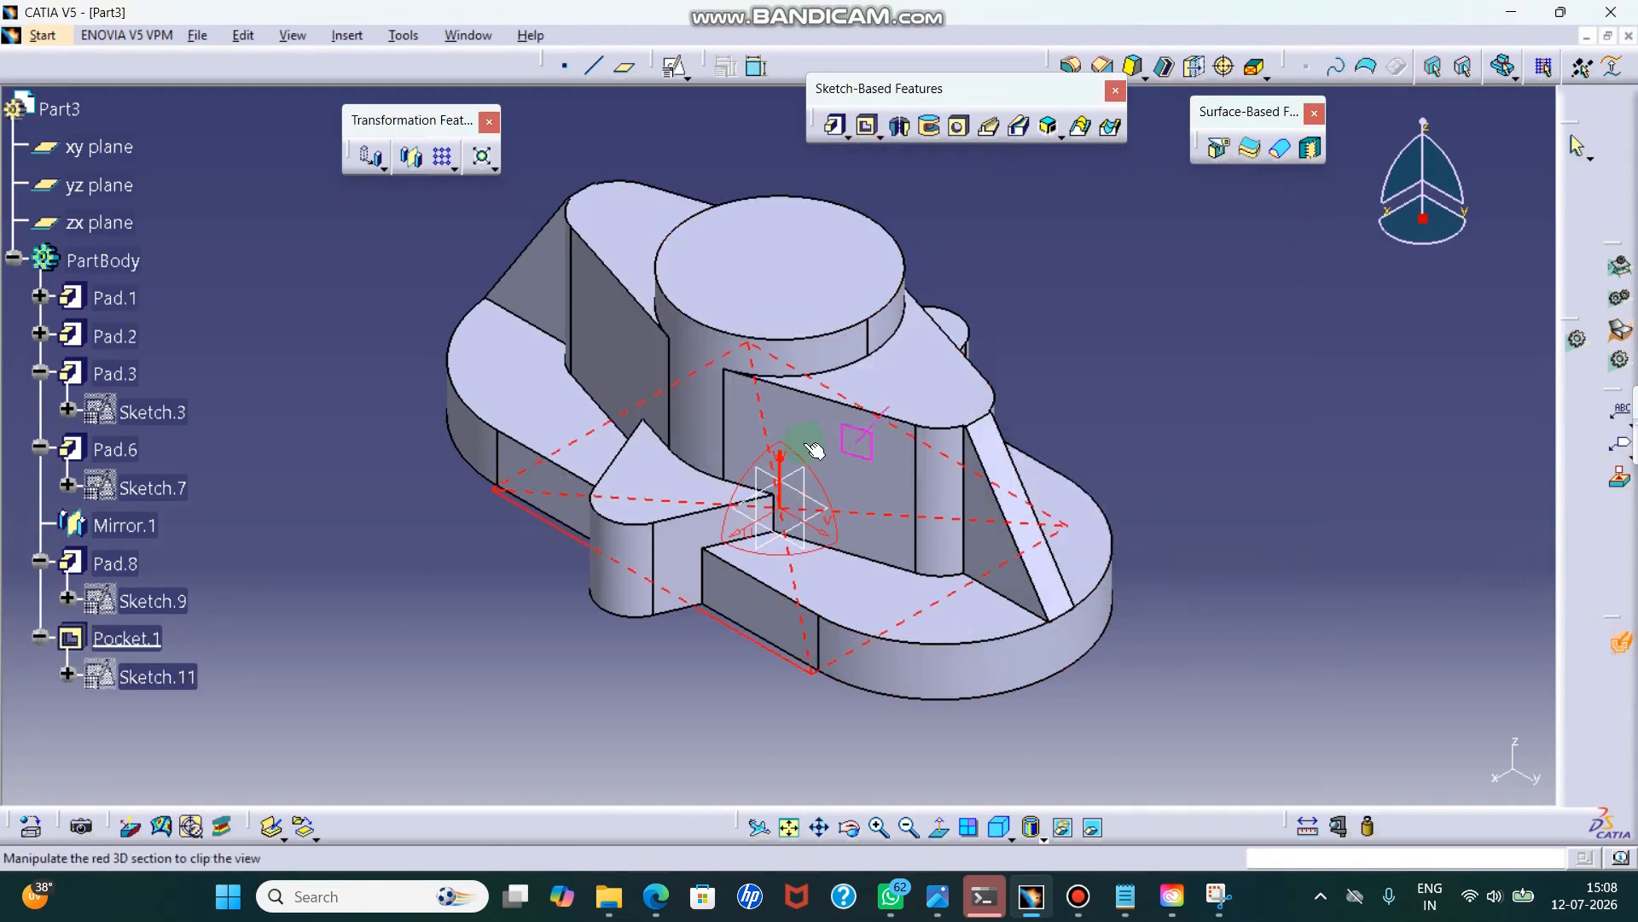
drag(806, 493, 836, 507)
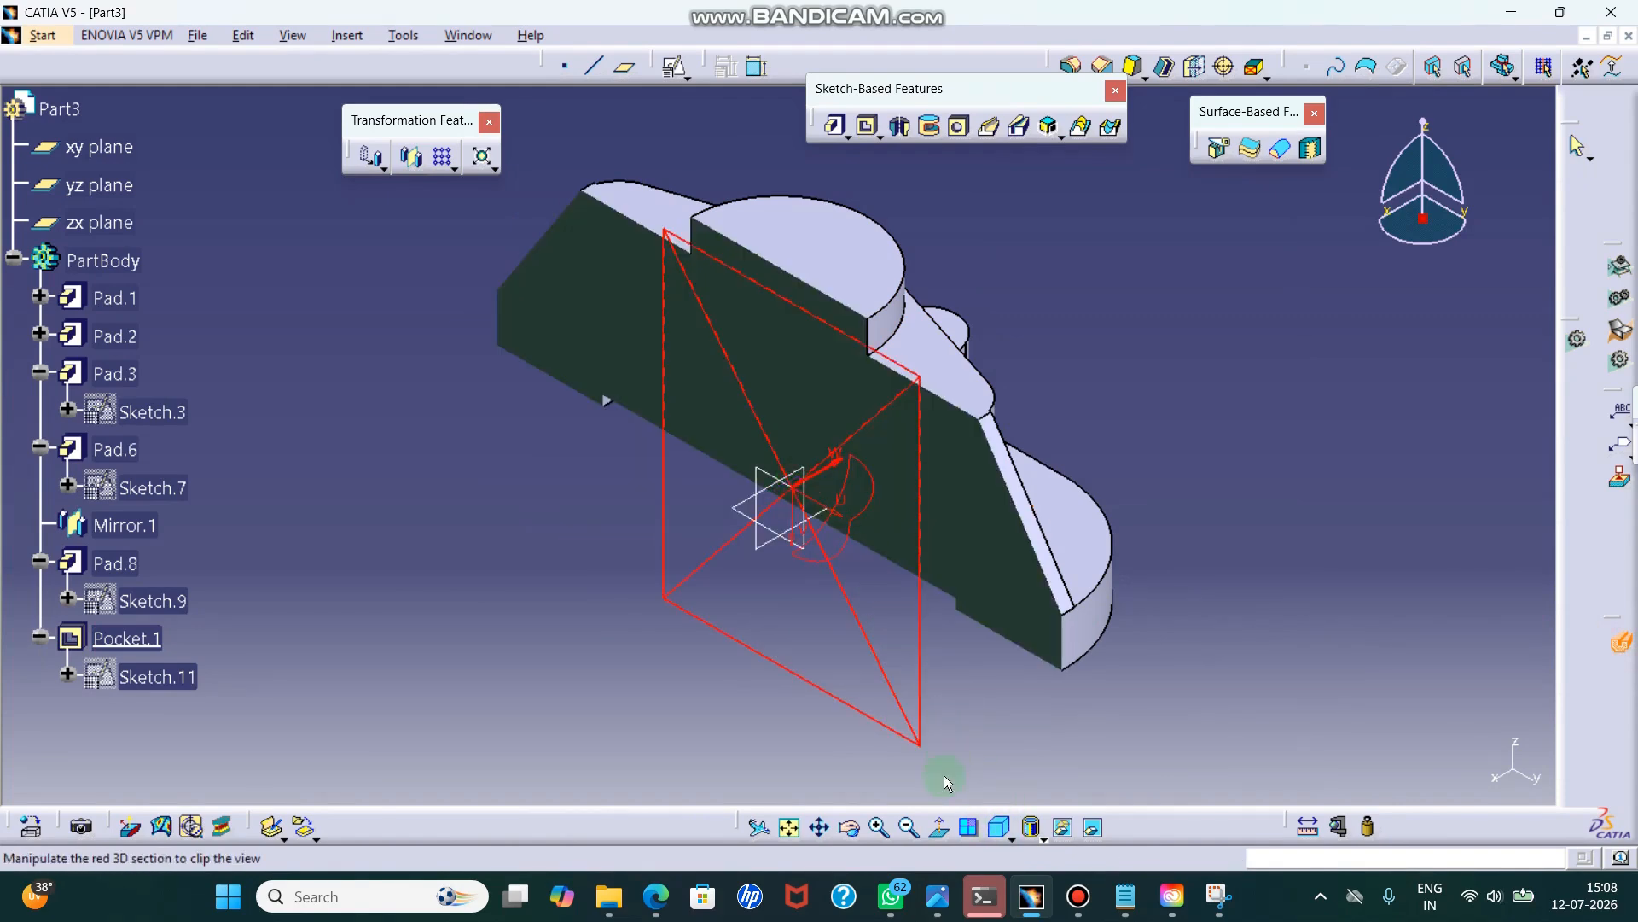
click(848, 827)
drag(844, 746, 1242, 563)
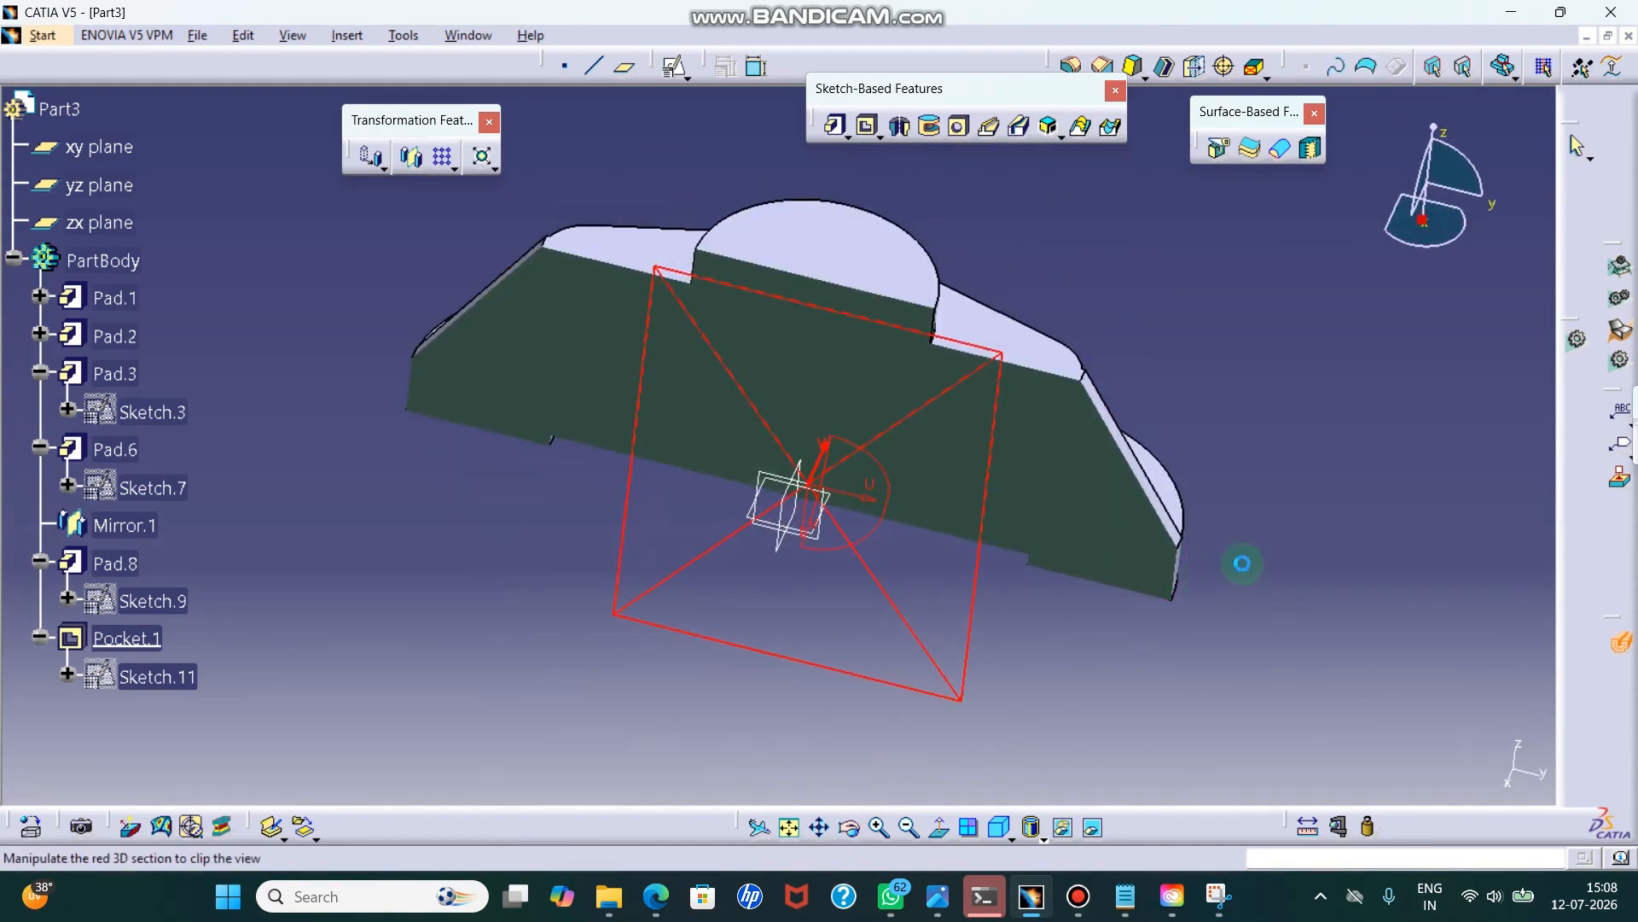
key(Escape)
- Create a positioned sketch on the cylindrical boss's top face with the H and V axes swapped
ctrl+middle_drag(927, 310, 978, 365)
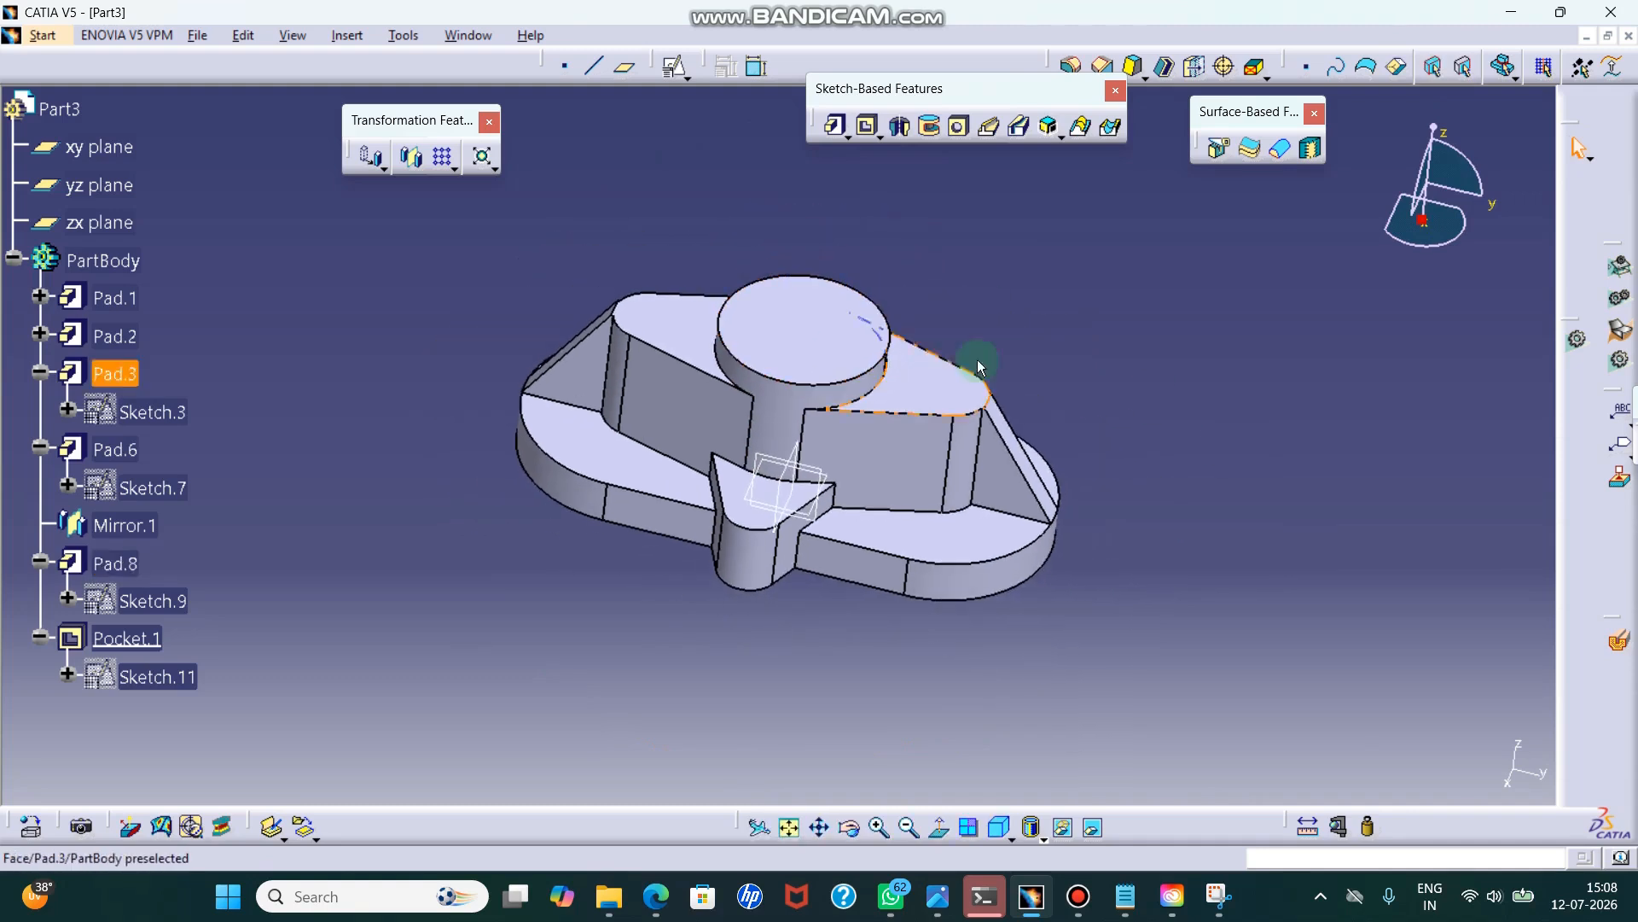
click(674, 66)
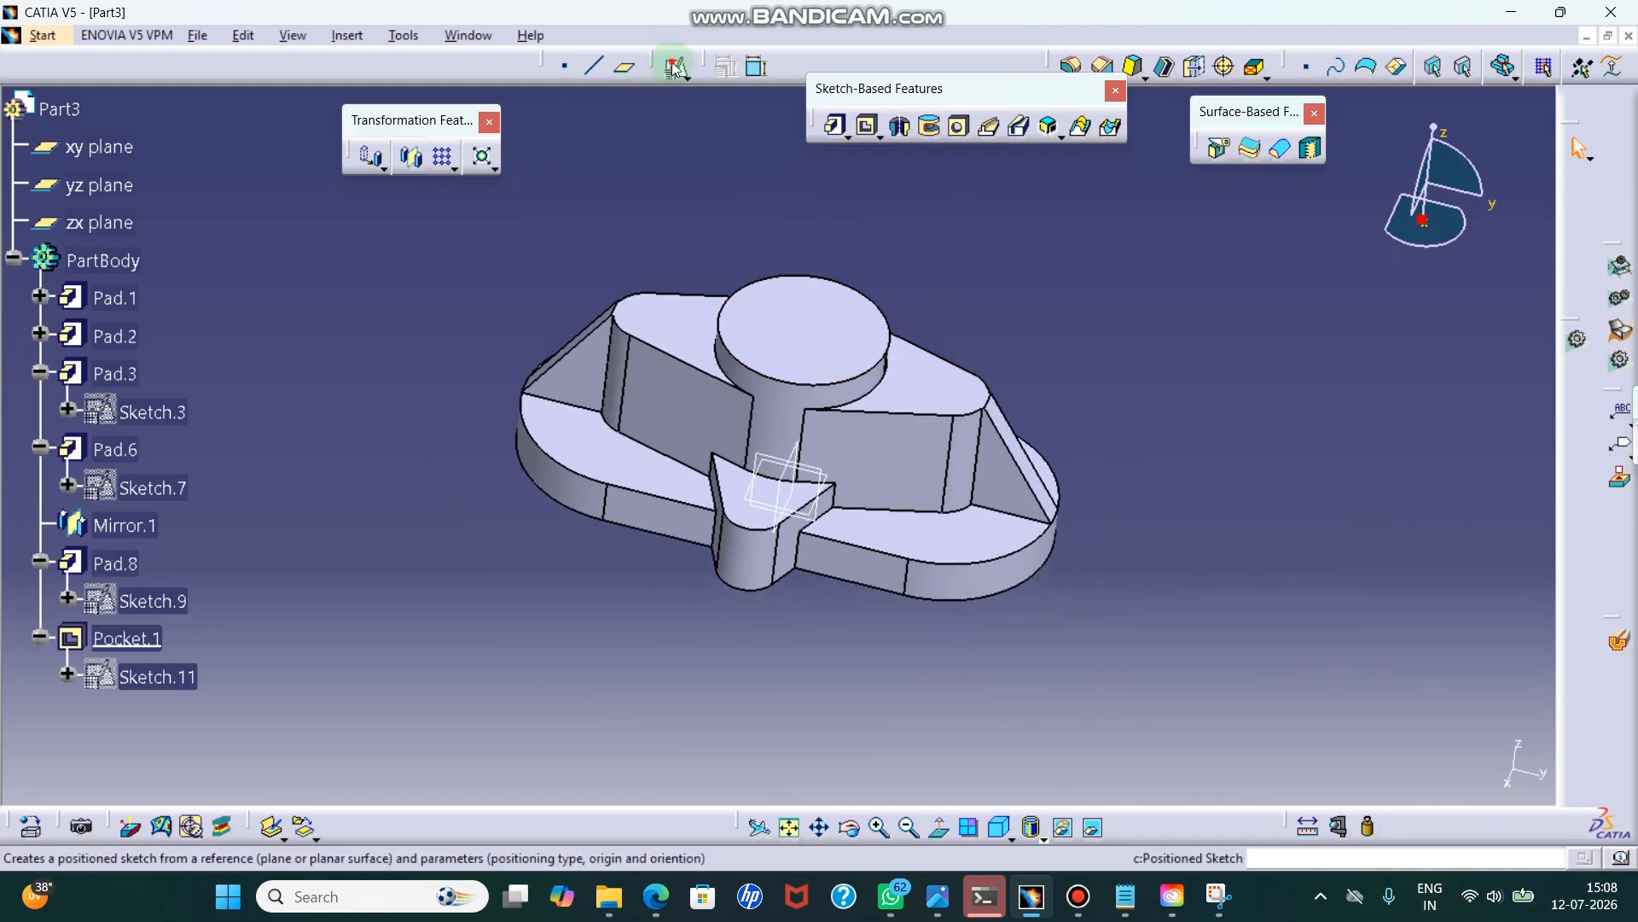
click(879, 295)
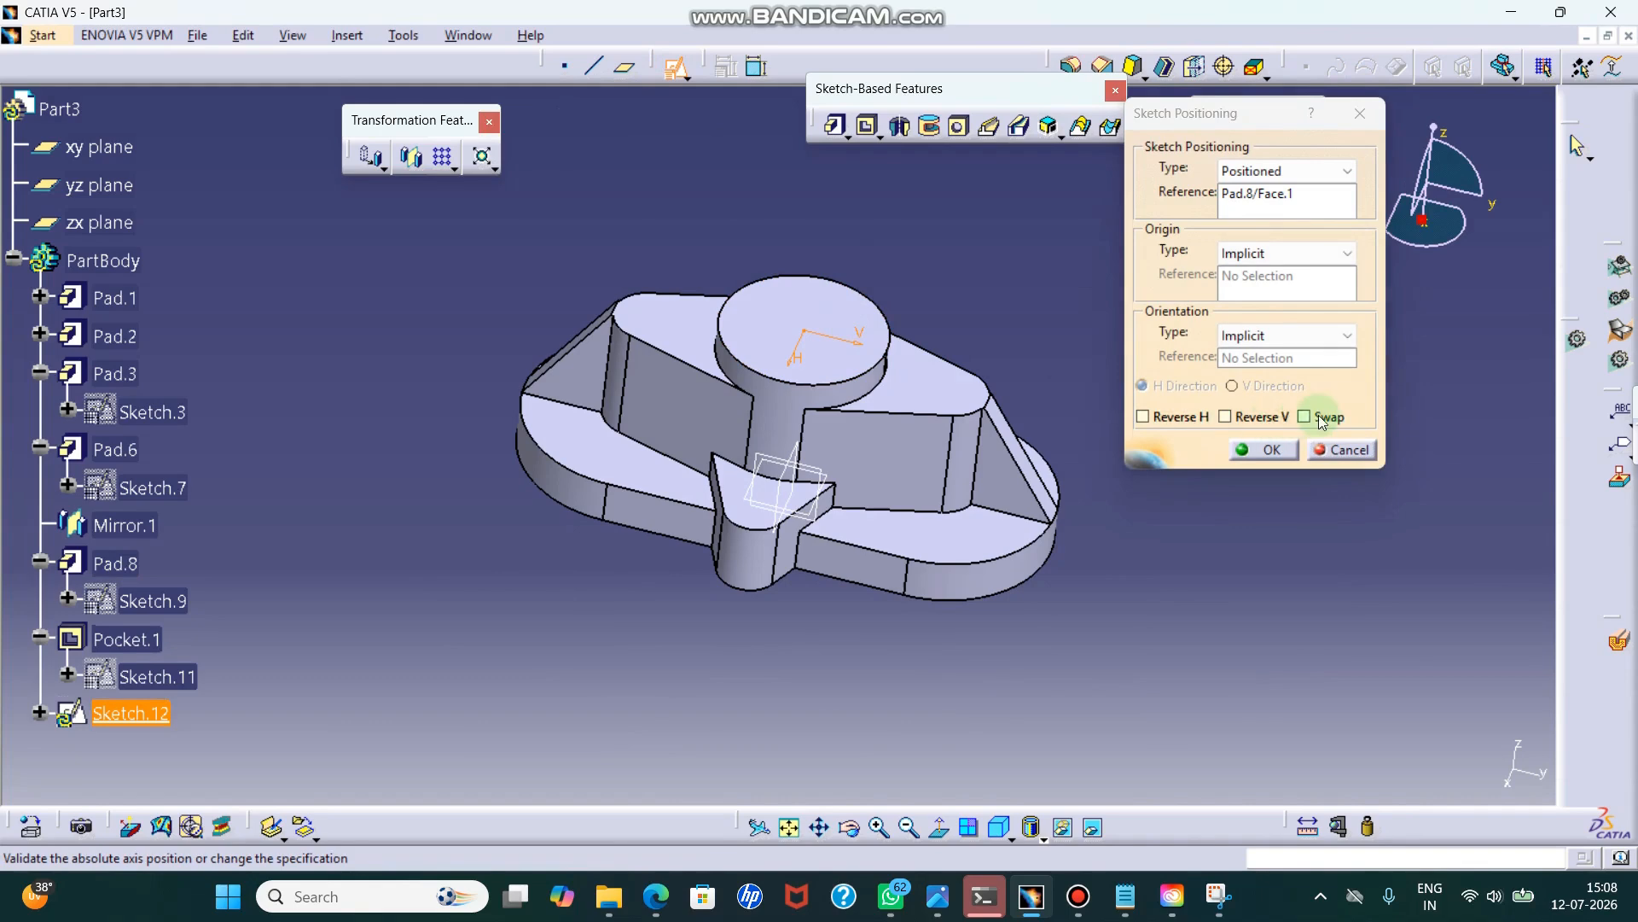
click(1320, 418)
click(1265, 449)
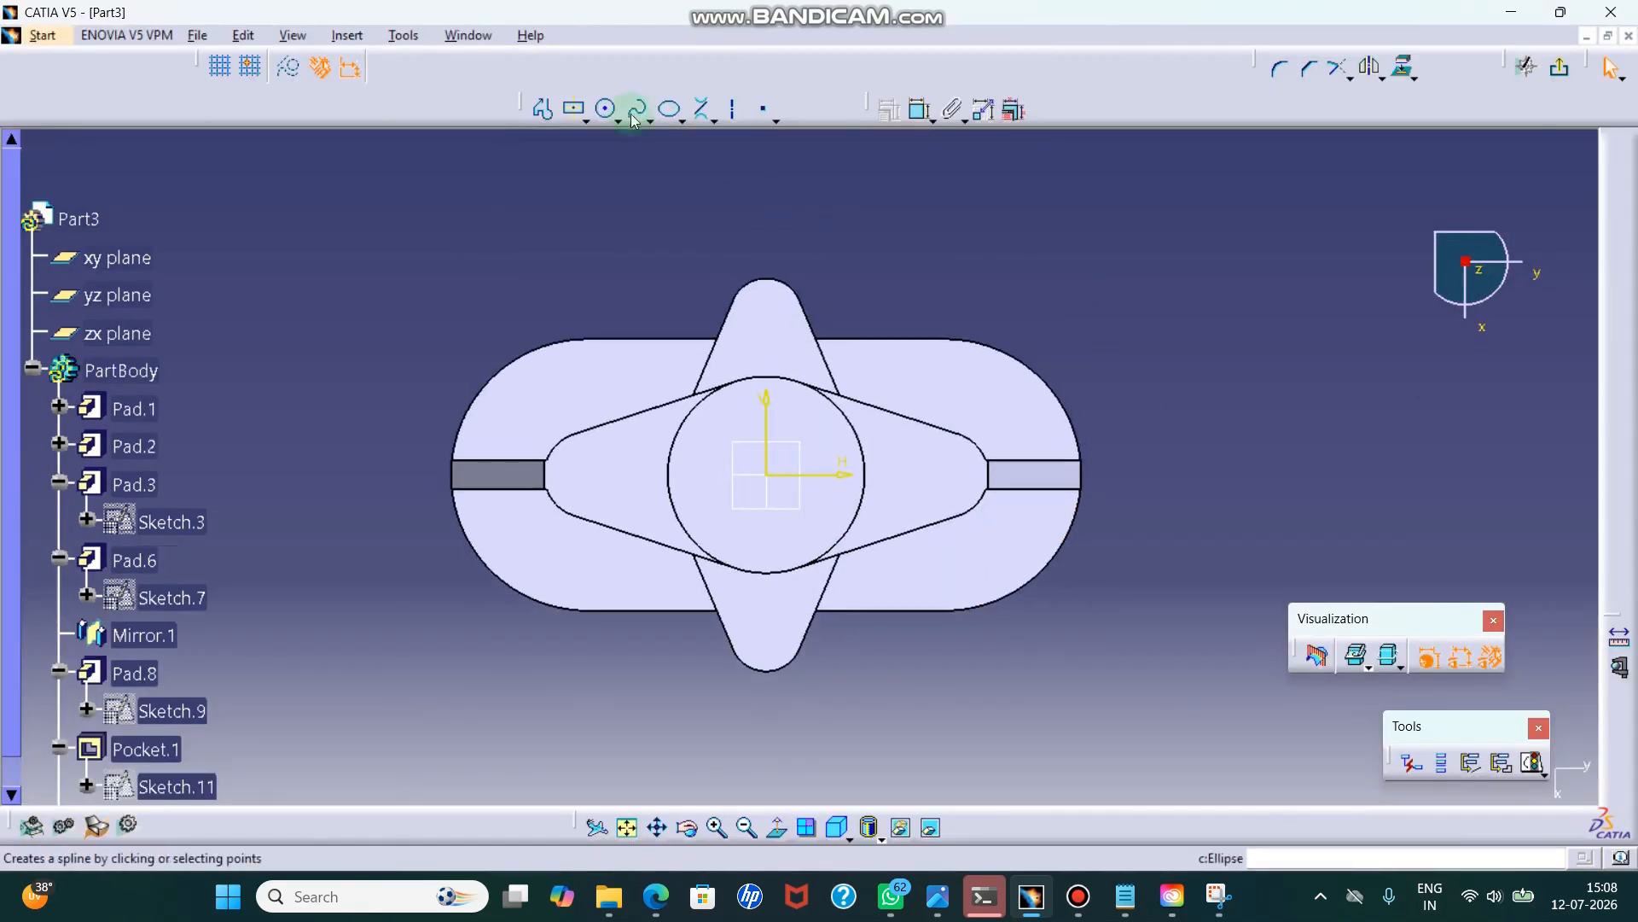
- Draw a circle centered on the sketch origin, set its diameter to 40 mm and exit the sketch
click(607, 109)
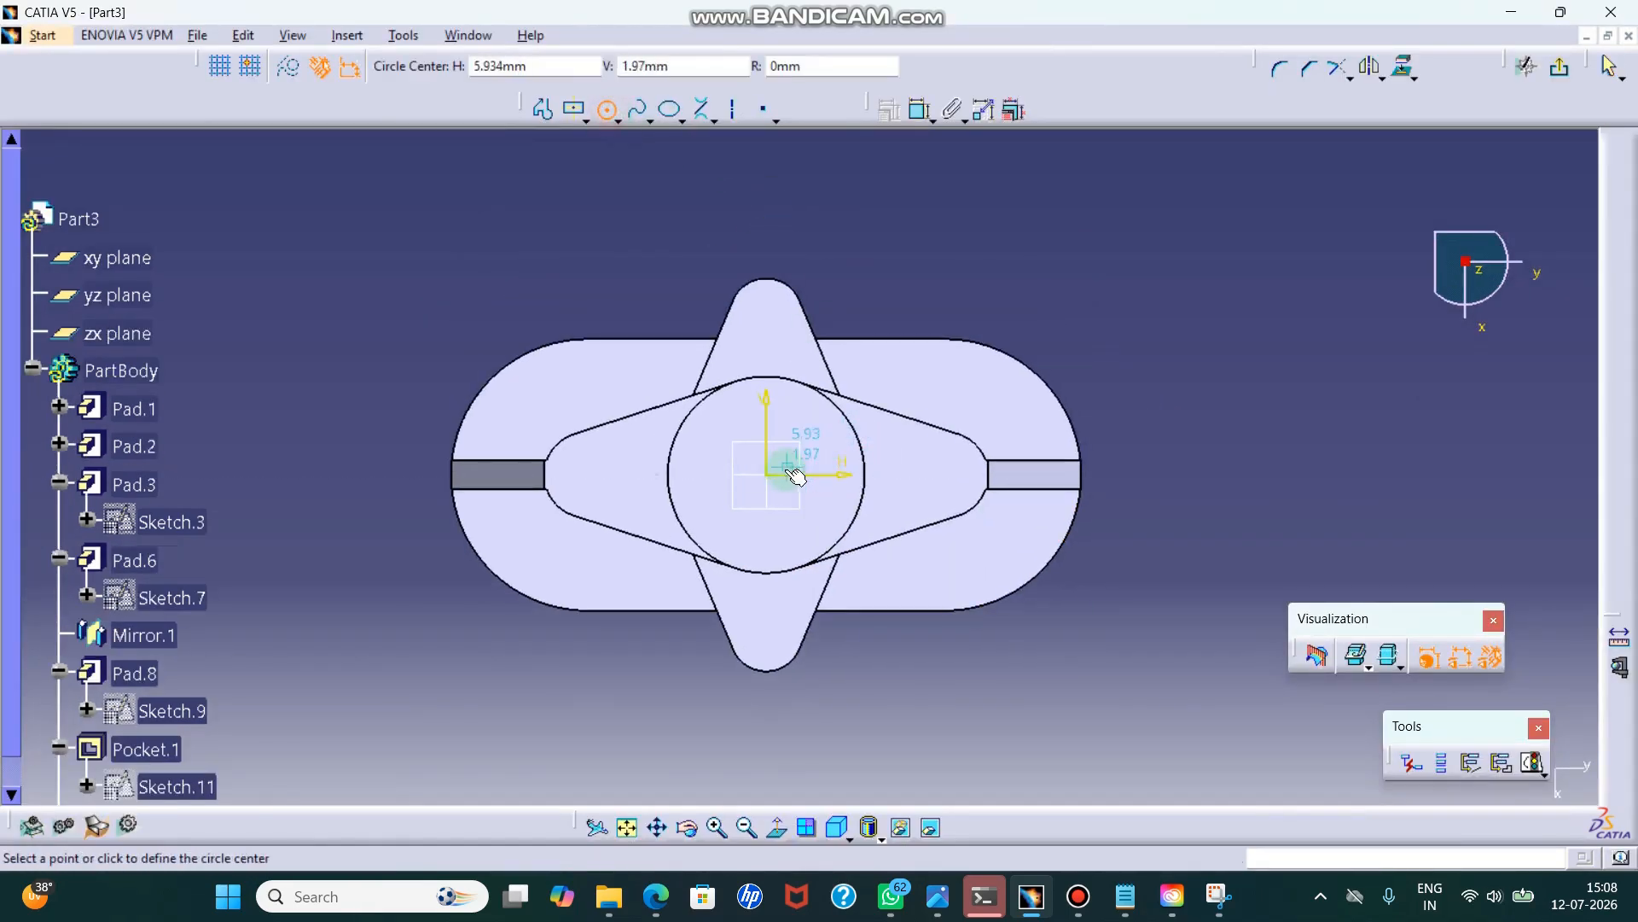
click(768, 476)
click(814, 430)
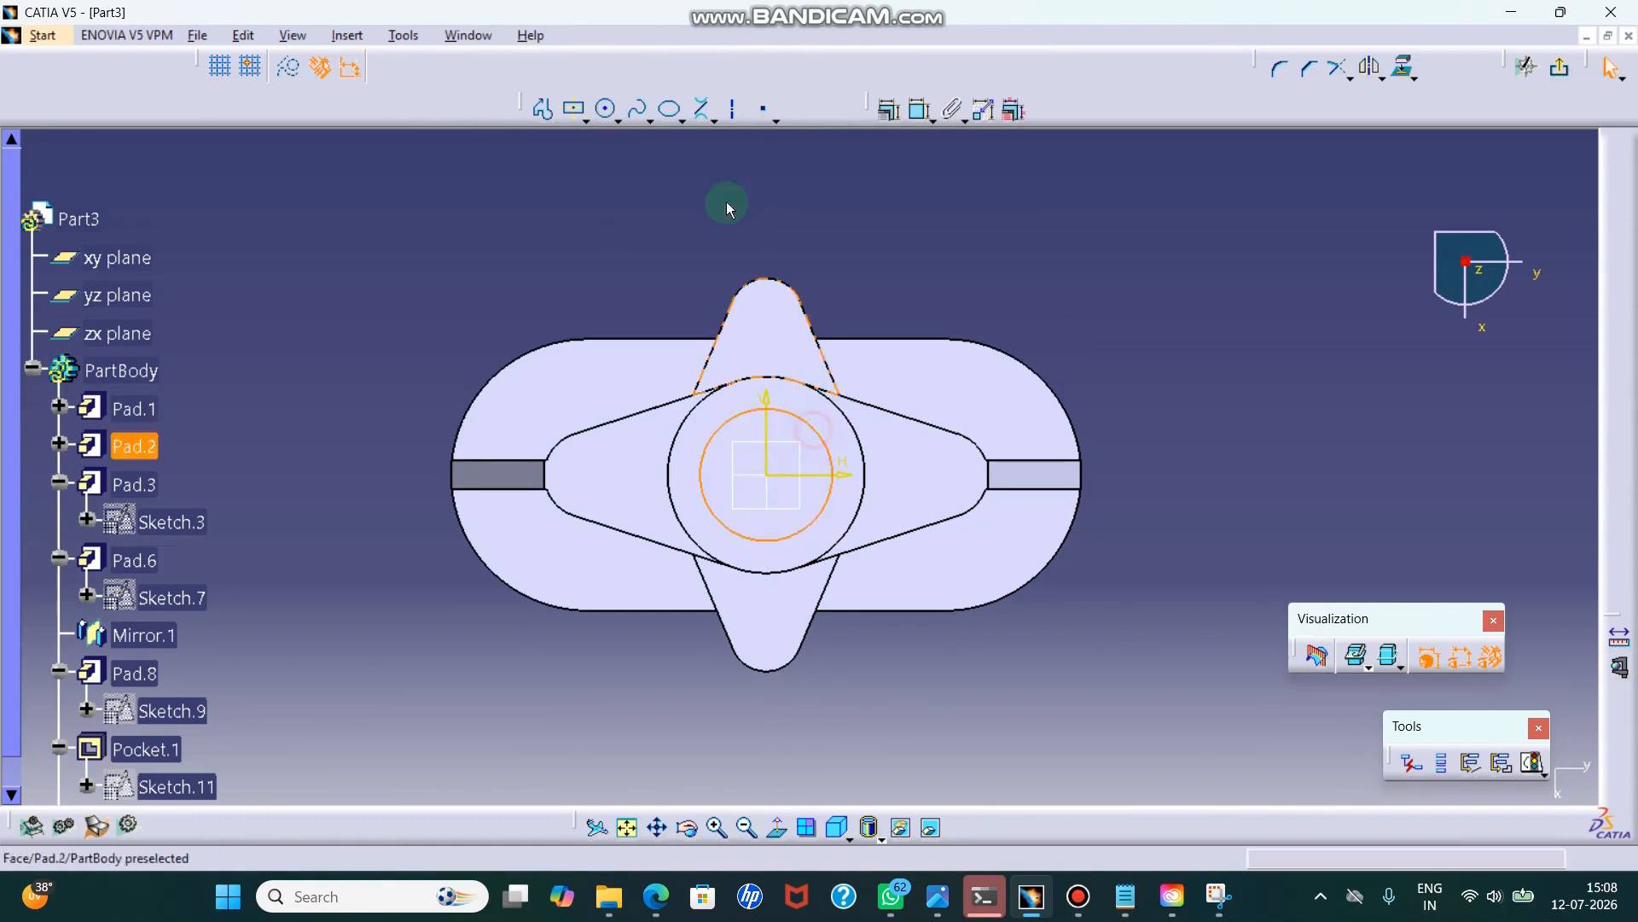
click(920, 109)
click(998, 230)
double_click(1000, 231)
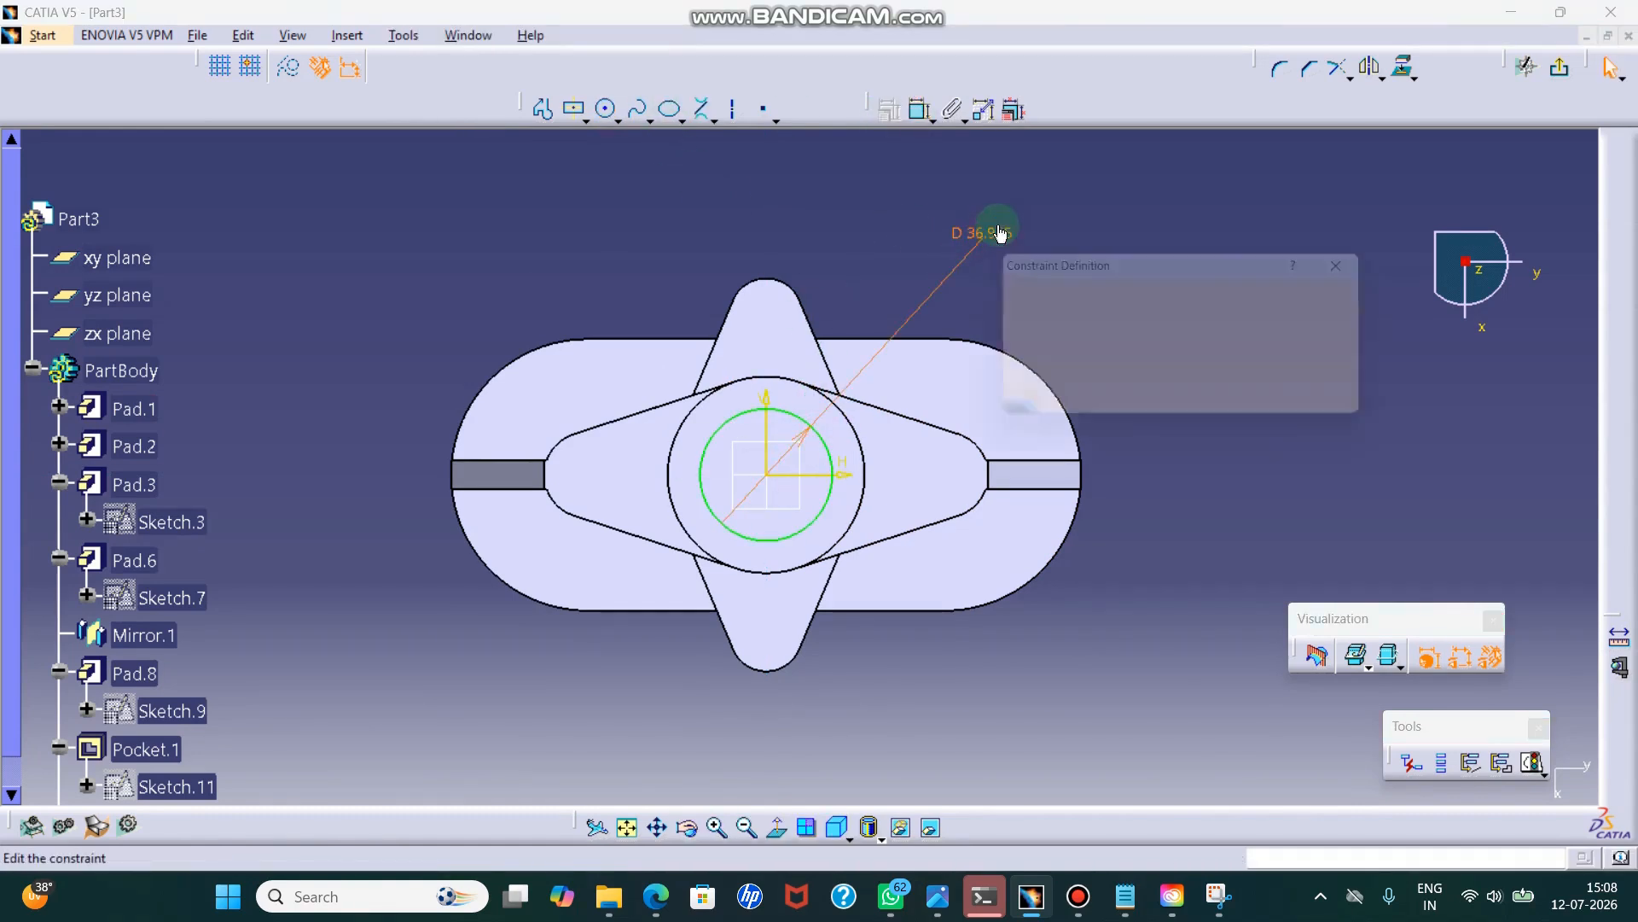
text(40)
key(Return)
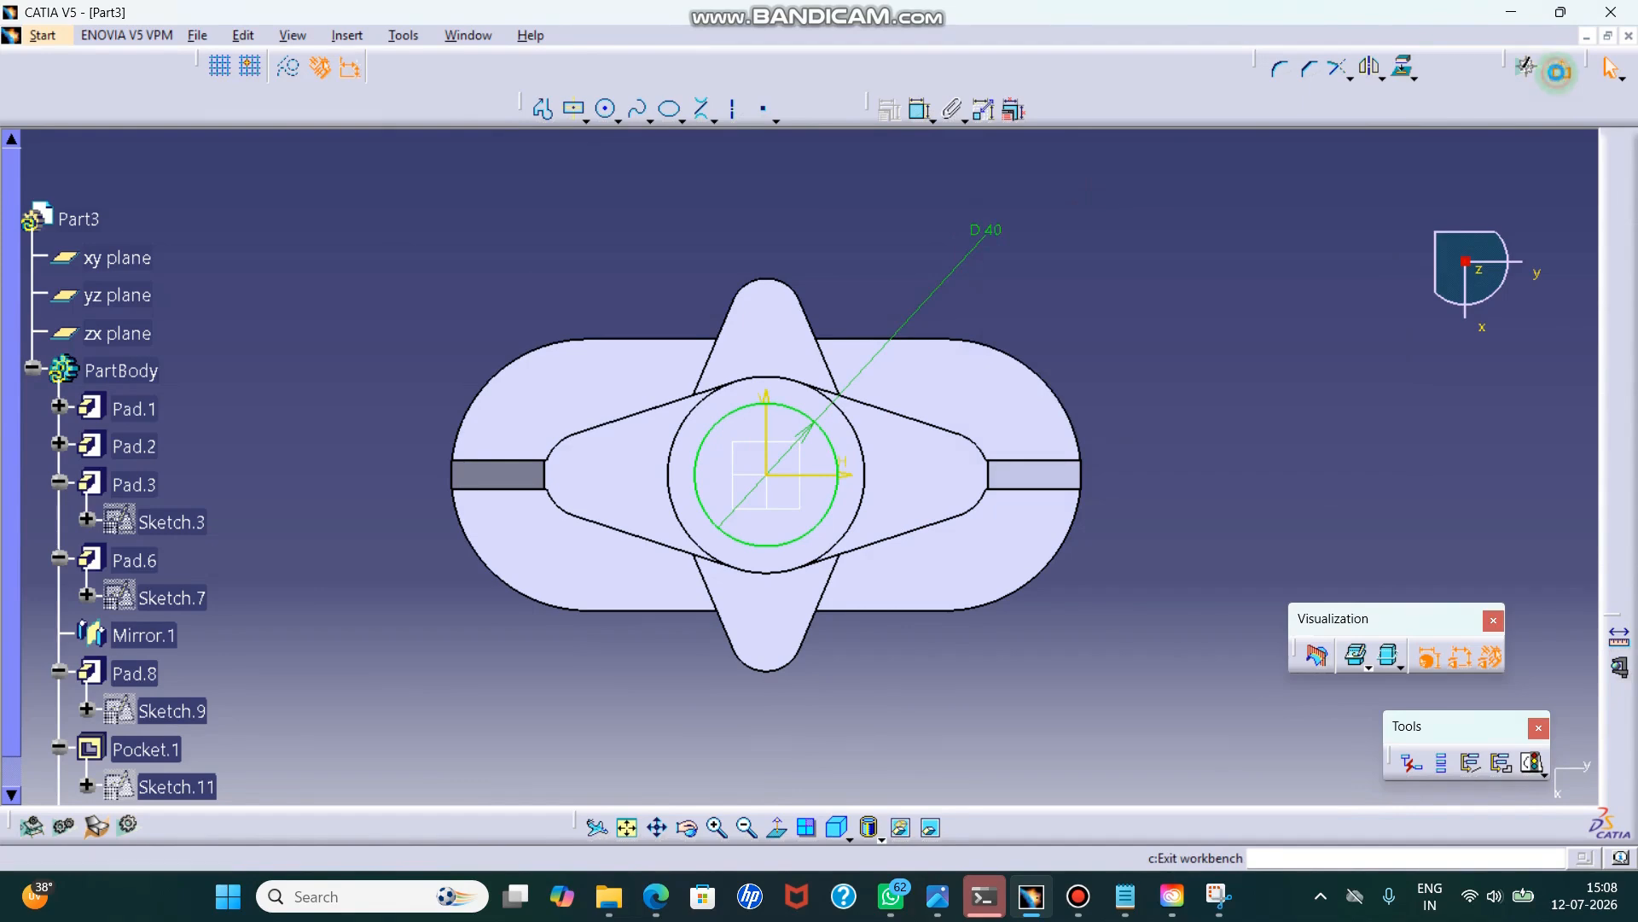
click(1560, 67)
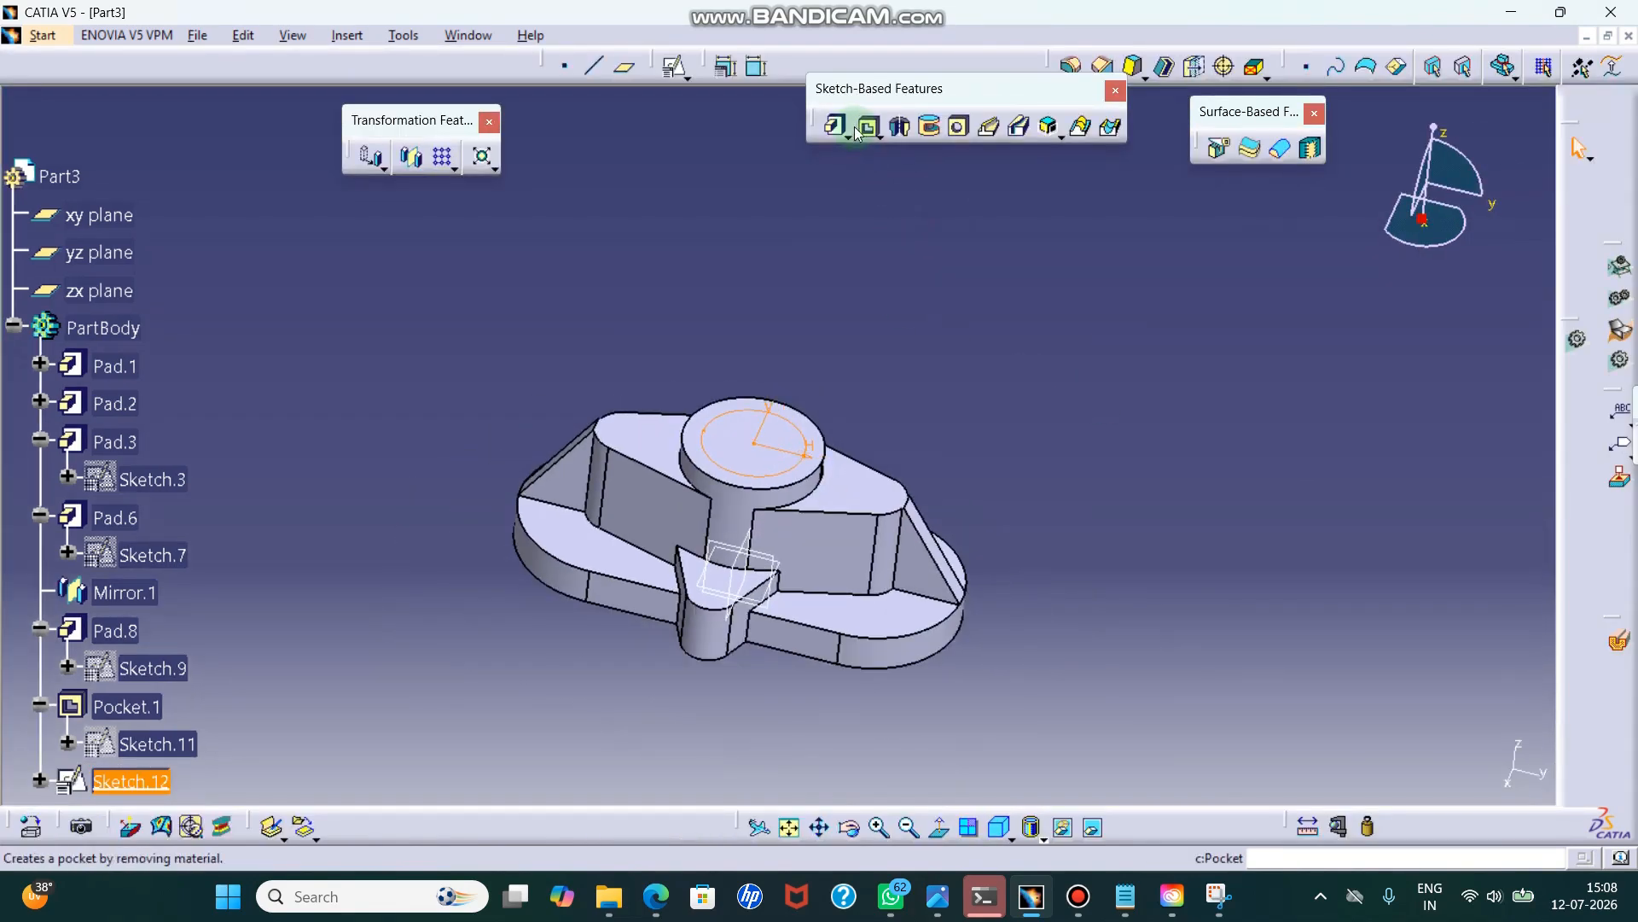
- Cut the 40 mm circle through the boss as a pocket with the Up to last limit
click(869, 127)
click(1161, 237)
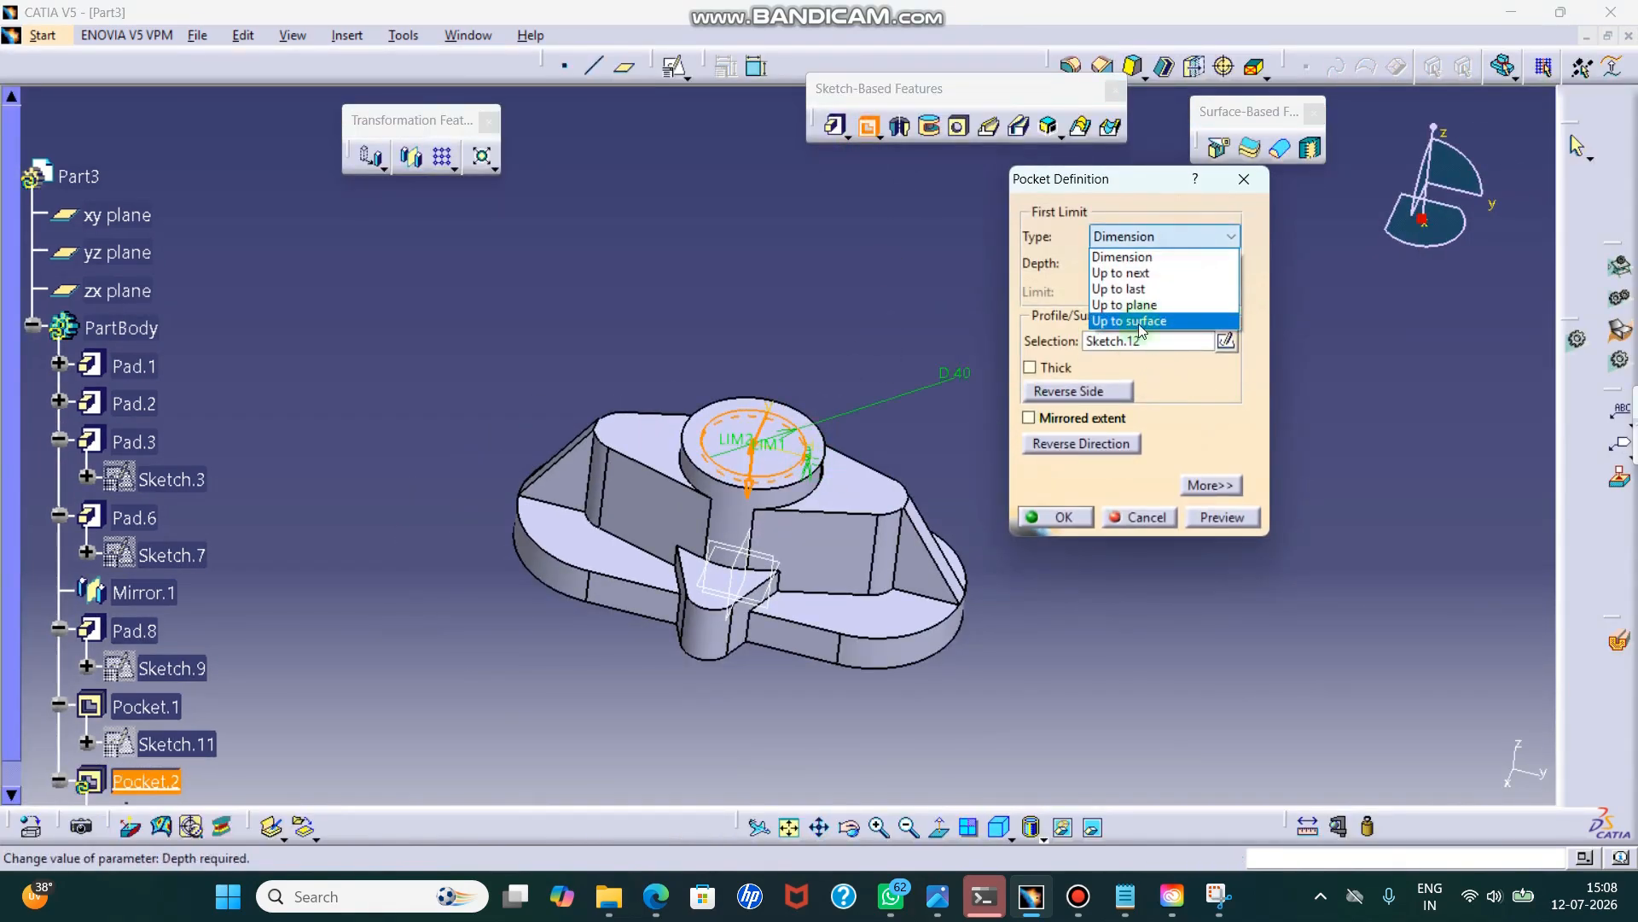
click(1158, 296)
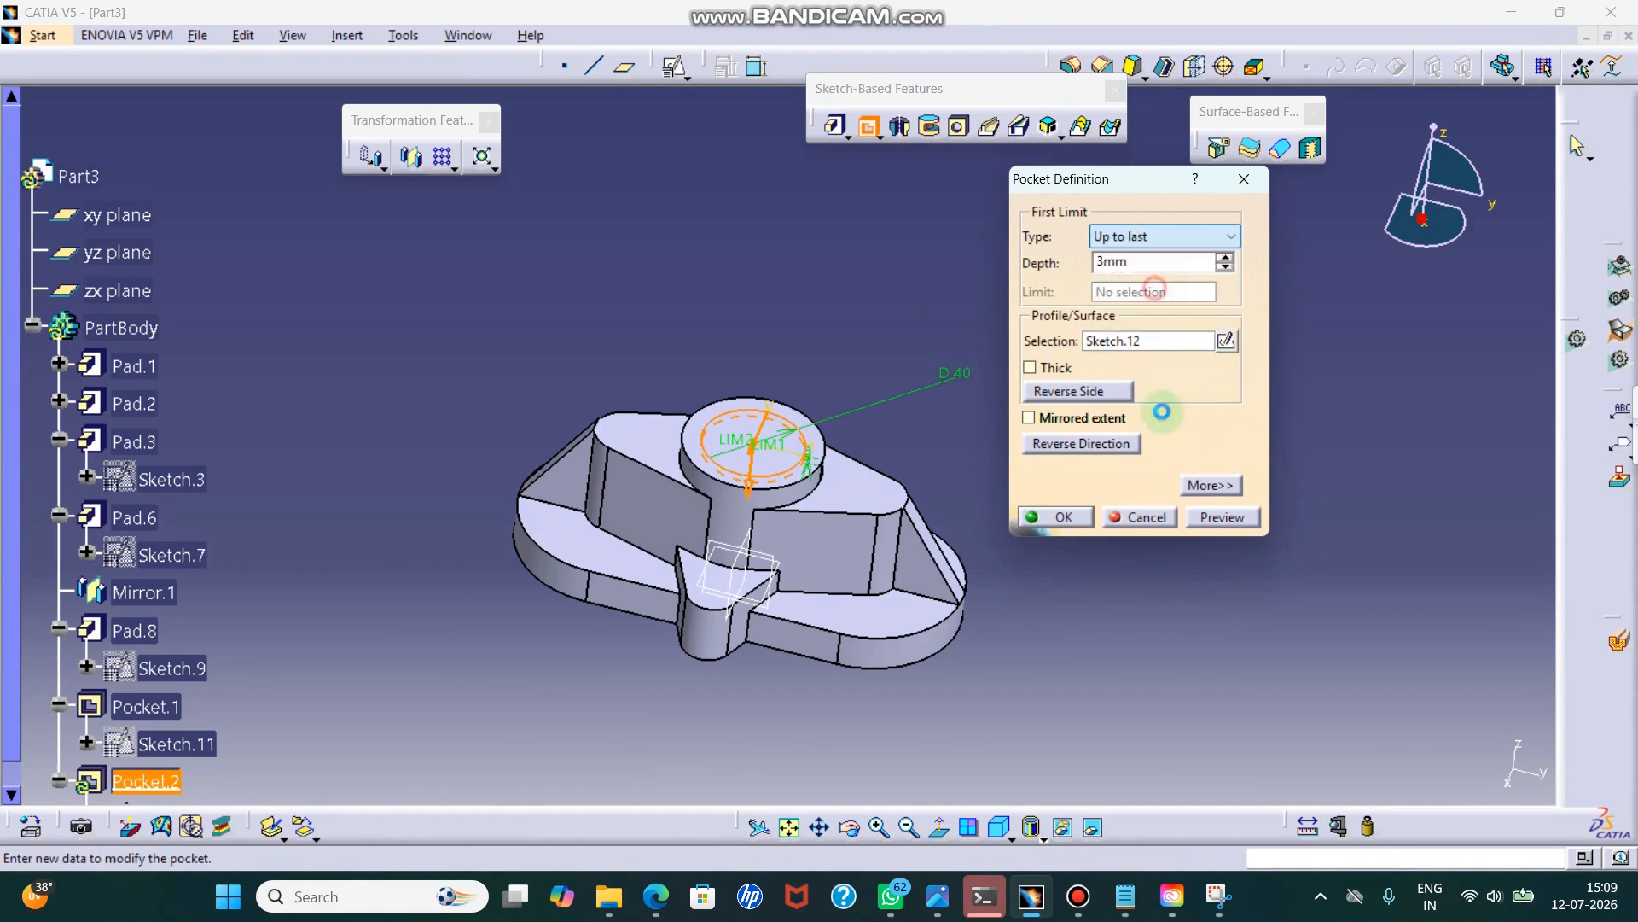
click(1058, 517)
- Section the part lengthwise with Dynamic Sectioning and examine the through bore in the front view
click(1619, 640)
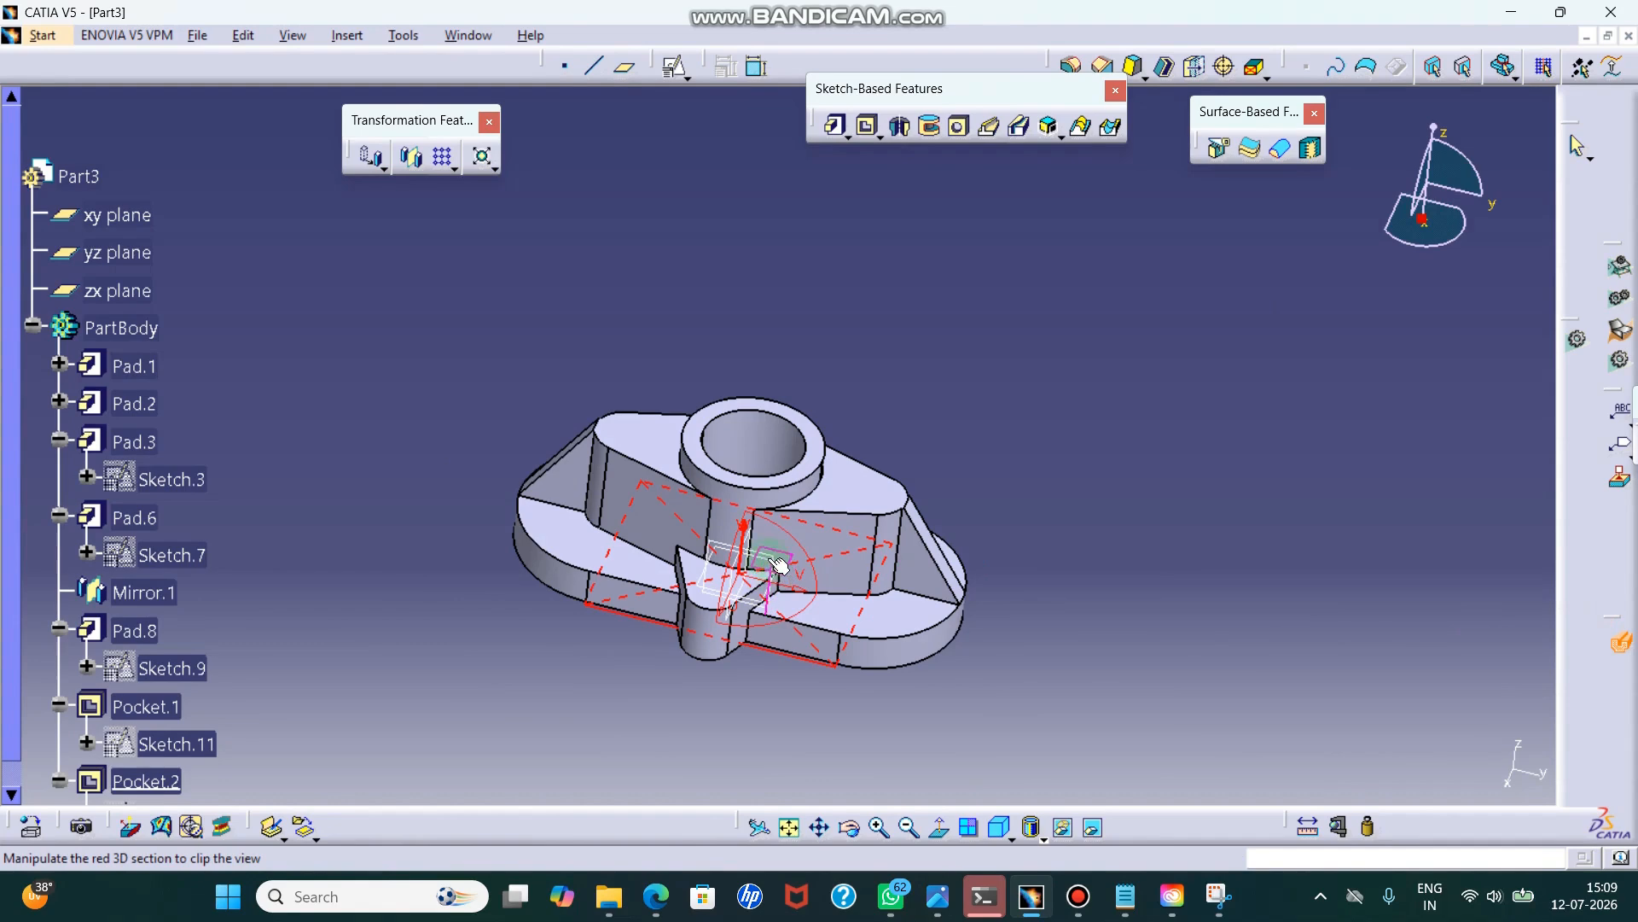
drag(779, 573, 921, 629)
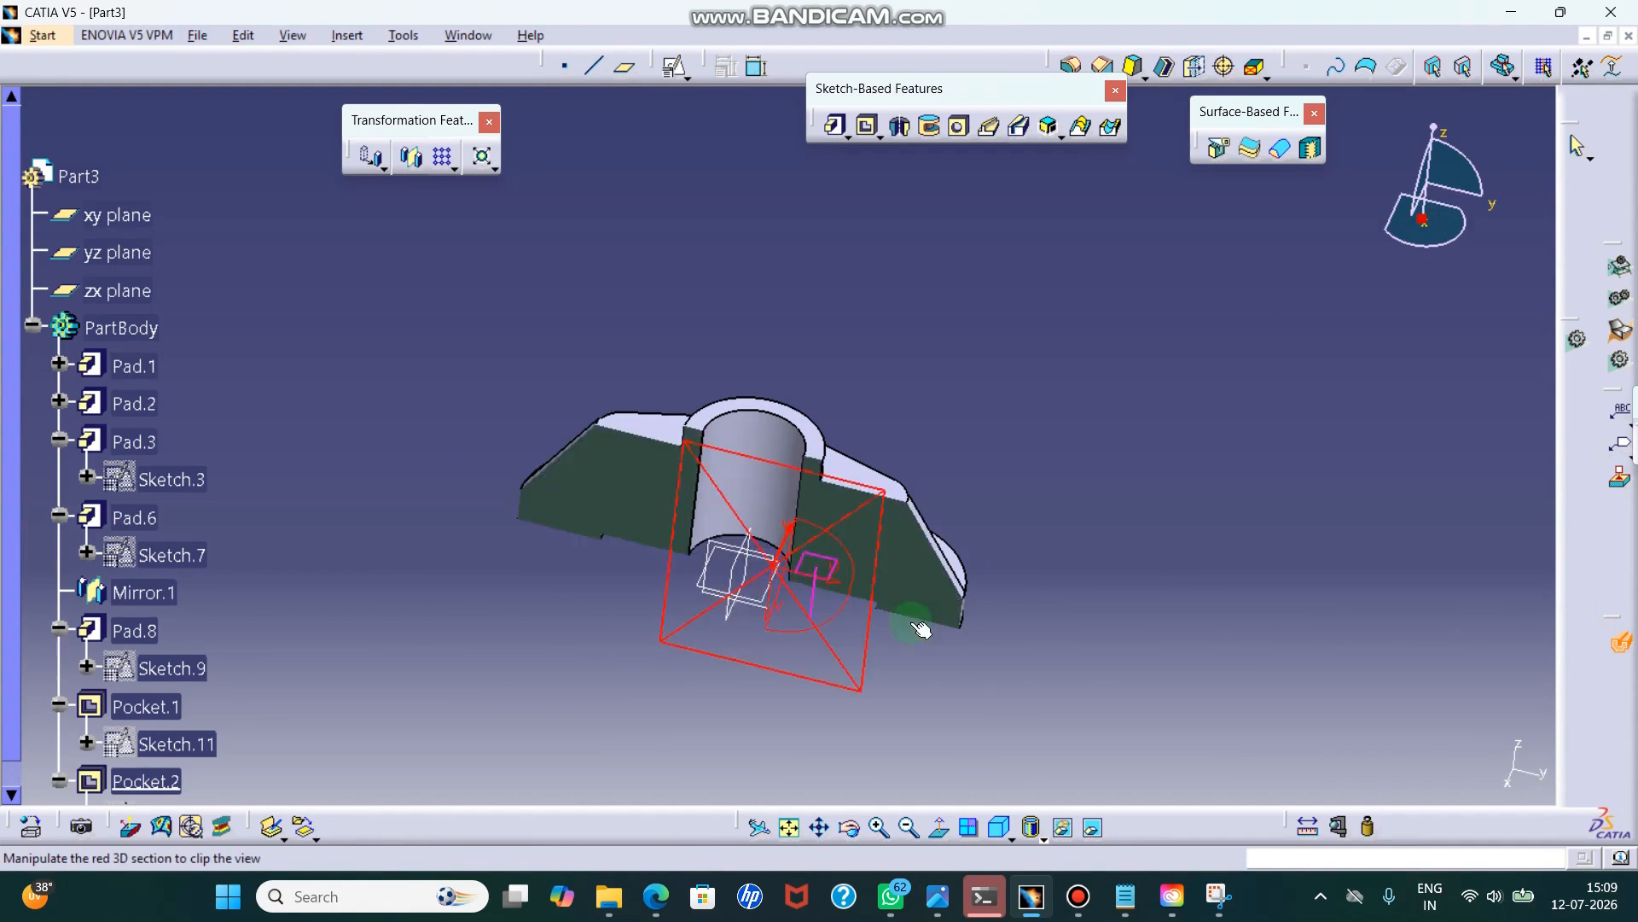
click(1001, 829)
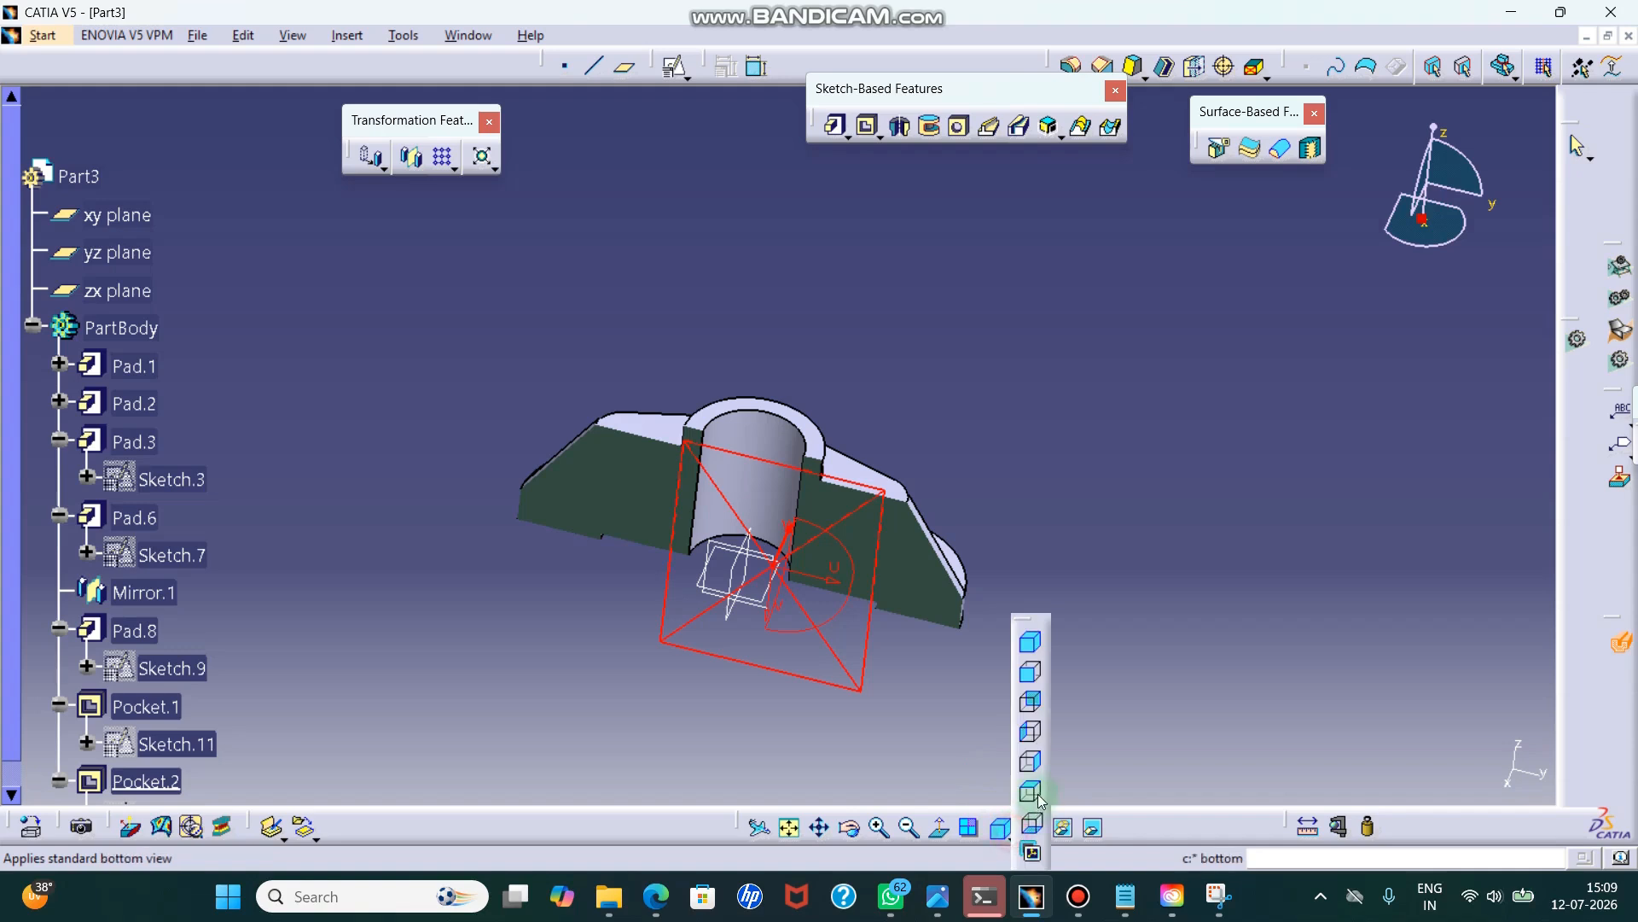
click(1031, 677)
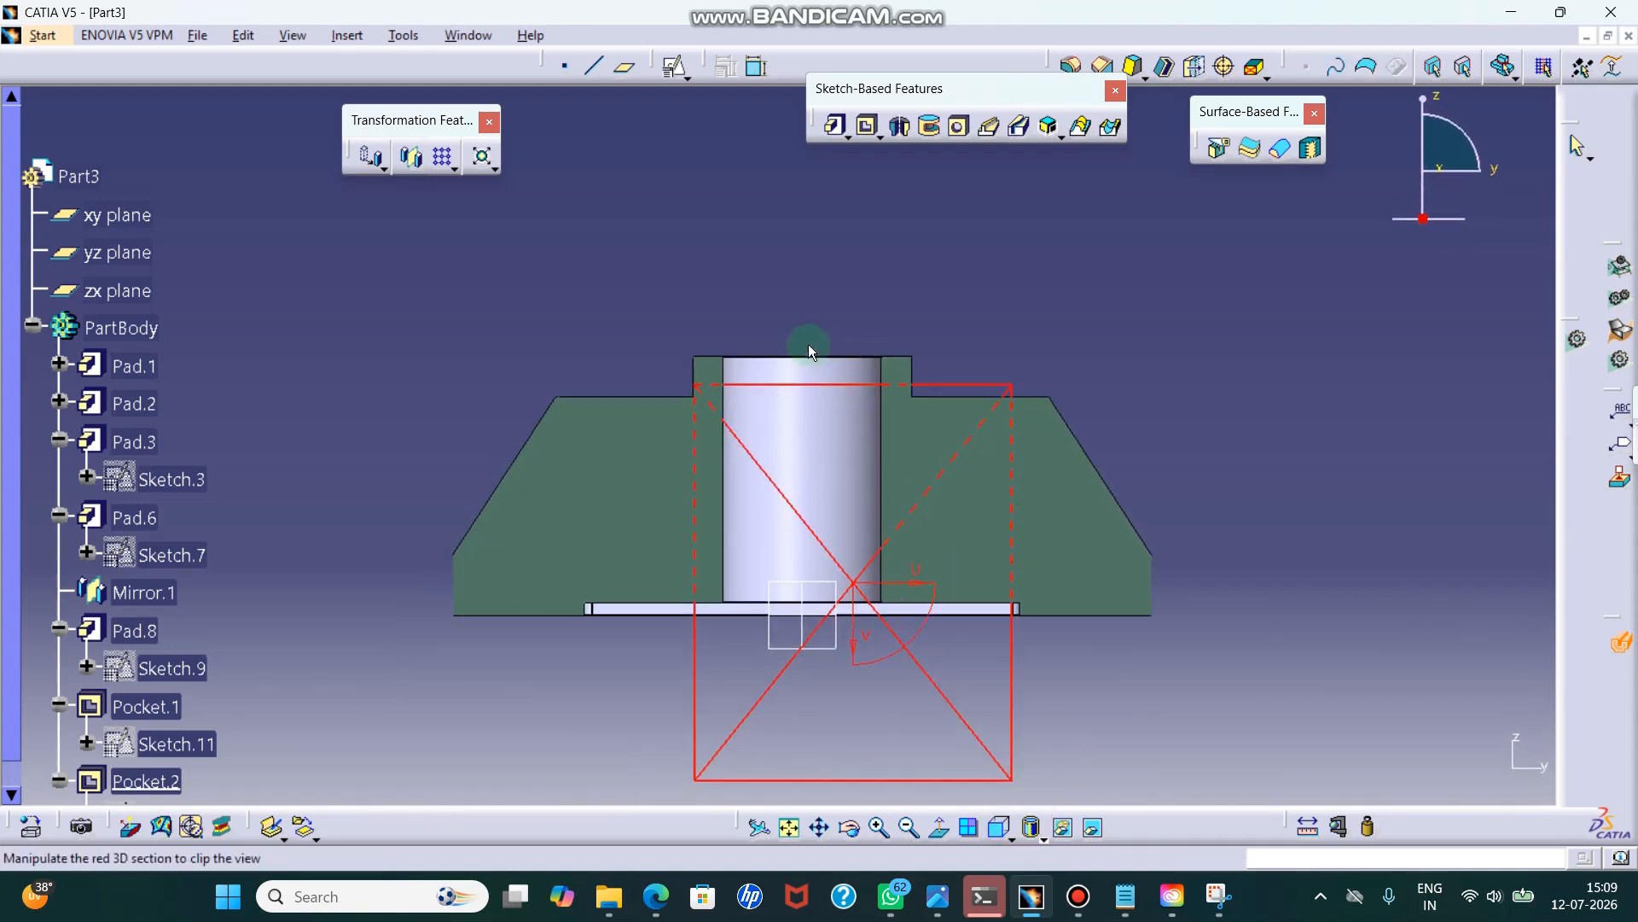
- Switch to the Exercise 165 drawing in Snipping Tool, circle the small central hole in Section B-B and undo the pen marks
click(1224, 900)
ctrl+scroll(894, 562, up, 2)
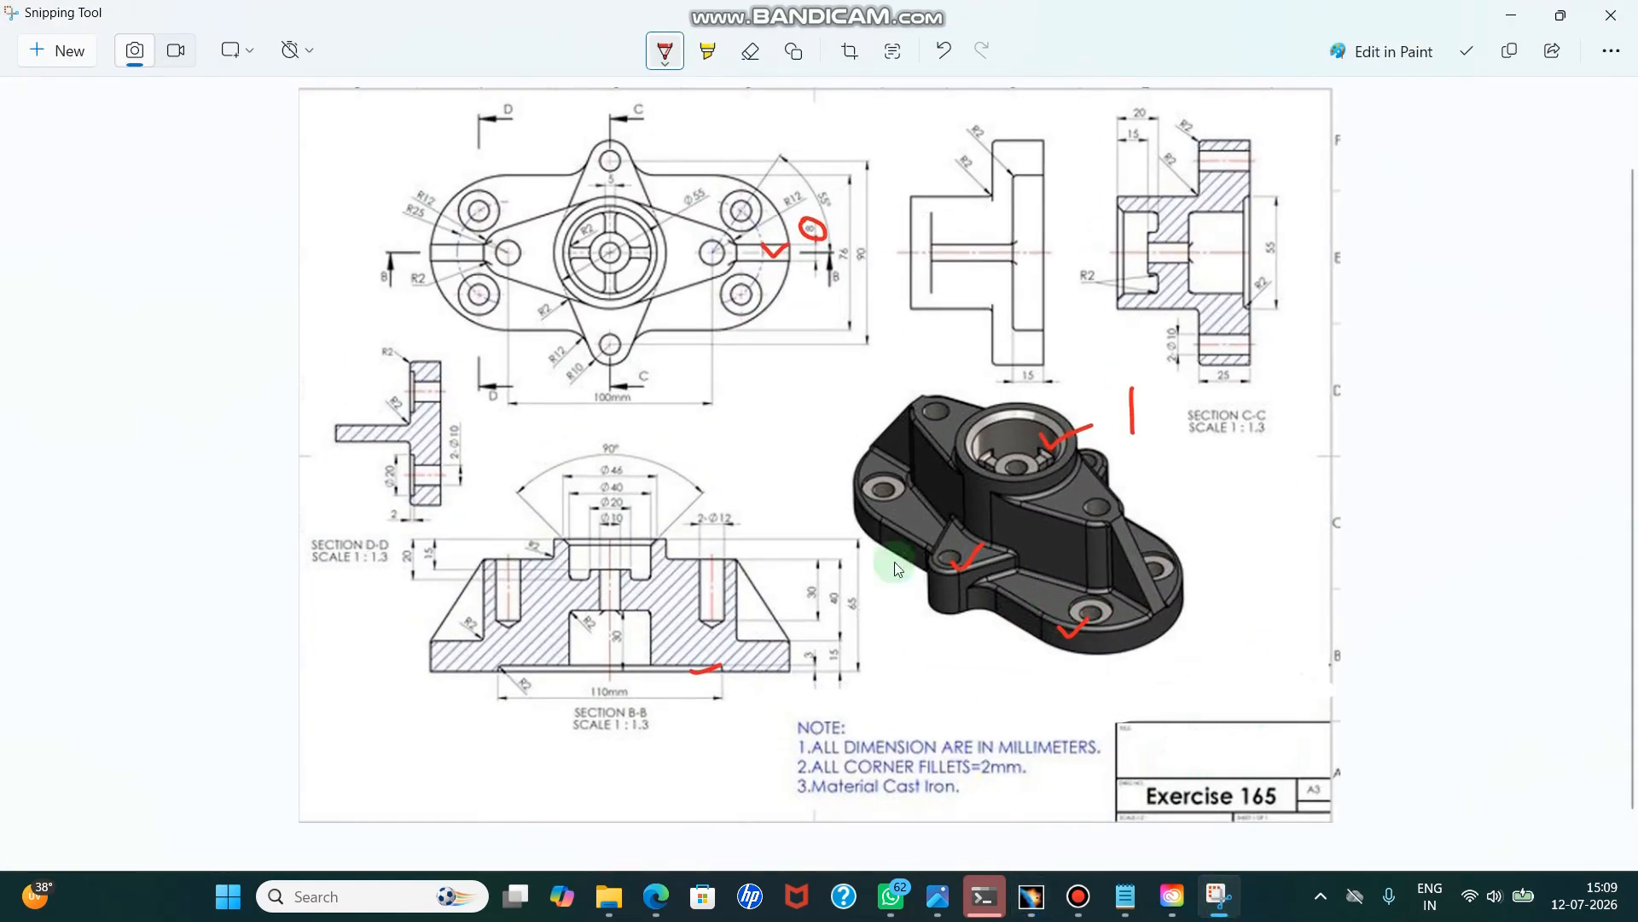
drag(582, 567, 621, 559)
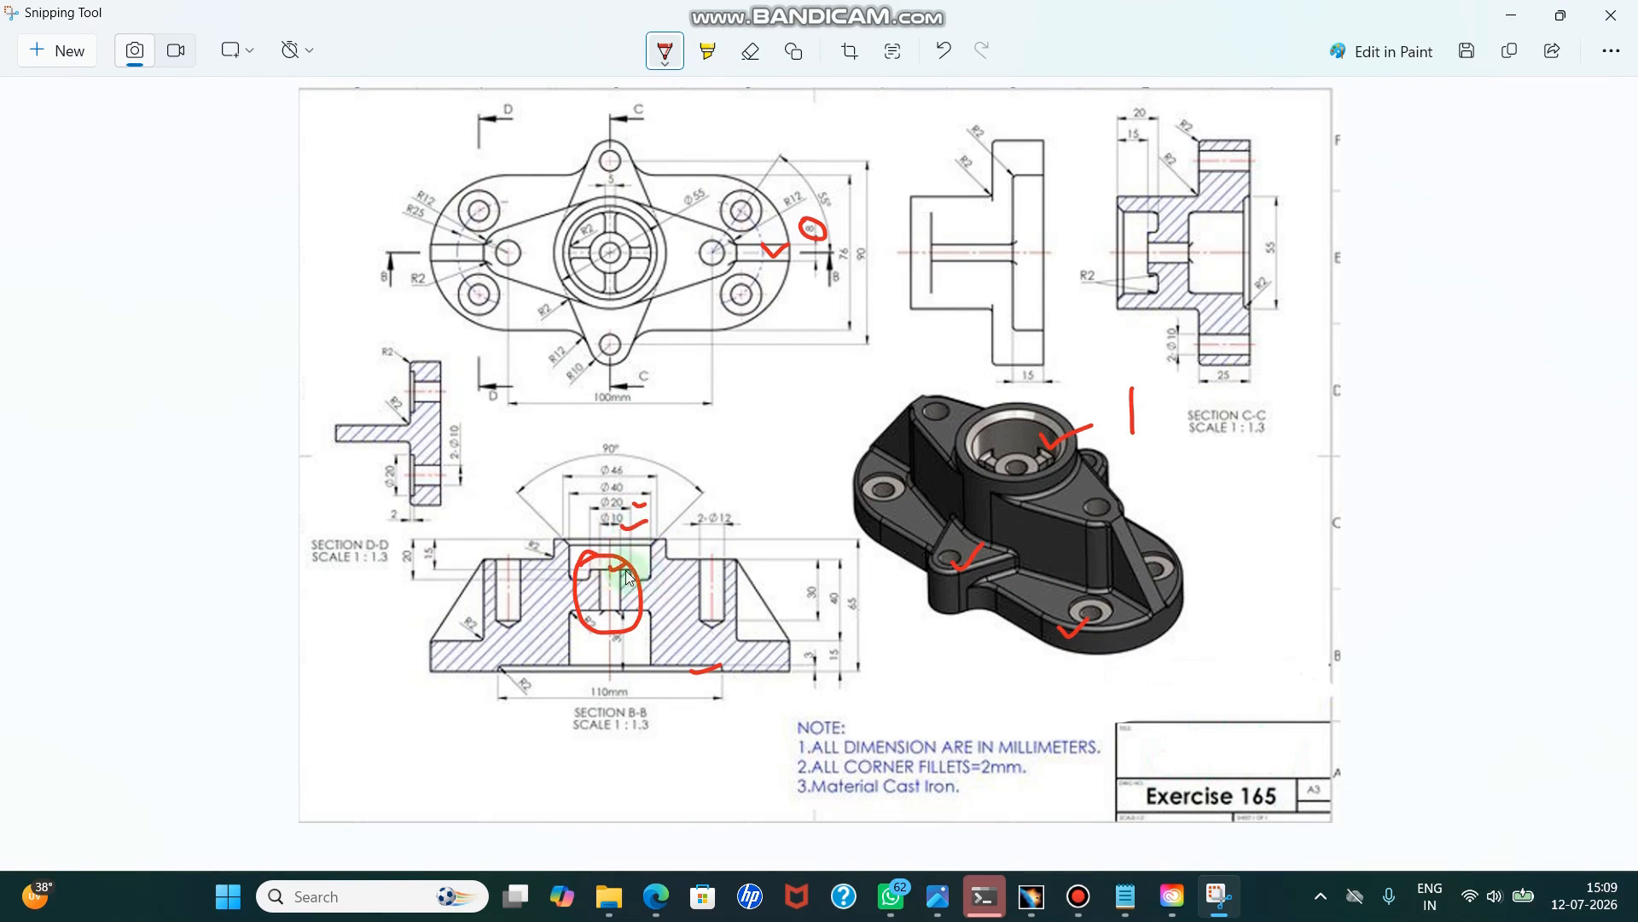
key(ctrl+z)
key(ctrl+z)
key(ctrl+z)
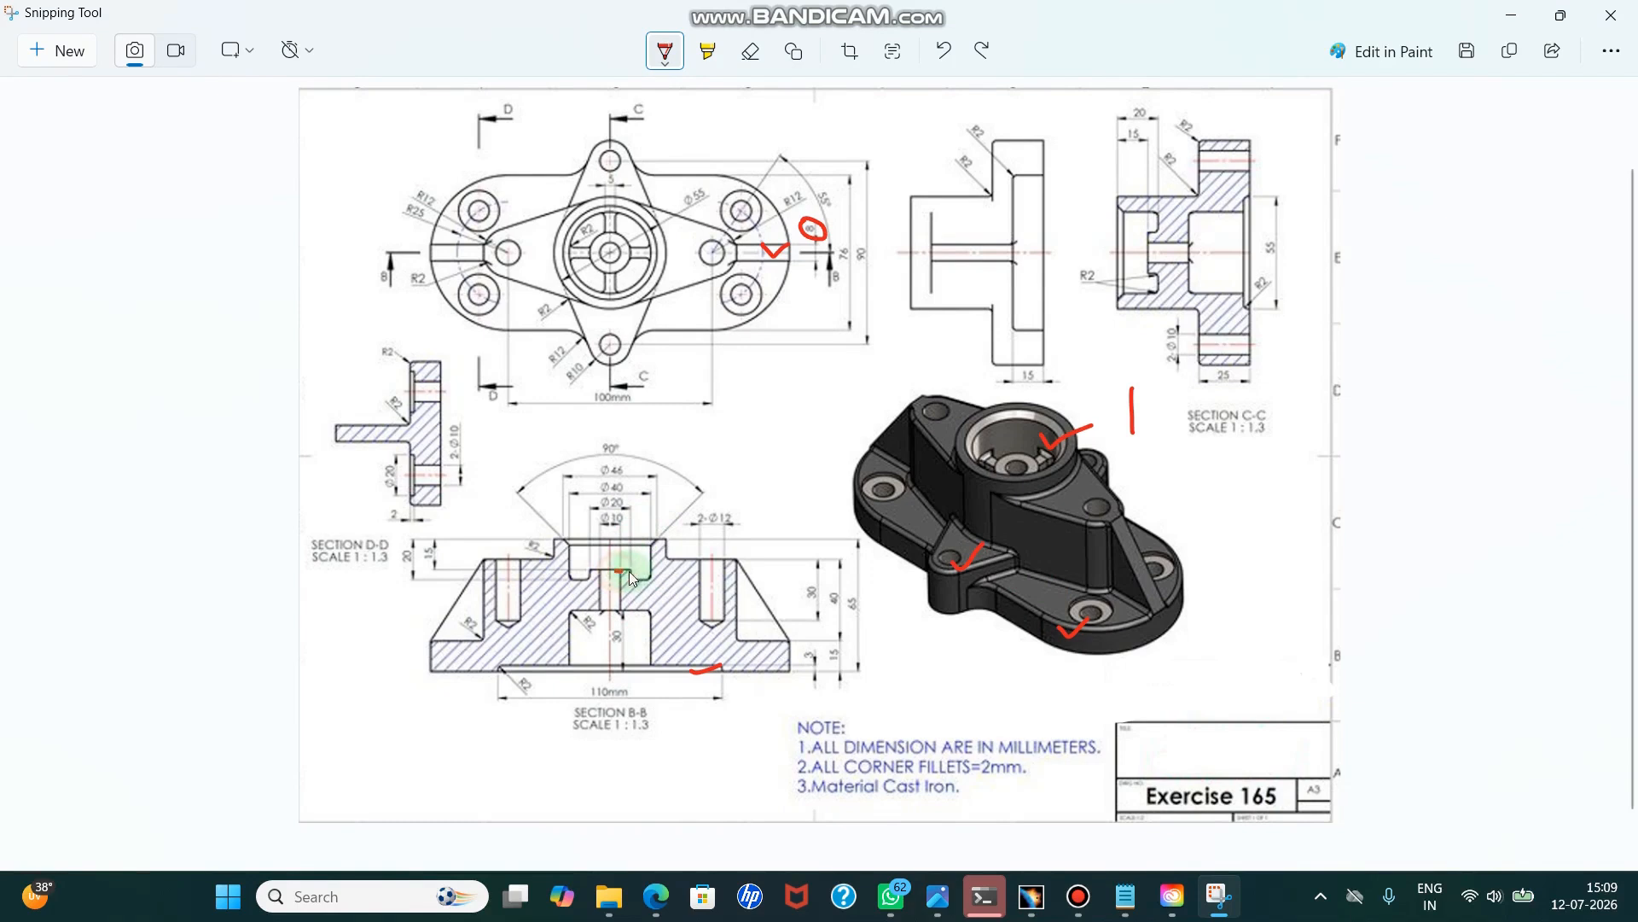
- Trace the stepped bore profile in Section B-B, undo the pen strokes and return to CATIA
drag(631, 574, 587, 572)
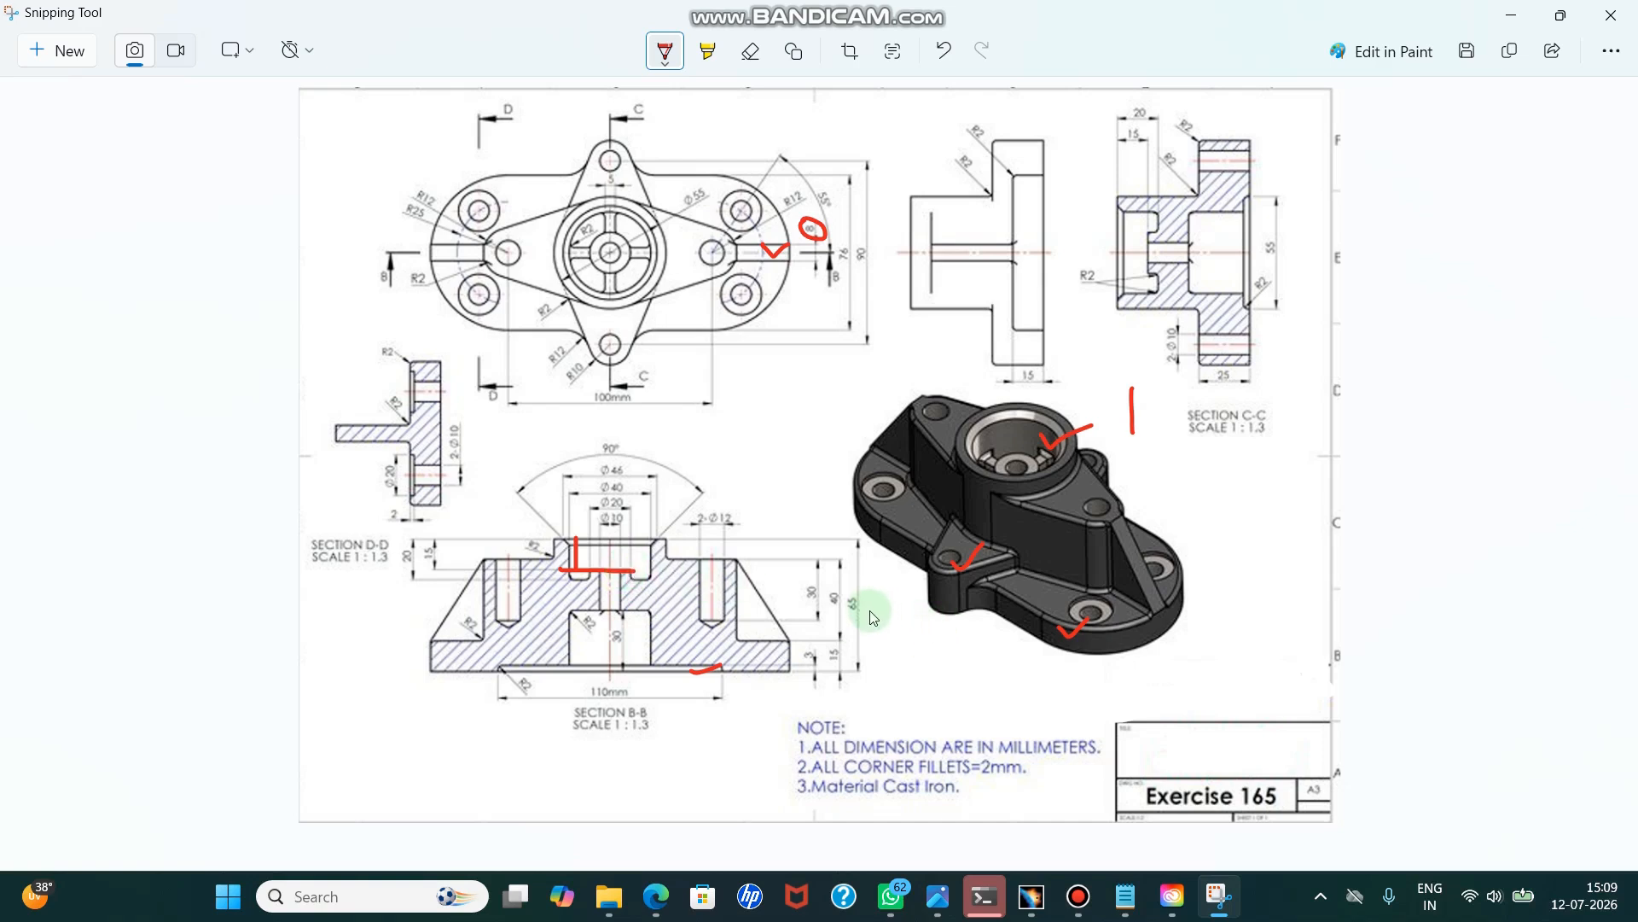
click(645, 638)
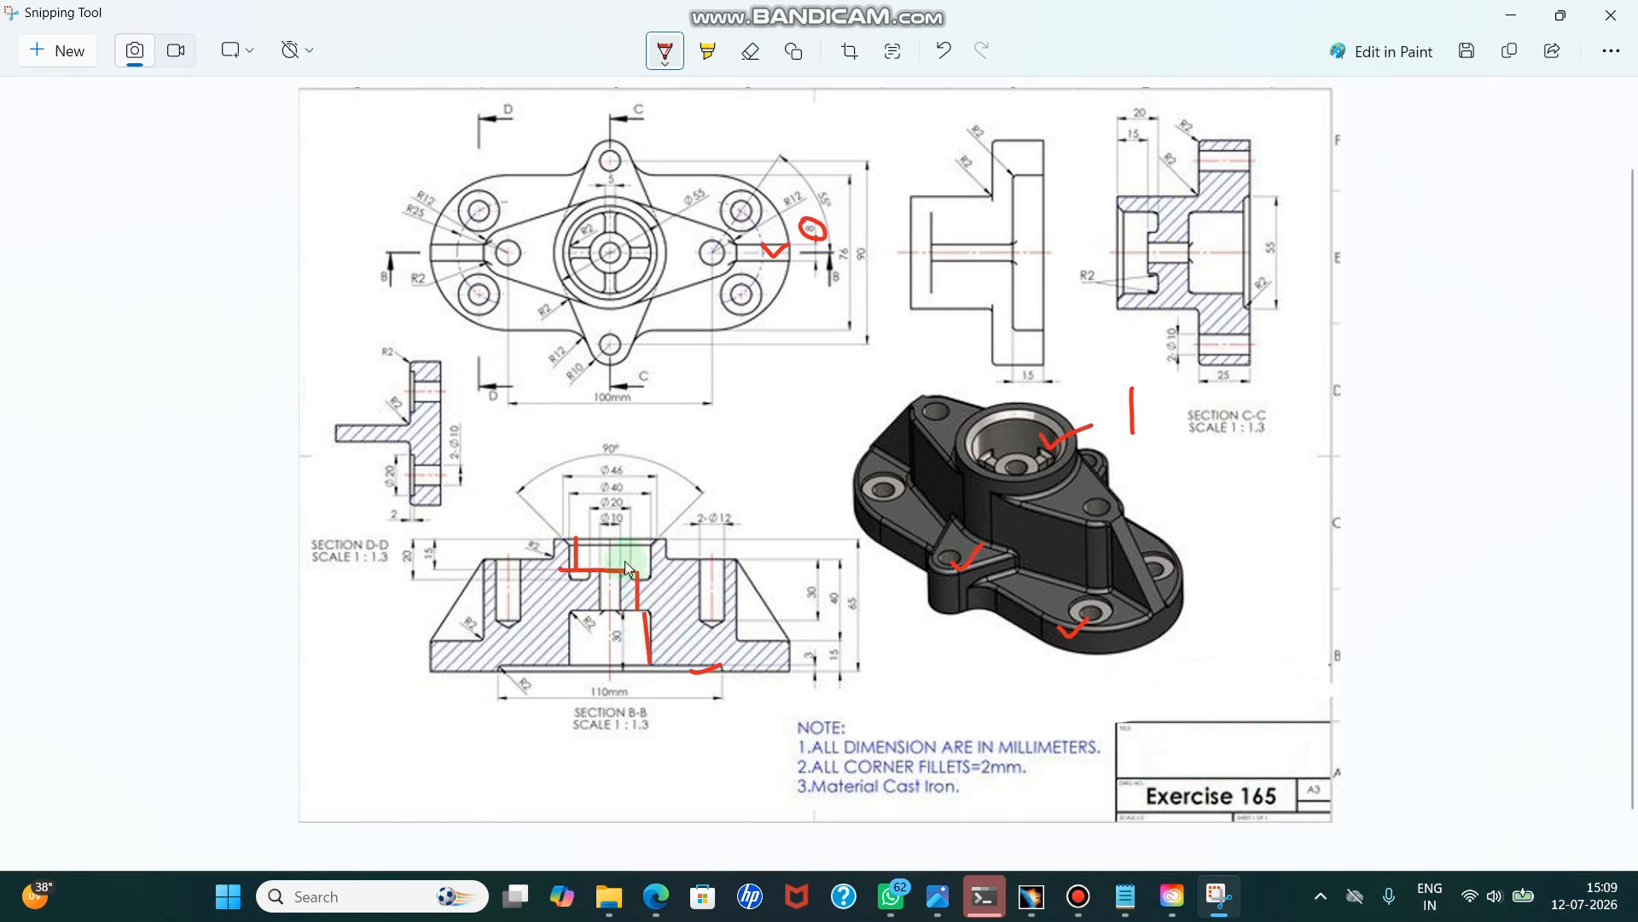
drag(626, 564, 627, 538)
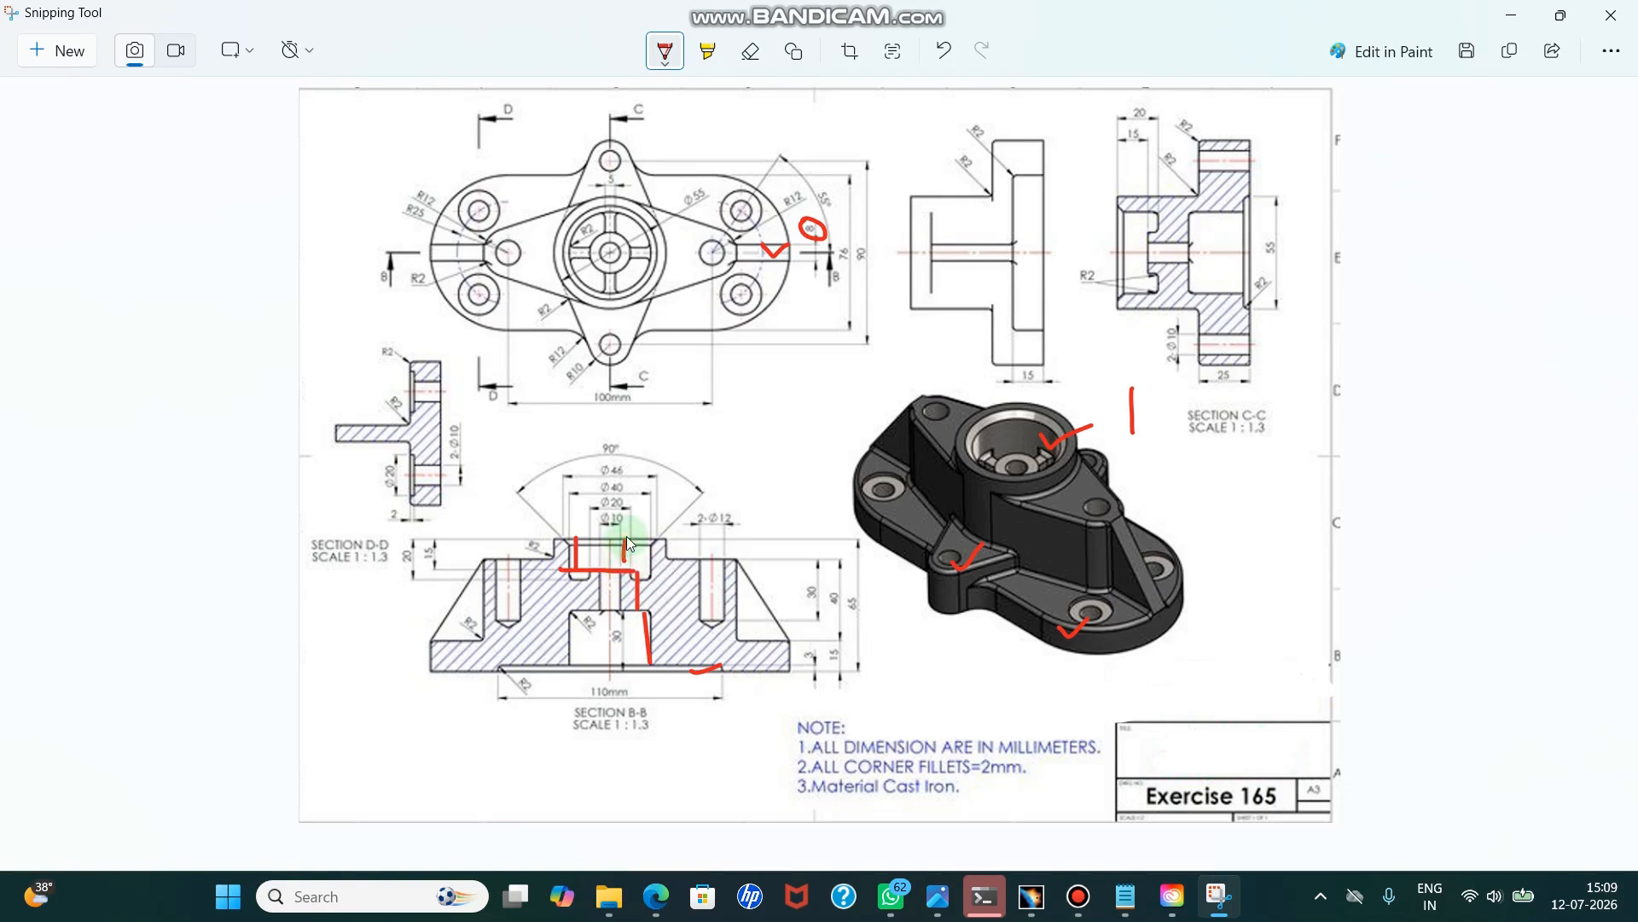
click(628, 588)
key(ctrl+z)
key(ctrl+z)
key(ctrl+z)
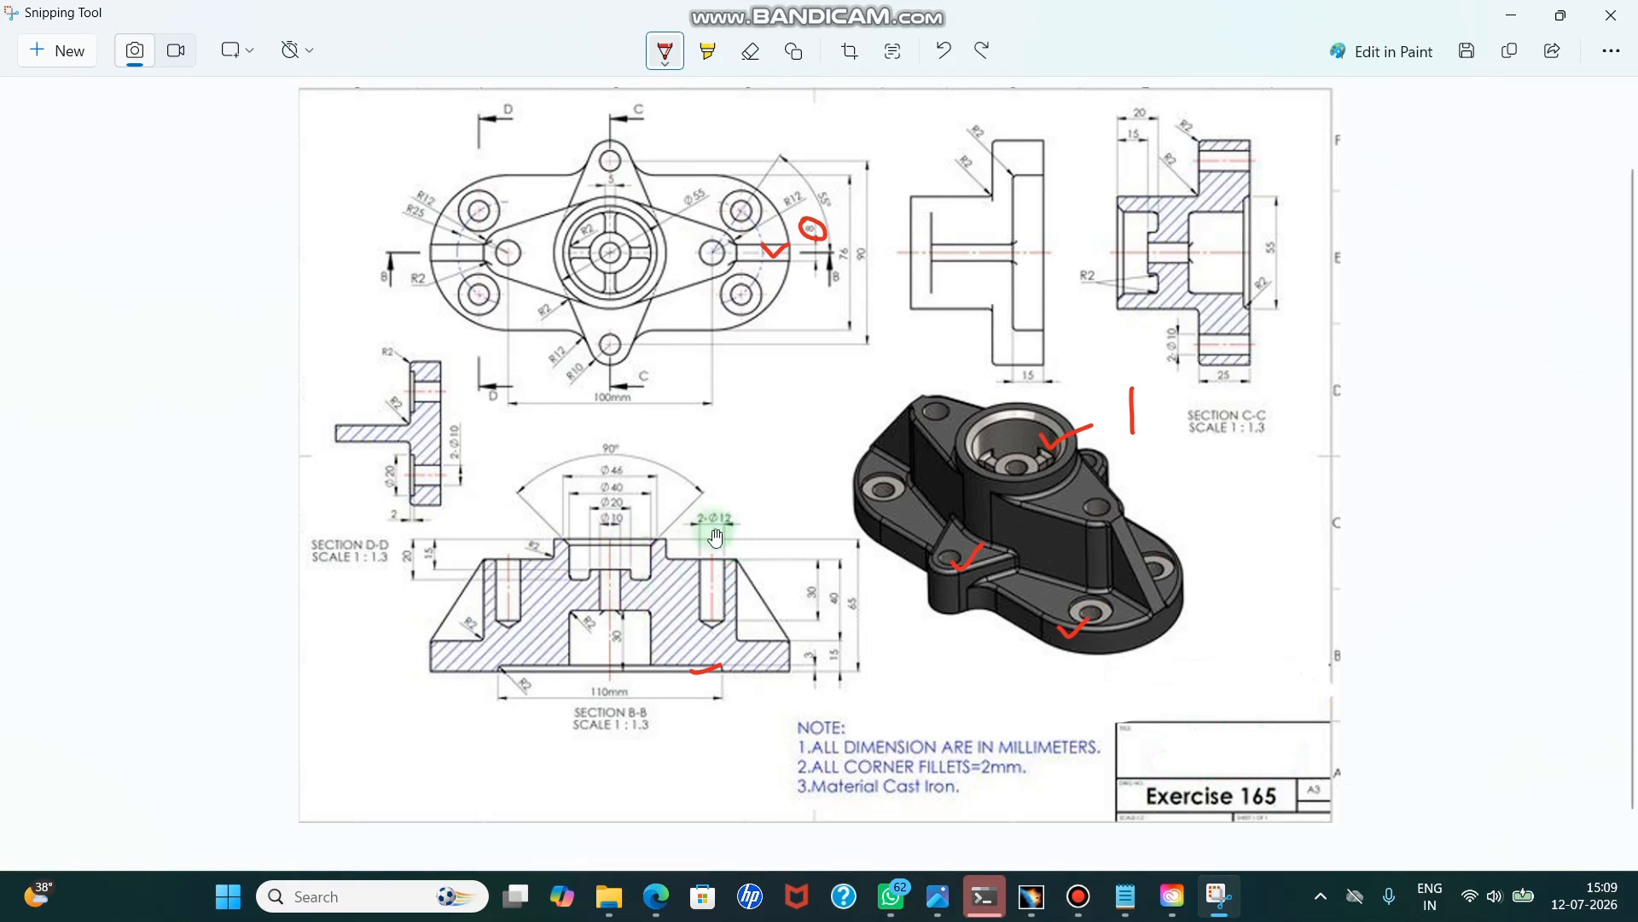
click(1517, 15)
- Turn off the section and create a positioned sketch on the boss's top ring face with the H and V axes swapped
click(1621, 646)
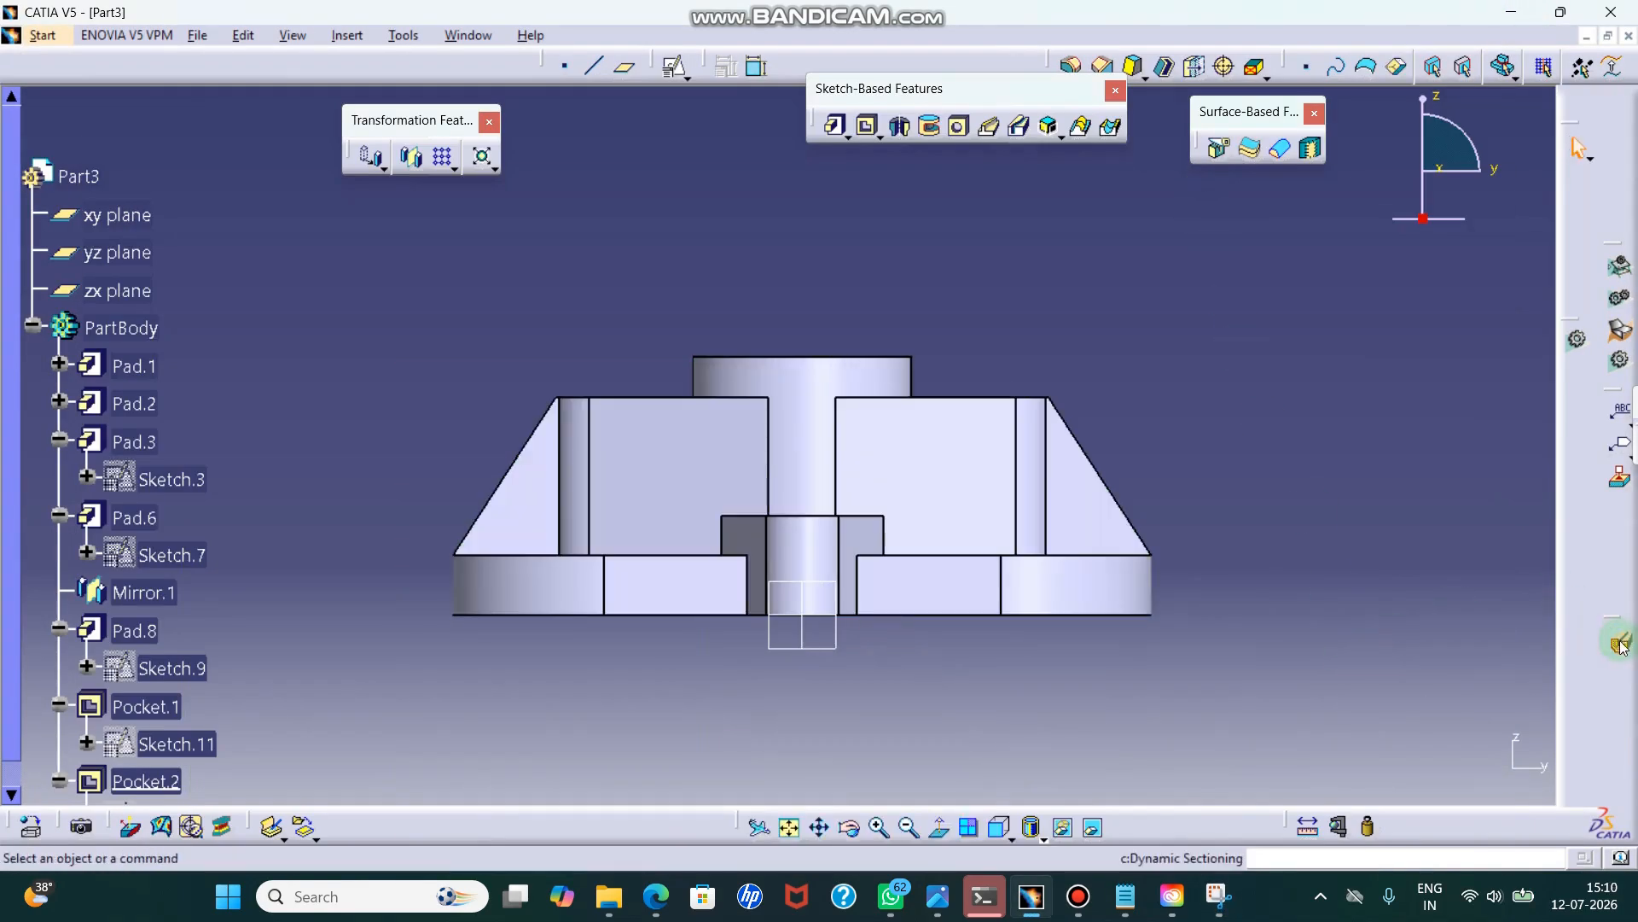
click(1007, 835)
click(1033, 641)
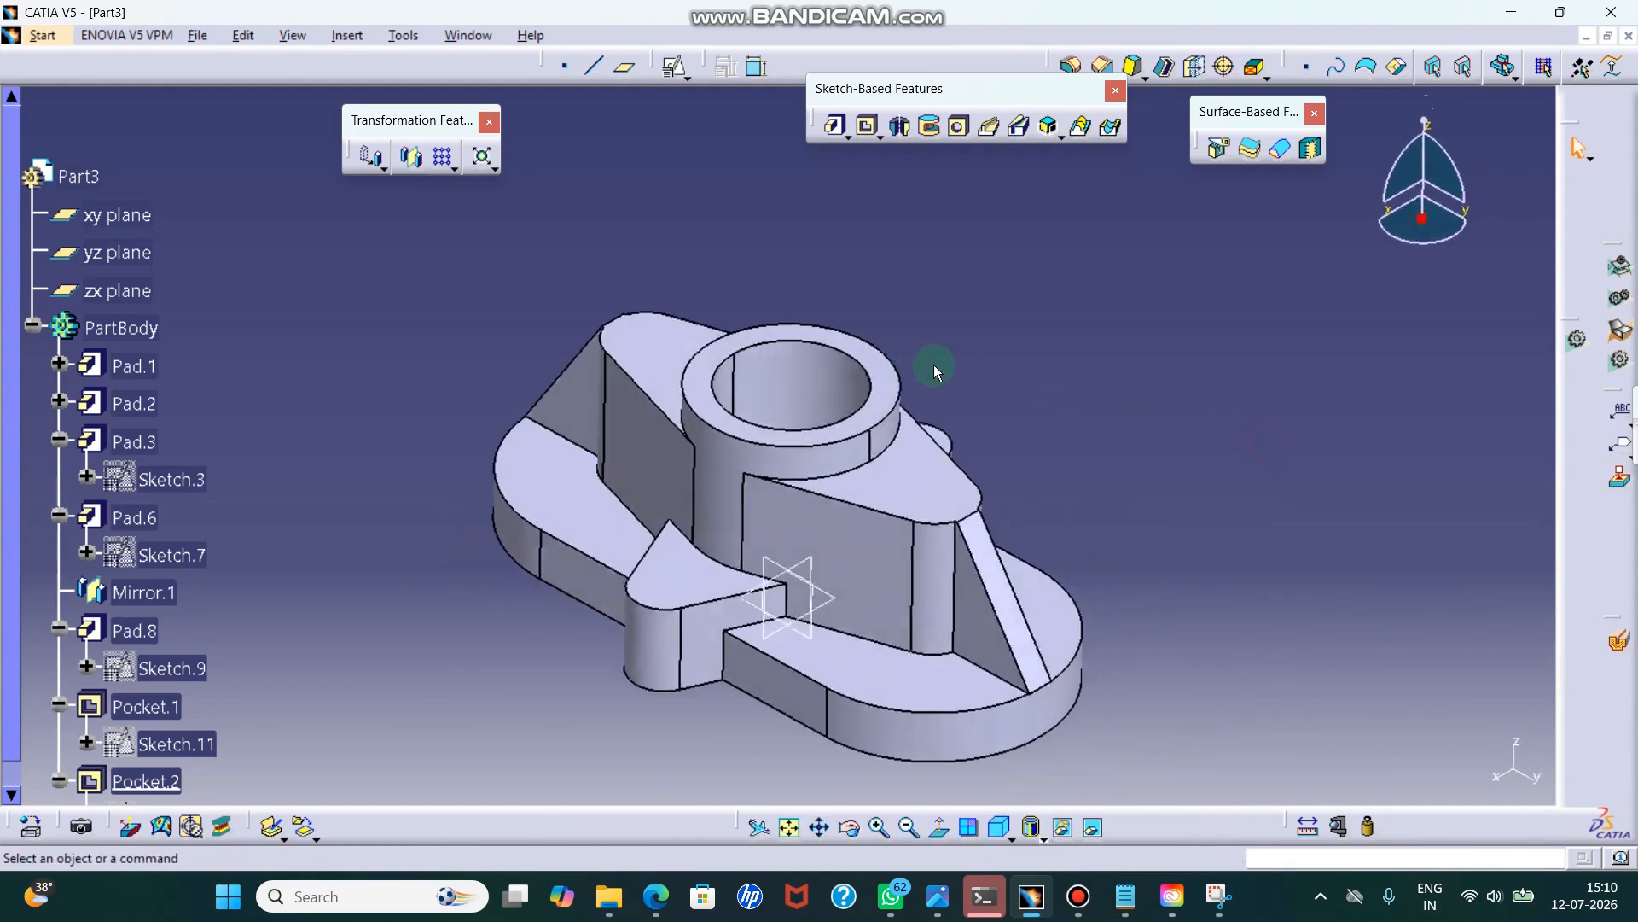
click(674, 66)
click(875, 395)
click(1321, 417)
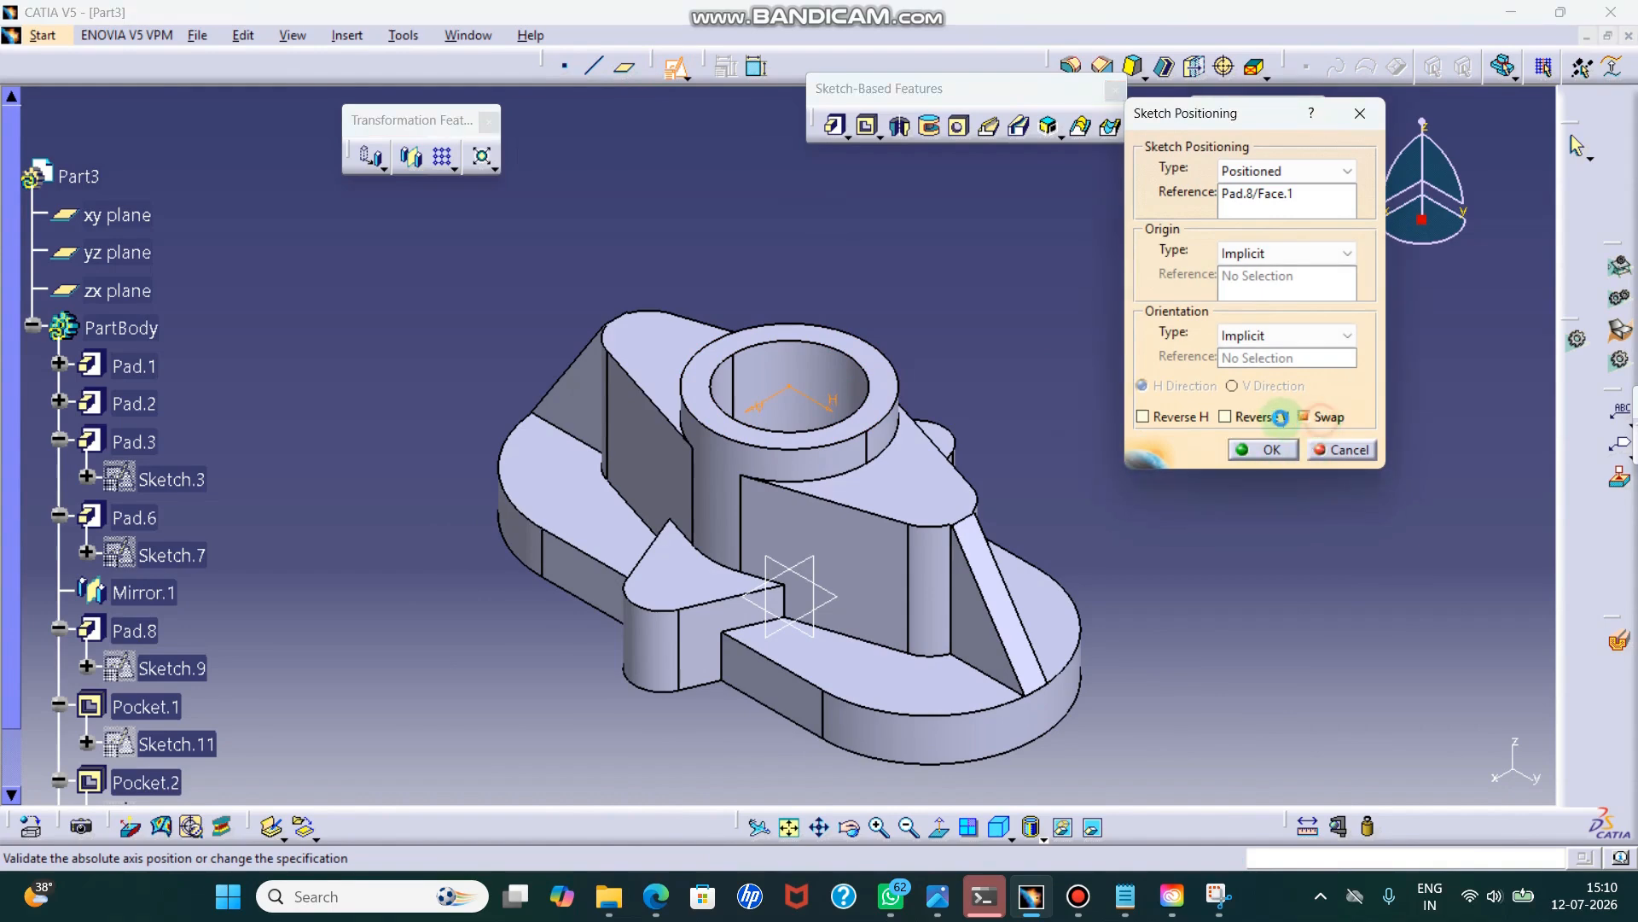
click(1271, 449)
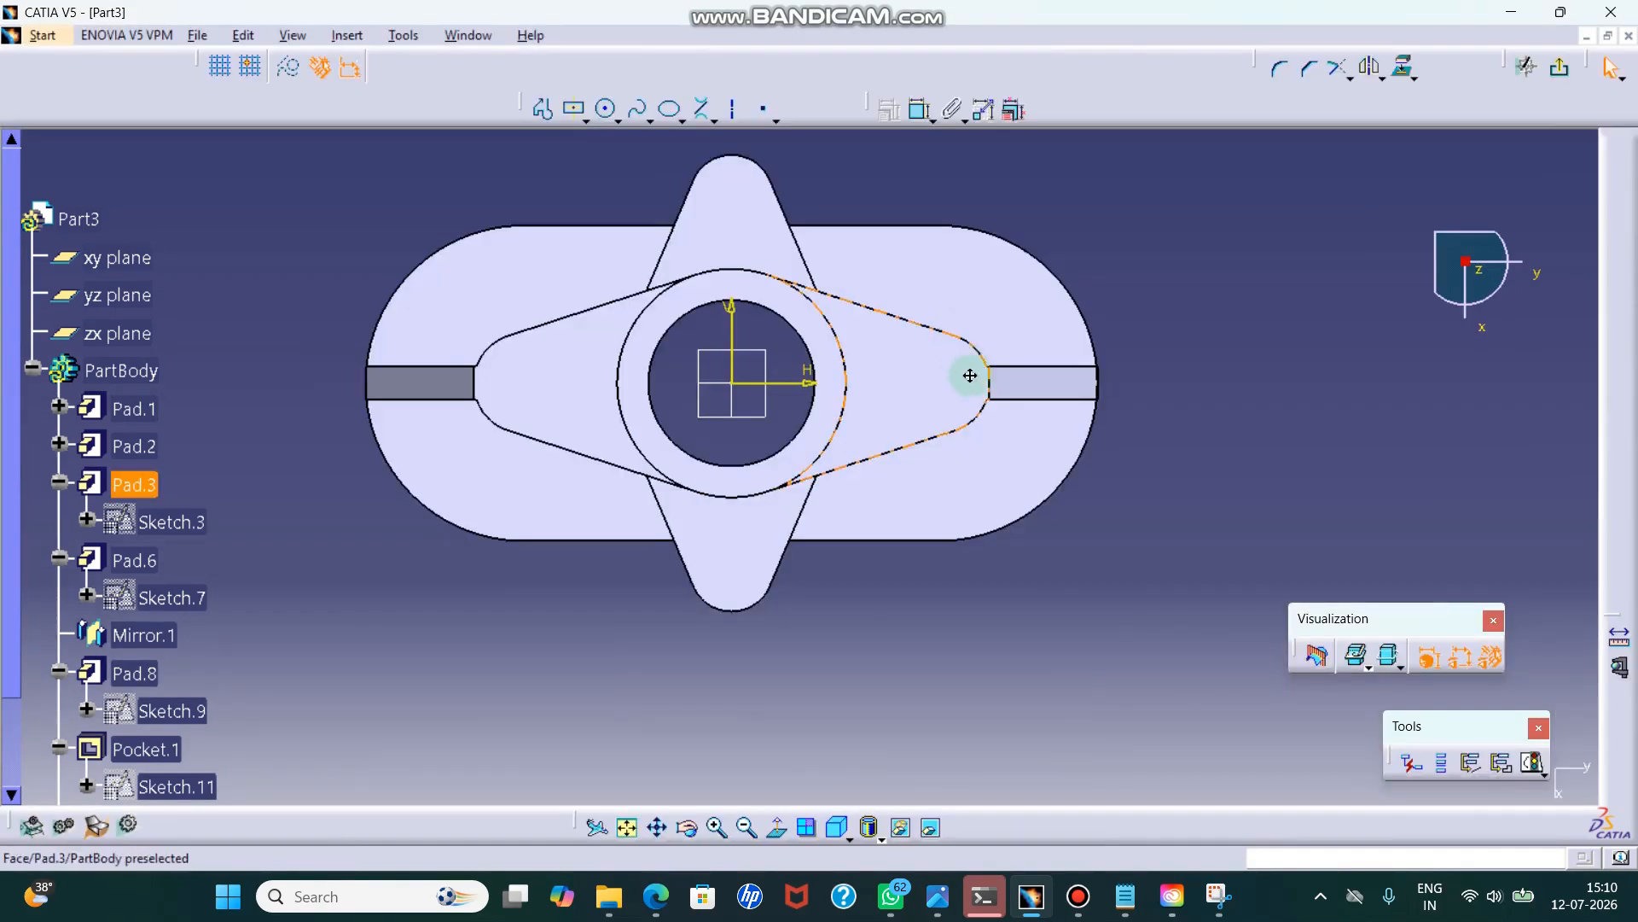
- Draw a circle centered on the sketch origin, slightly smaller than the 40 mm bore
click(606, 108)
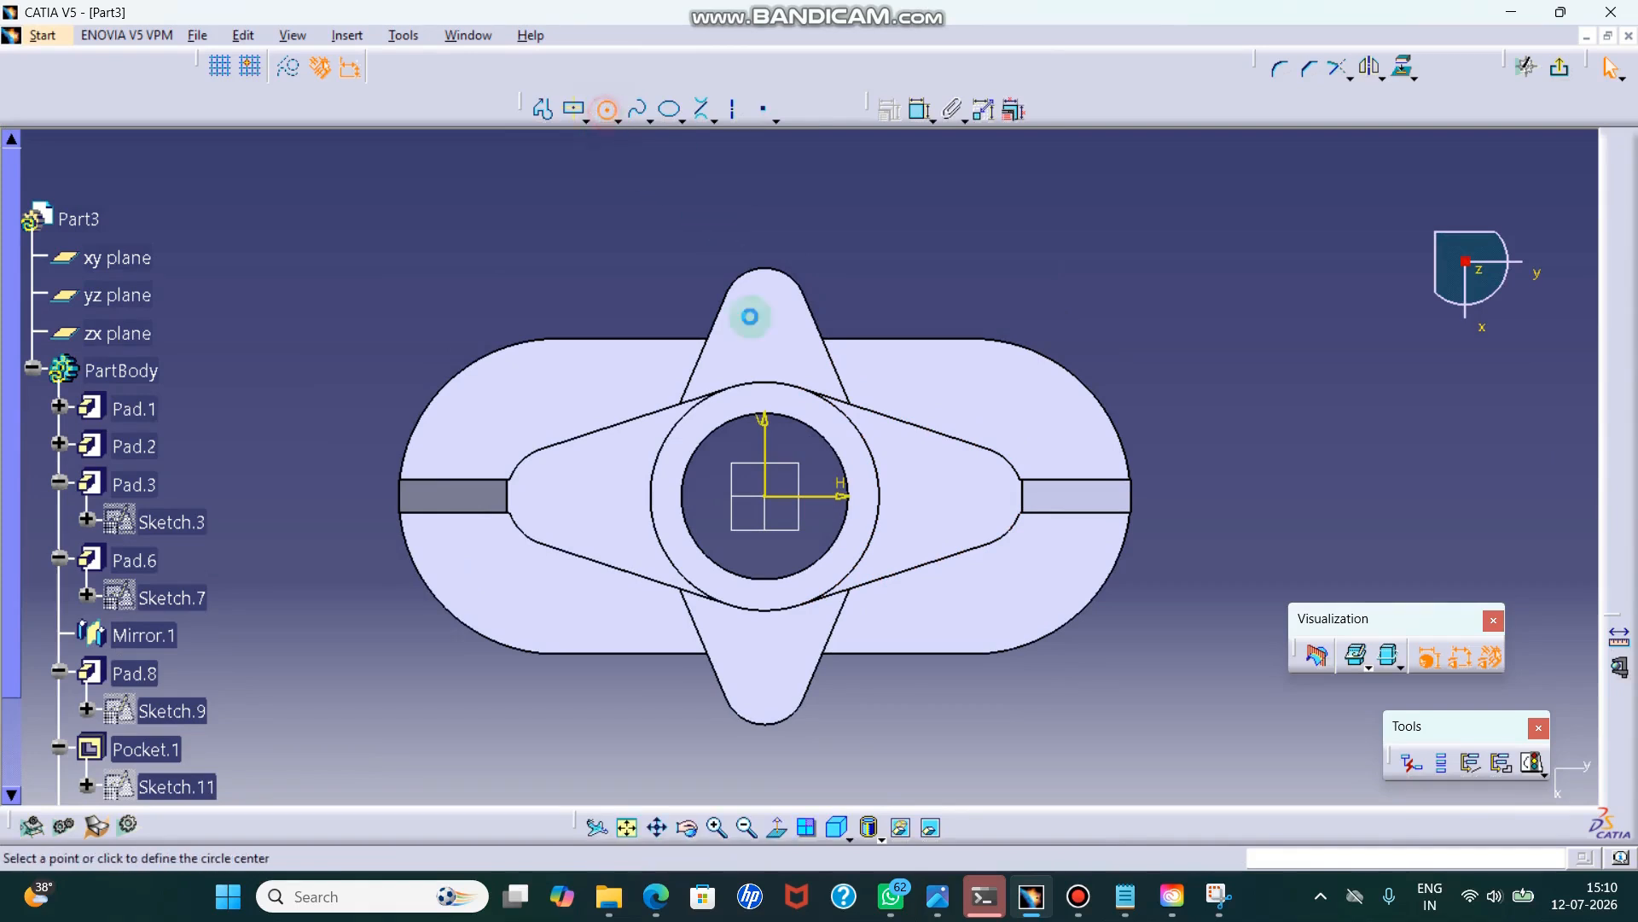
click(766, 497)
click(804, 447)
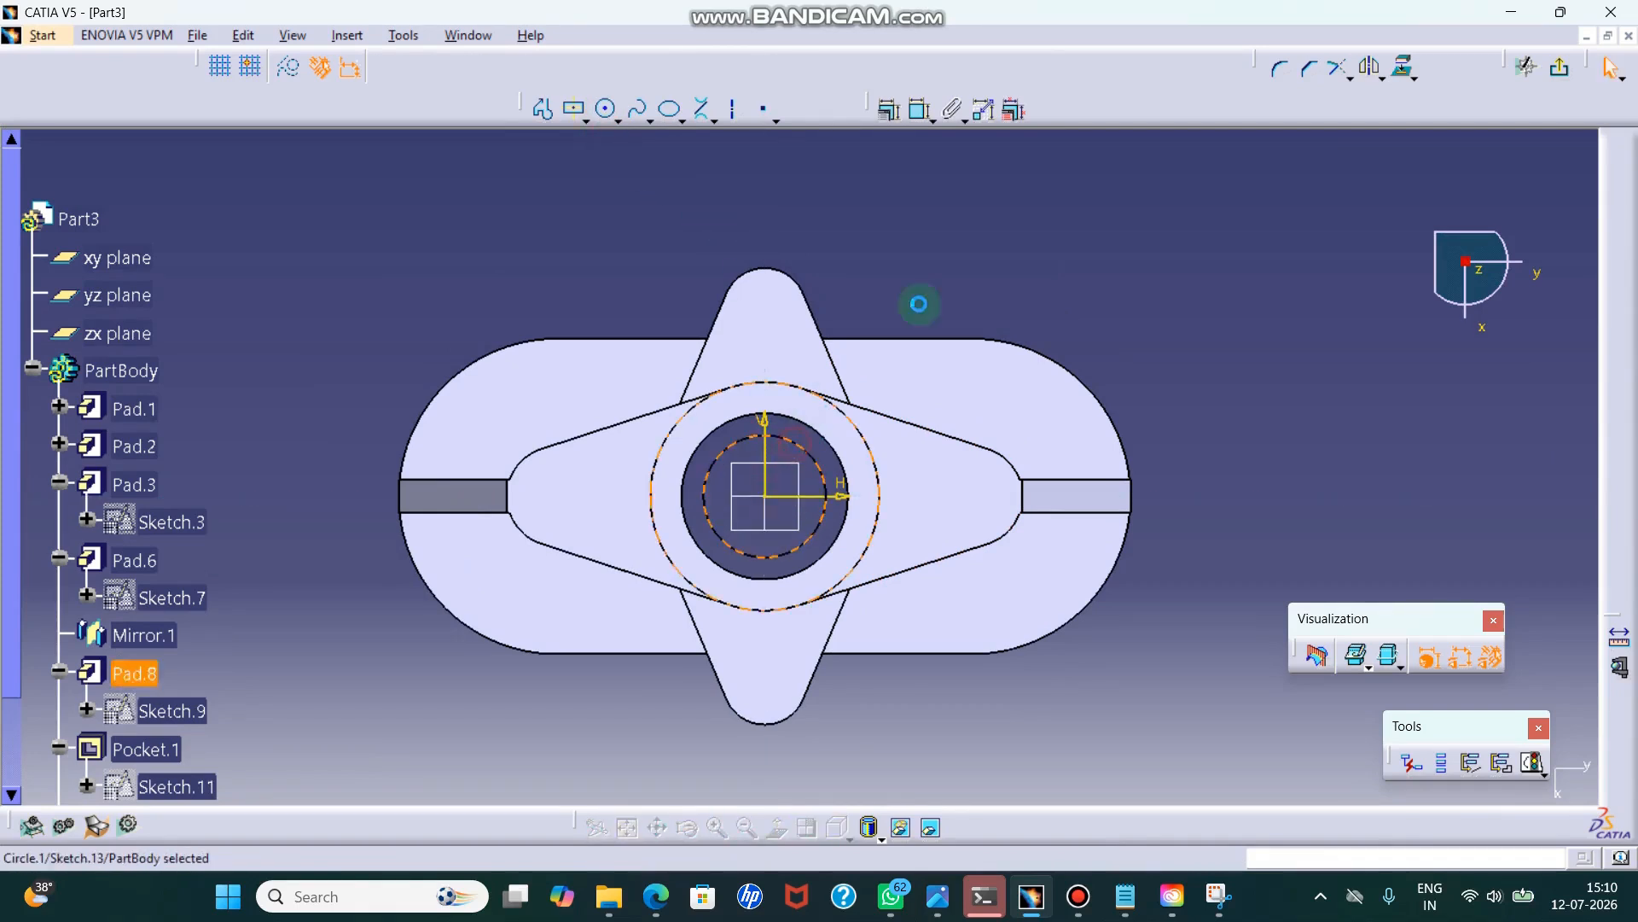
- Dimension the circle centred in the bore and set its diameter to 20 mm
click(951, 109)
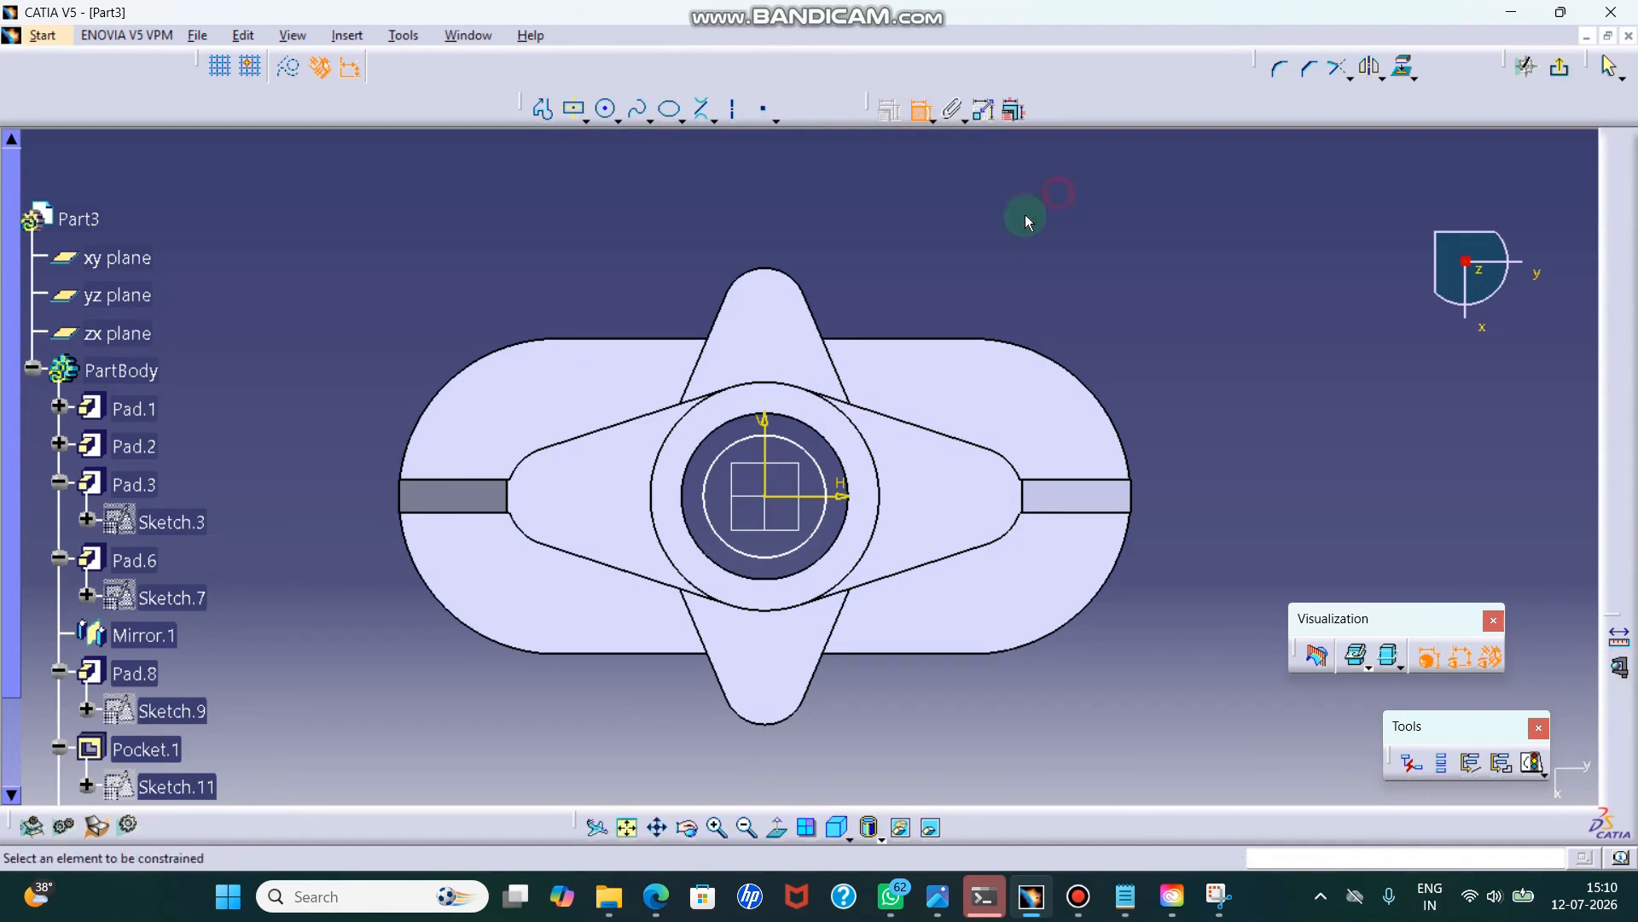
click(794, 443)
click(921, 293)
double_click(911, 293)
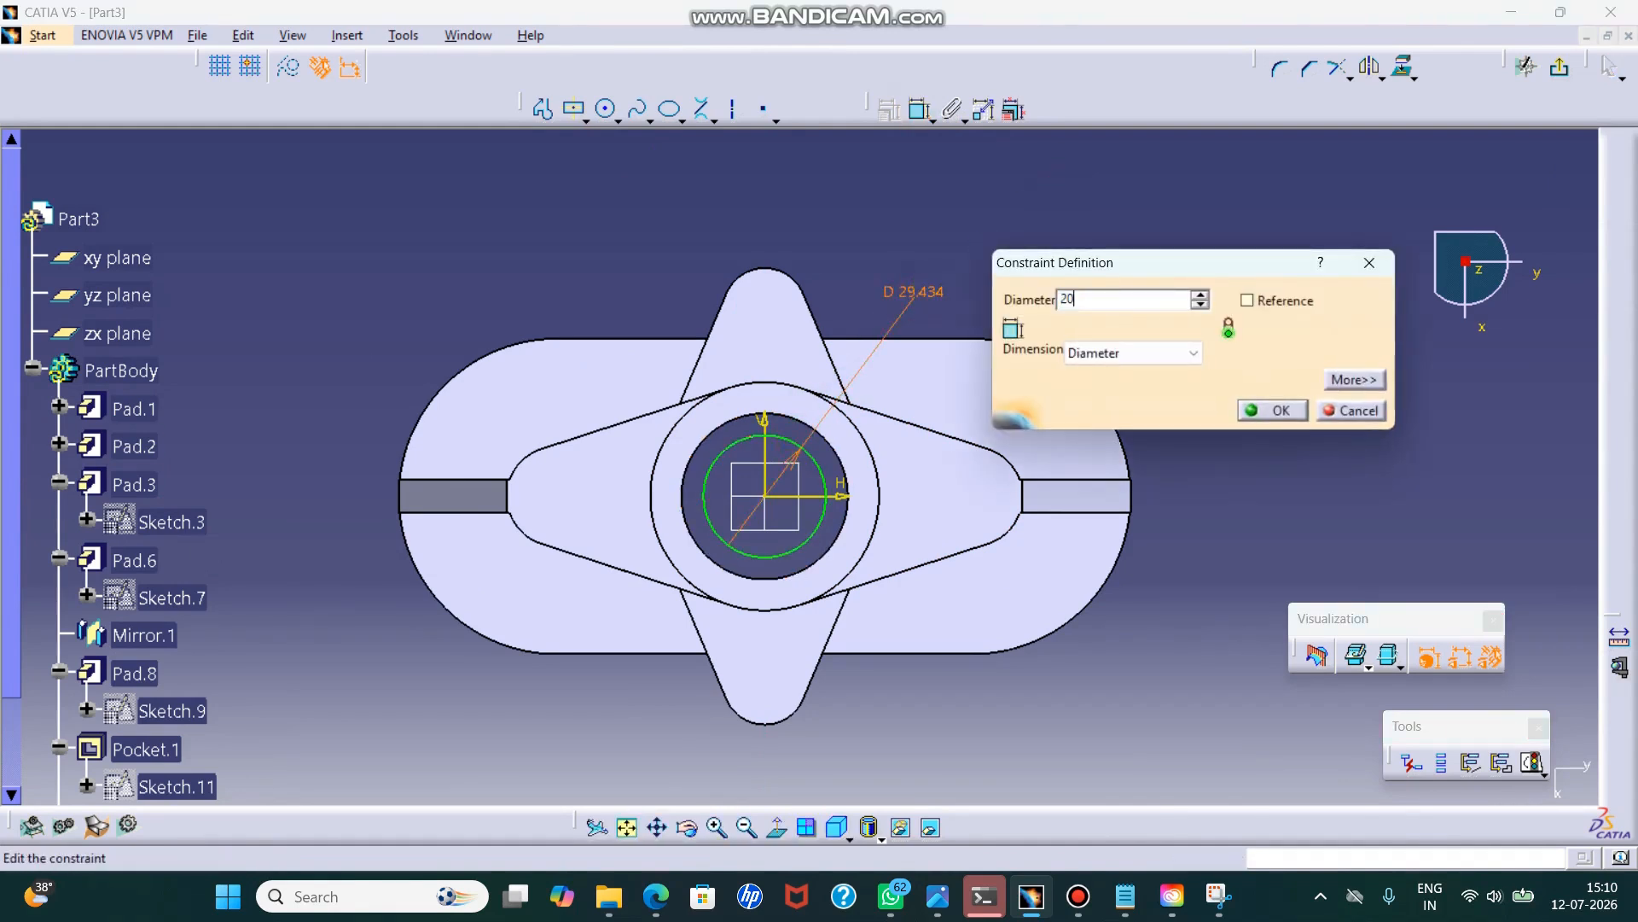
text(20)
key(Return)
- Sketch a smaller concentric circle about 13 mm in diameter at the origin, inside the 20 mm circle
middle_drag(926, 487, 842, 157)
click(606, 109)
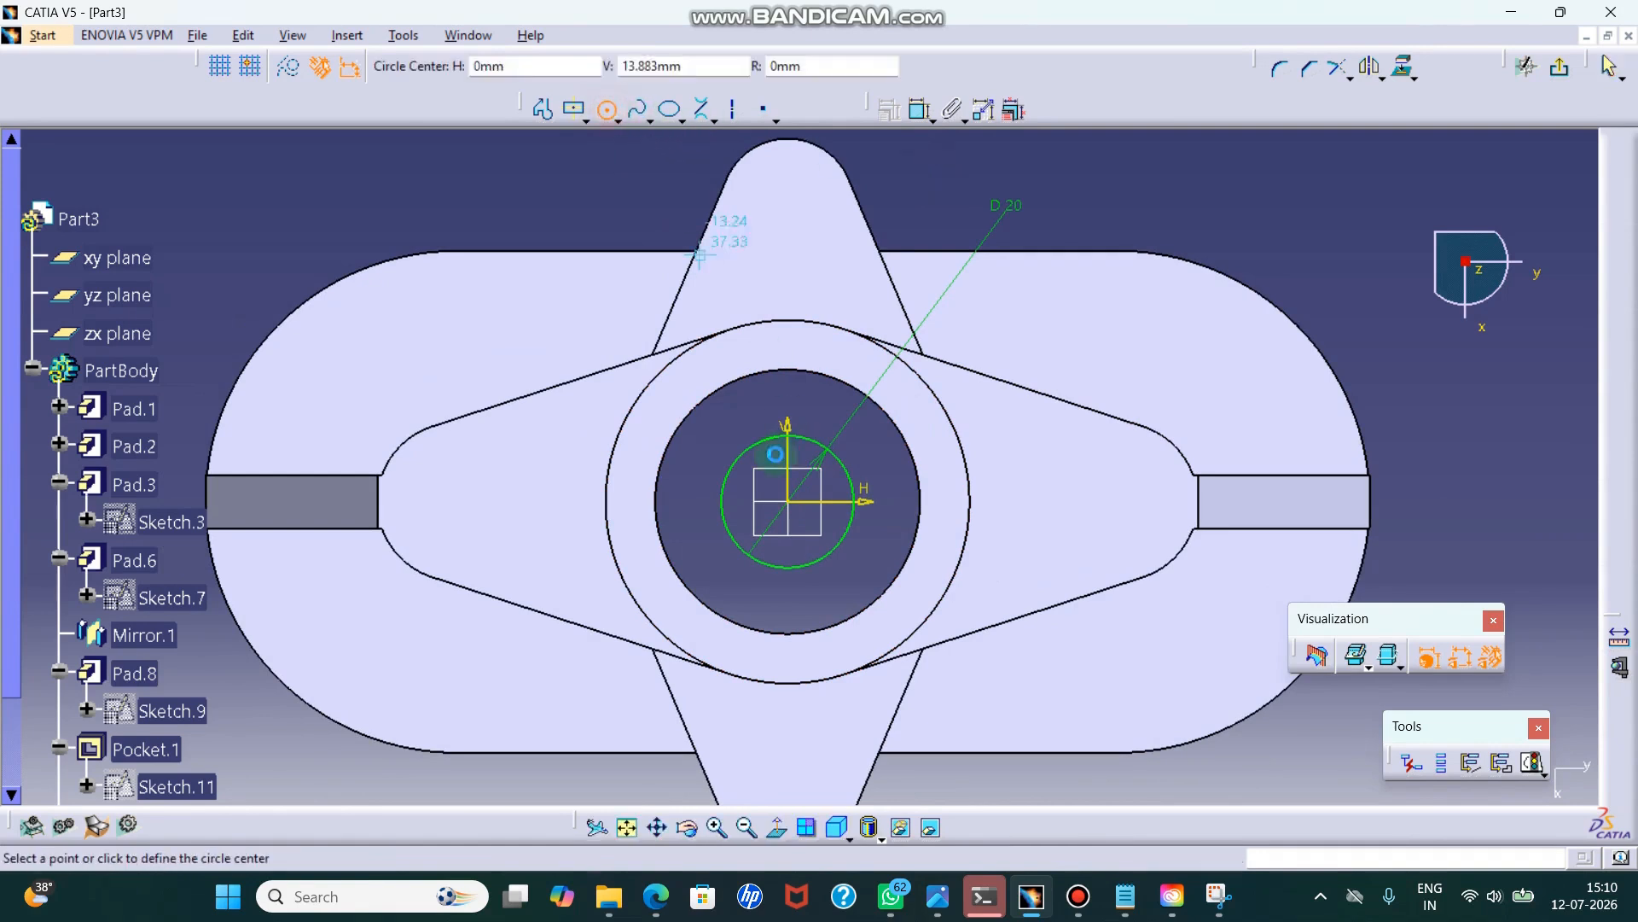
click(787, 502)
click(819, 470)
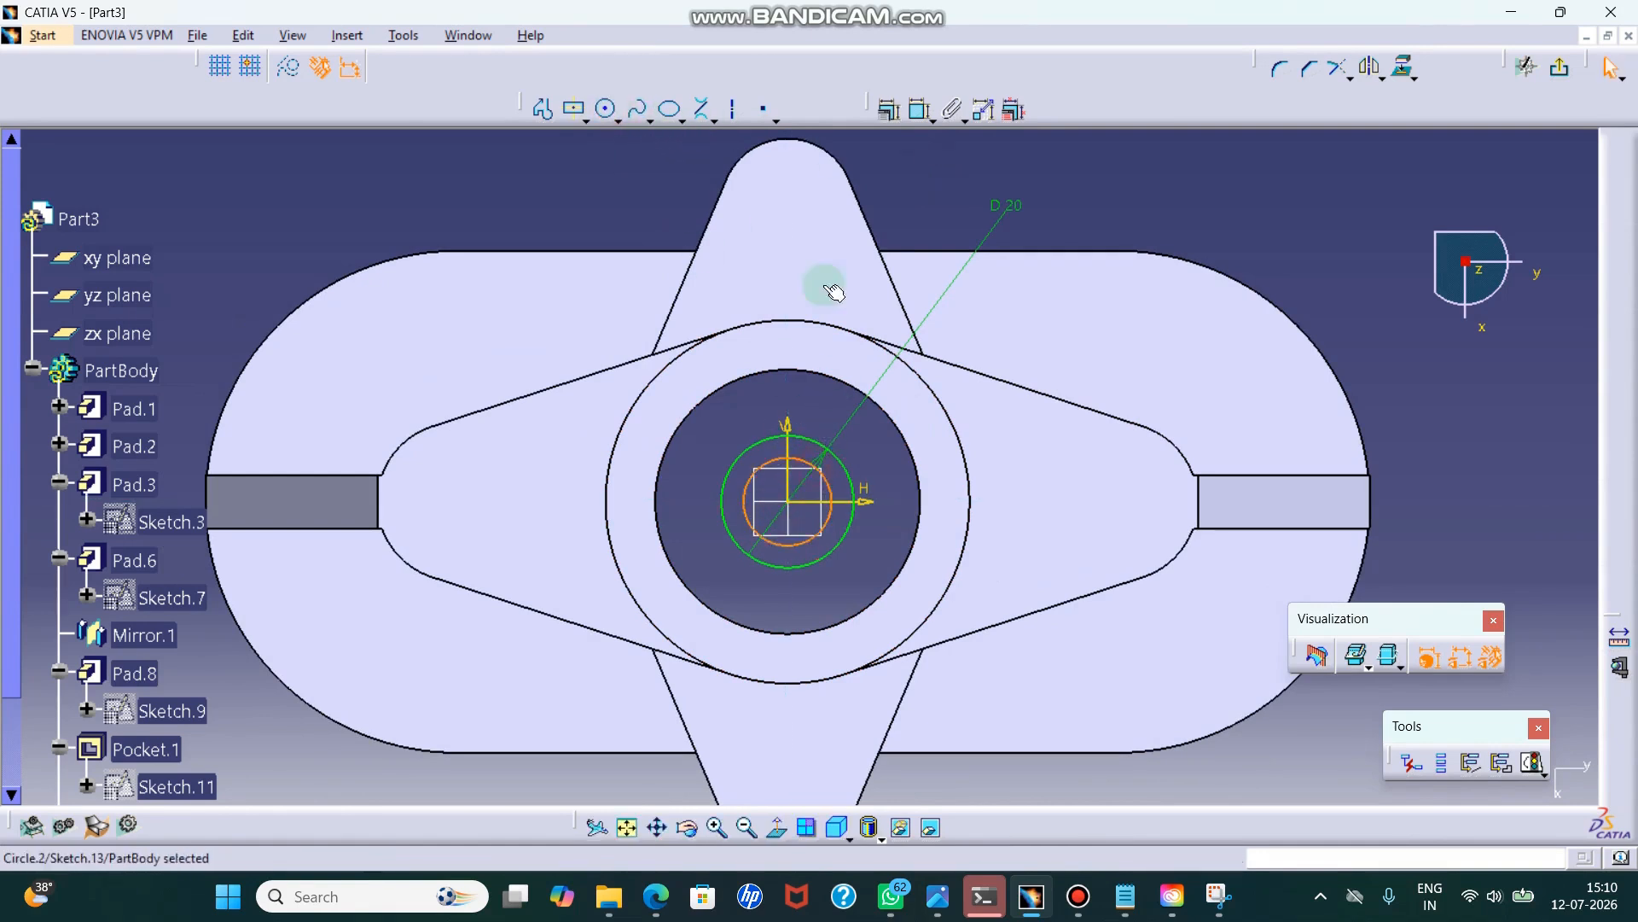
click(888, 110)
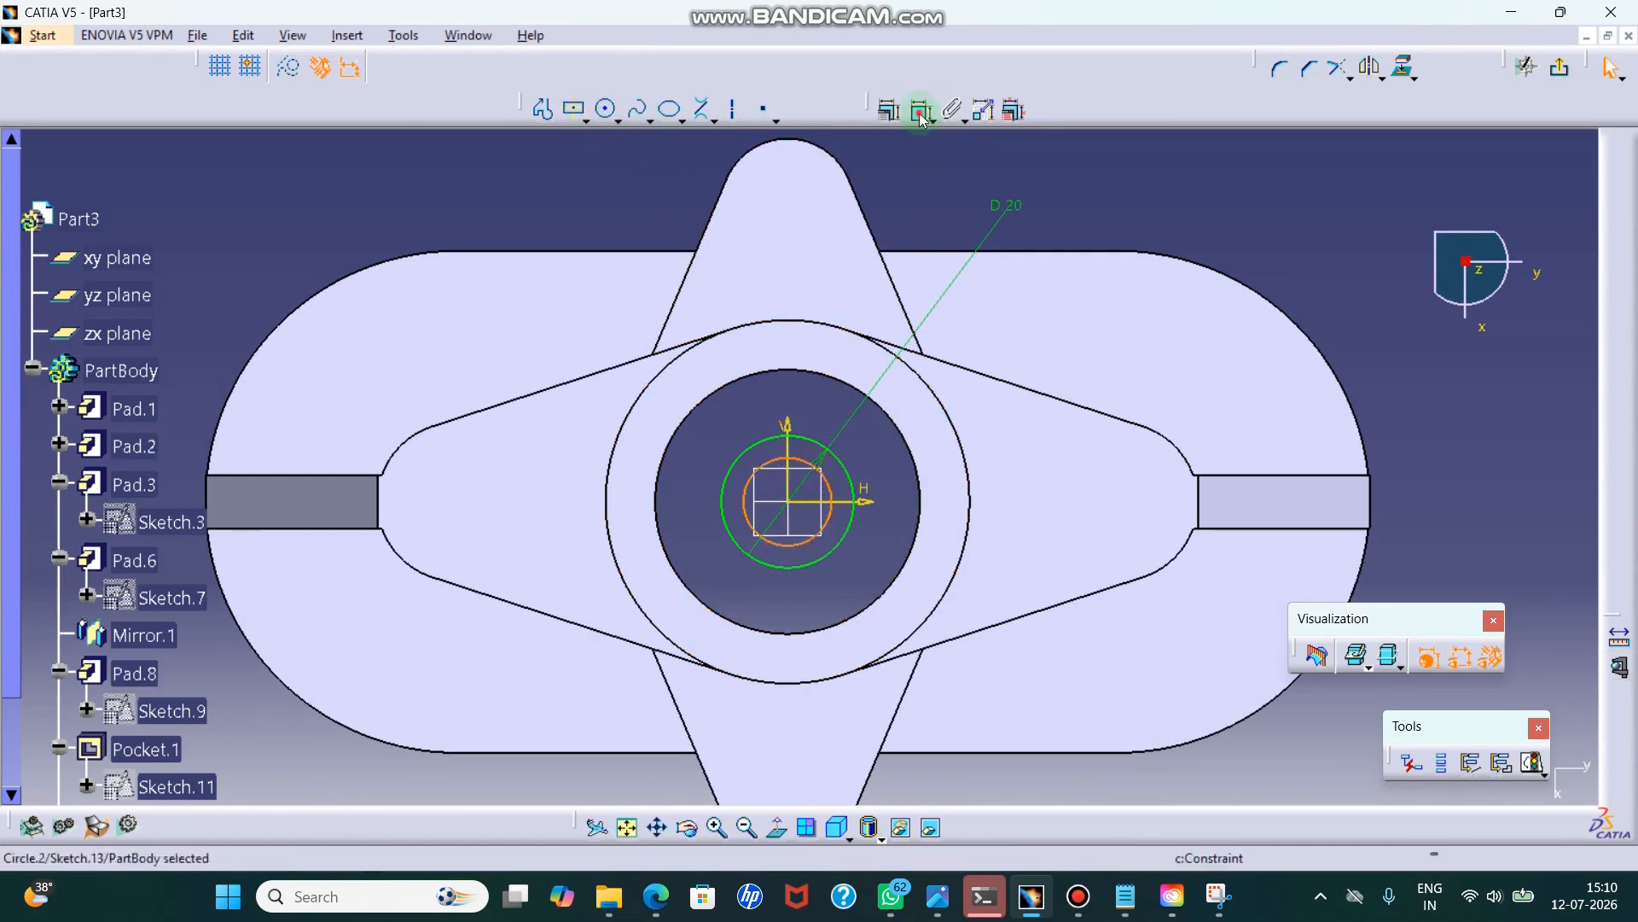
click(1186, 242)
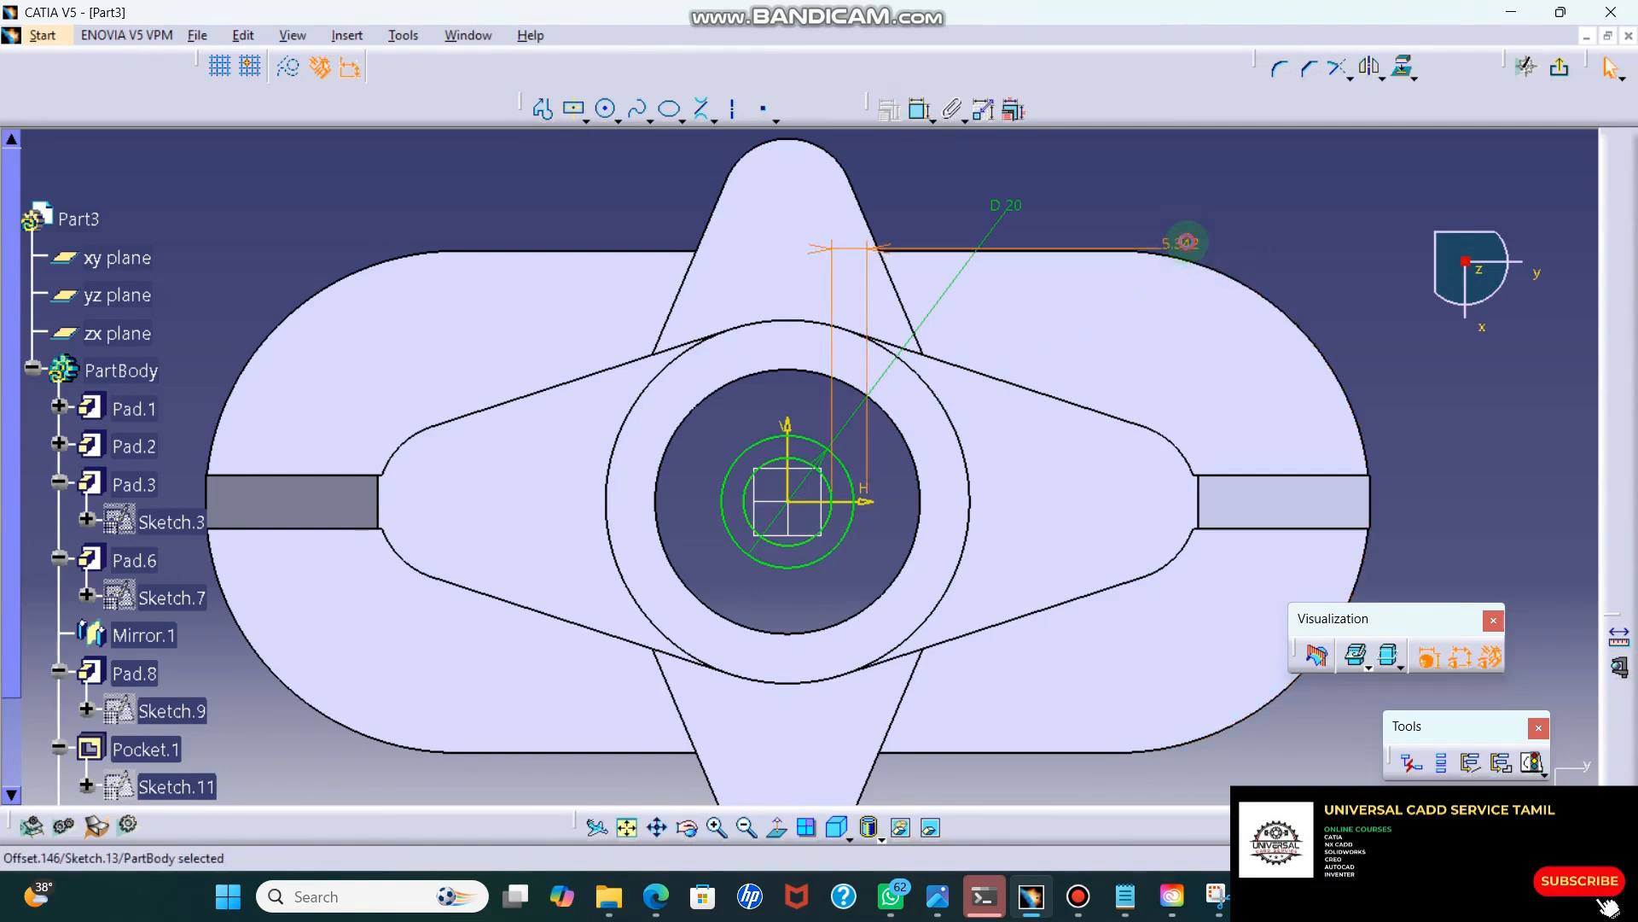
key(Delete)
- Dimension the inner circle and set its diameter to 10 mm
click(920, 108)
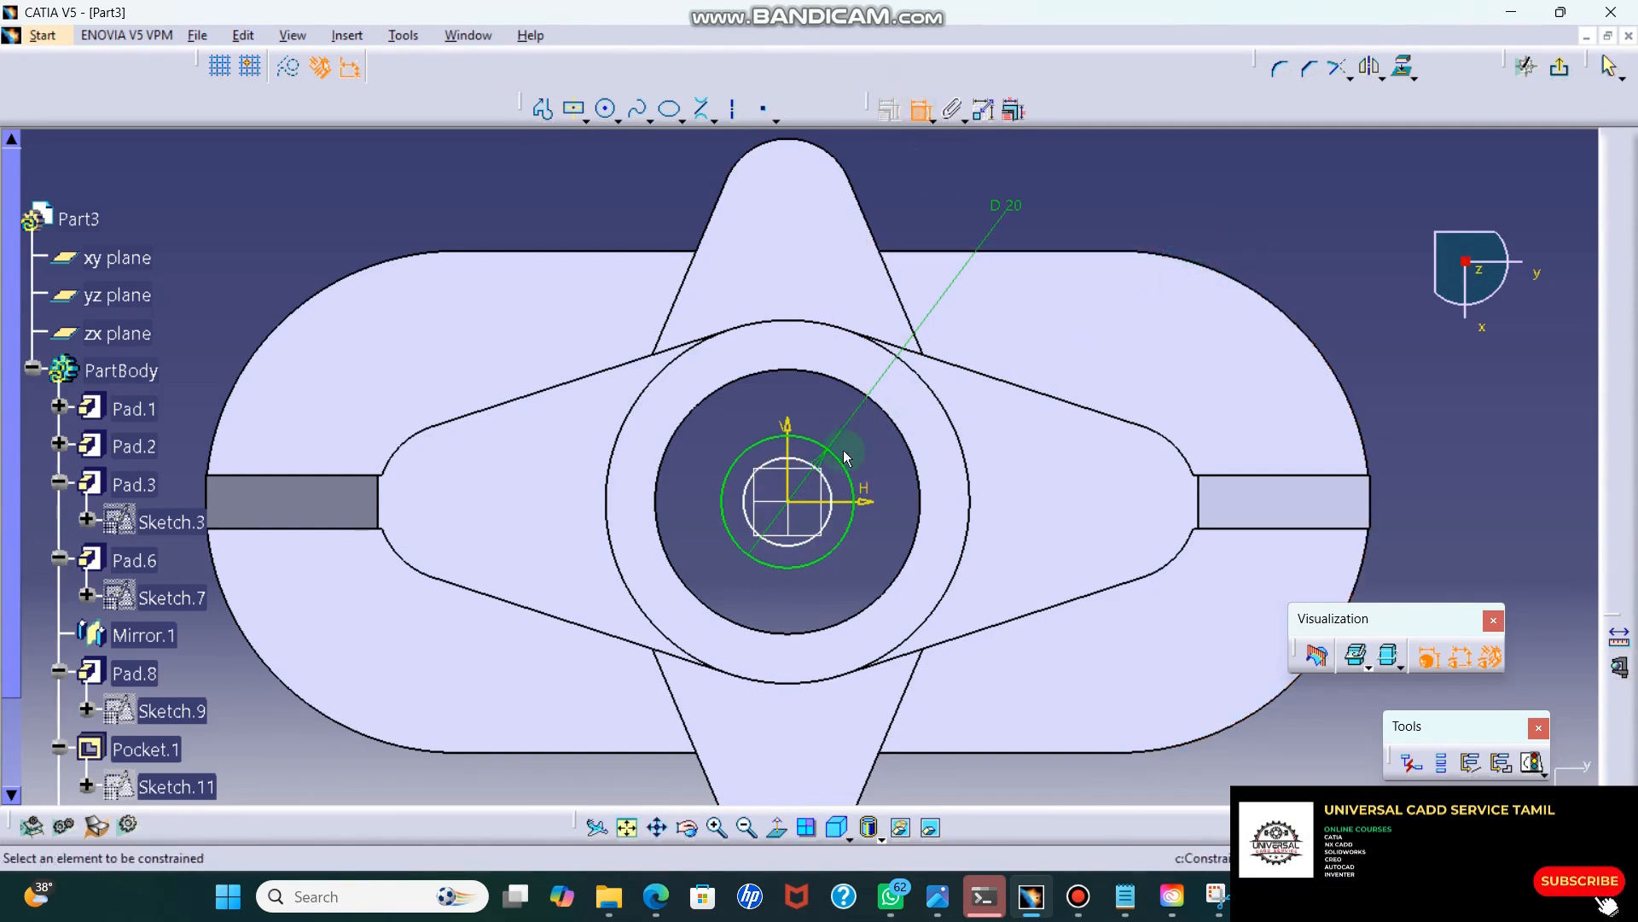
click(843, 495)
click(1126, 175)
double_click(1124, 173)
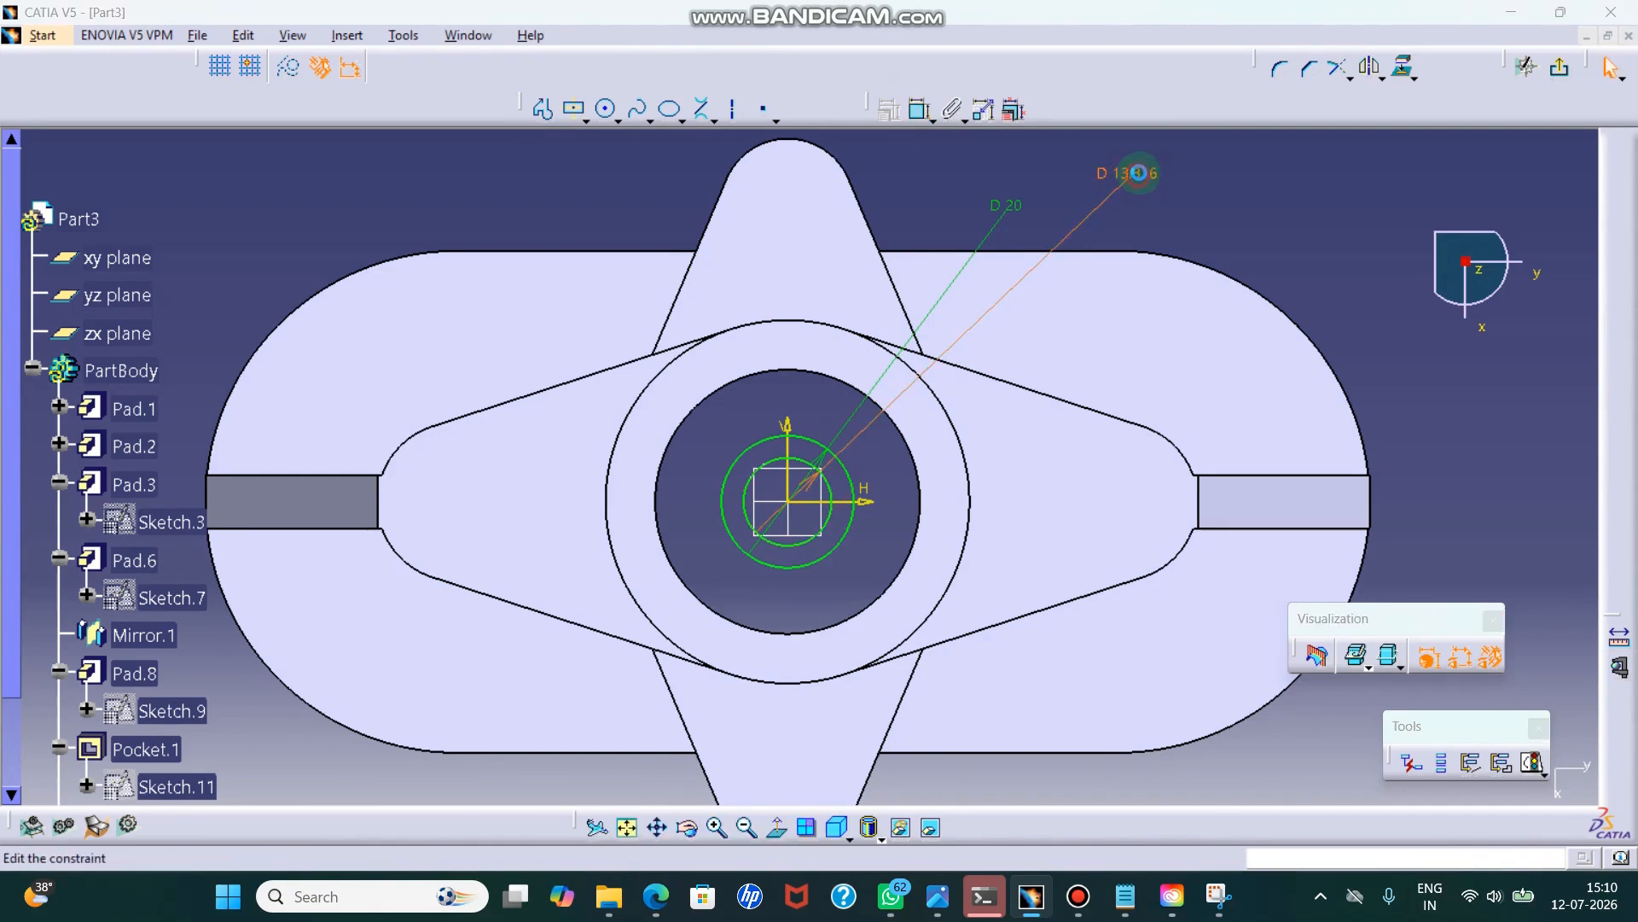
text(10)
key(Return)
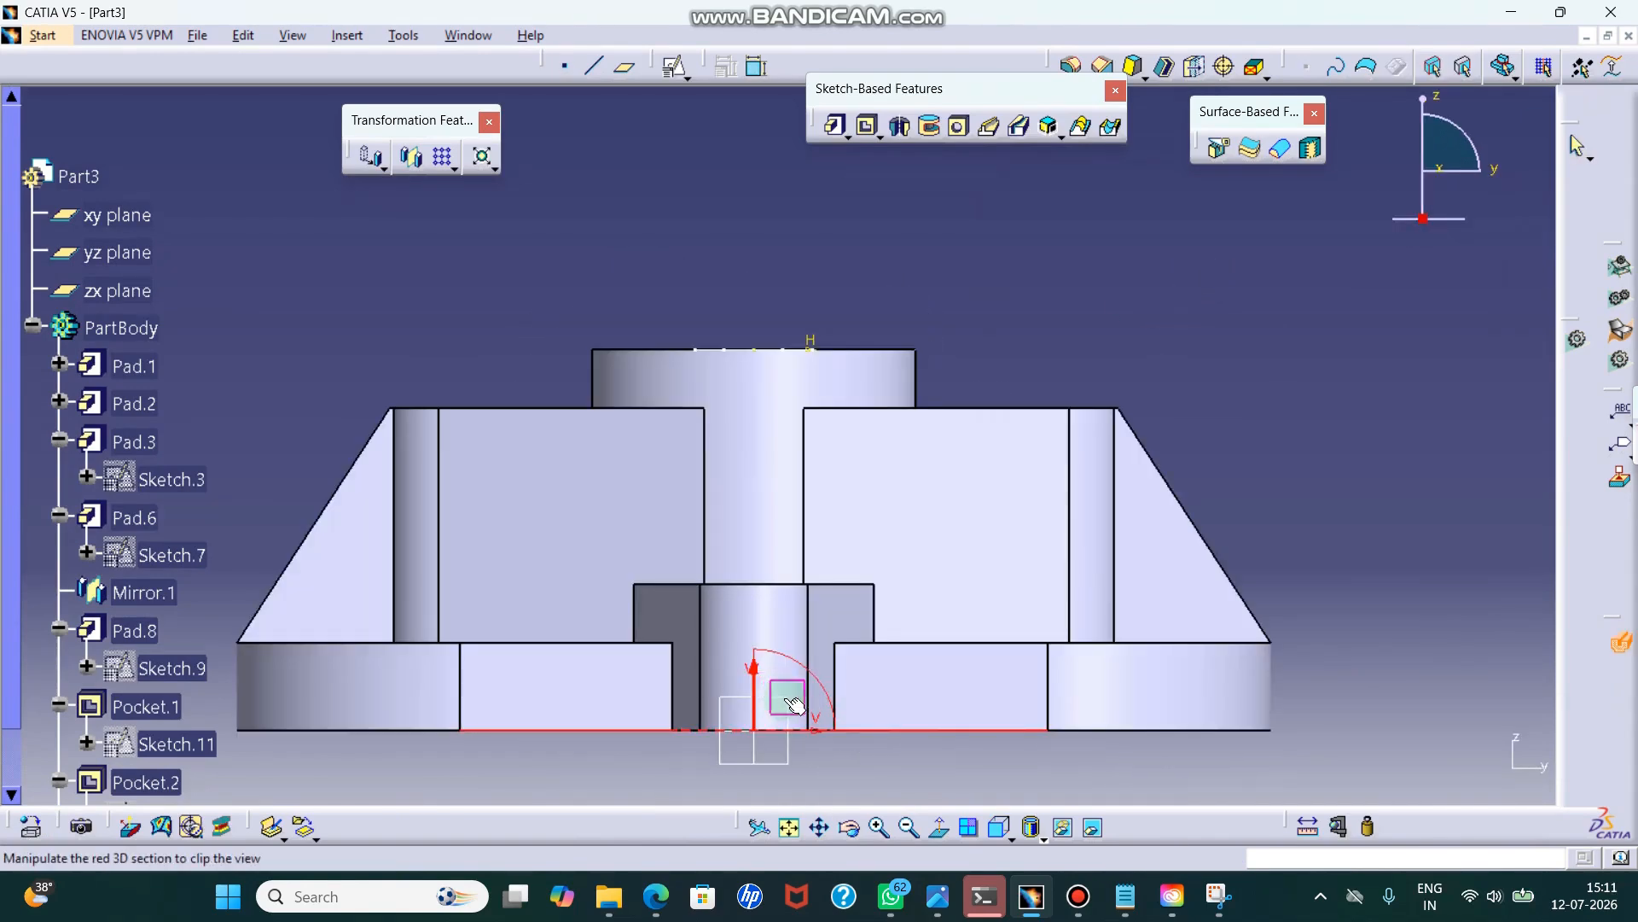
- Examine the central bore in a dynamic section and restore the isometric view of the whole part
click(786, 699)
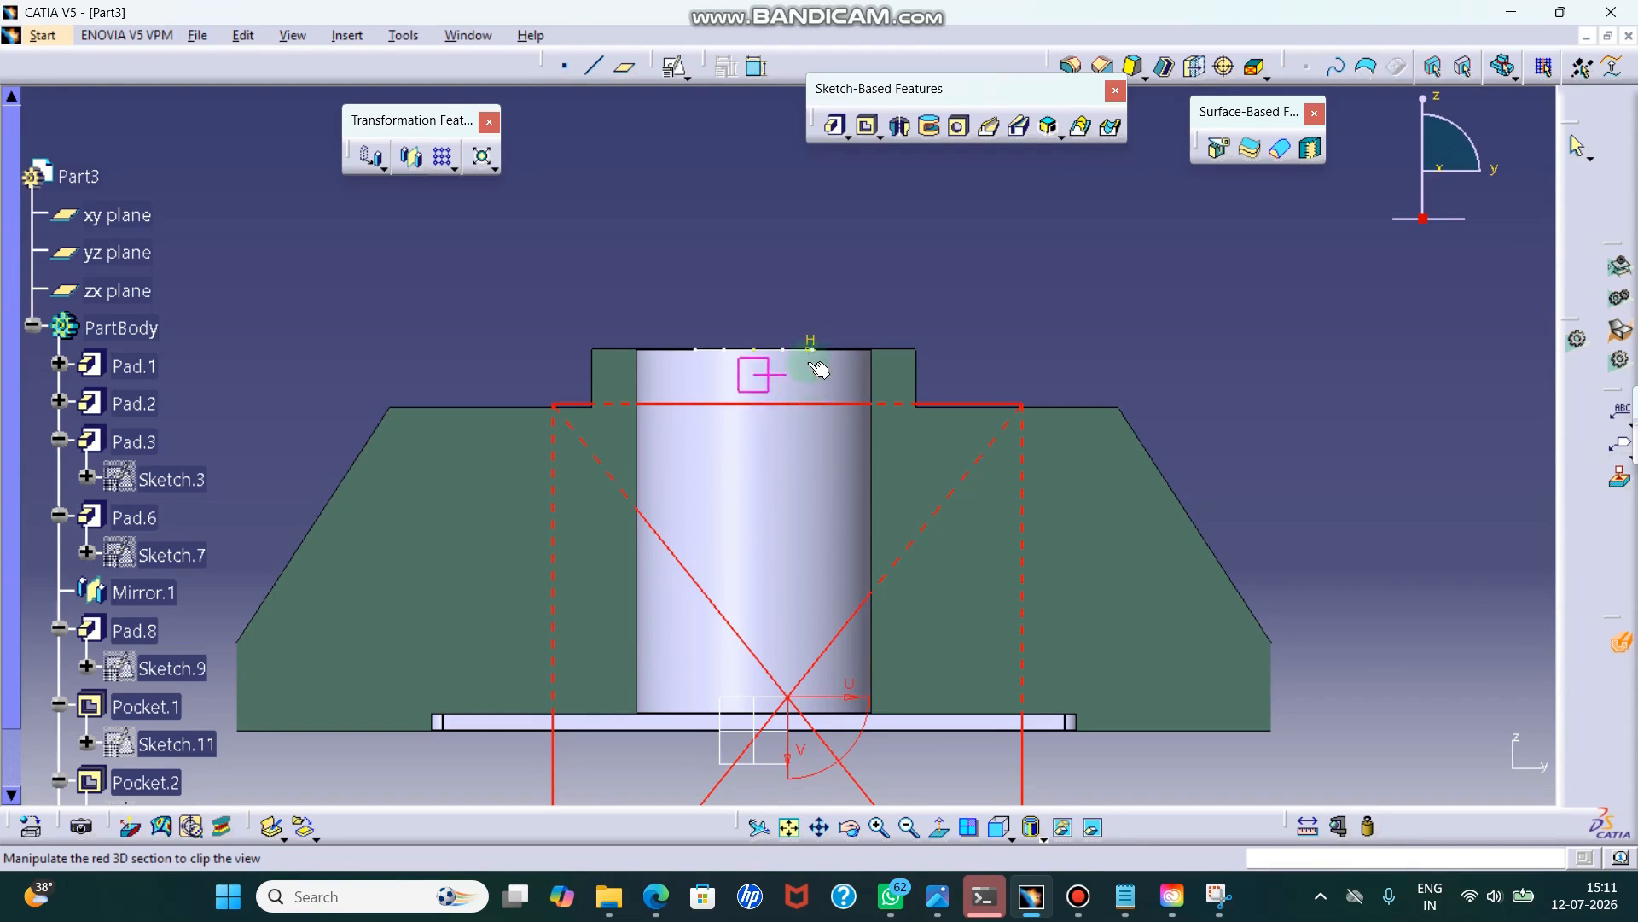
click(1619, 642)
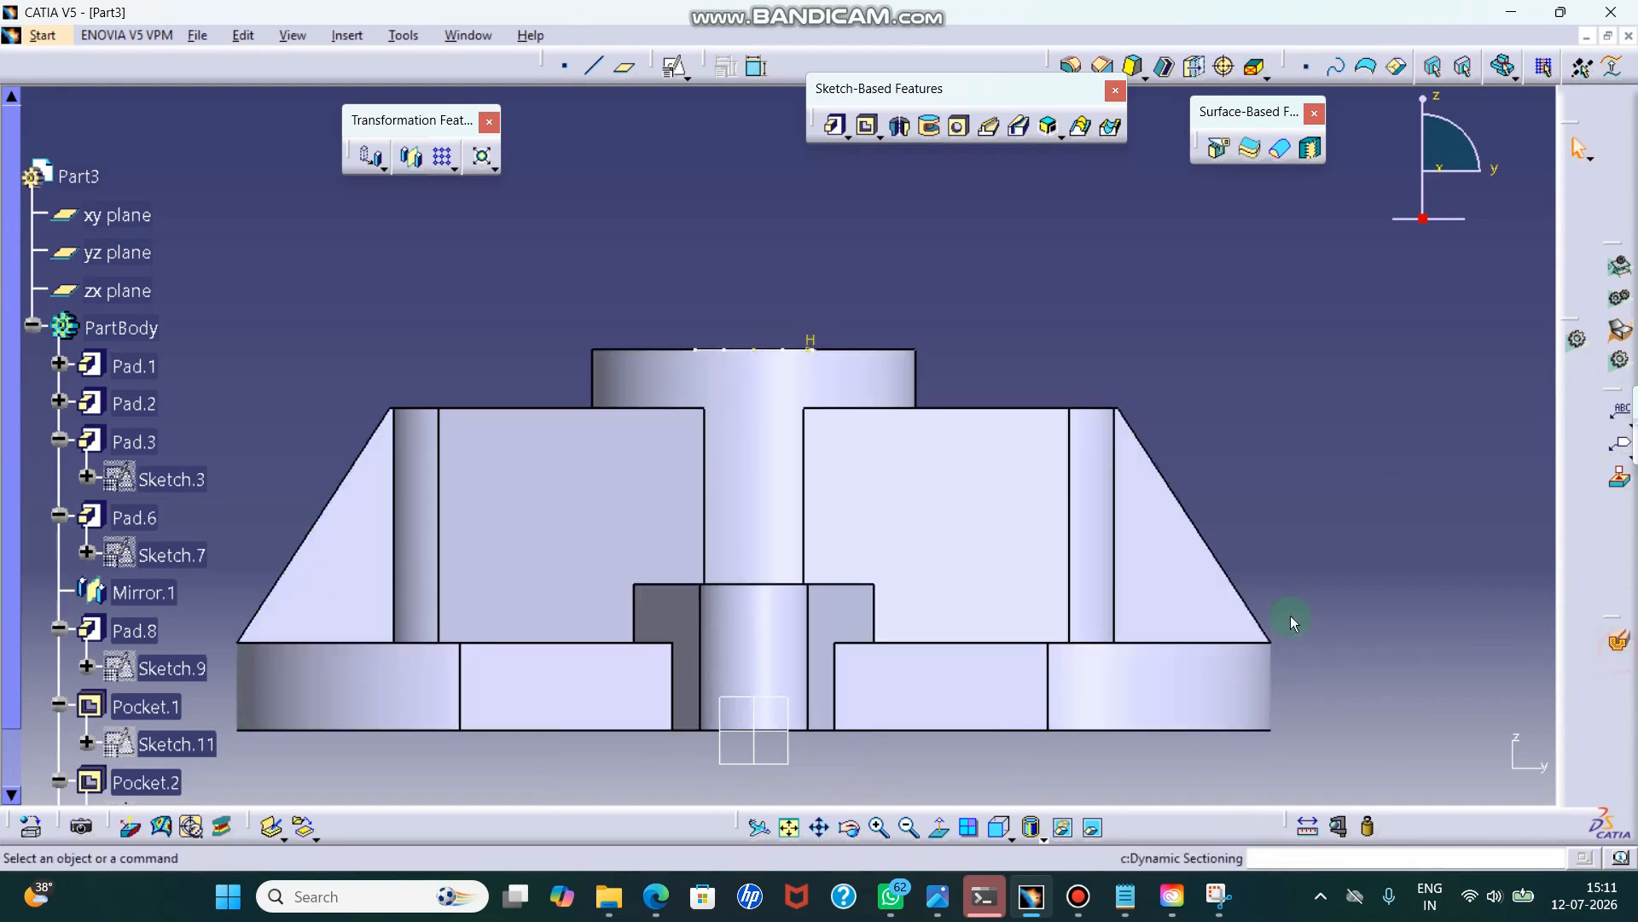
click(1093, 759)
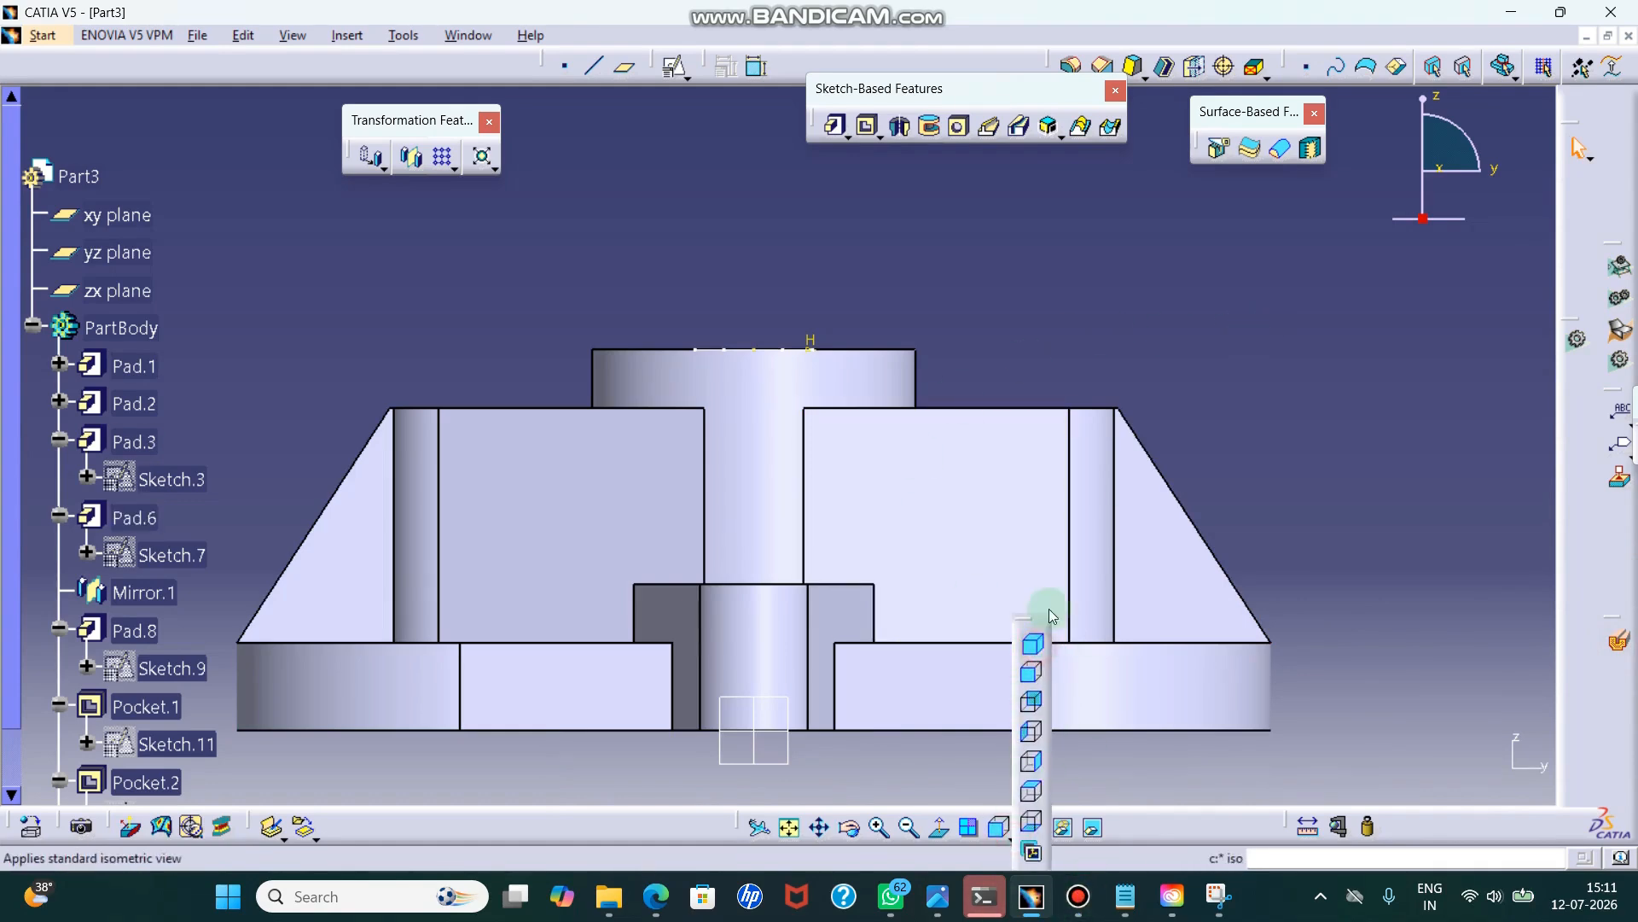
click(1031, 642)
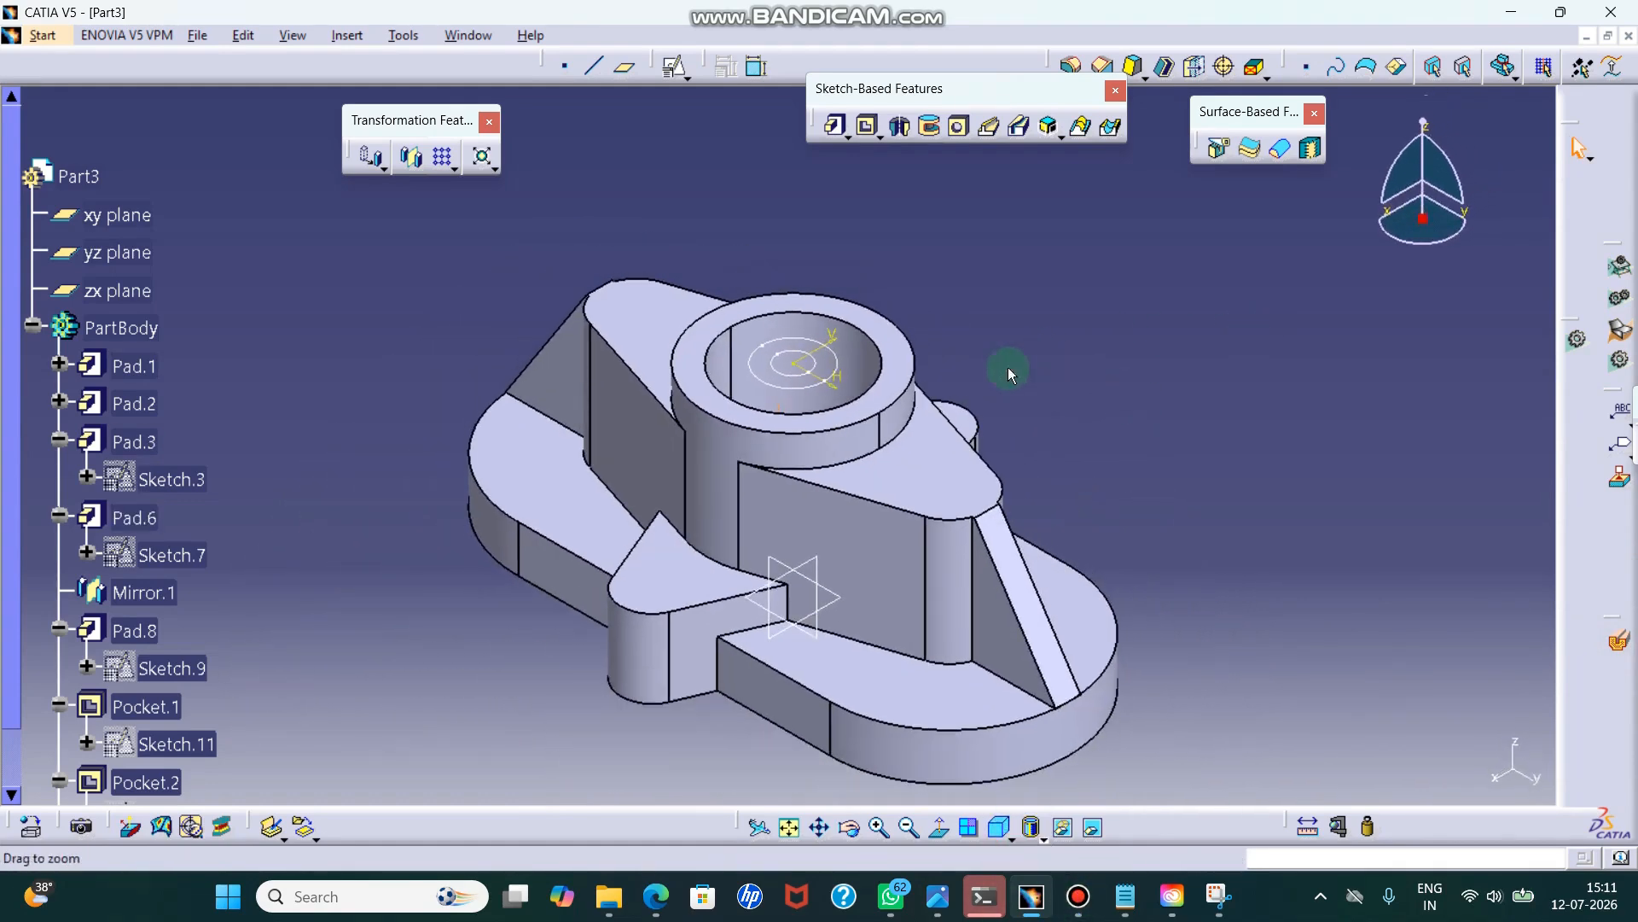
- Start a pad from the two-circle sketch, reverse its direction into the bore and set the first limit to 35 mm
click(834, 127)
click(833, 359)
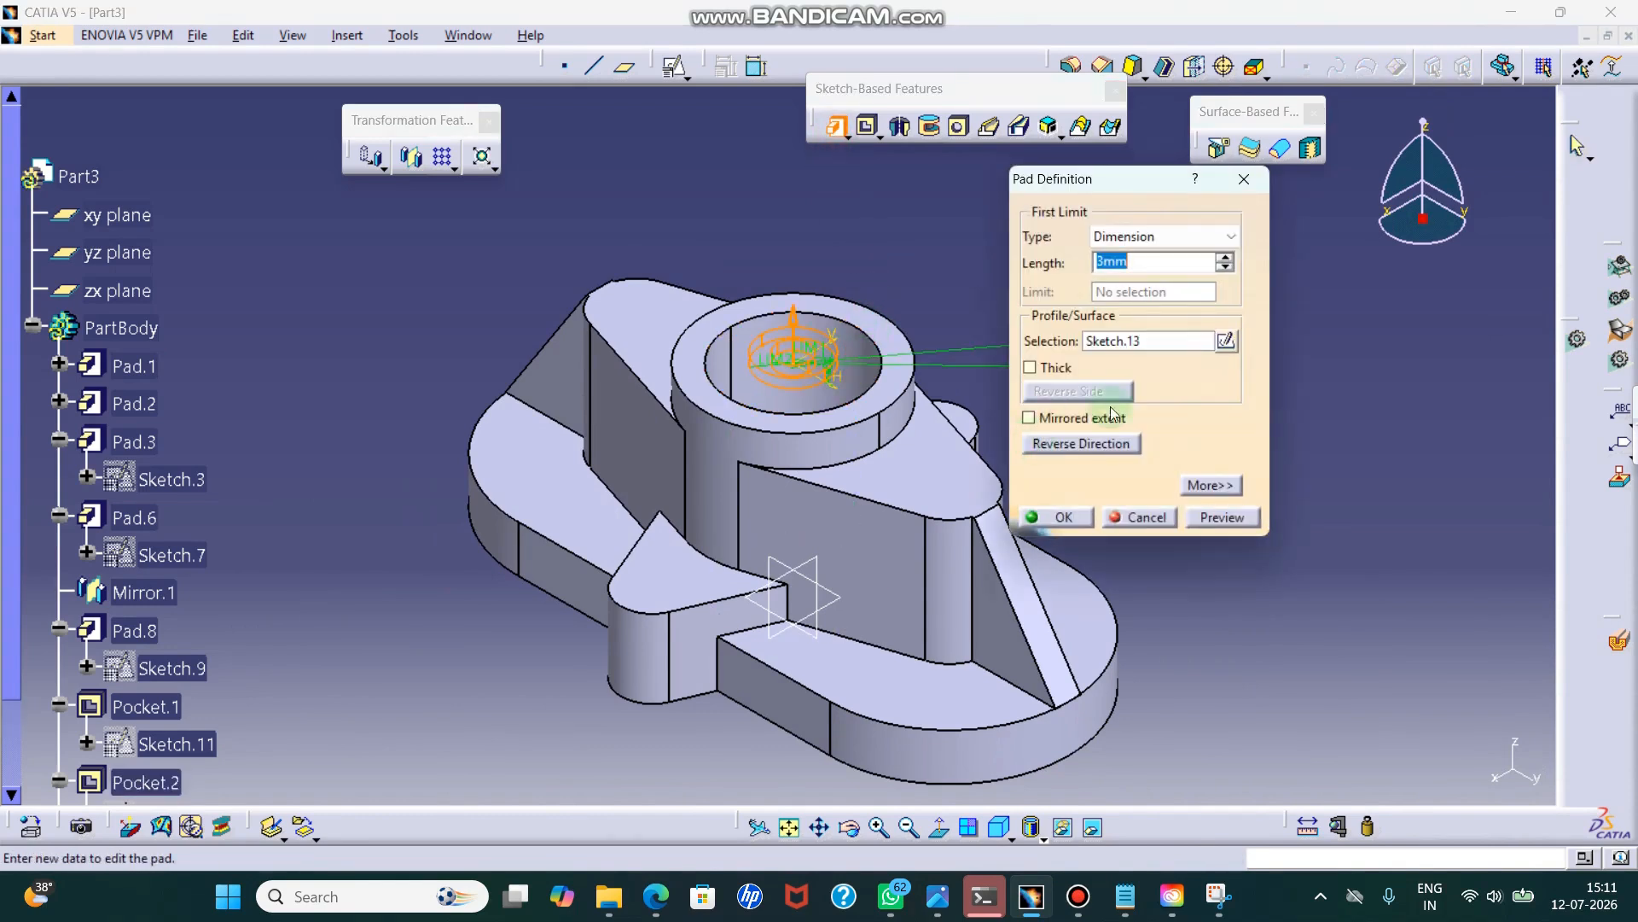
click(1138, 440)
double_click(1156, 262)
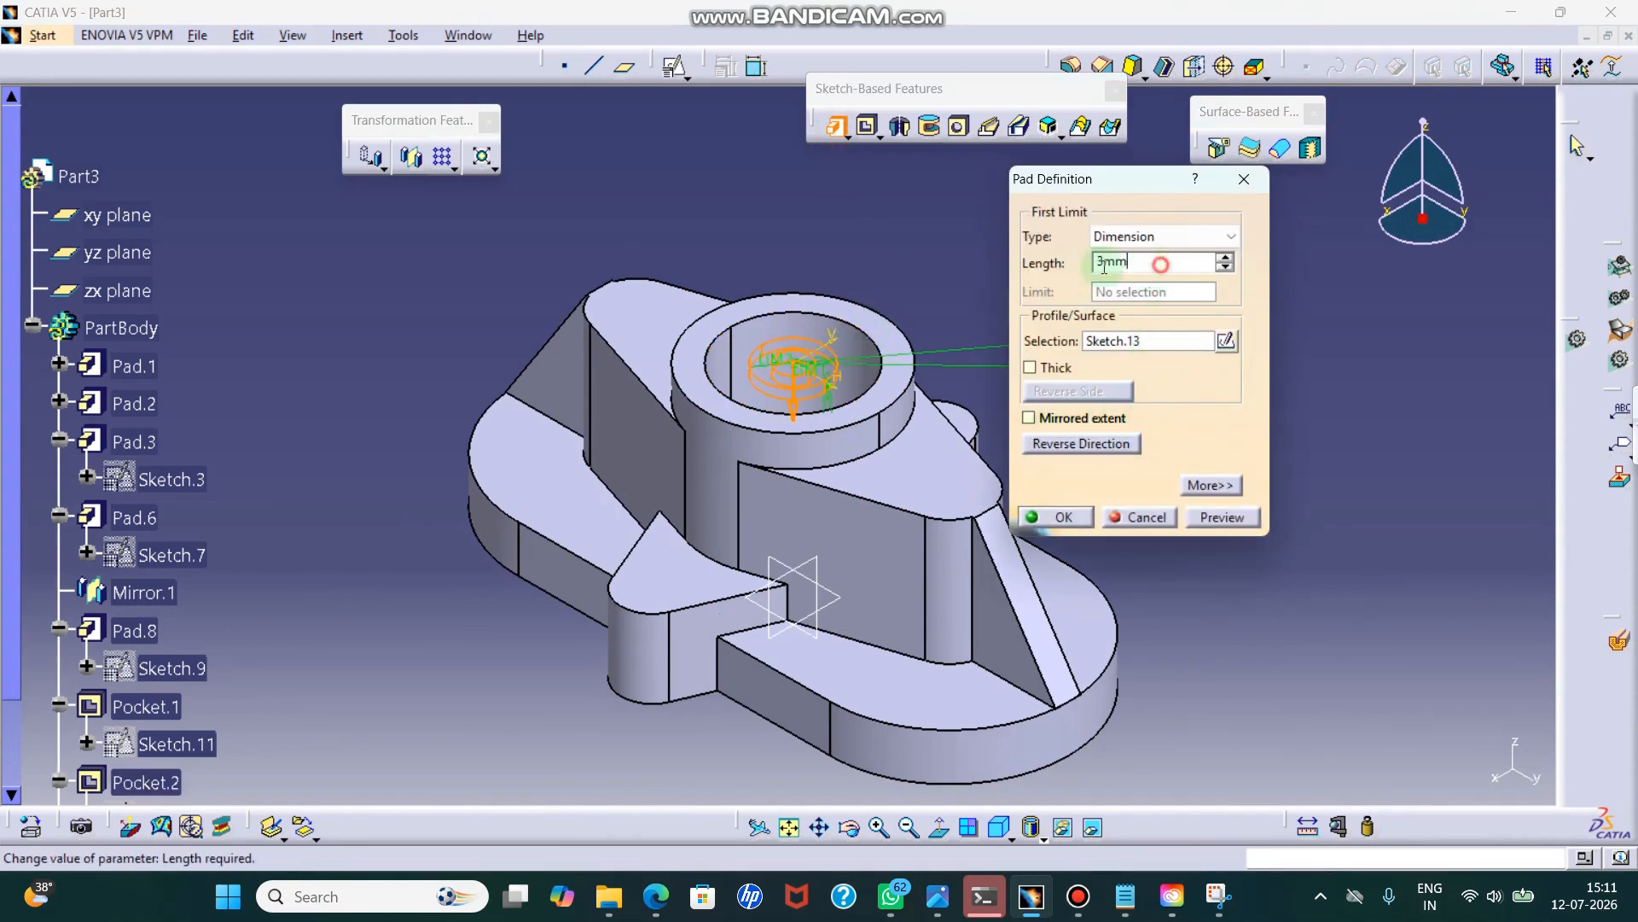
click(1246, 519)
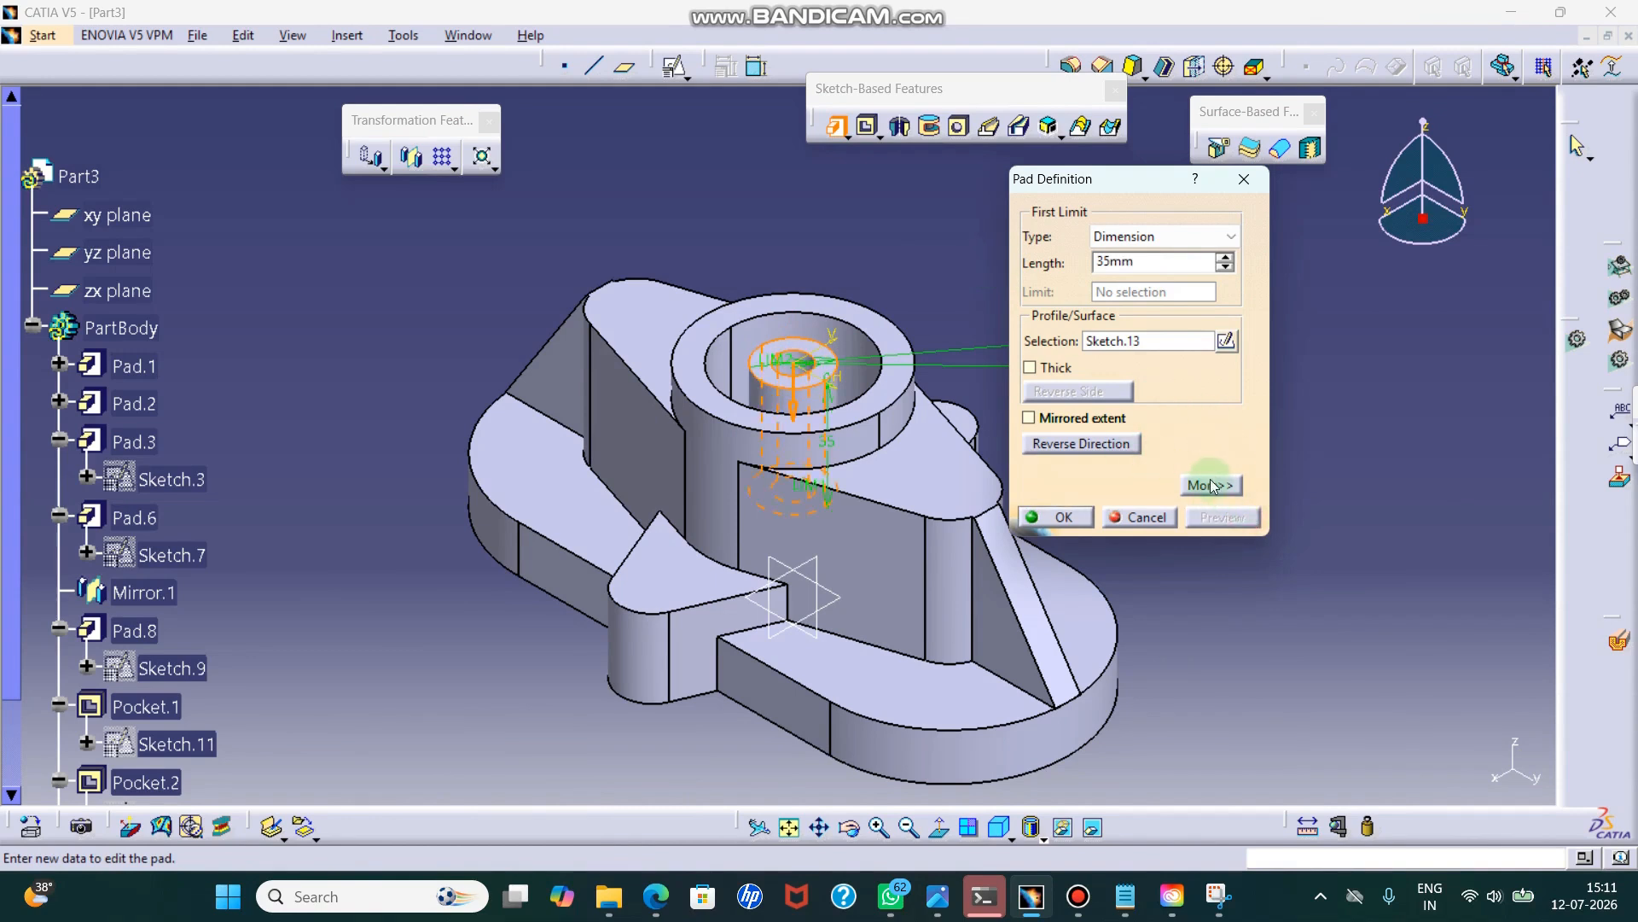
- Set the pad's second limit to -15 mm and create the ring-shaped hub inside the bore
click(1212, 486)
double_click(1362, 261)
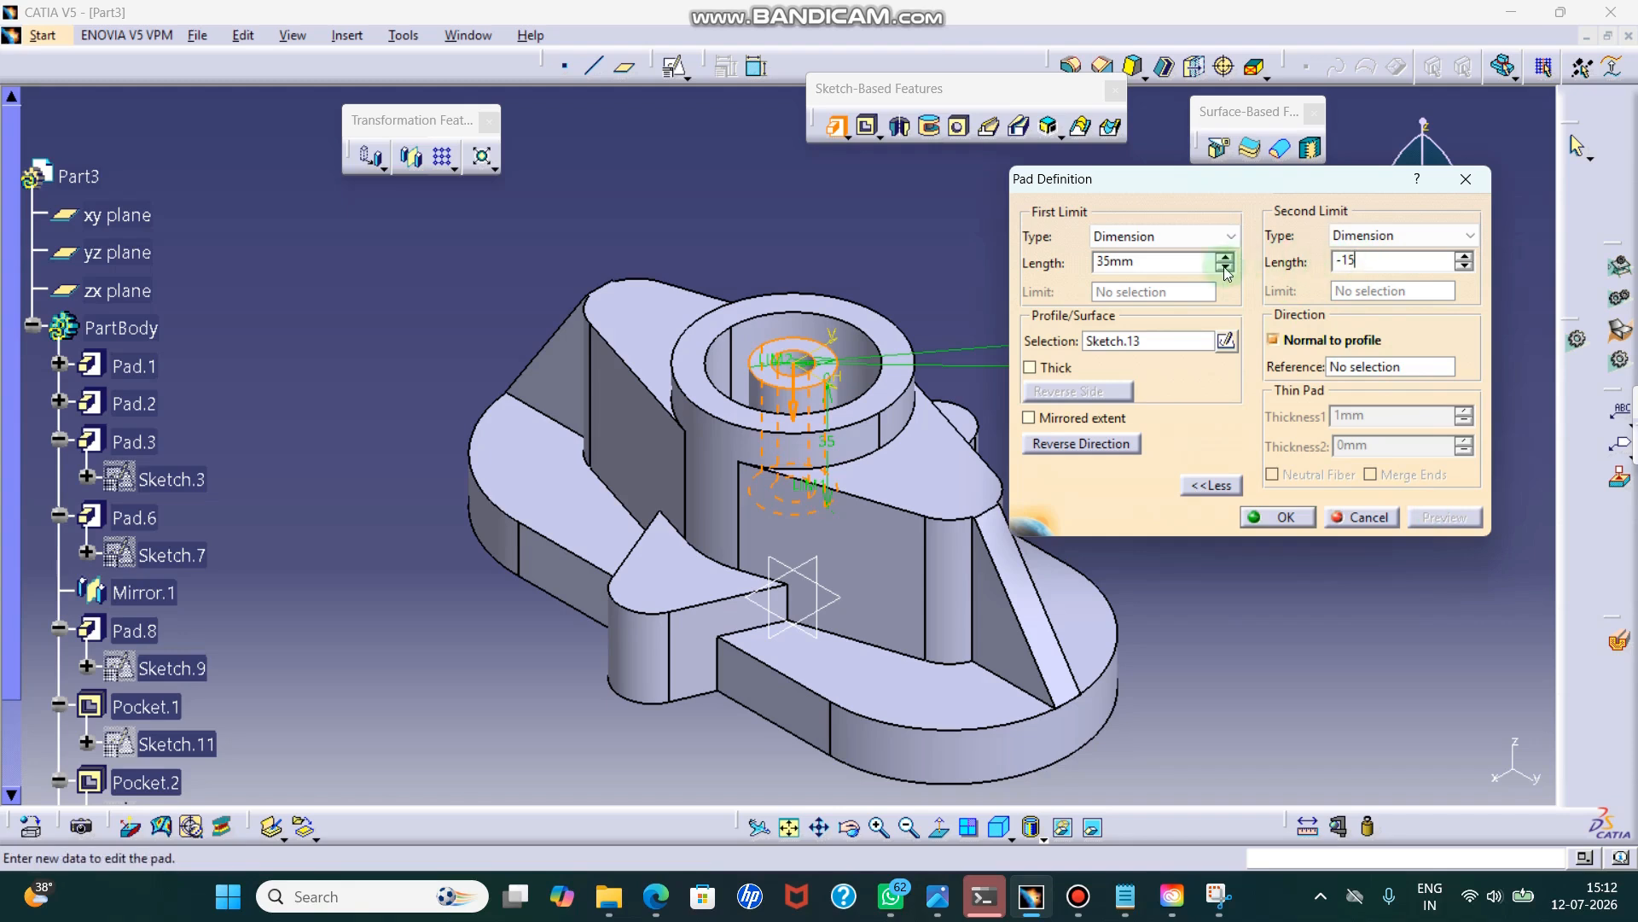
click(1441, 518)
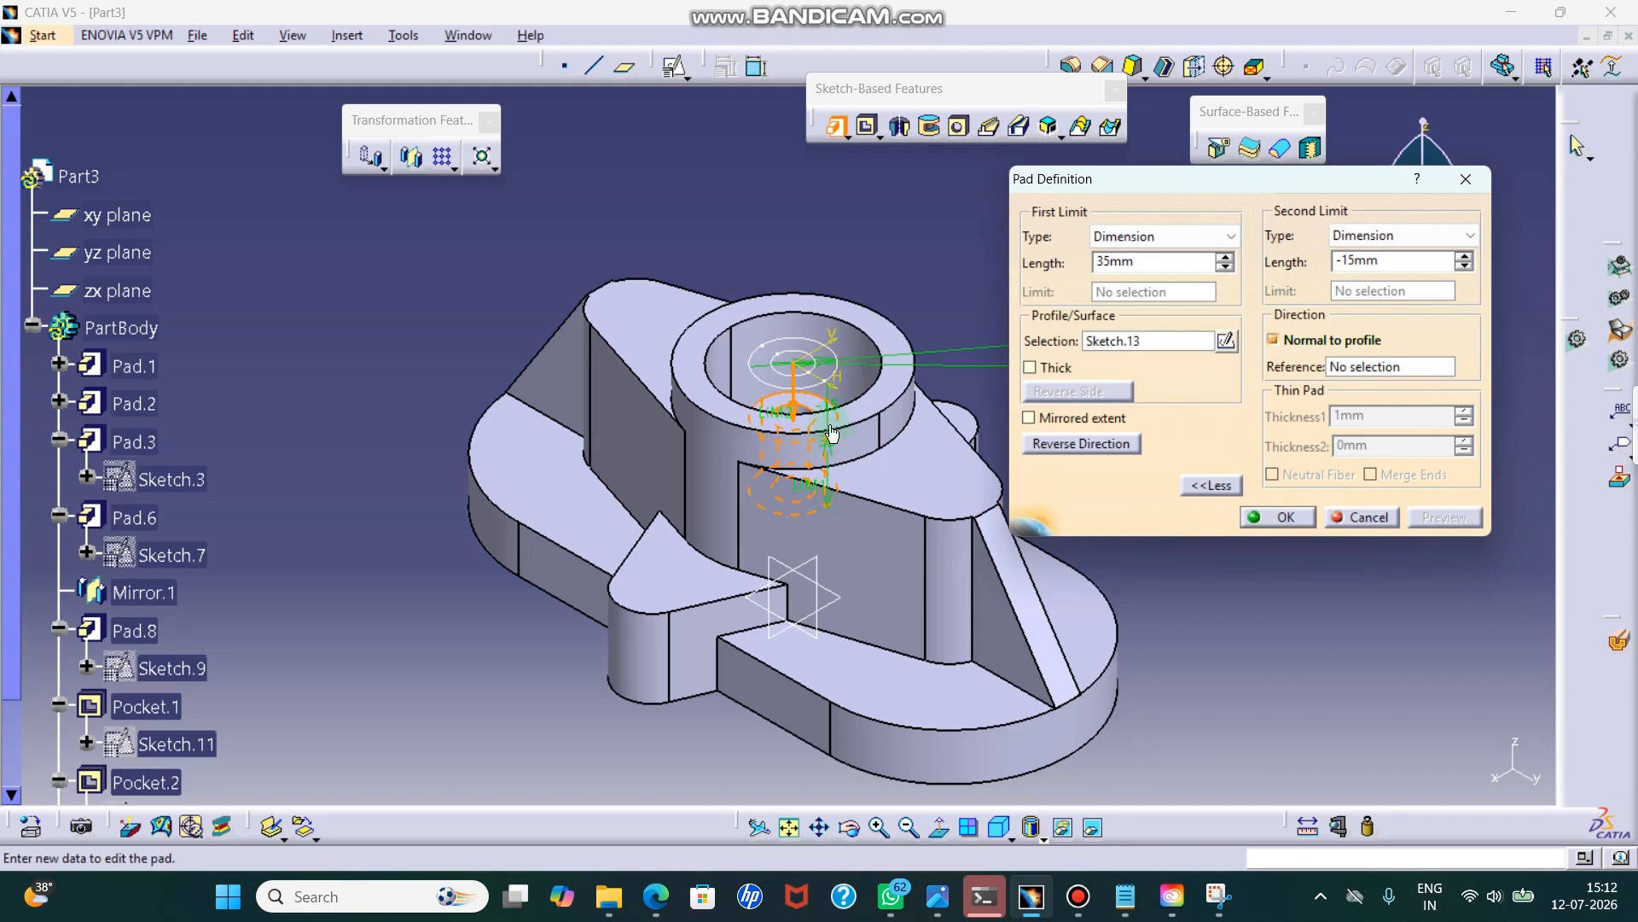
click(1138, 265)
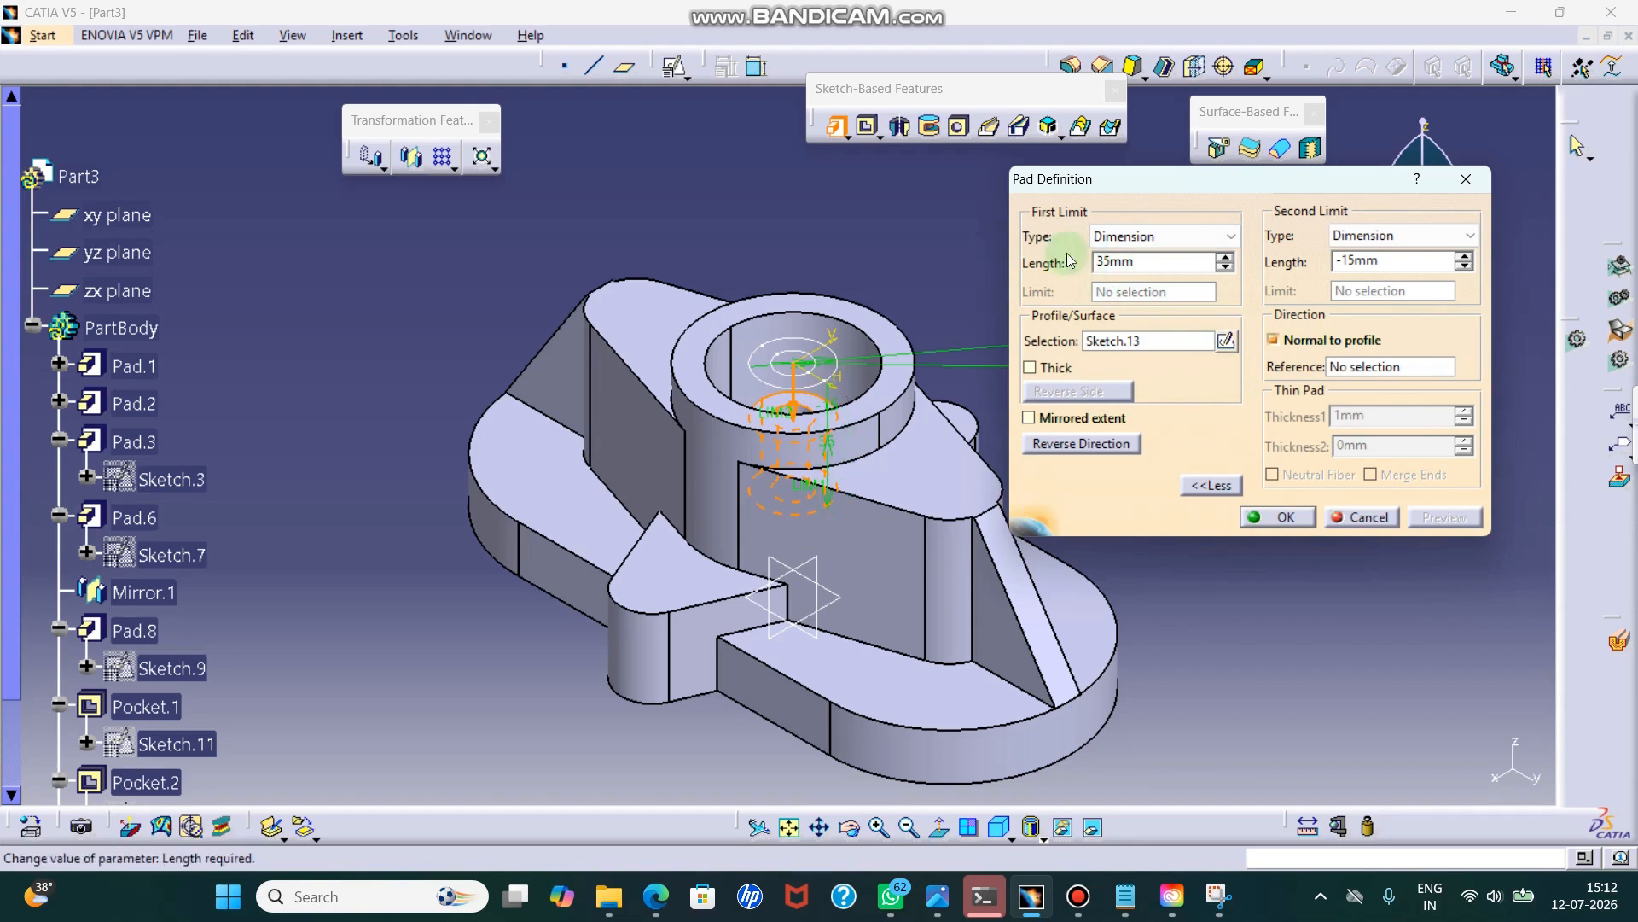
click(1288, 515)
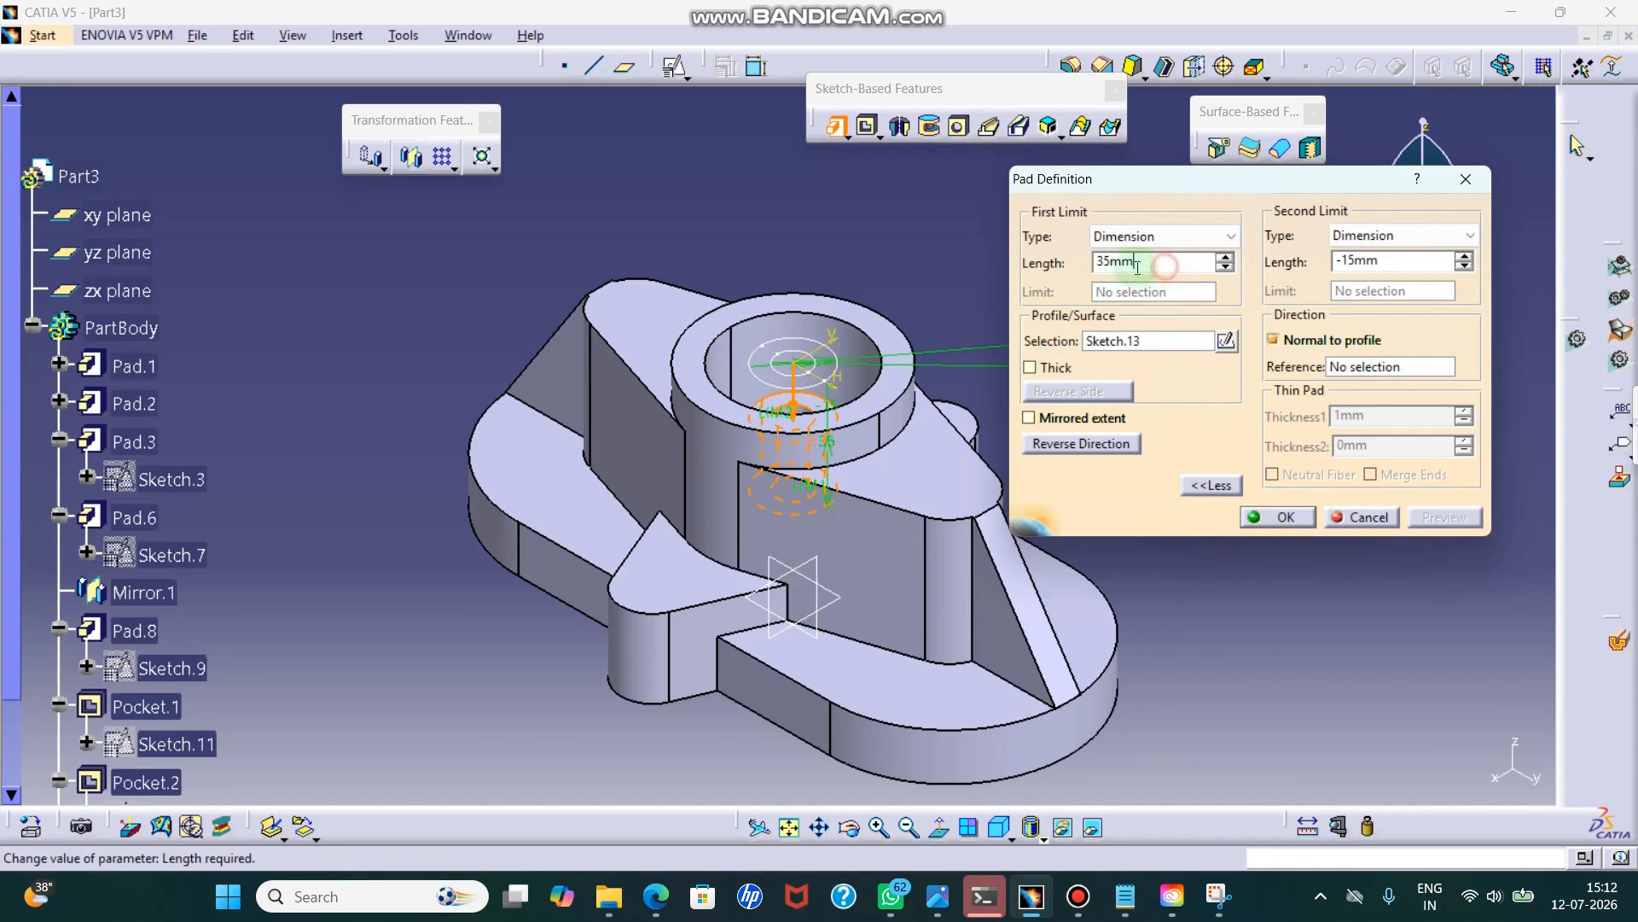
drag(1139, 262, 1041, 263)
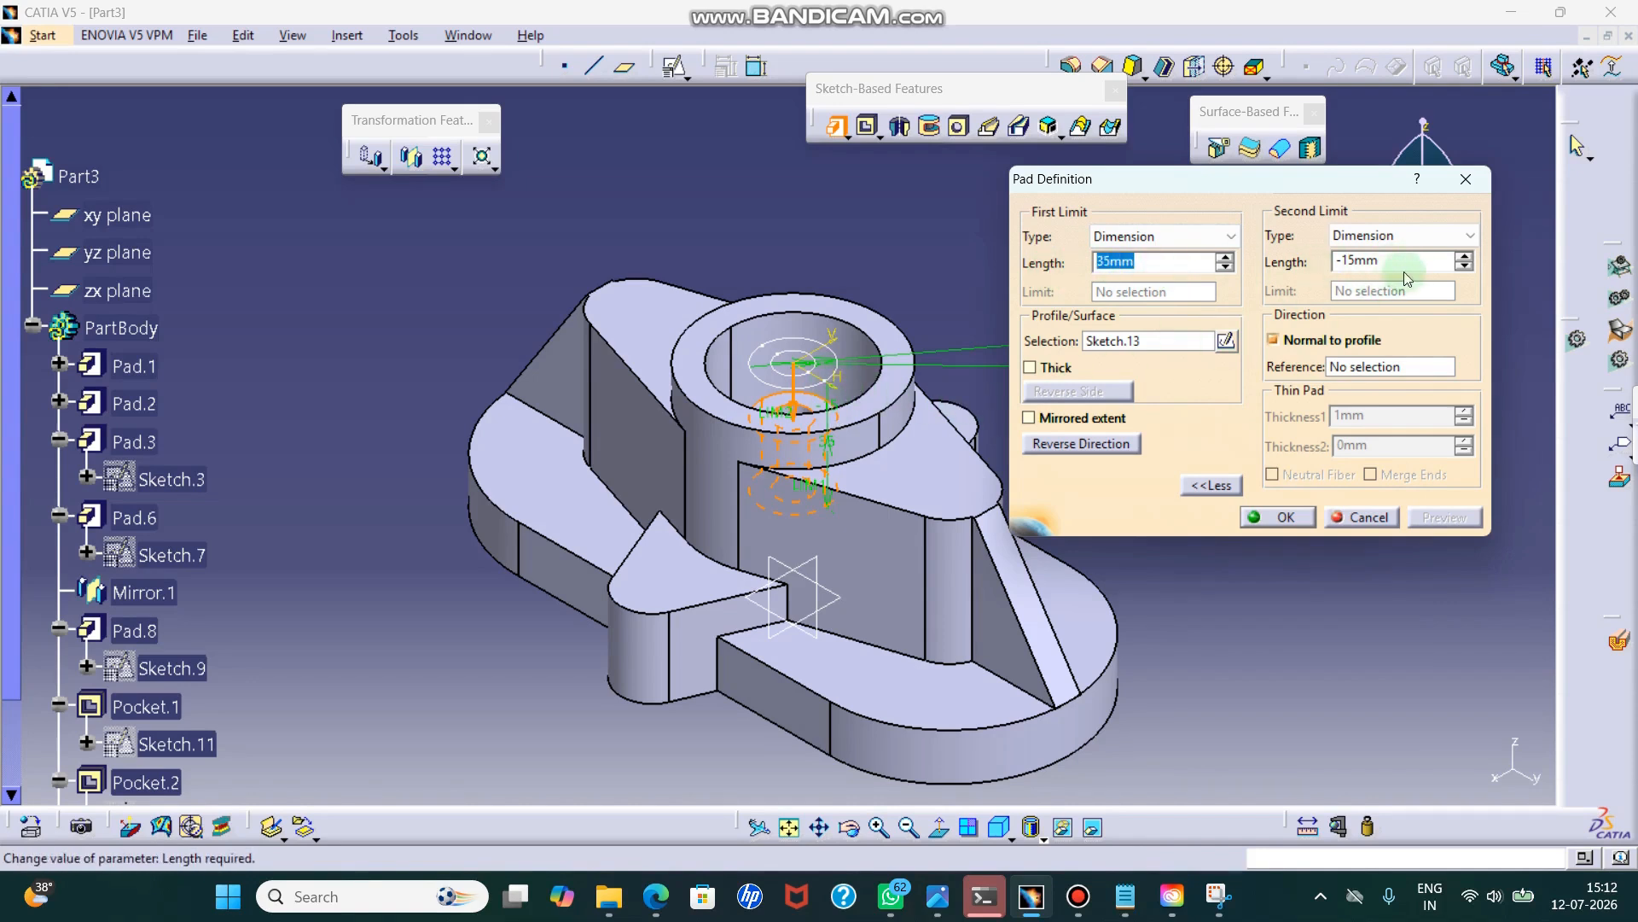
click(1280, 516)
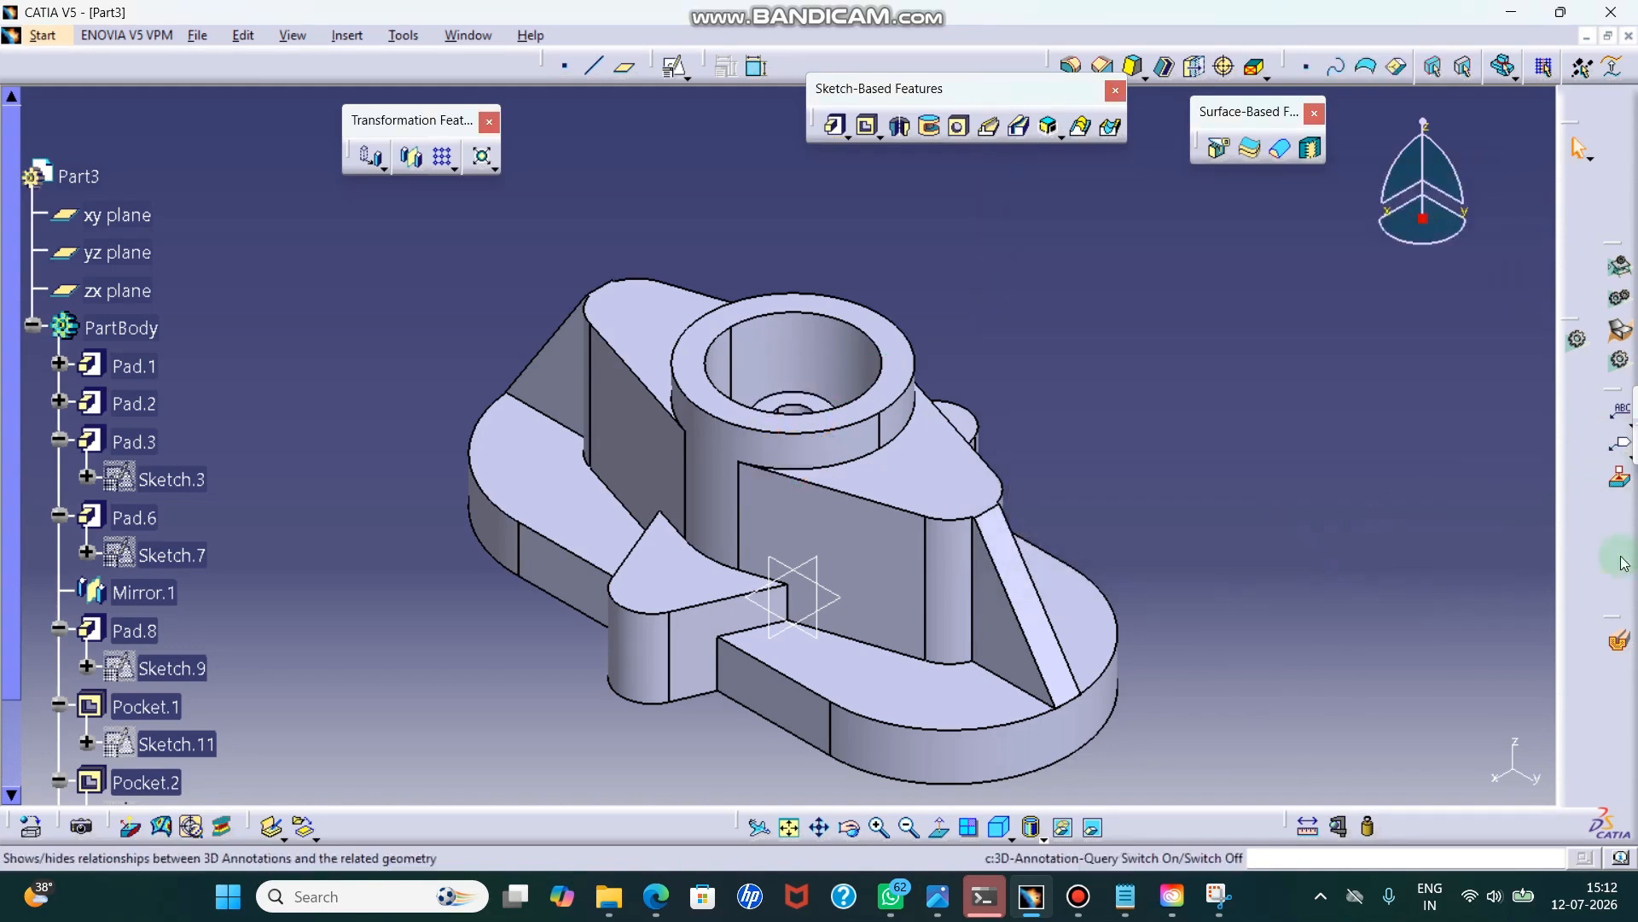
- Section the part dynamically and inspect the hub inside the bore in the front view
click(1619, 640)
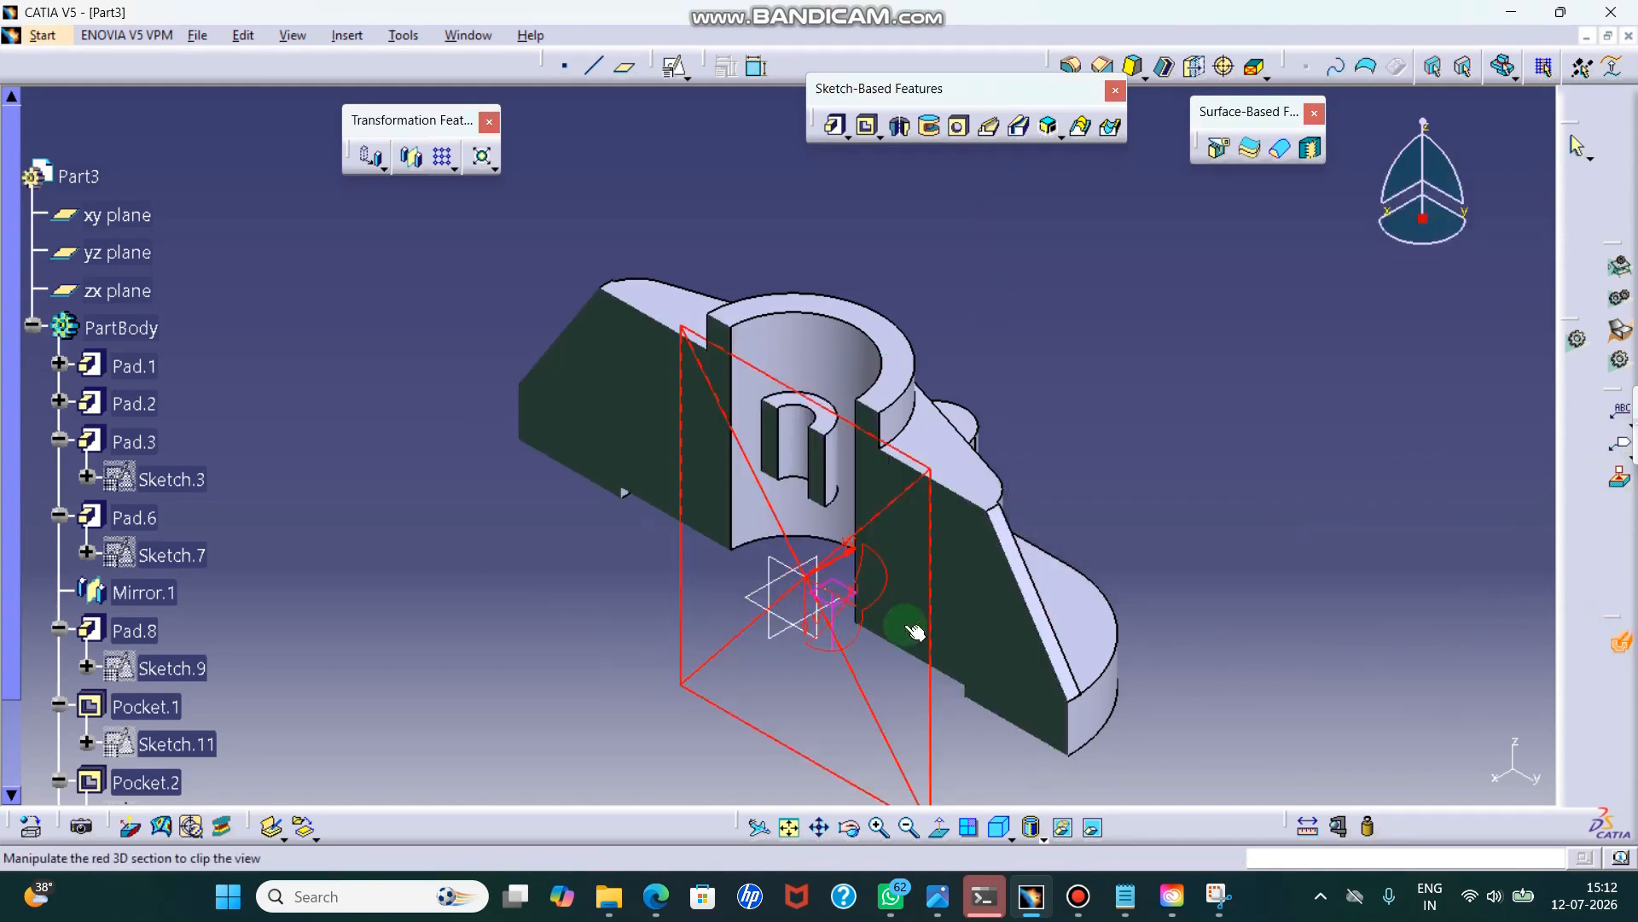
click(1000, 827)
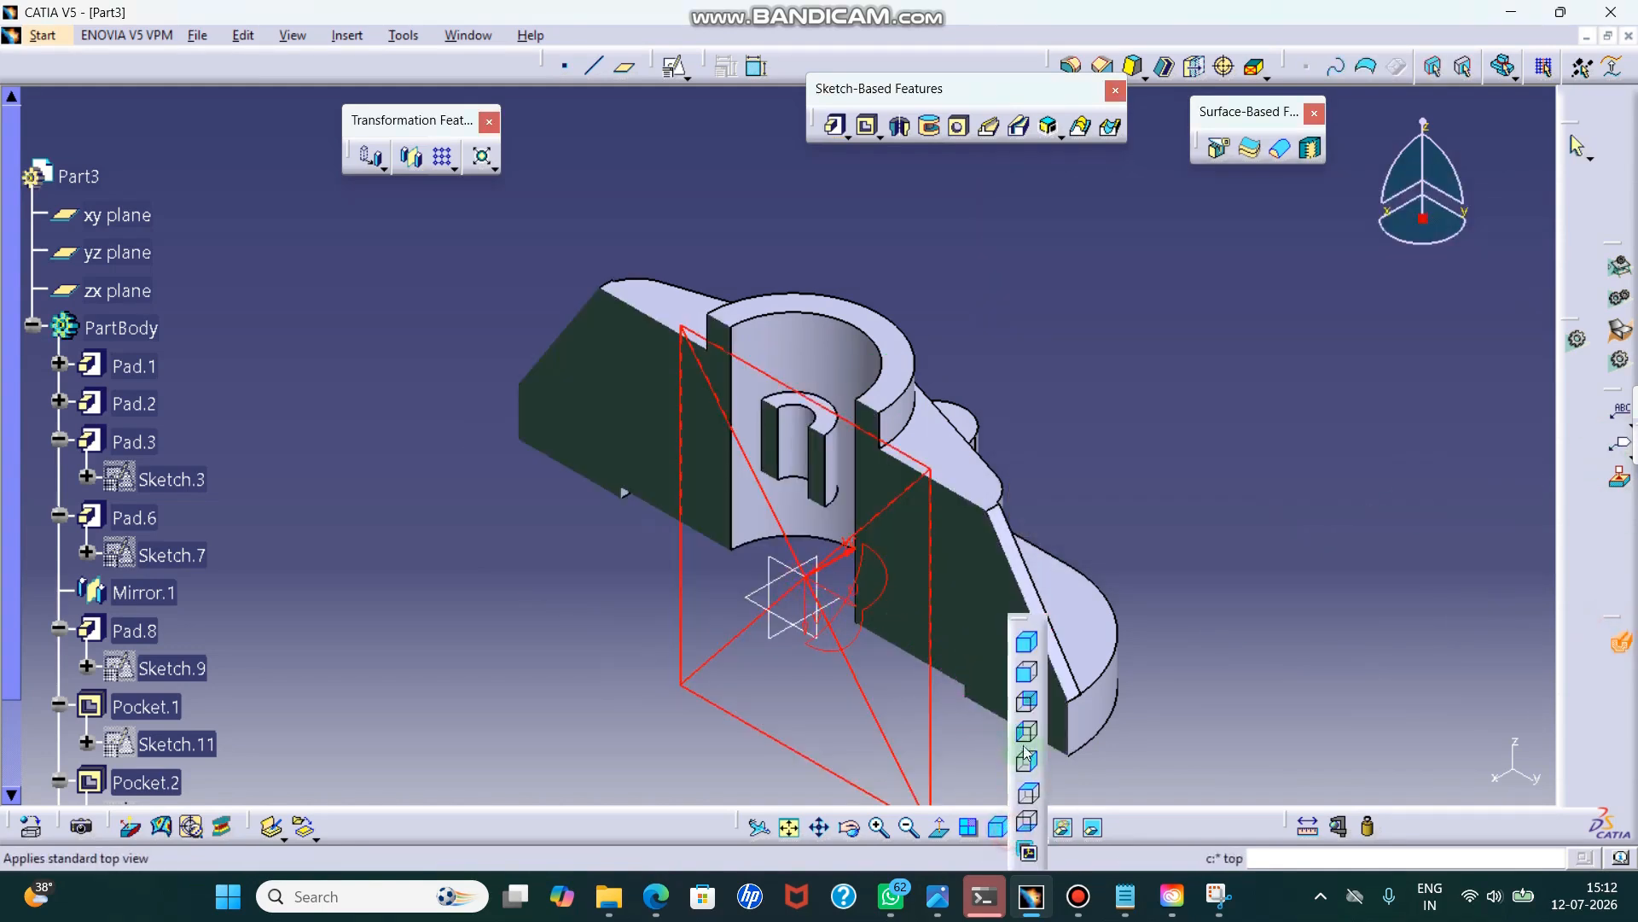
click(1028, 676)
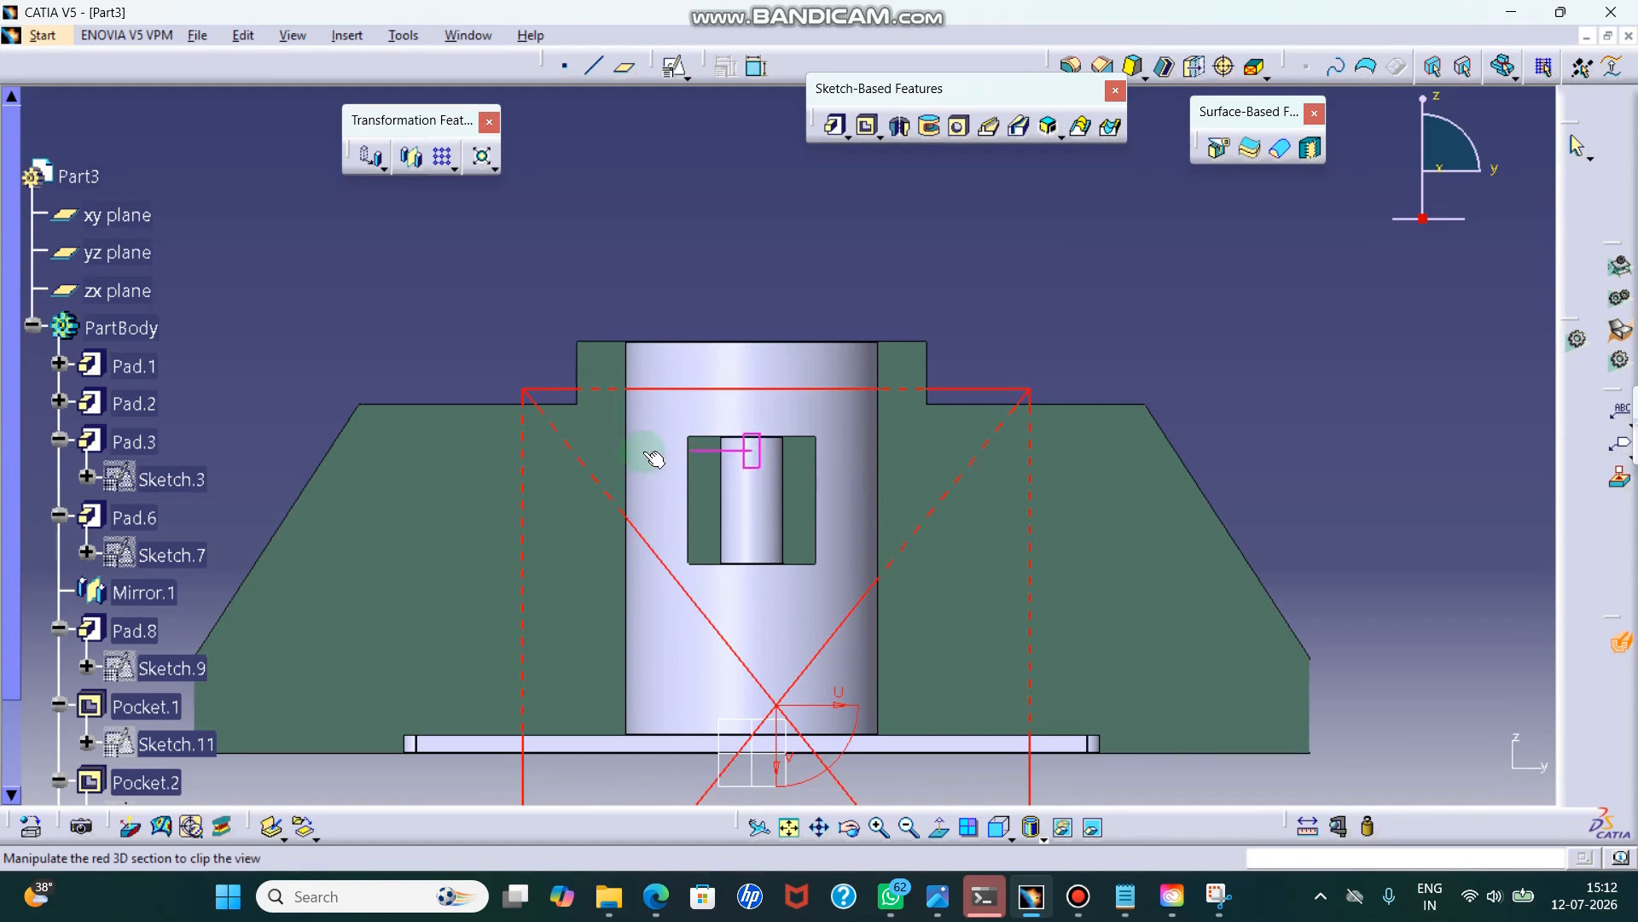
- Switch to the Snipping Tool drawing, mark the inner hub area in Section B-B, and return to the CATIA model
click(1221, 897)
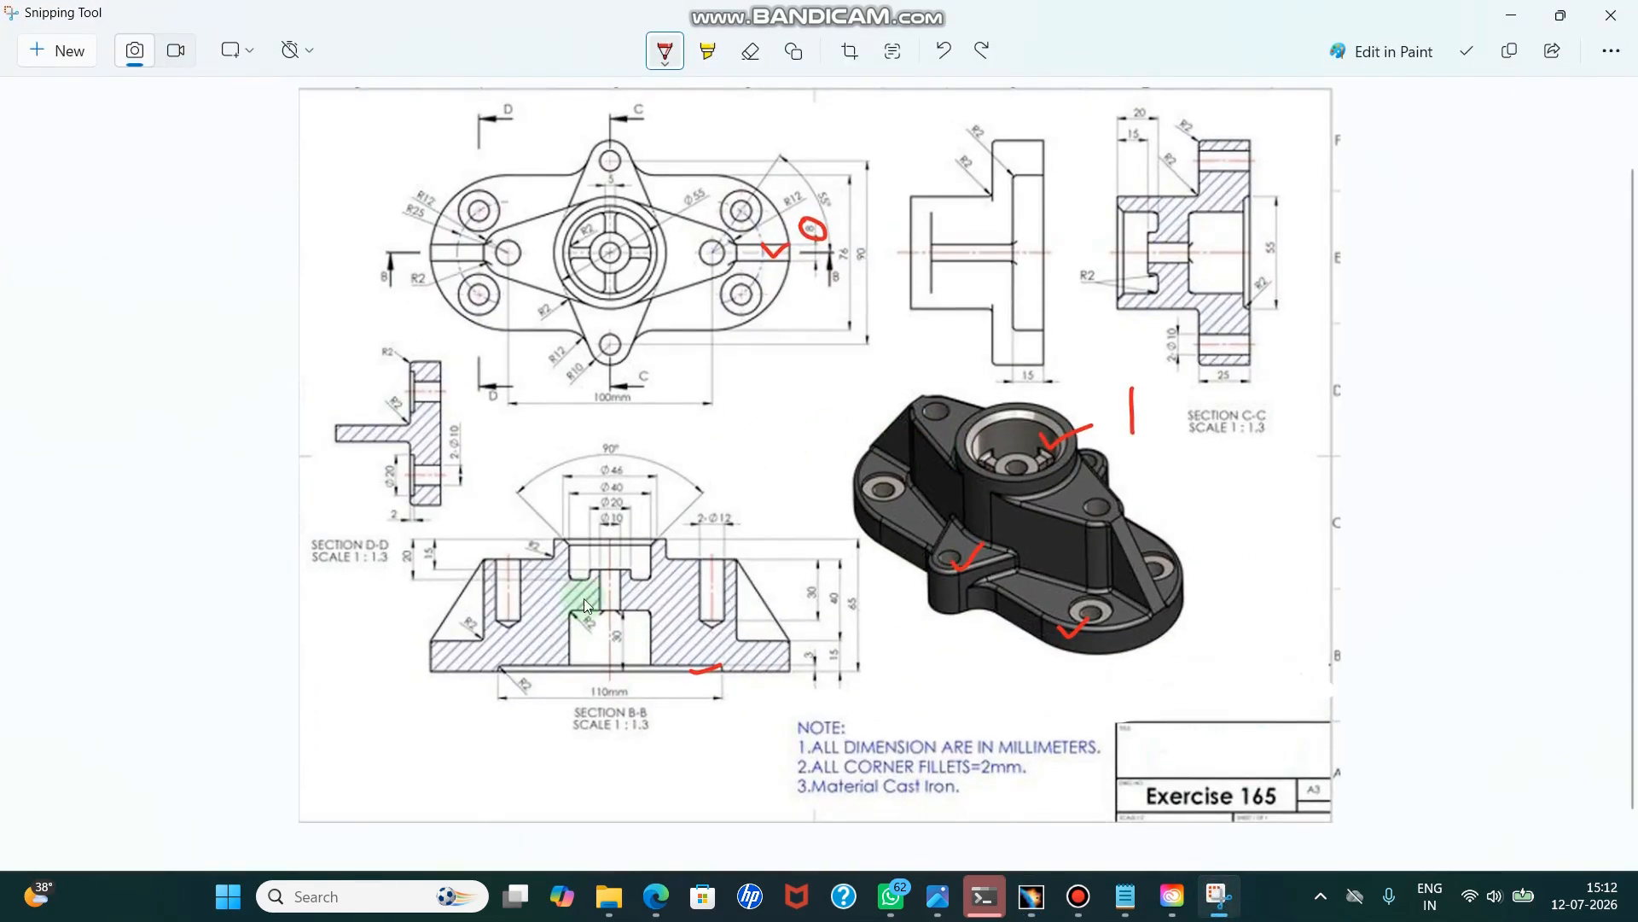
drag(594, 566, 592, 579)
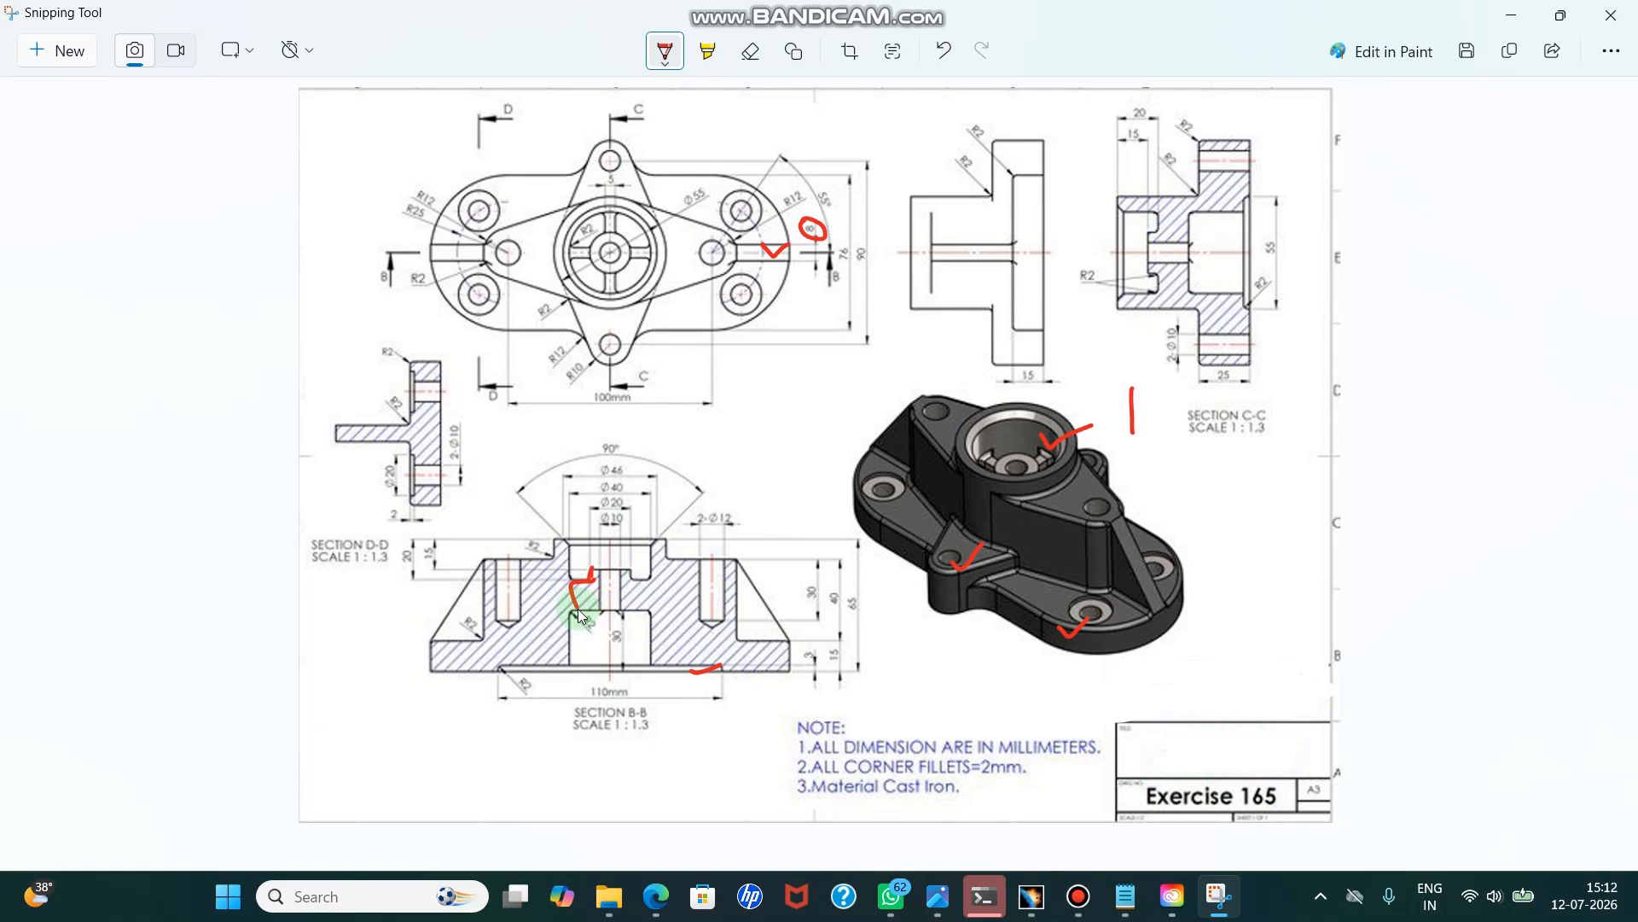
click(1510, 64)
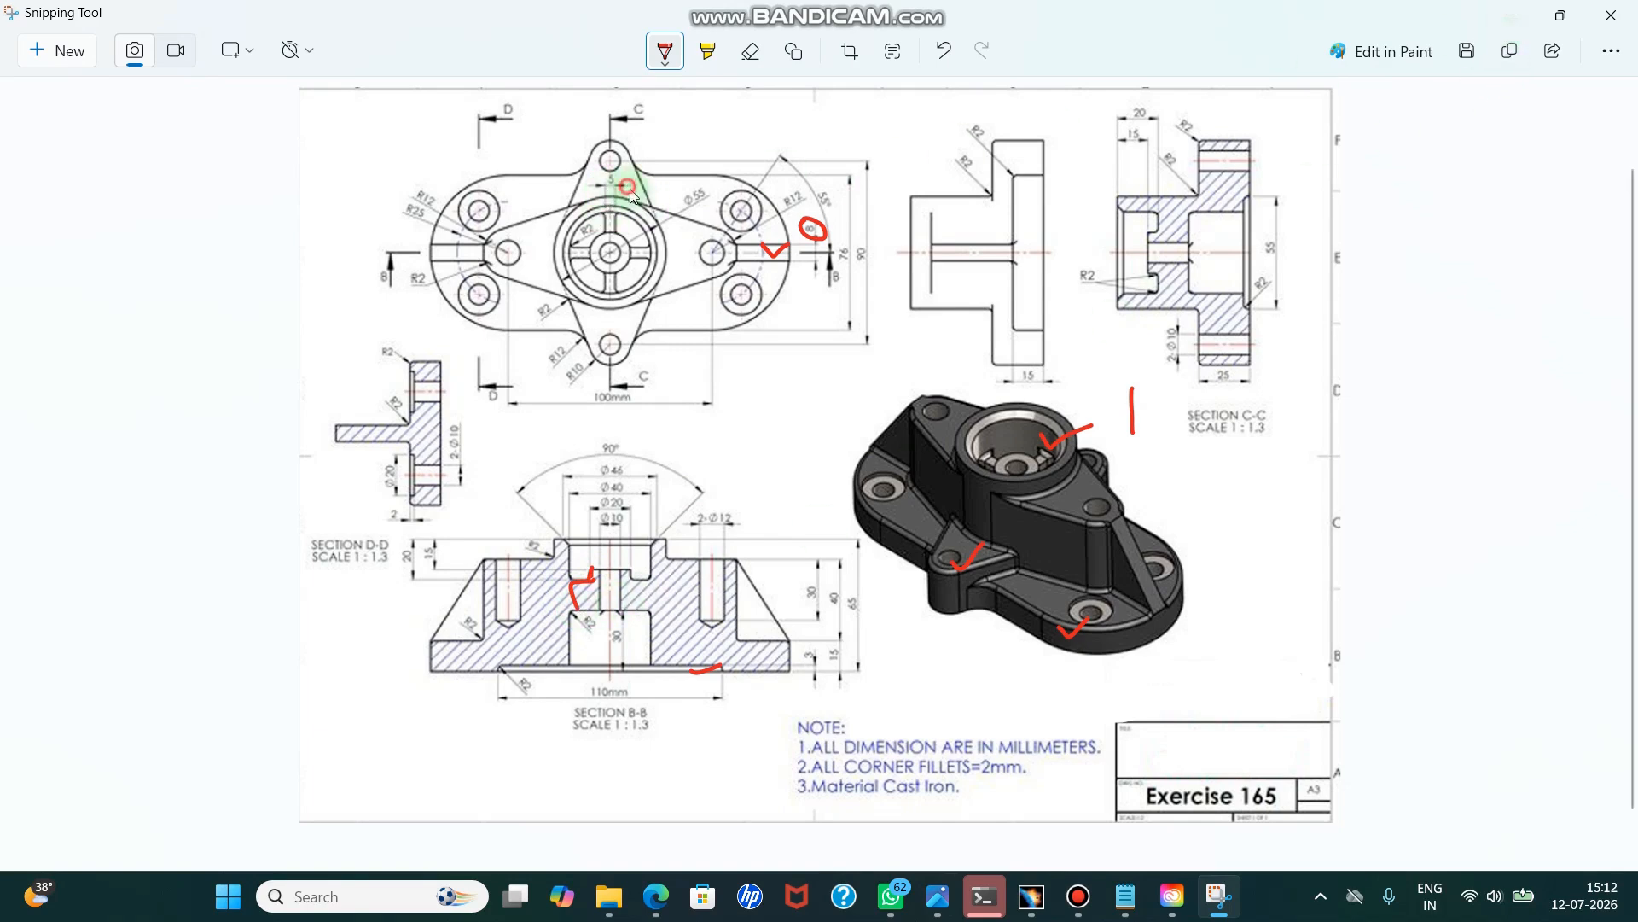
click(1526, 11)
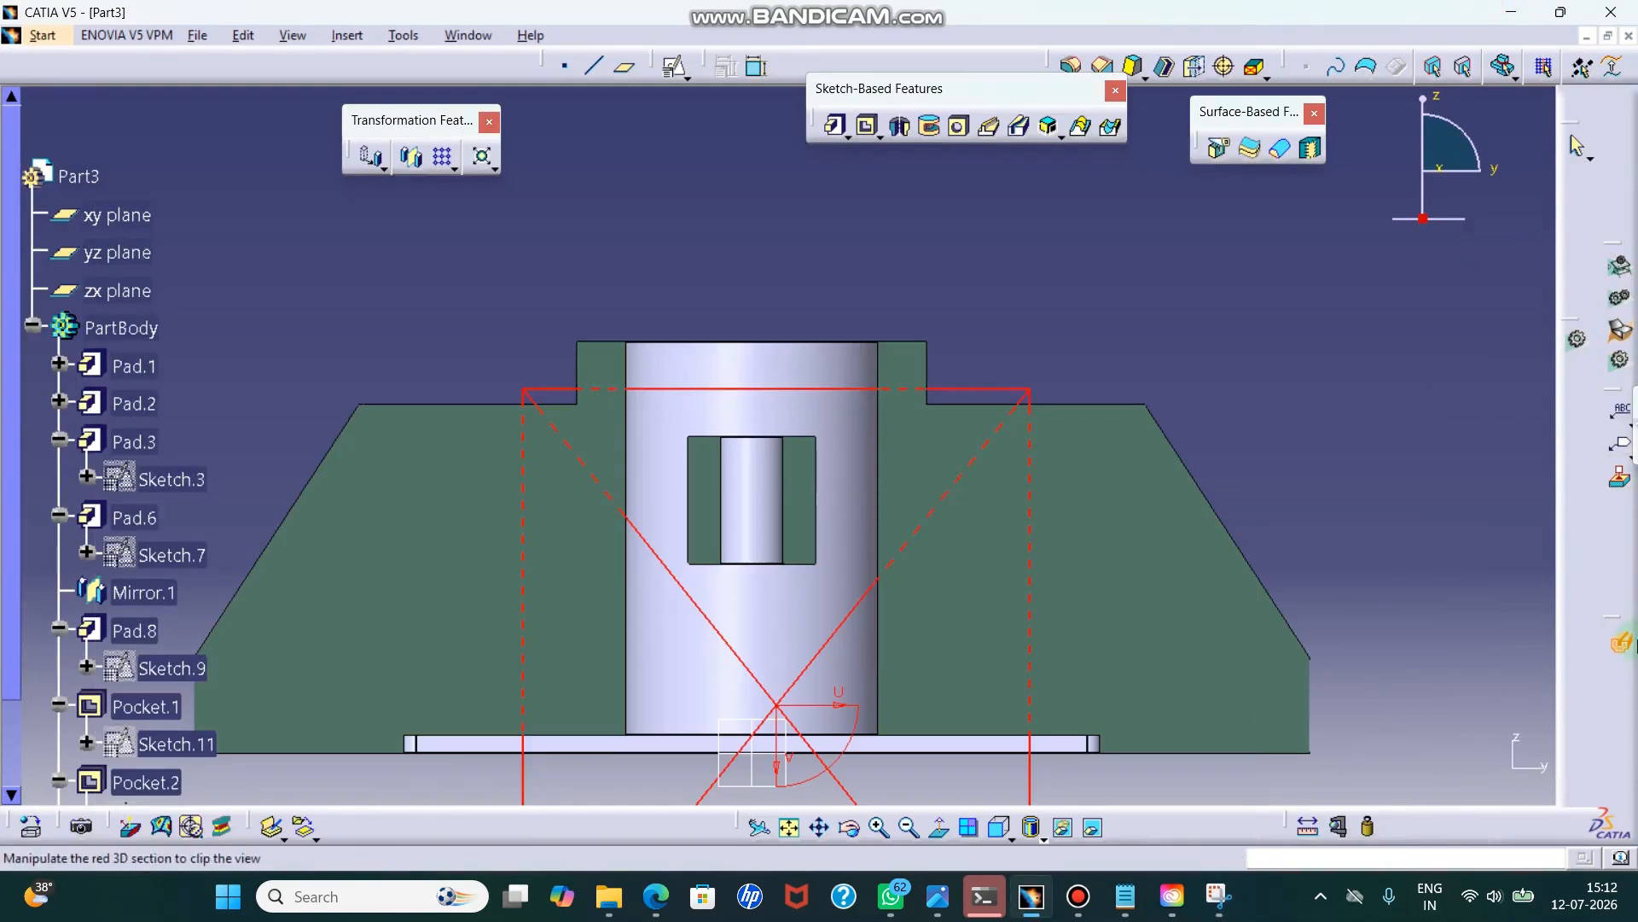
- Close the section and create a positioned sketch on the hub's upper face with V reversed and the axes swapped
click(1391, 482)
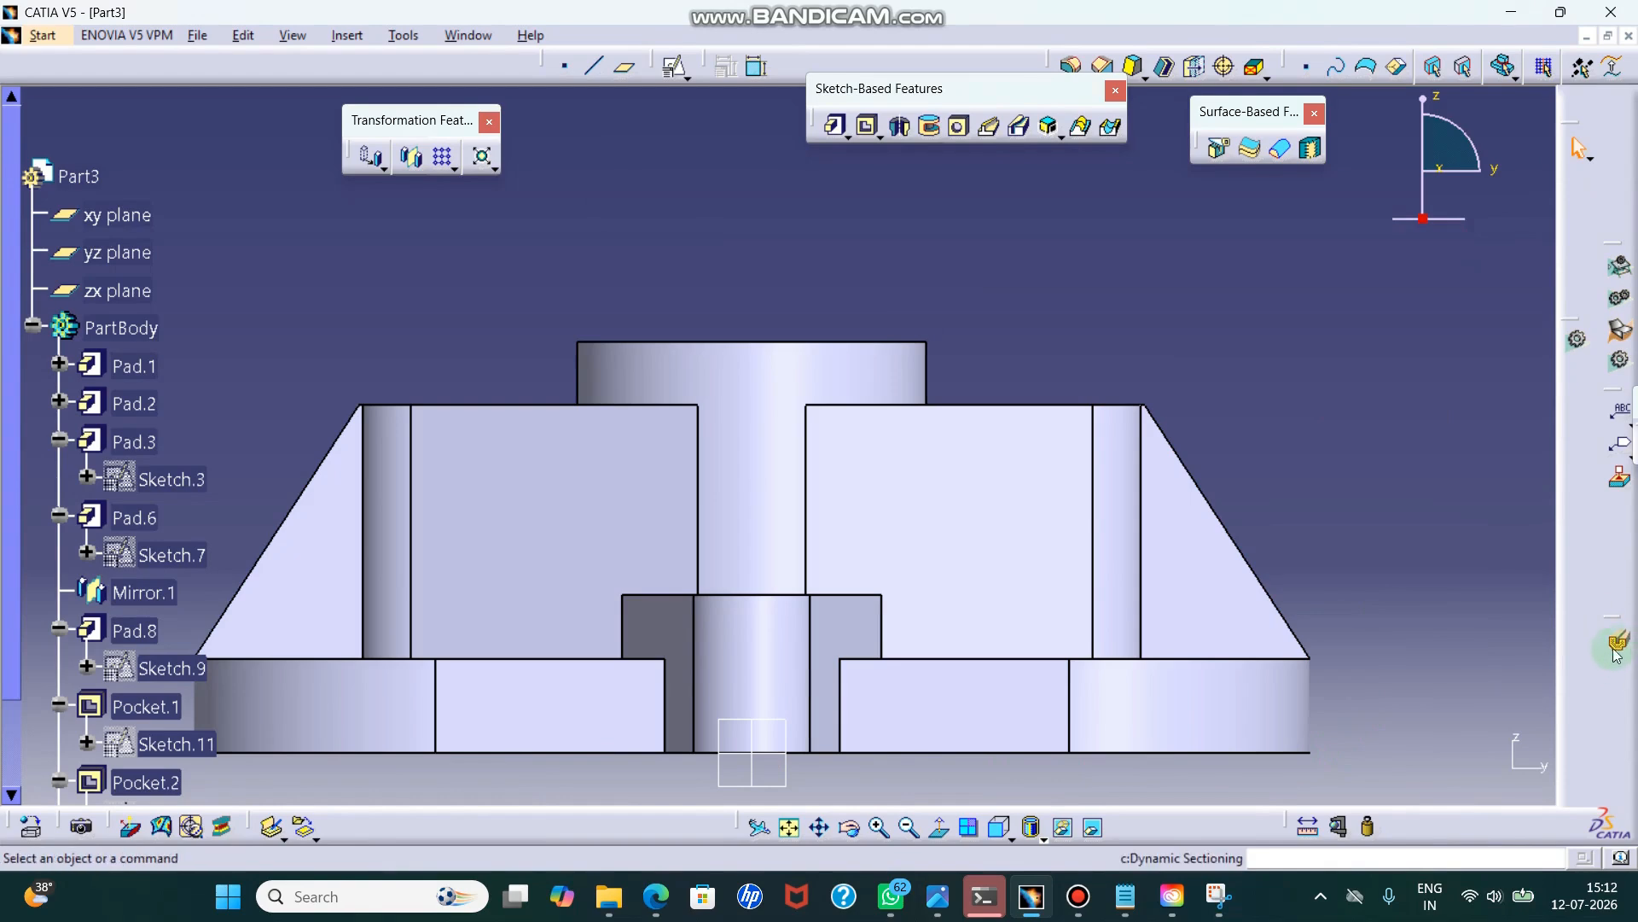
click(1007, 836)
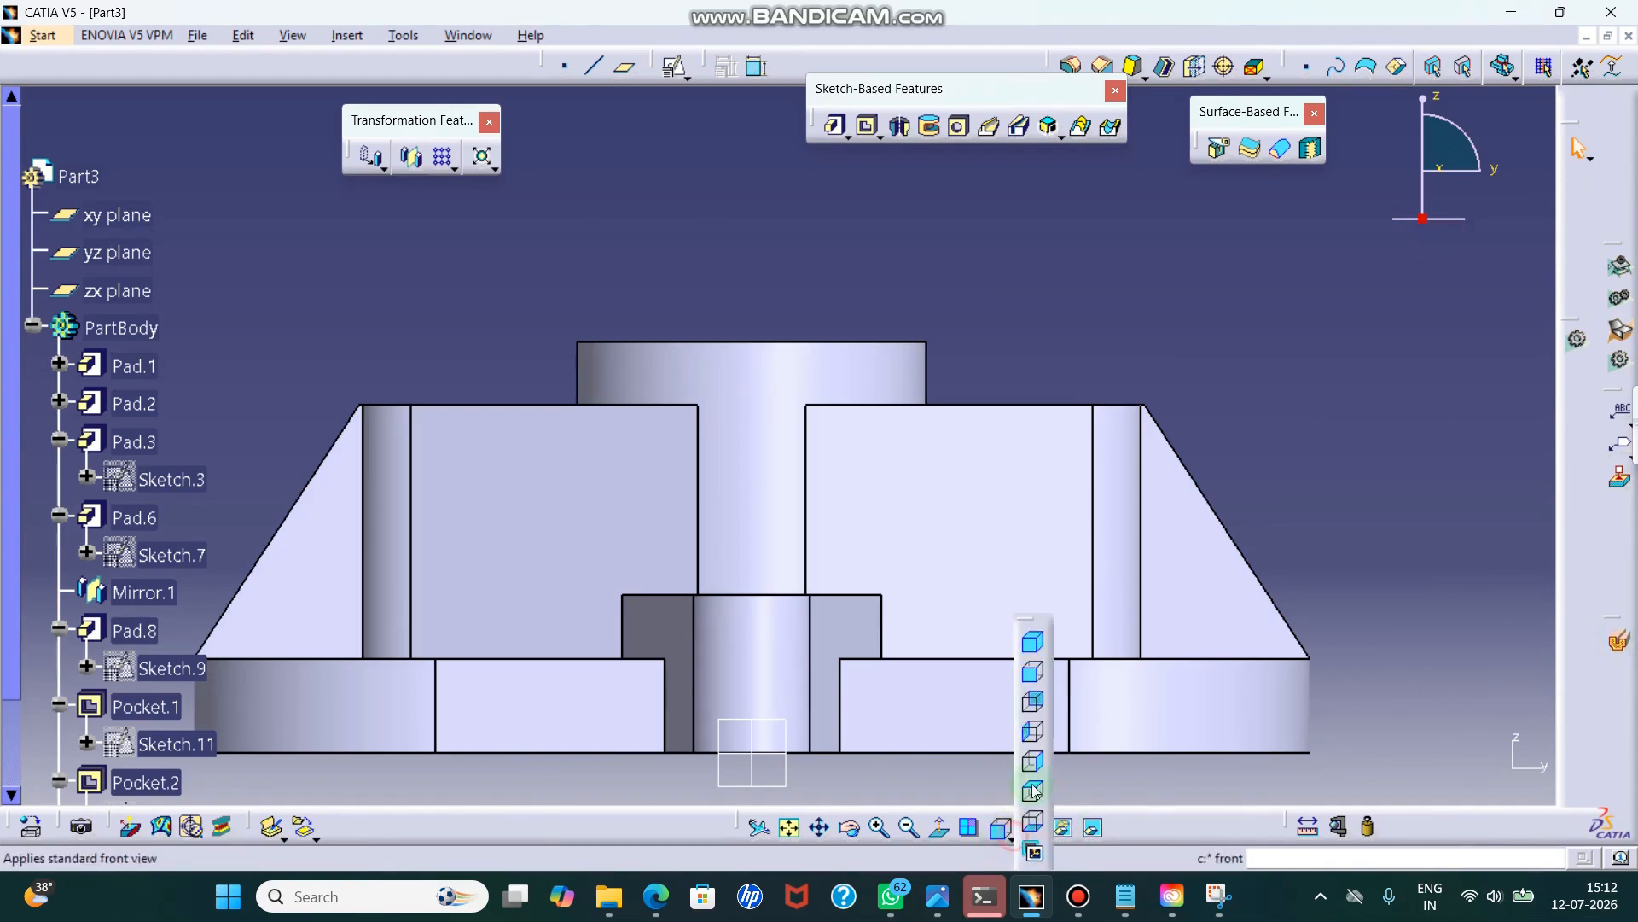
click(1042, 649)
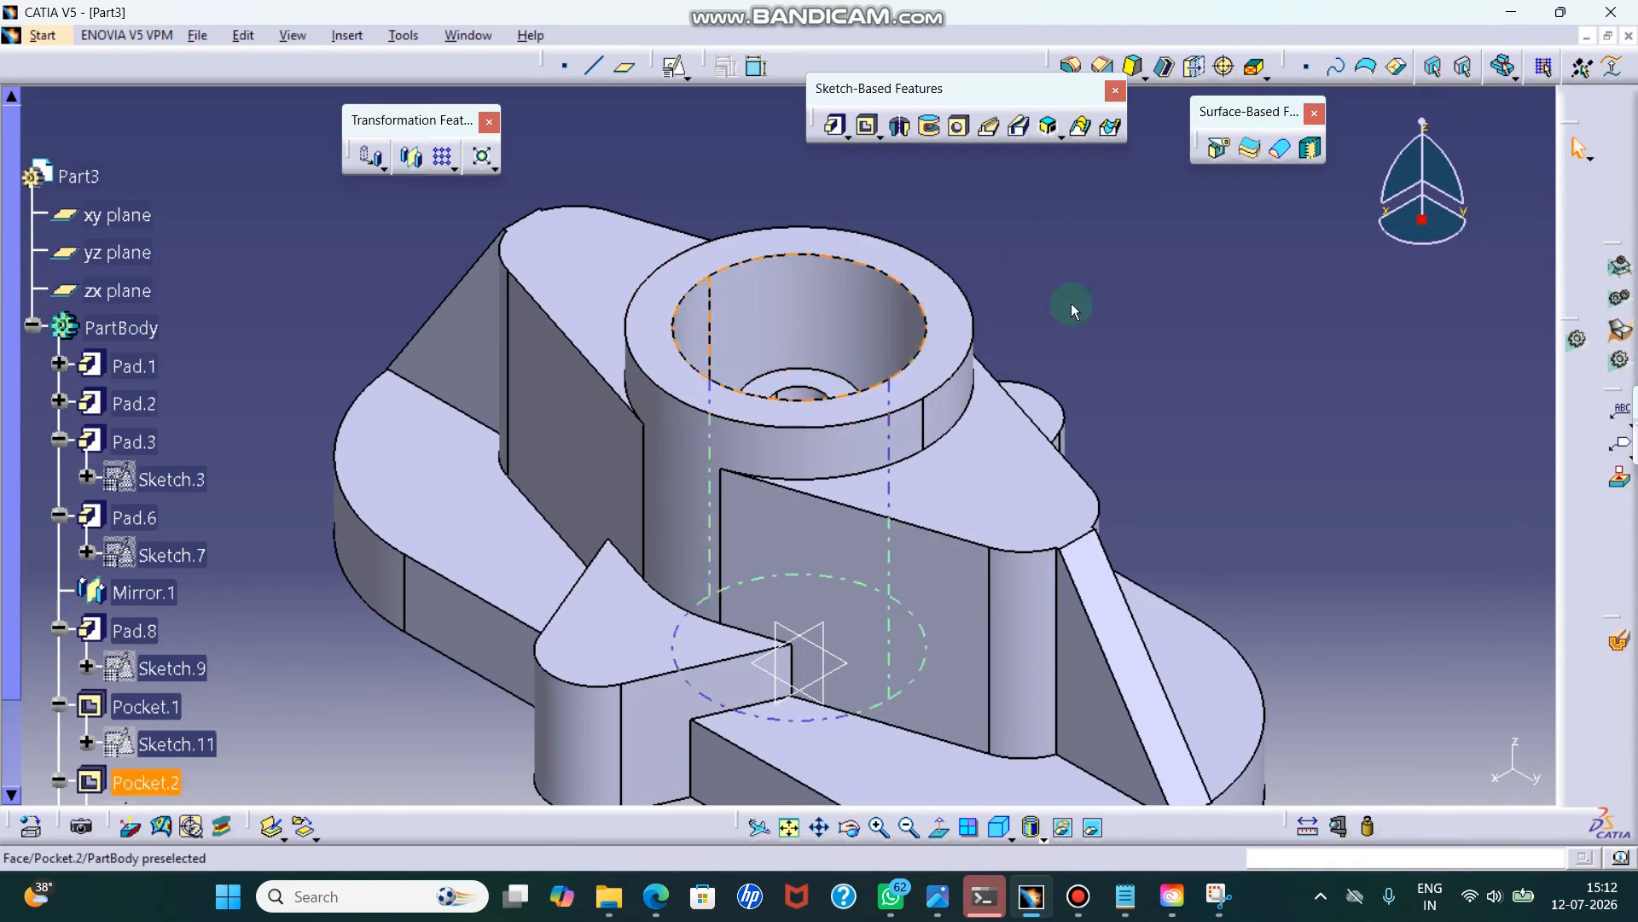
click(673, 69)
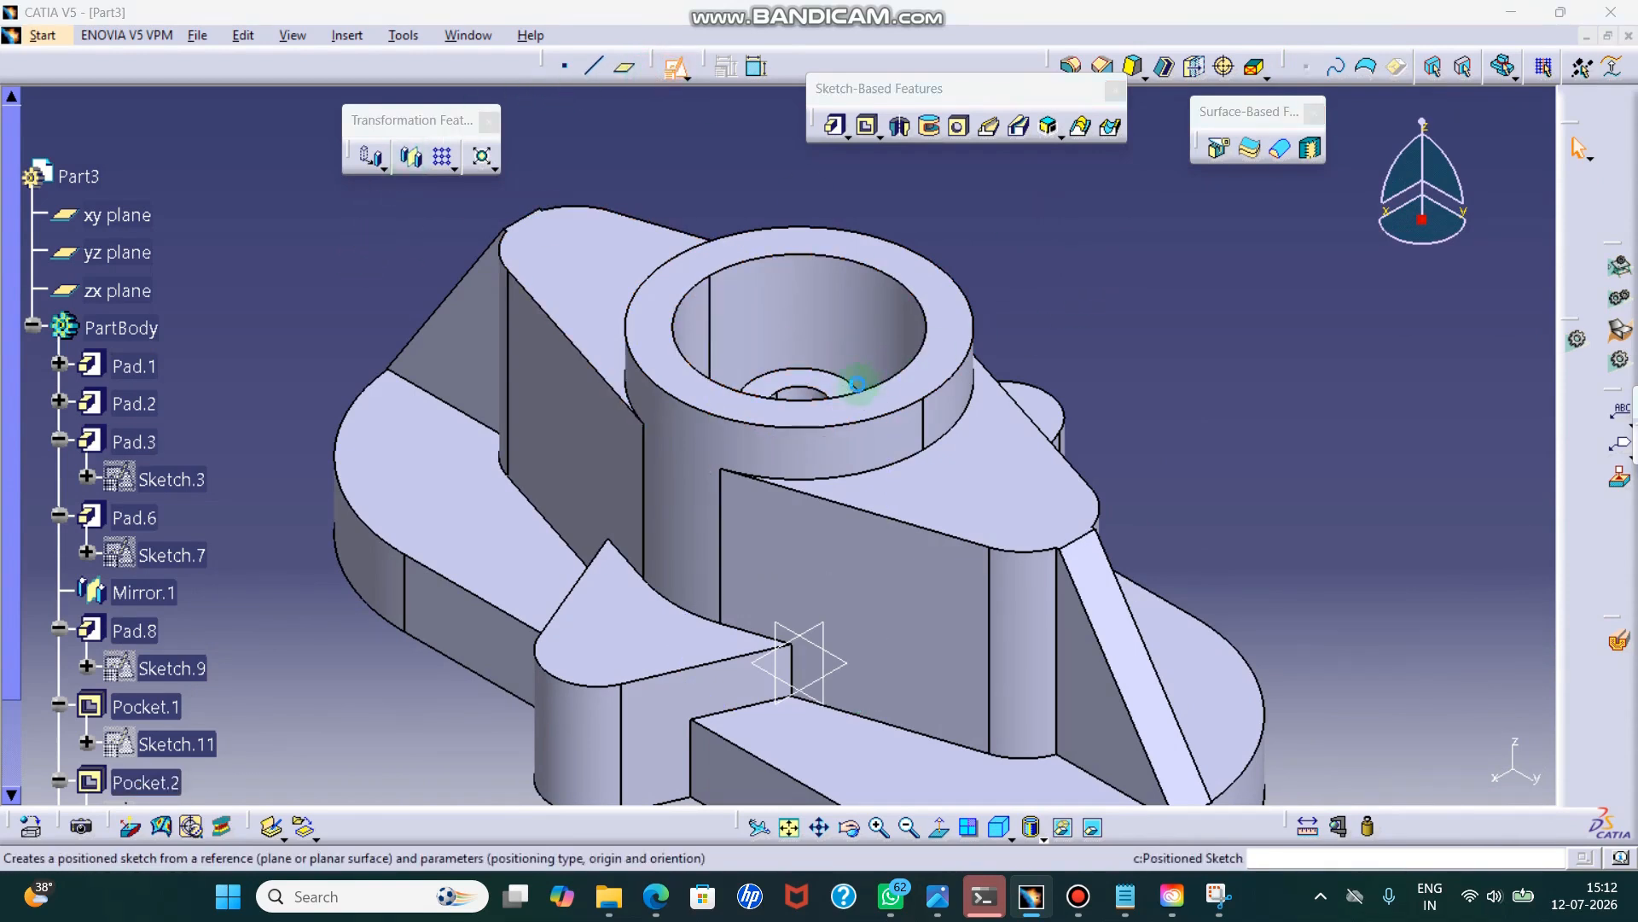
click(820, 385)
click(1324, 423)
click(1272, 419)
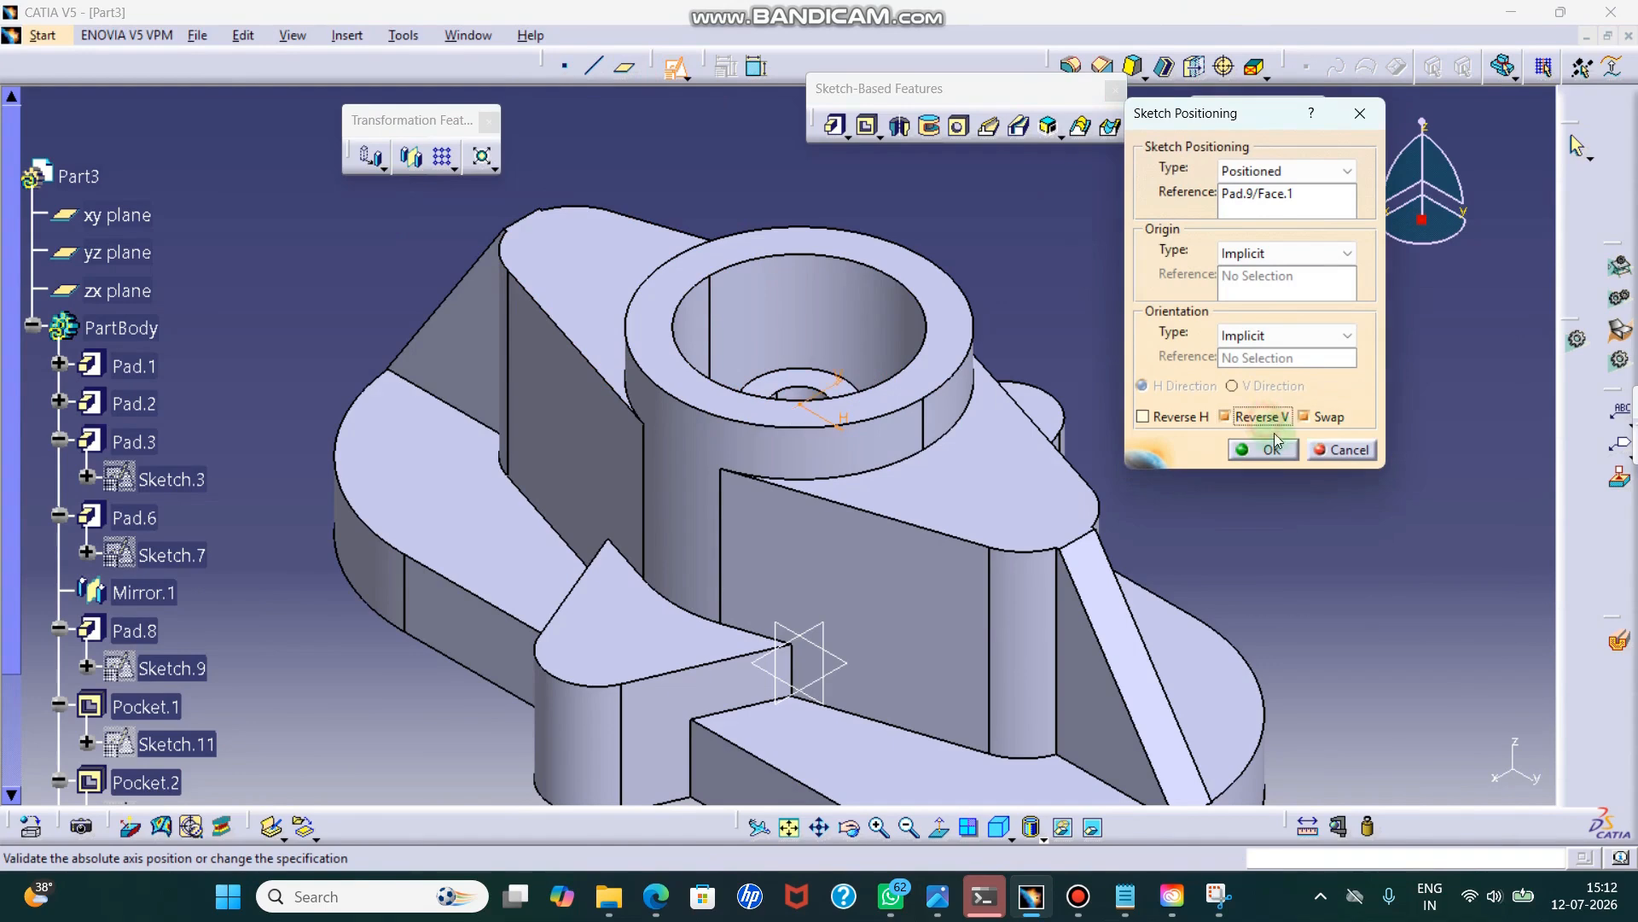
click(1272, 449)
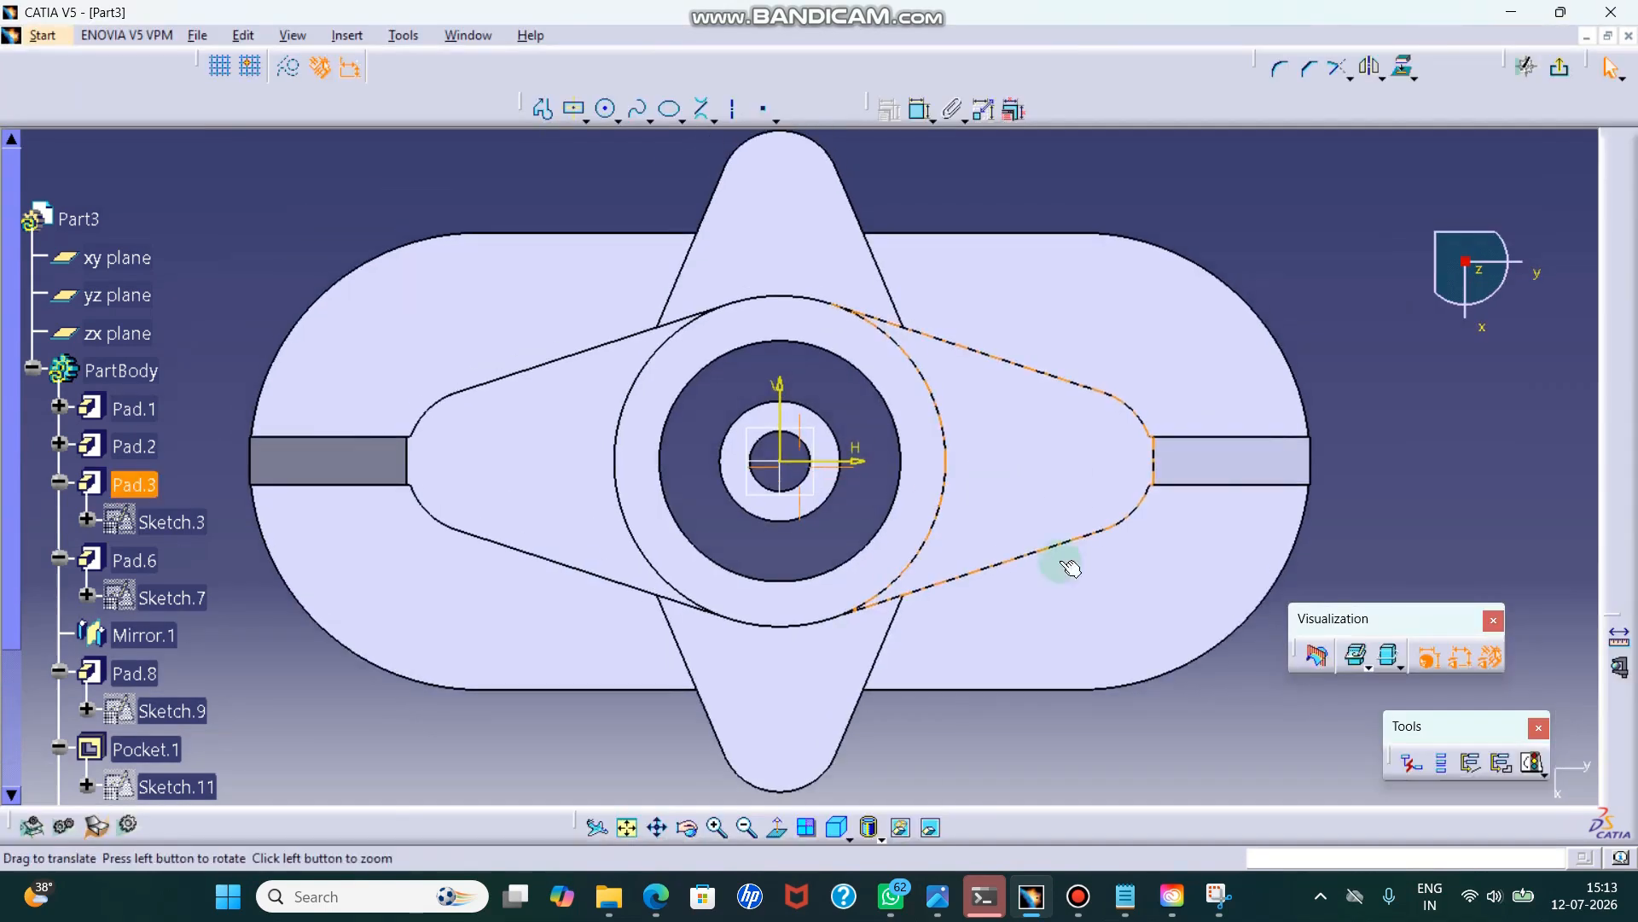
- Check the drawing, then project the hub's outer circular edge and the surrounding bore edge onto the sketch
click(1229, 900)
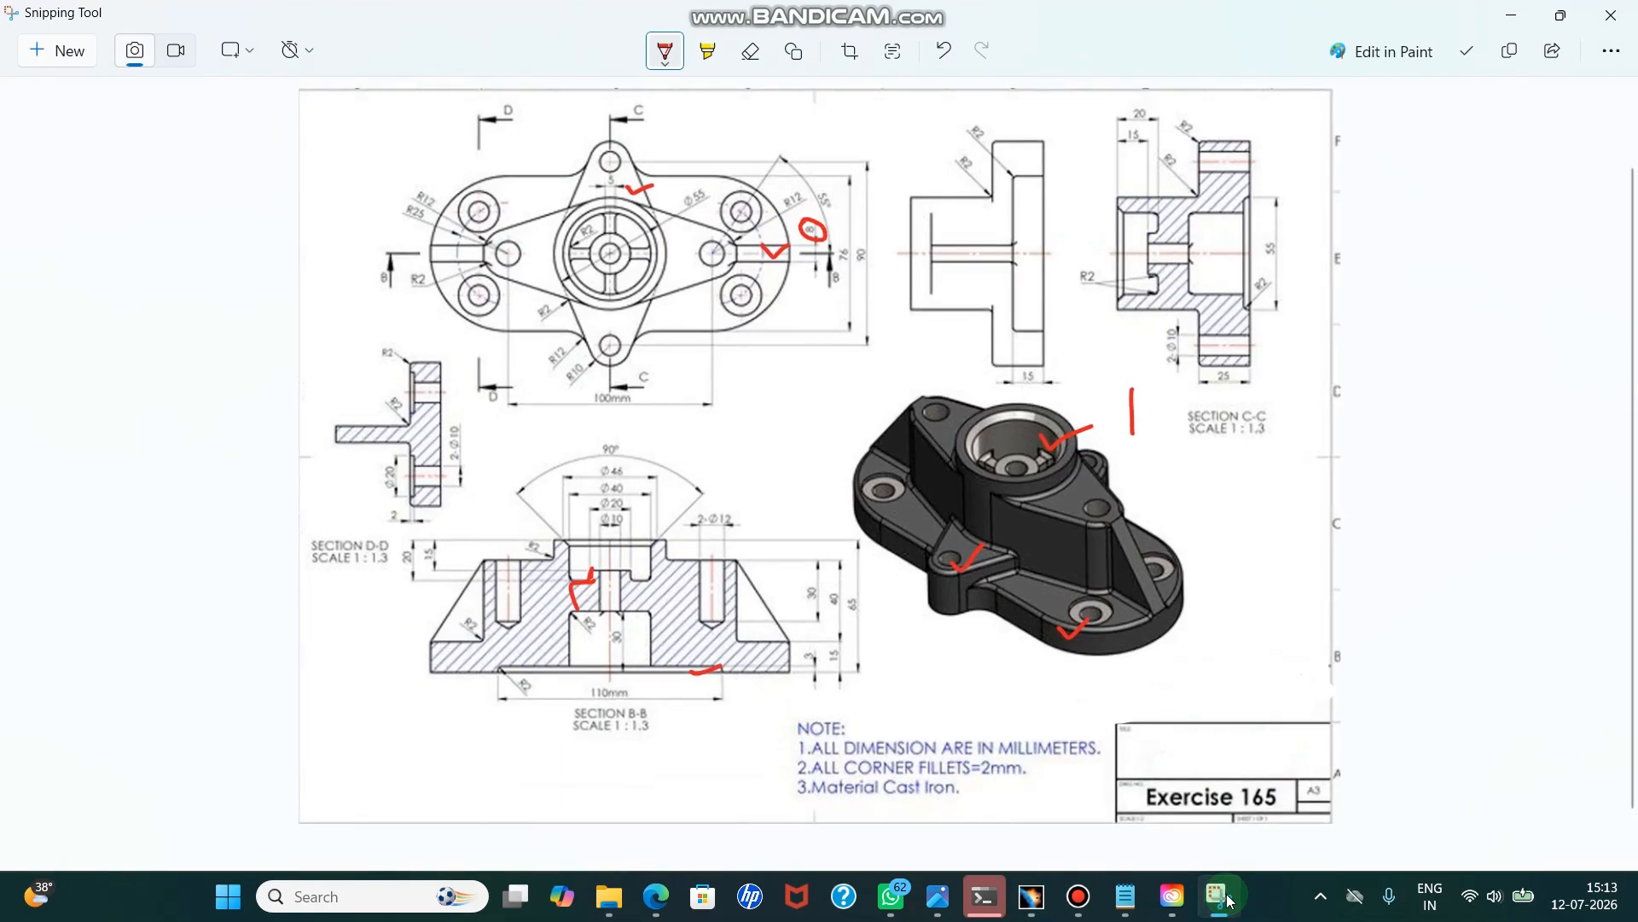
click(1220, 895)
mouse_move(611, 581)
ctrl+middle_down()
mouse_move(611, 520)
mouse_move(644, 540)
ctrl+middle_up()
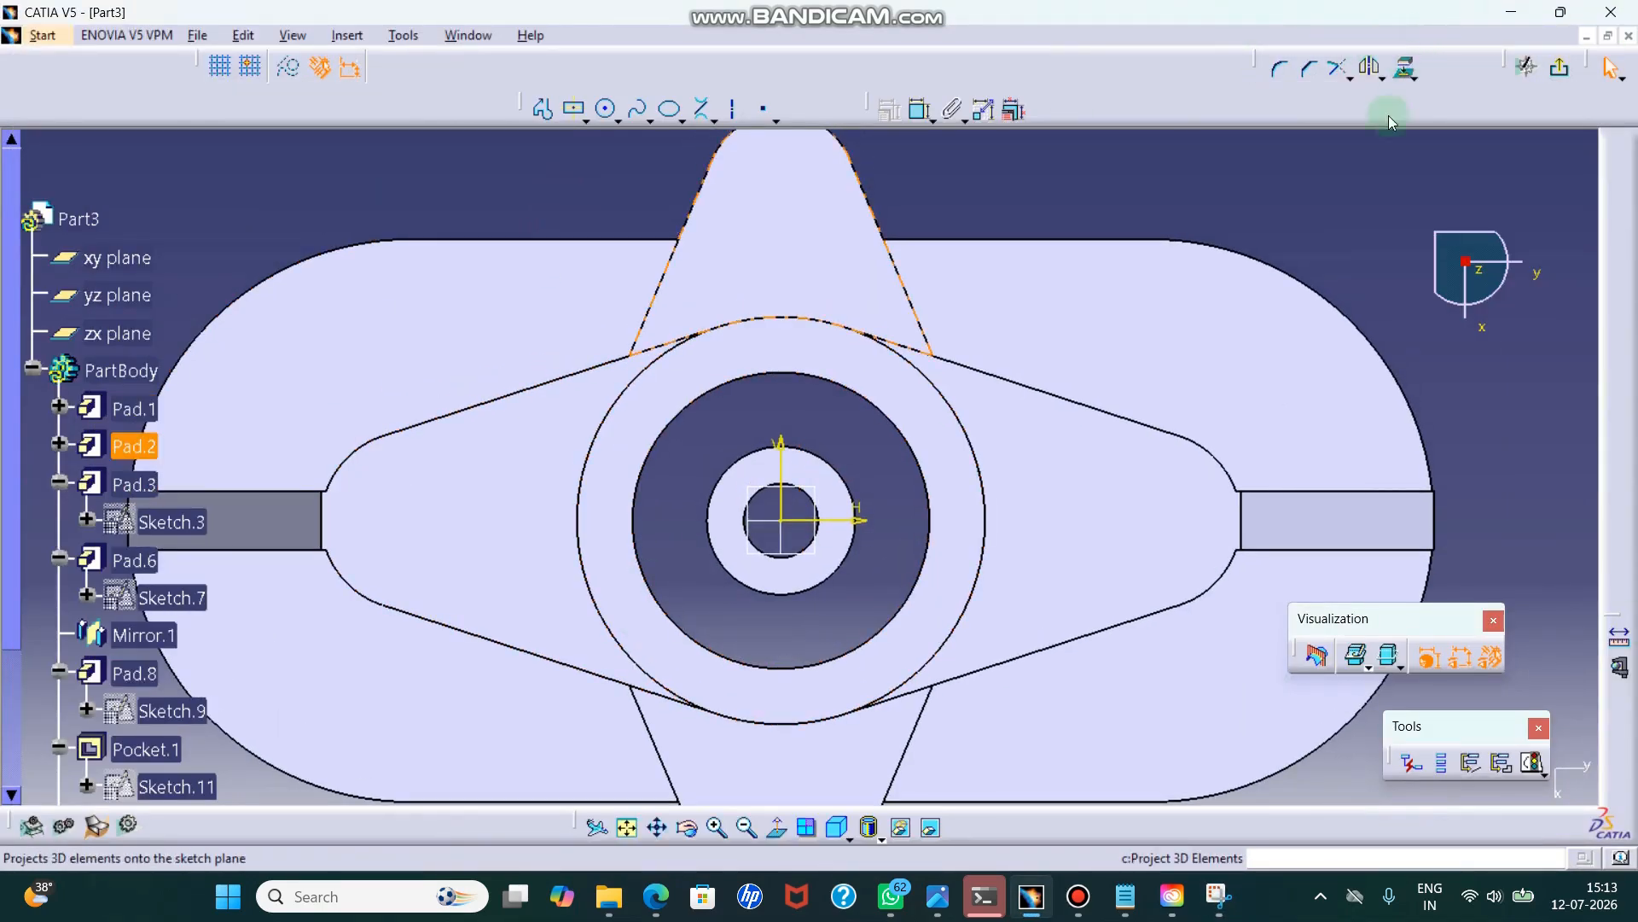
click(1404, 68)
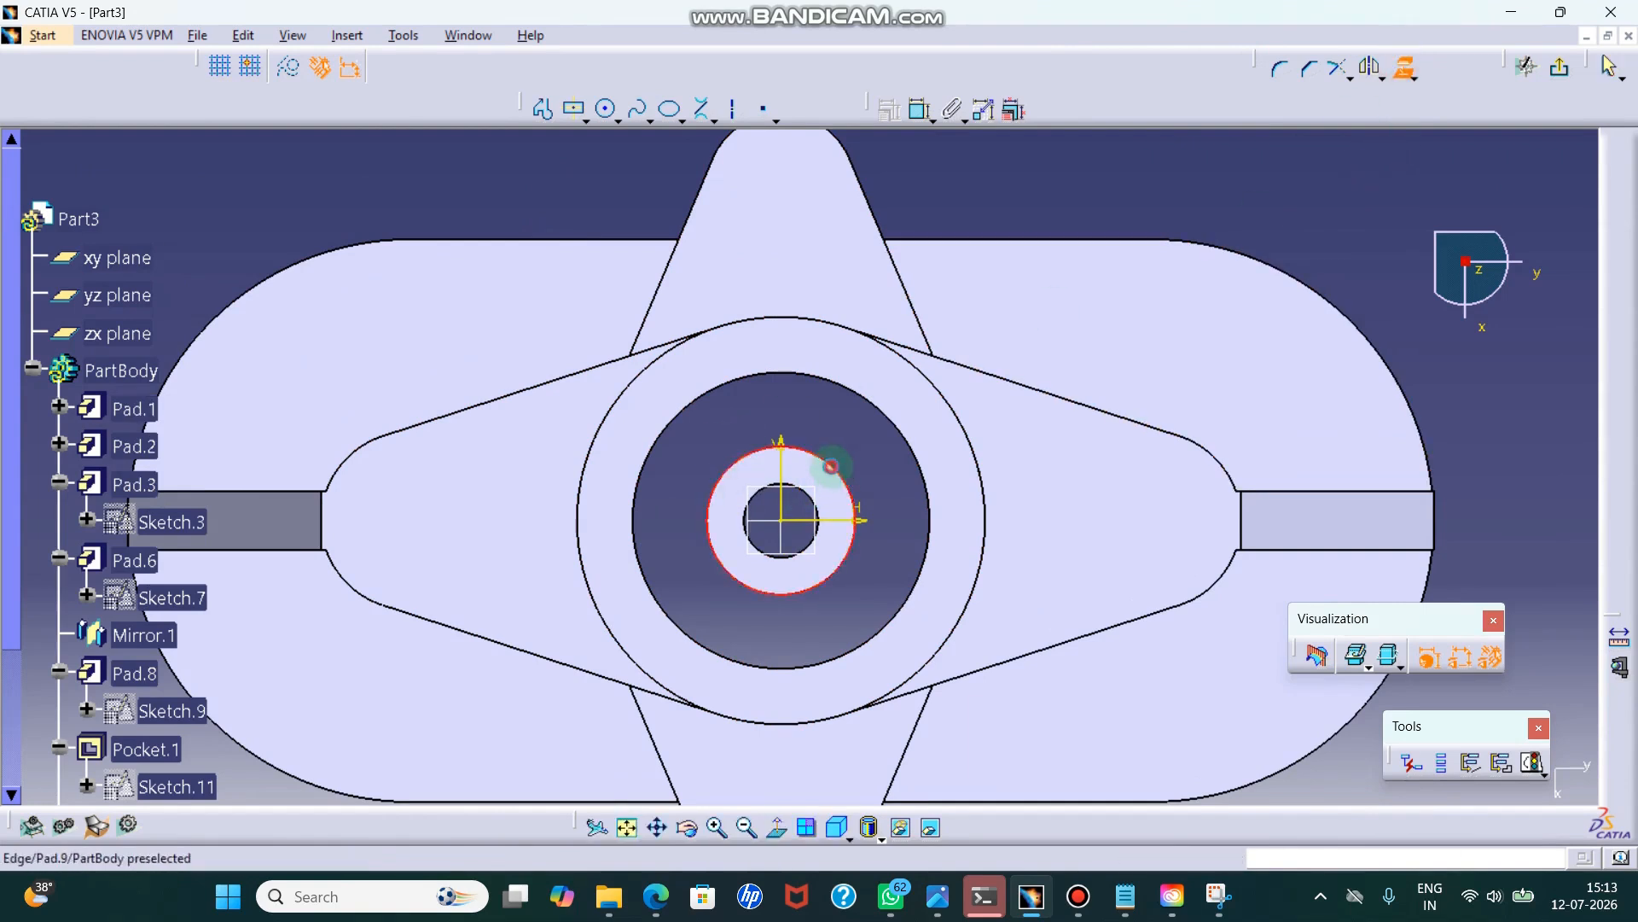
click(831, 466)
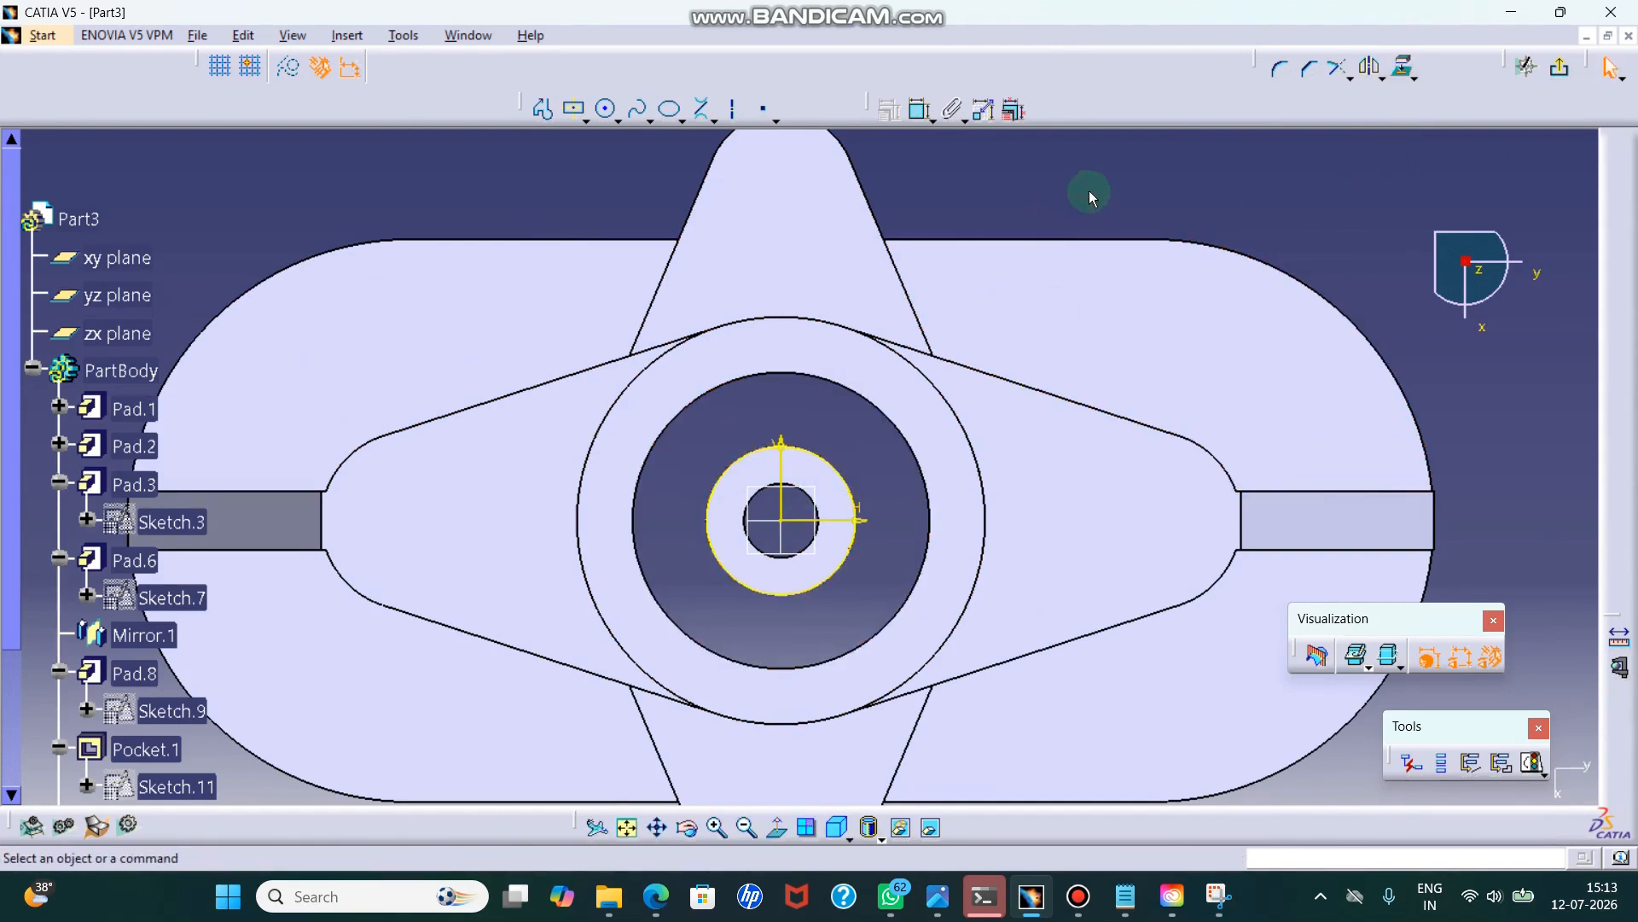
click(1399, 70)
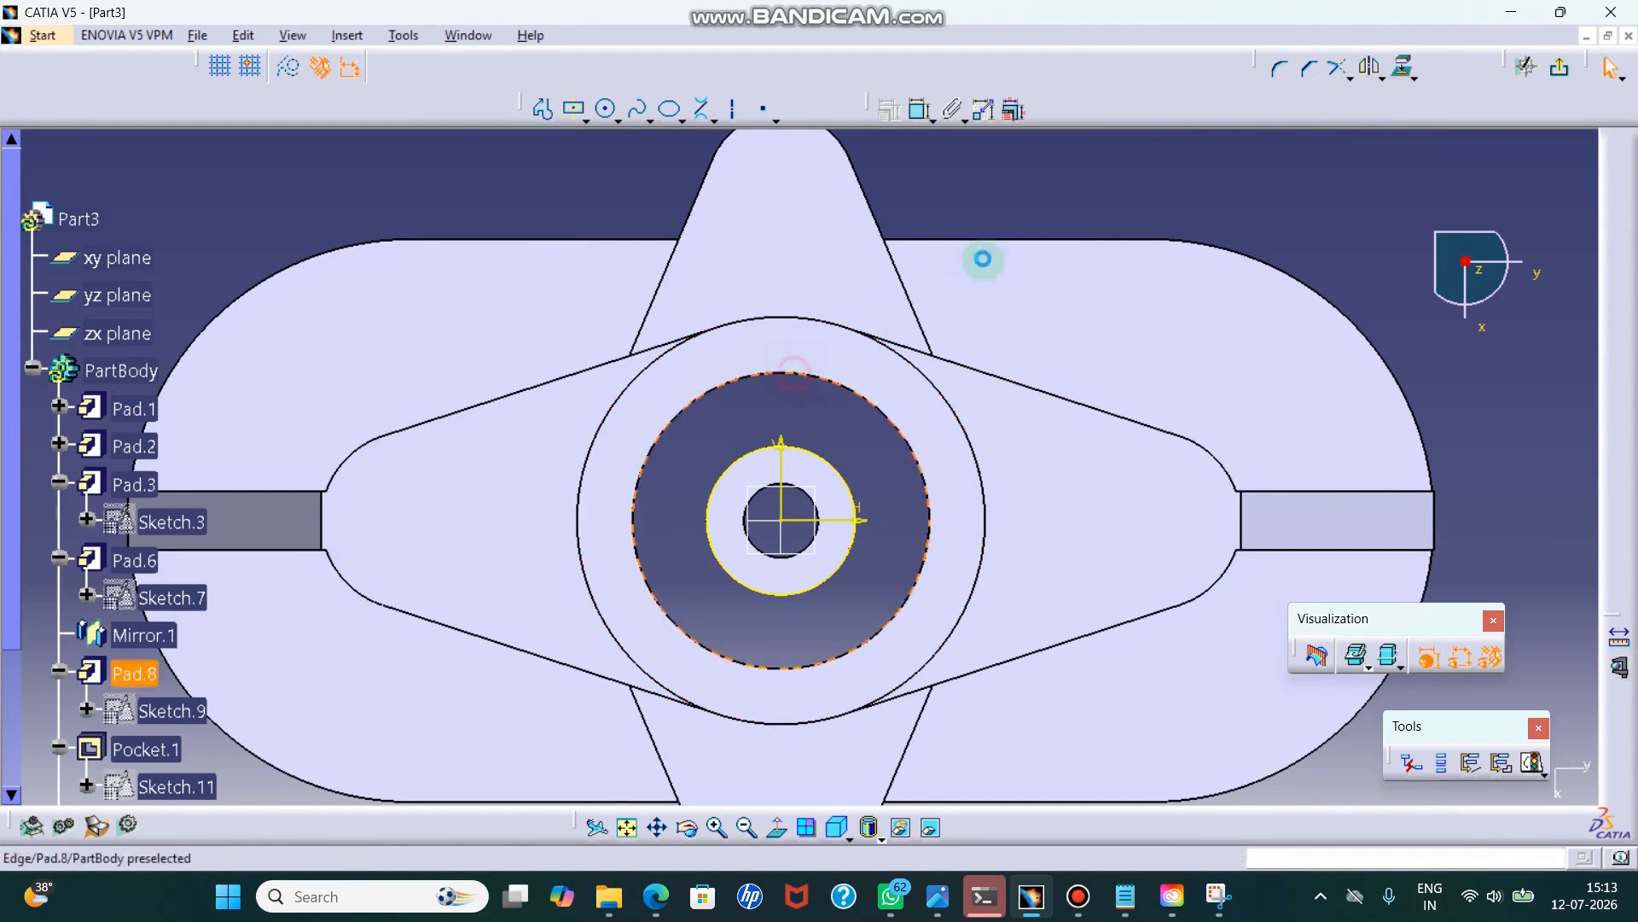
click(1063, 216)
- Sketch a vertical line from outside the bore edge into the hub, just beside the V axis, and mirror it about that axis
click(543, 108)
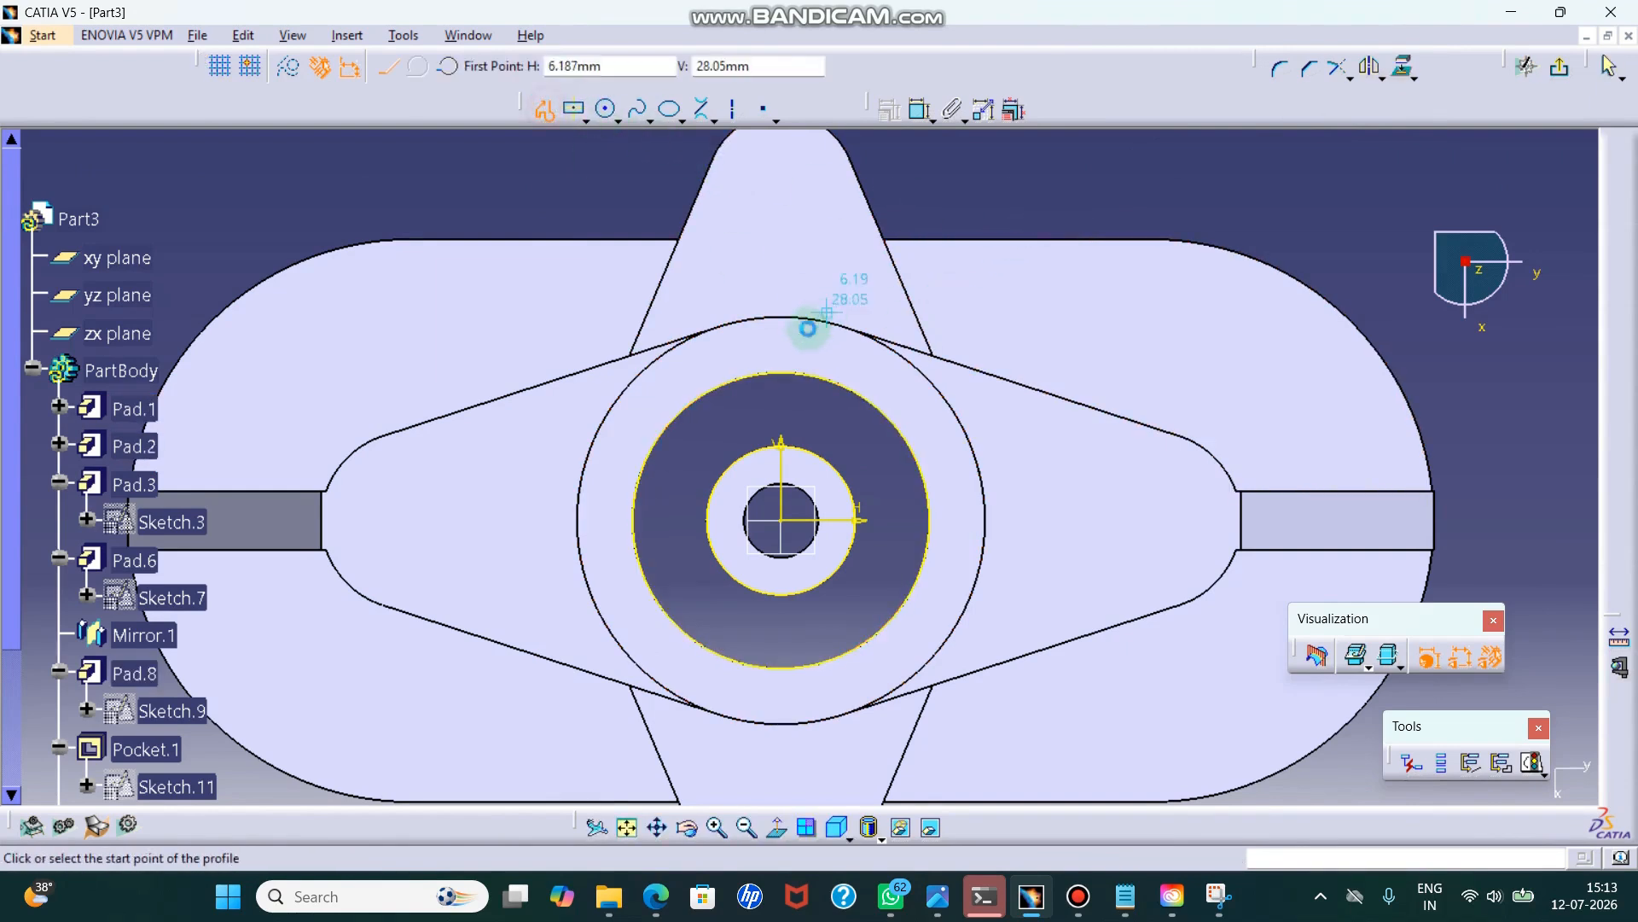
click(752, 340)
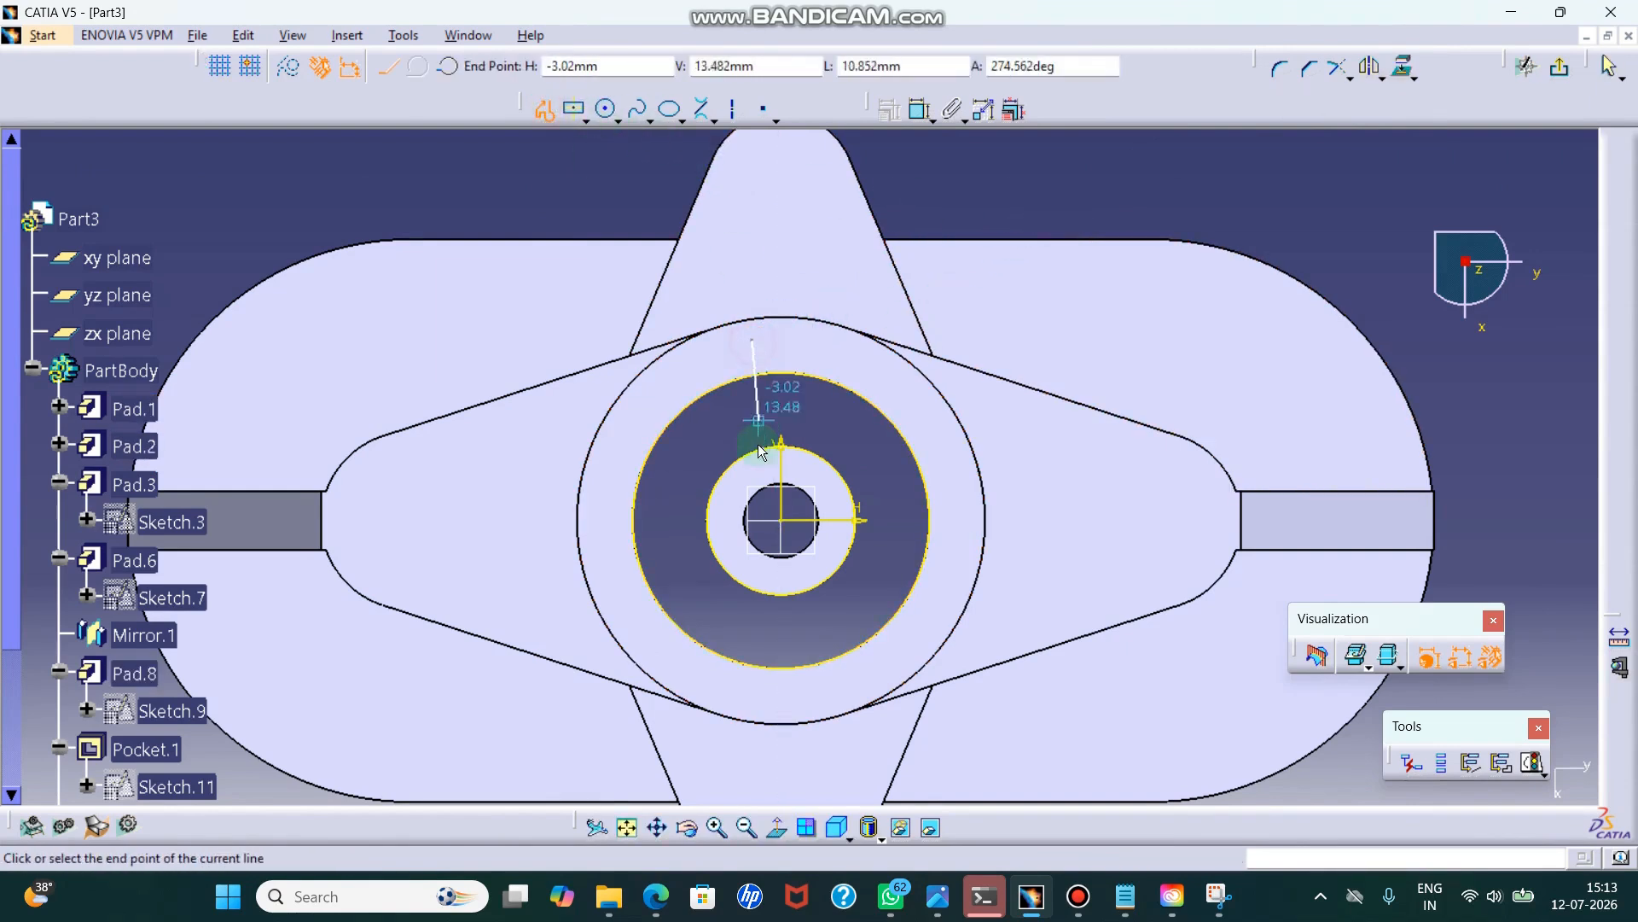
click(752, 510)
key(Escape)
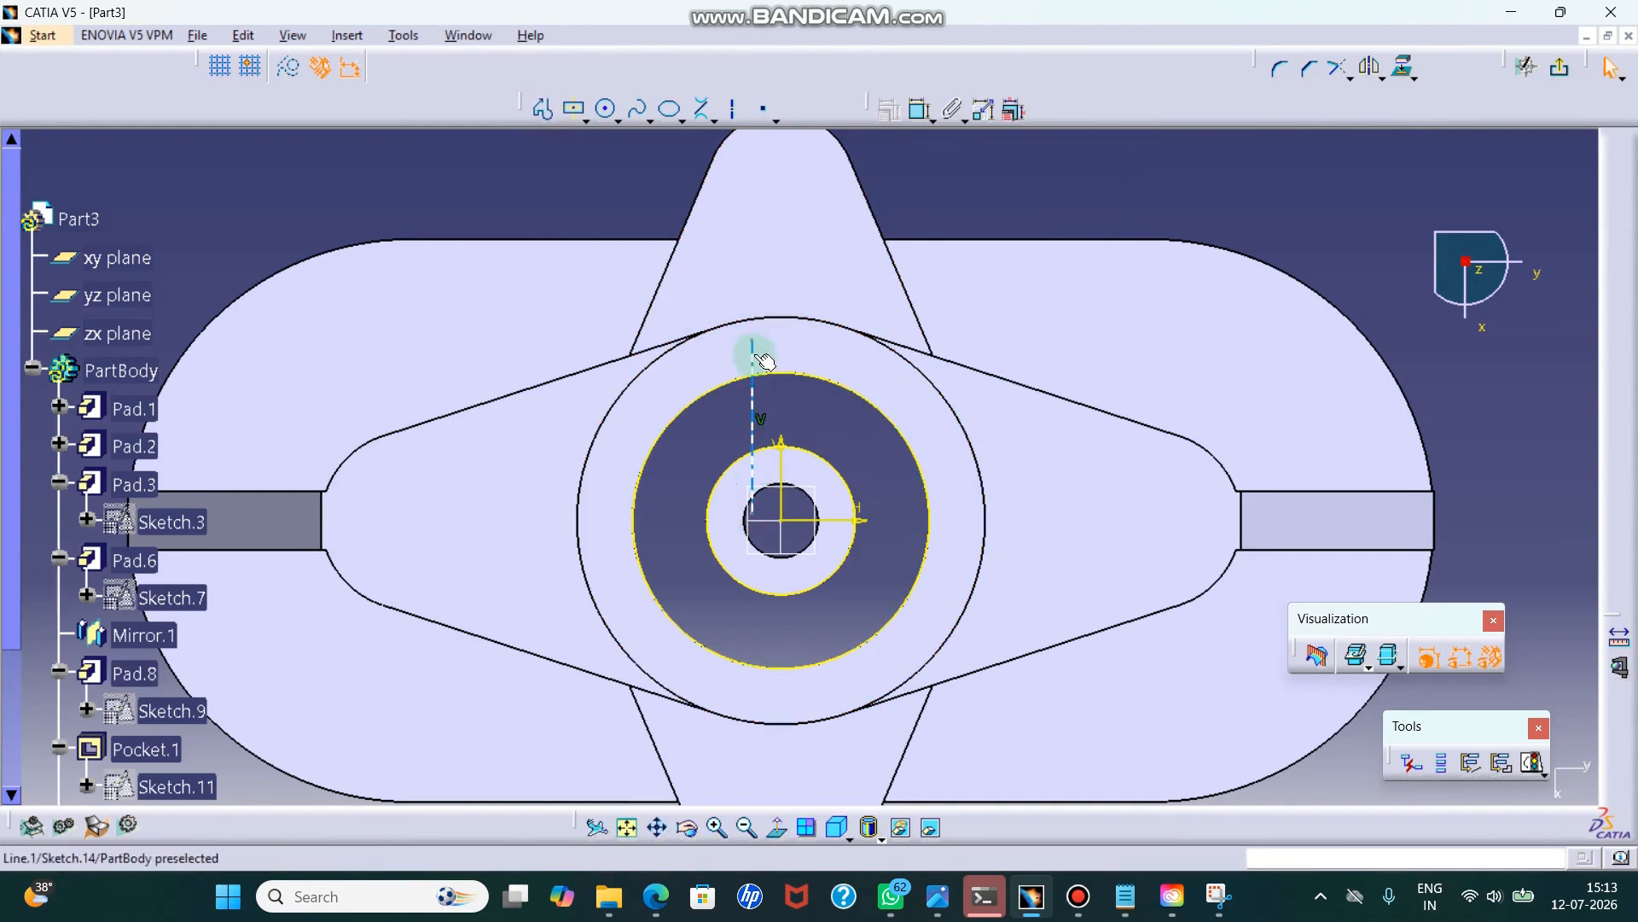
click(1372, 68)
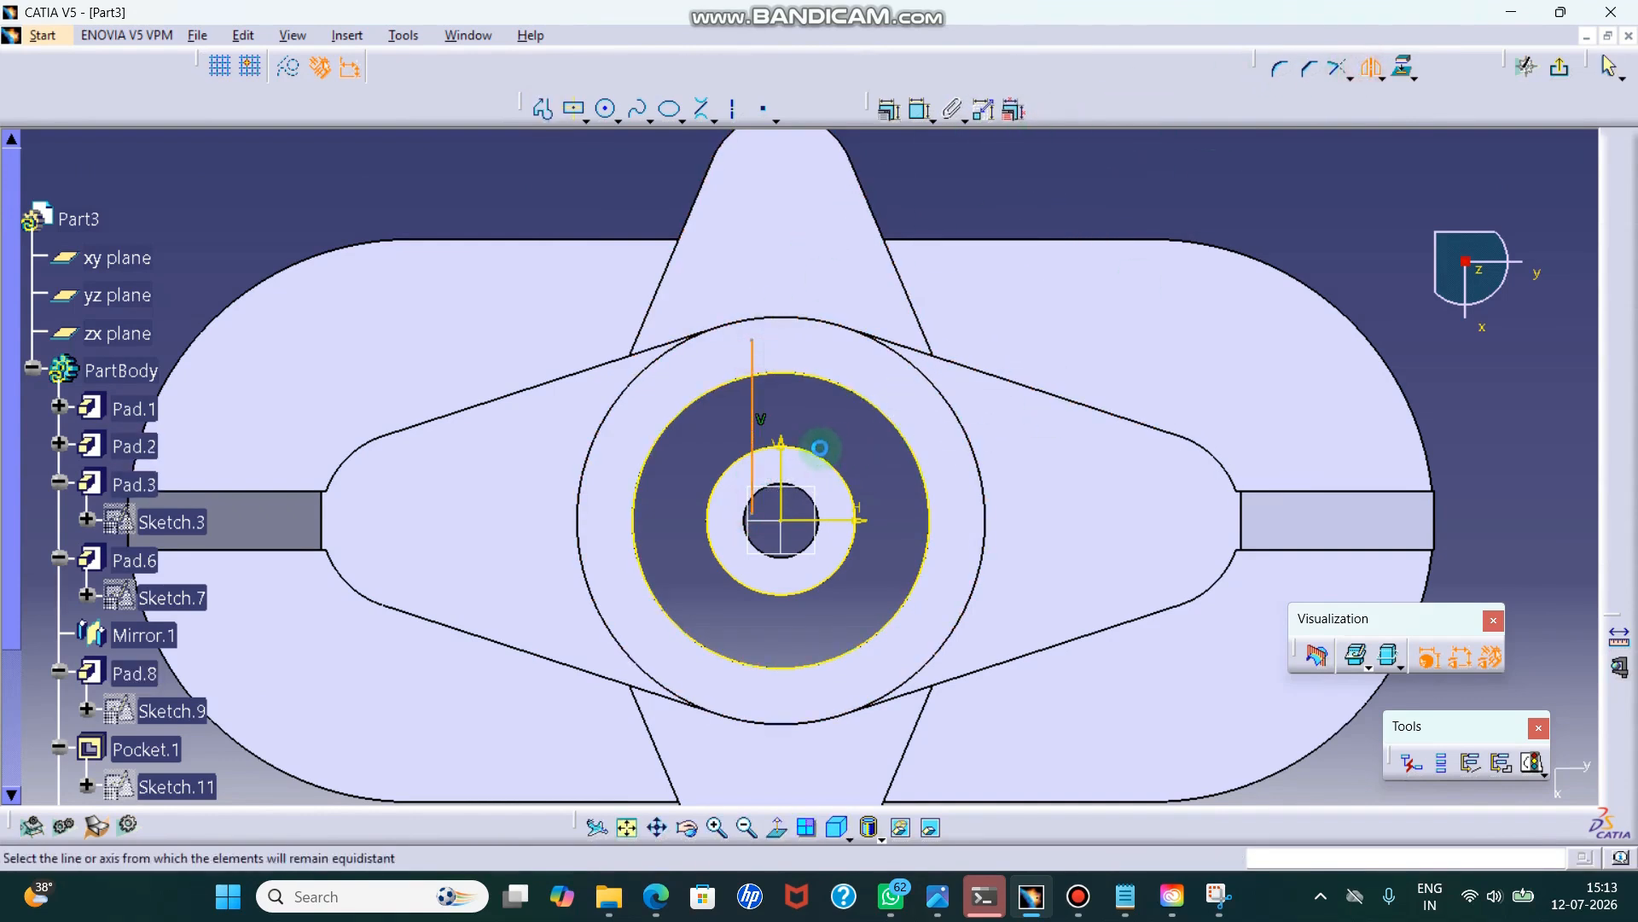
click(781, 464)
click(857, 419)
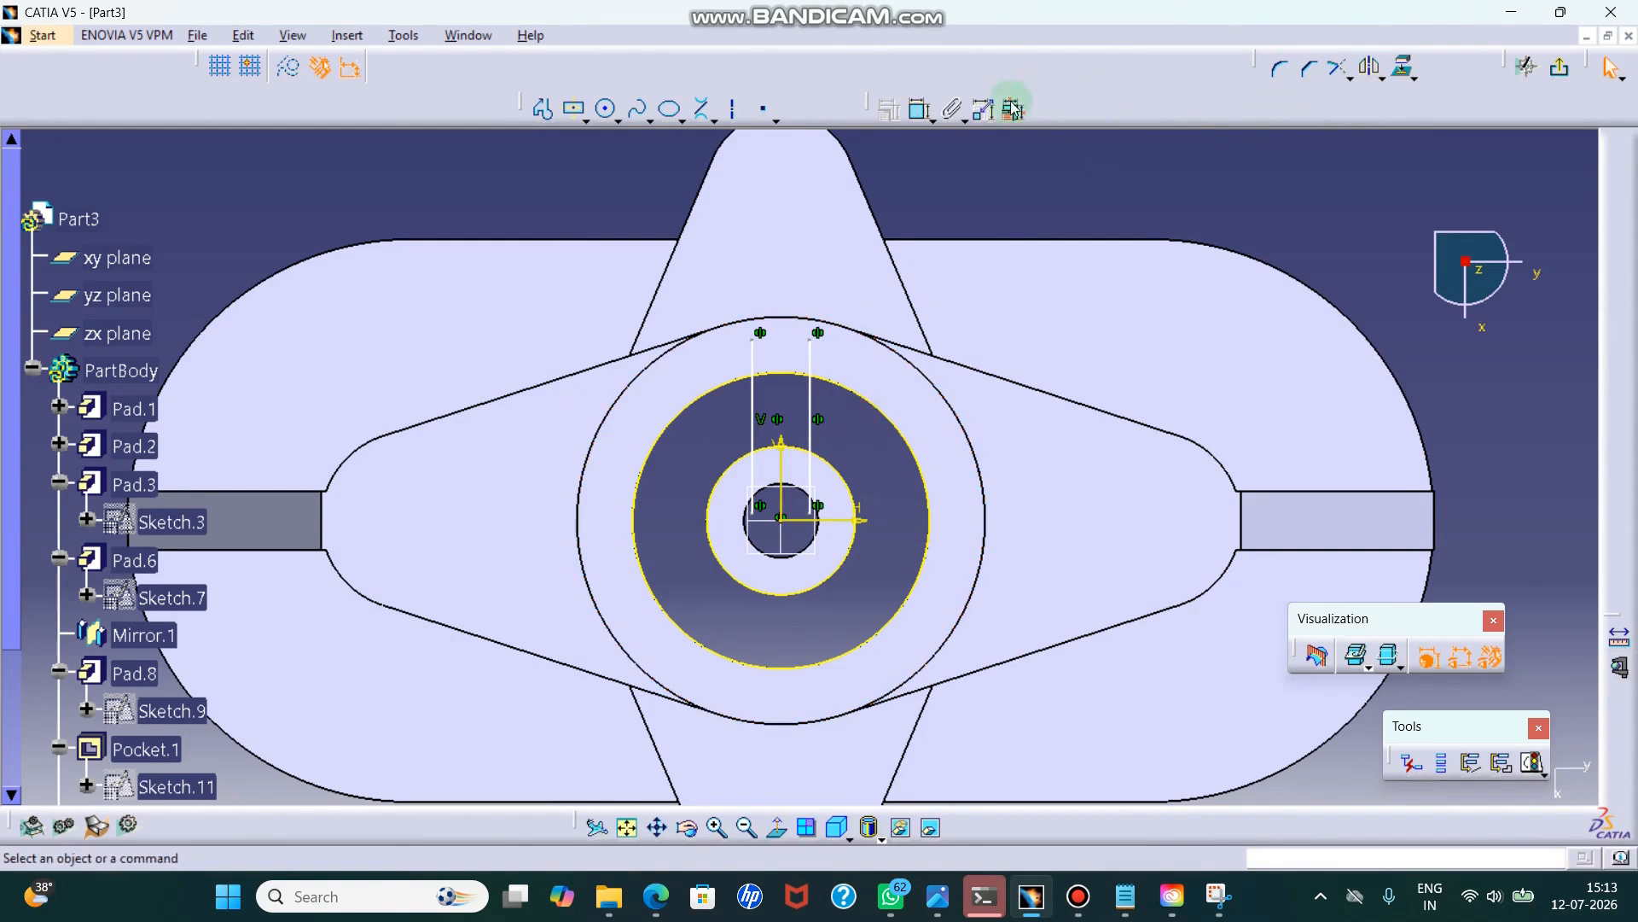
- Dimension the distance between the two vertical rib lines and set it to 5 mm
click(752, 350)
click(806, 352)
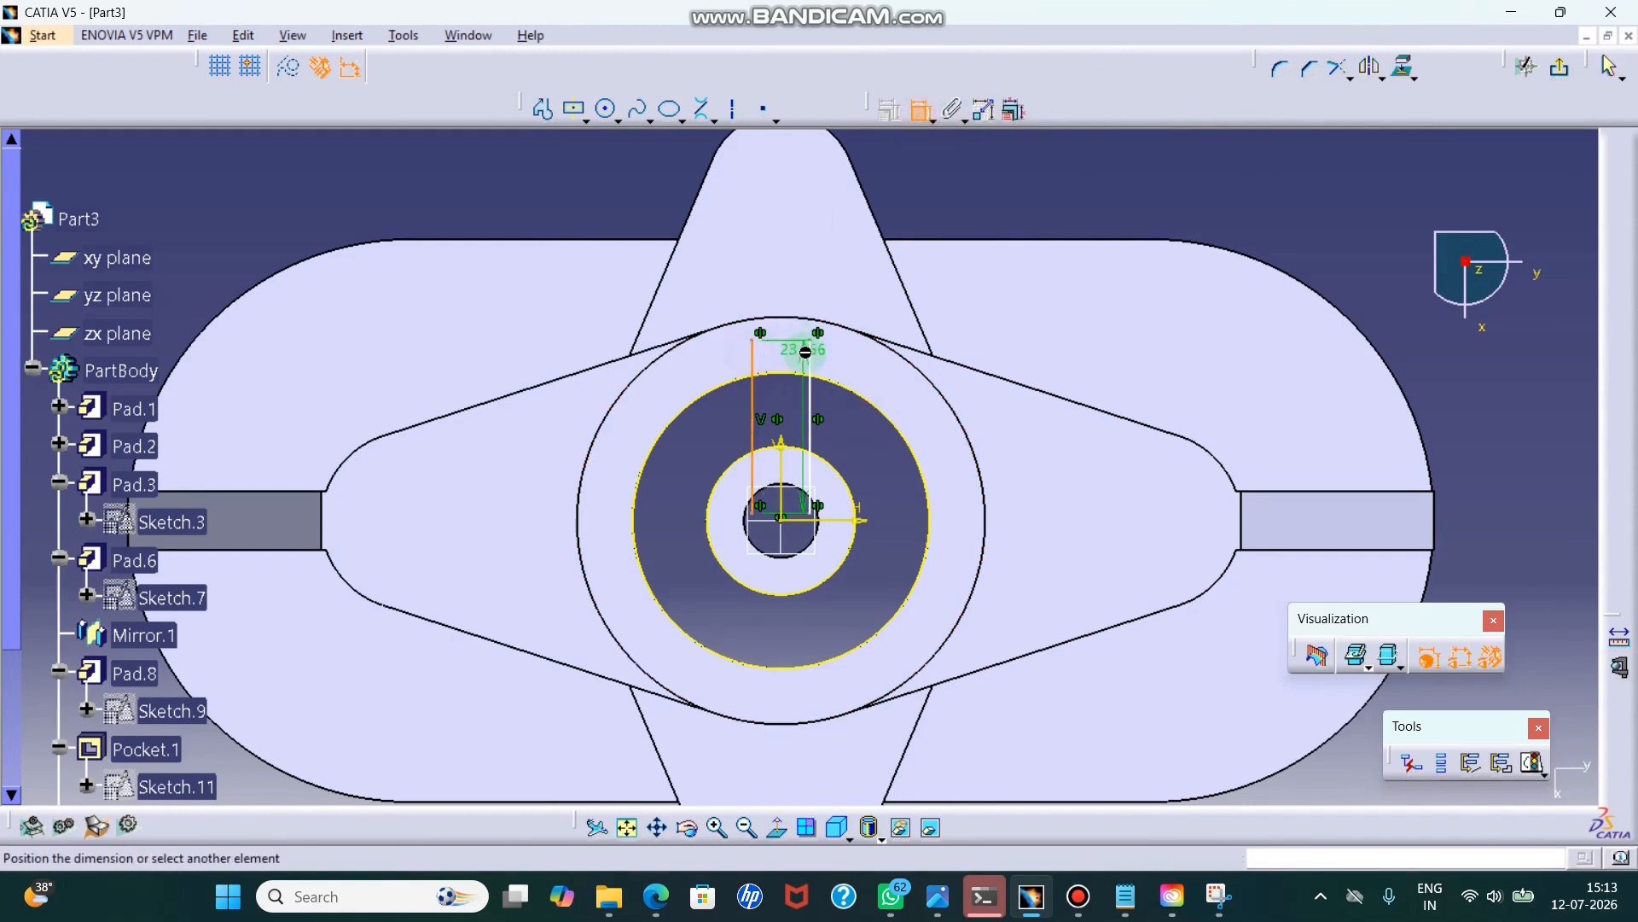
click(1016, 189)
double_click(1024, 188)
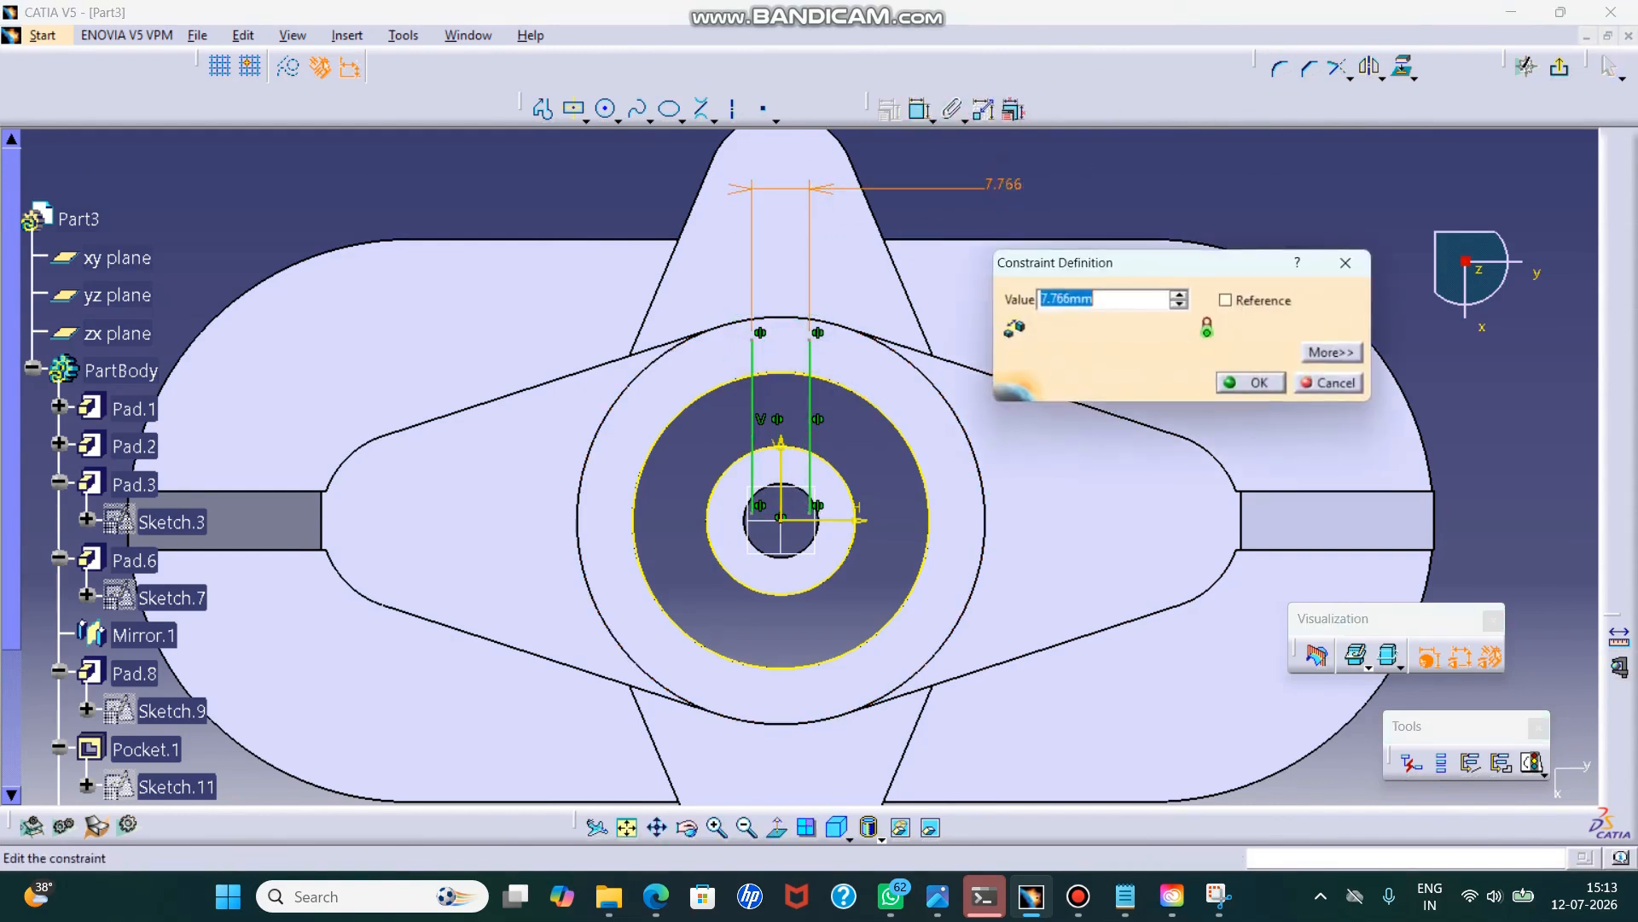
text(5)
key(Return)
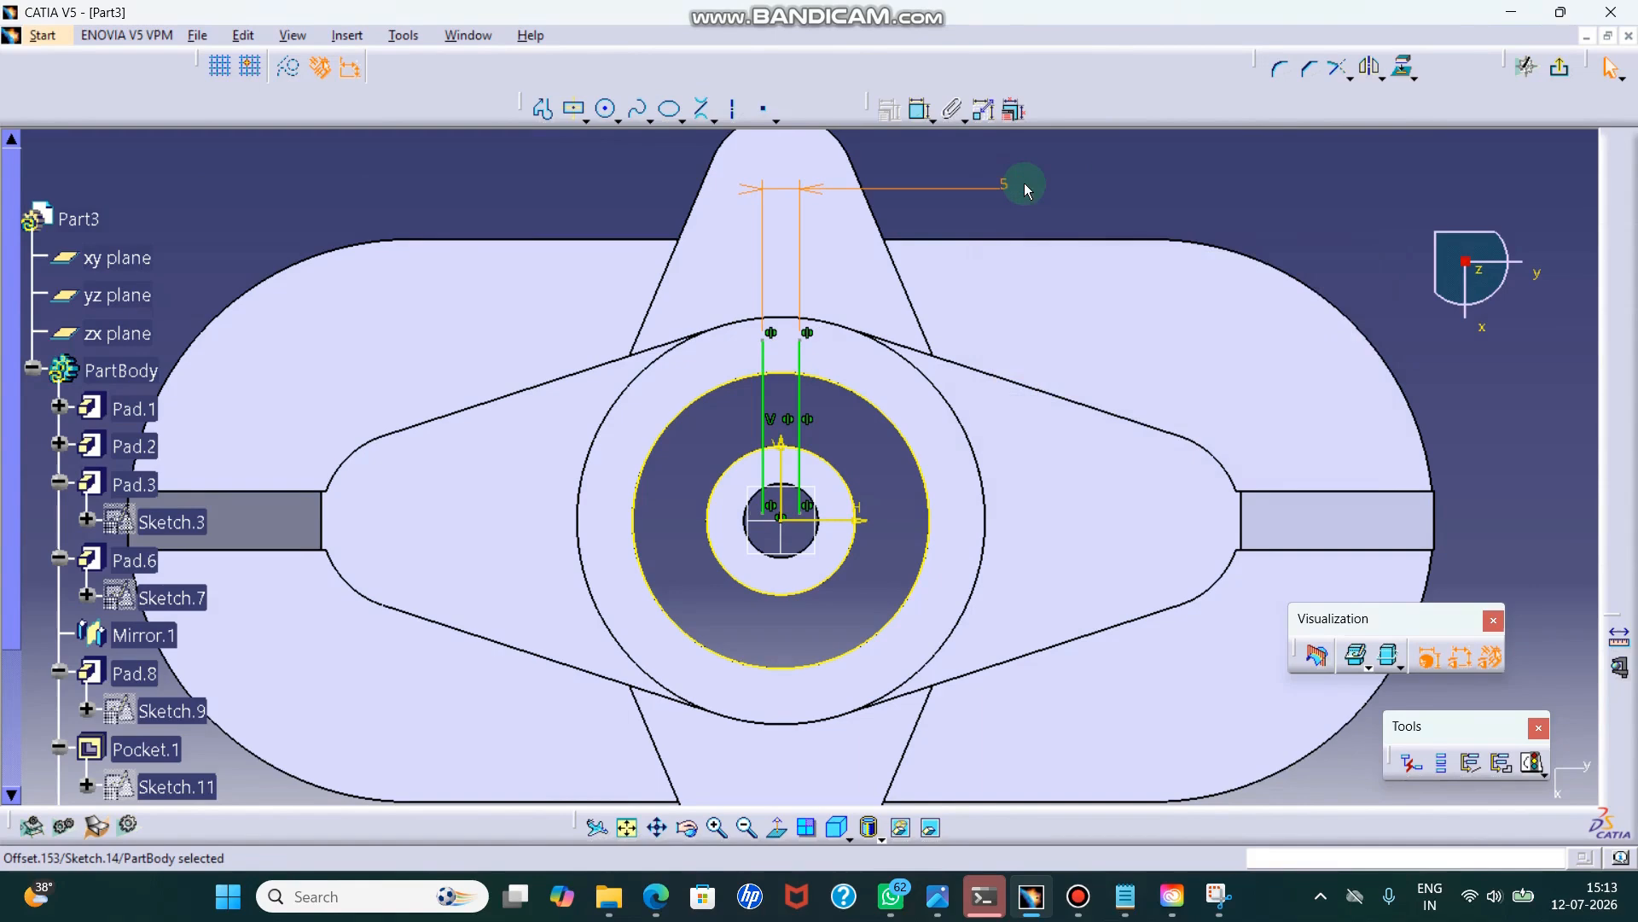
- Quick-trim the projected circles and line ends to a closed rib profile between hub and bore, and exit the sketch
click(1359, 83)
click(1372, 169)
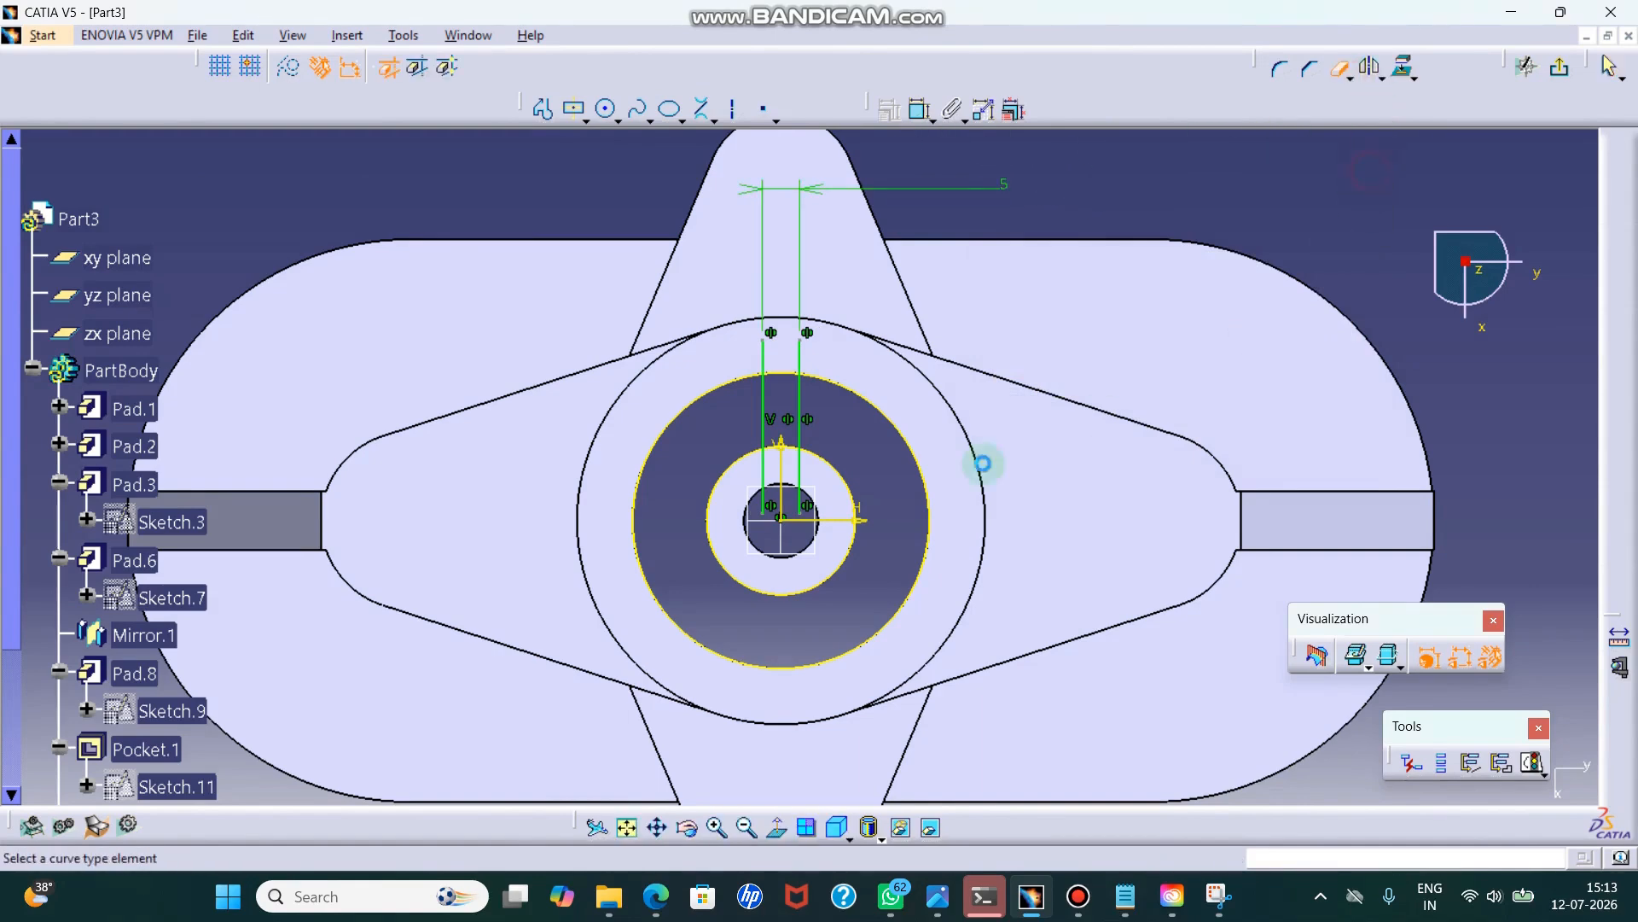
click(843, 494)
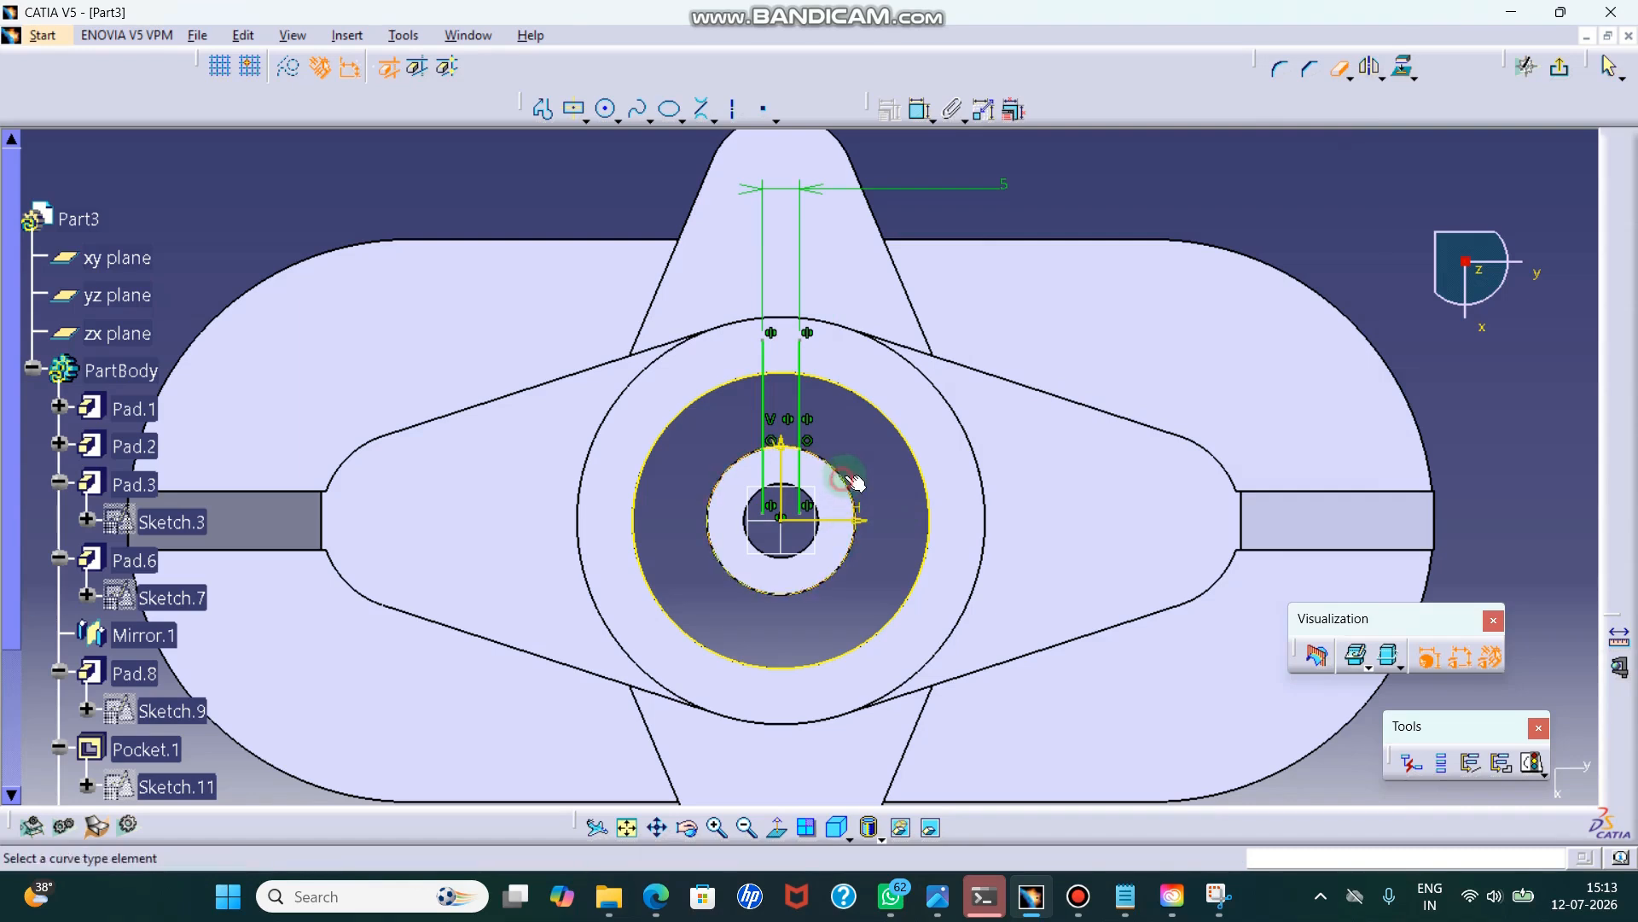
click(773, 467)
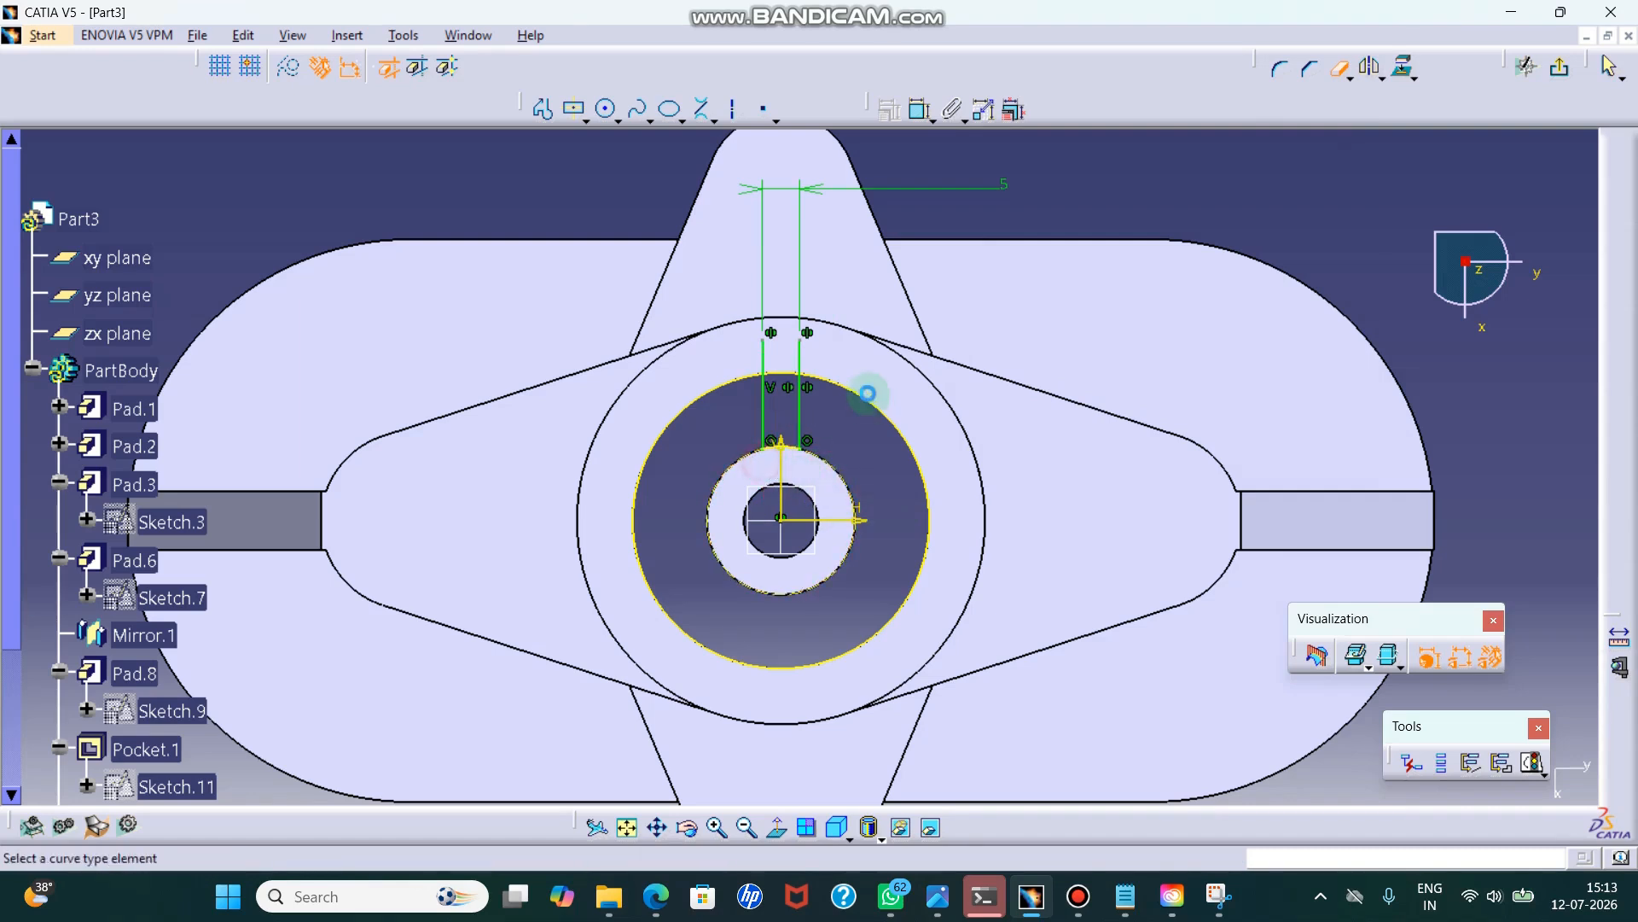
click(796, 351)
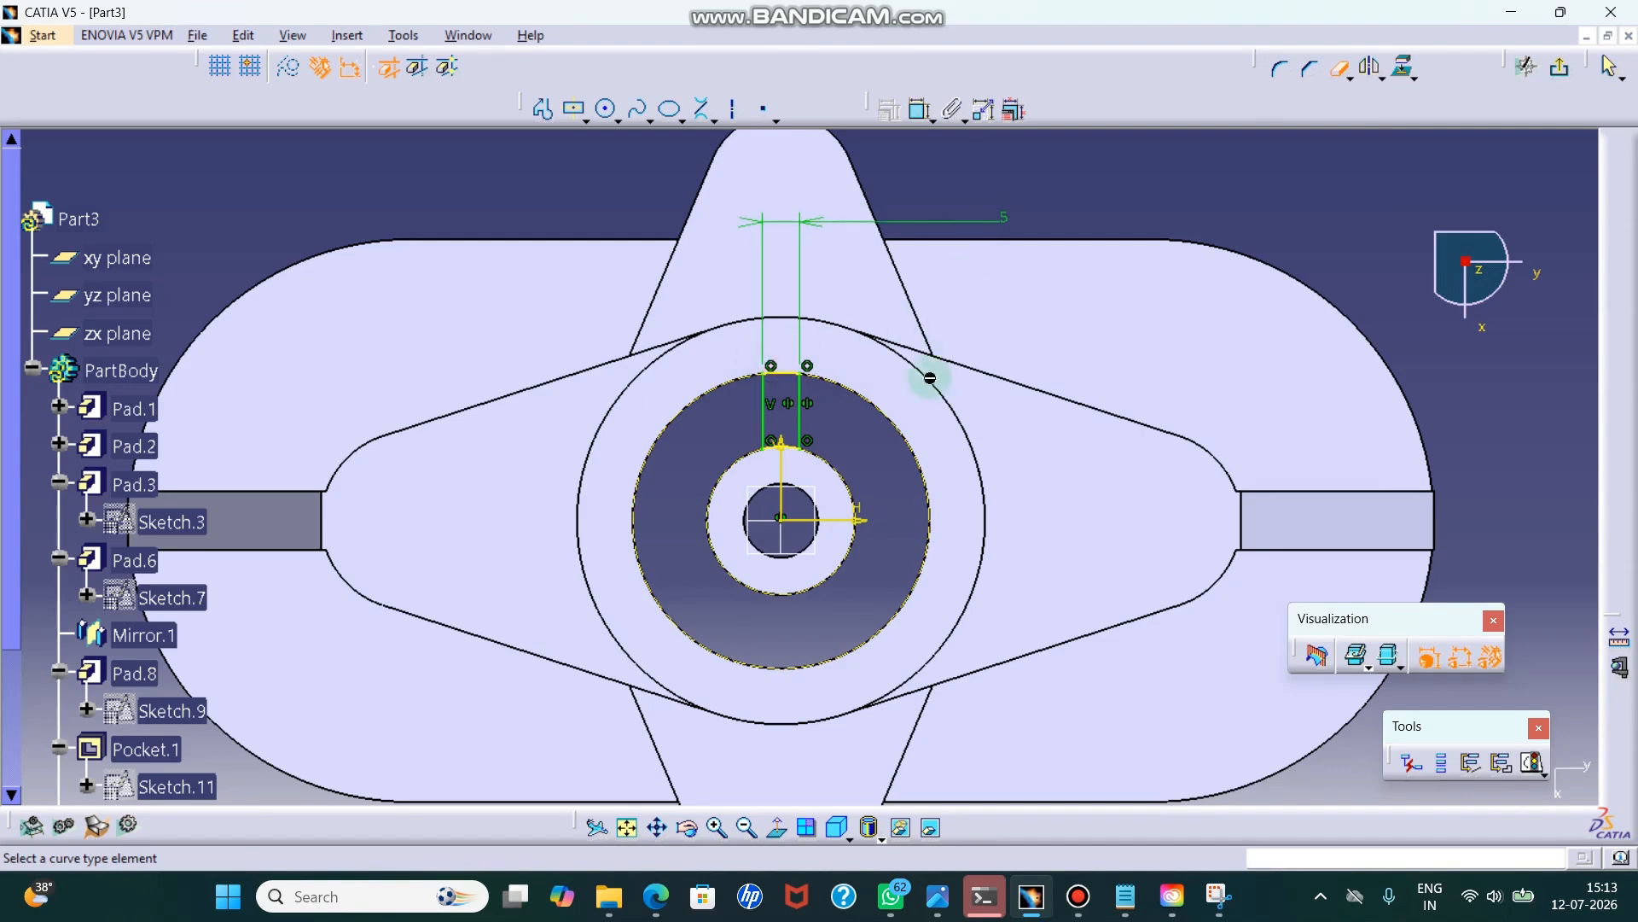
mouse_move(925, 370)
middle_down()
mouse_move(921, 263)
mouse_move(696, 246)
middle_up()
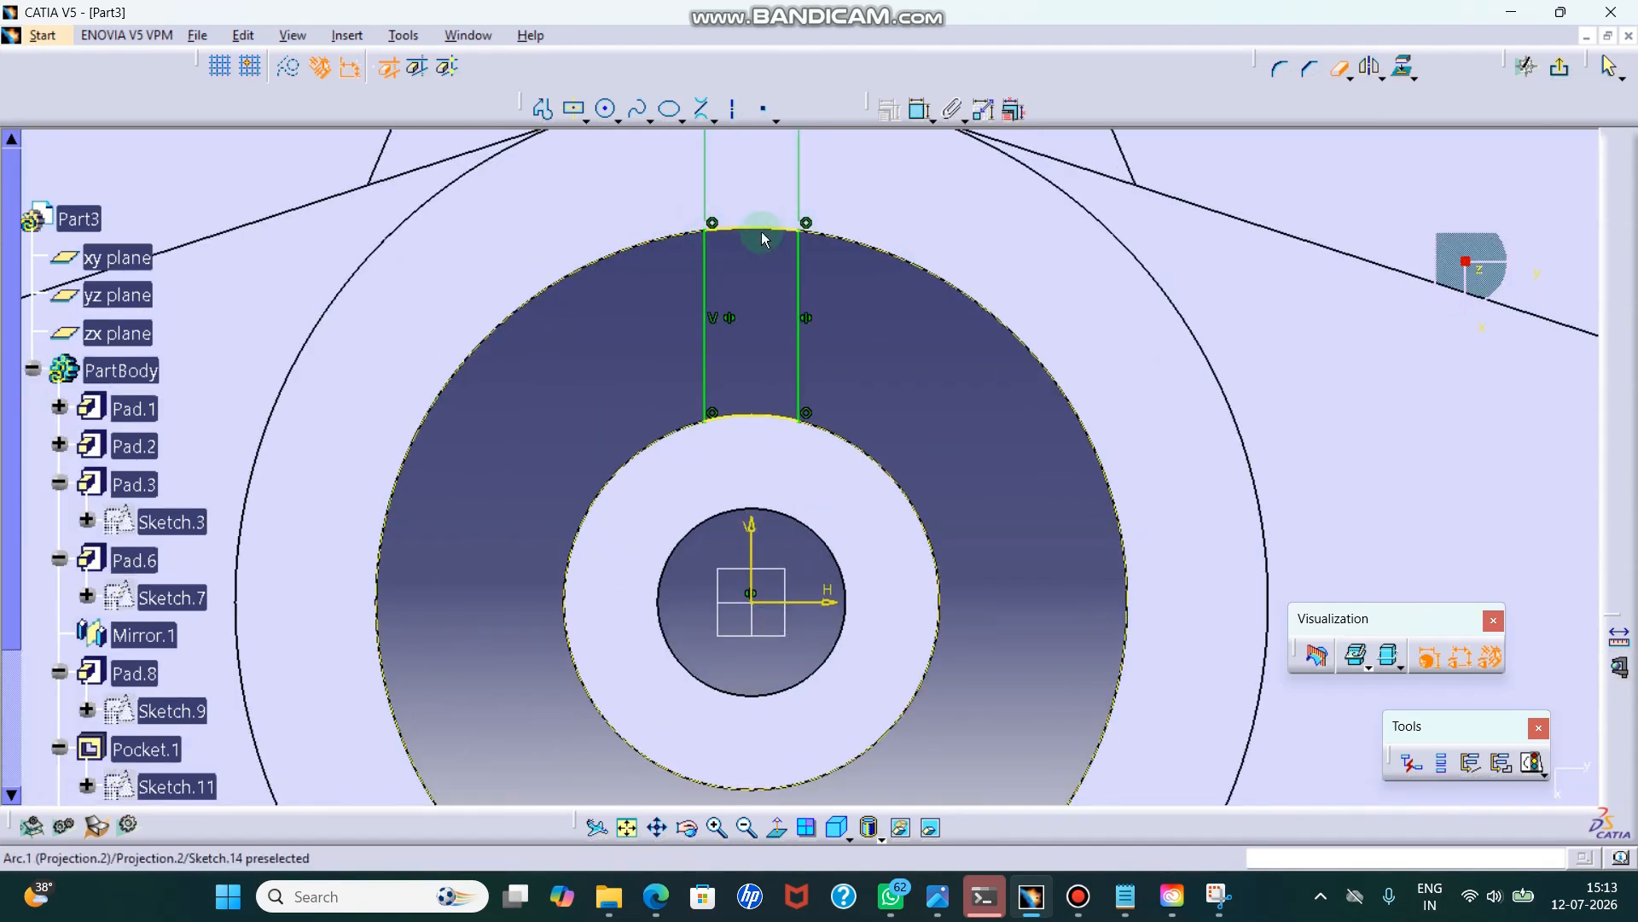
click(736, 236)
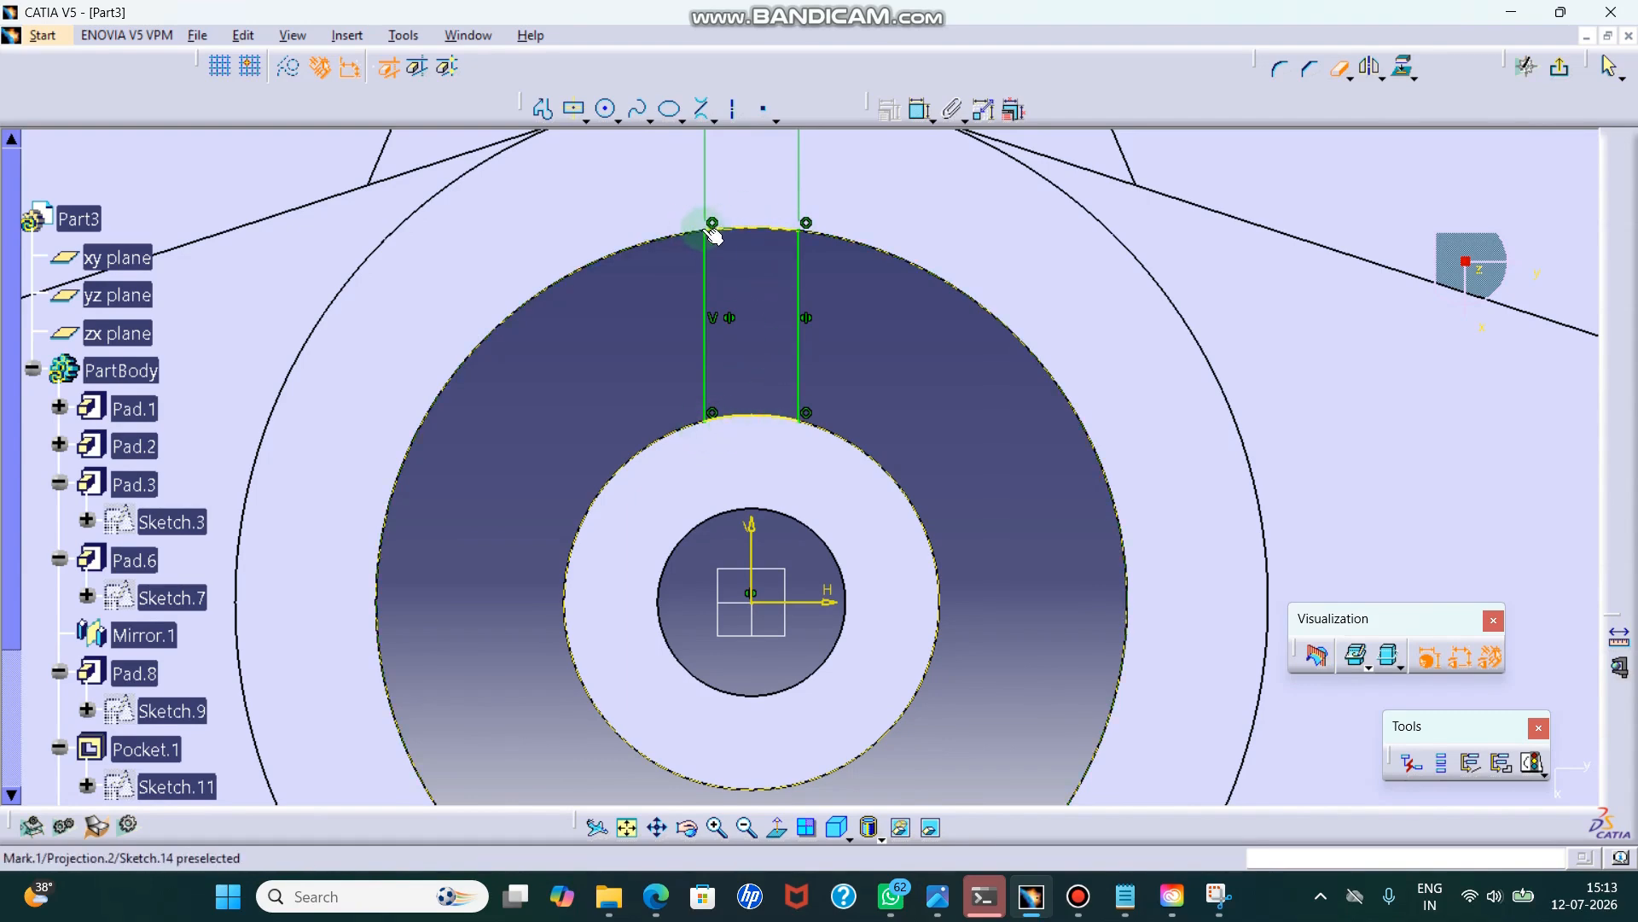
click(1560, 66)
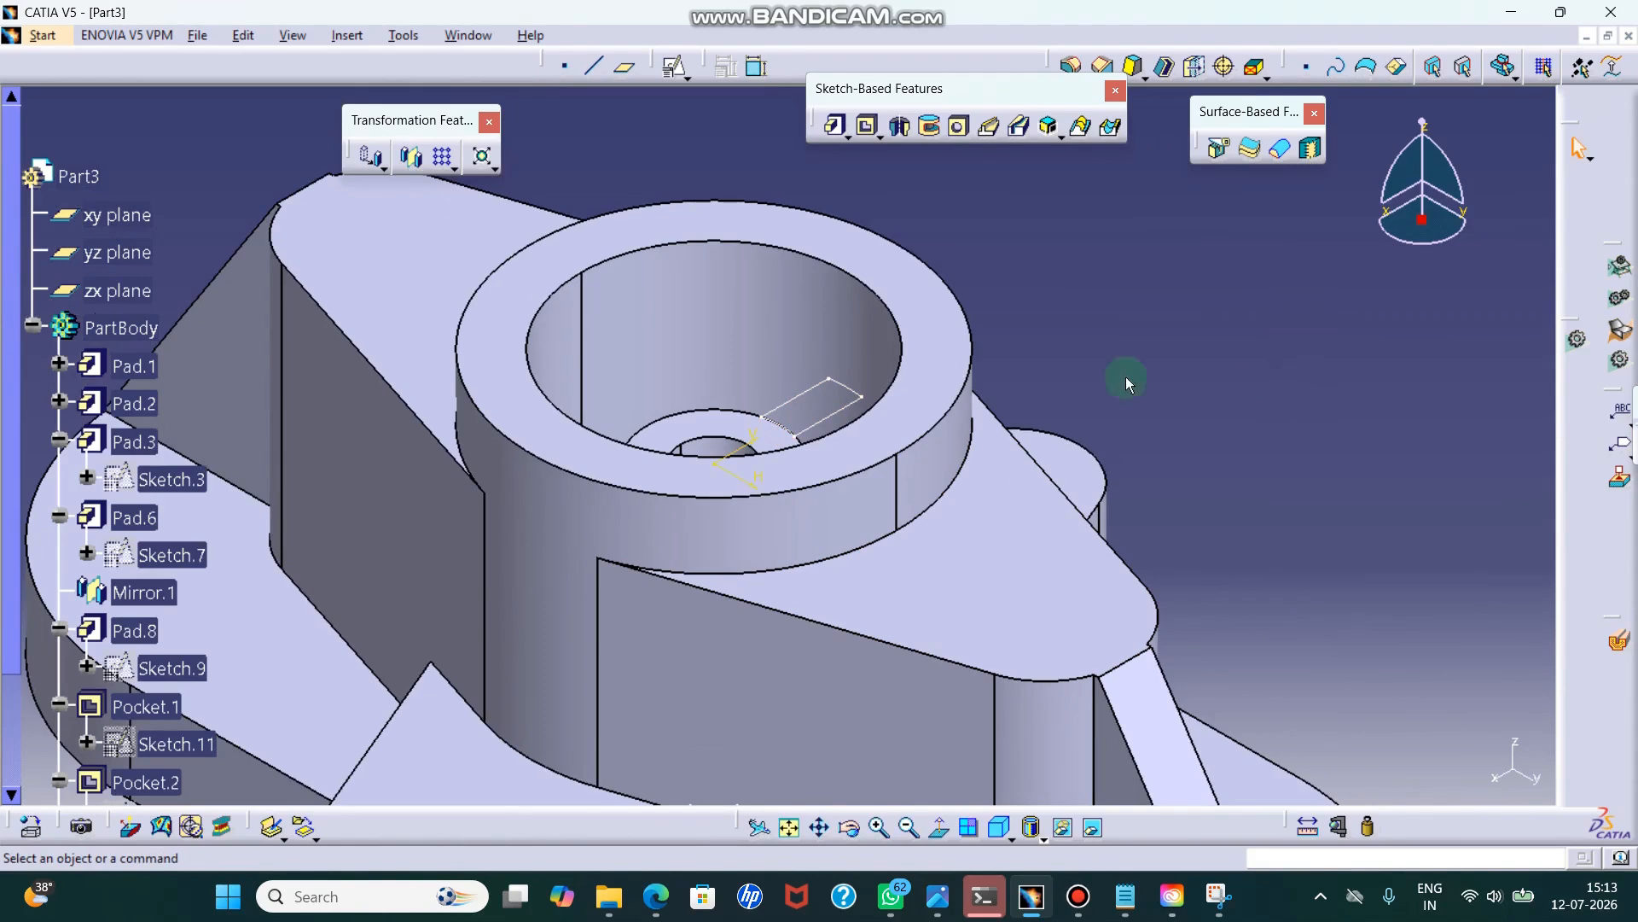
- Pad the rib profile downward with a first limit of 20 mm and a second limit of -5 mm
mouse_move(1126, 384)
ctrl+middle_down()
mouse_move(1053, 241)
mouse_move(871, 410)
ctrl+middle_up()
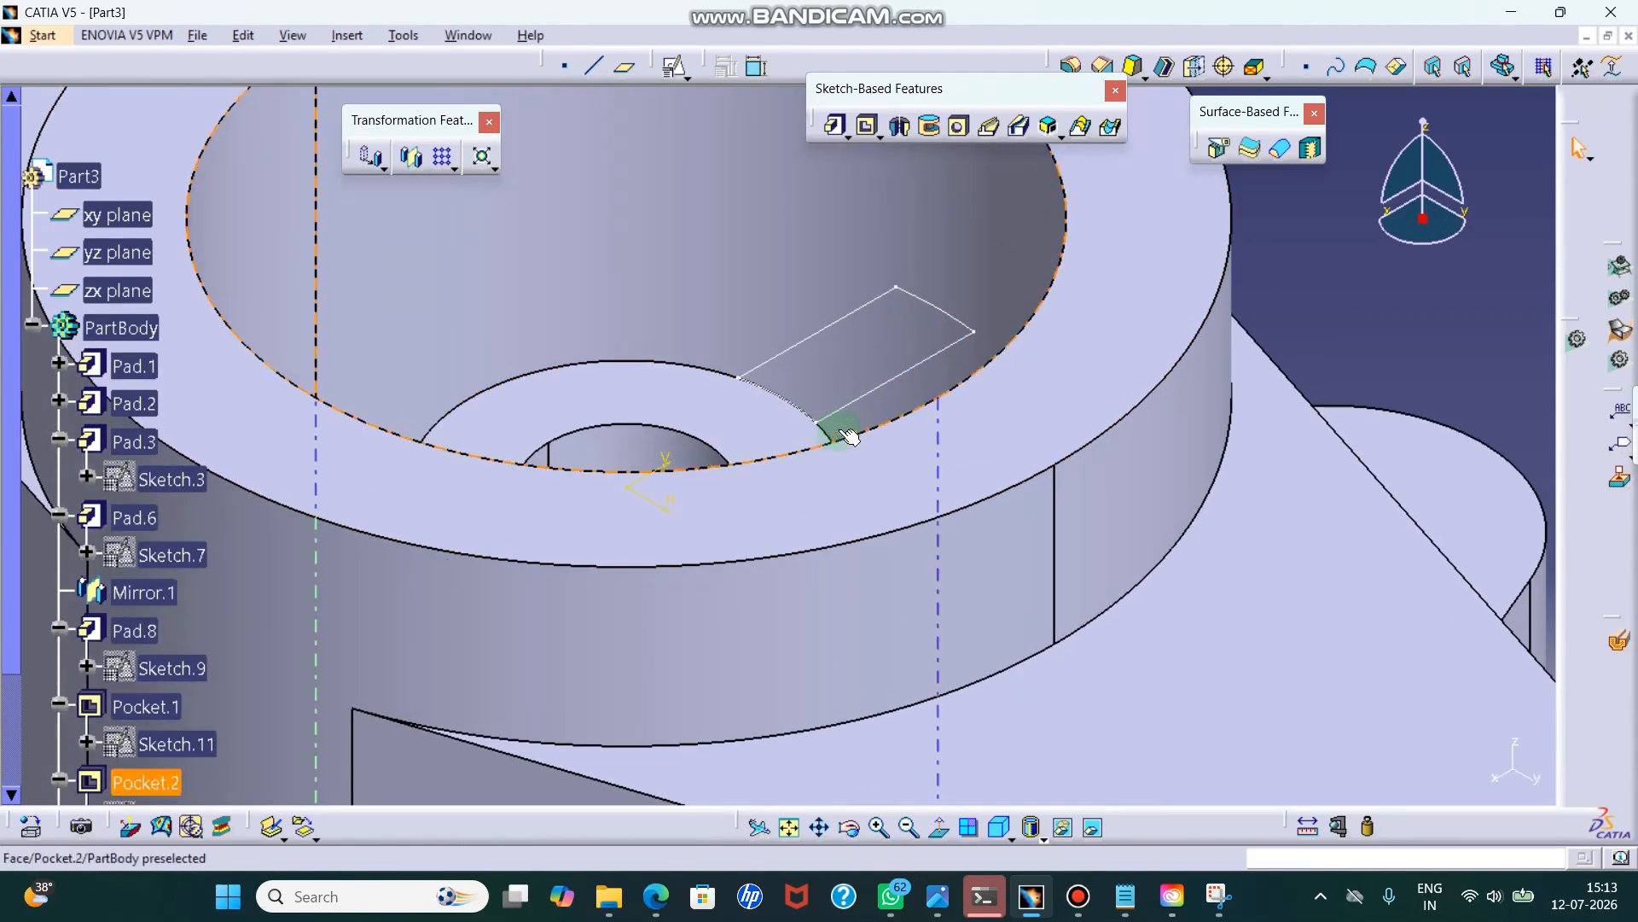
click(835, 125)
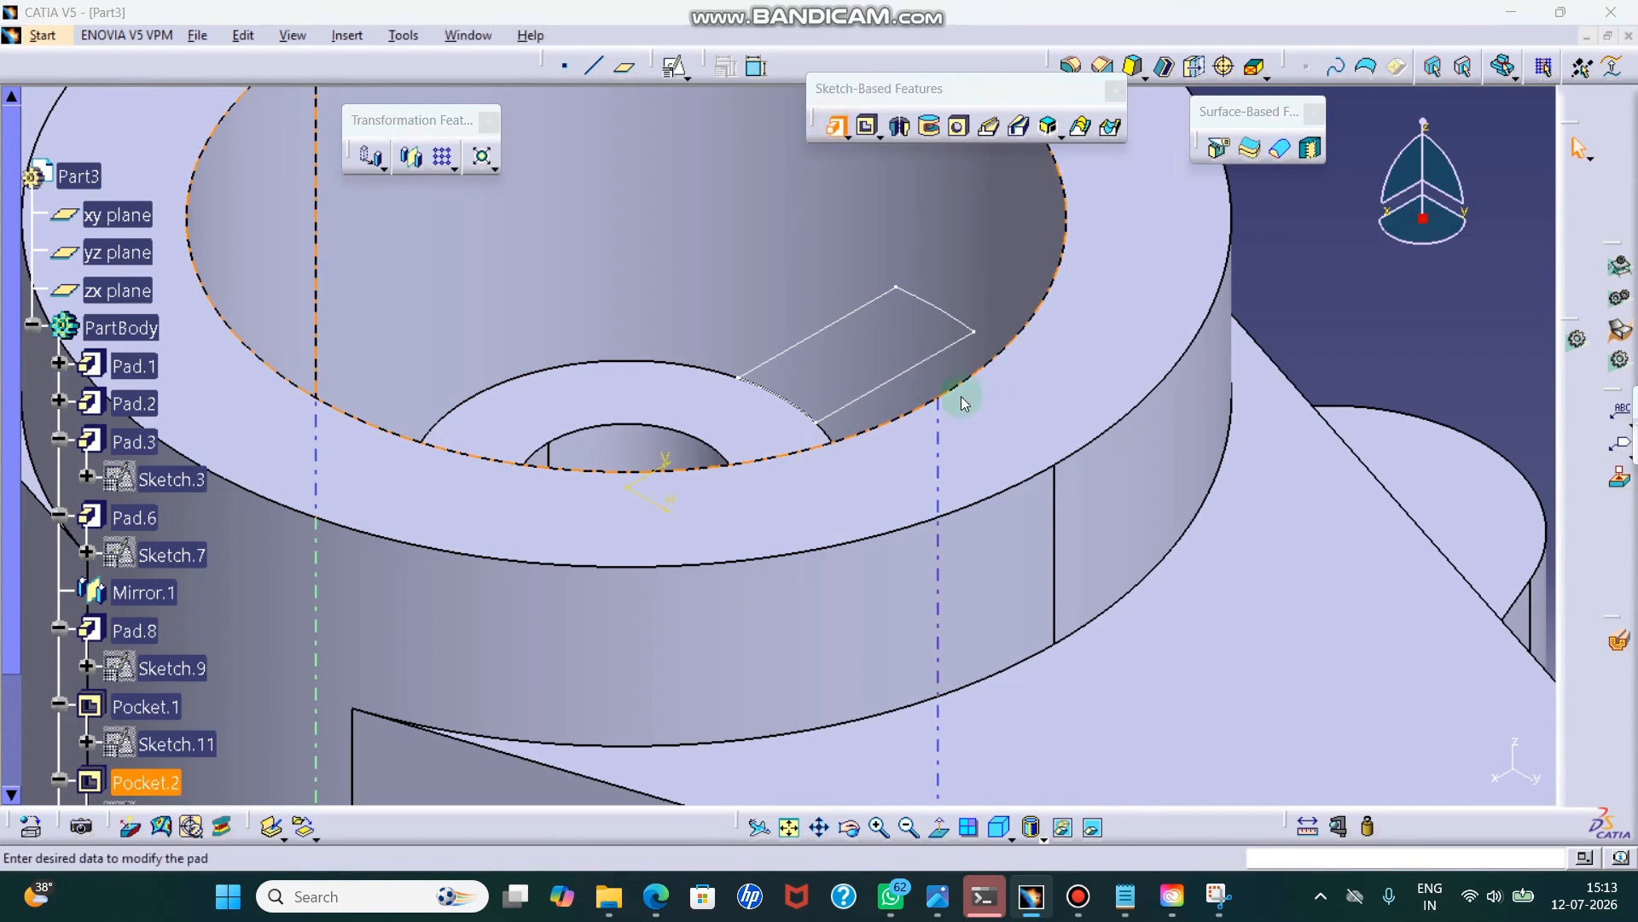
click(932, 355)
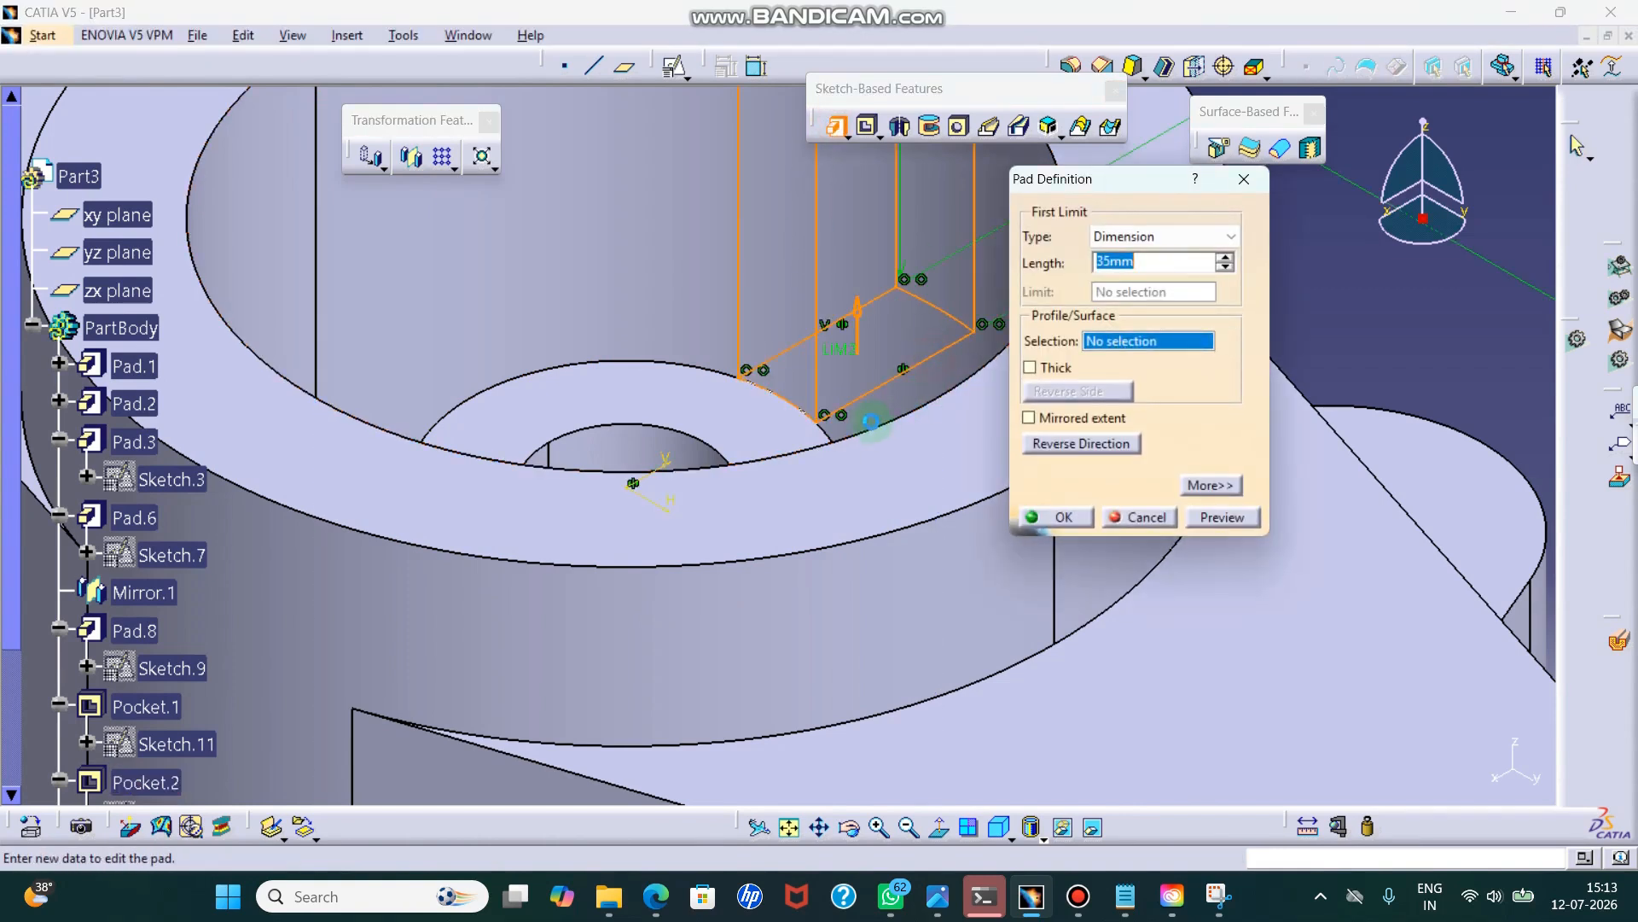
click(1120, 444)
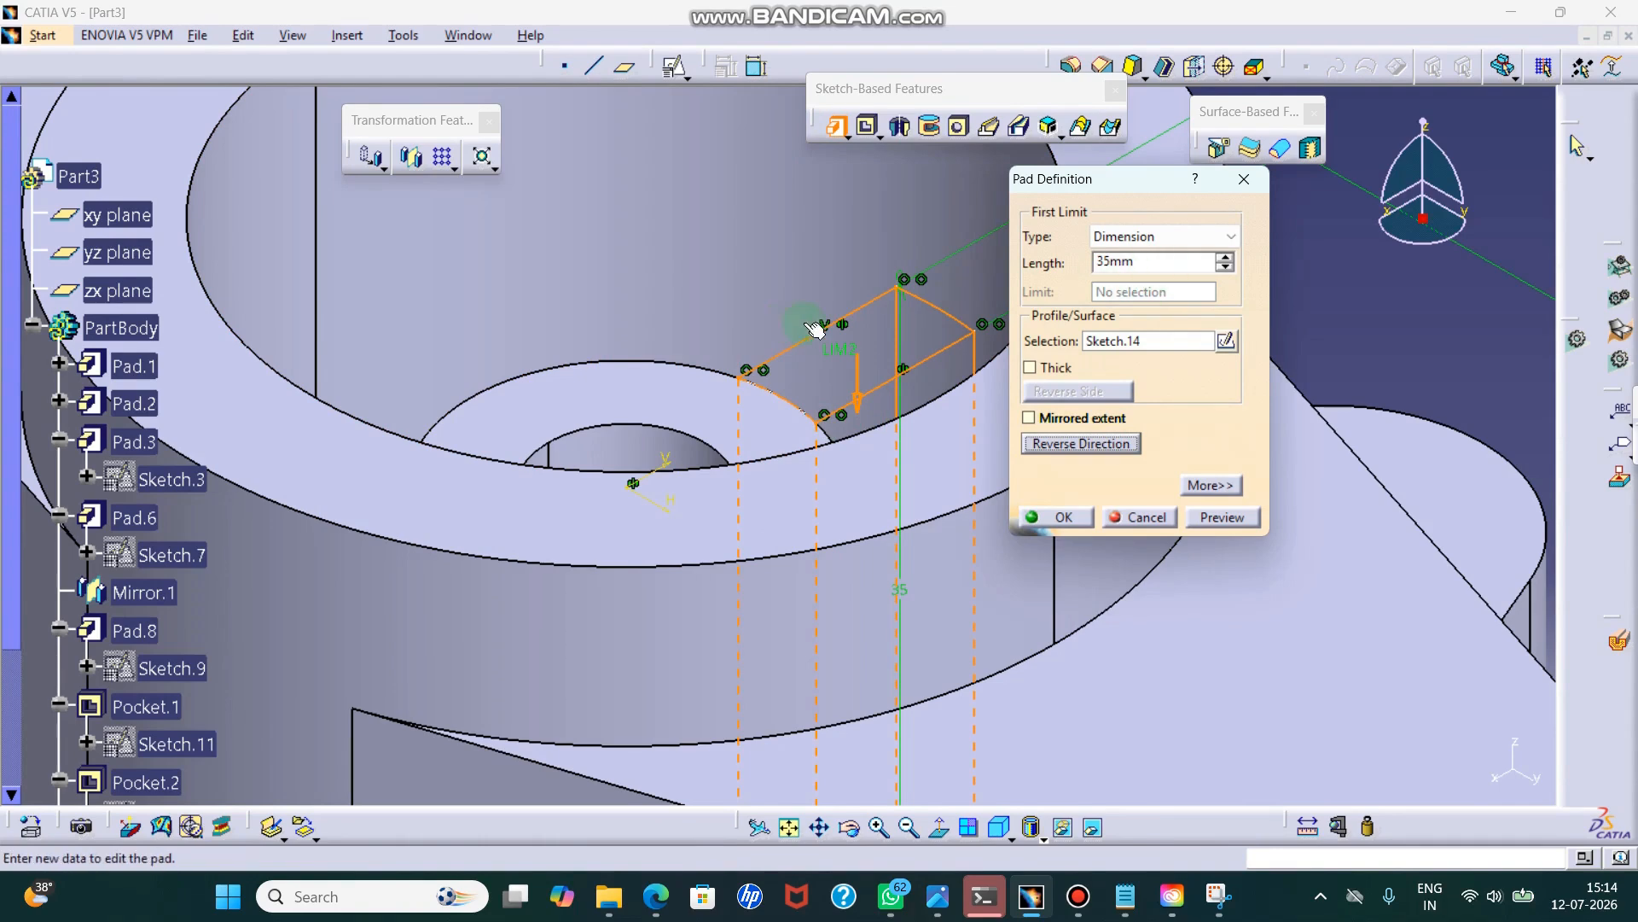
middle_drag(815, 330, 802, 392)
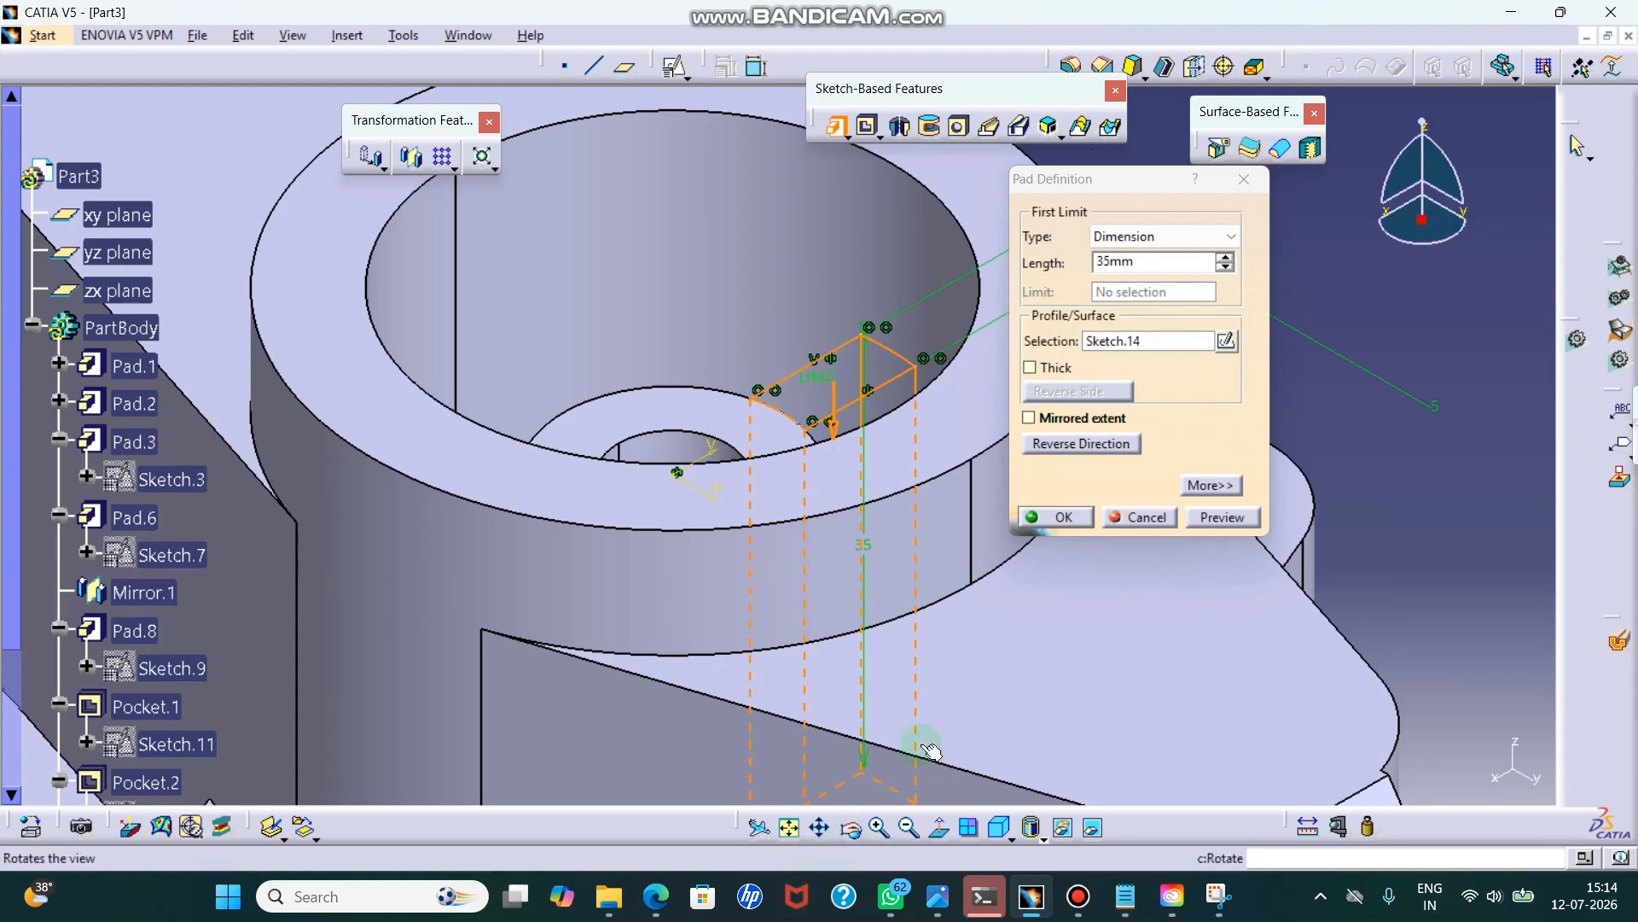
click(1027, 263)
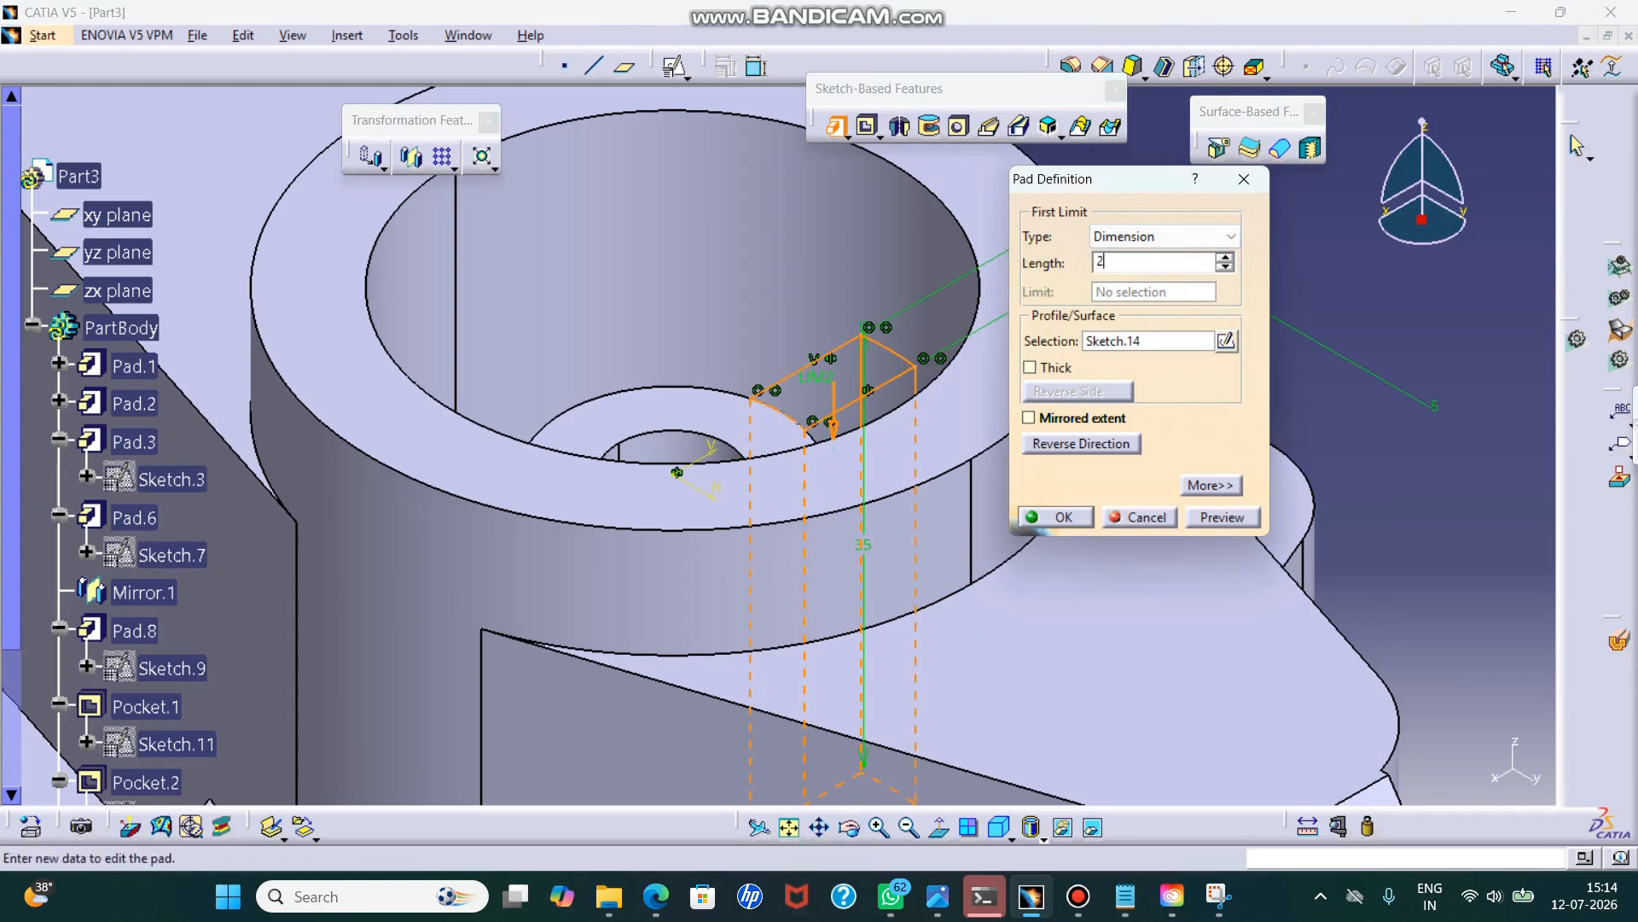
click(1210, 485)
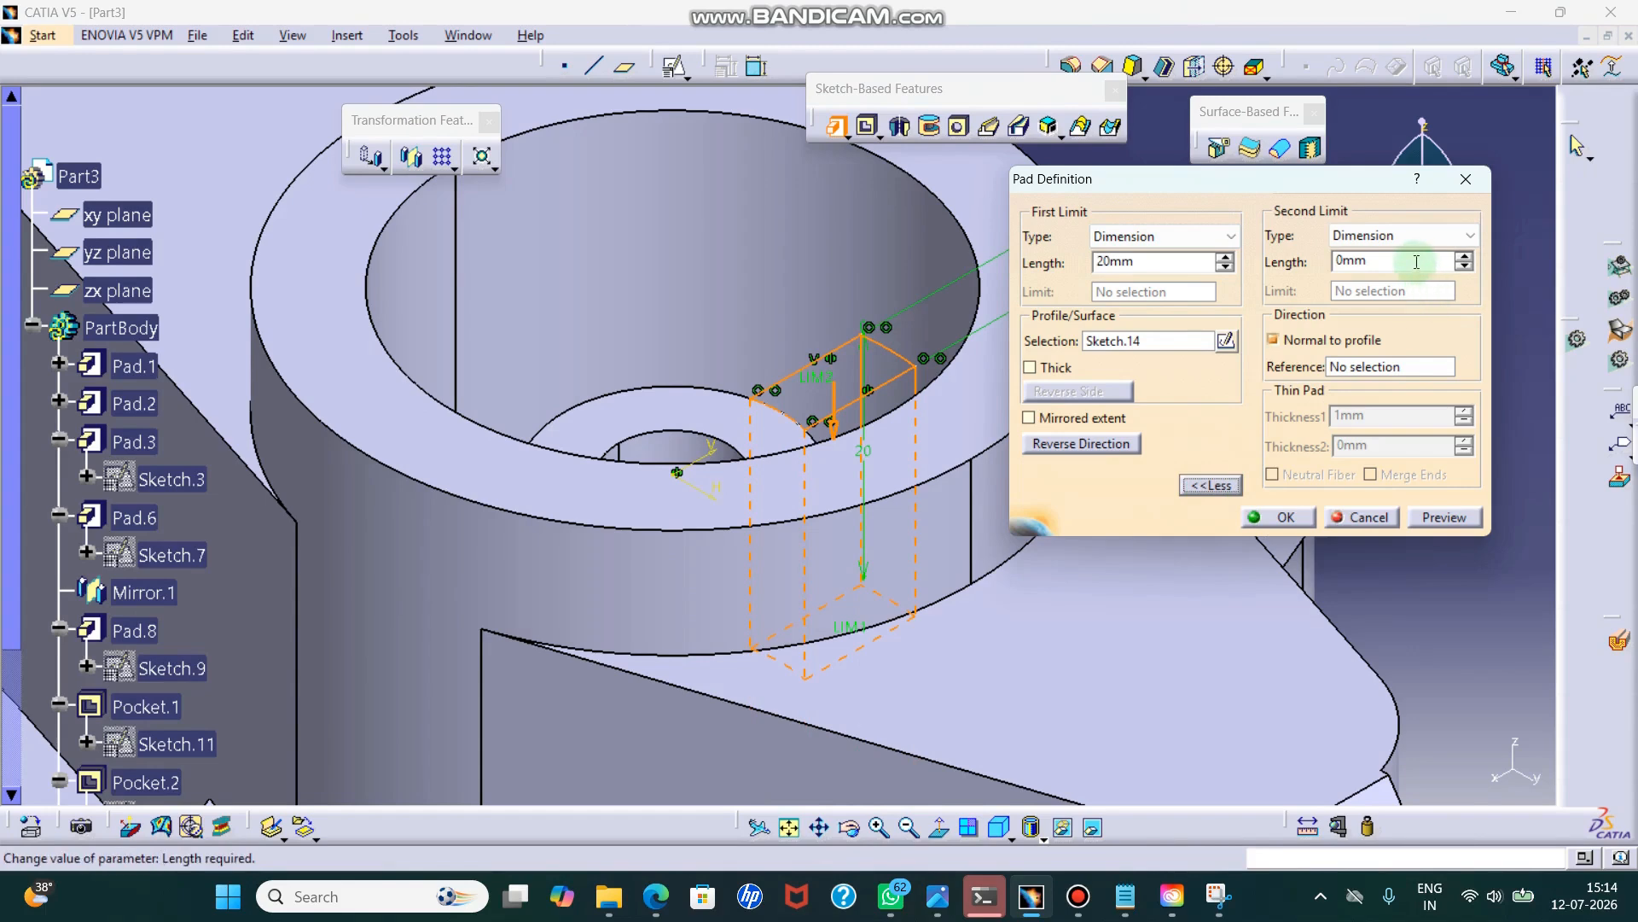
click(1445, 517)
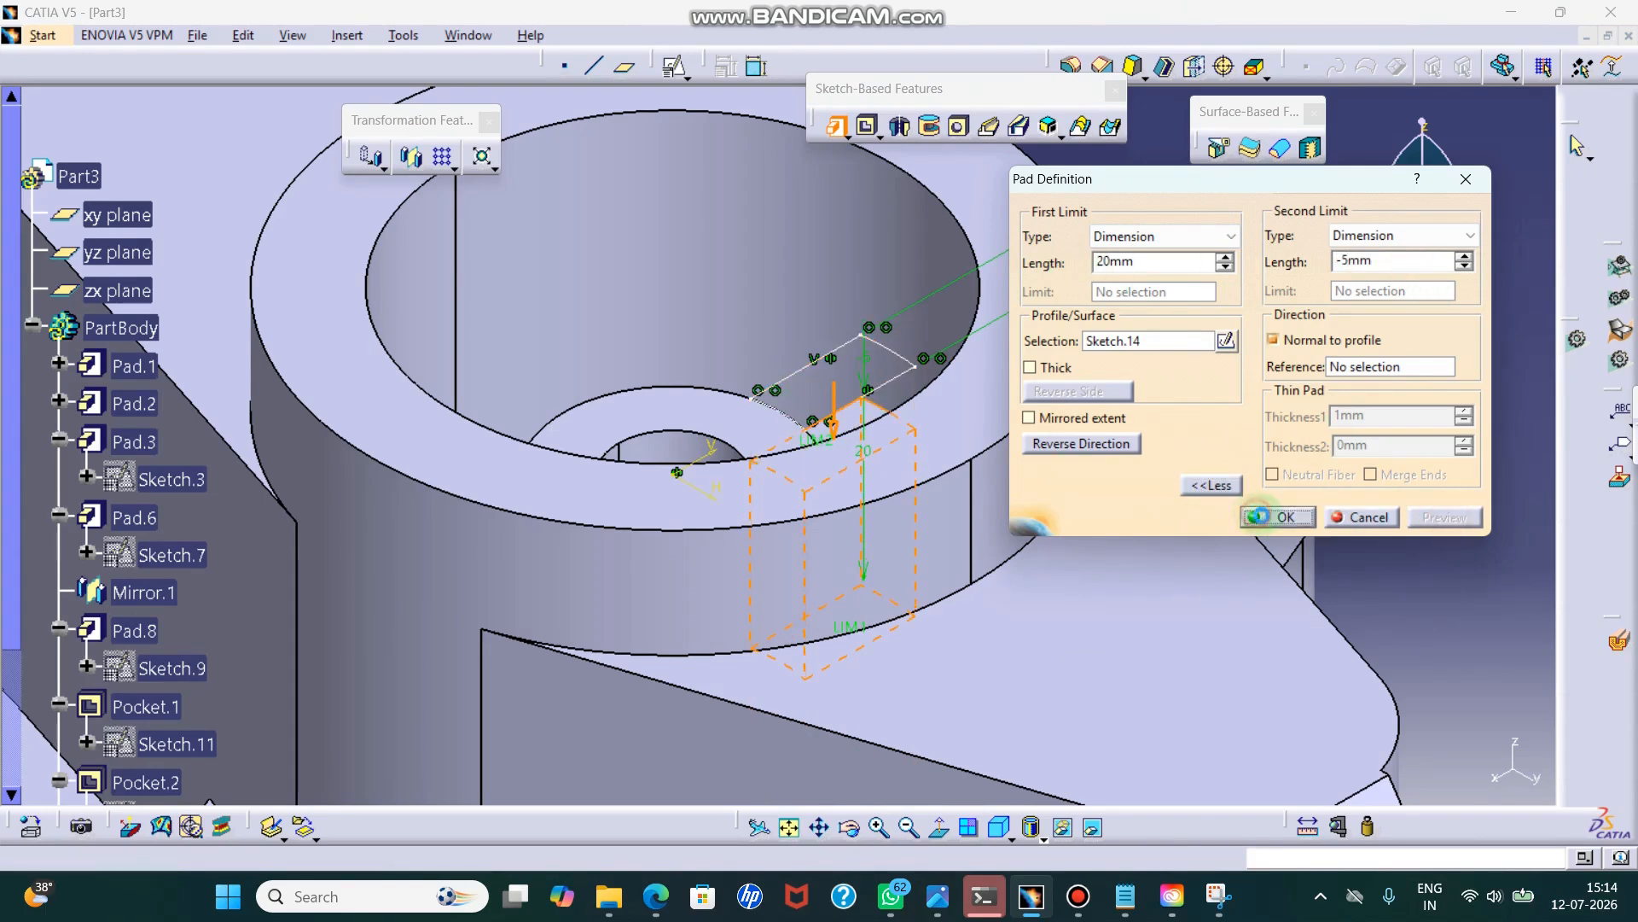
click(1258, 515)
- Circular-pattern the rib pad as a complete crown of 4 instances around the hub's bore face
middle_drag(1025, 597, 851, 828)
drag(881, 705, 699, 574)
middle_drag(699, 574, 977, 550)
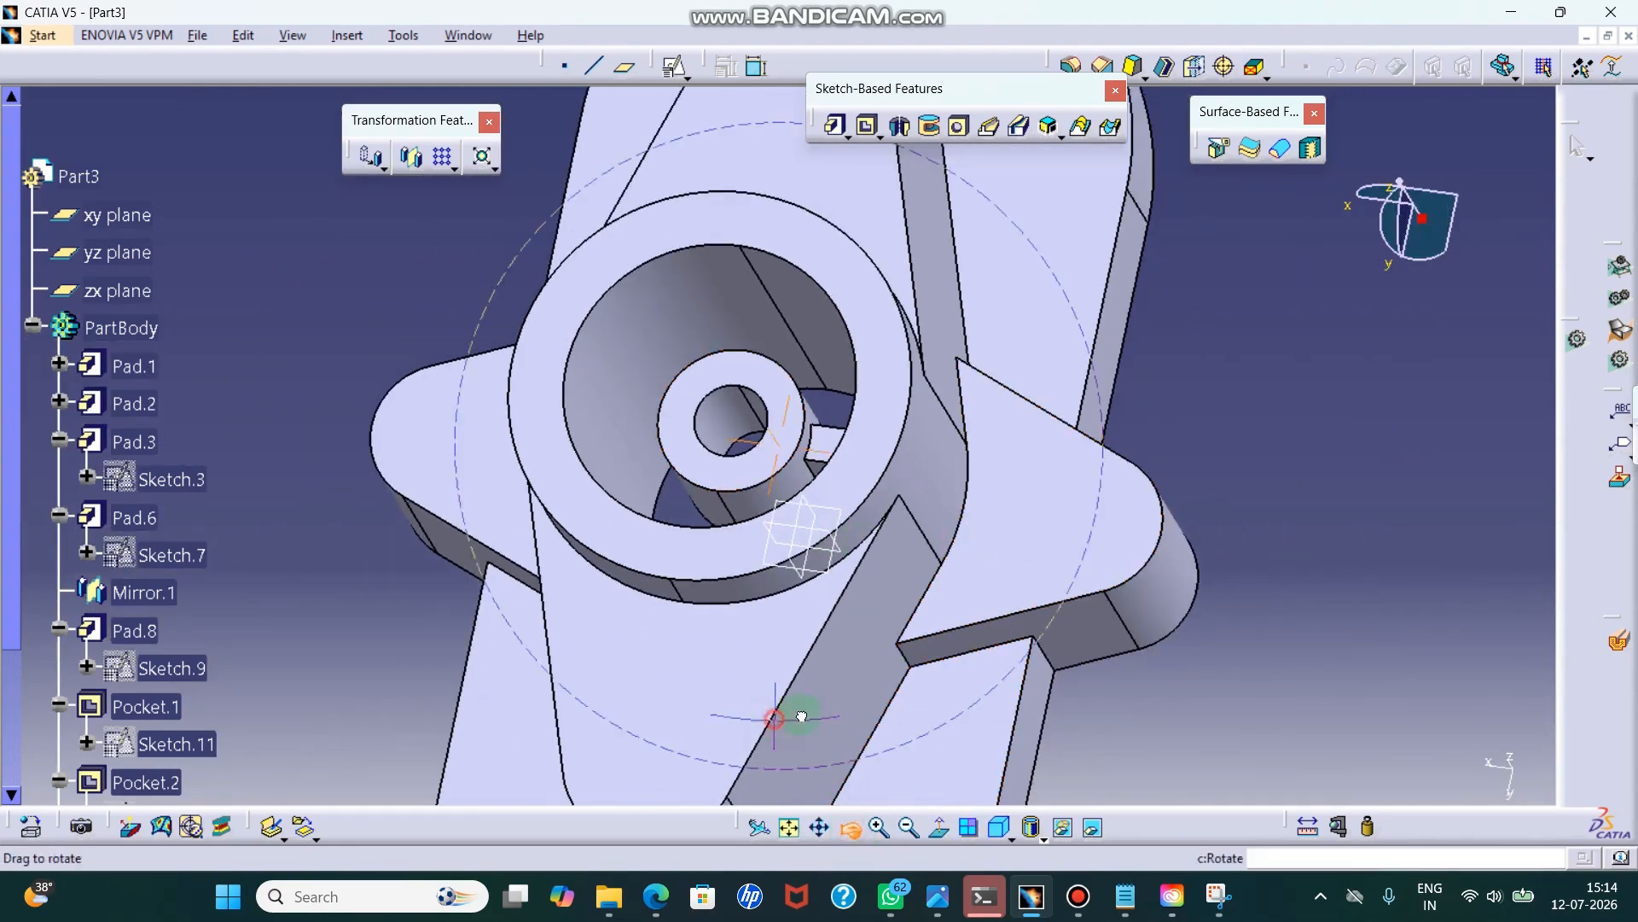
middle_drag(797, 714, 1414, 475)
scroll(136, 597, down, 3)
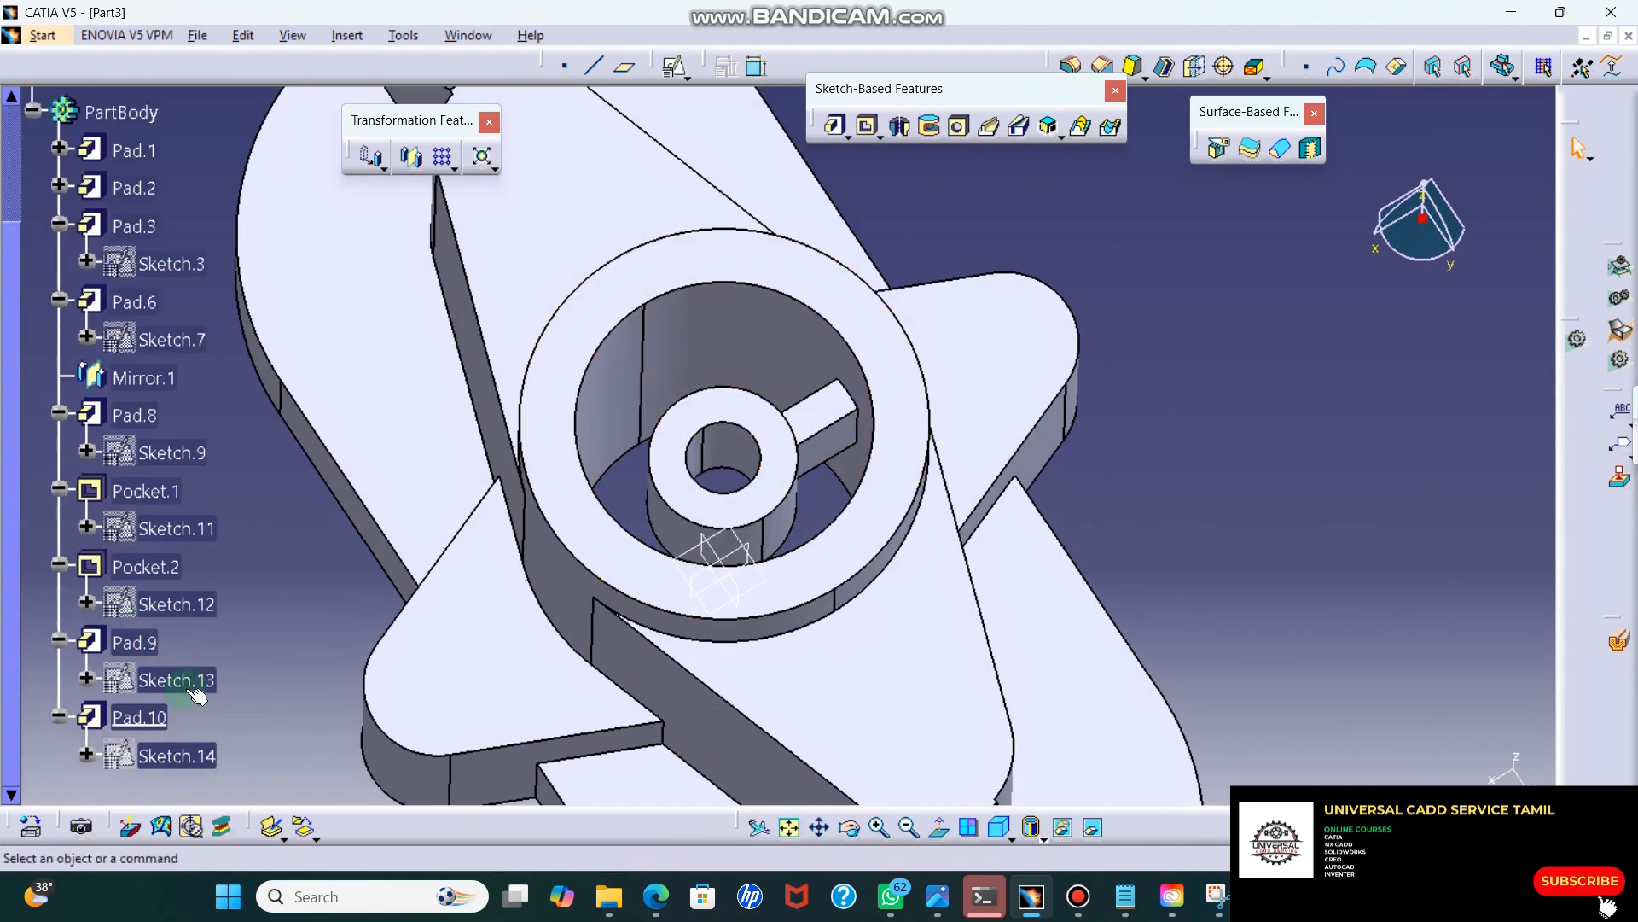
click(136, 573)
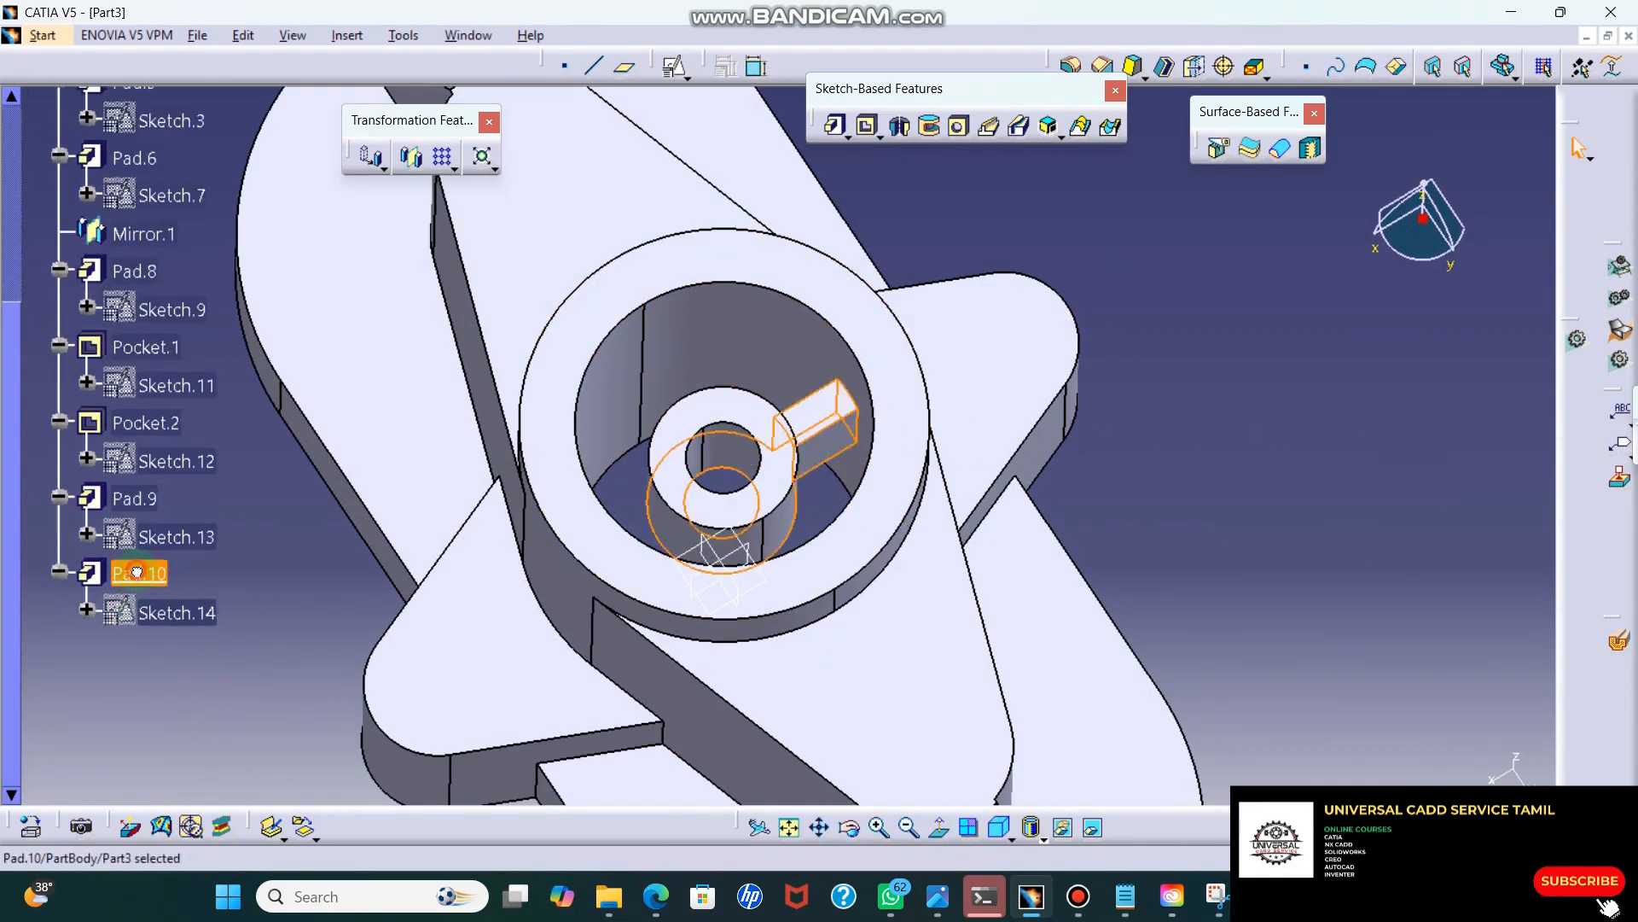
click(453, 167)
click(478, 242)
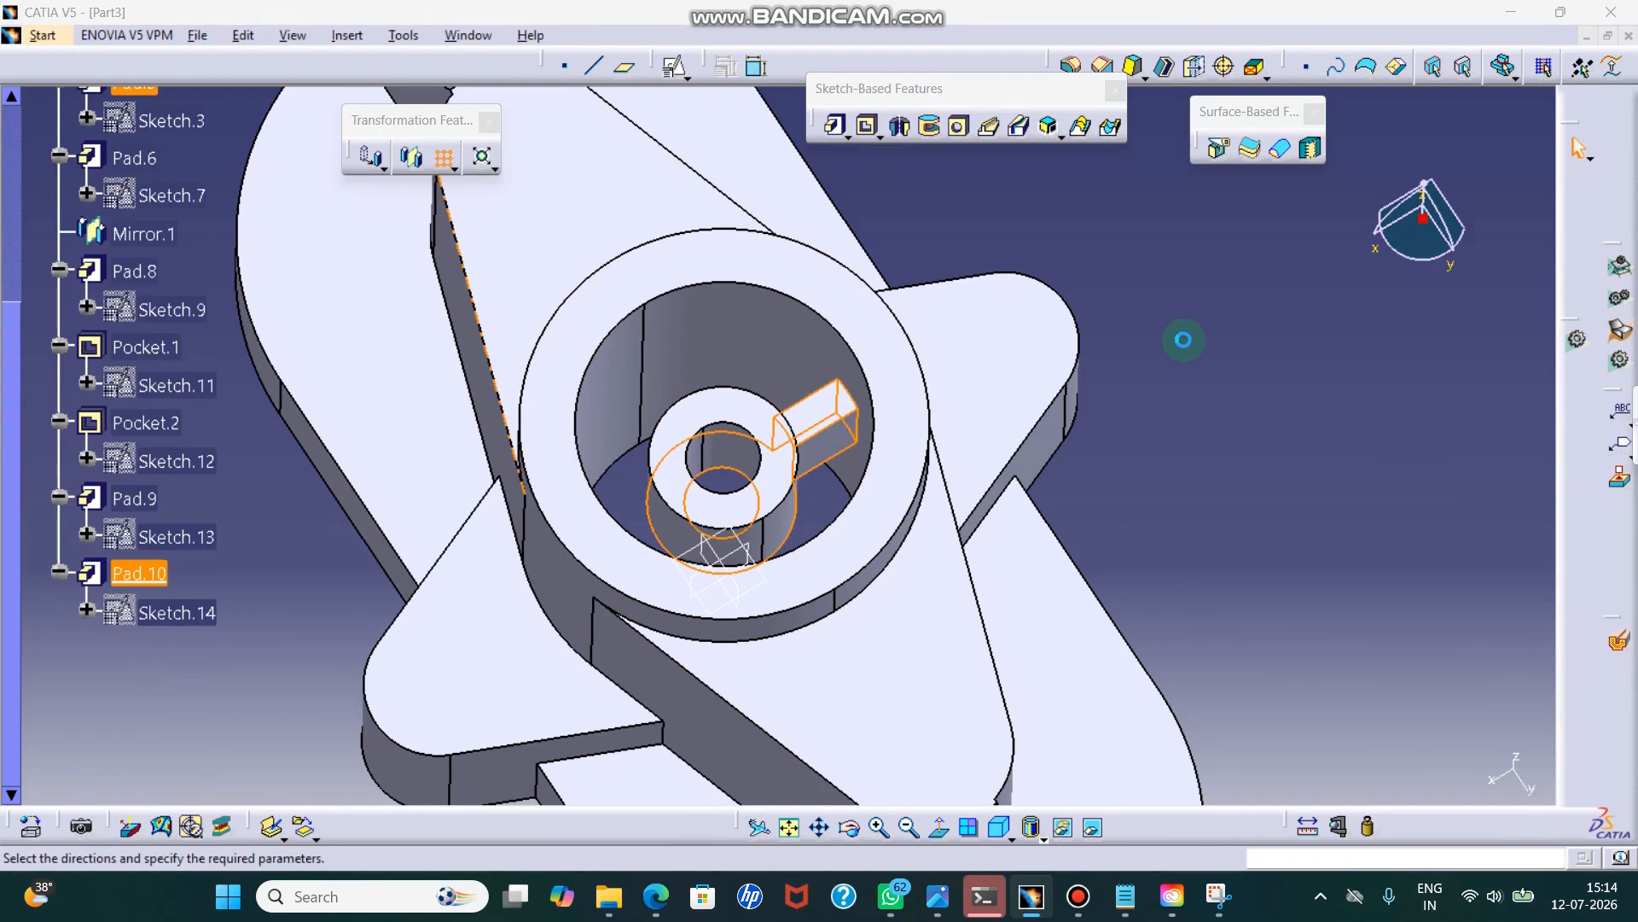
click(1226, 258)
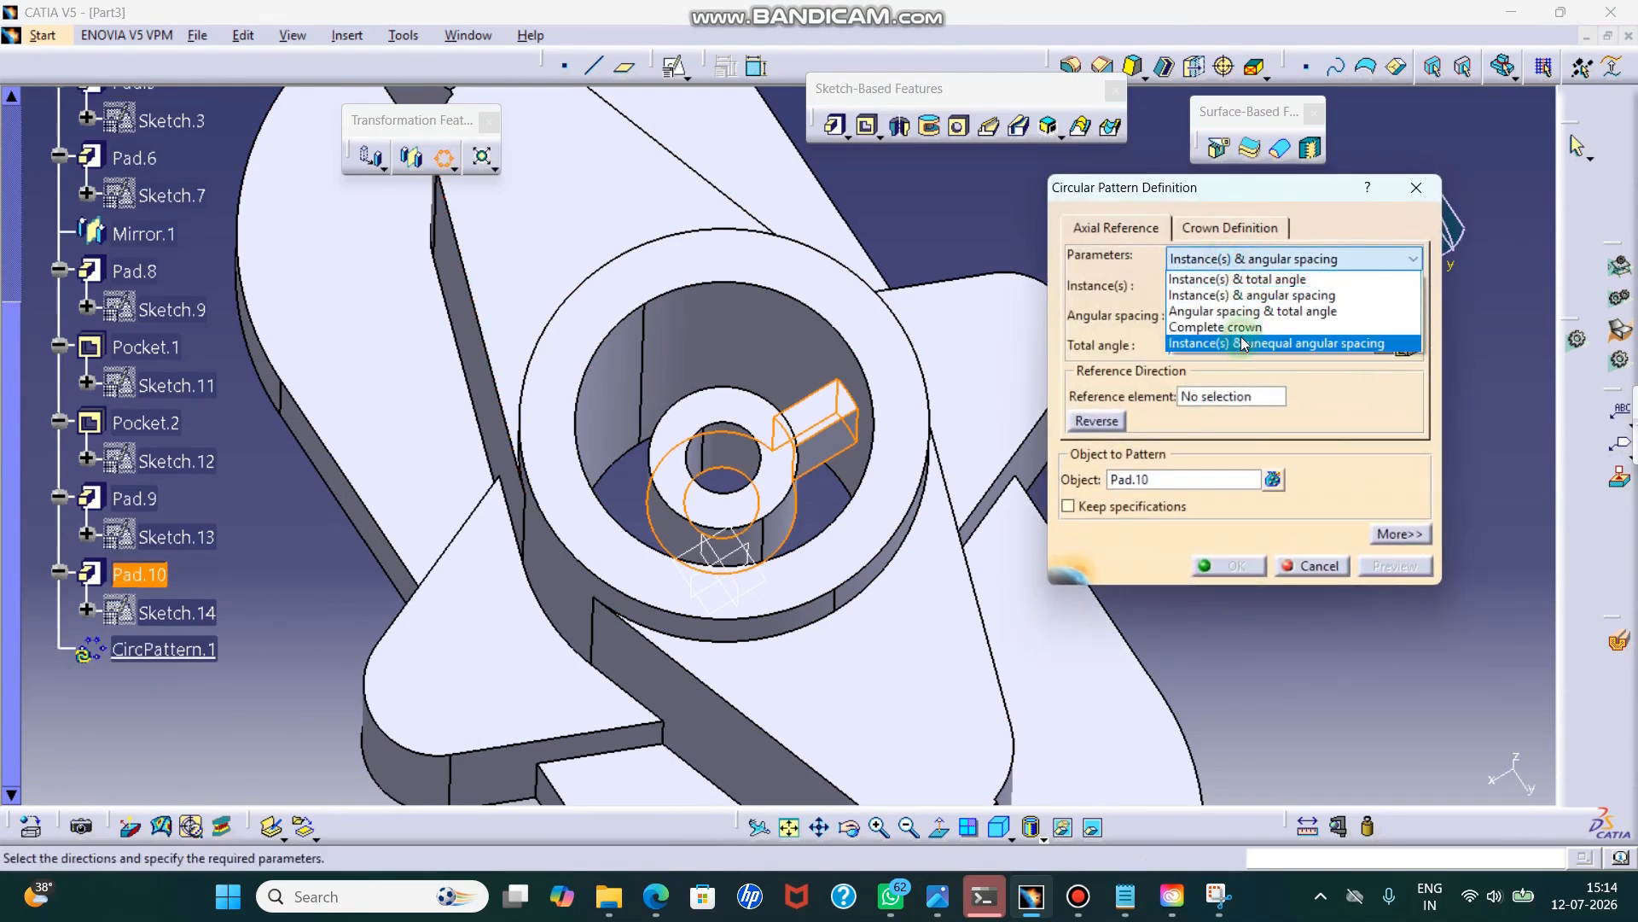
click(1248, 295)
click(1108, 293)
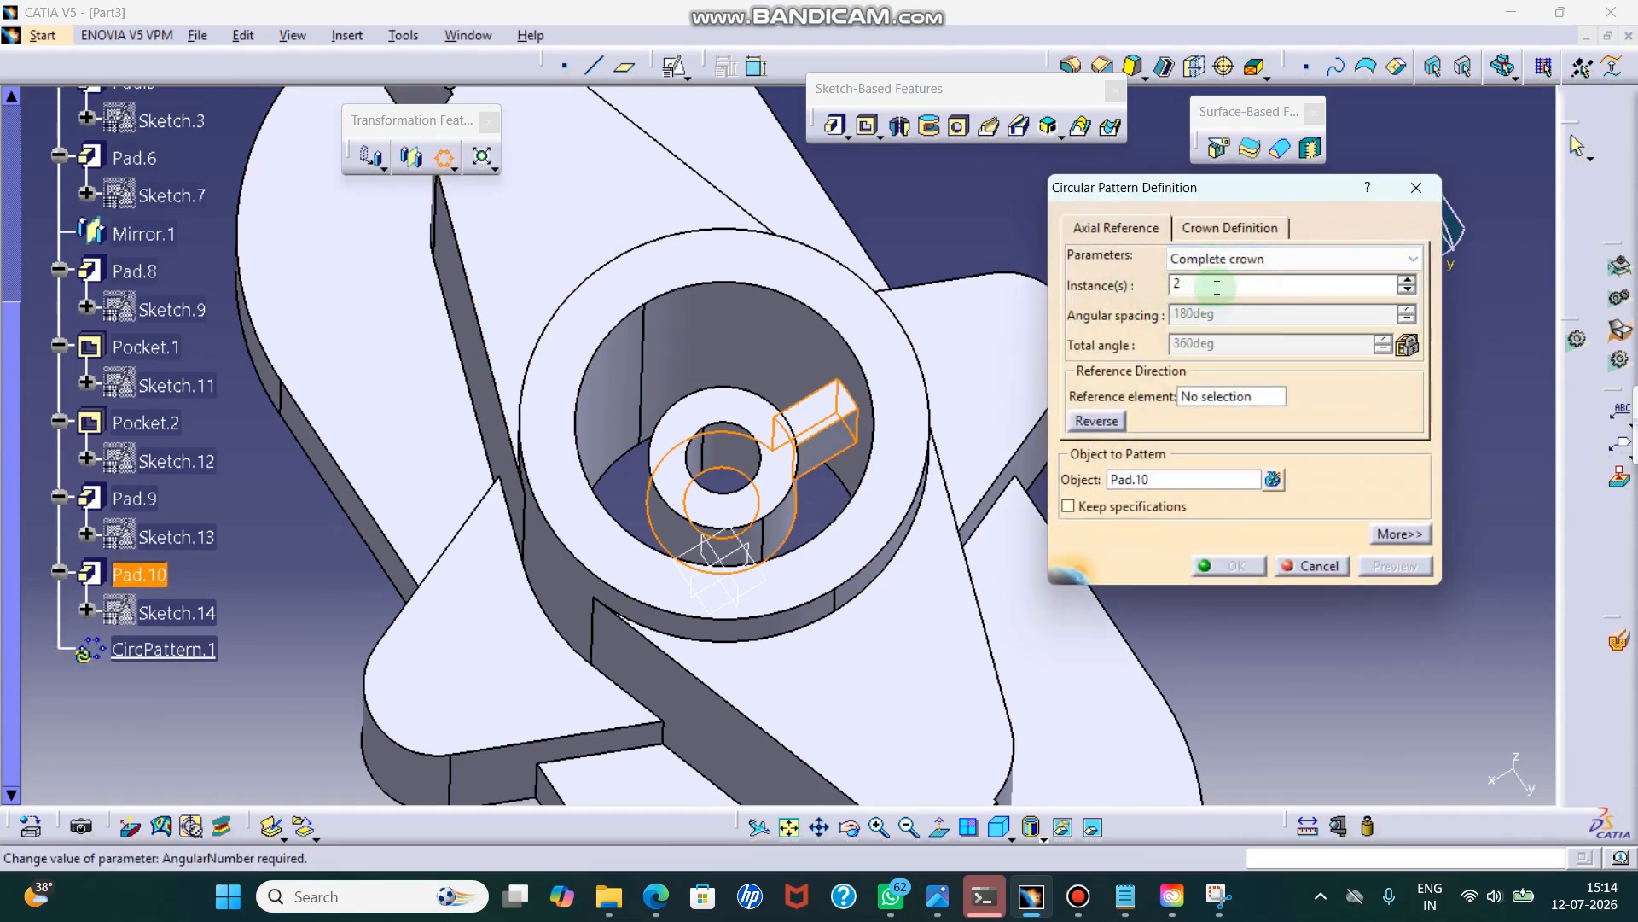
text(4)
click(1241, 396)
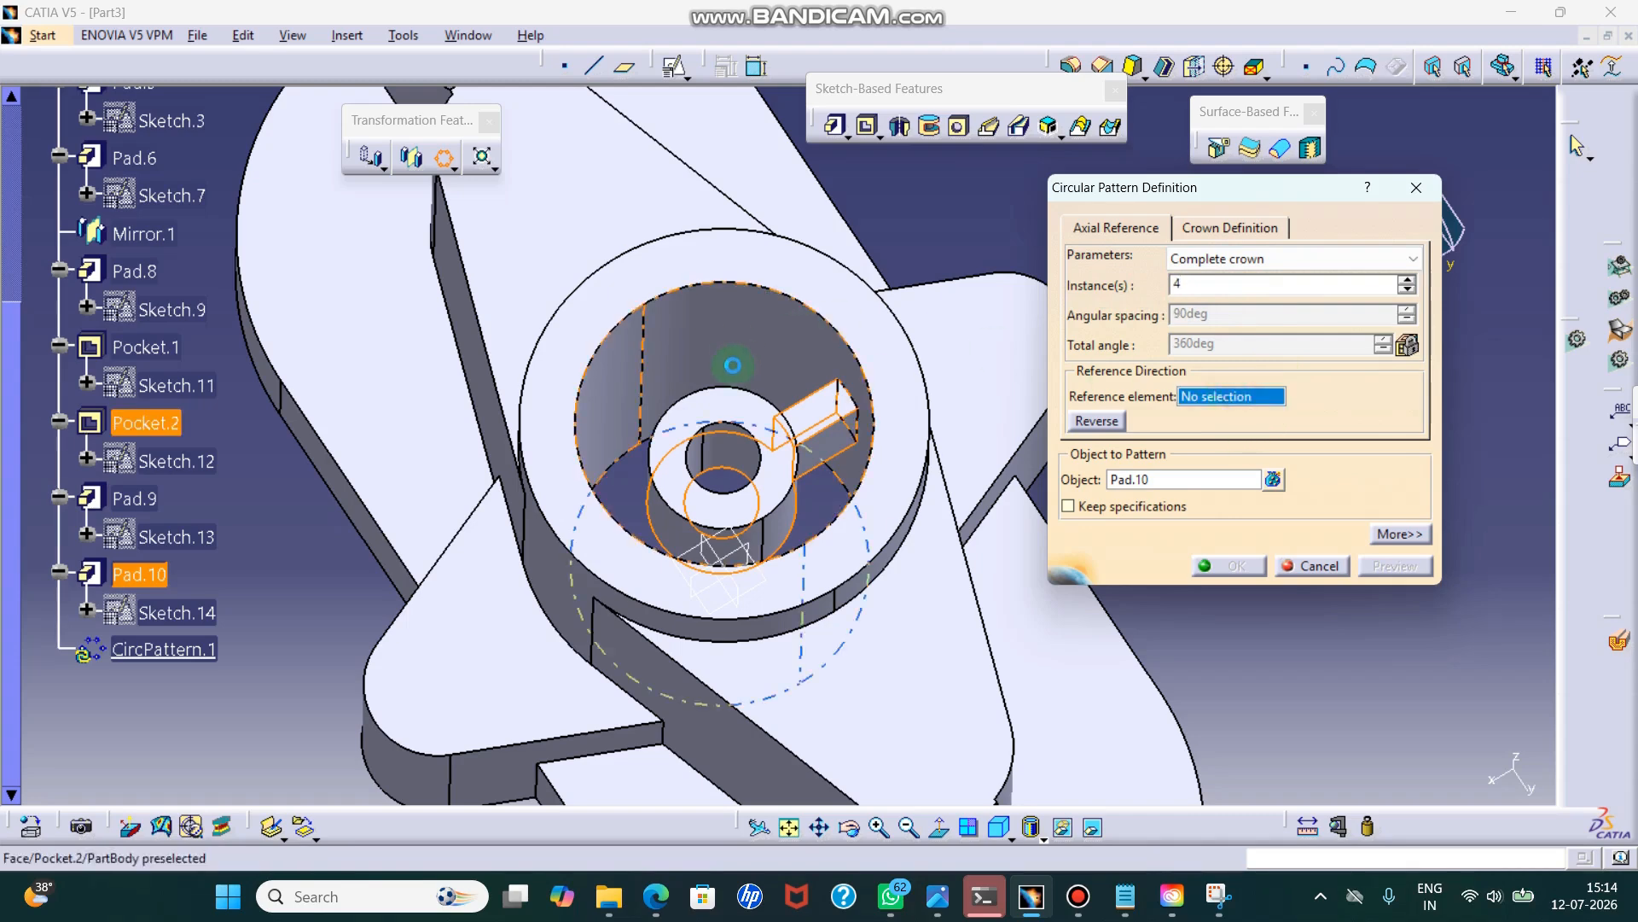
click(727, 446)
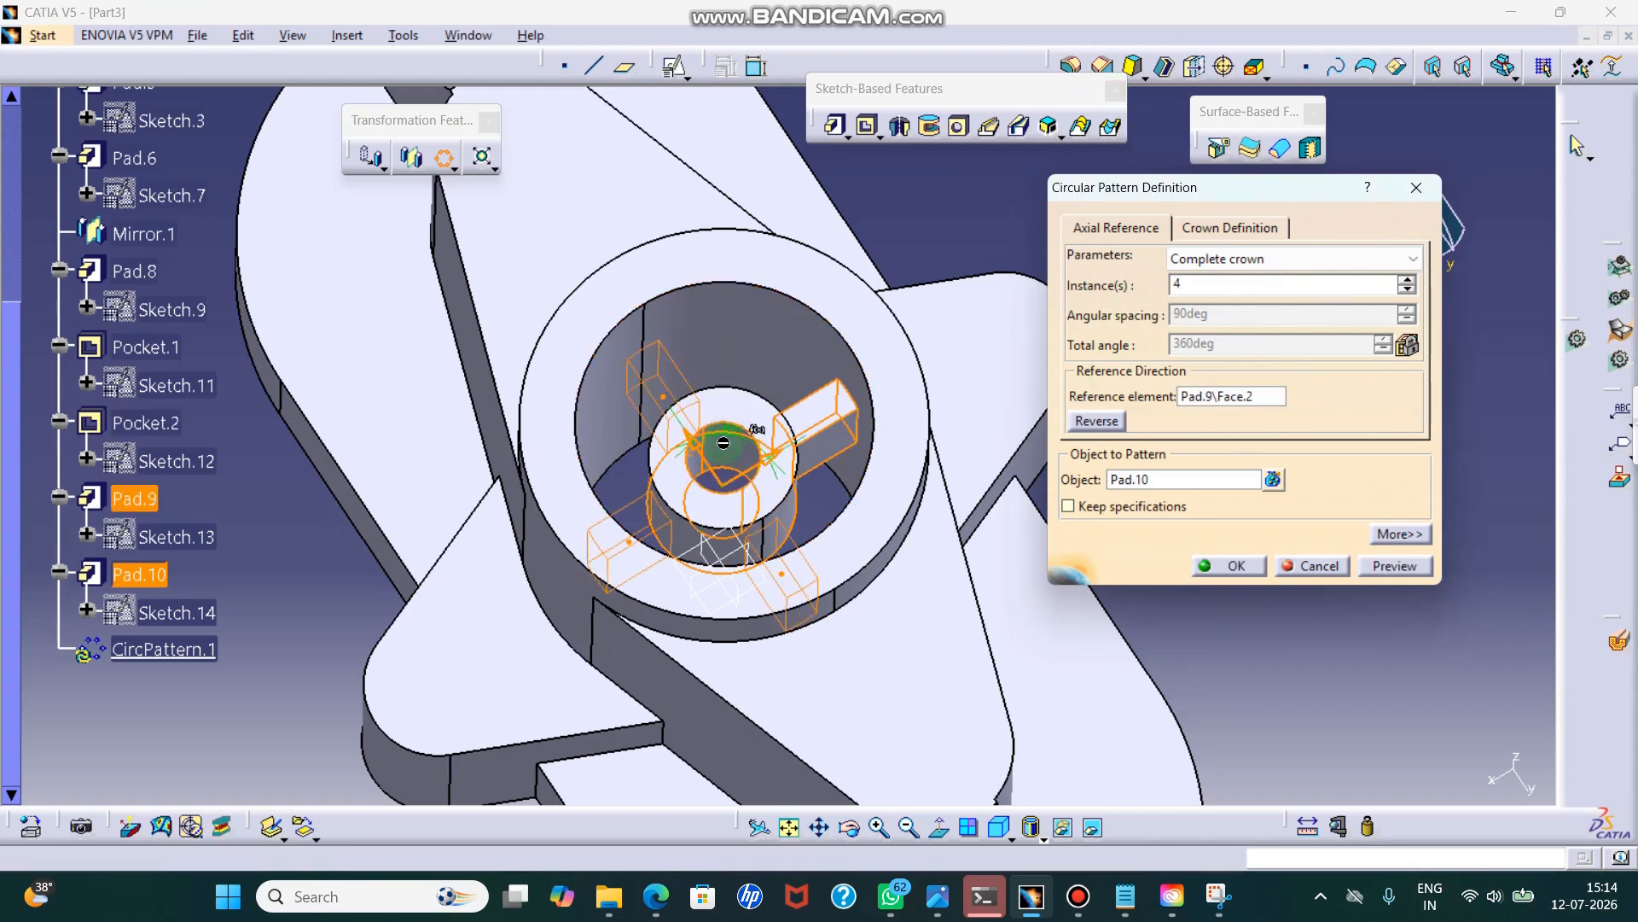
click(1229, 566)
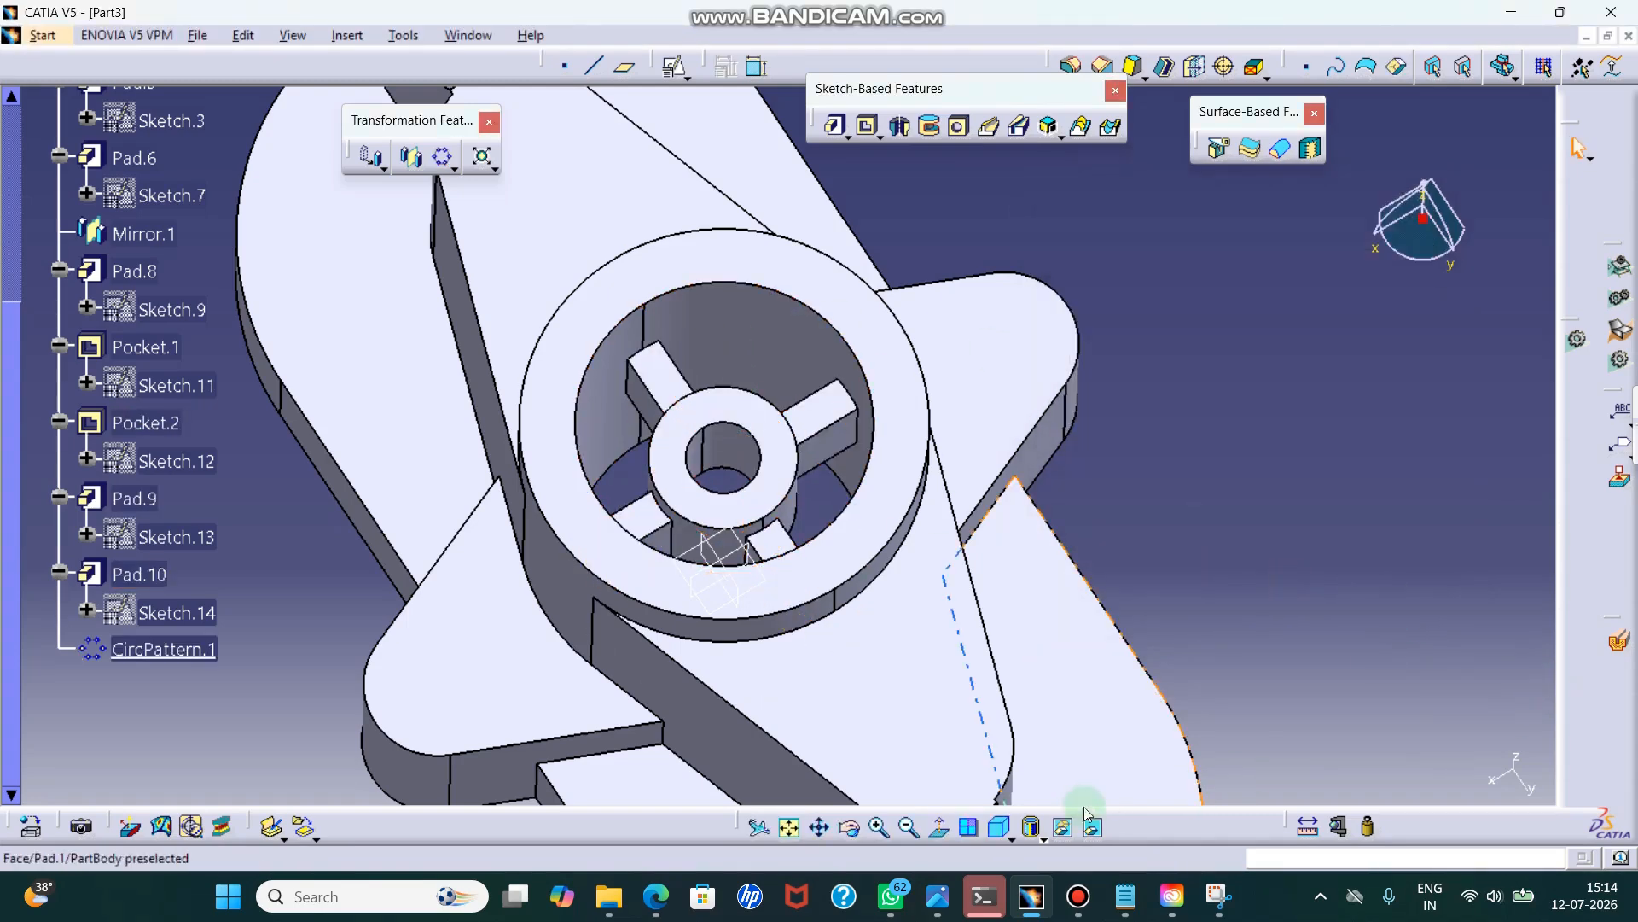
- Section the part through the central bore and compare its front view with section B-B of the Exercise 165 drawing in Snipping Tool
click(999, 826)
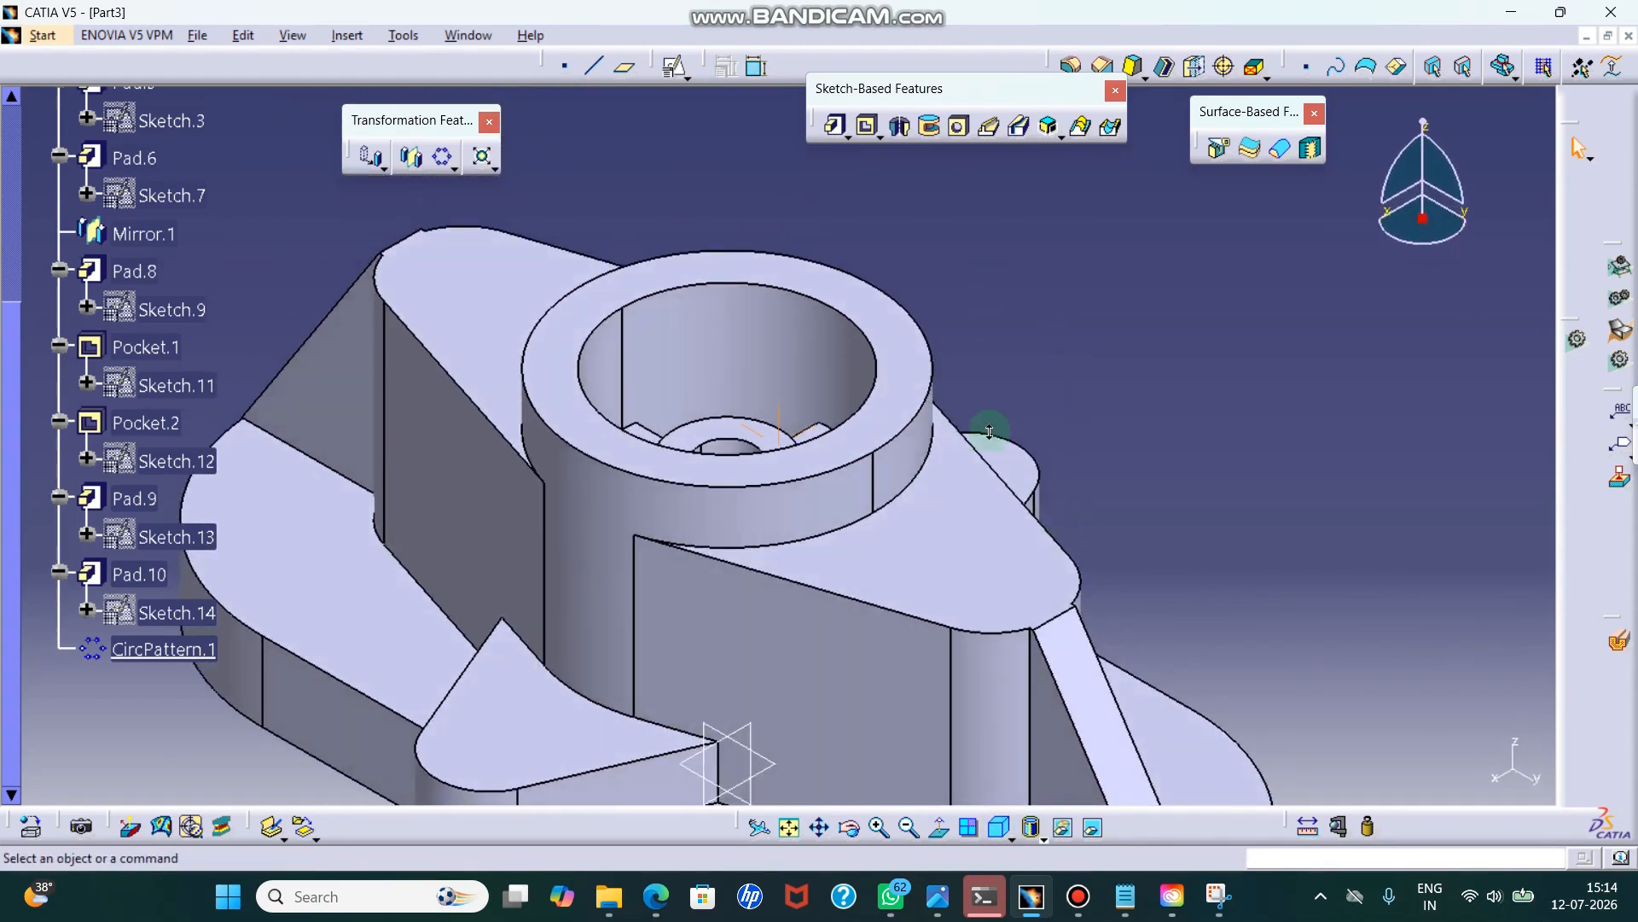
click(1619, 640)
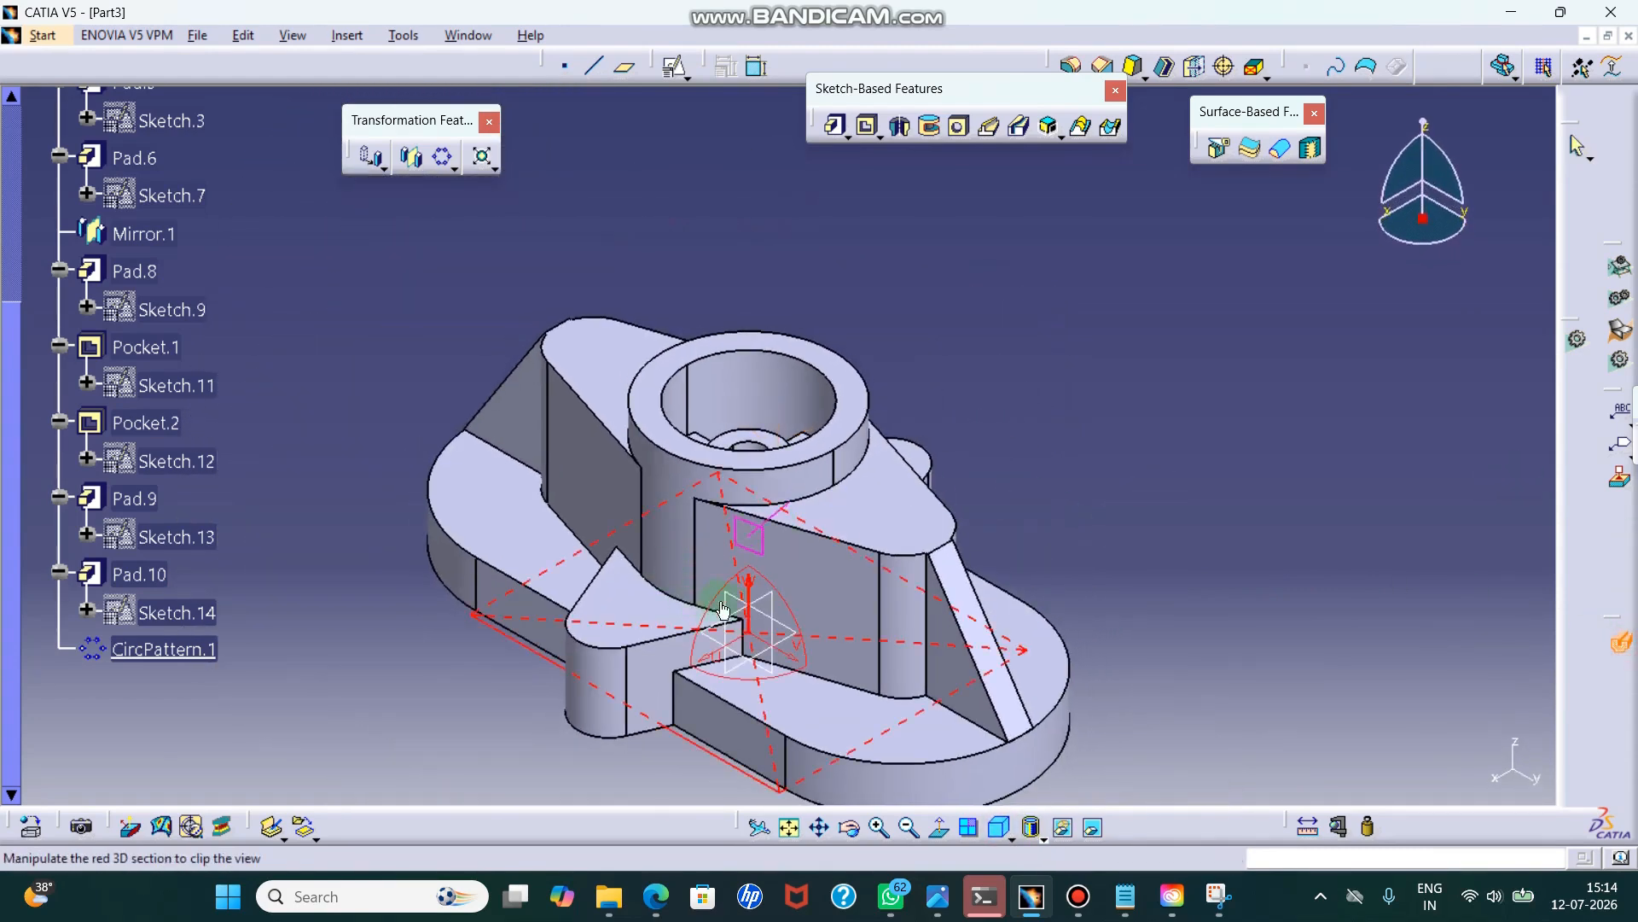
click(765, 613)
click(1012, 838)
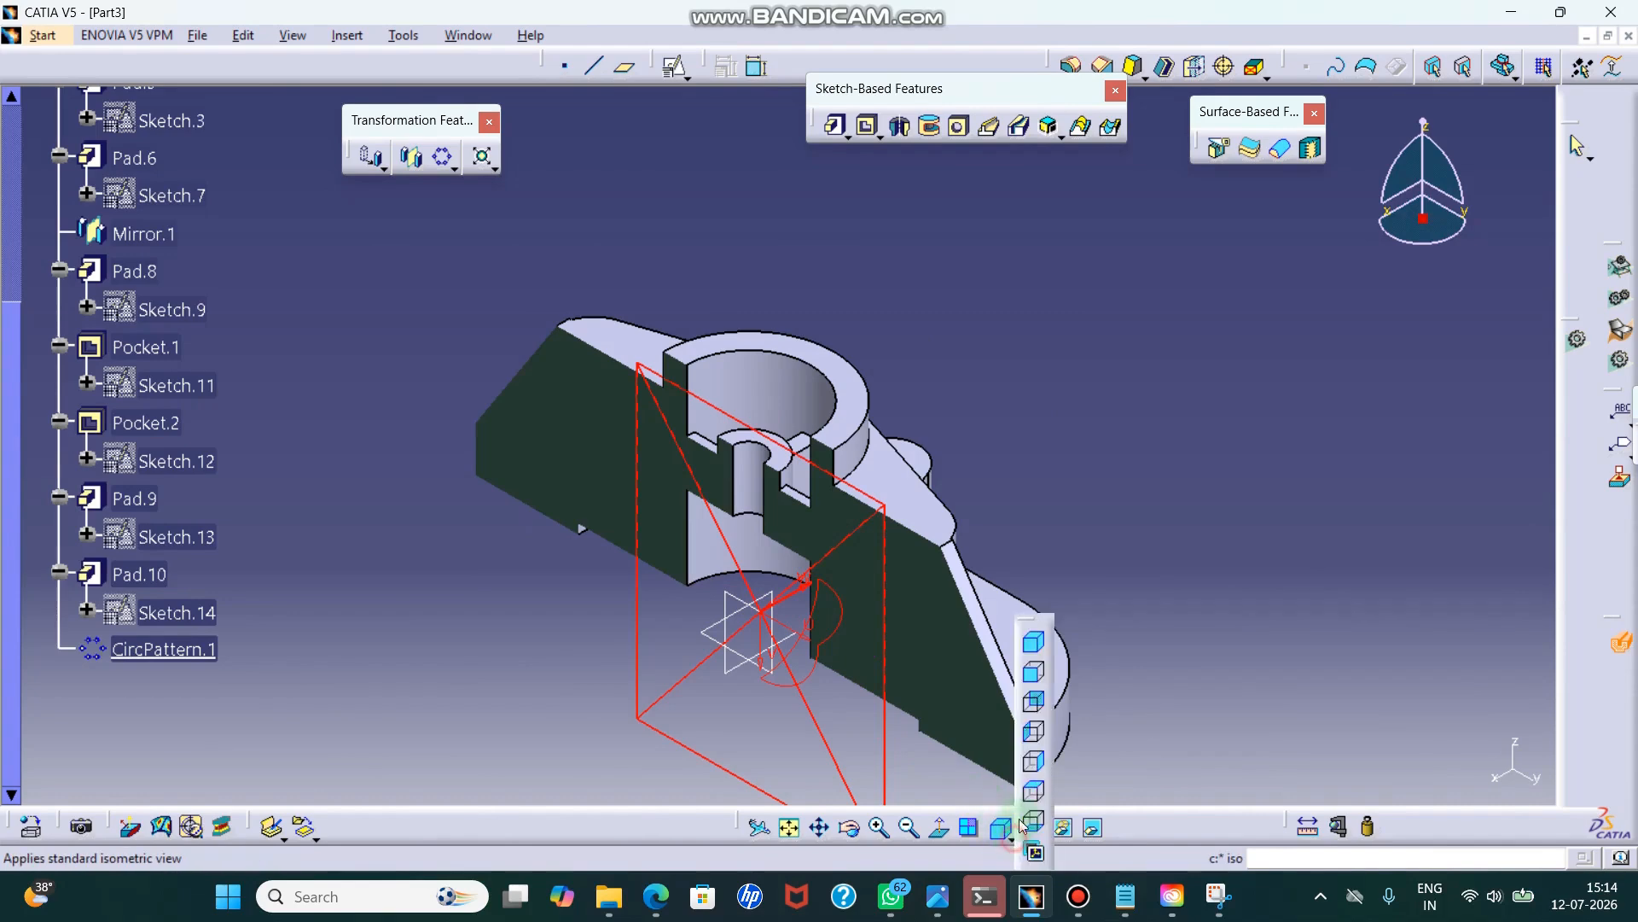
click(1034, 677)
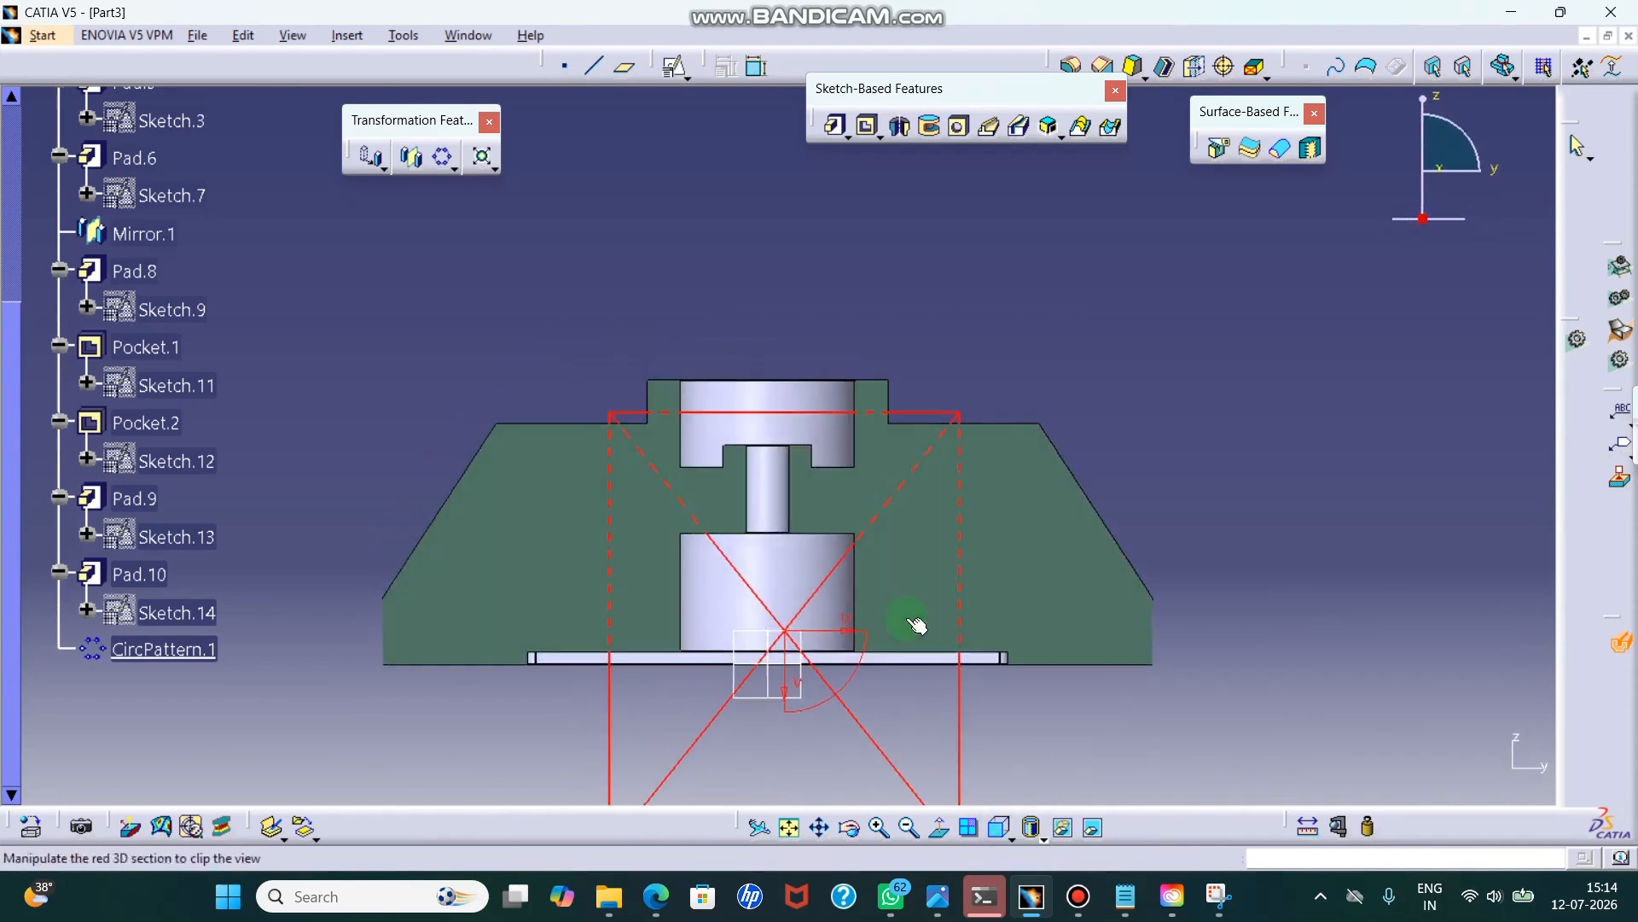
click(1219, 896)
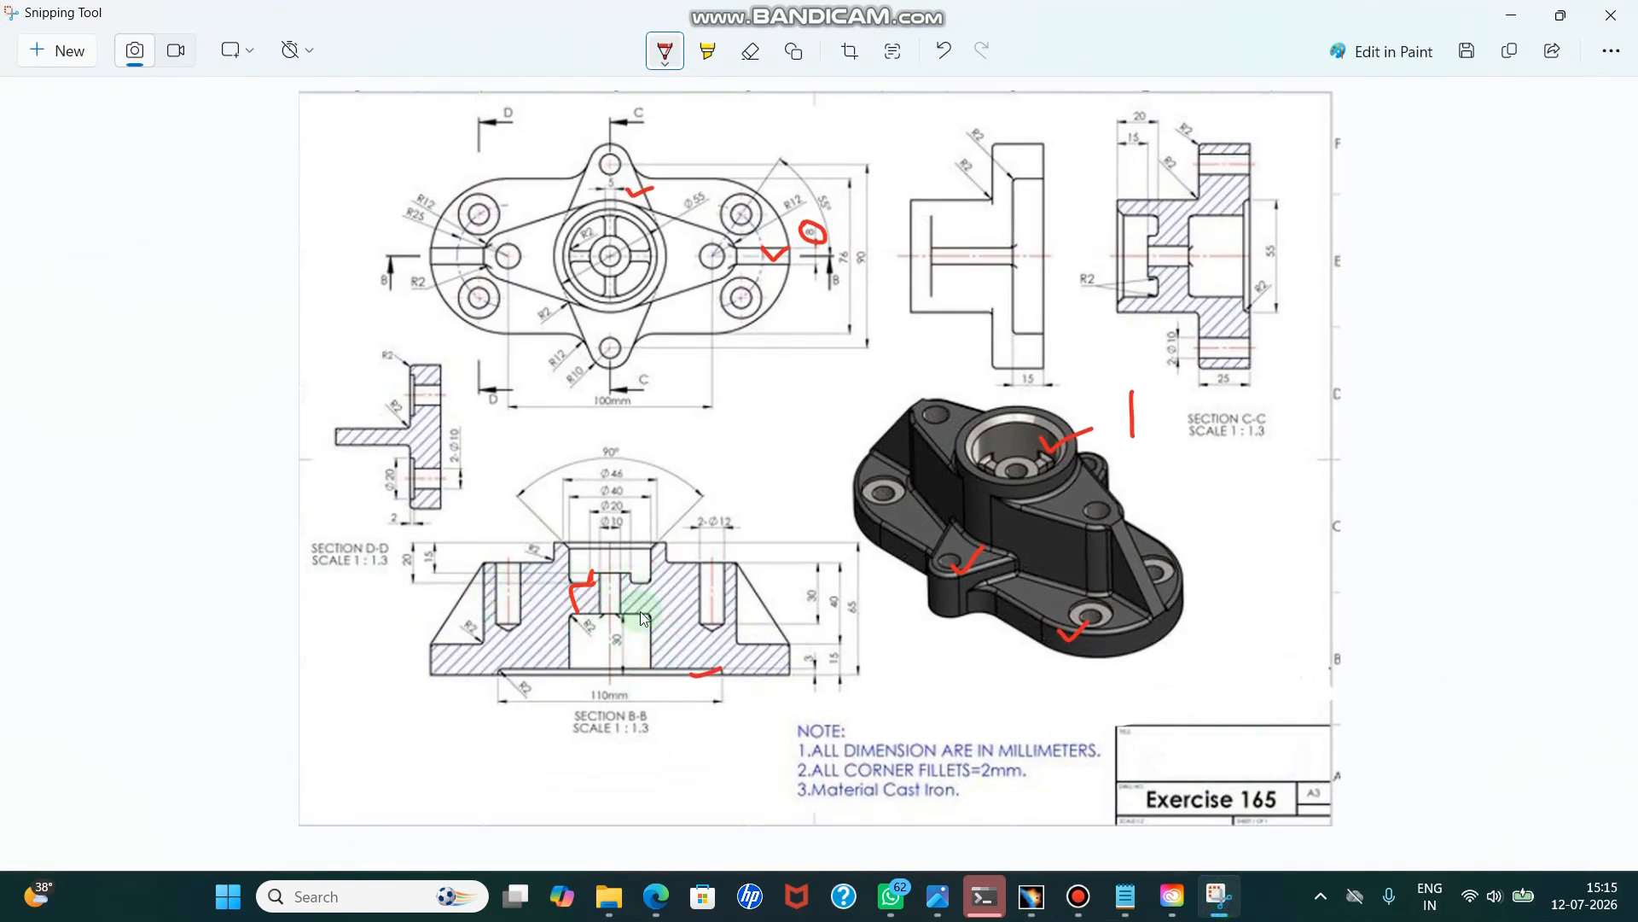
click(1511, 18)
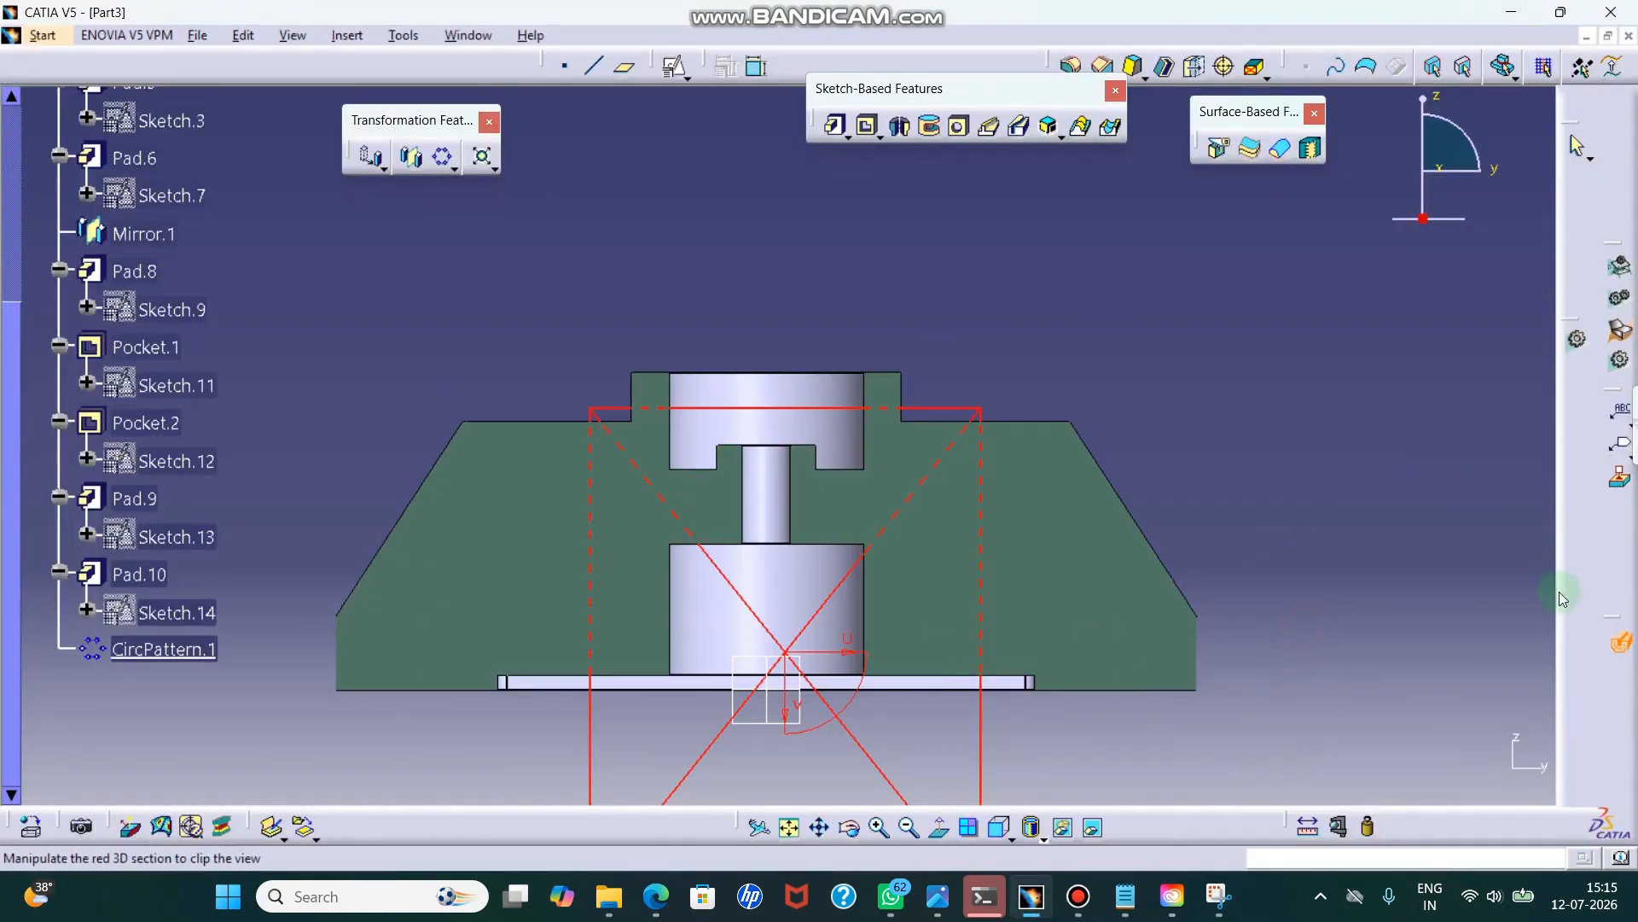
click(1619, 642)
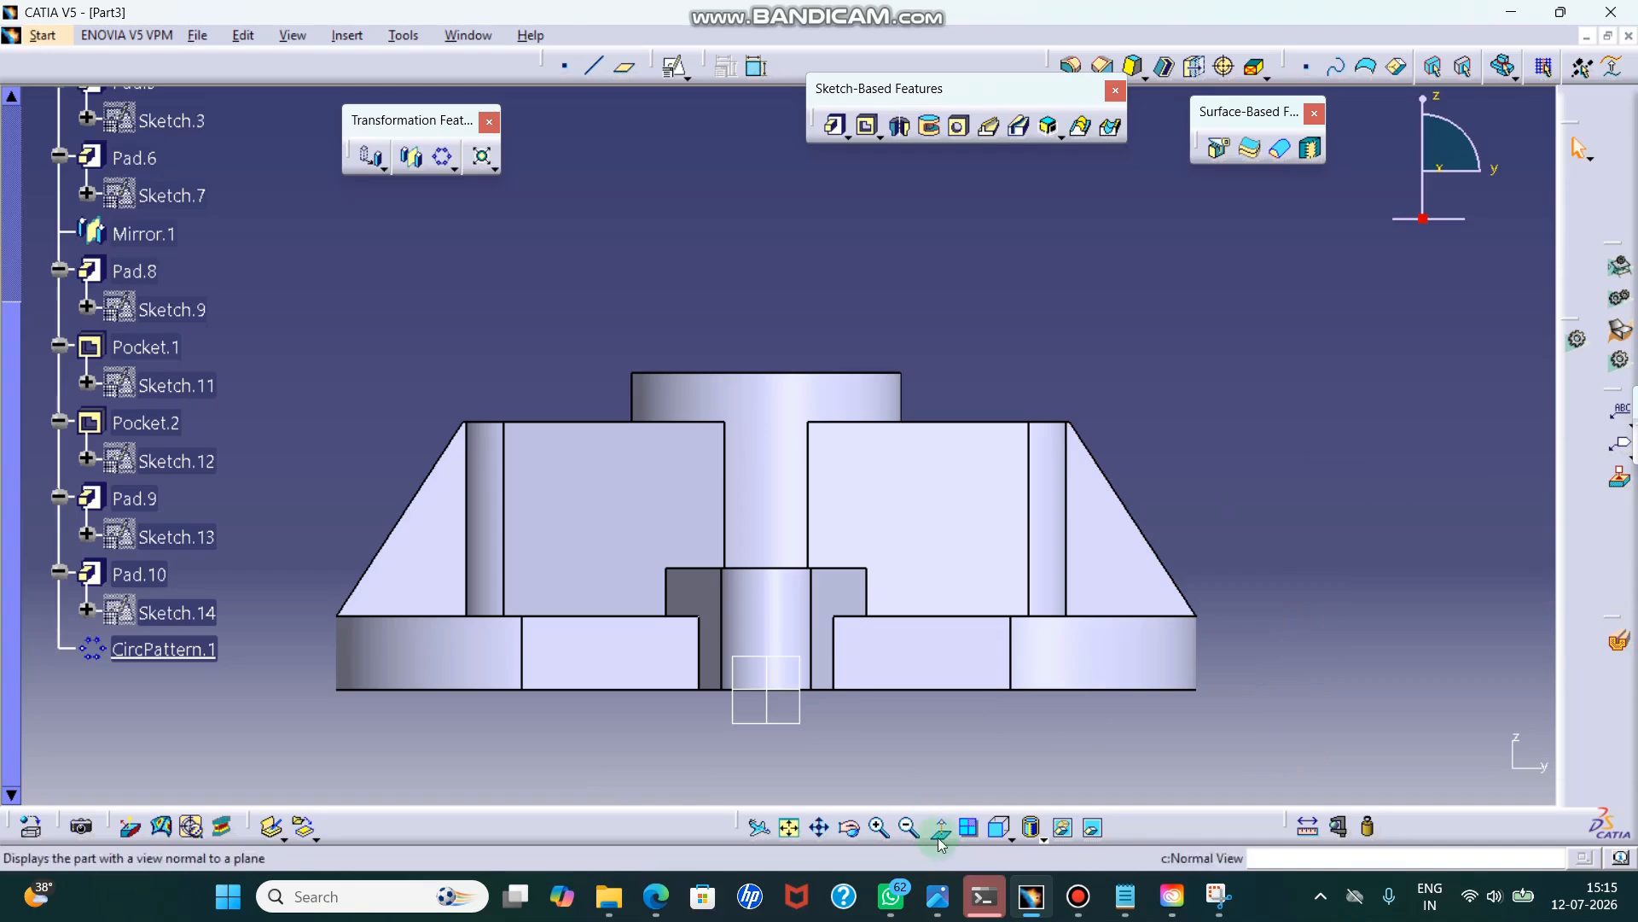
click(1009, 837)
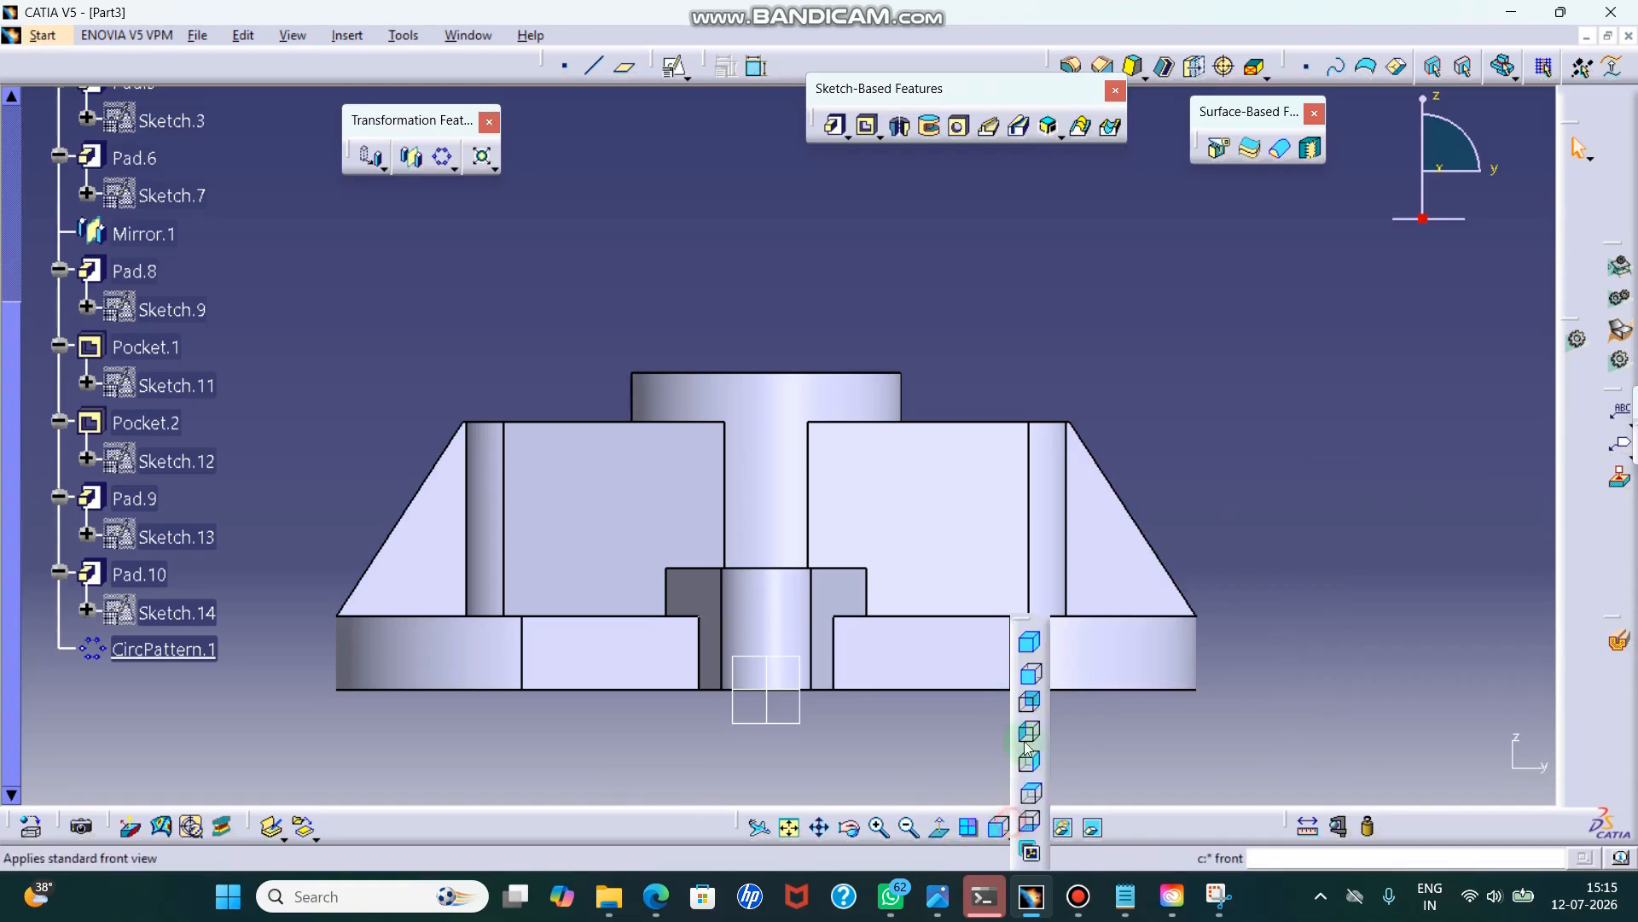
click(1030, 643)
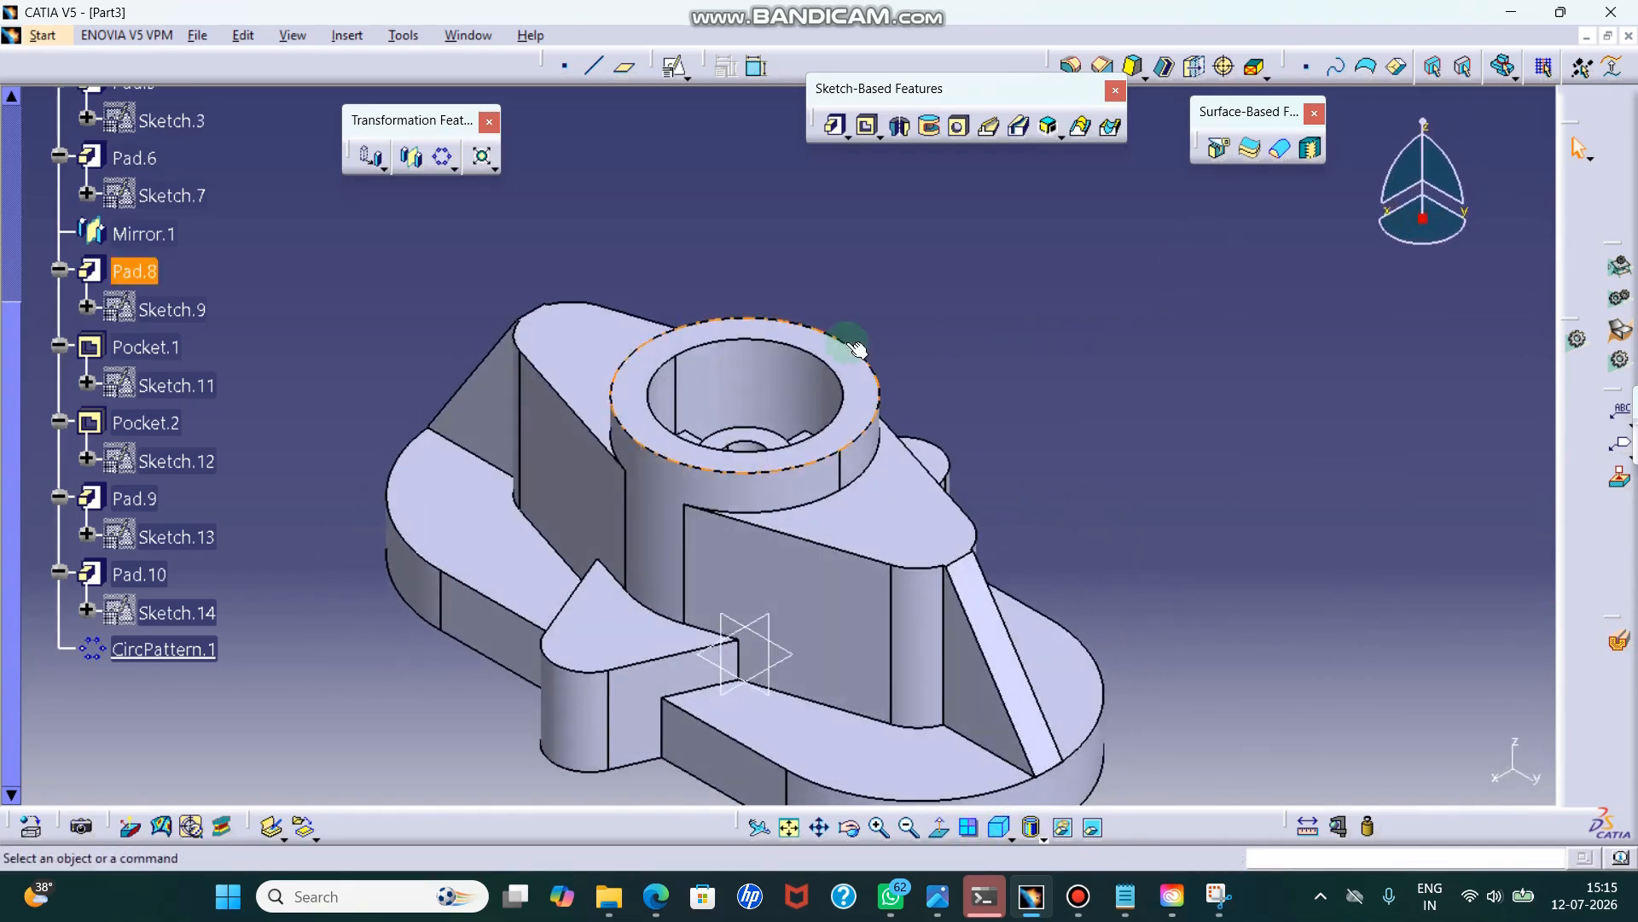
middle_drag(857, 350, 842, 823)
click(815, 632)
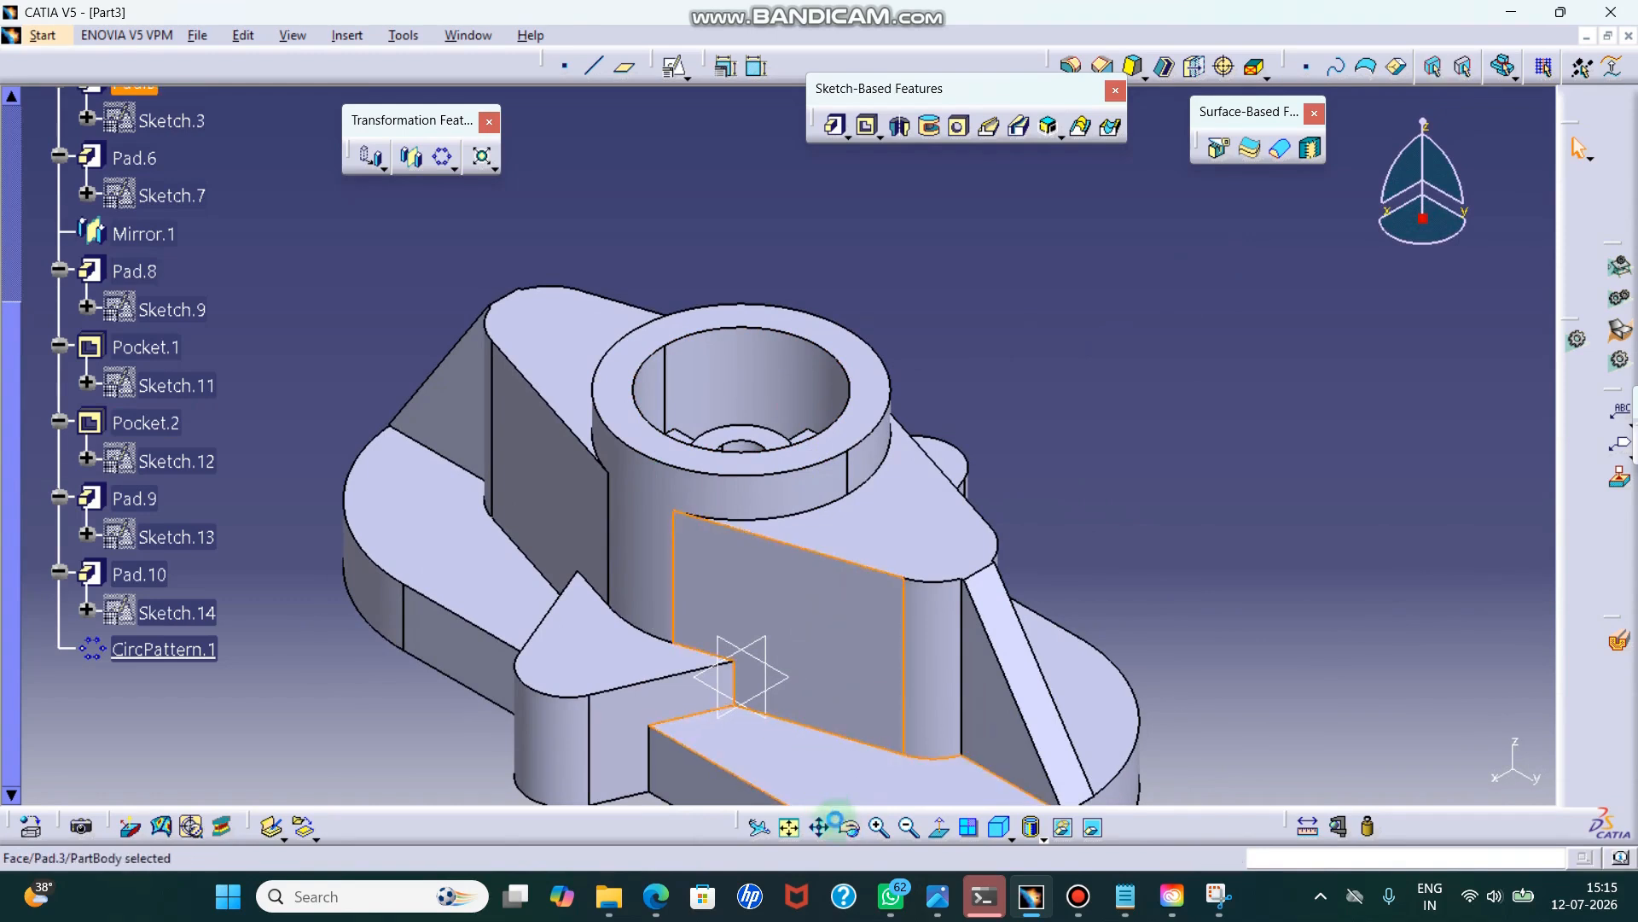
click(843, 822)
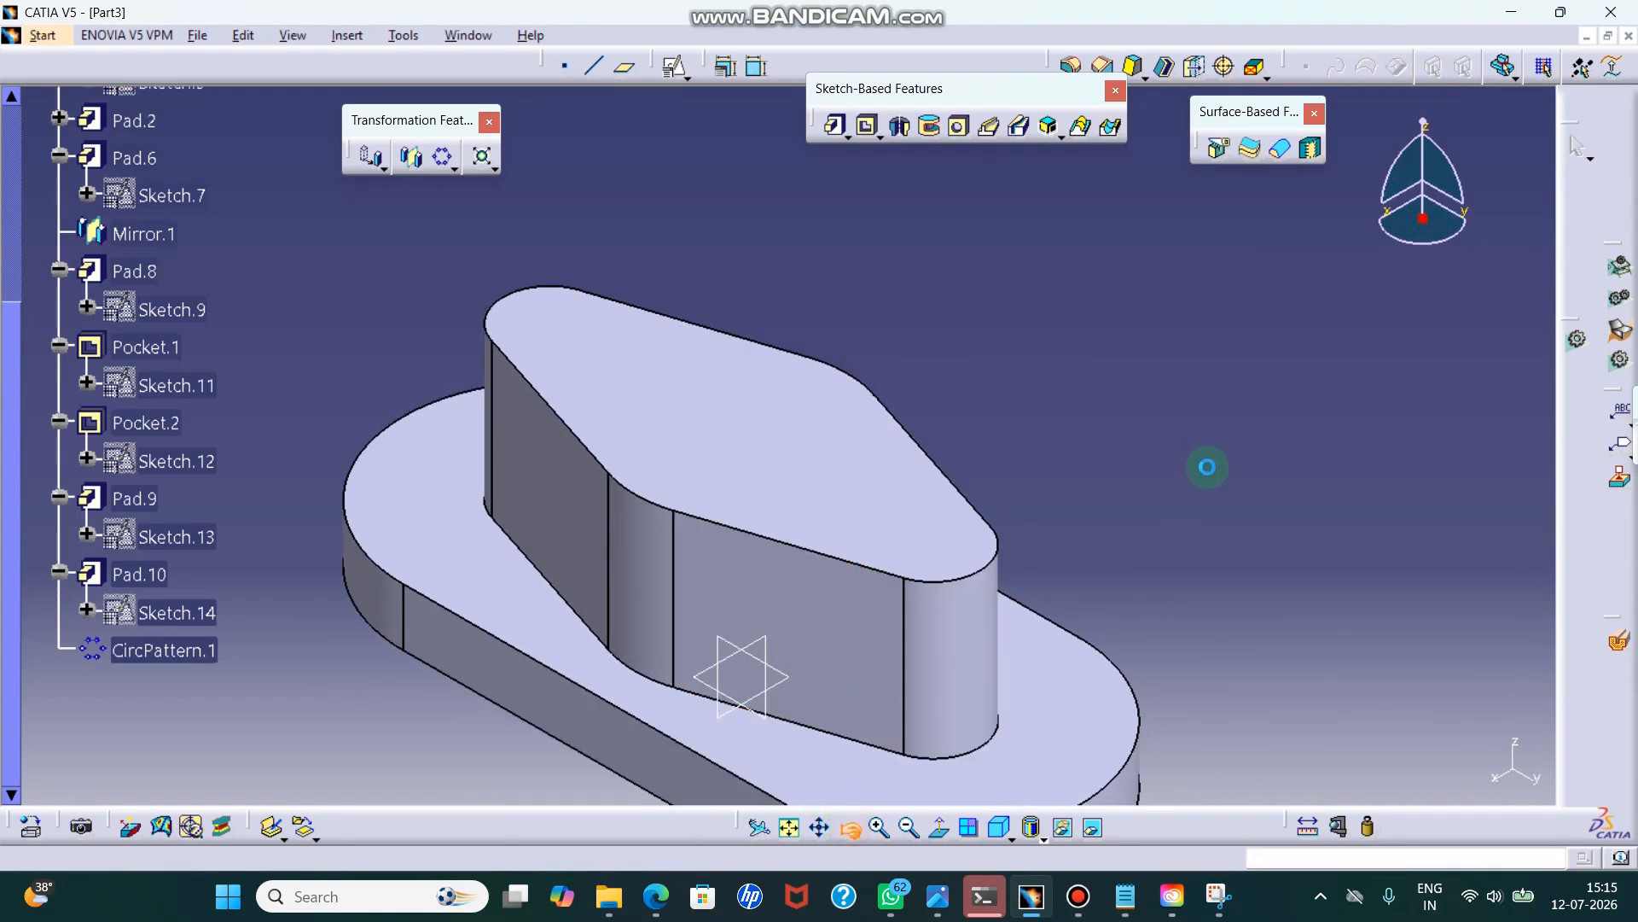
click(851, 829)
drag(1223, 411, 1200, 447)
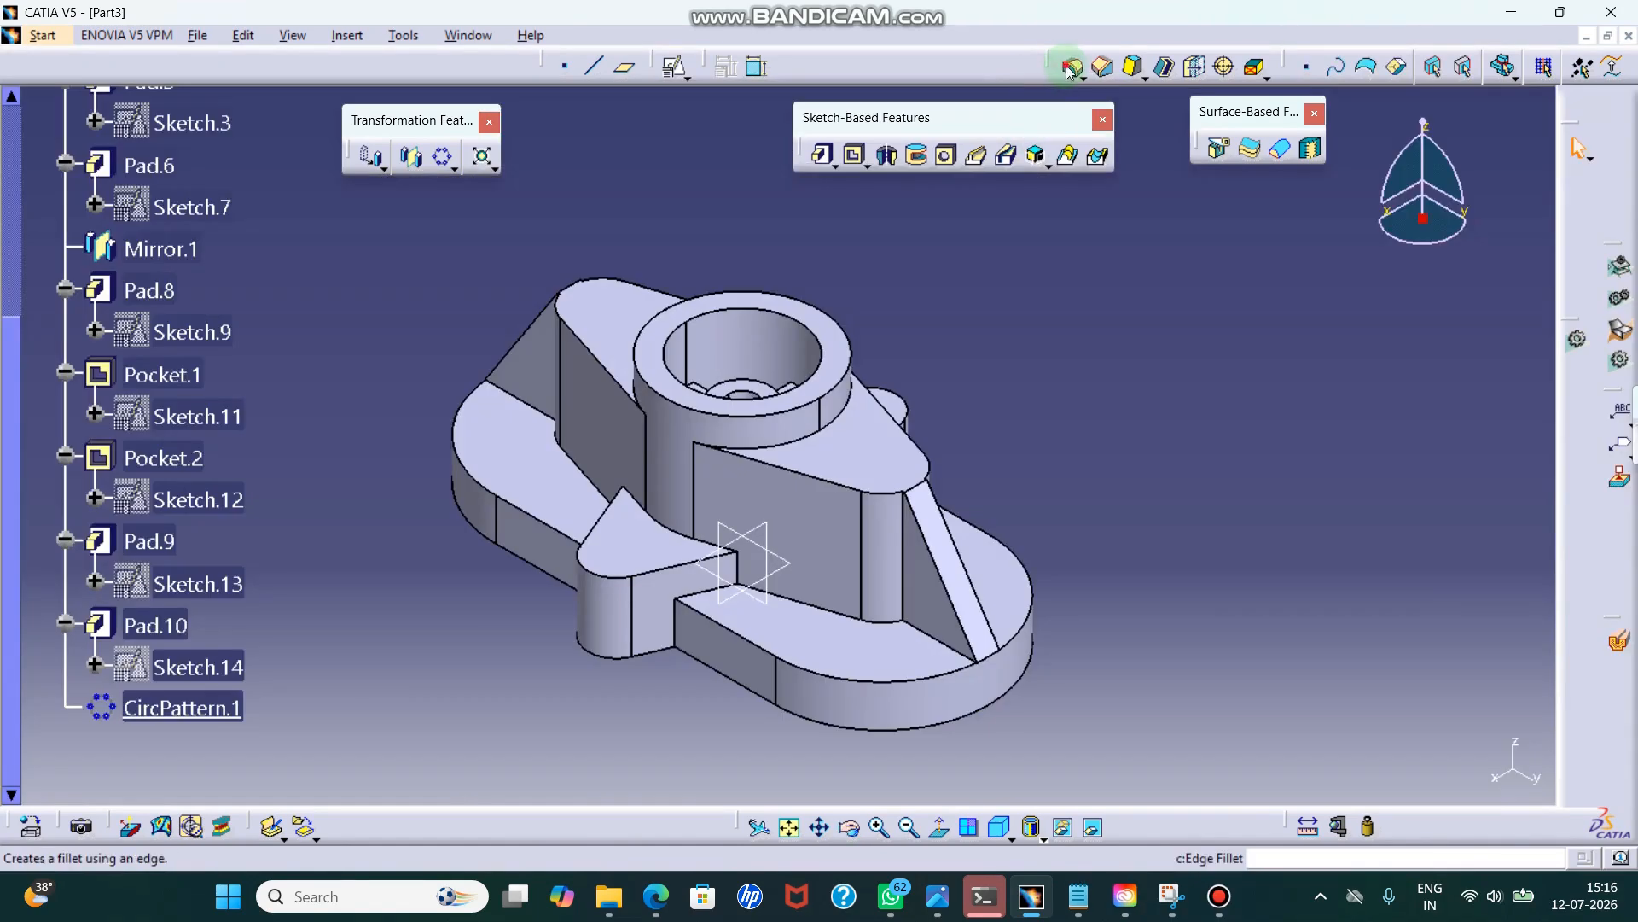
- Set up a 2 mm edge fillet on the vertical edges where the ribs meet the hub
click(1069, 68)
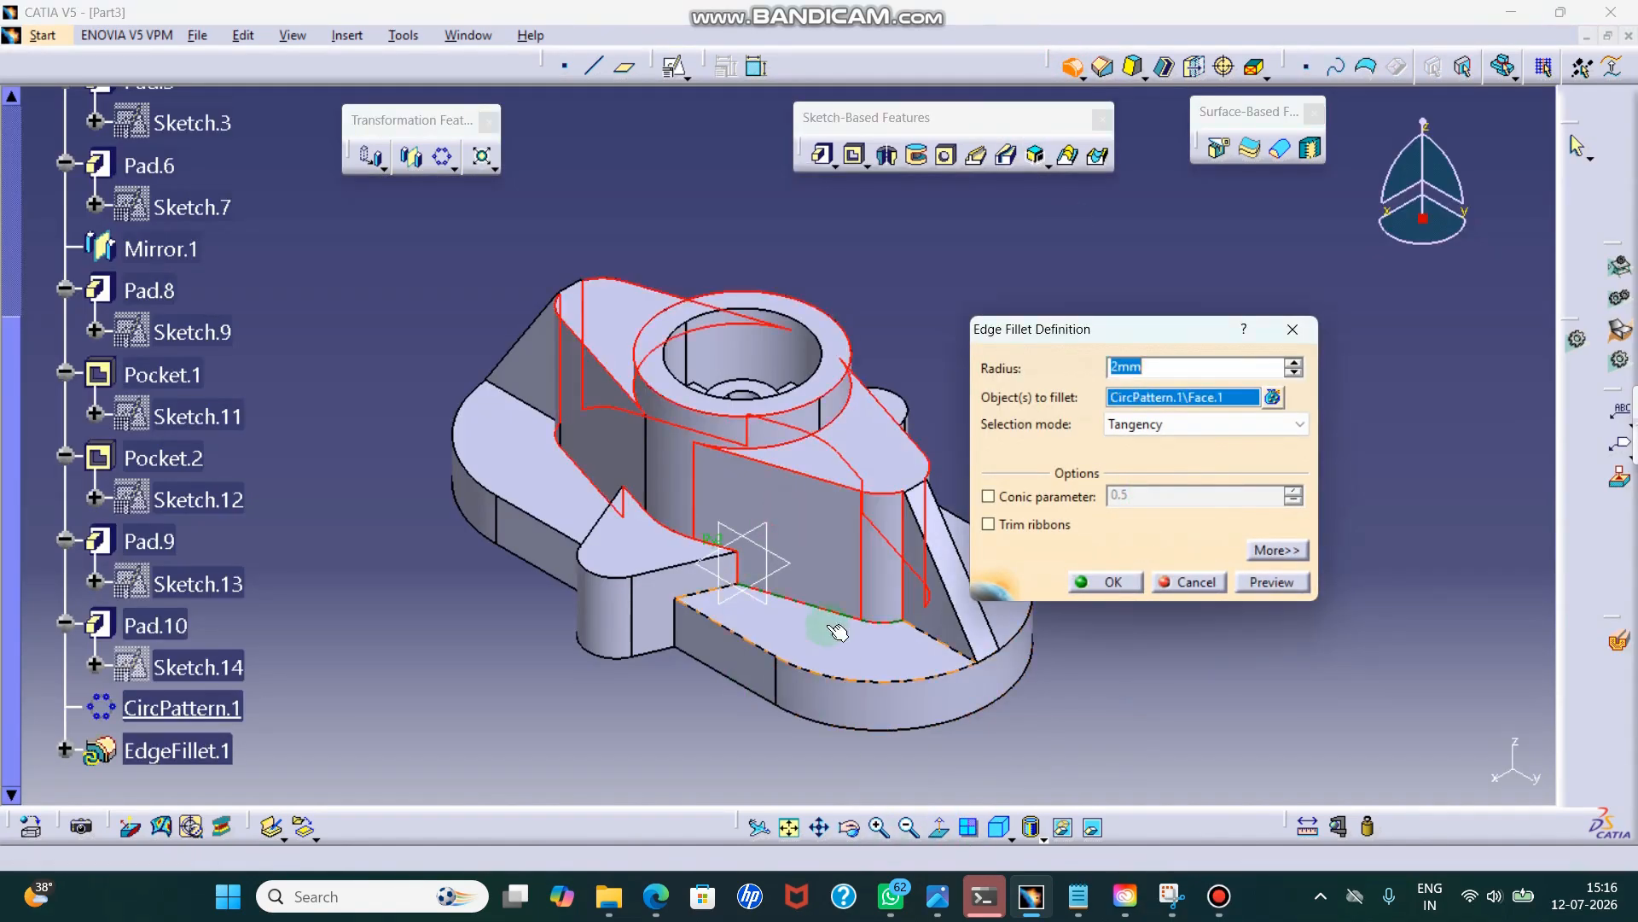
click(857, 838)
drag(752, 392, 819, 490)
middle_drag(819, 490, 1105, 520)
middle_drag(603, 355, 469, 270)
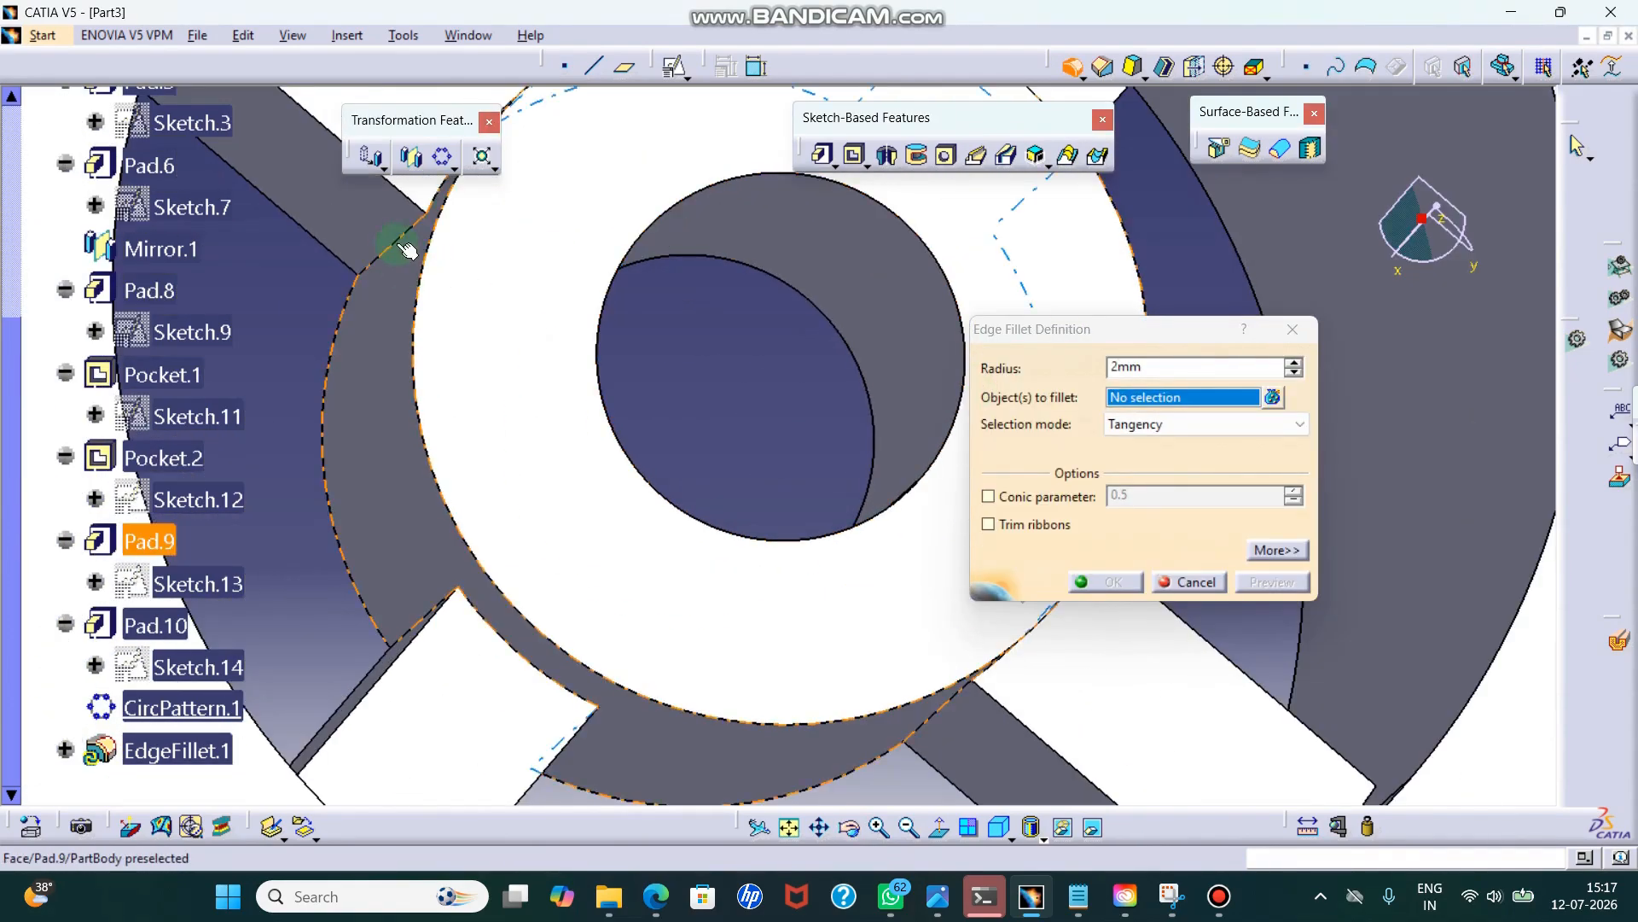
click(410, 229)
click(424, 614)
click(950, 703)
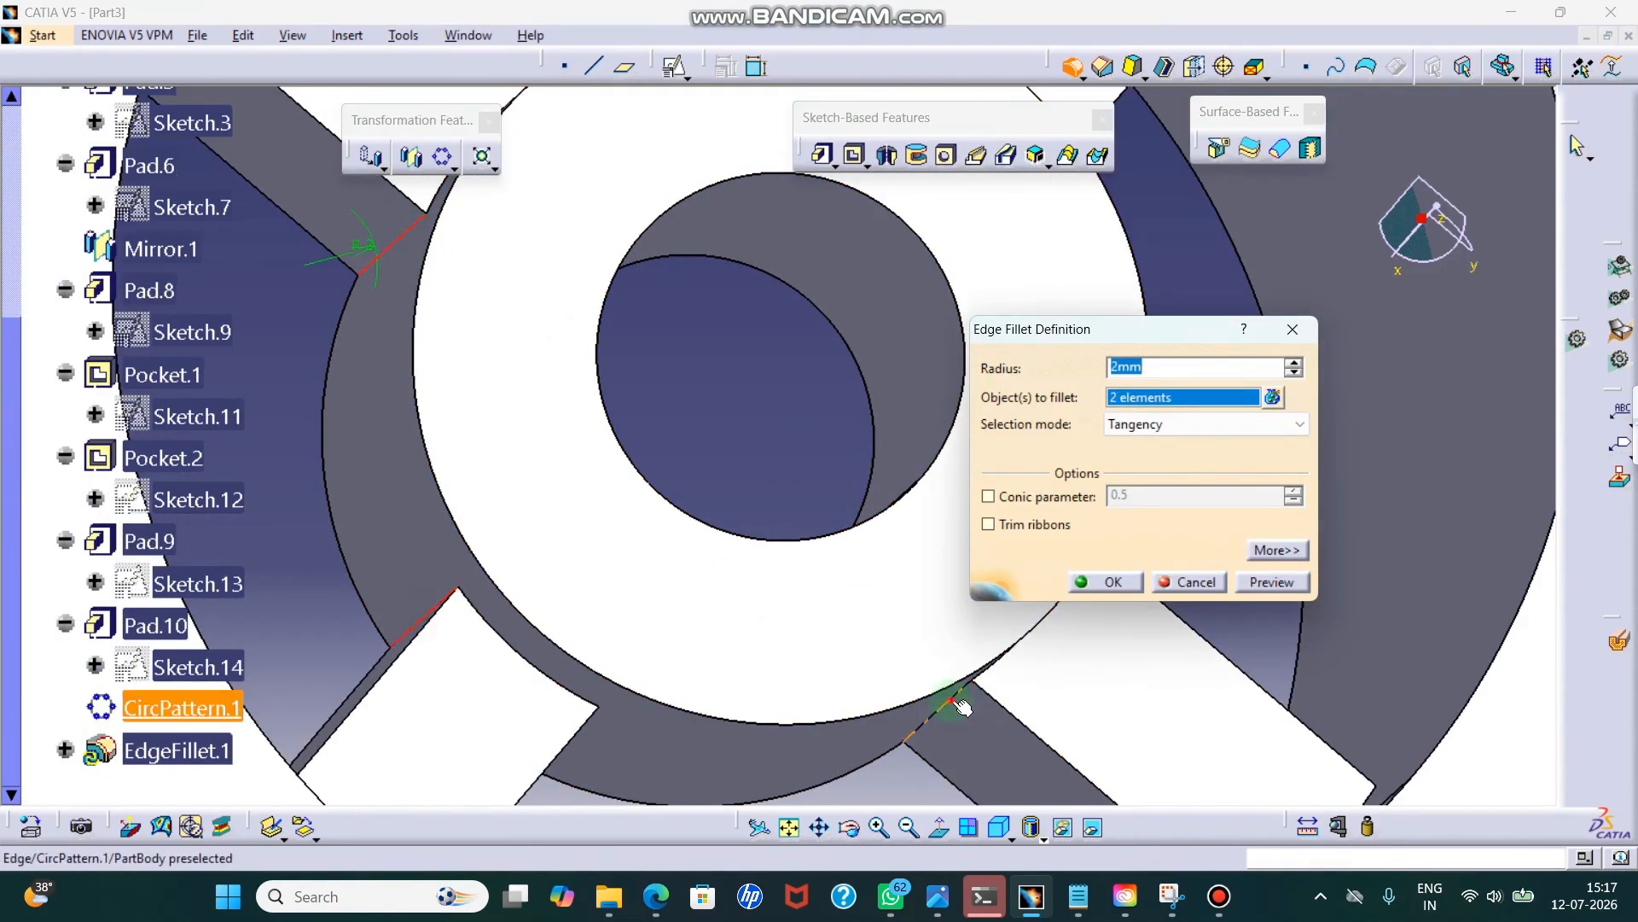
- Add vertical rib edges at the bore wall and more rib-to-hub edges to the 2 mm fillet selection
middle_click(824, 638)
middle_drag(801, 100, 707, 773)
click(992, 301)
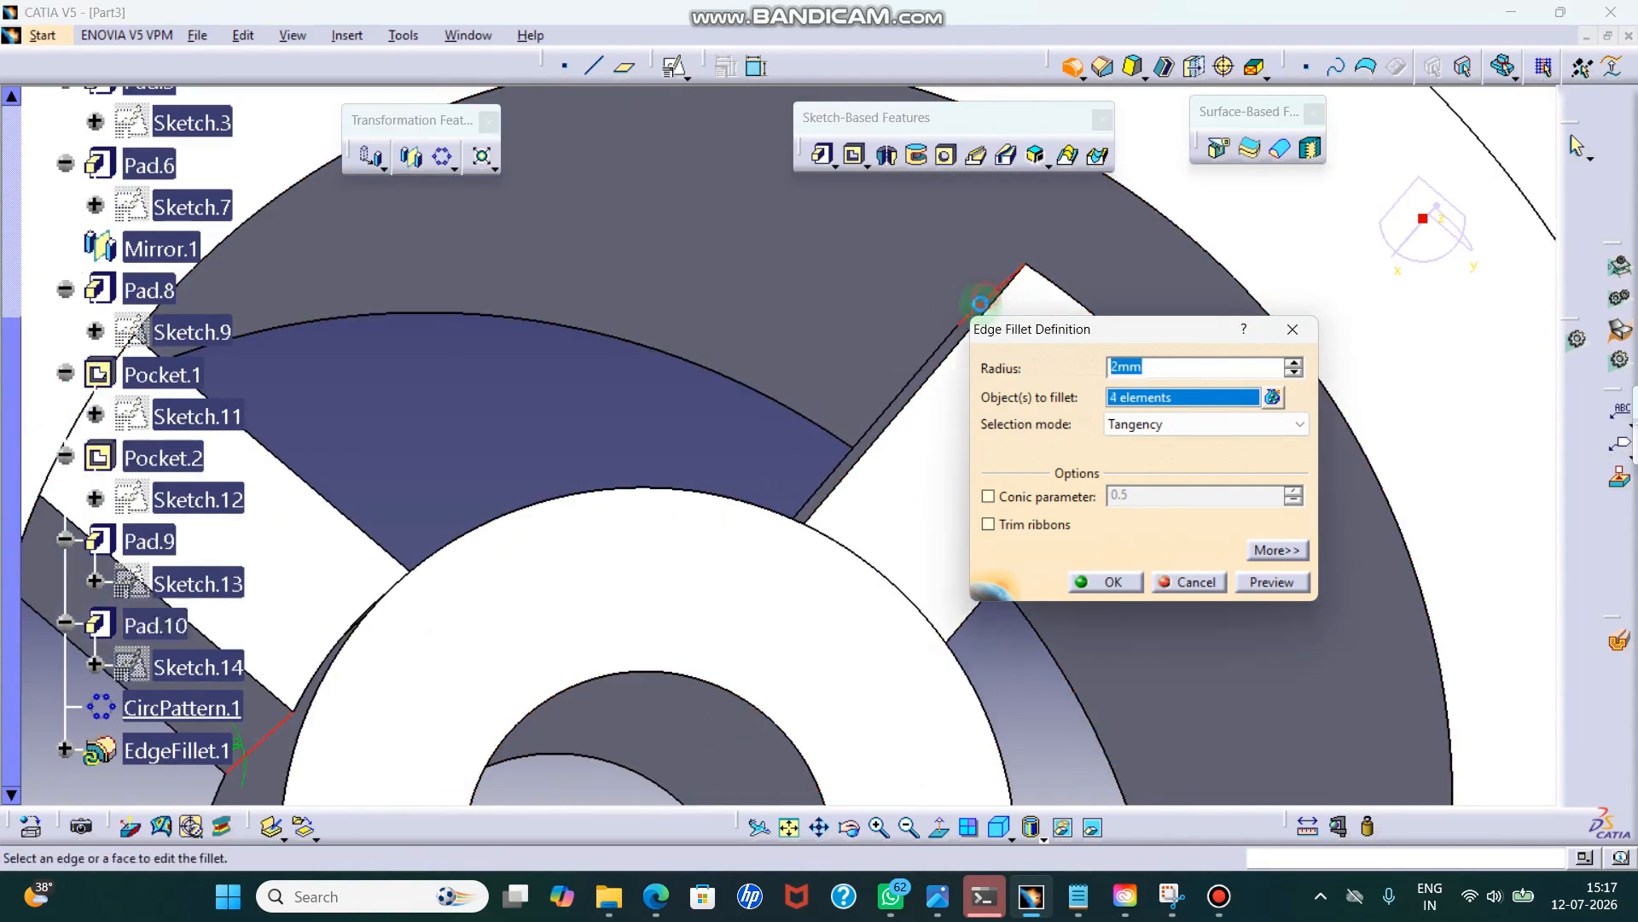
middle_drag(887, 581, 487, 247)
middle_drag(654, 650, 567, 464)
click(568, 493)
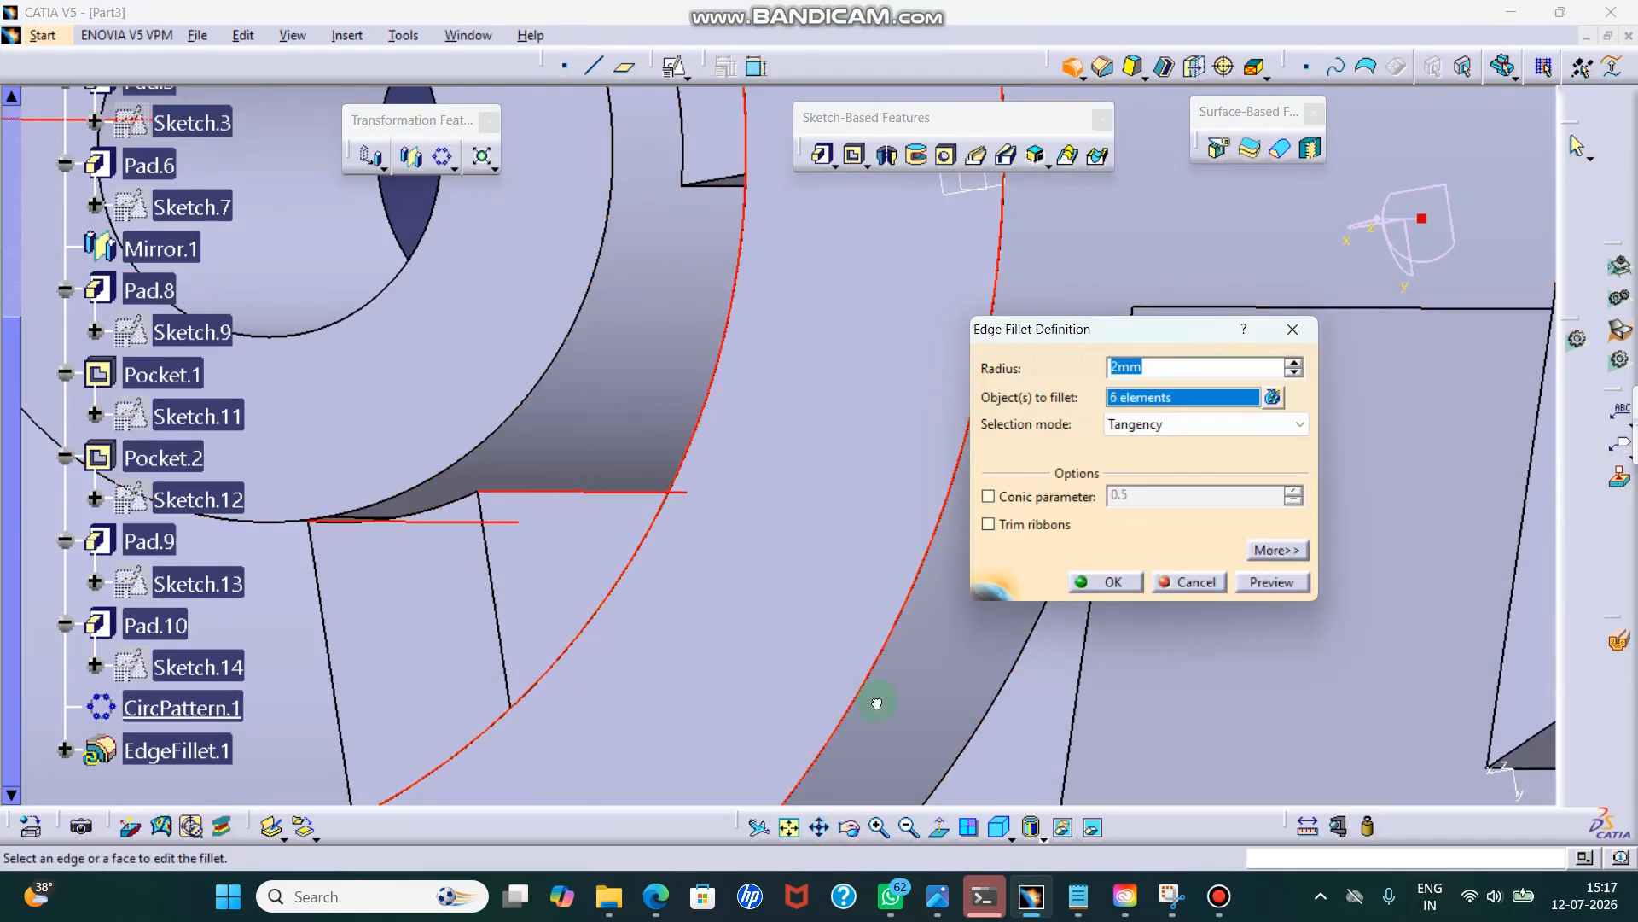
drag(644, 538, 786, 674)
click(670, 260)
click(871, 286)
click(510, 223)
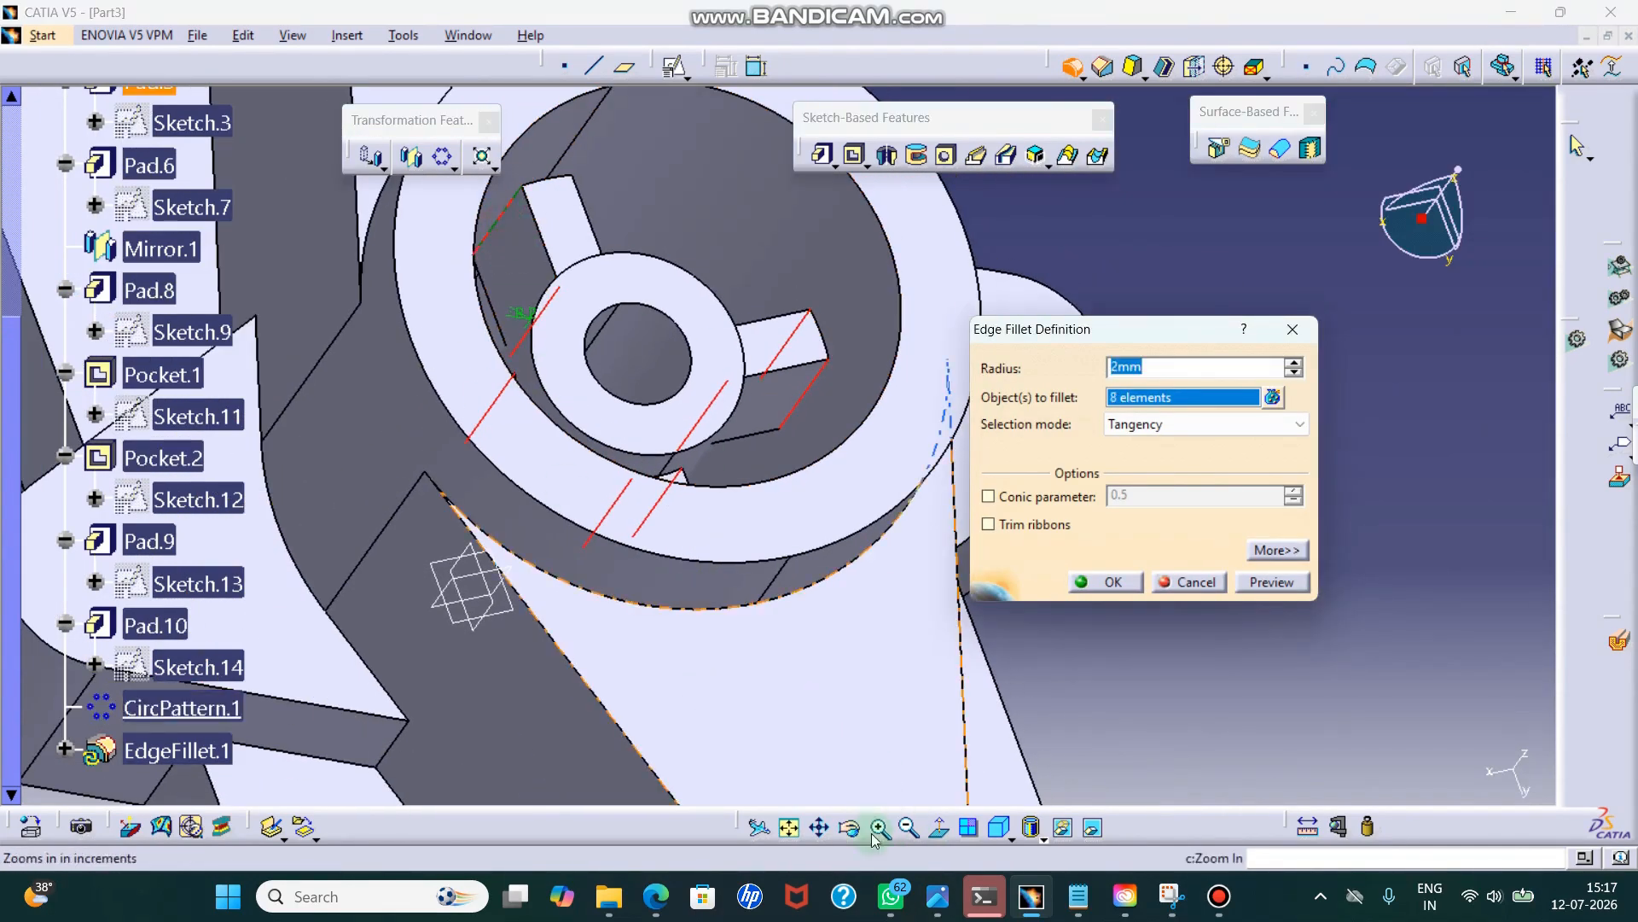
- Add further rib corner edges on the other sides of the hub and create the 2 mm edge fillet
drag(511, 223, 512, 651)
click(551, 381)
click(480, 322)
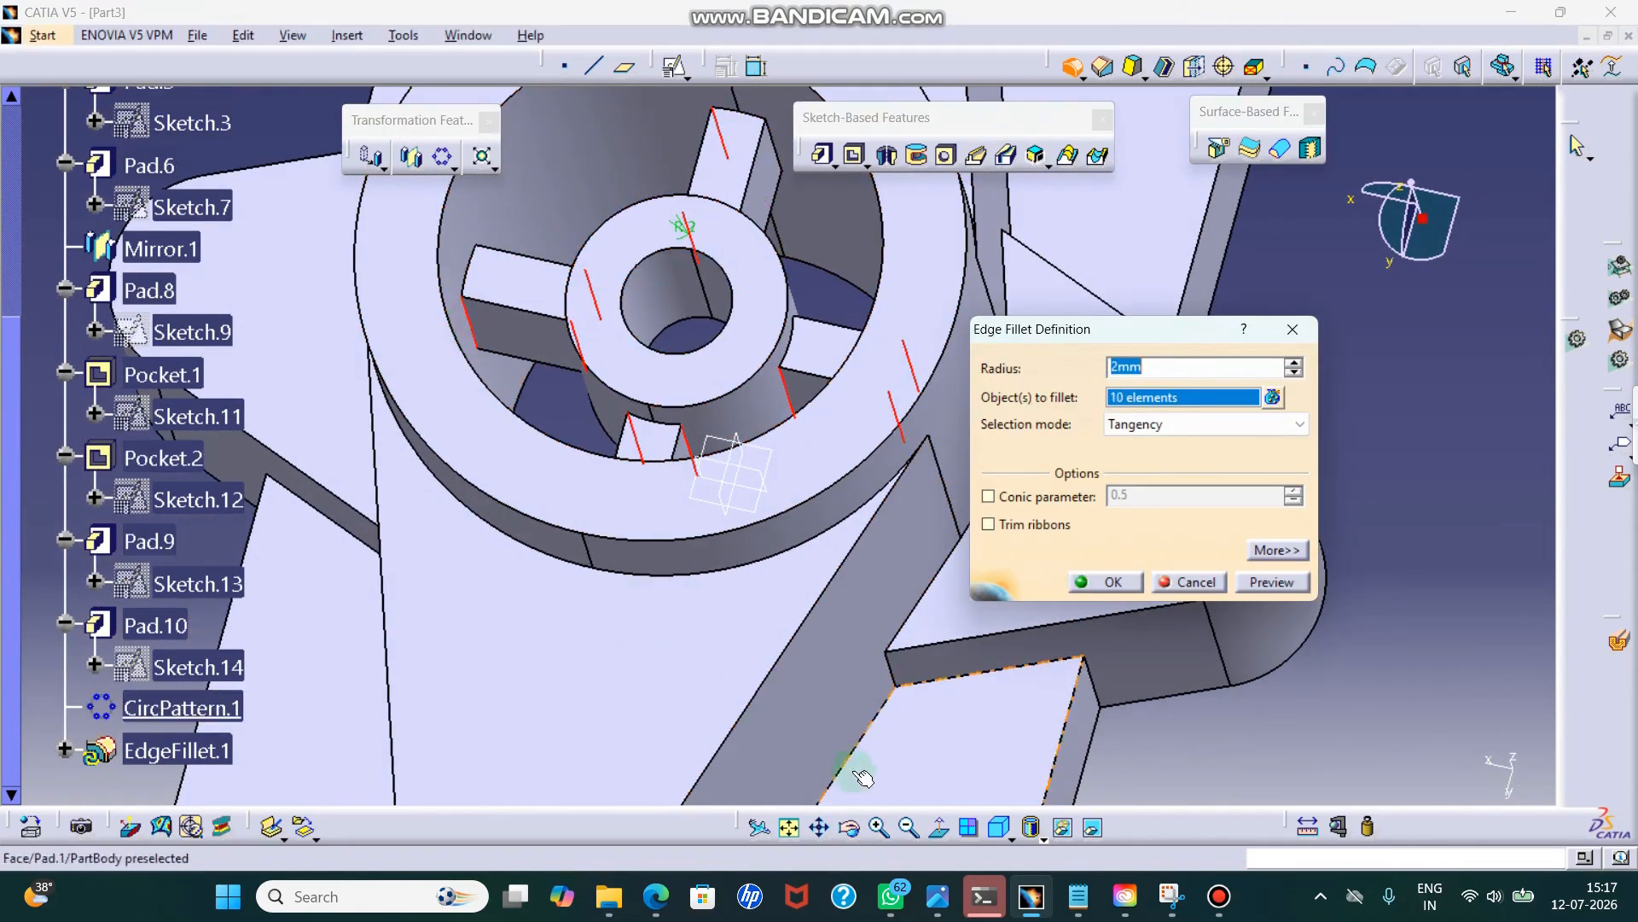
drag(480, 323, 805, 296)
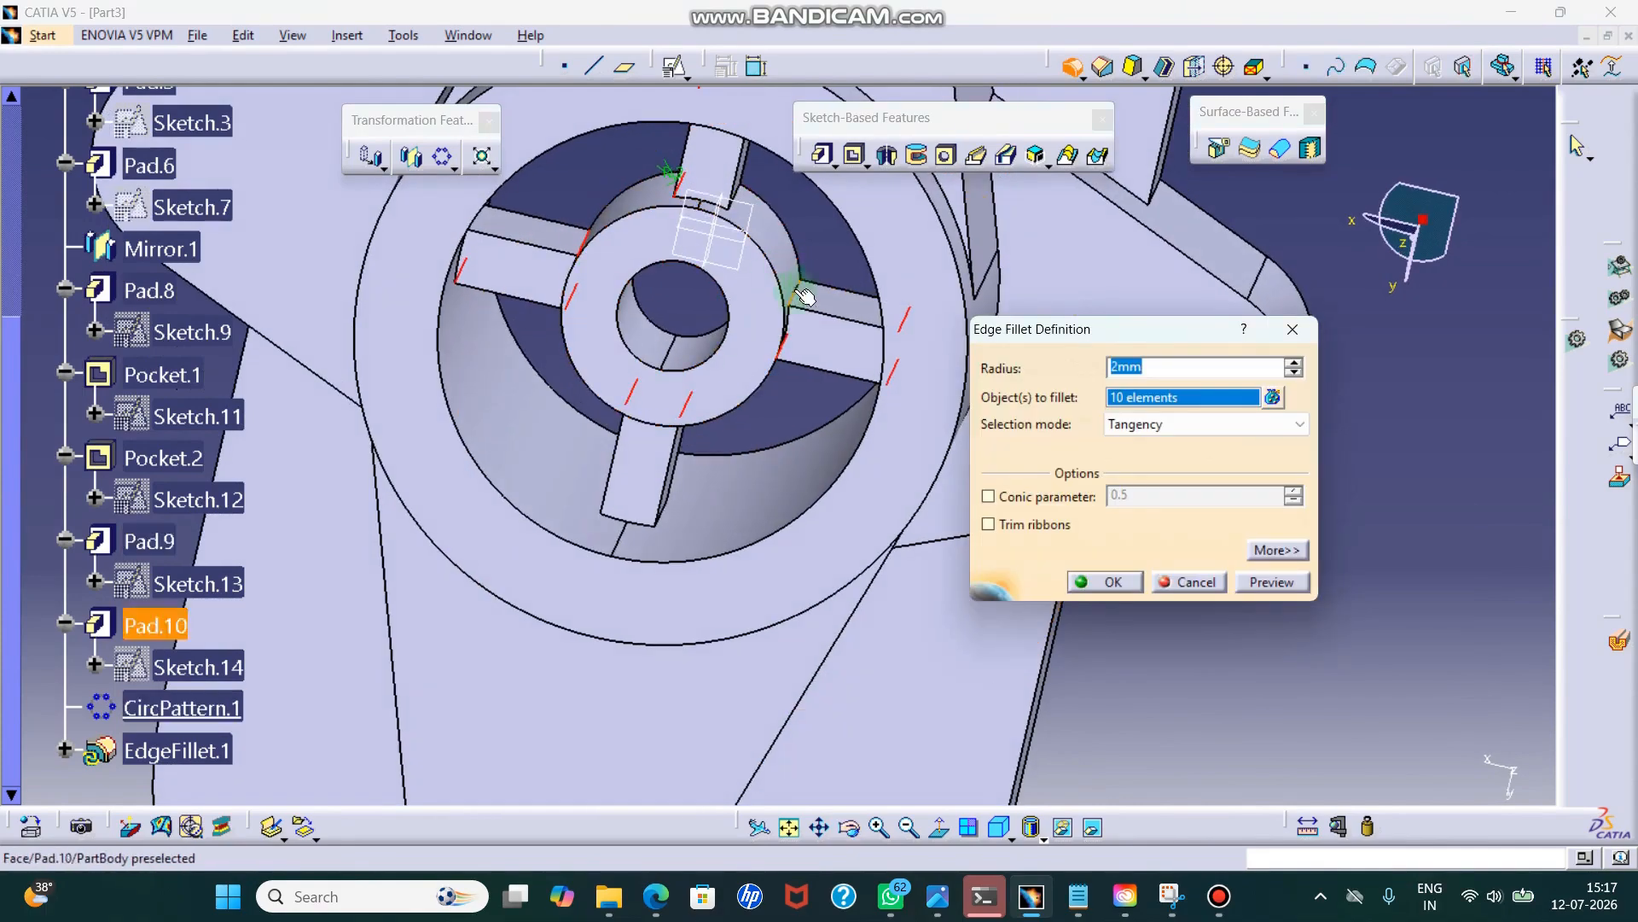
click(805, 296)
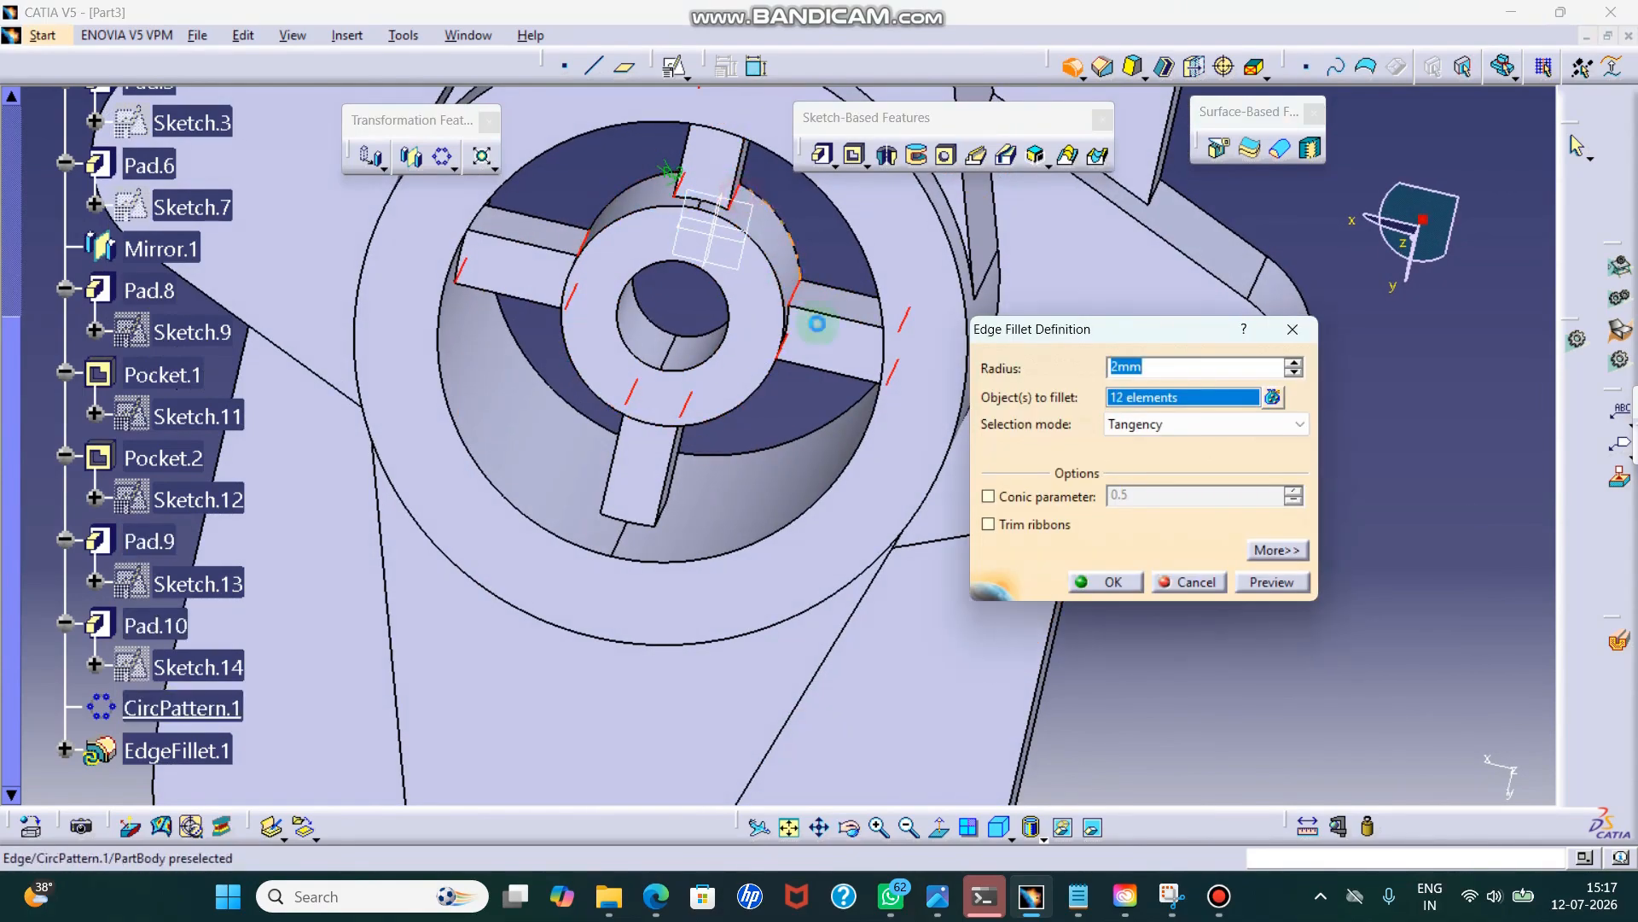
drag(853, 832, 597, 358)
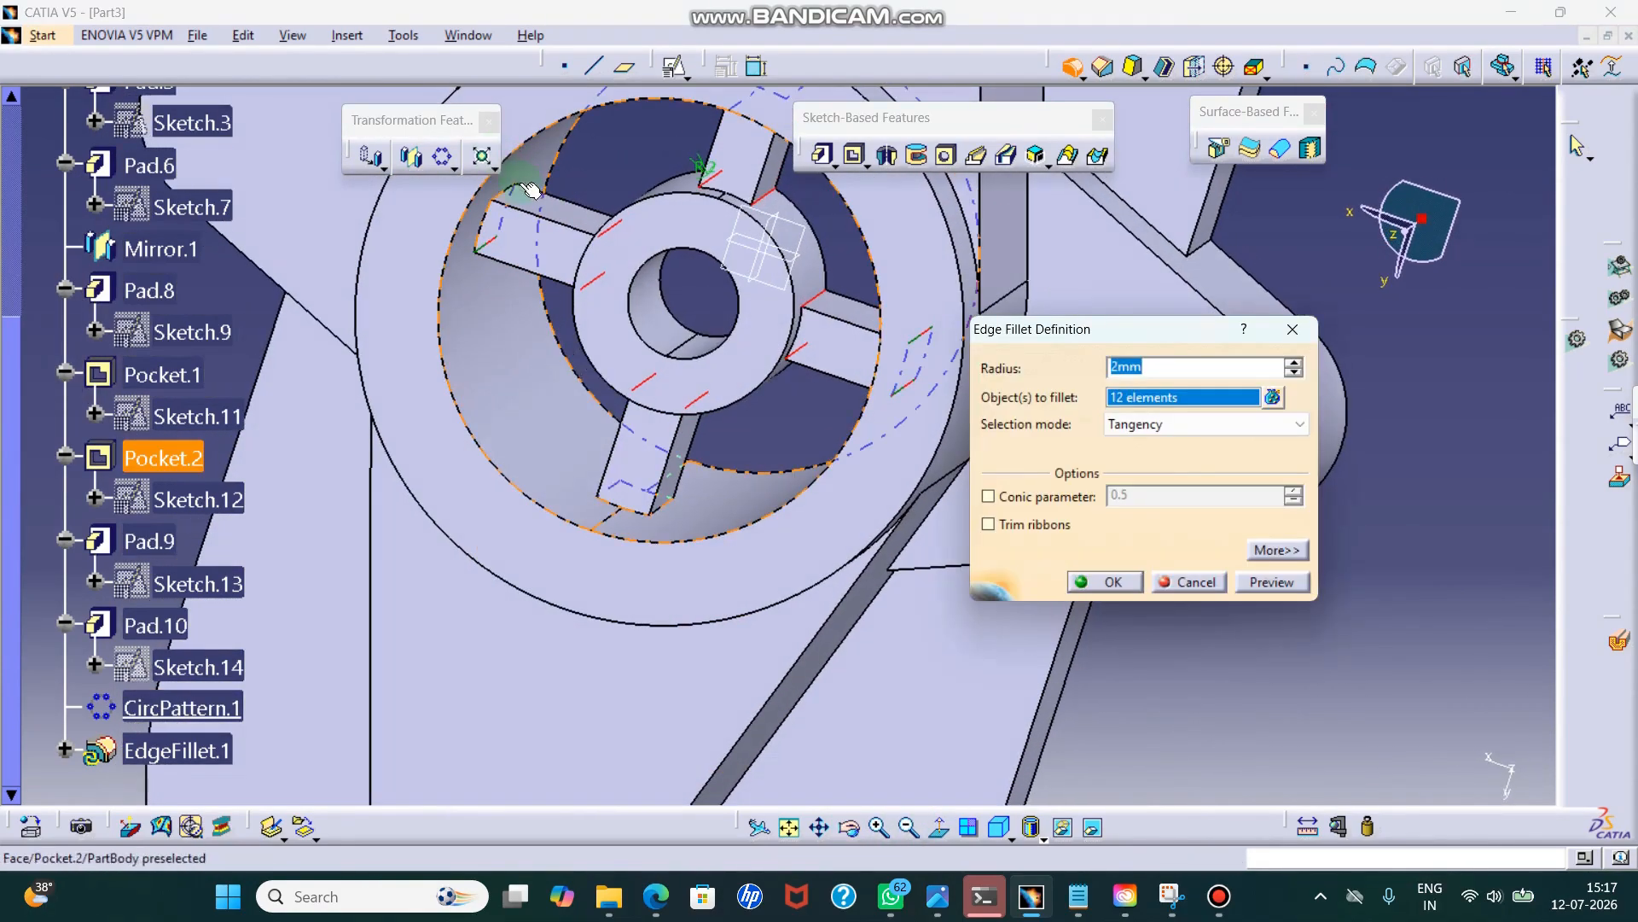
click(852, 829)
drag(922, 614, 997, 424)
click(1108, 584)
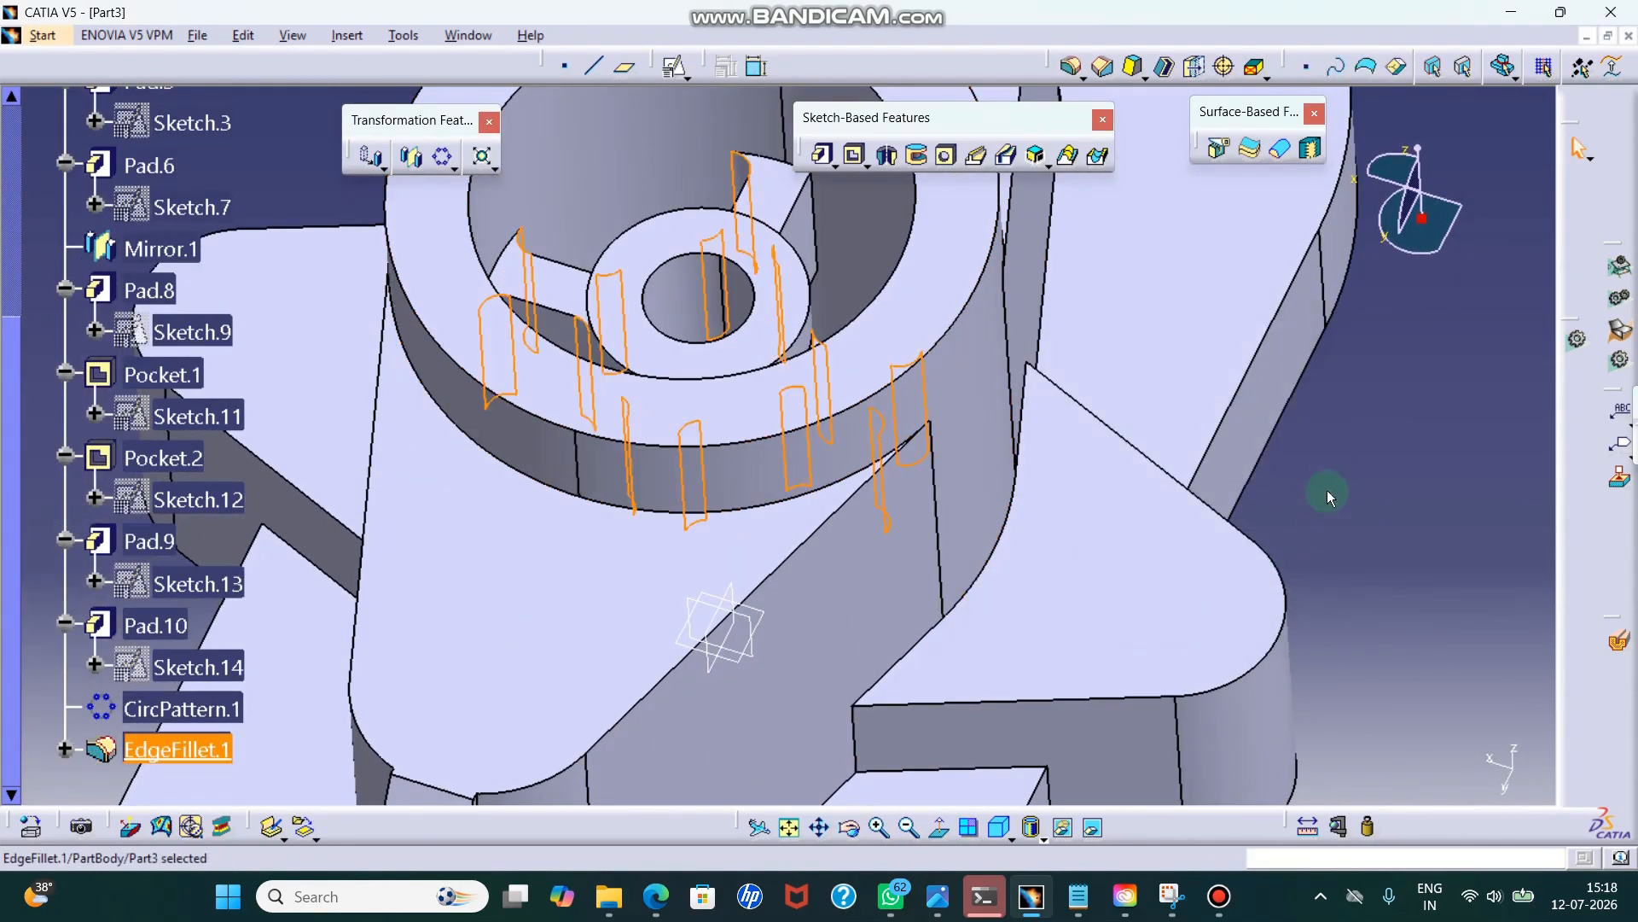
- Fillet the missed vertical edge where a rib meets the bore wall with a 2 mm radius
click(1328, 493)
ctrl+middle_drag(1212, 367, 1160, 469)
click(1071, 68)
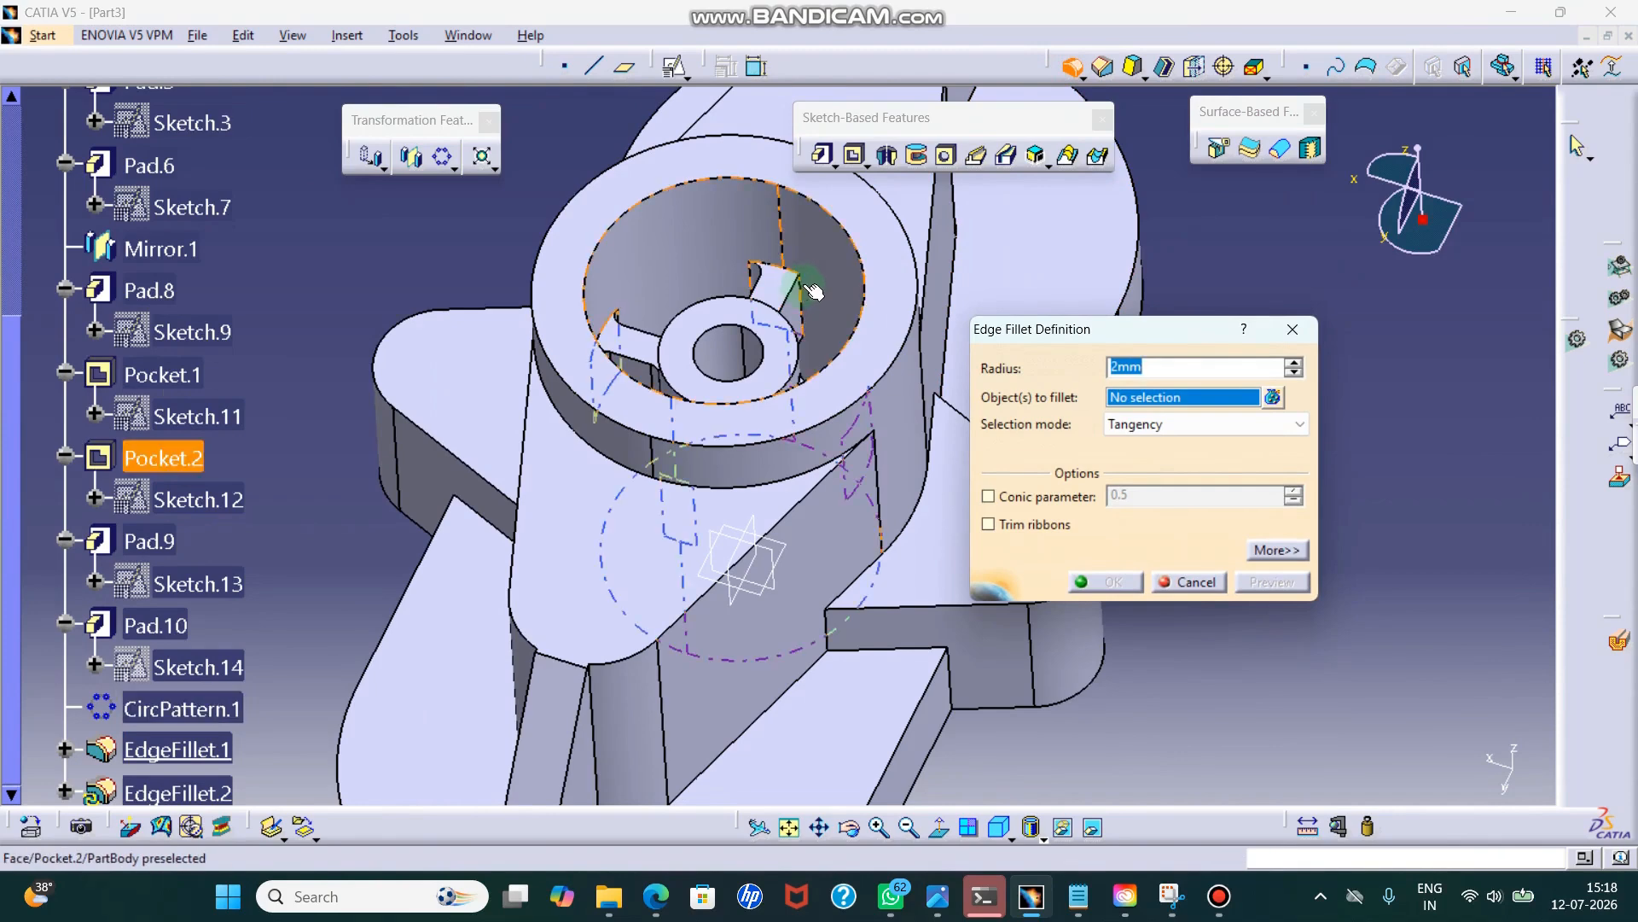
click(802, 307)
click(1105, 581)
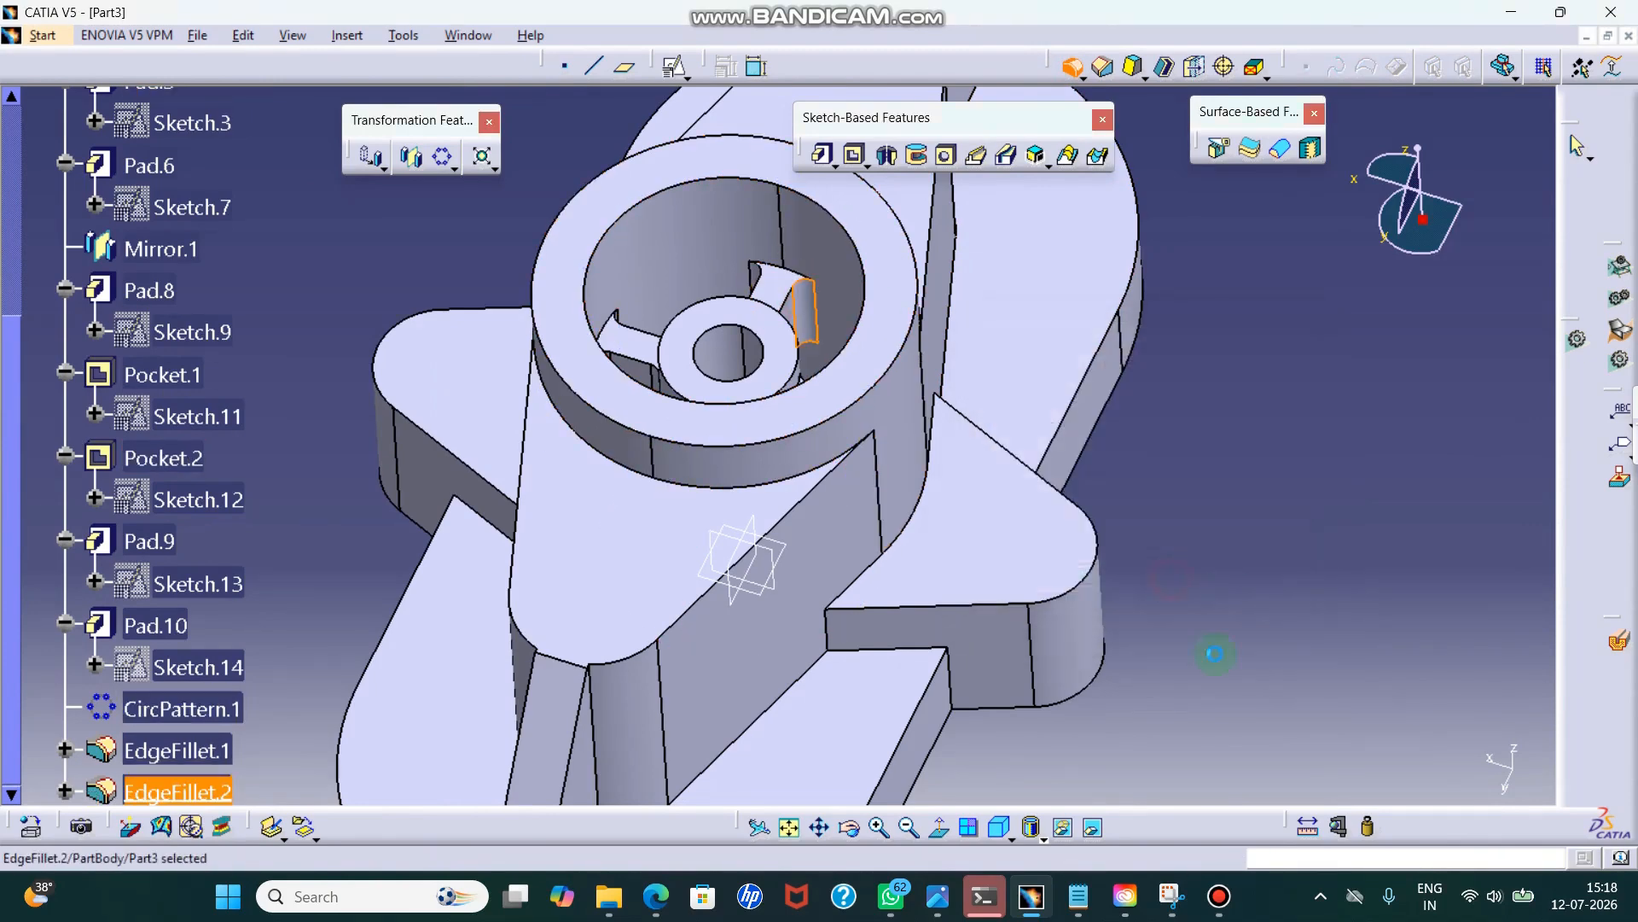
- Dismiss the WhatsApp notification that covers the model area
drag(856, 841, 806, 298)
ctrl+middle_drag(806, 299, 807, 235)
click(1595, 616)
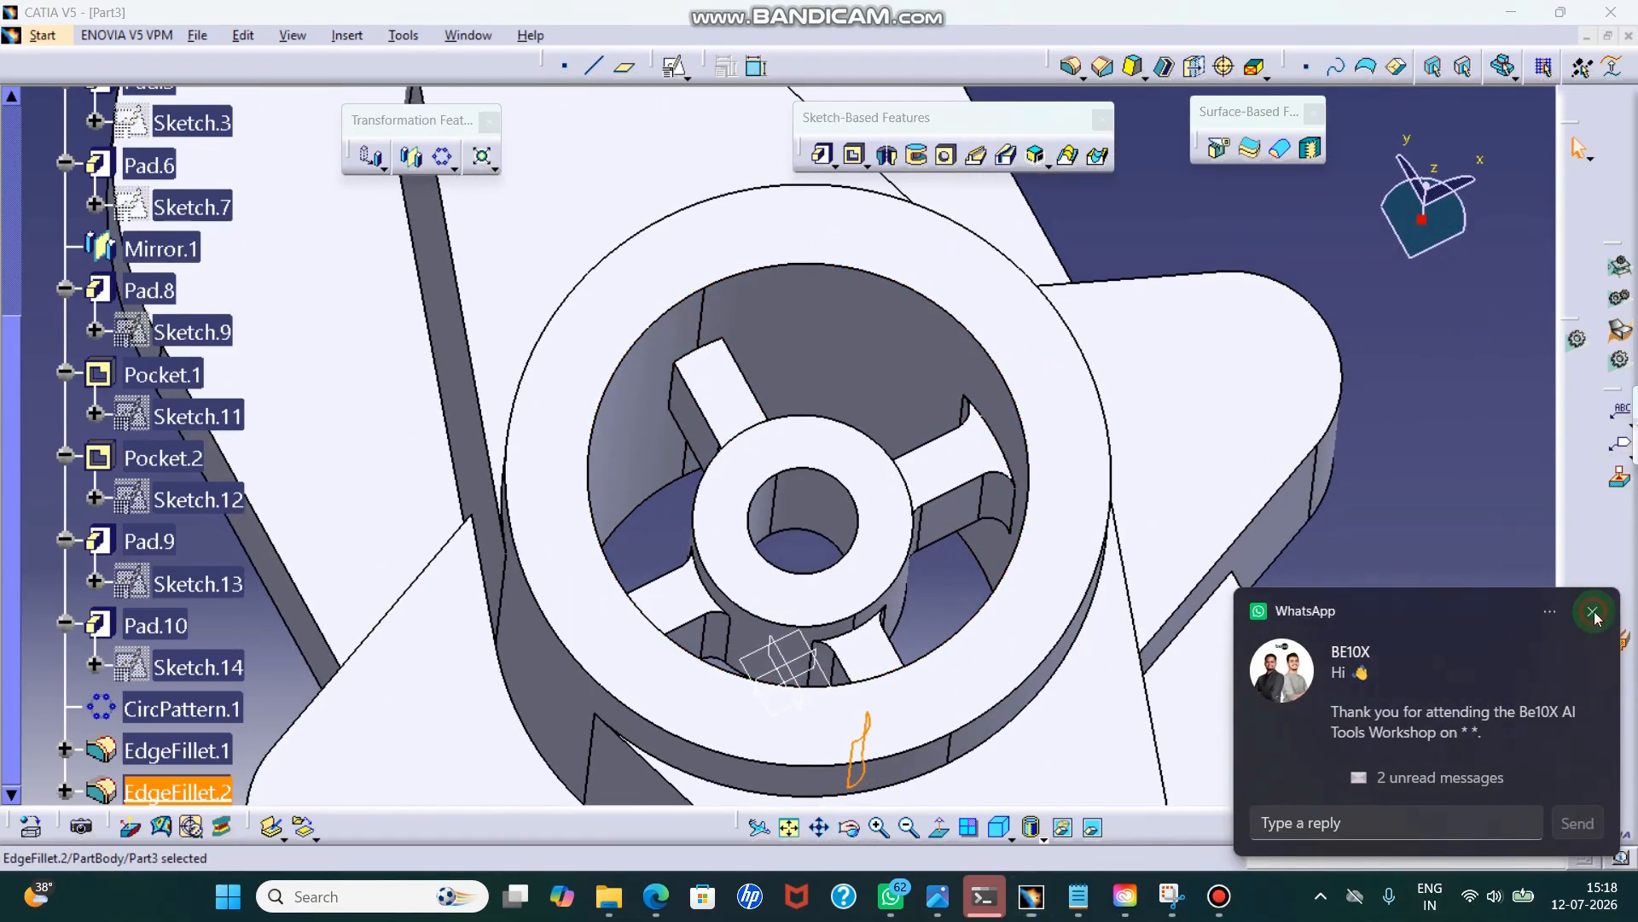
- Start another 2 mm edge fillet and select the unfilleted rib's vertical edges where it meets the bore wall
click(1067, 65)
click(666, 387)
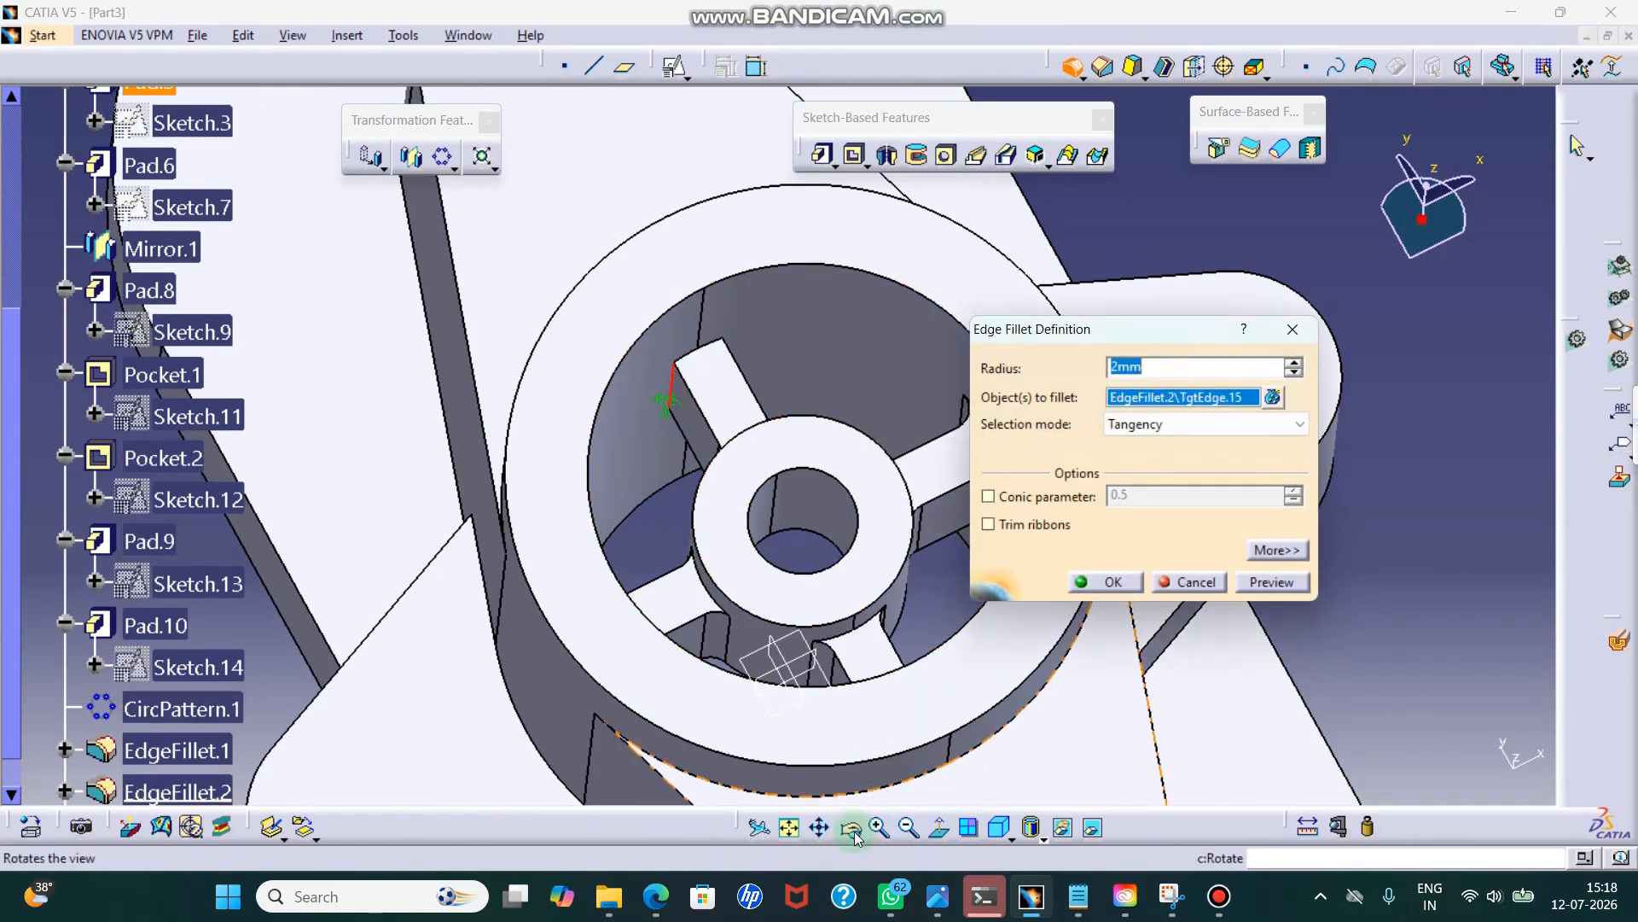
click(741, 698)
click(981, 756)
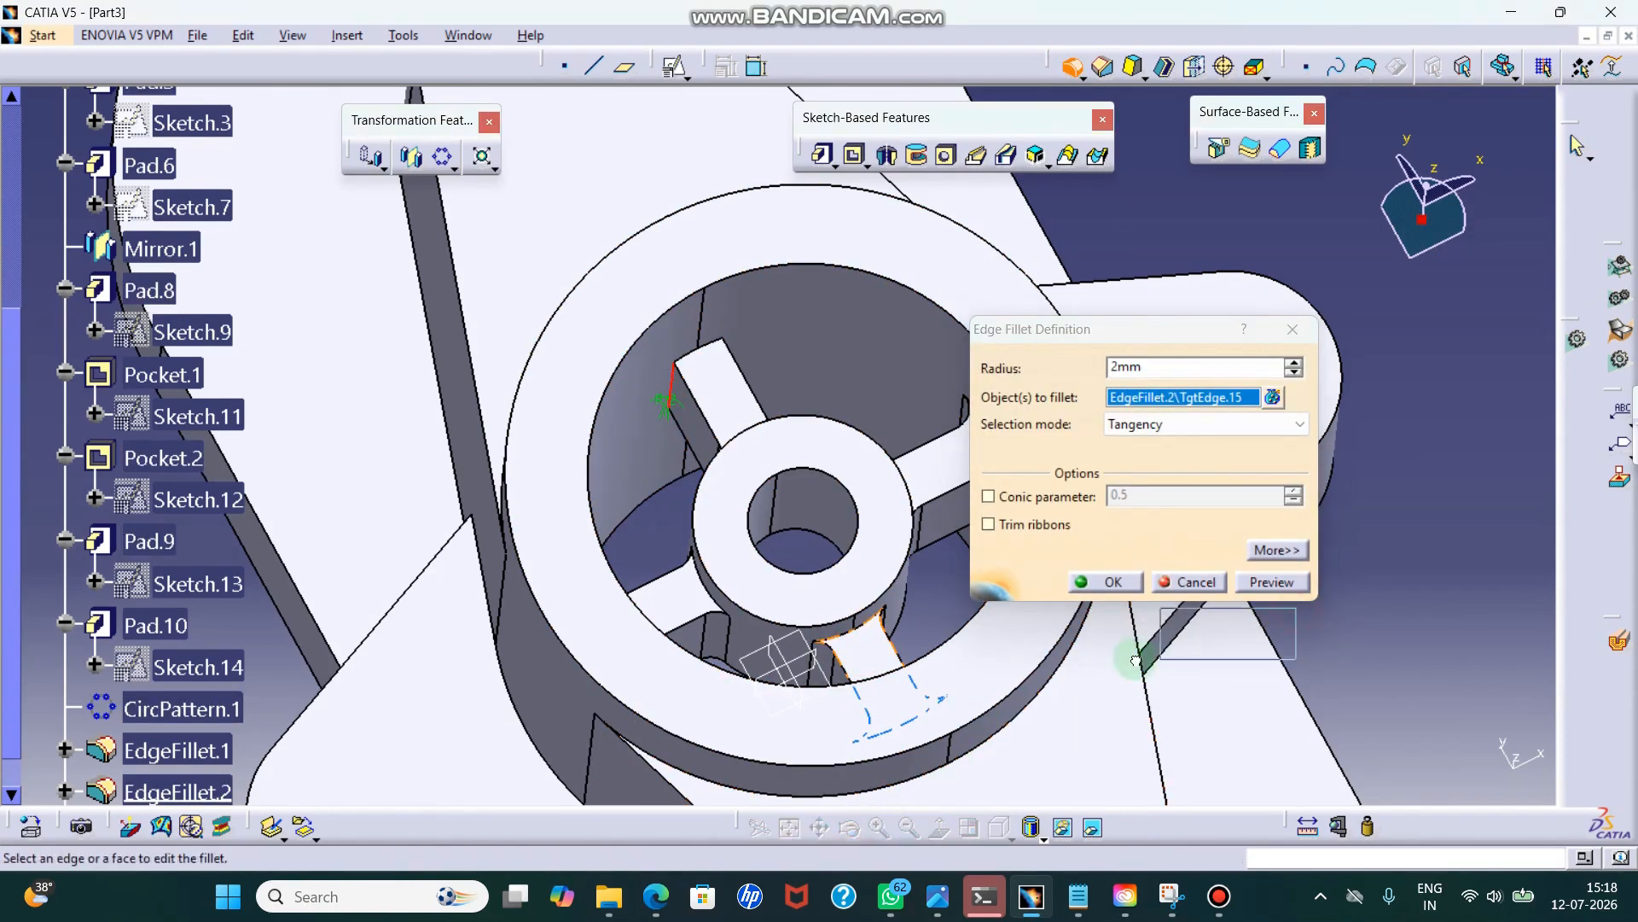
click(849, 827)
drag(1331, 631, 841, 401)
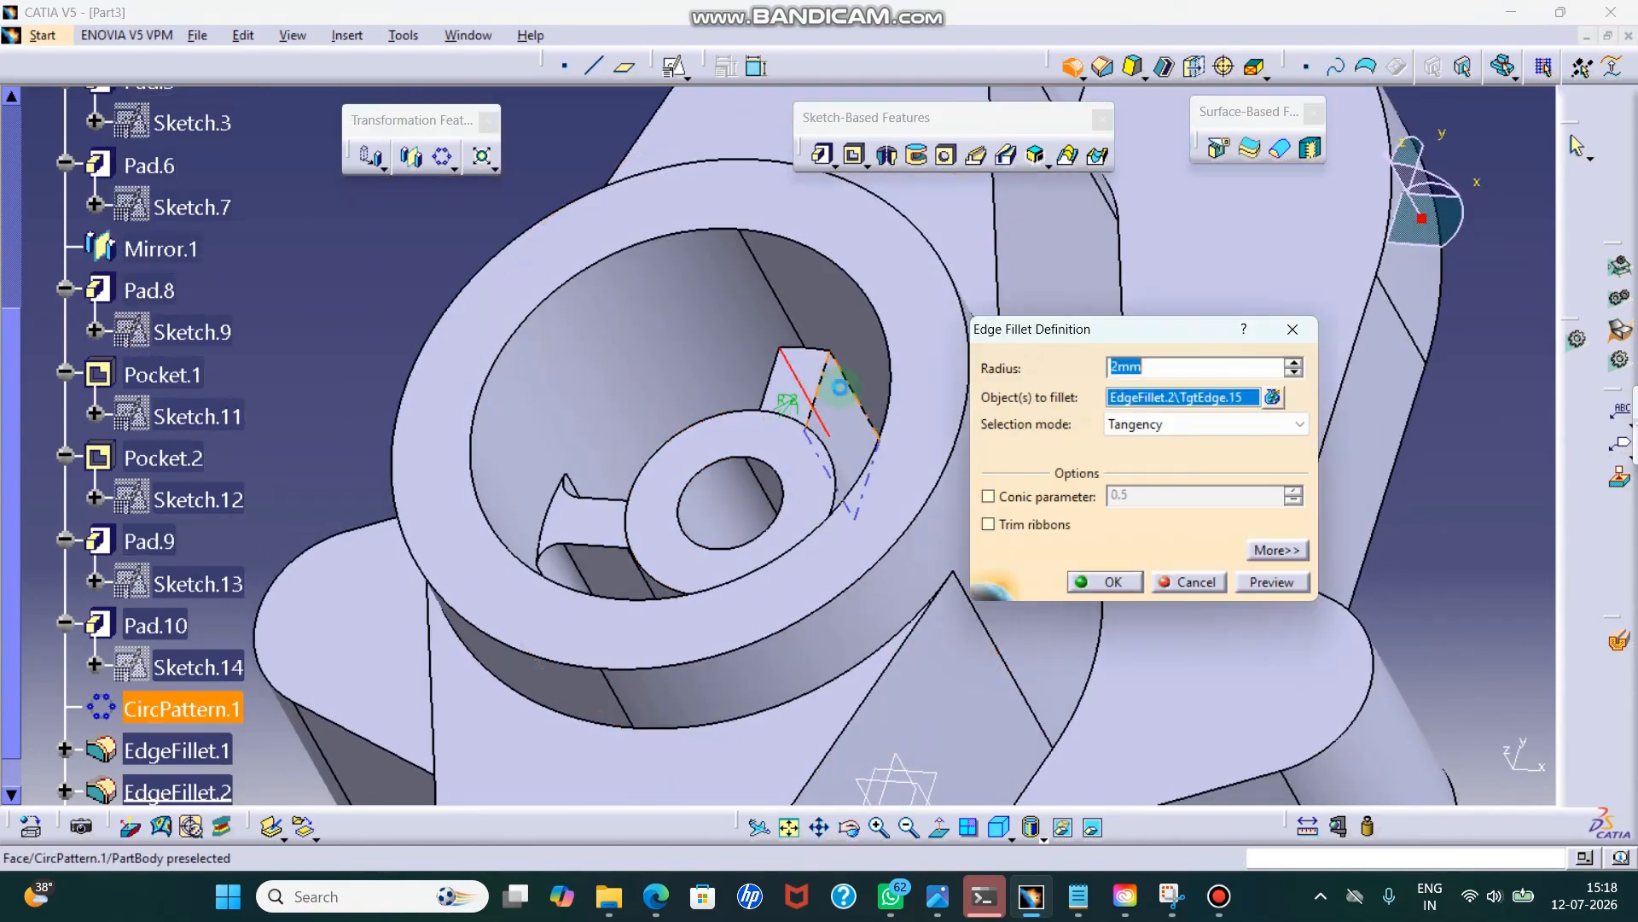
click(851, 390)
key(Escape)
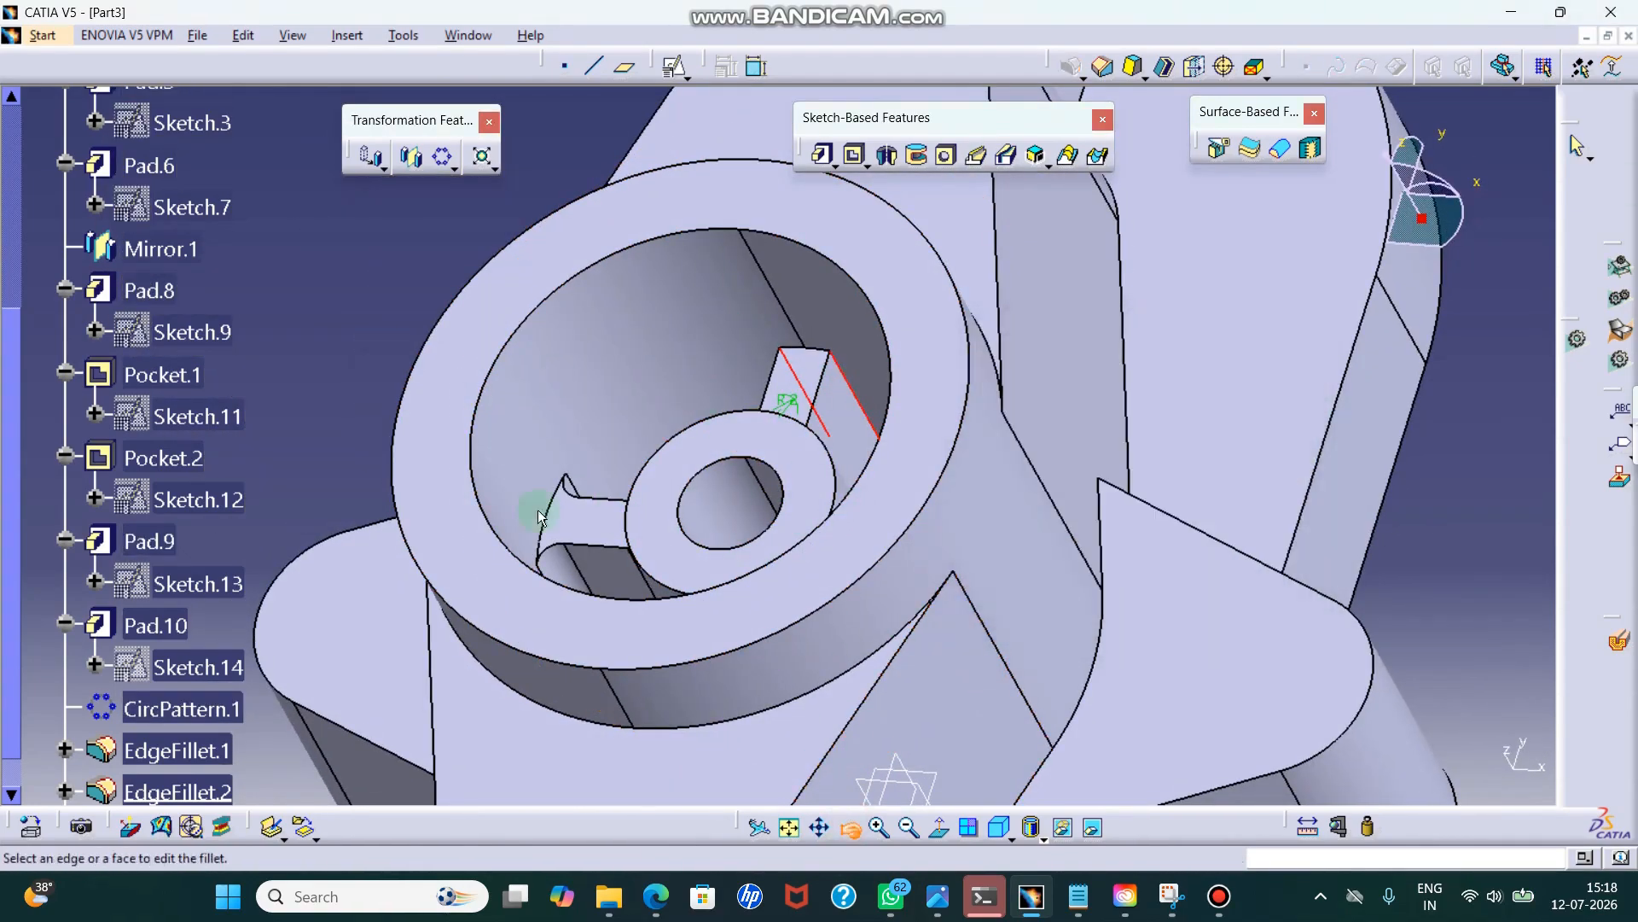
- Add the remaining rib-to-hub edges around the hub to the selection and create the 2 mm edge fillet
drag(322, 428, 887, 692)
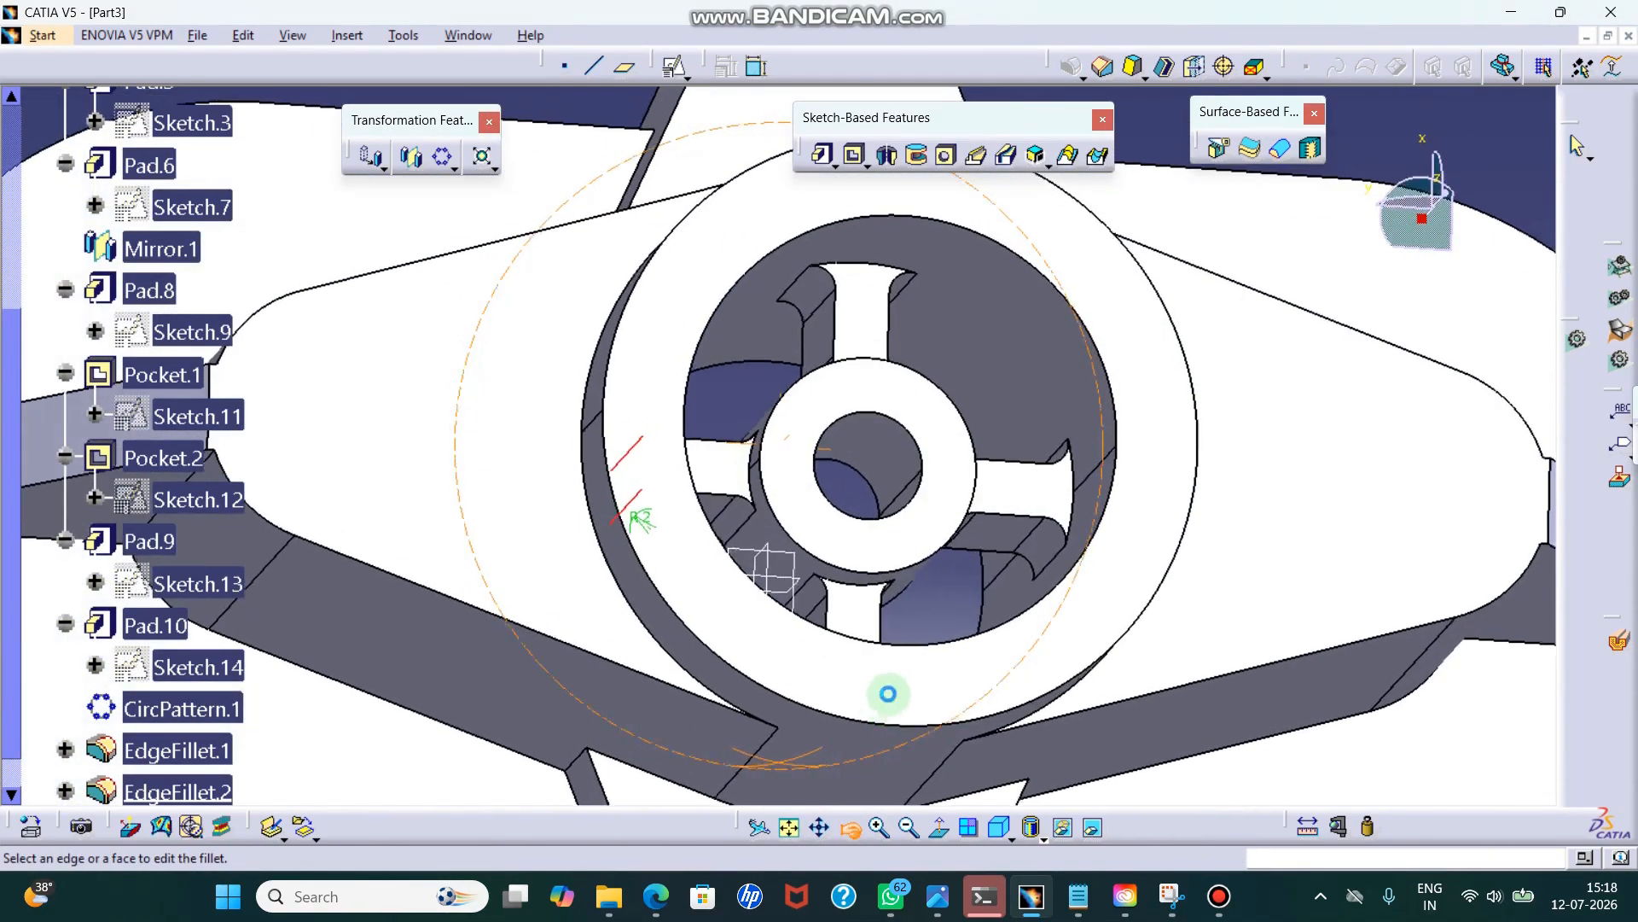
ctrl+middle_drag(888, 694, 733, 496)
click(524, 468)
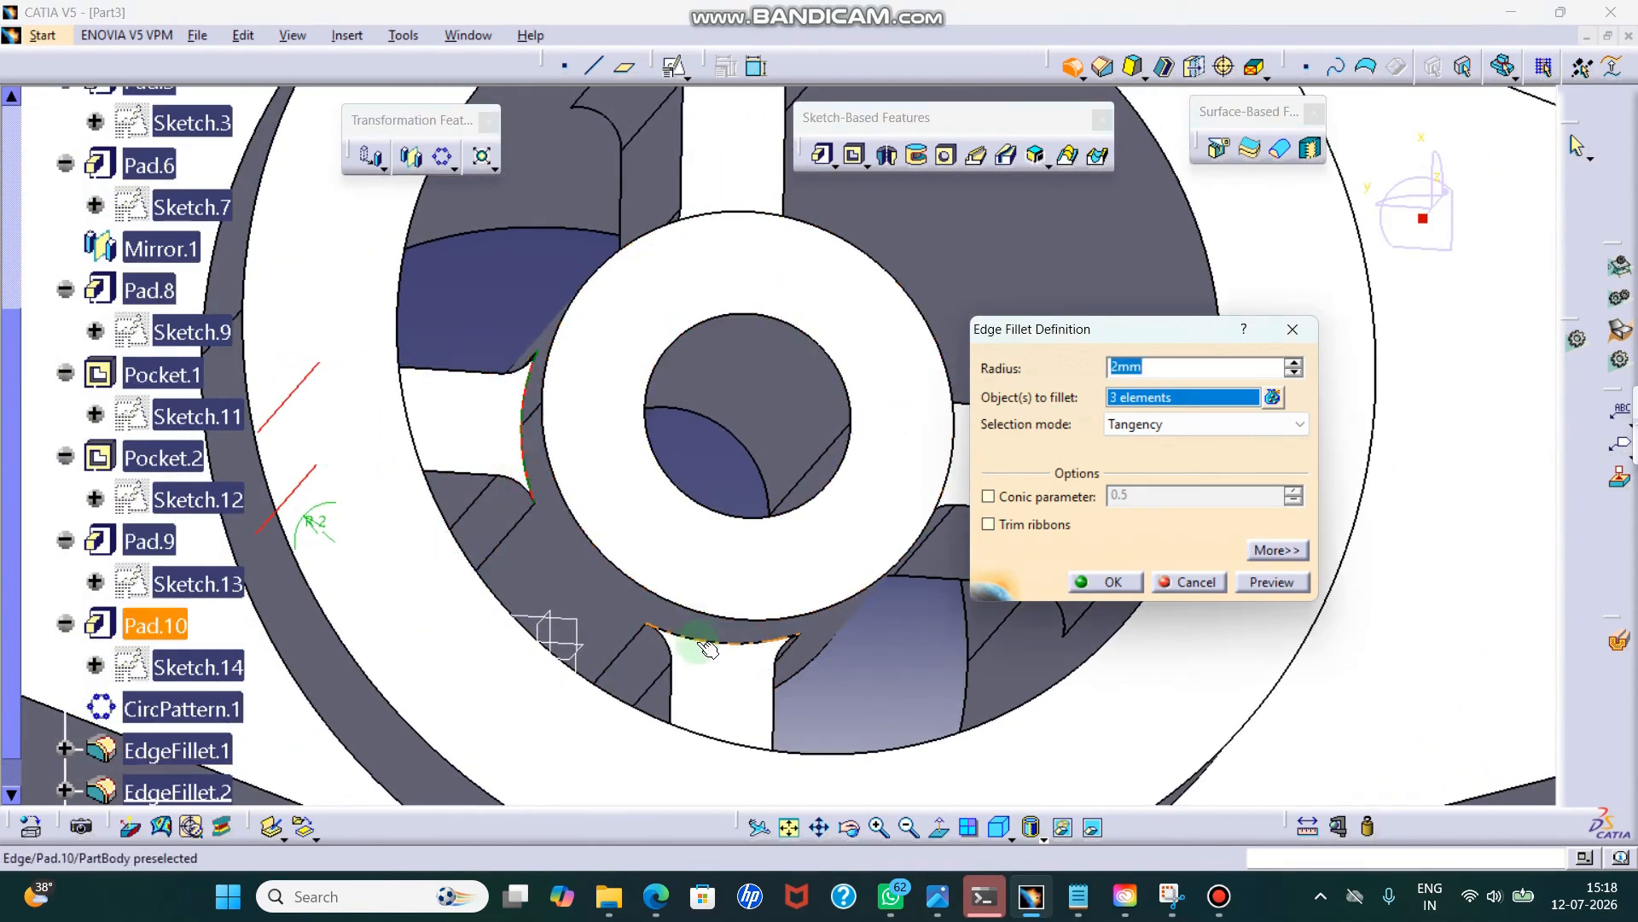
click(707, 649)
middle_drag(863, 779, 930, 579)
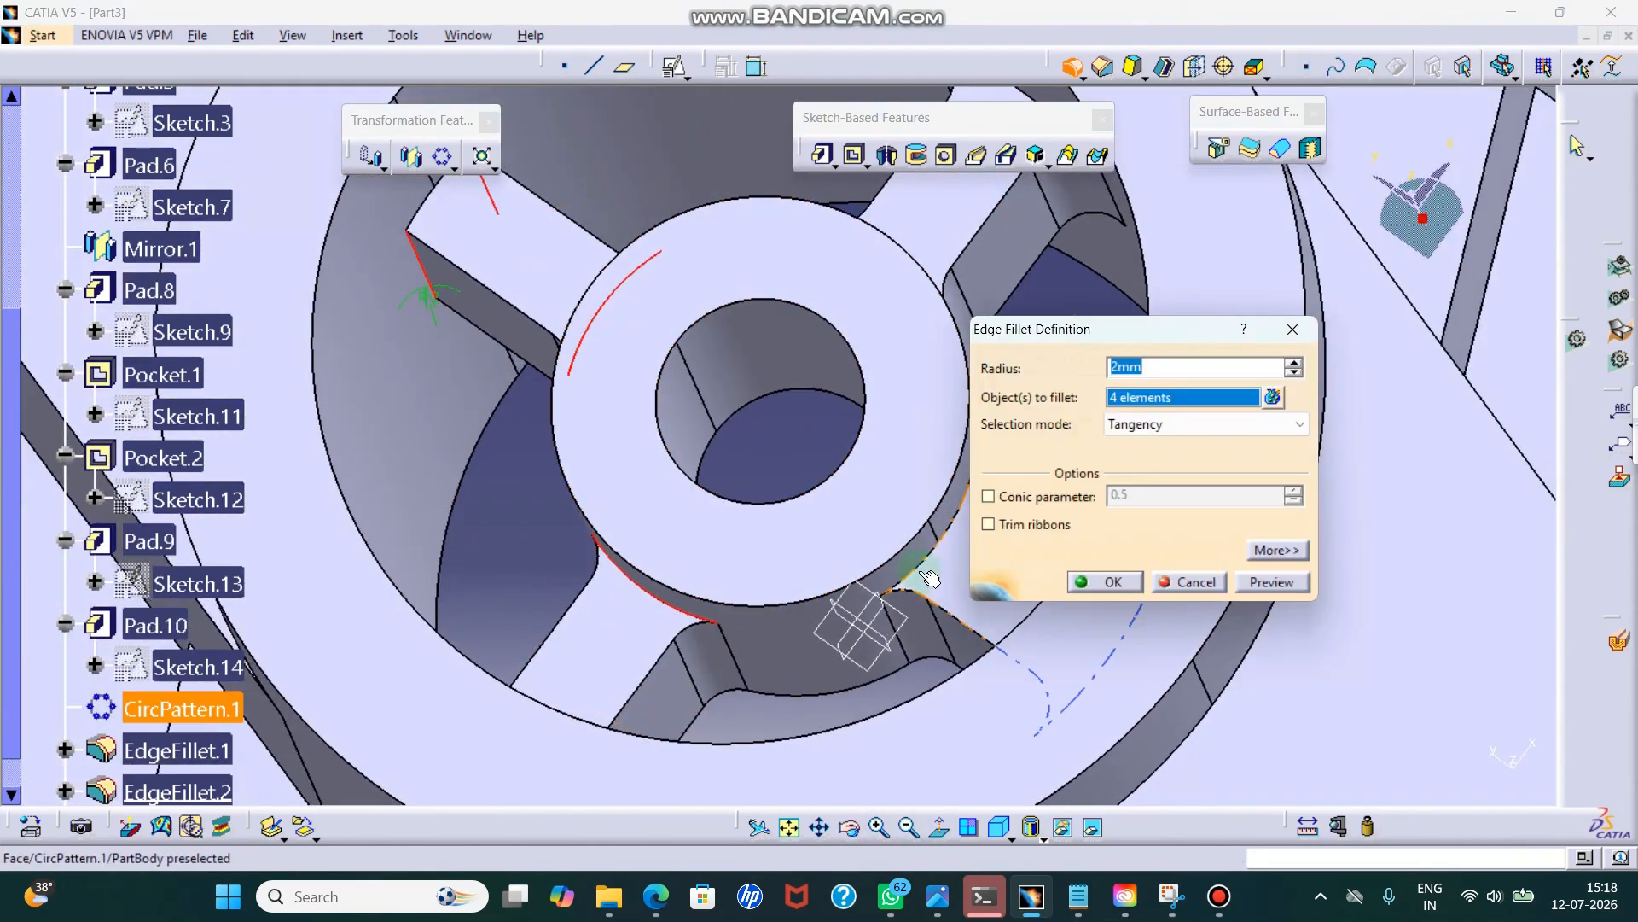
click(921, 578)
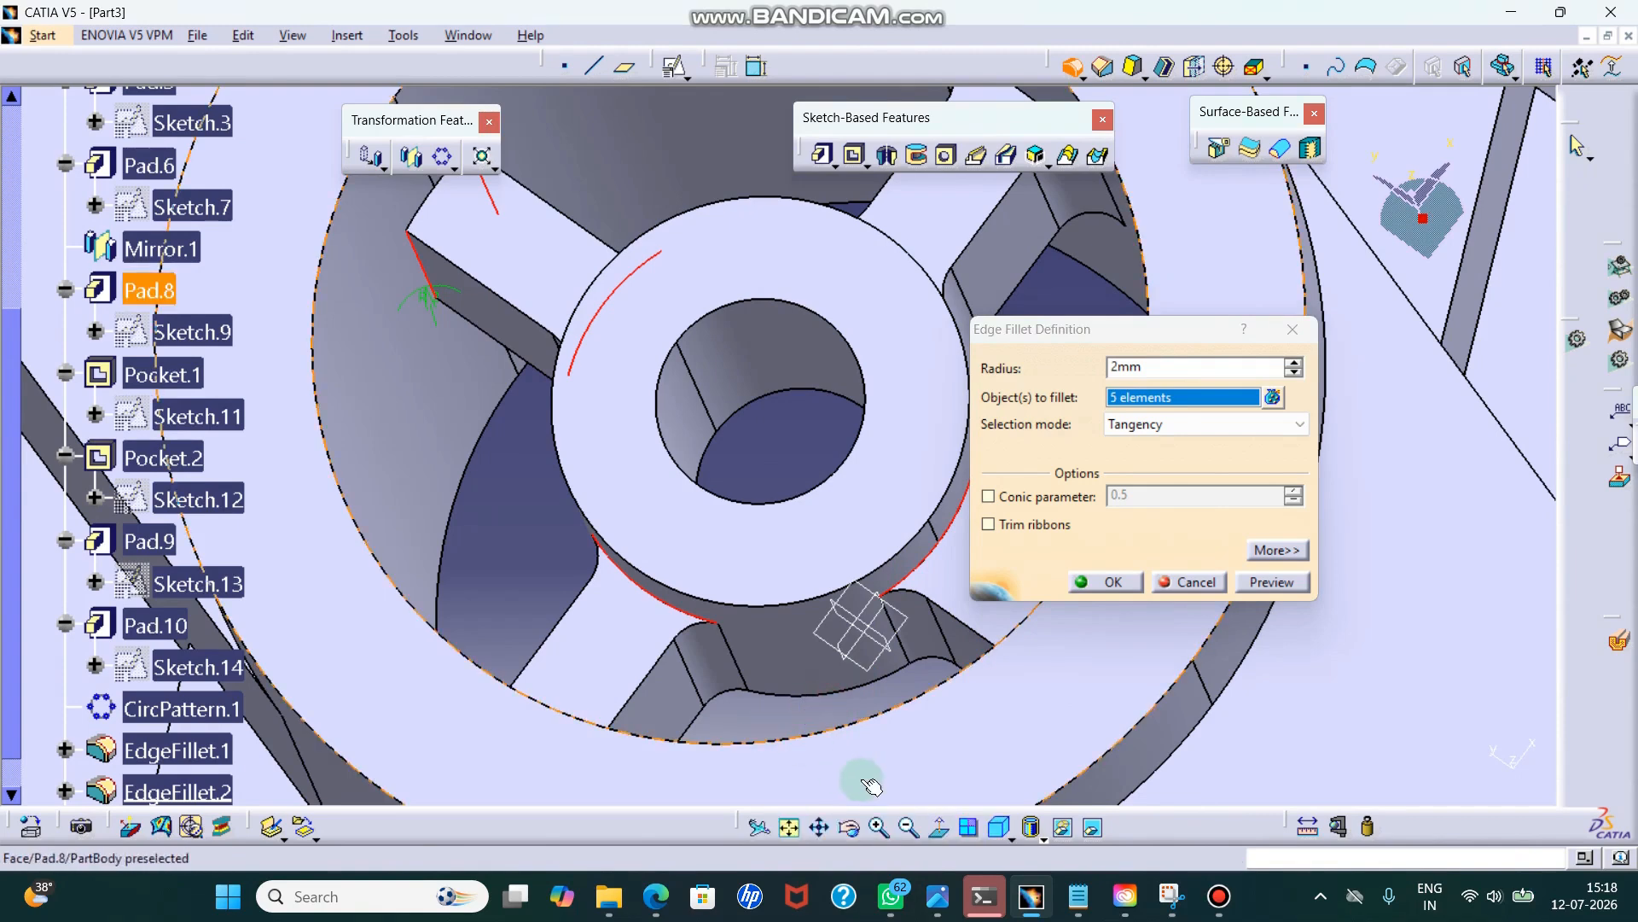
middle_drag(849, 719, 973, 283)
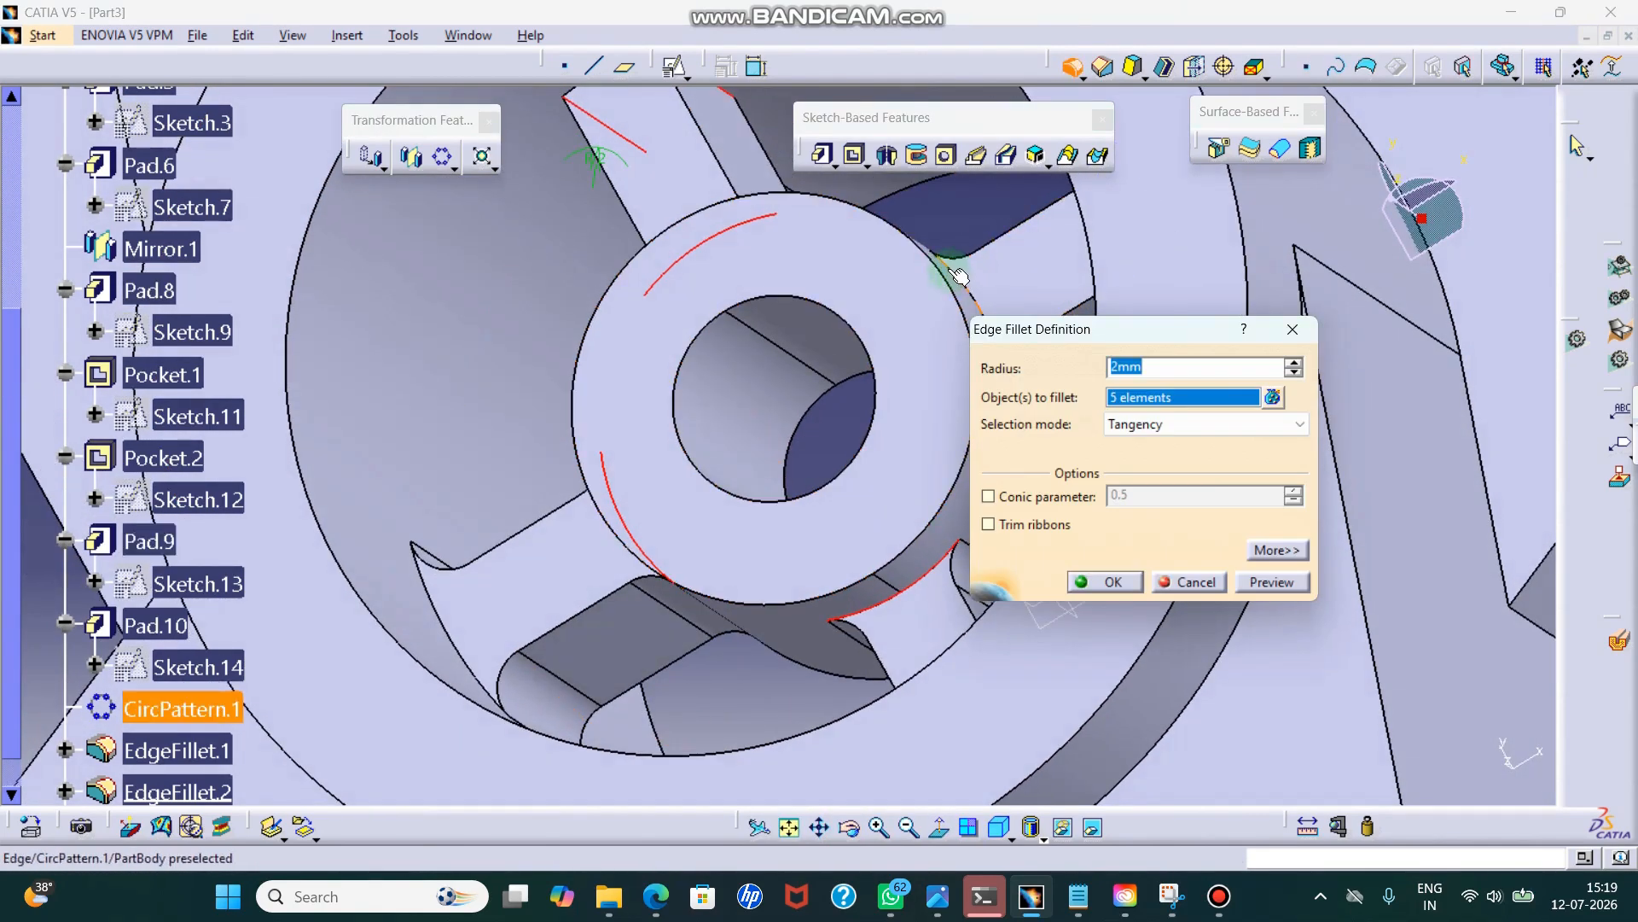
click(1098, 573)
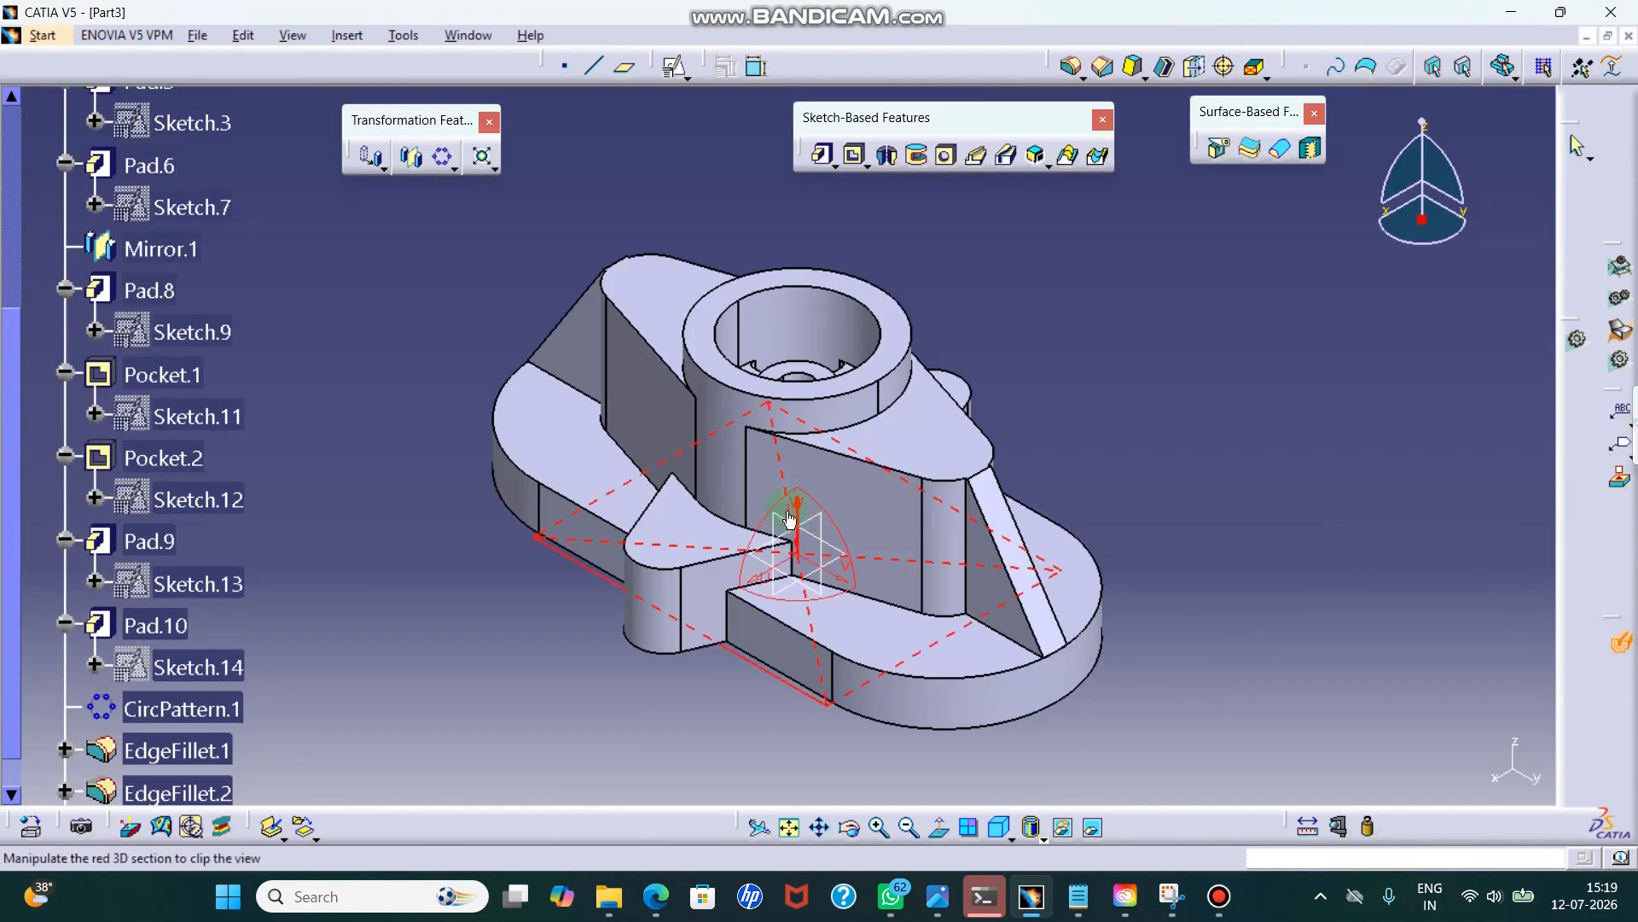
- Examine the bore, hub and ribs in a lengthwise dynamic section from the front, and return to the full isometric view
drag(793, 527, 934, 613)
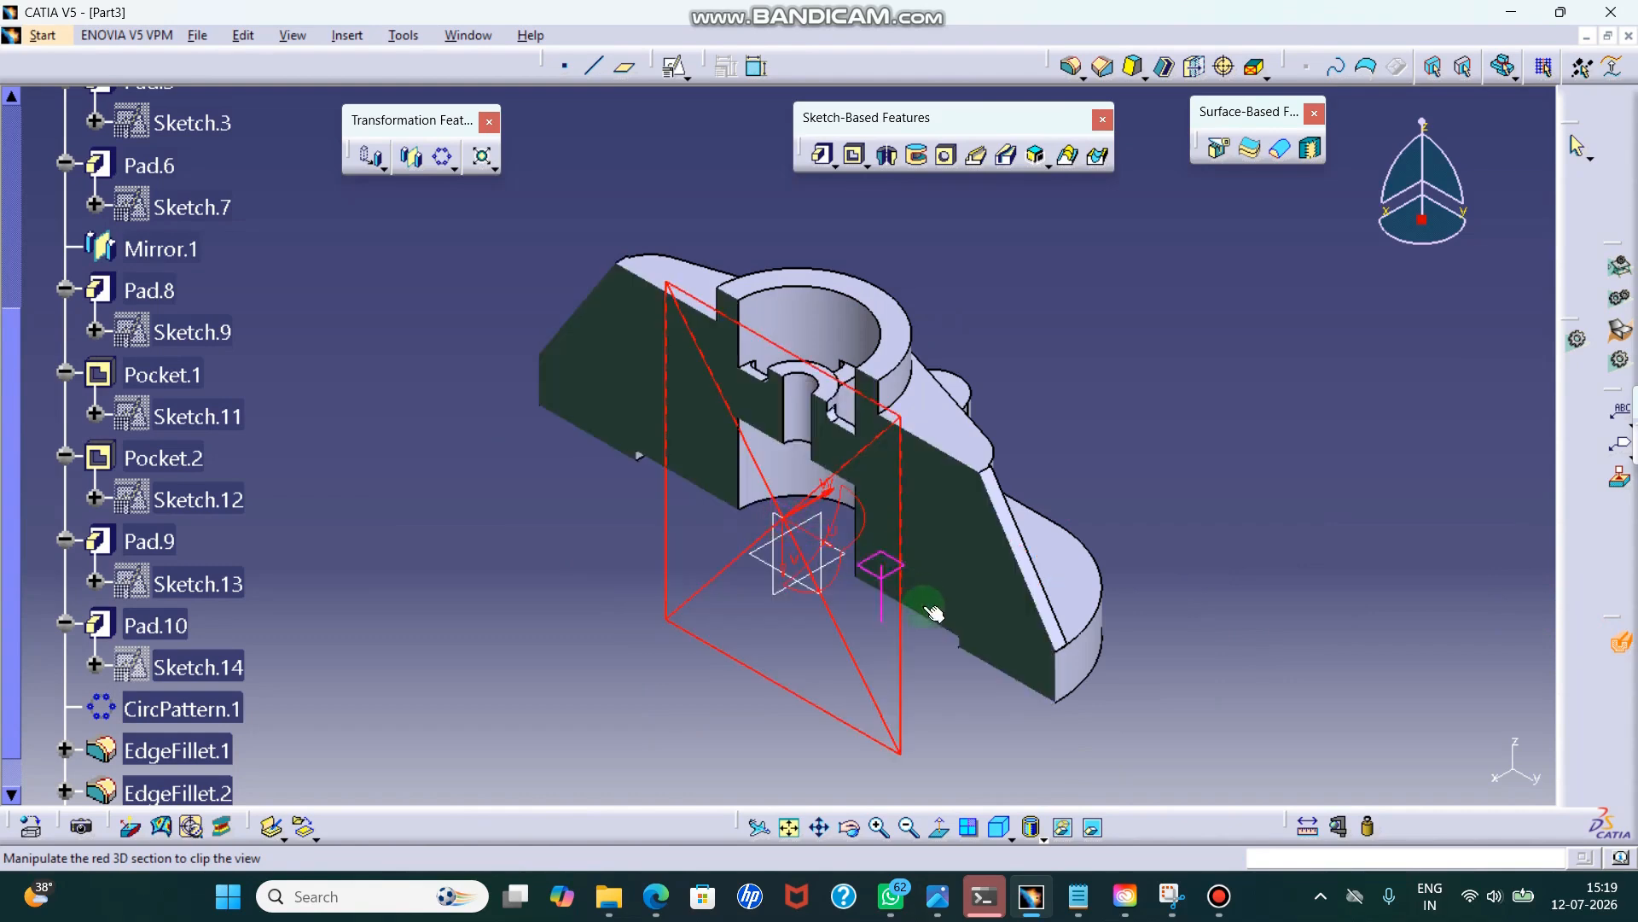
click(1014, 837)
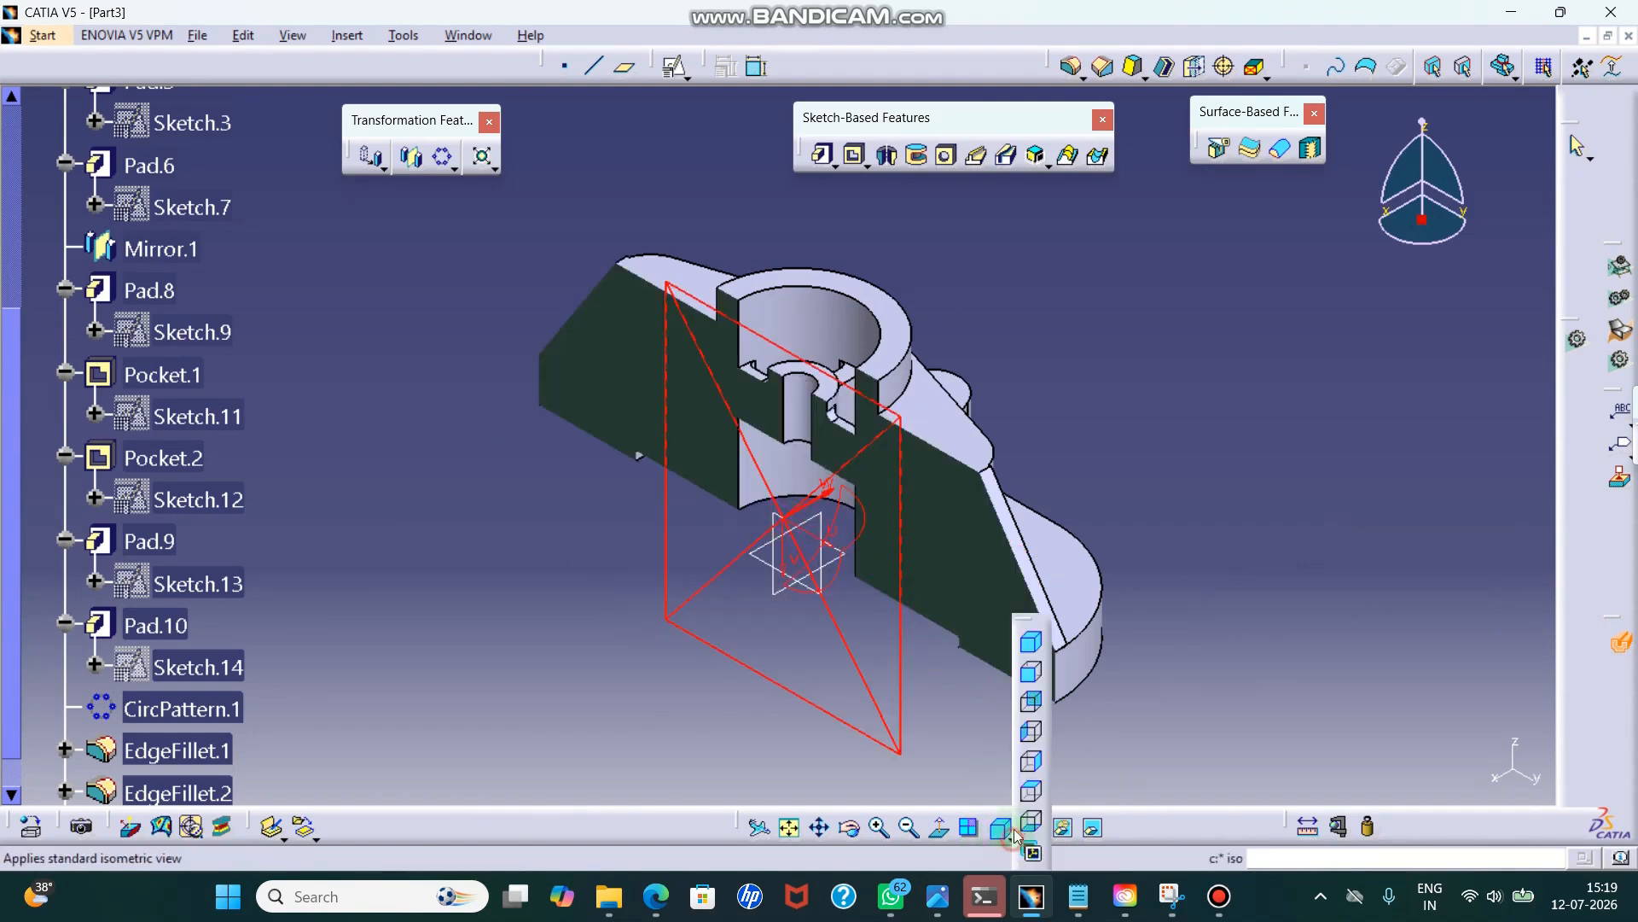
click(1032, 674)
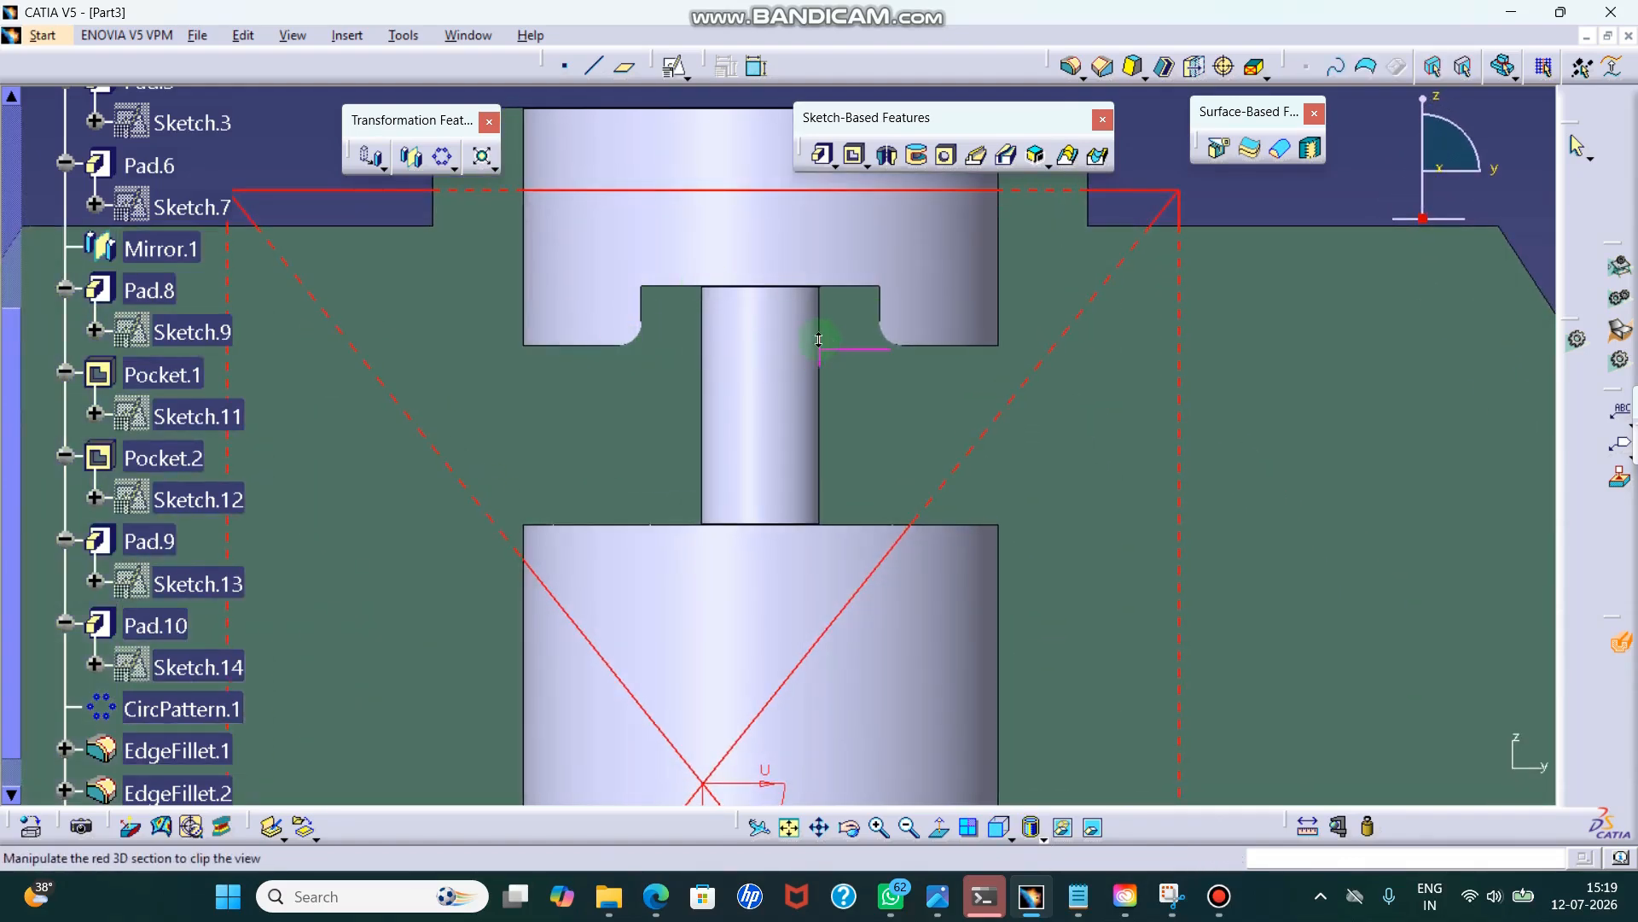
middle_drag(819, 339, 820, 525)
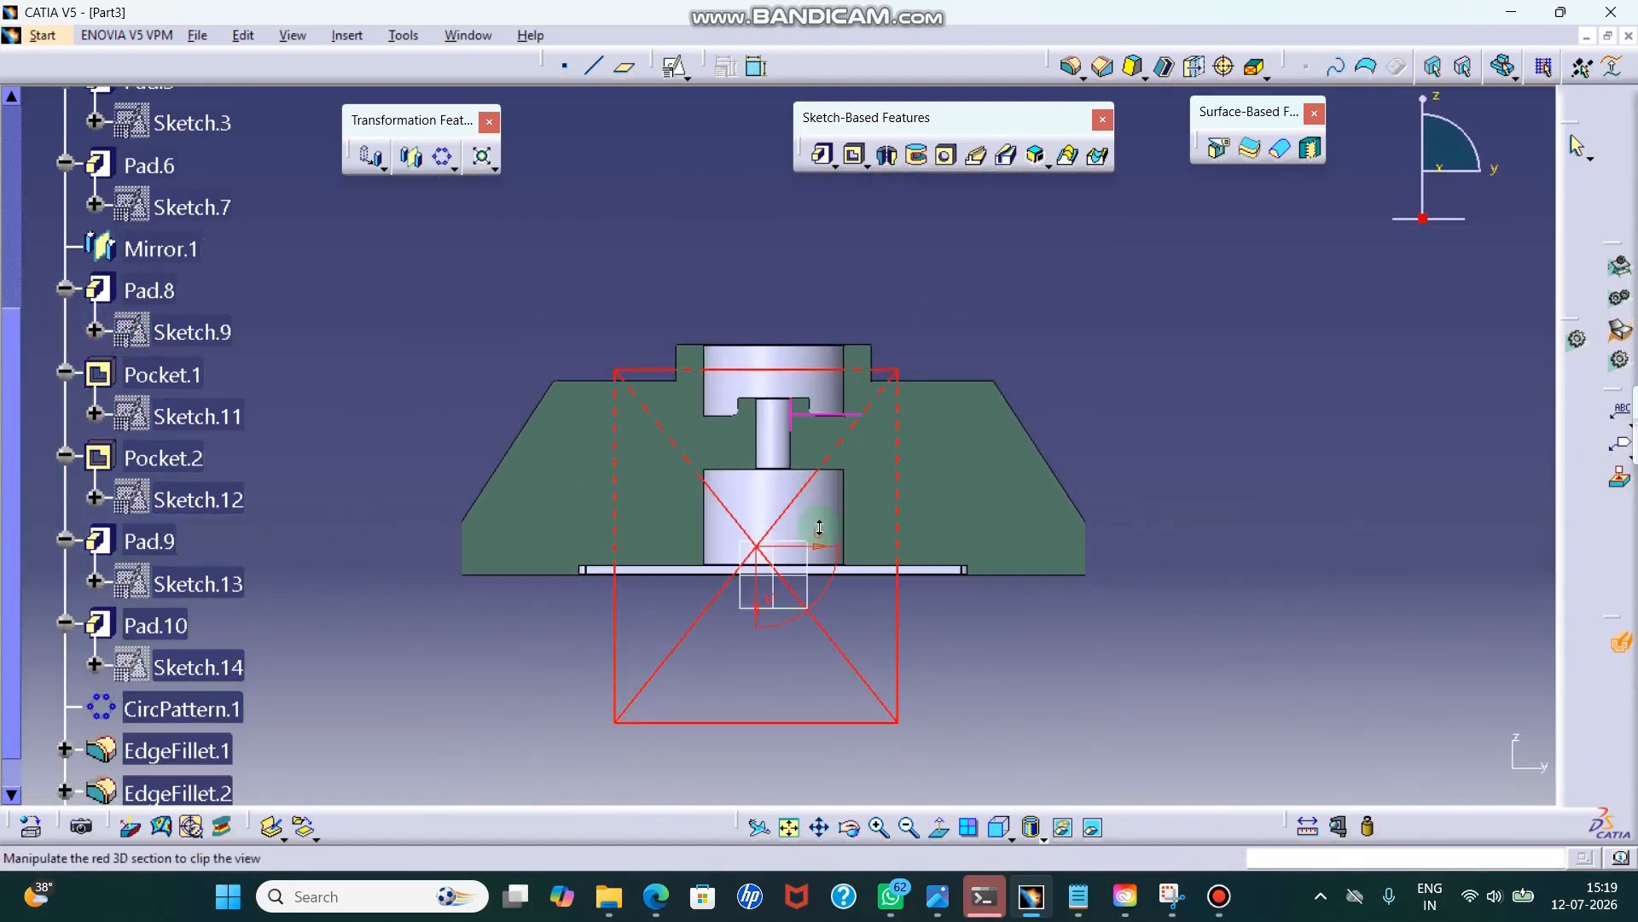
click(1618, 645)
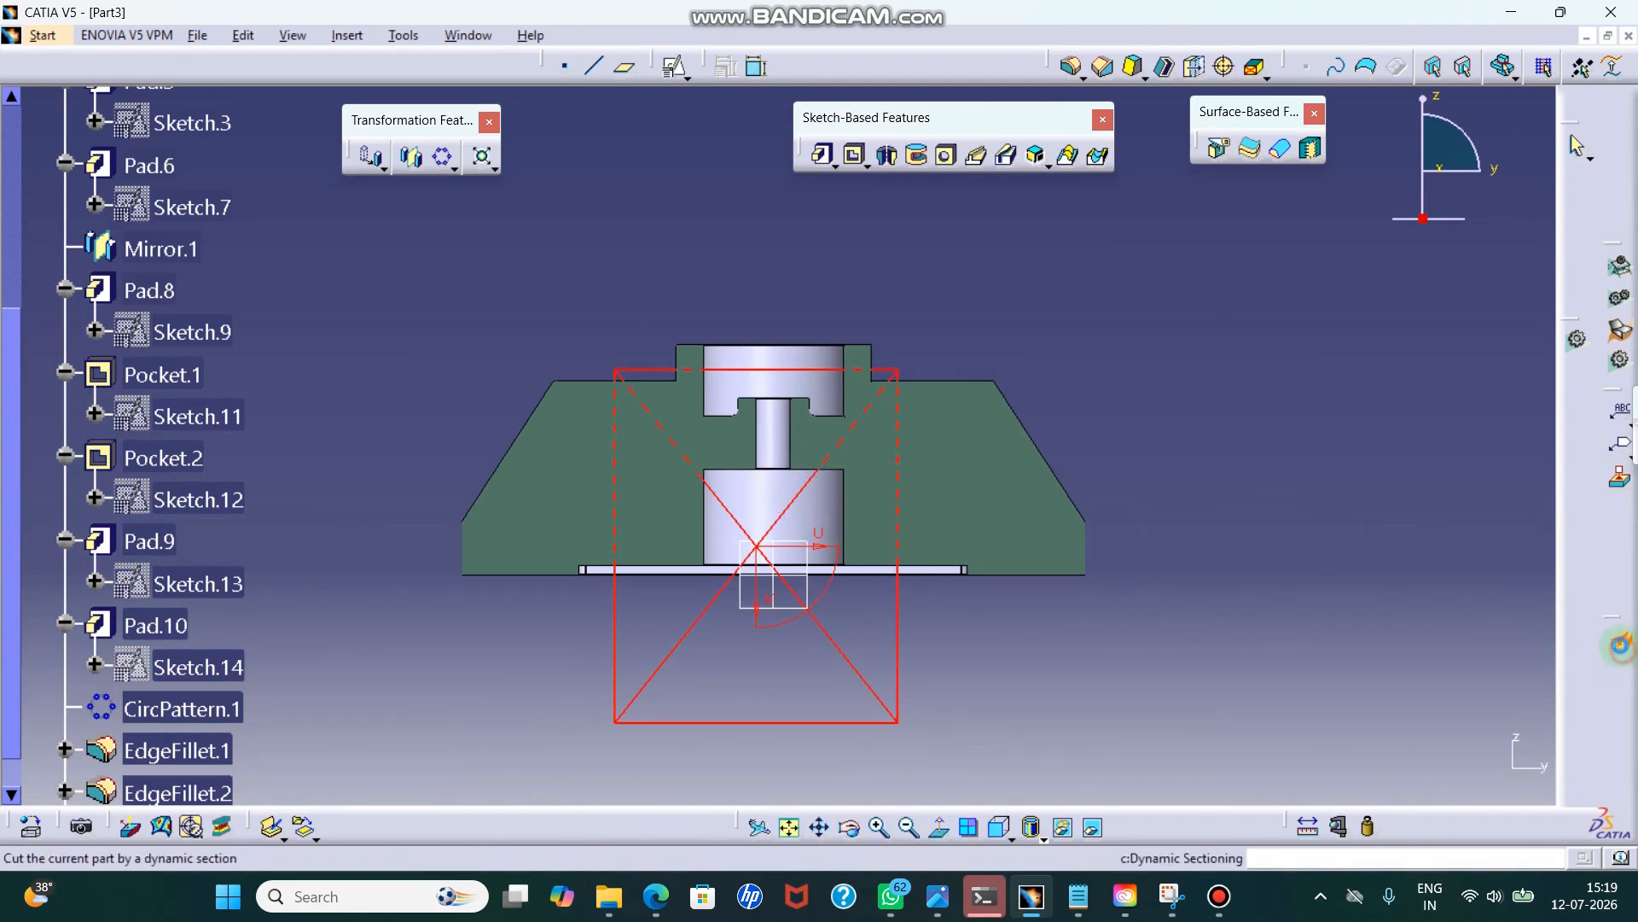
click(1006, 836)
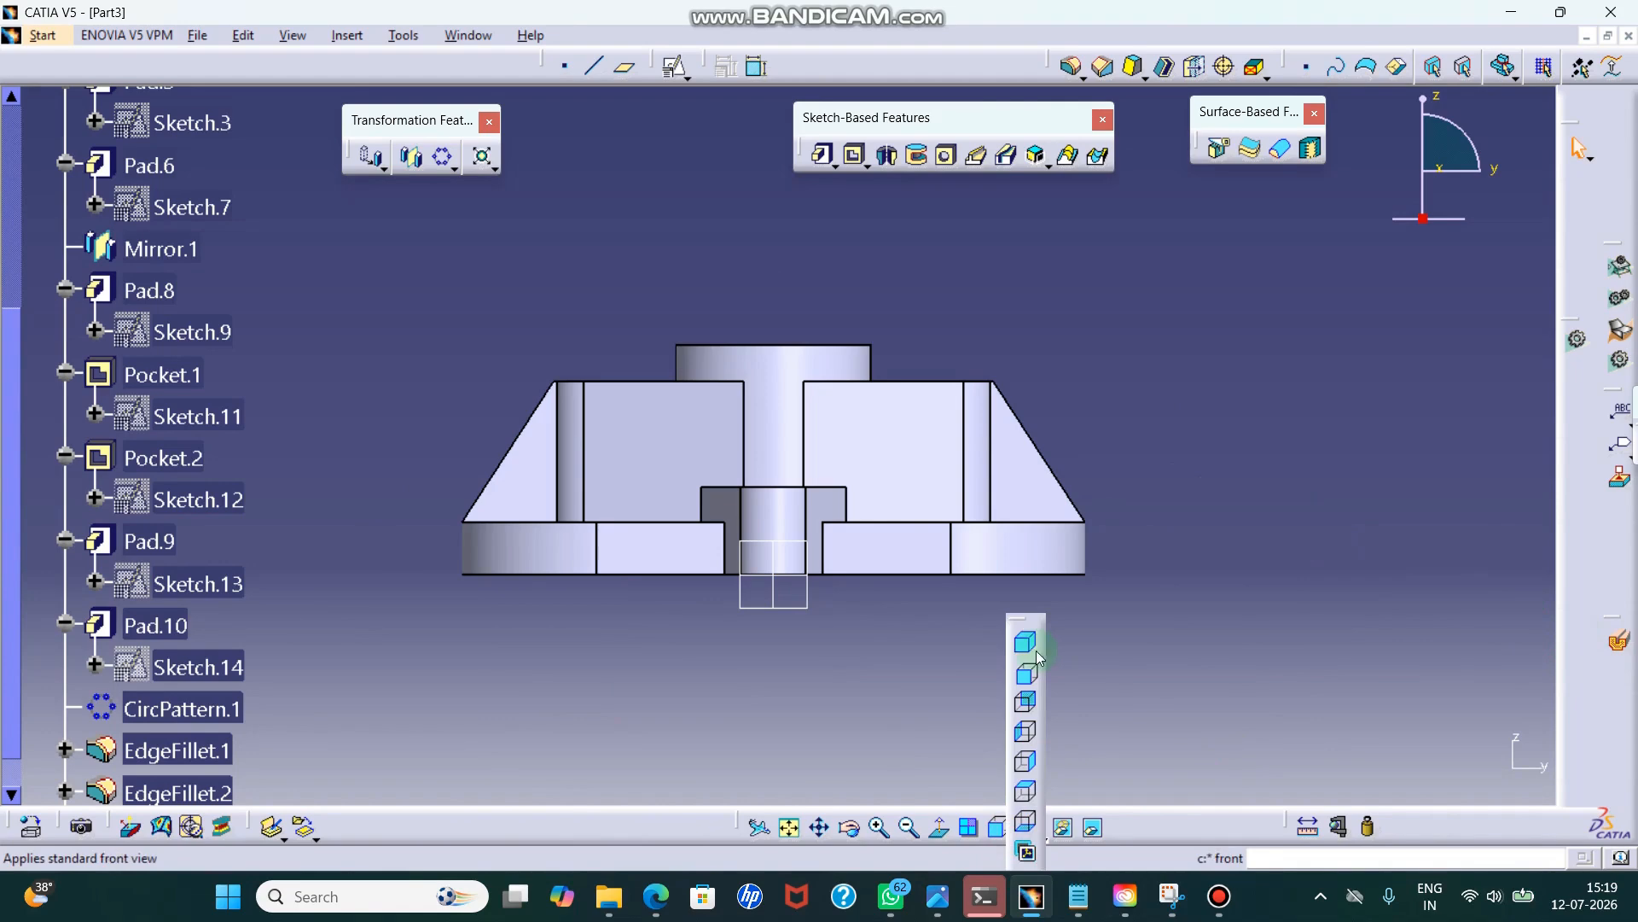
click(1025, 641)
- Check the drawing and define a blind hole on one upper arm's top face with 12 mm diameter, 30 mm depth and V-bottom
click(1172, 896)
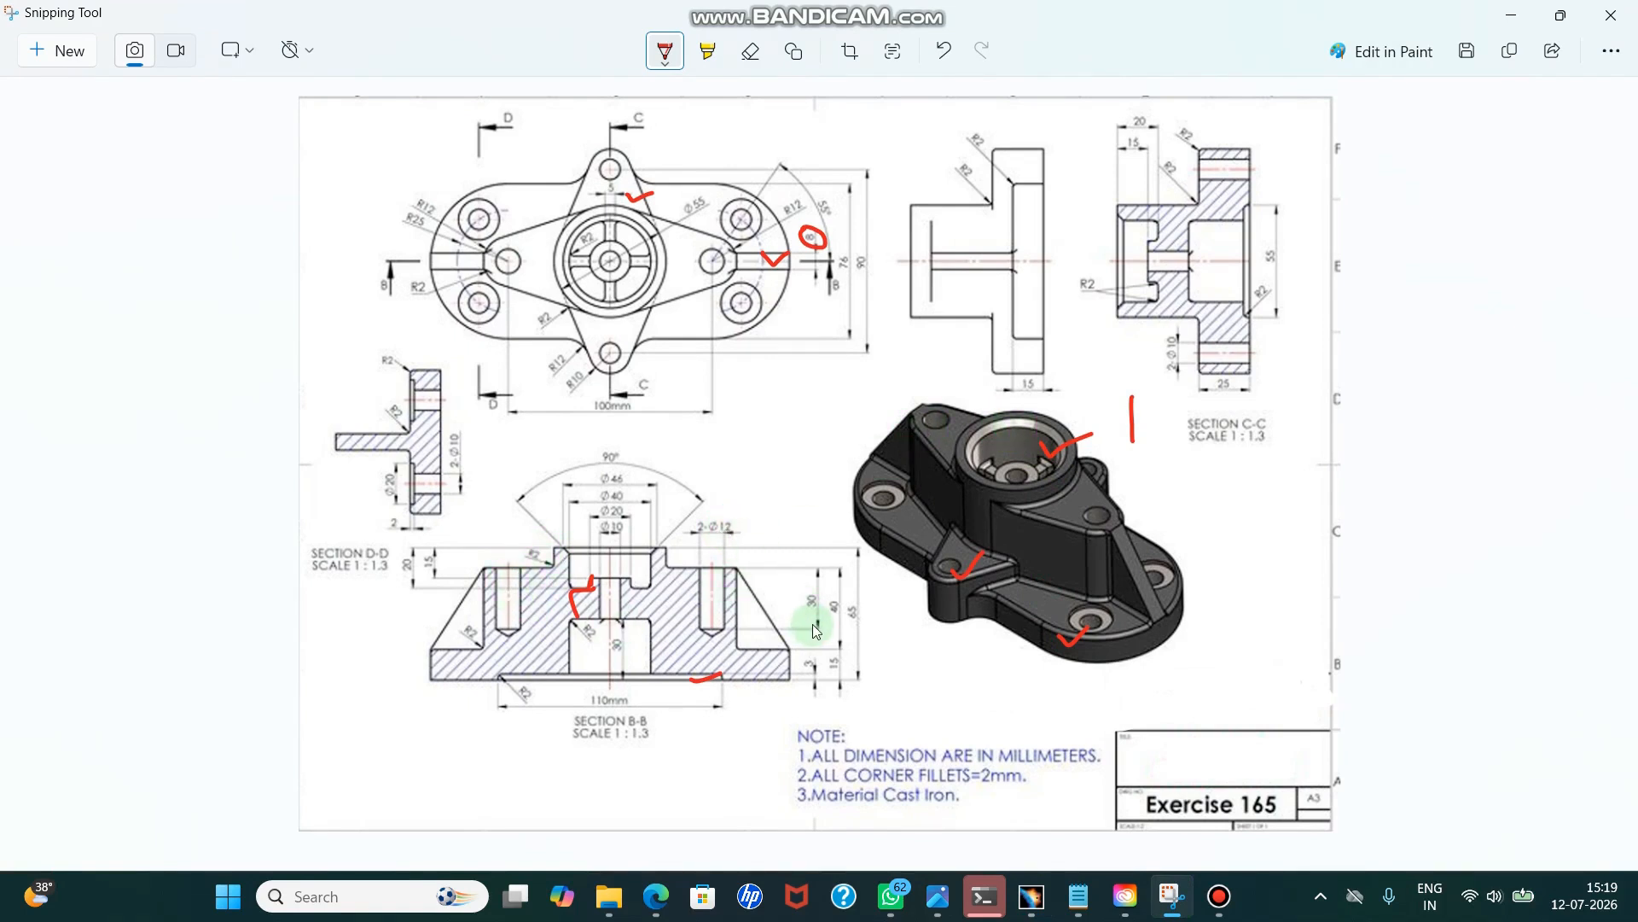
click(1515, 17)
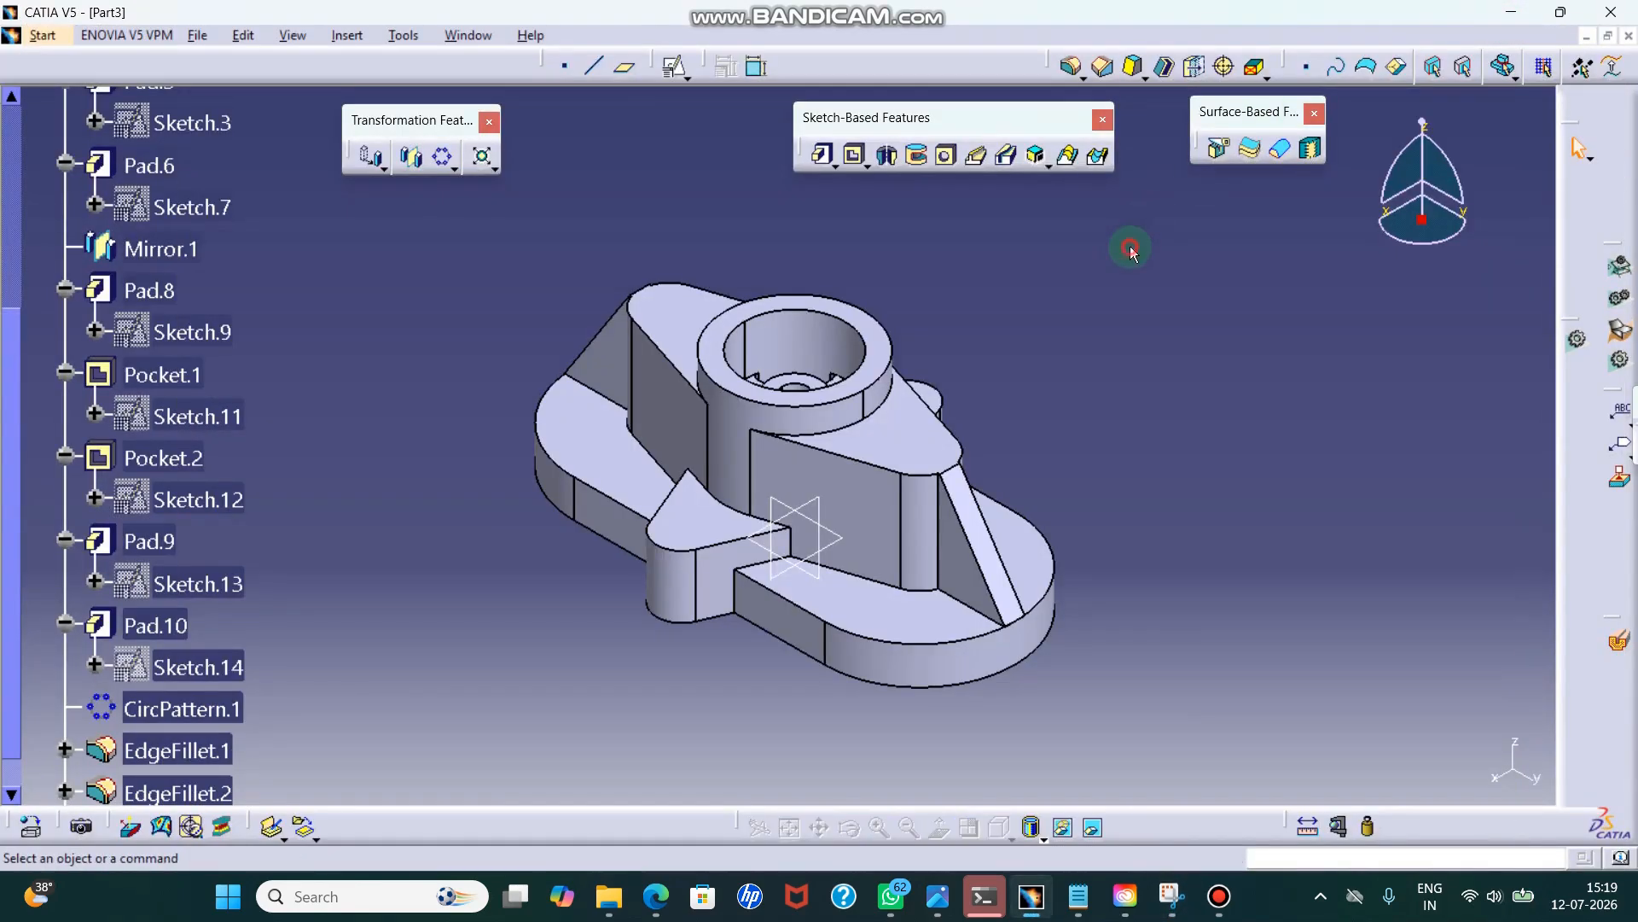
click(919, 457)
click(1291, 360)
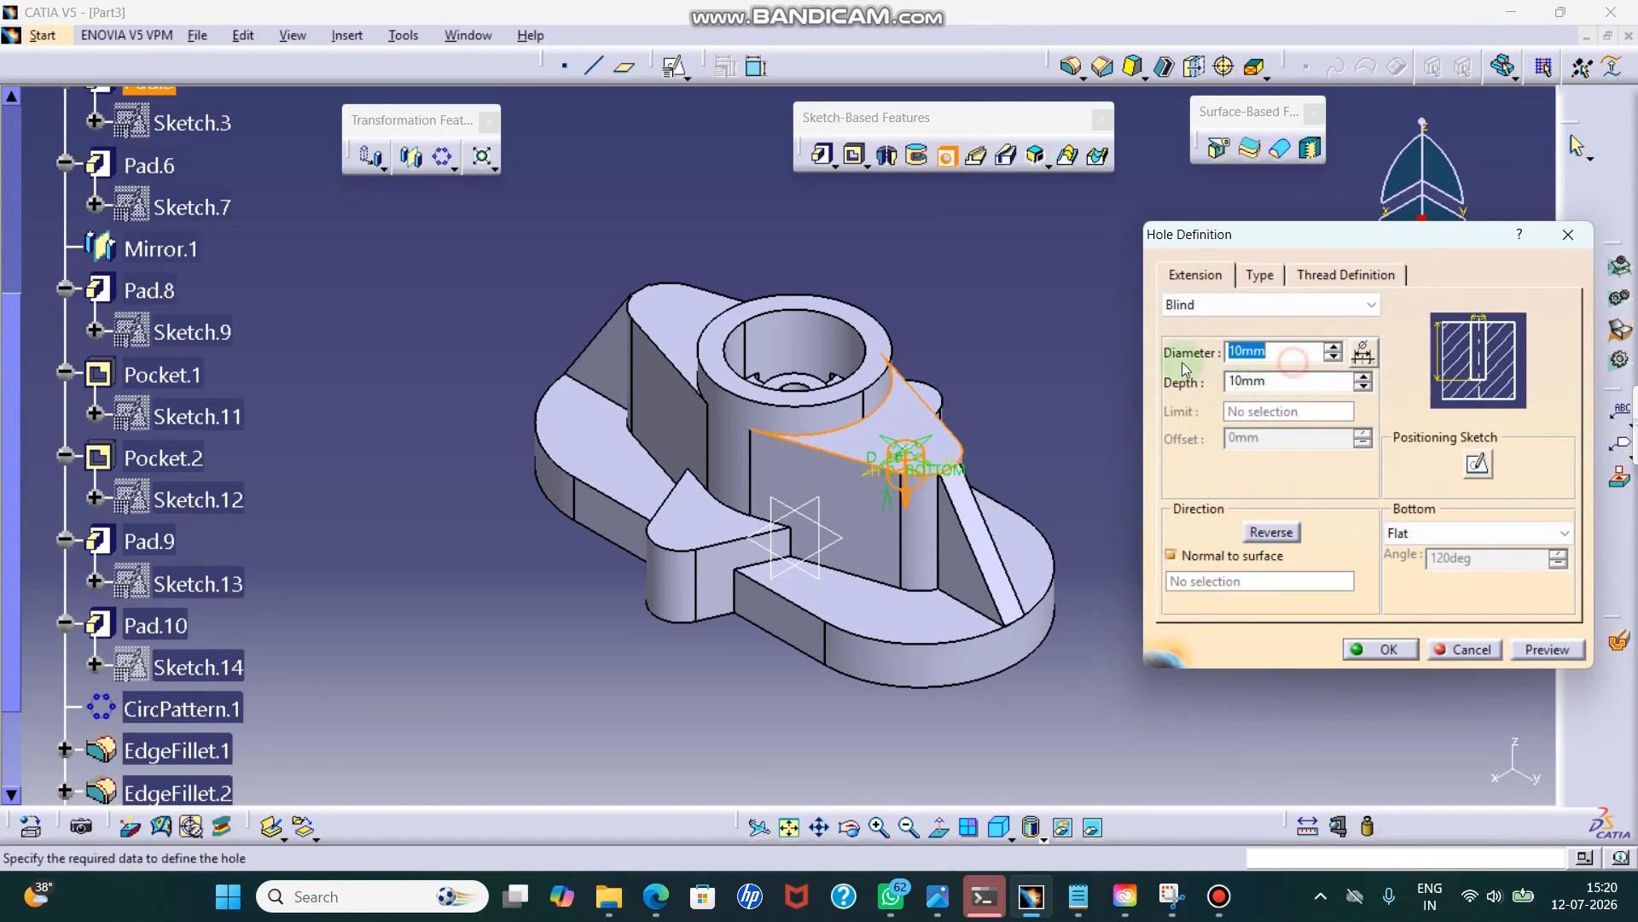
text(12)
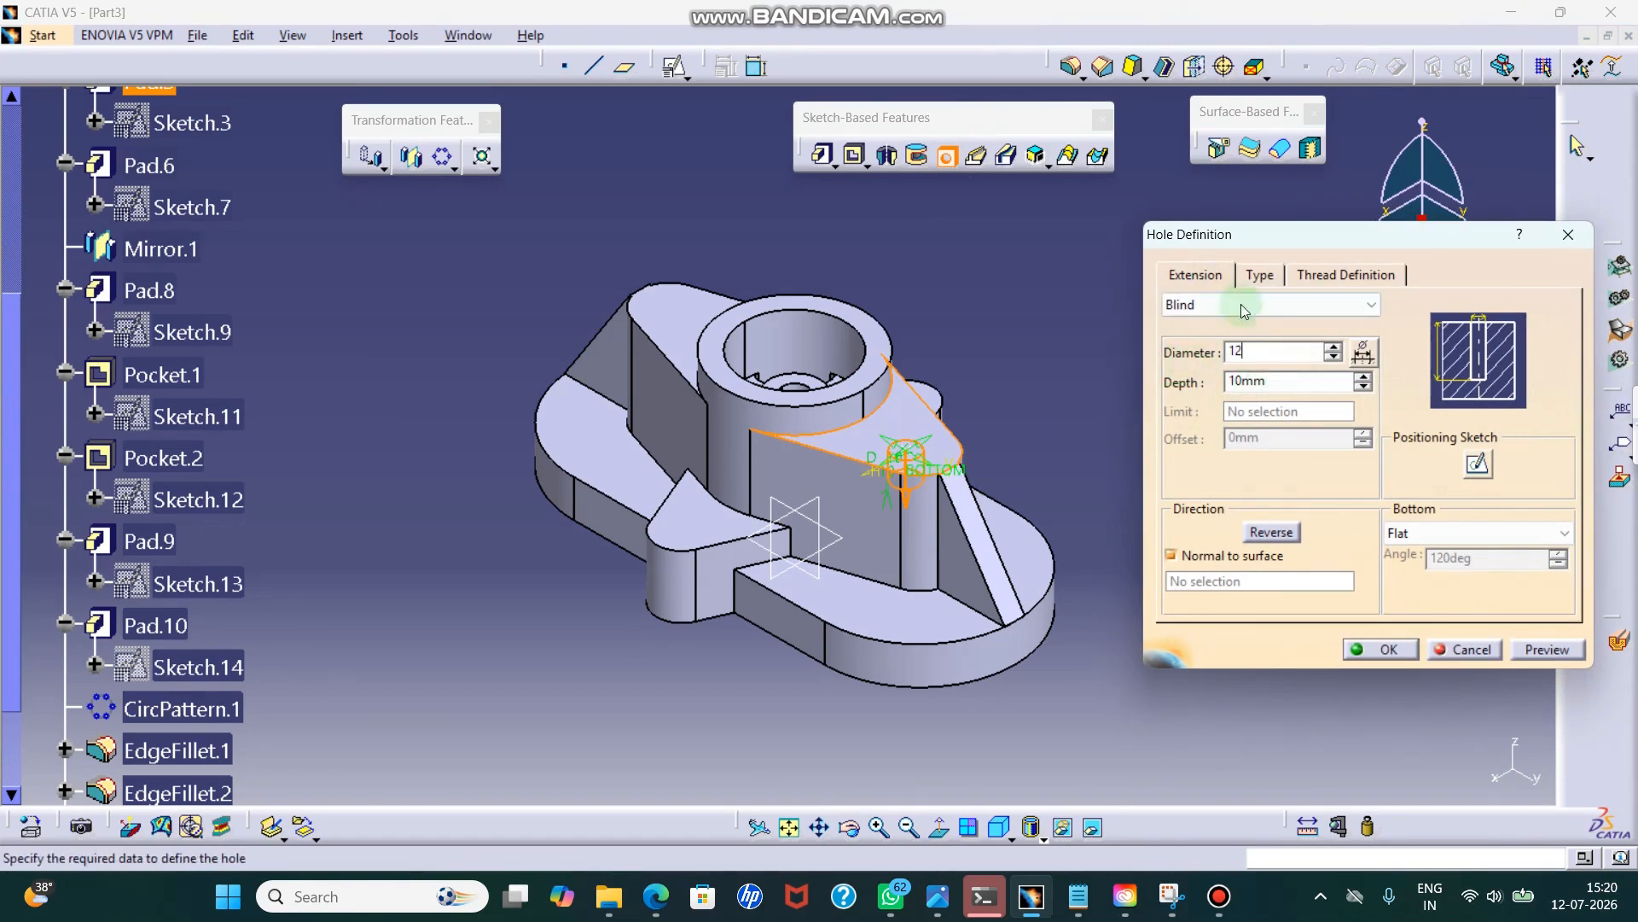
click(1308, 383)
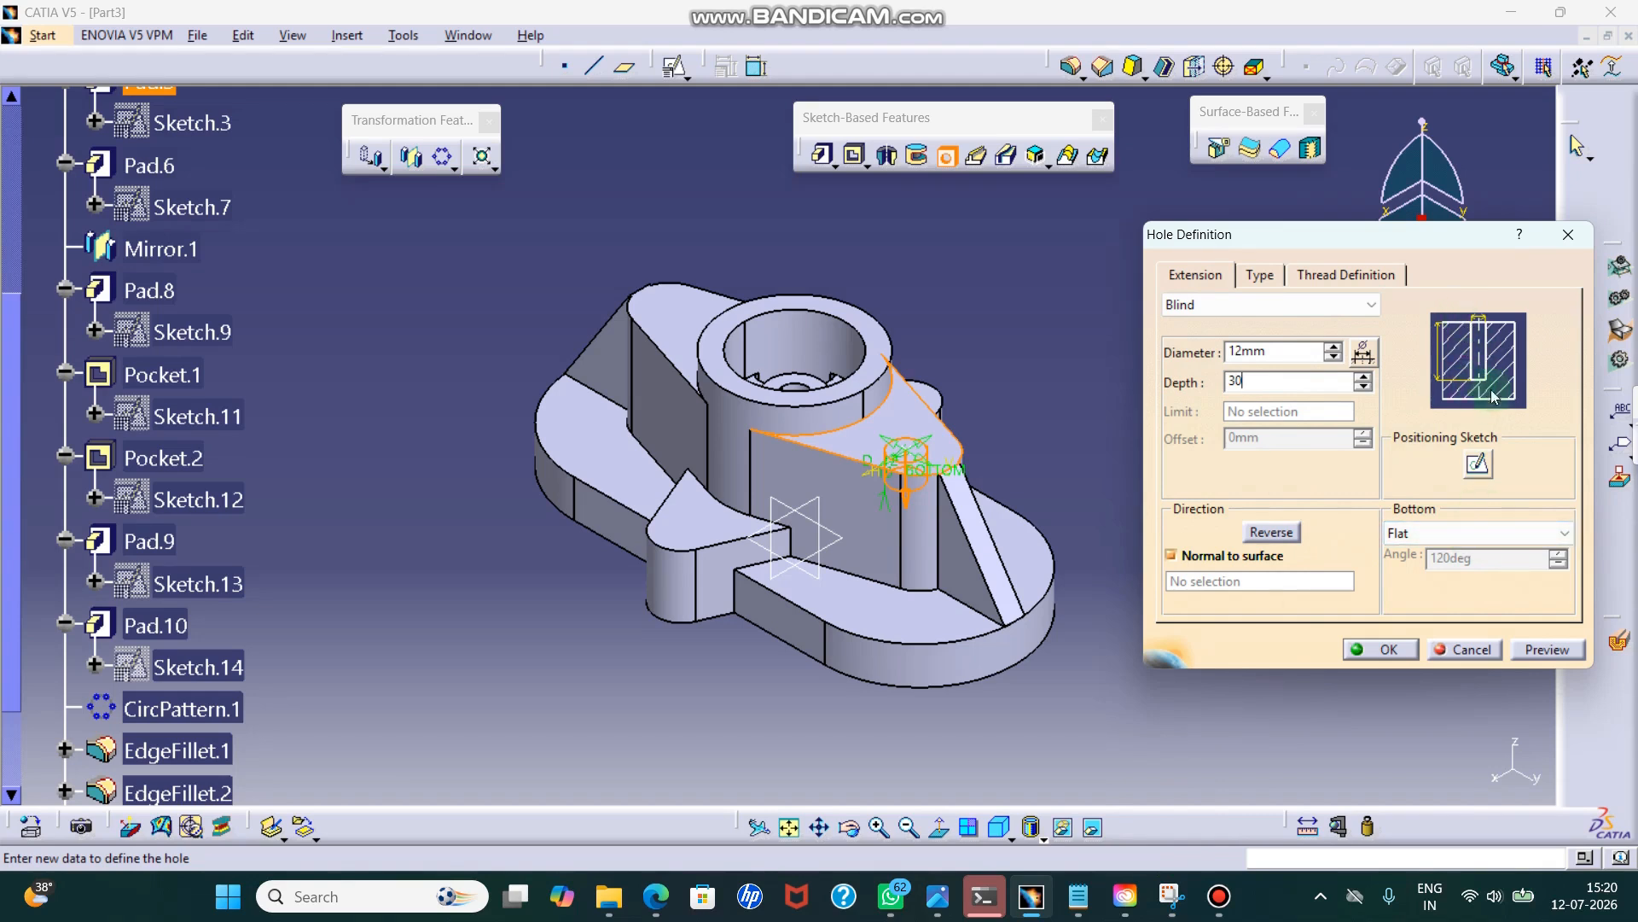
click(1467, 529)
click(1451, 564)
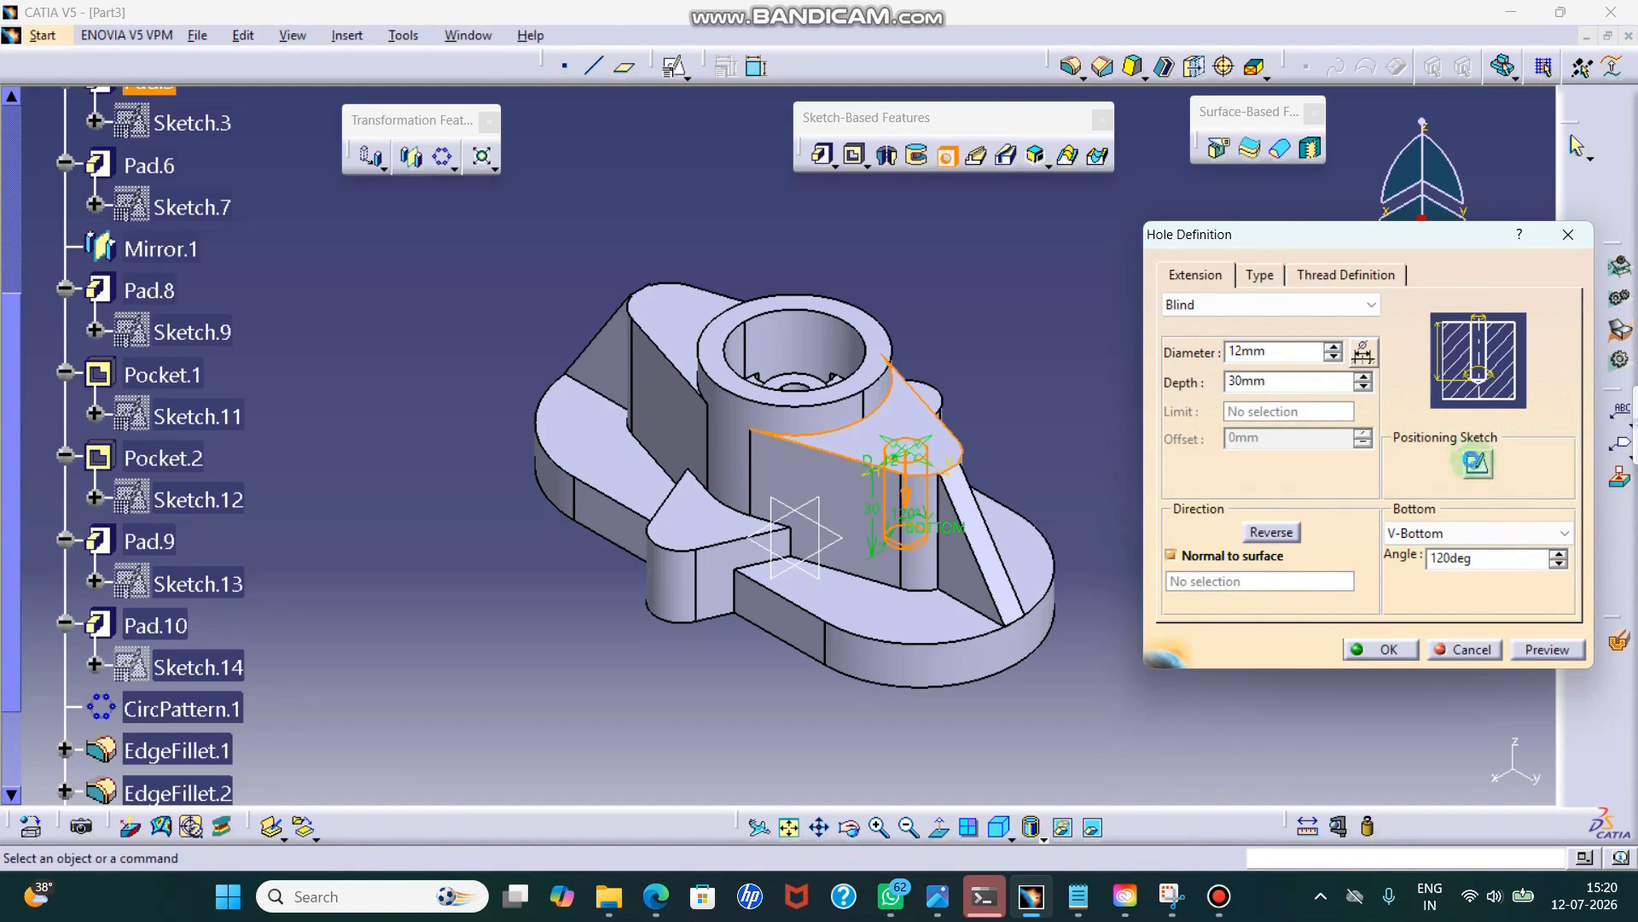
- Make the hole centre concentric with the arm's rounded end in its positioning sketch and create the hole
click(1476, 463)
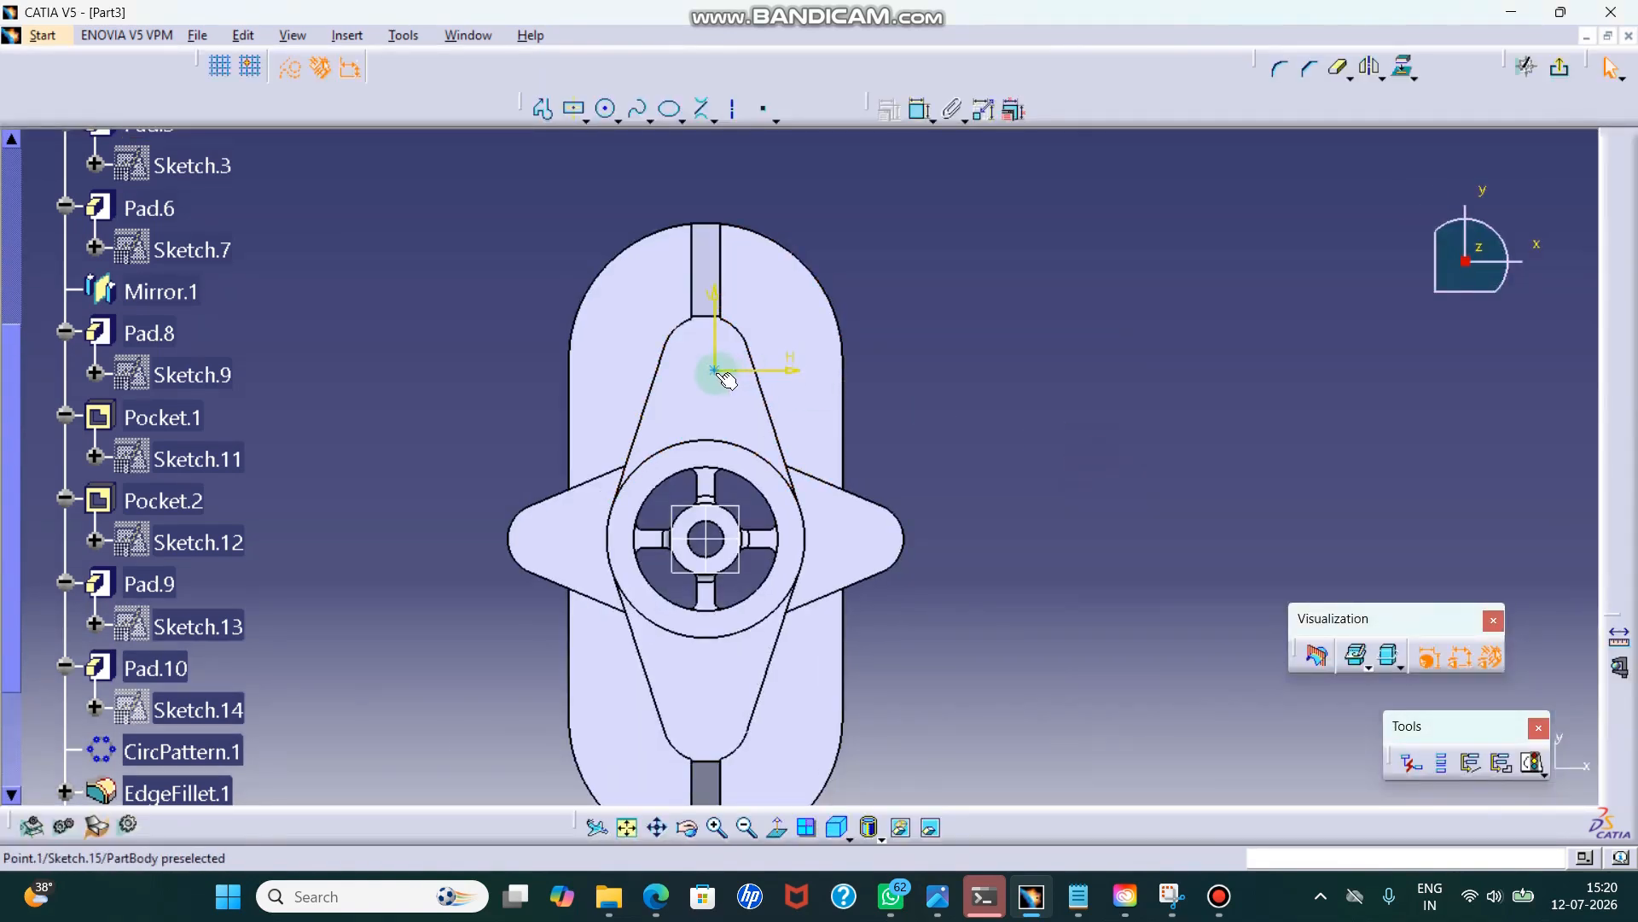
click(732, 325)
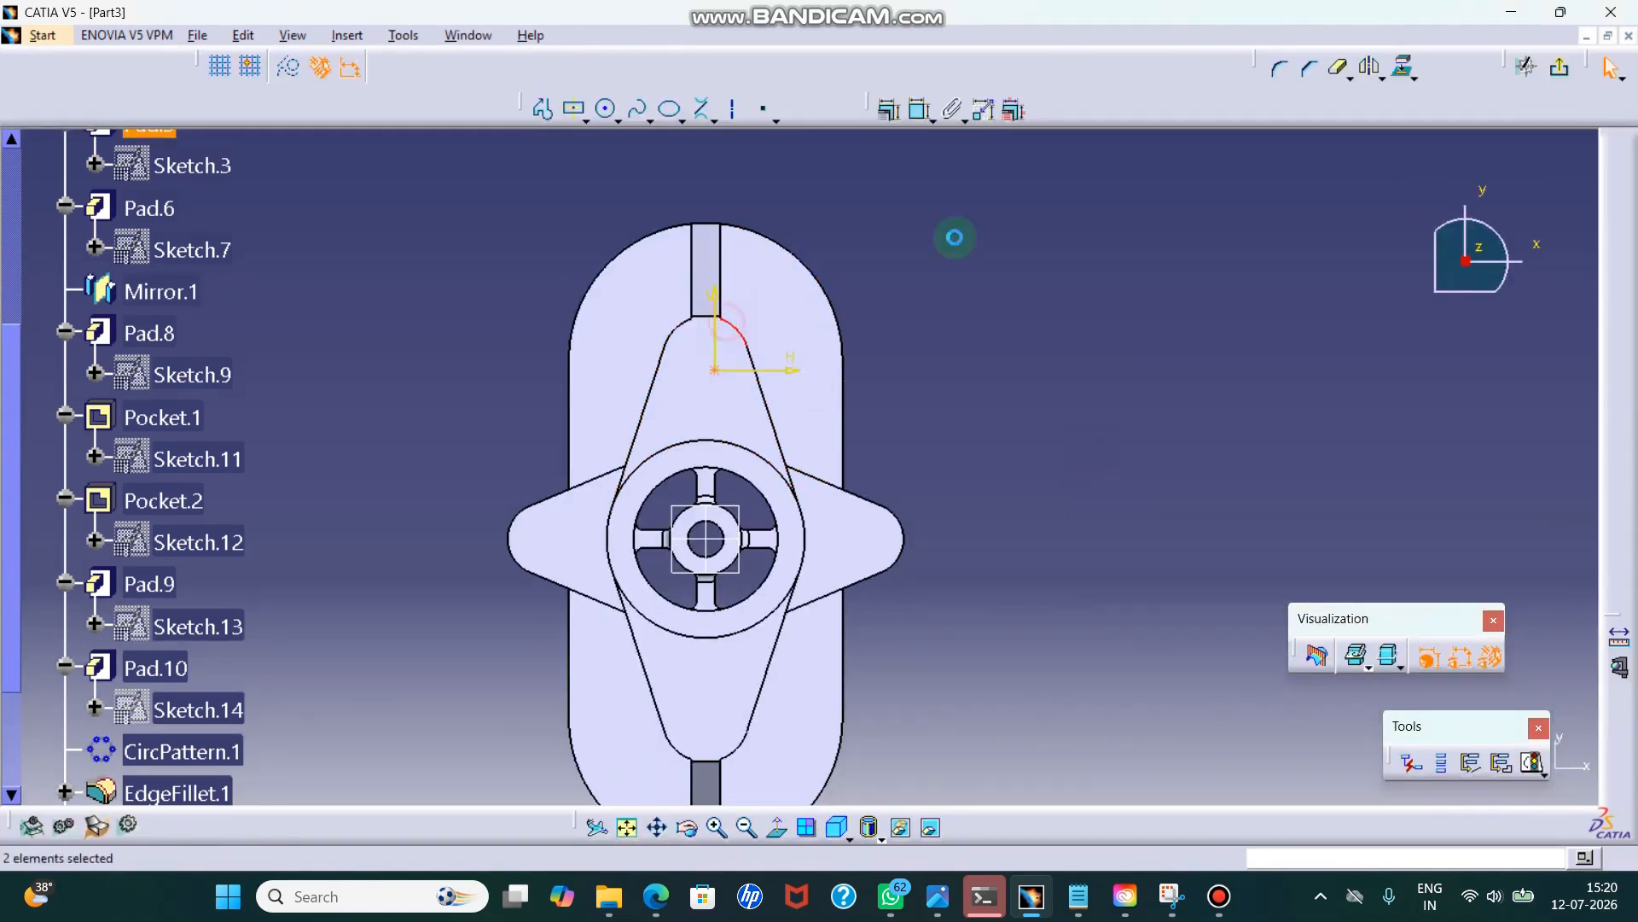
click(892, 120)
click(1139, 274)
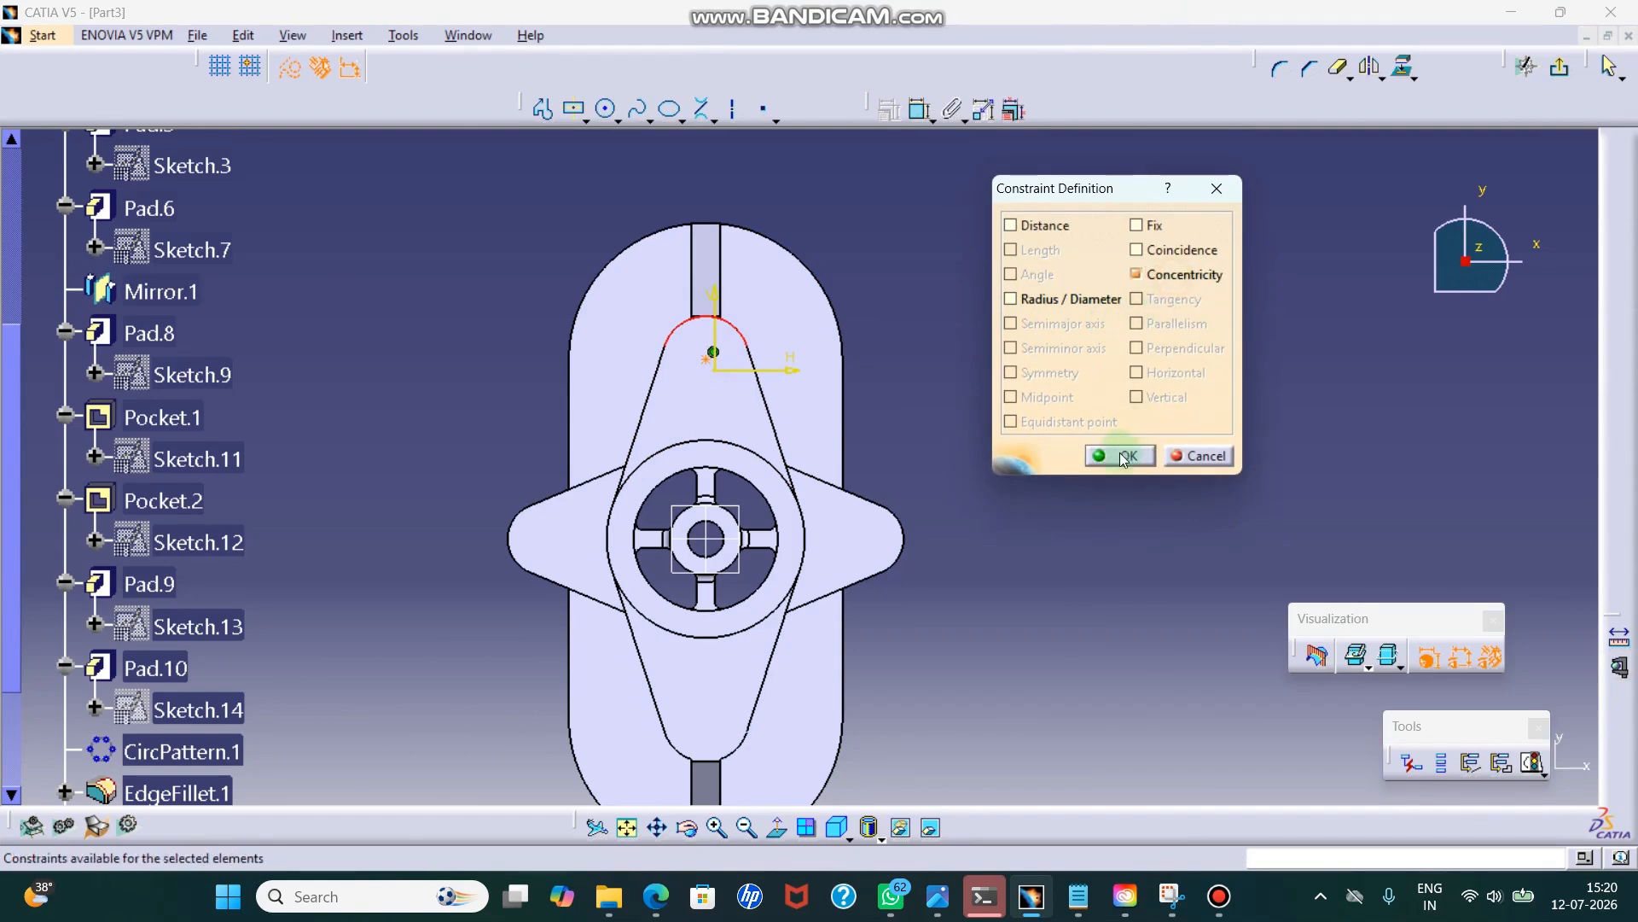
click(1123, 456)
click(1559, 67)
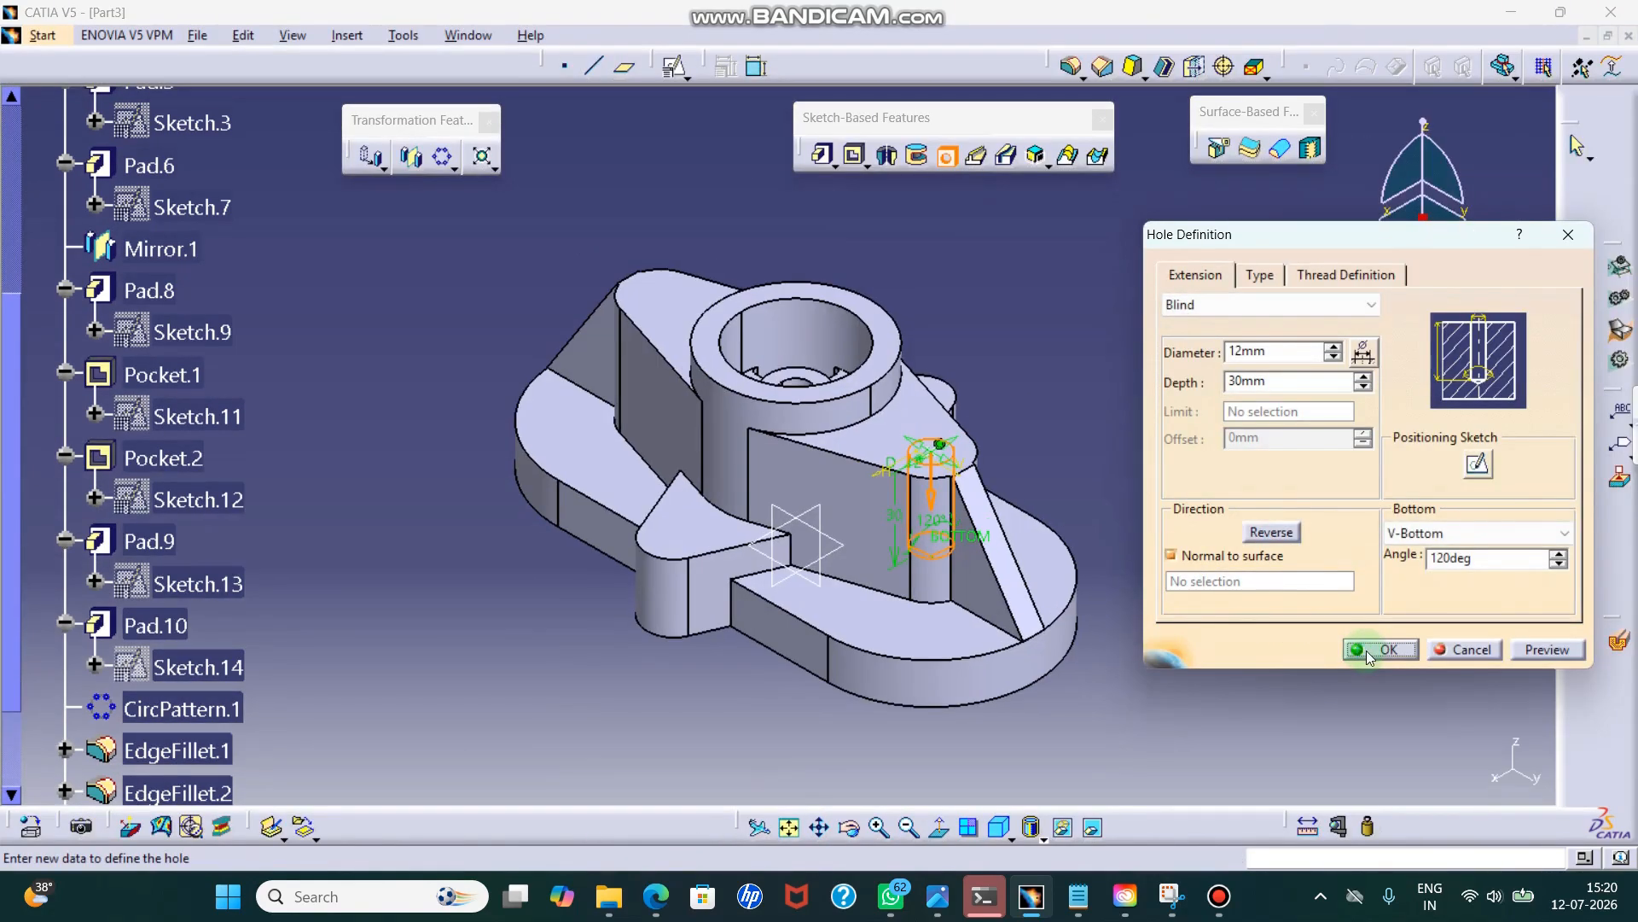
click(1381, 650)
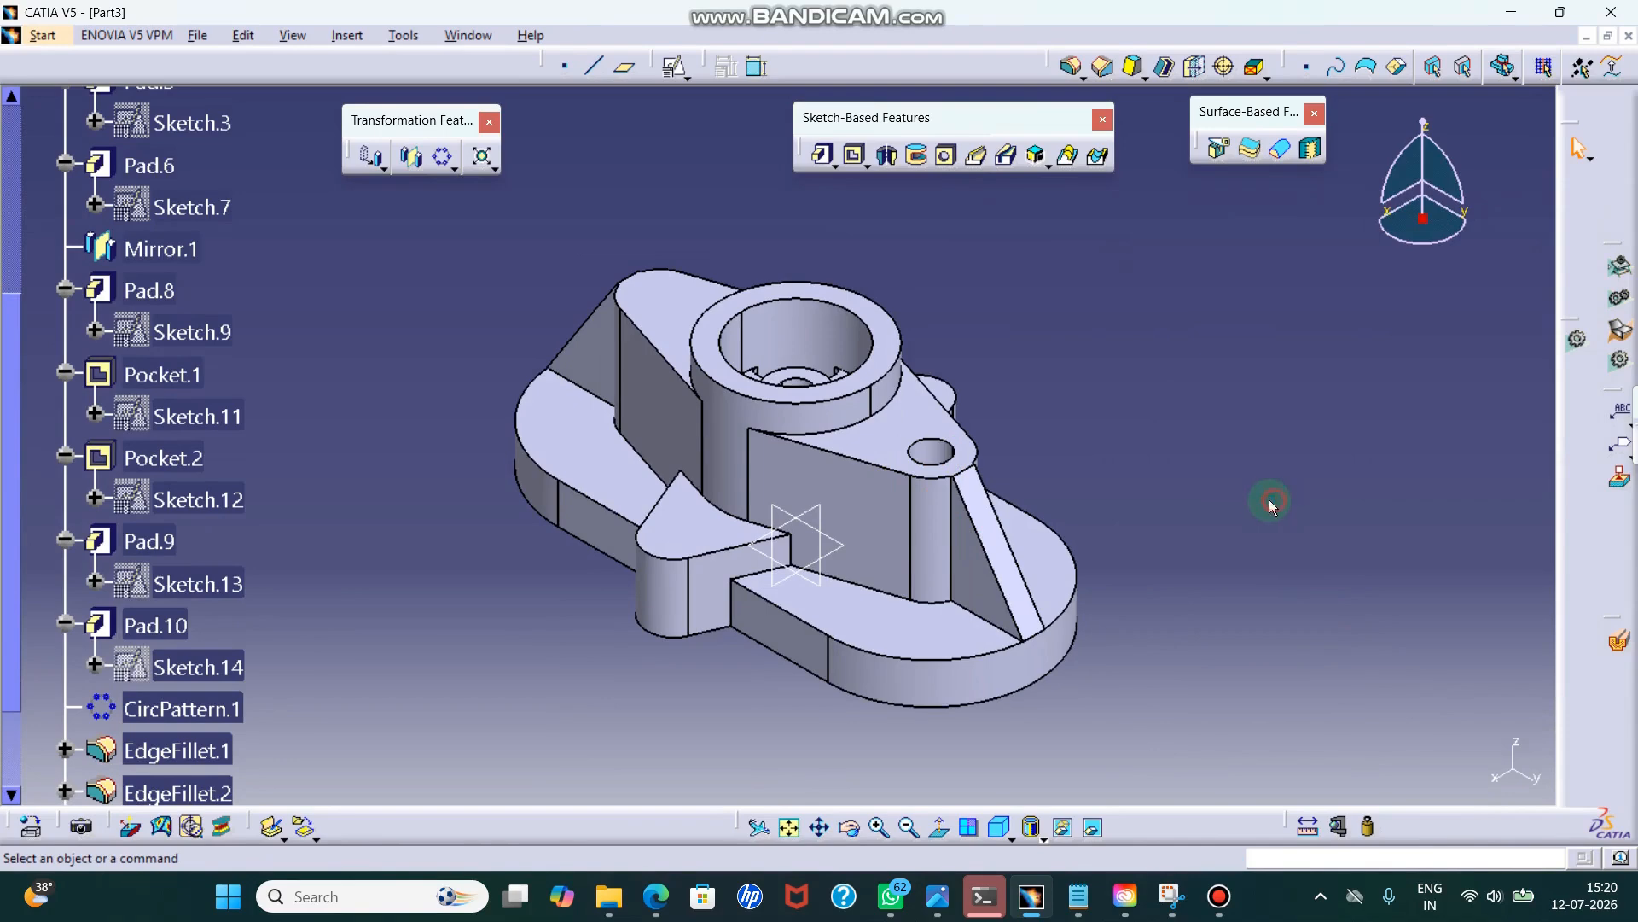
- Mirror the 12 mm hole about the central origin plane onto the opposite upper arm
scroll(131, 517, down, 5)
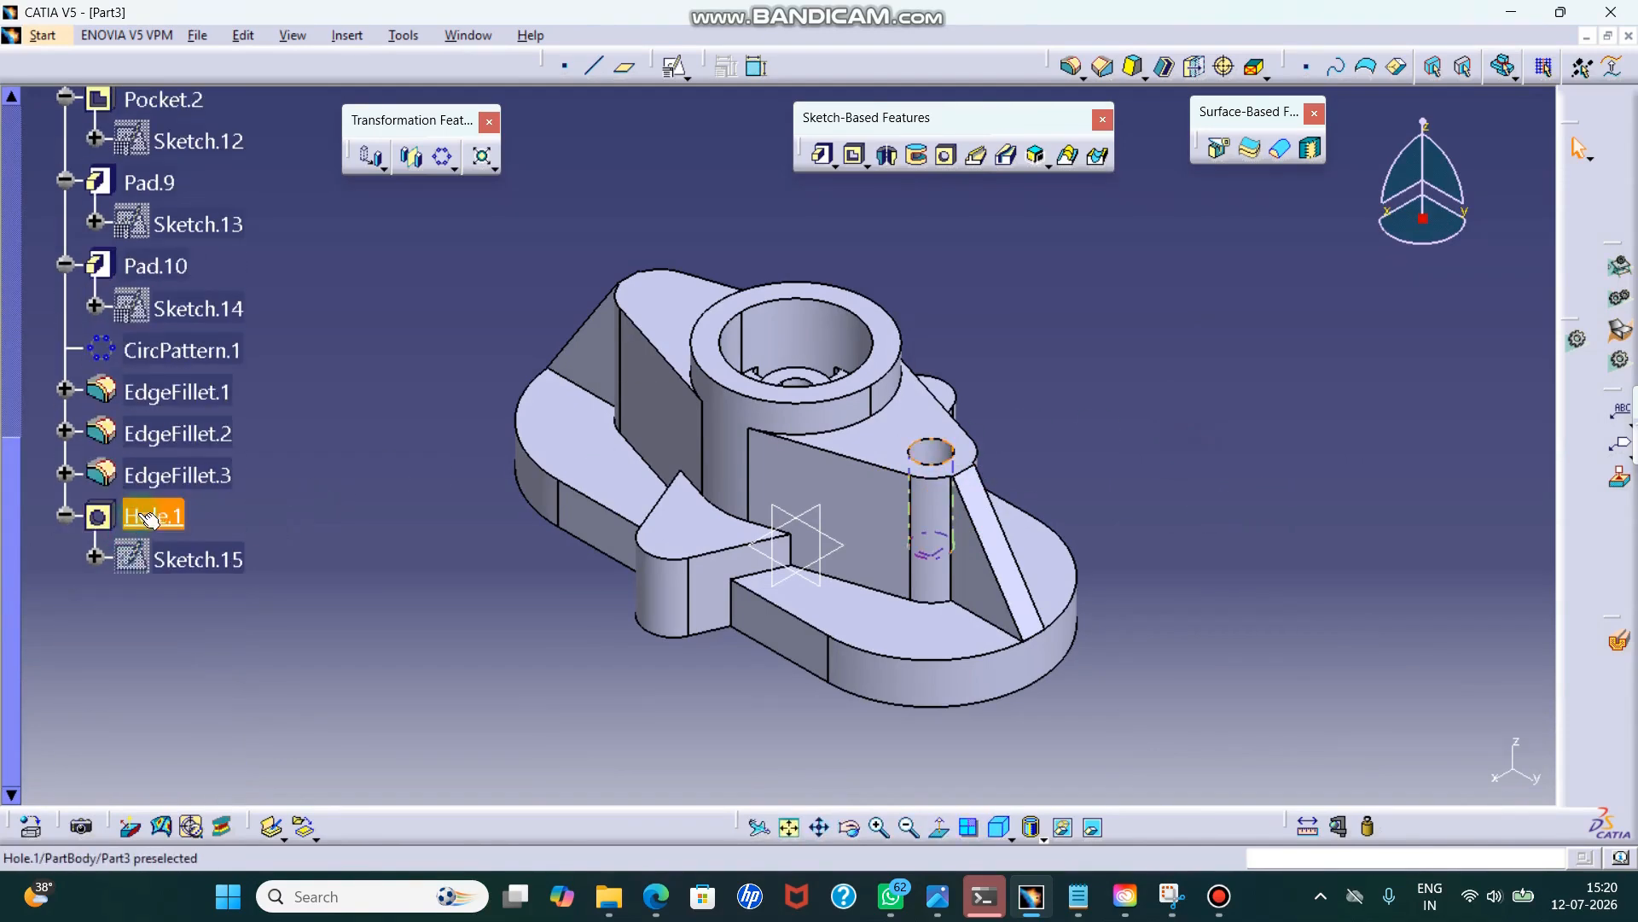
click(154, 517)
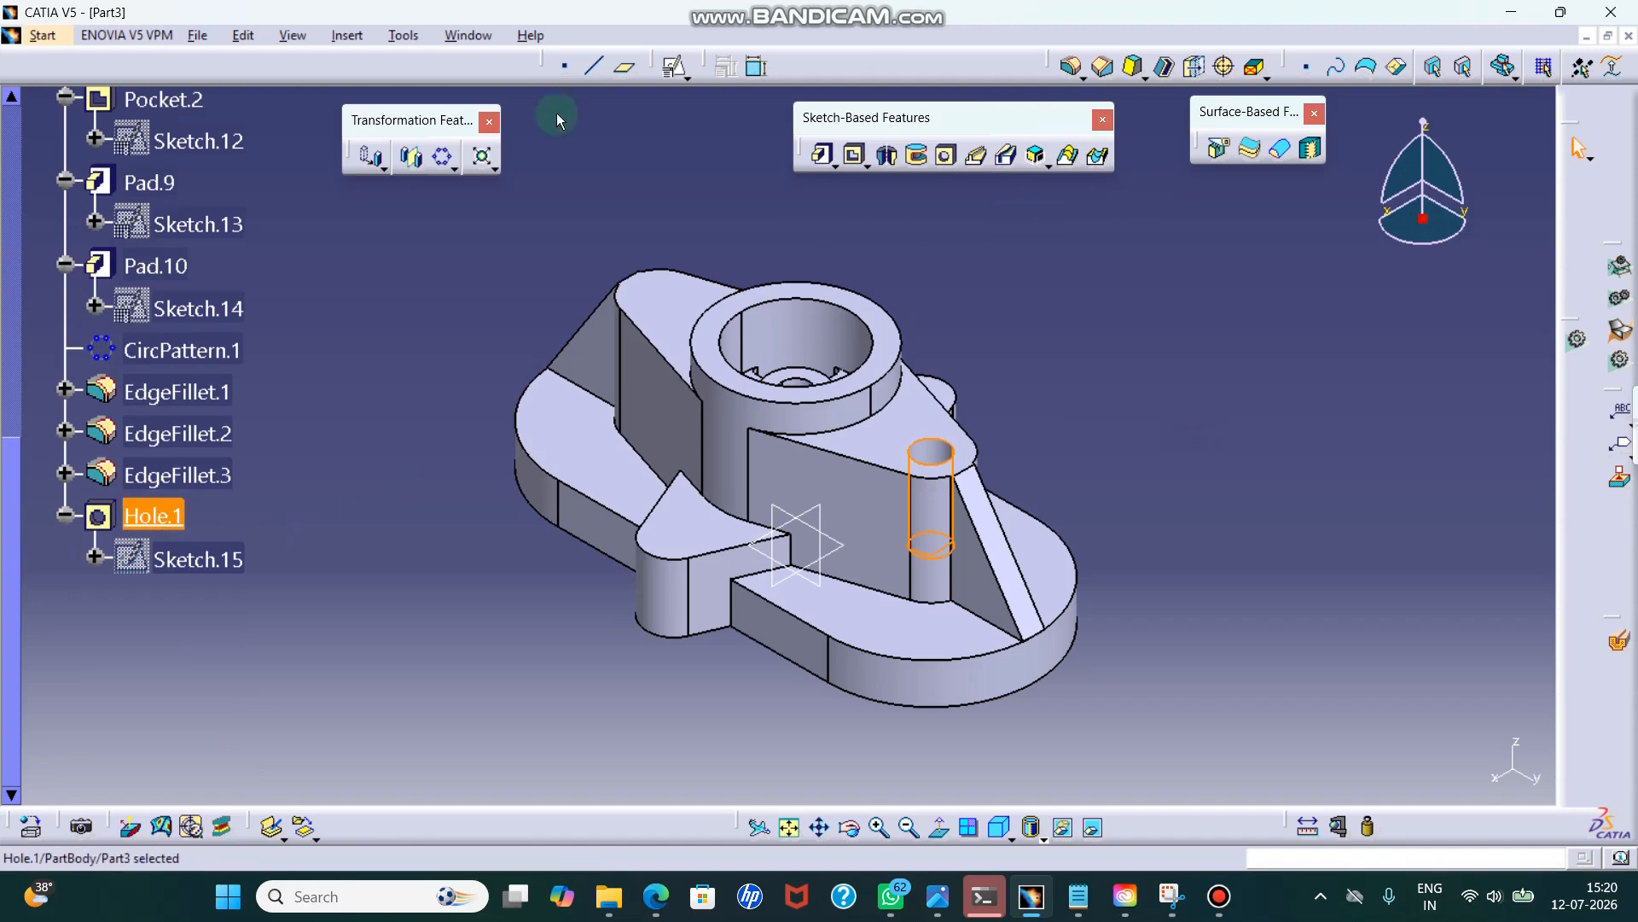
click(410, 156)
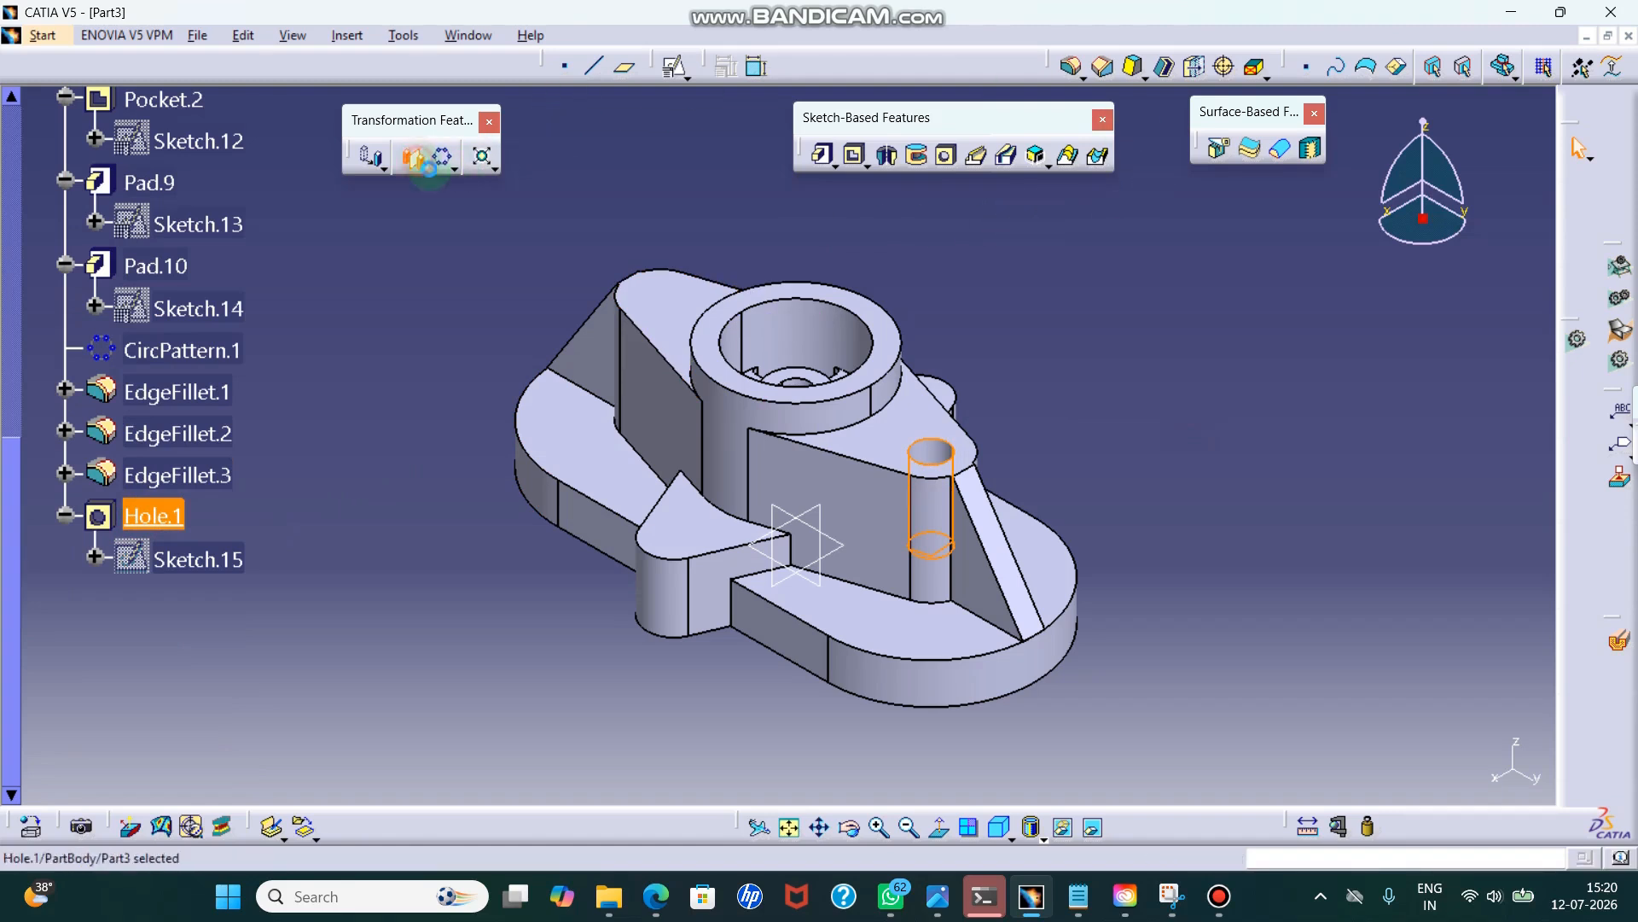
click(815, 515)
click(1349, 381)
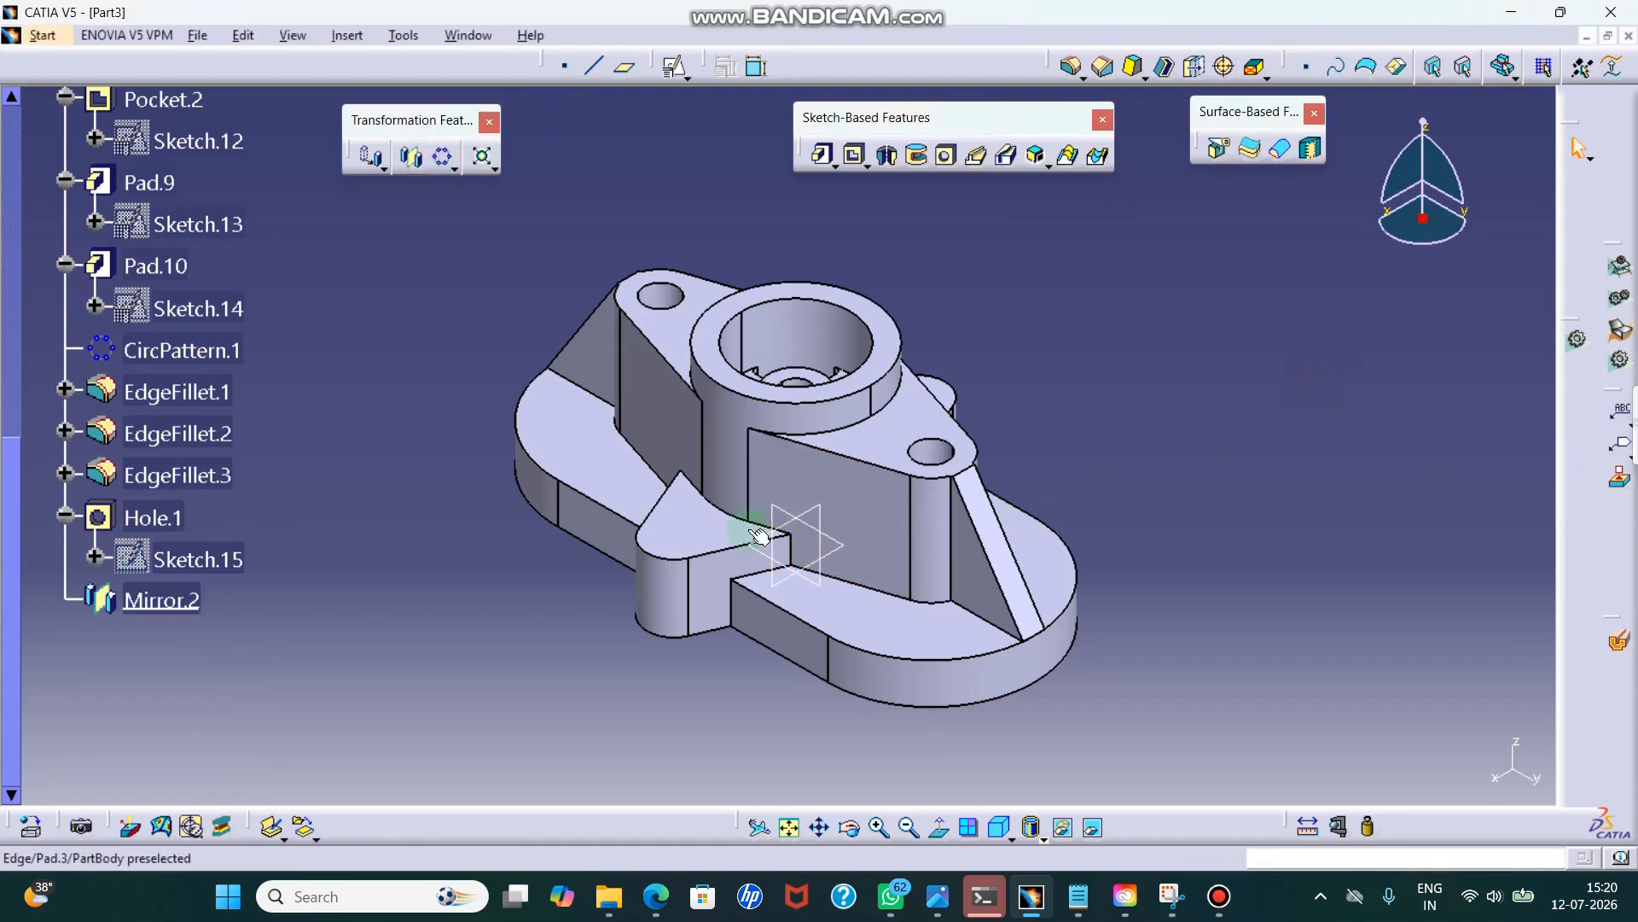
- Check the drawing and place a 10 mm hole on one side lug's top face, concentric with the lug's rounded end
click(1171, 894)
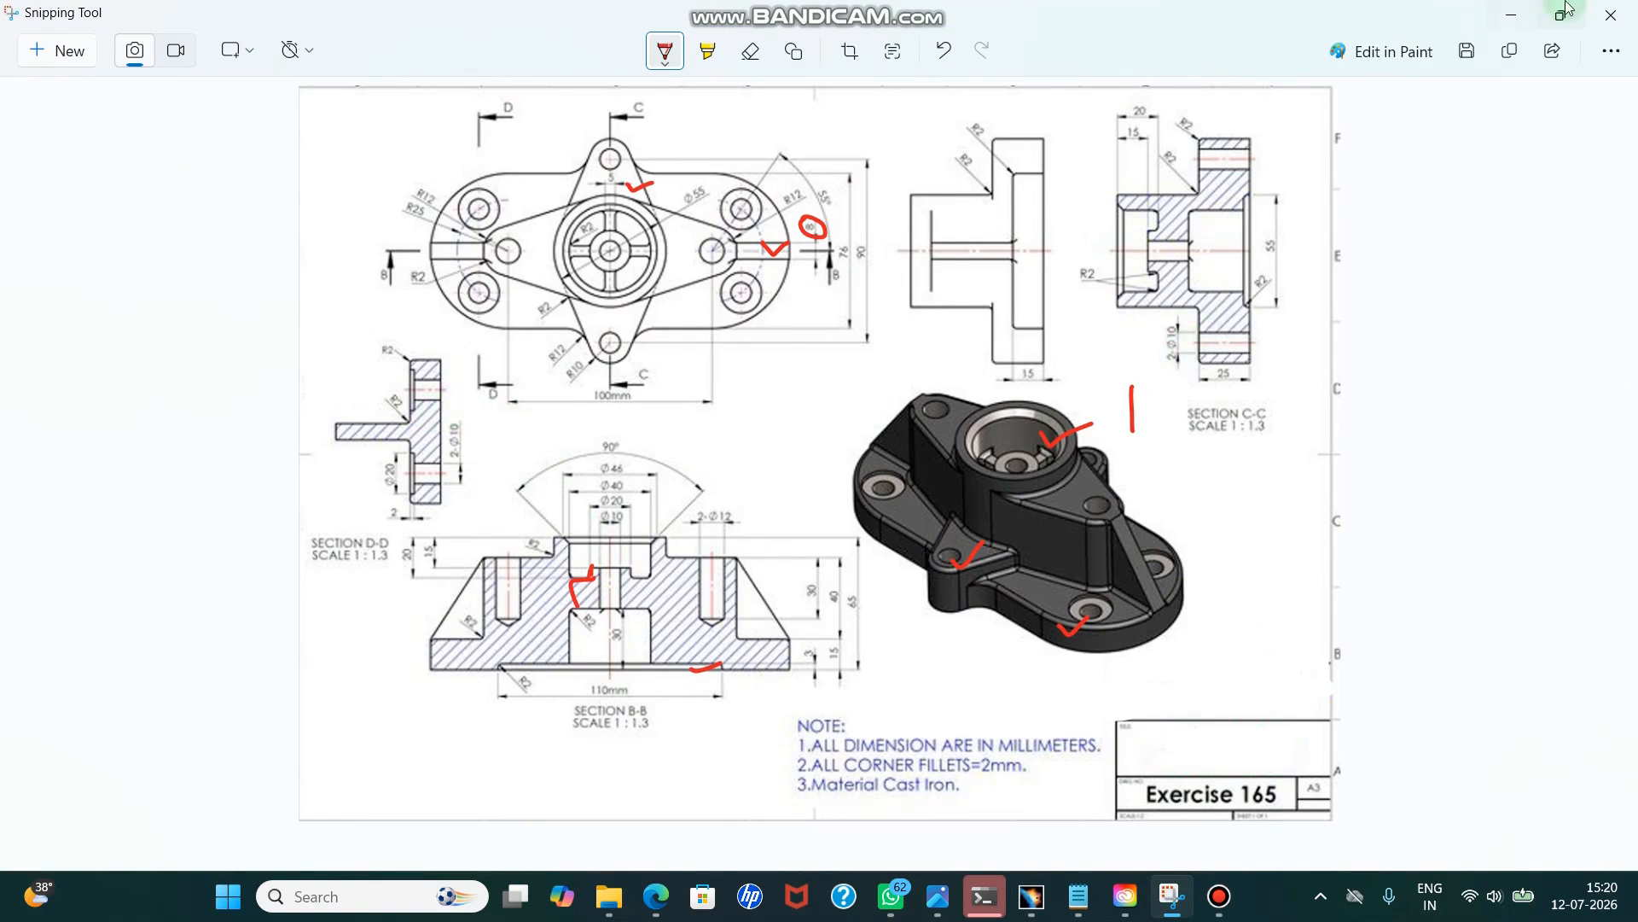
click(1510, 16)
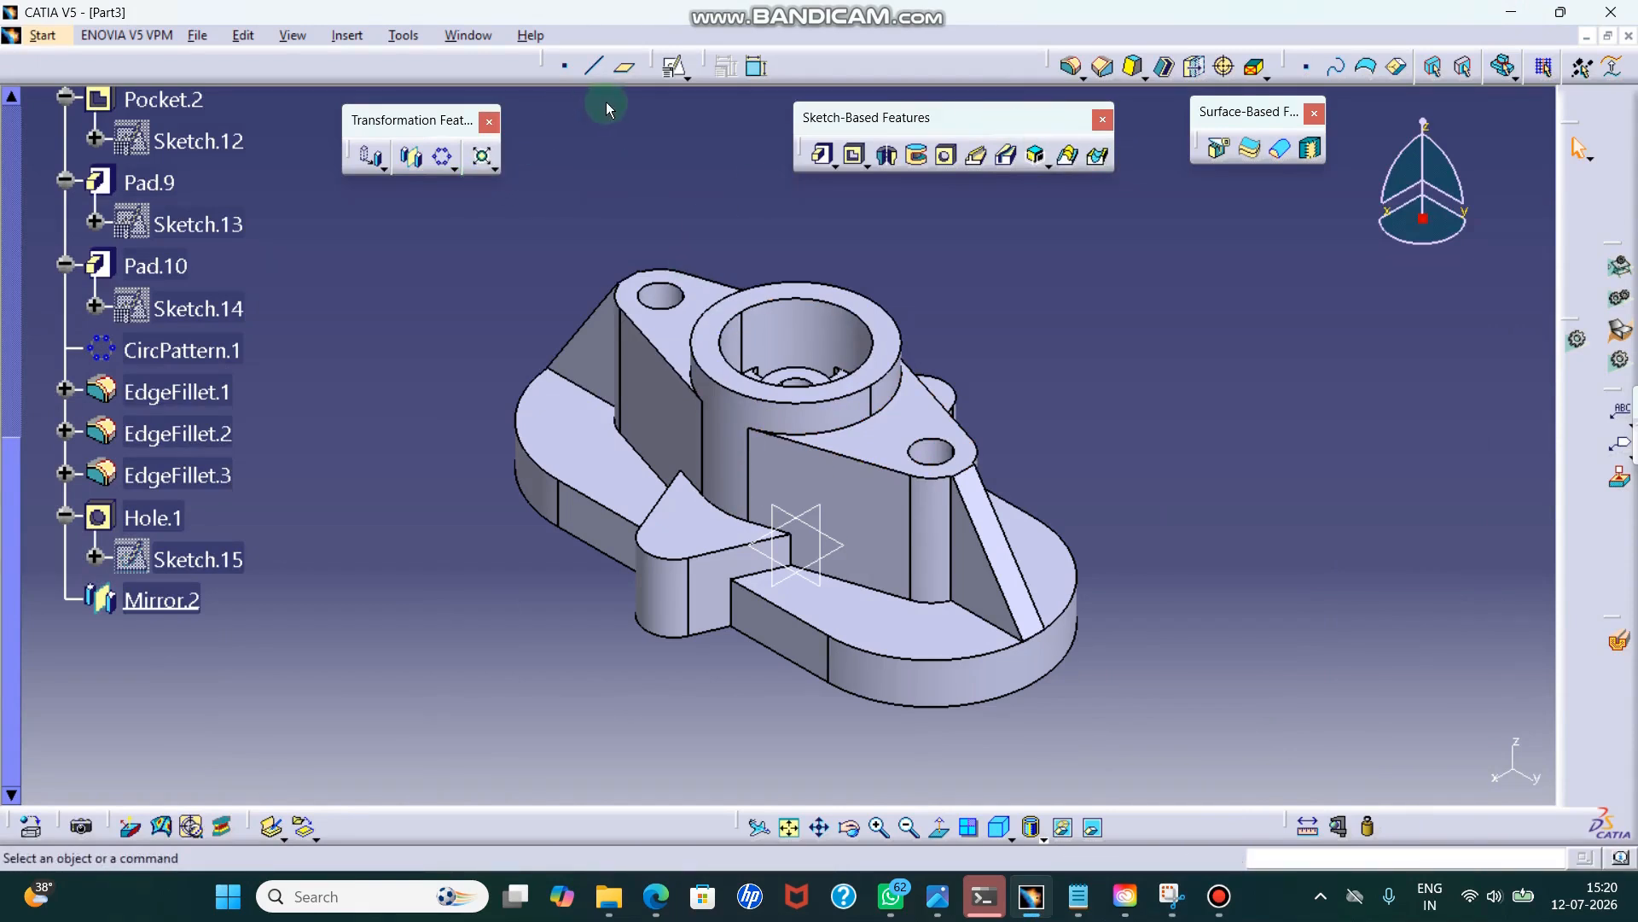
click(946, 156)
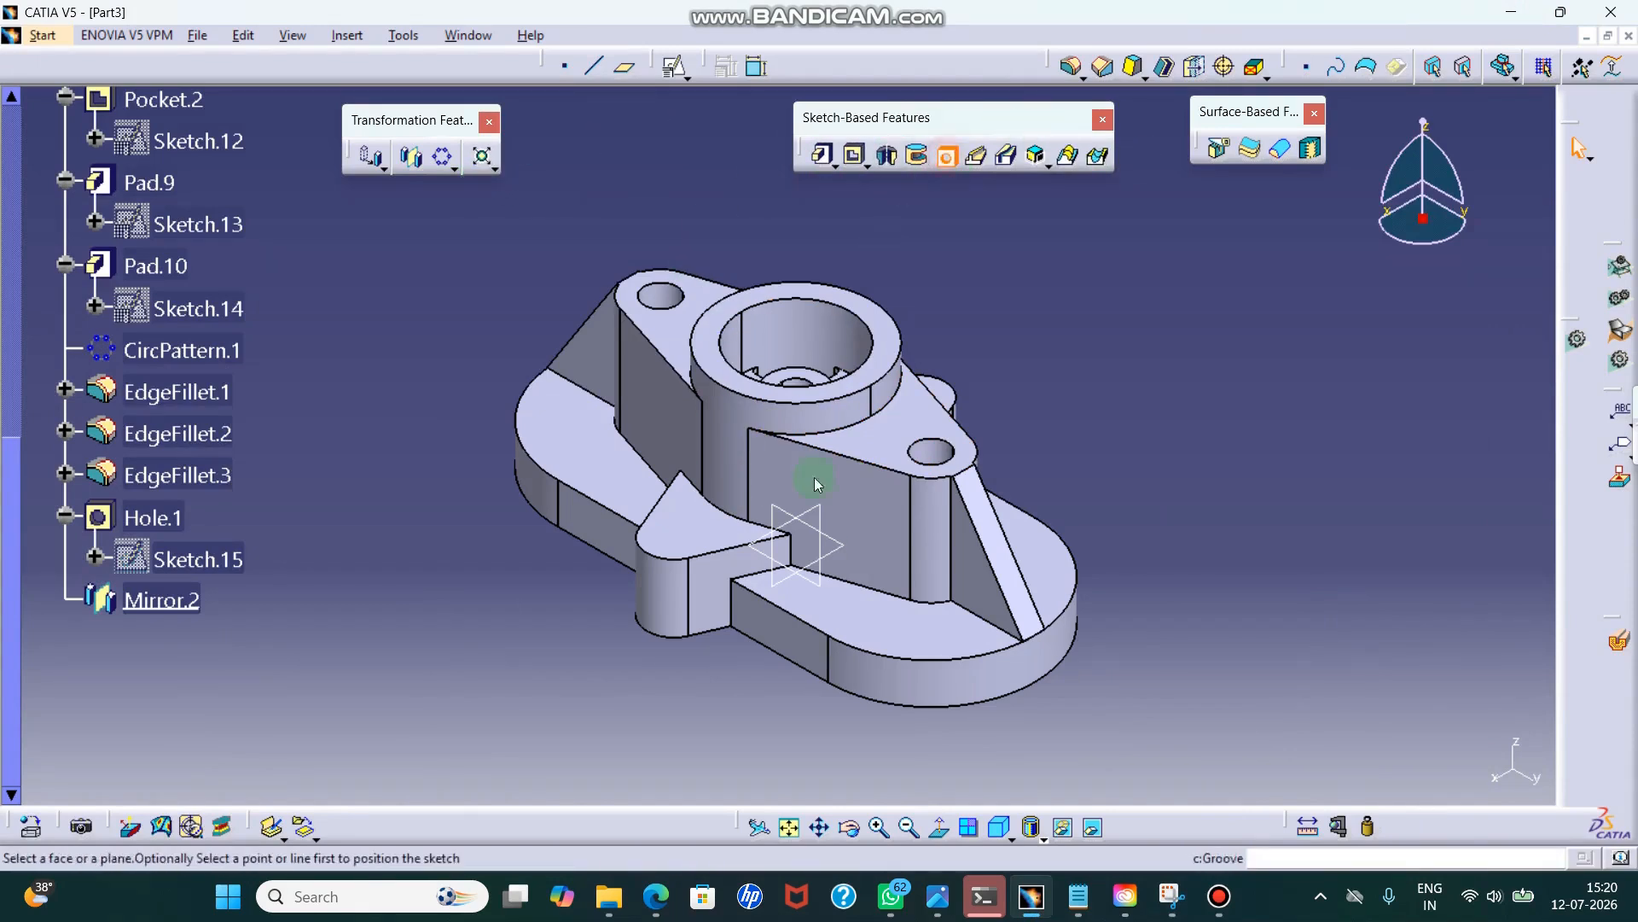
click(673, 538)
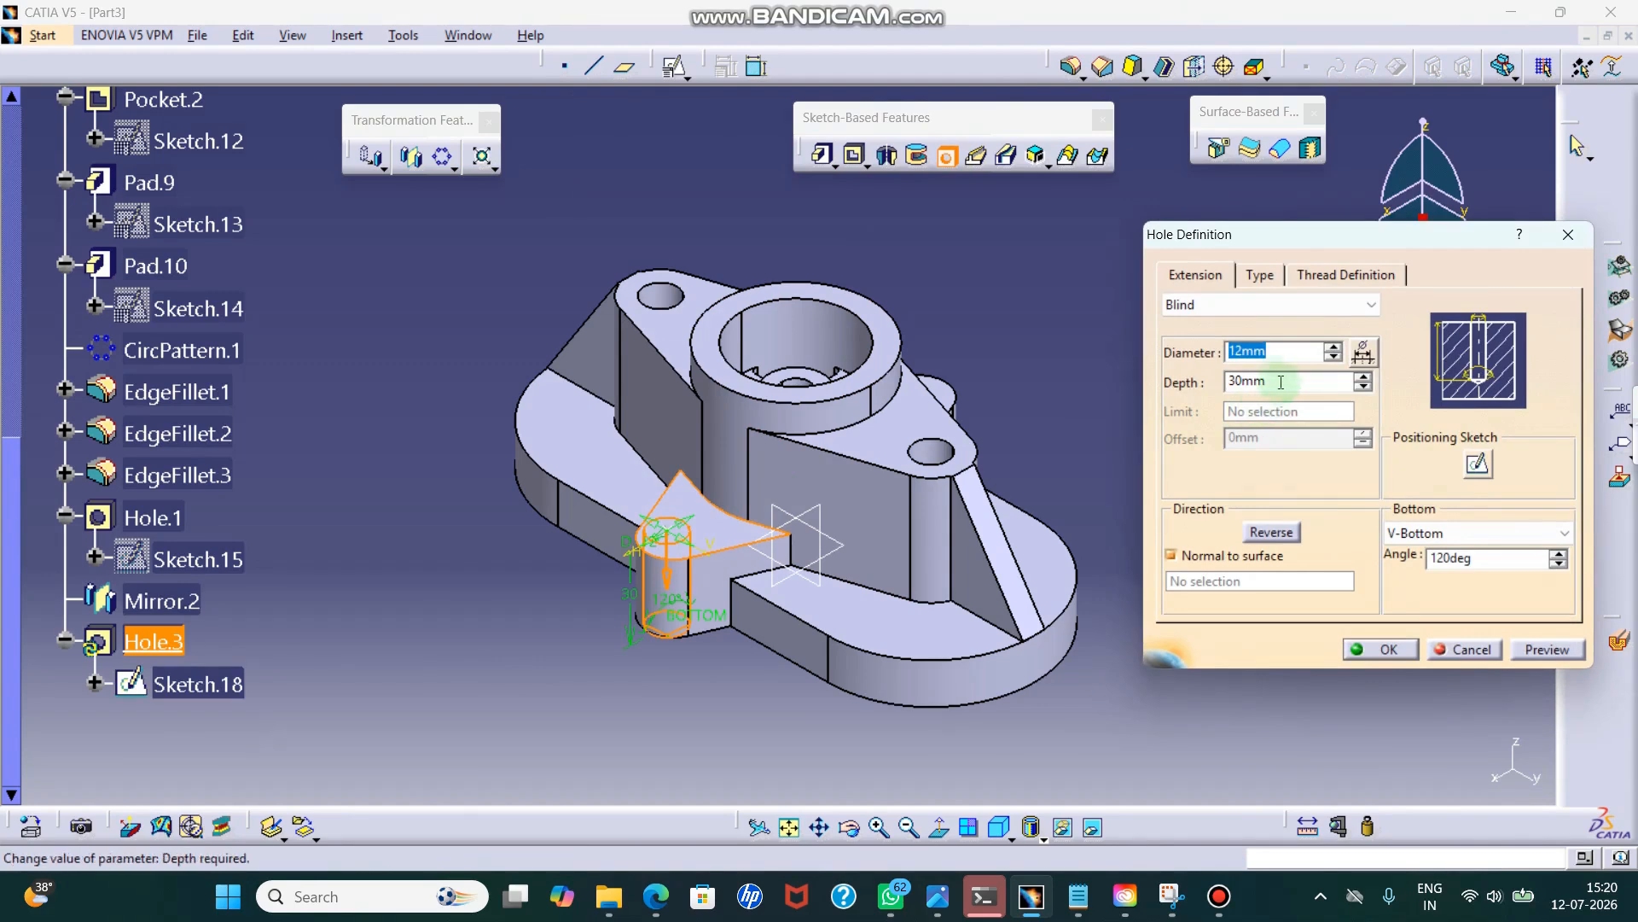
click(1479, 465)
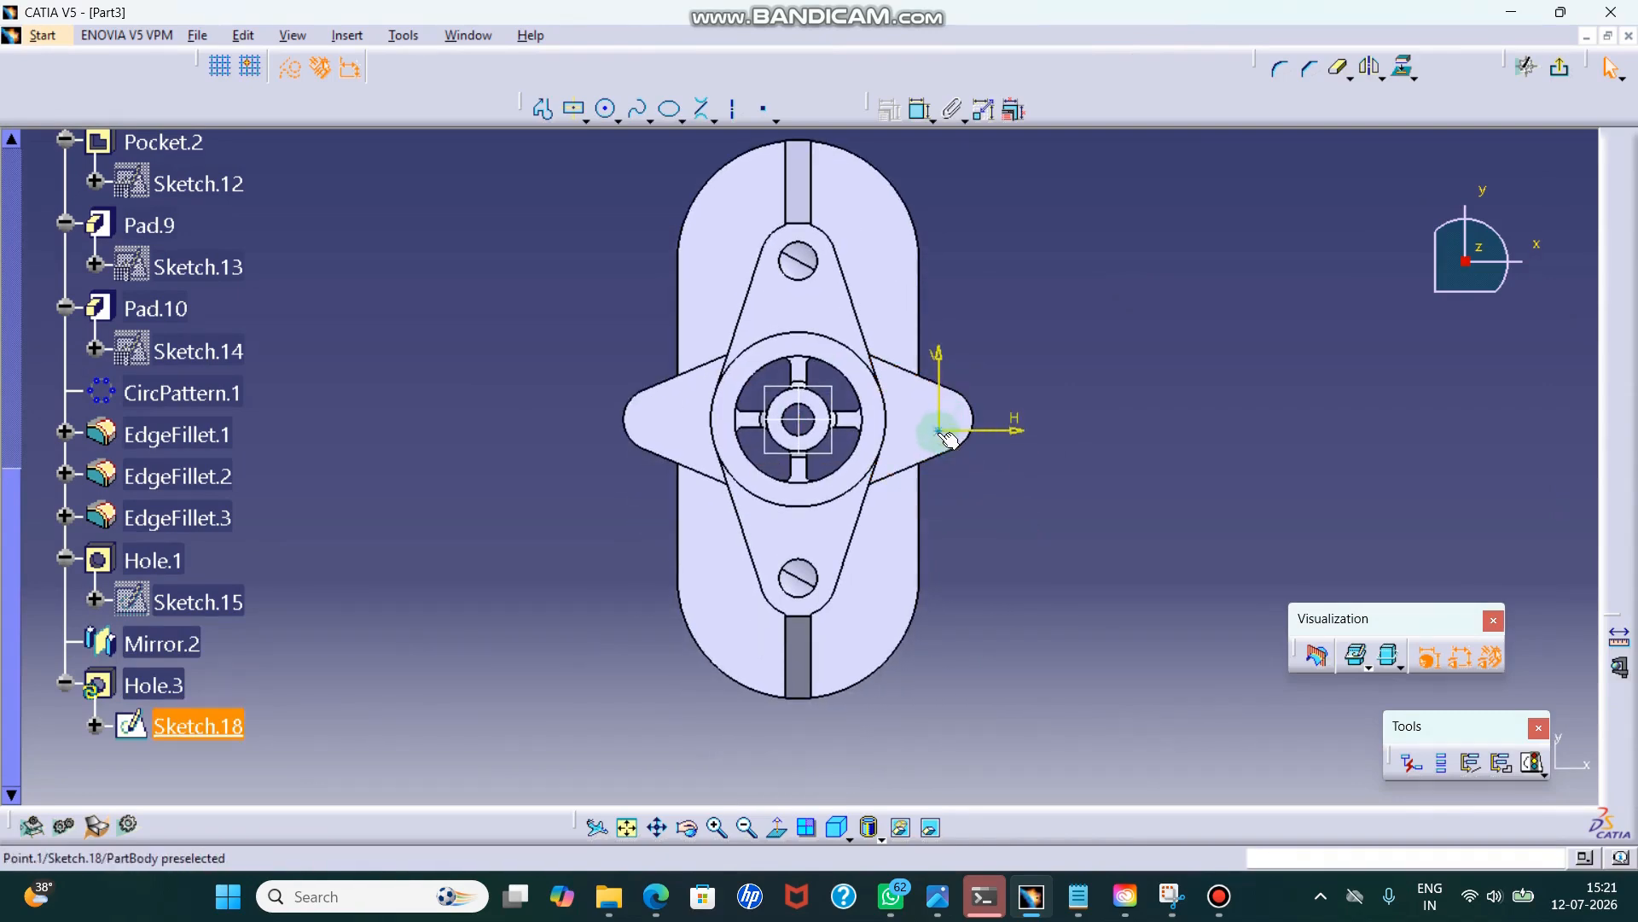
click(980, 419)
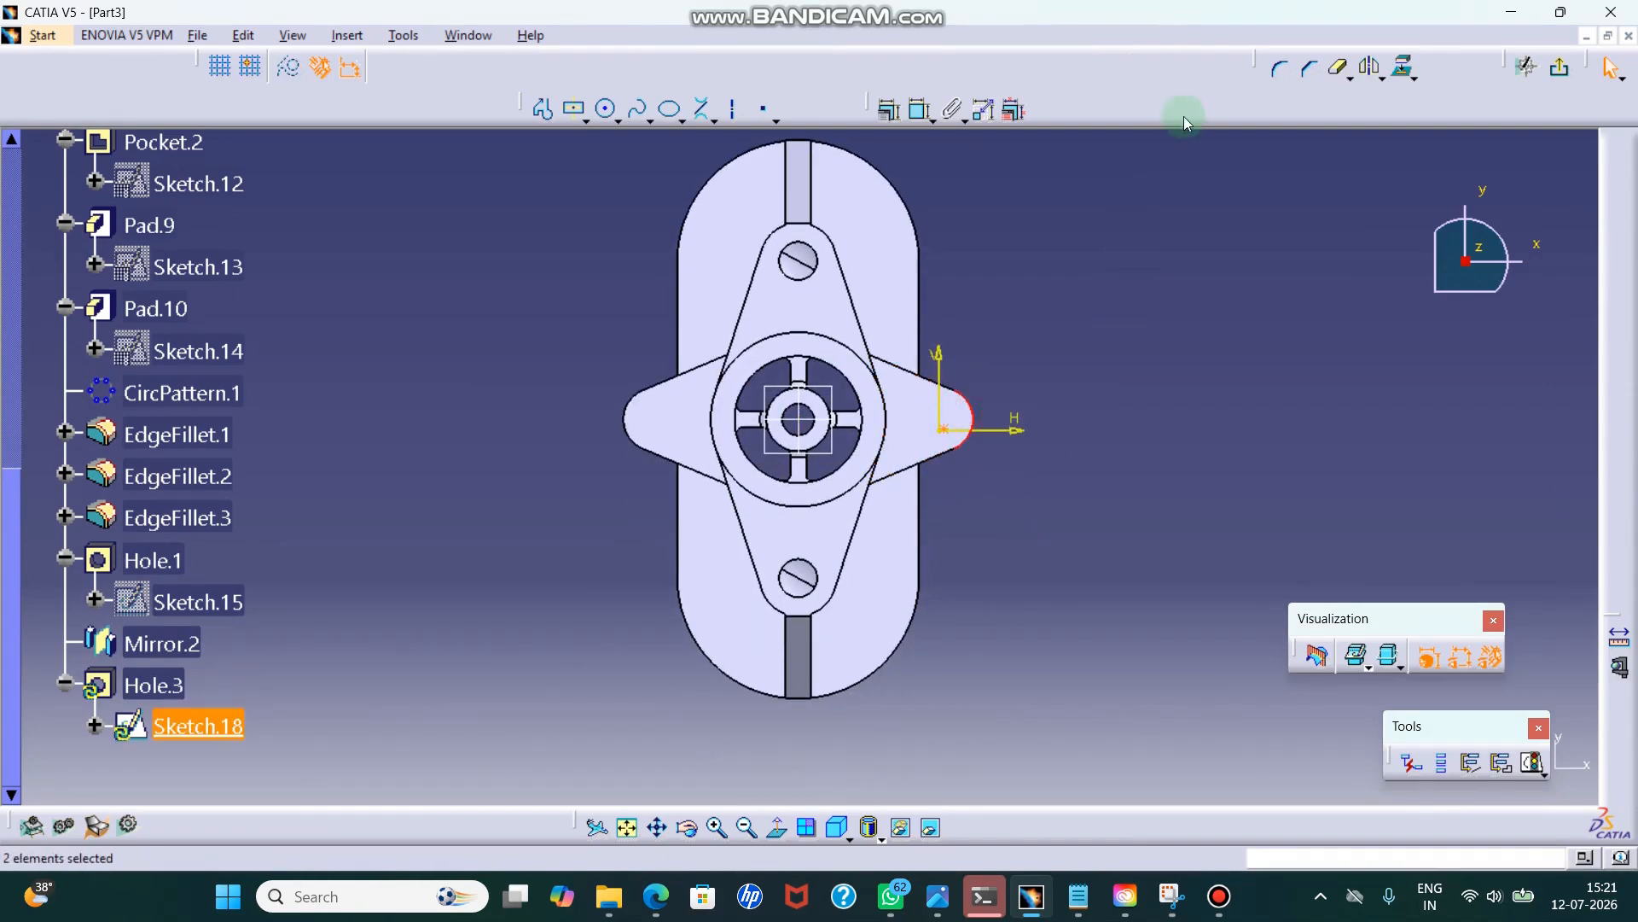
click(888, 109)
click(1186, 274)
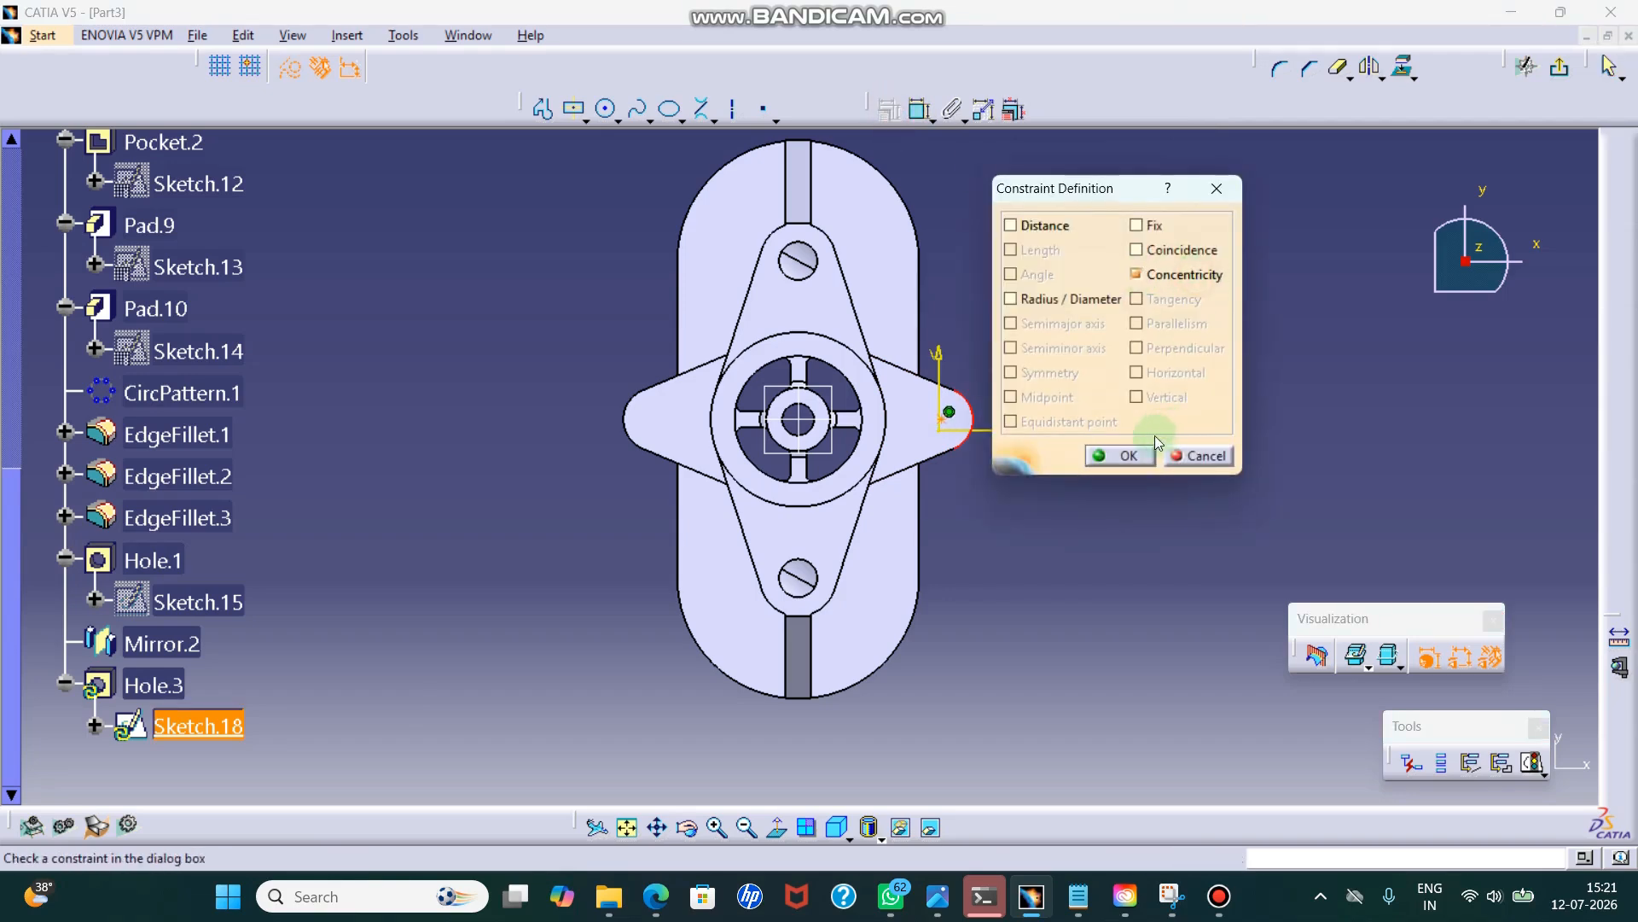
click(1124, 456)
click(1561, 72)
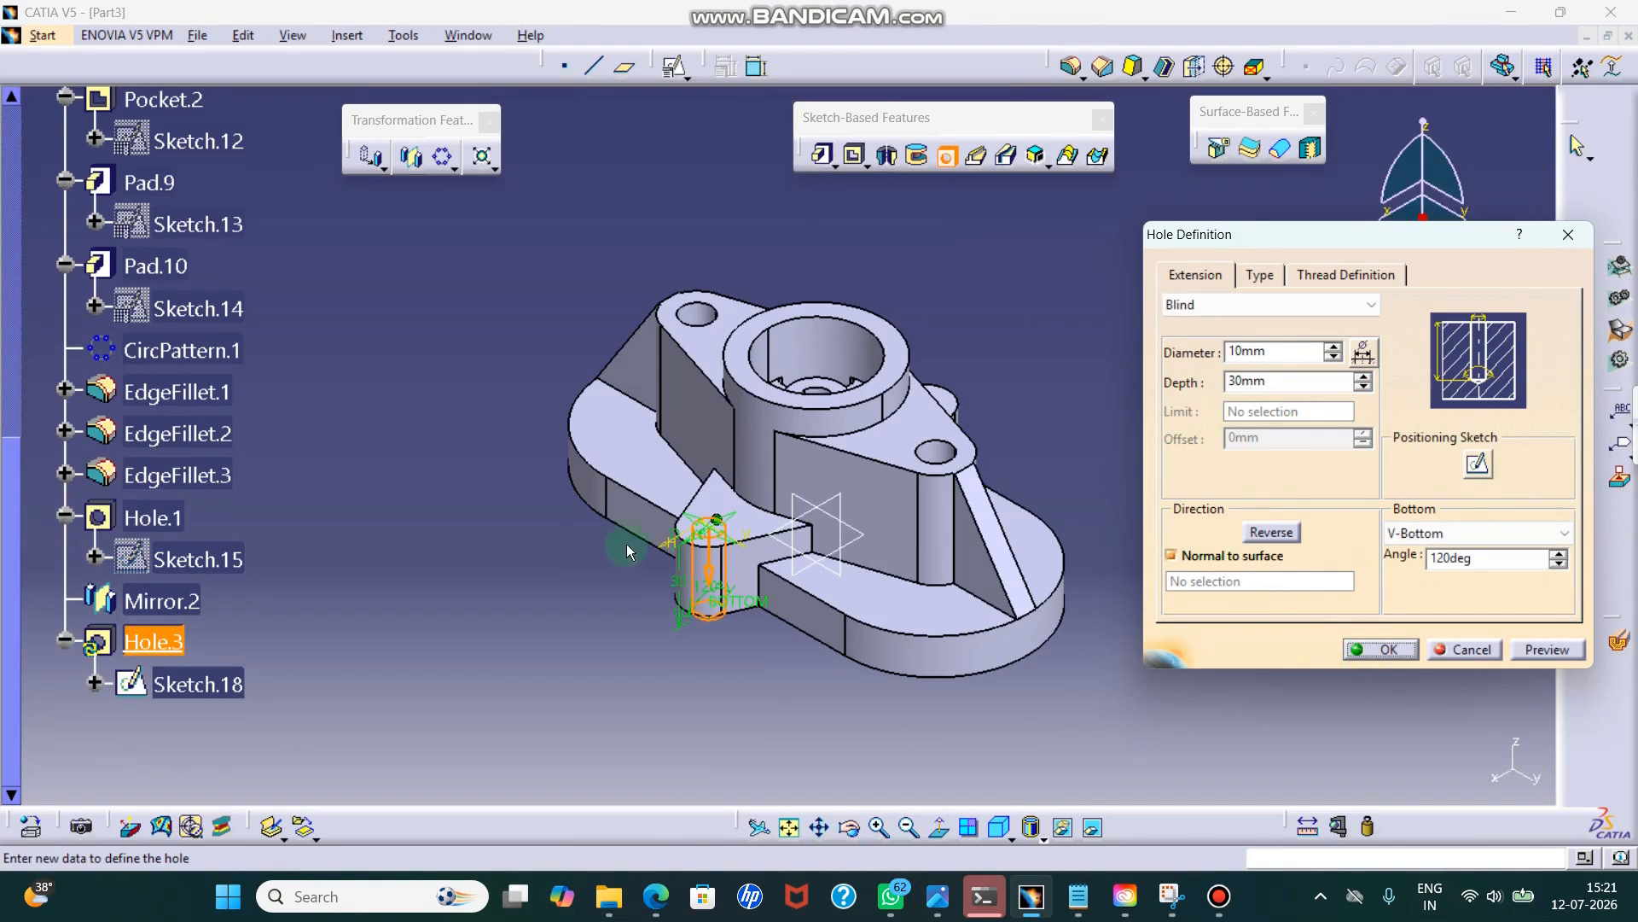
- Set the side lug hole's extension to Up To Next and create the hole
click(1221, 318)
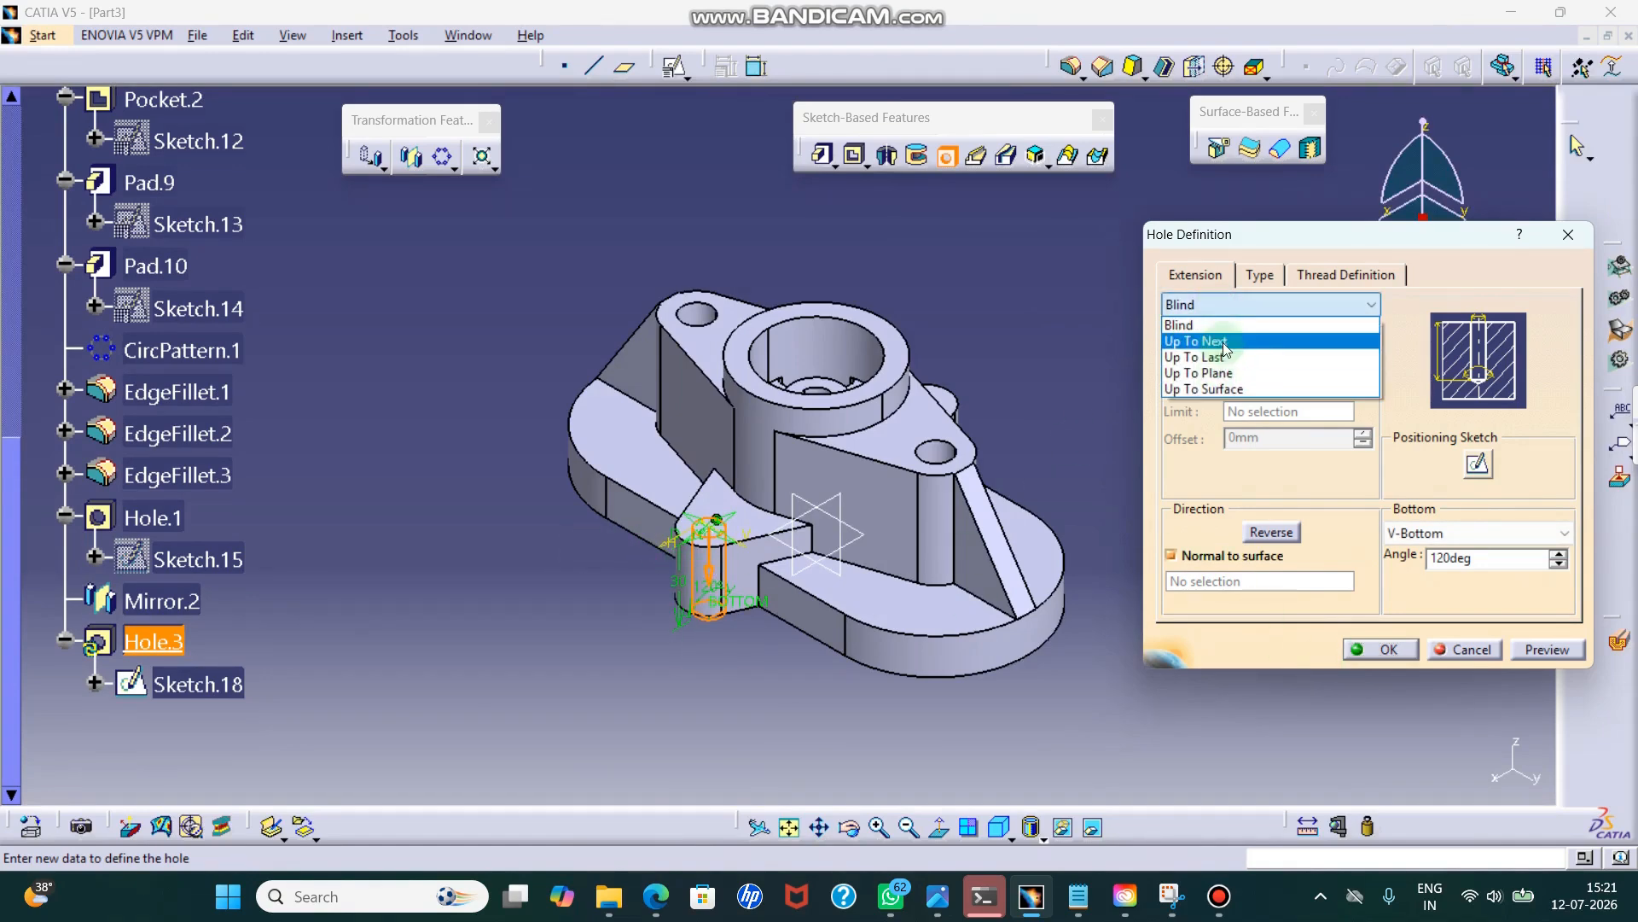
click(1222, 337)
click(1355, 650)
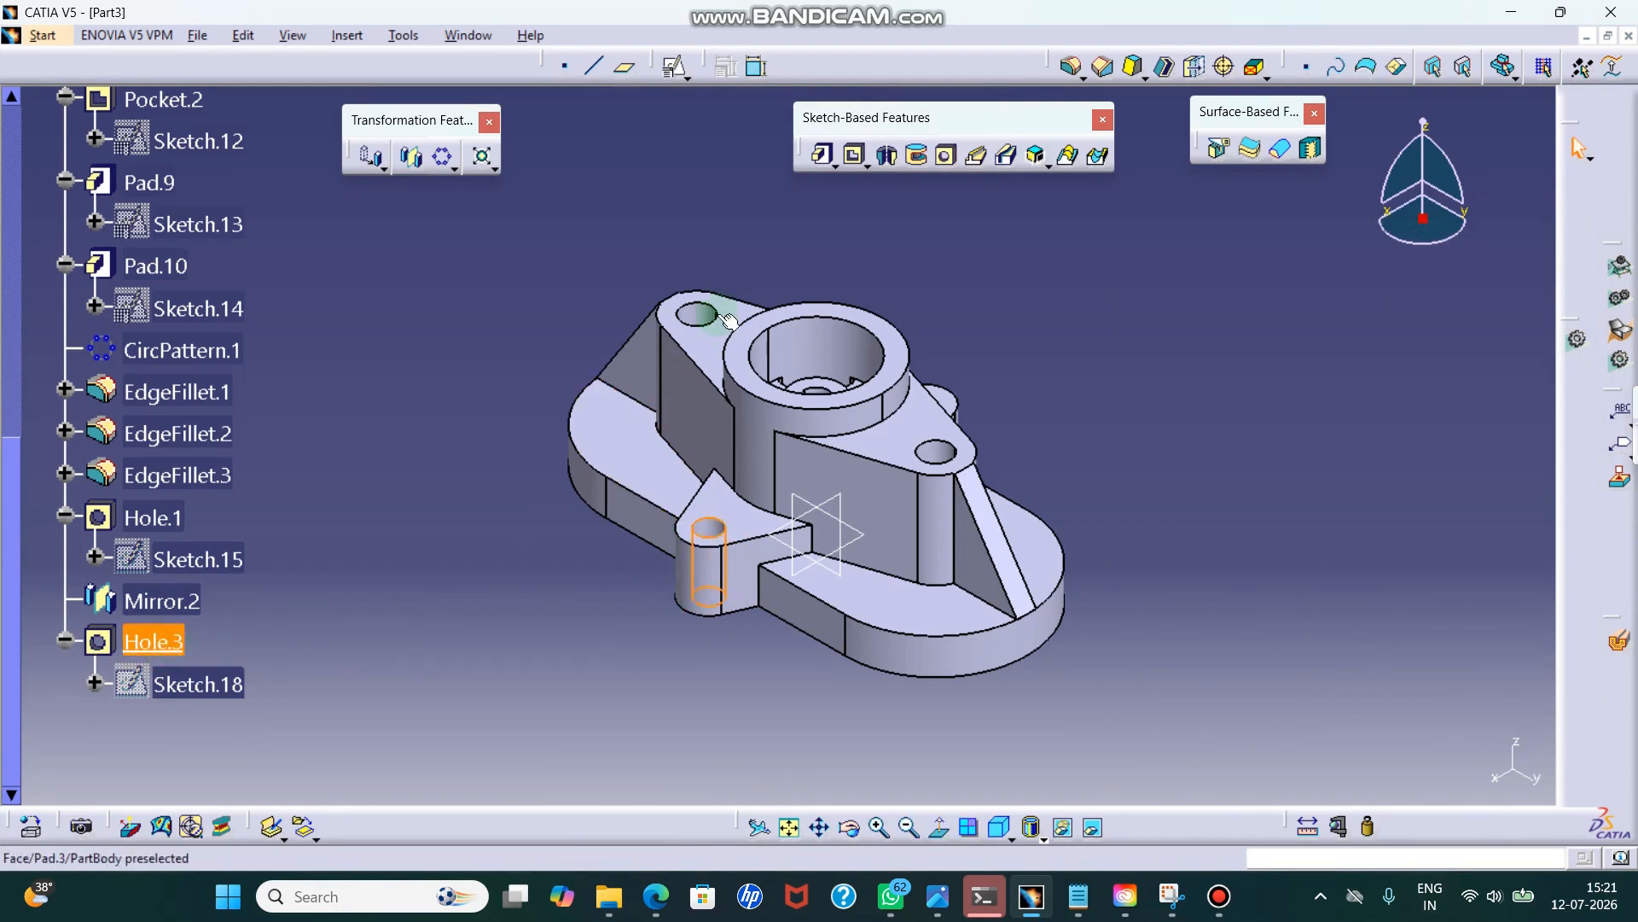
- Mirror the side lug hole about the yz plane onto the opposite lug
click(410, 155)
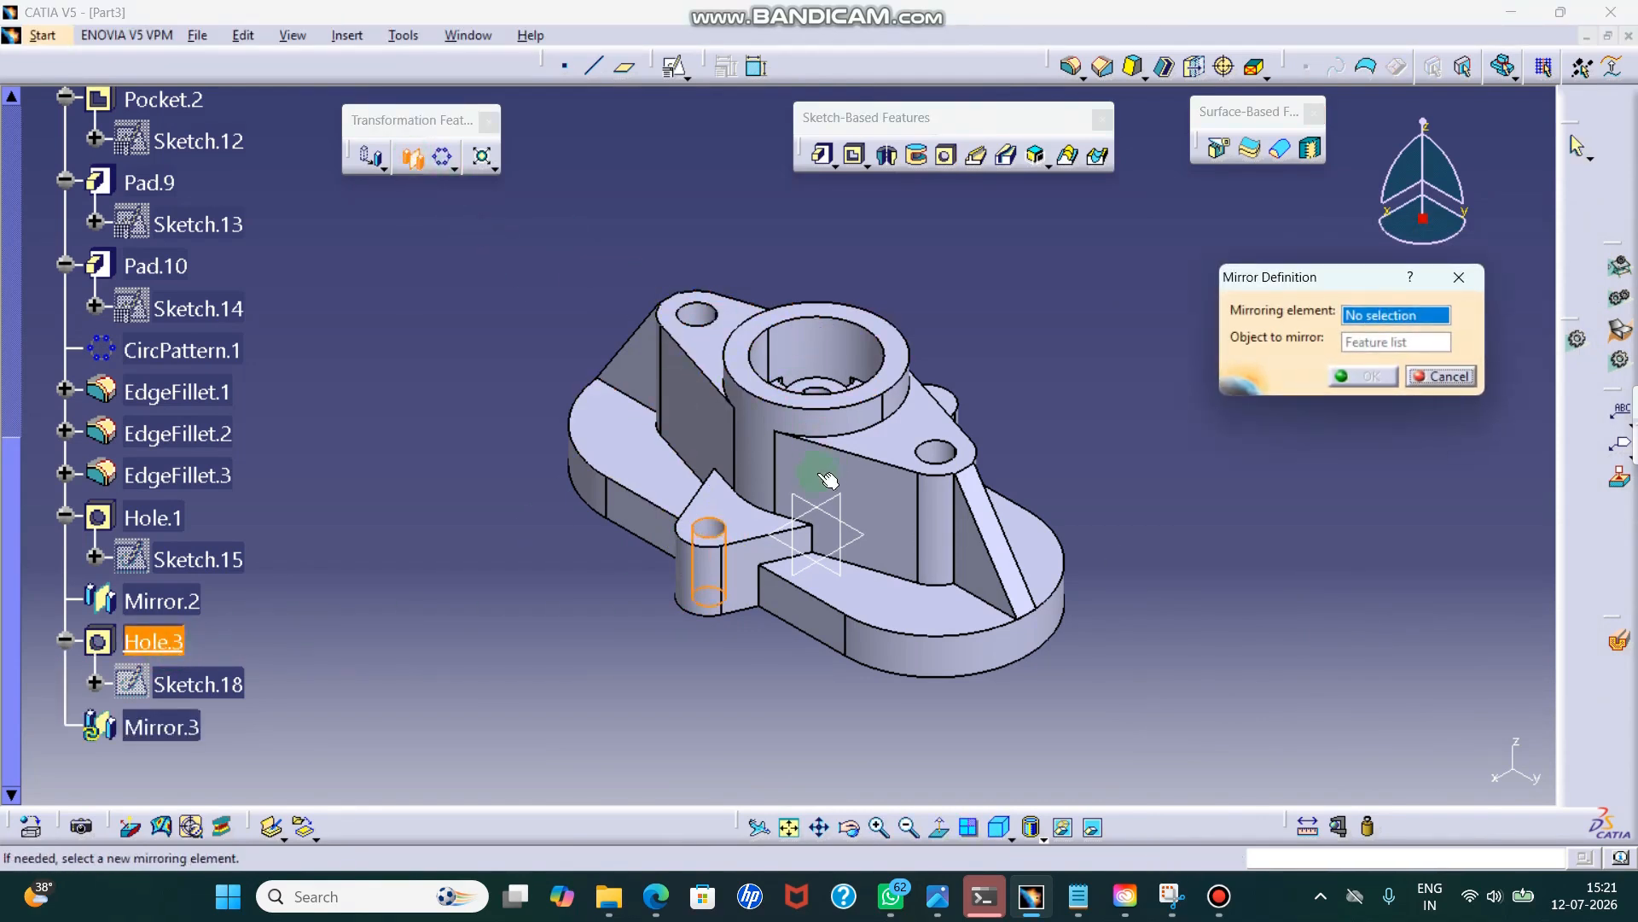
click(809, 509)
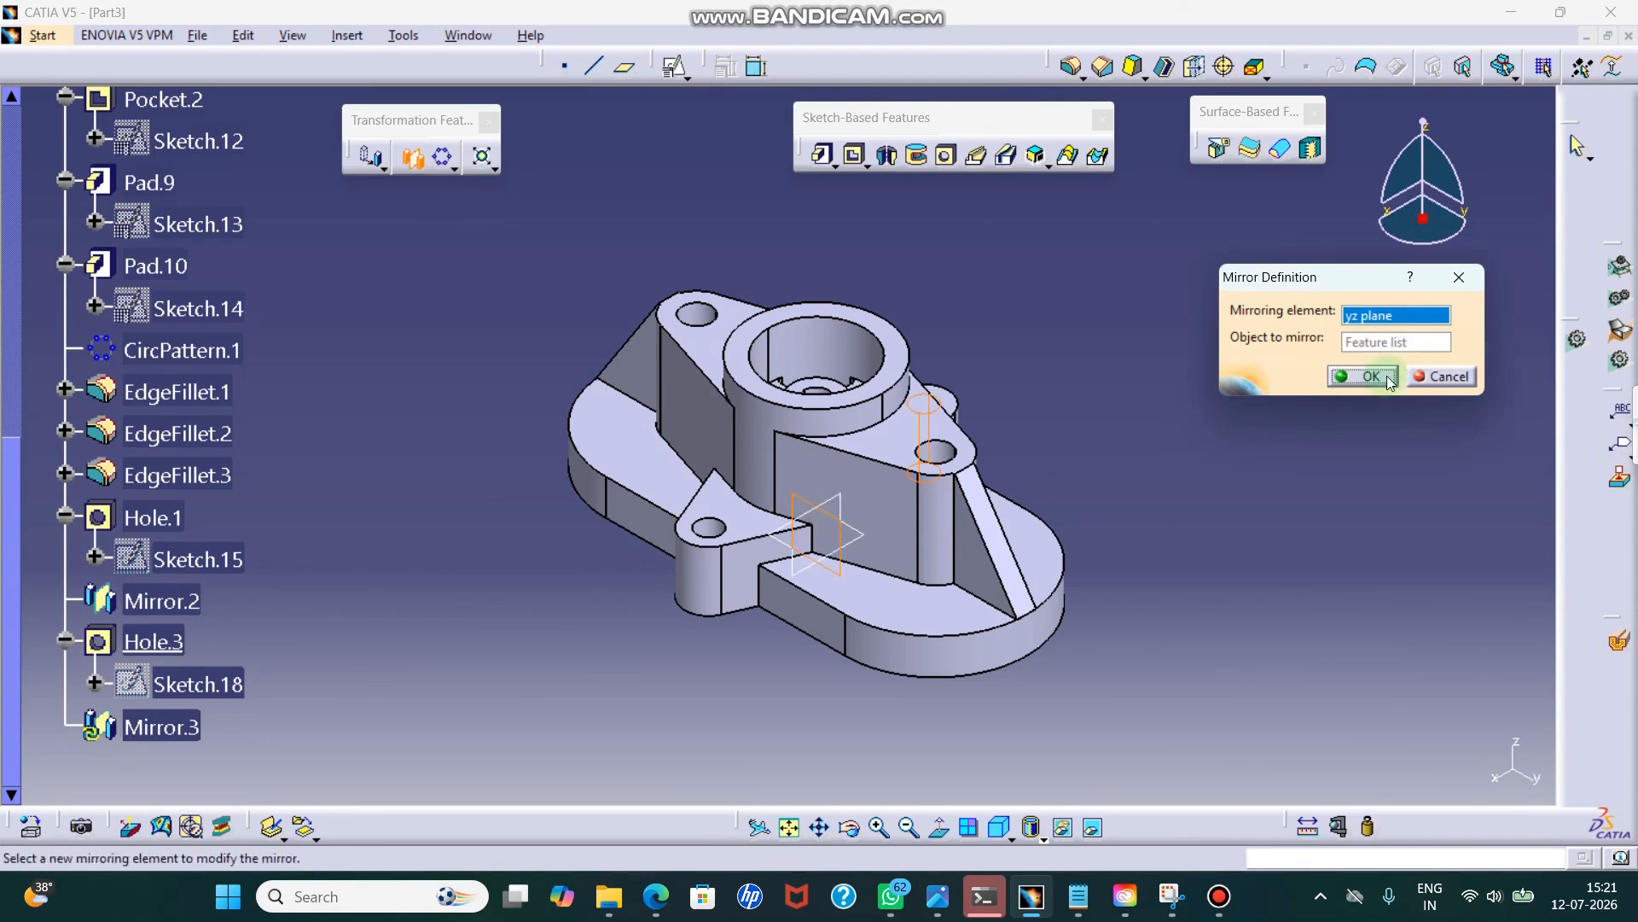
click(1362, 376)
- Check the bolt hole details in the drawing and start a counterbored hole on the base flange's top face
middle_drag(1261, 406, 1238, 375)
key(alt+Tab)
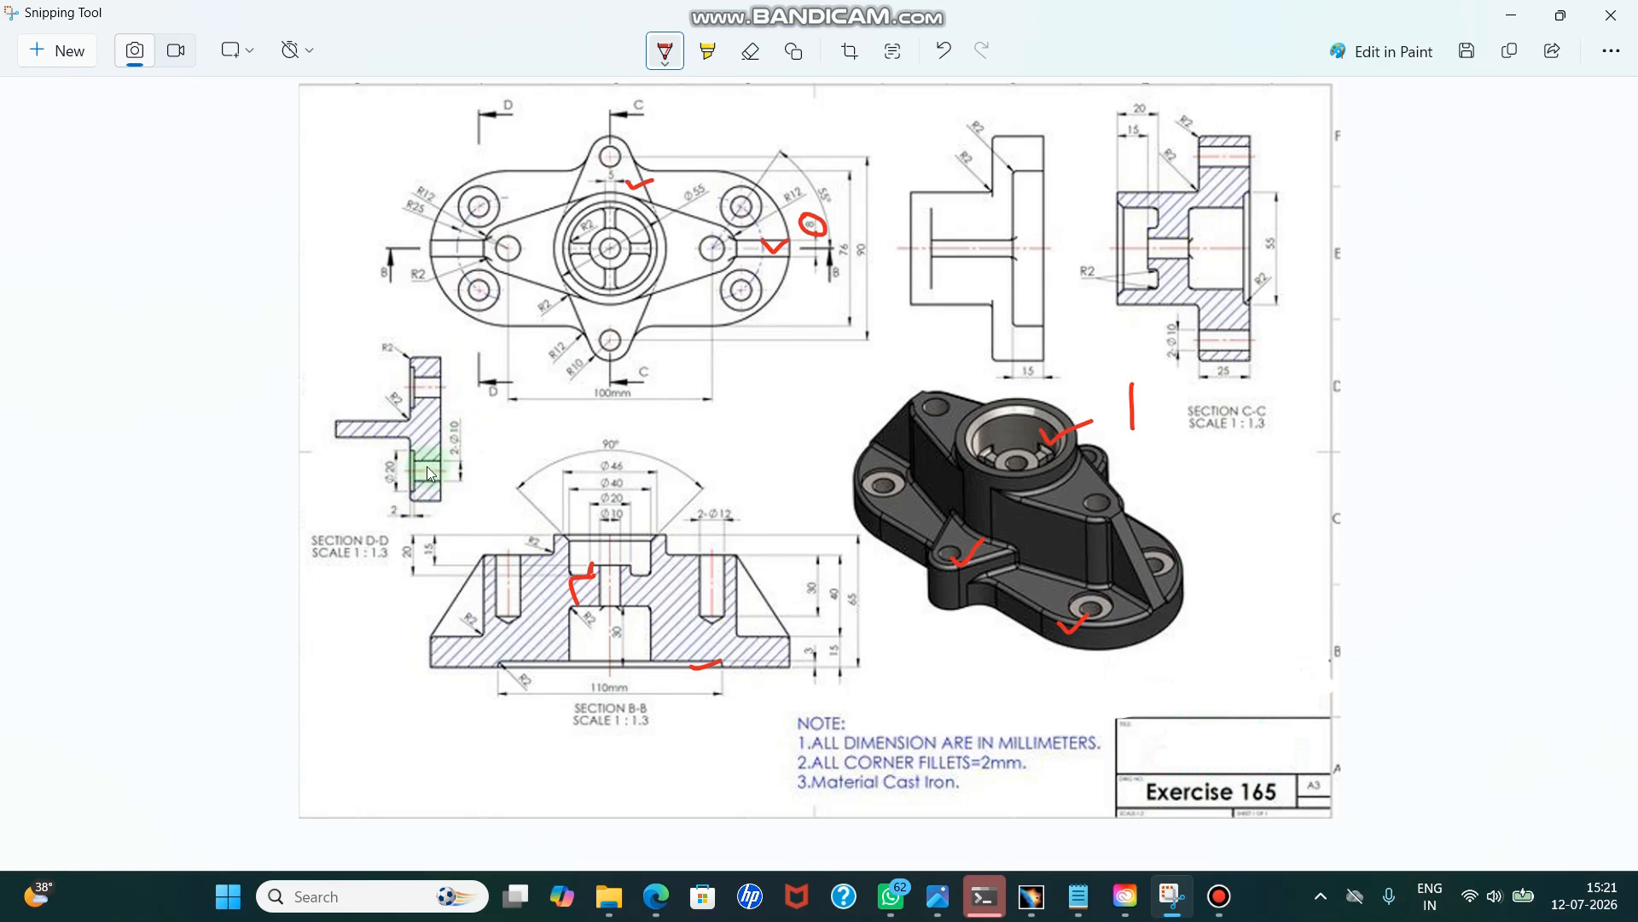
click(1526, 22)
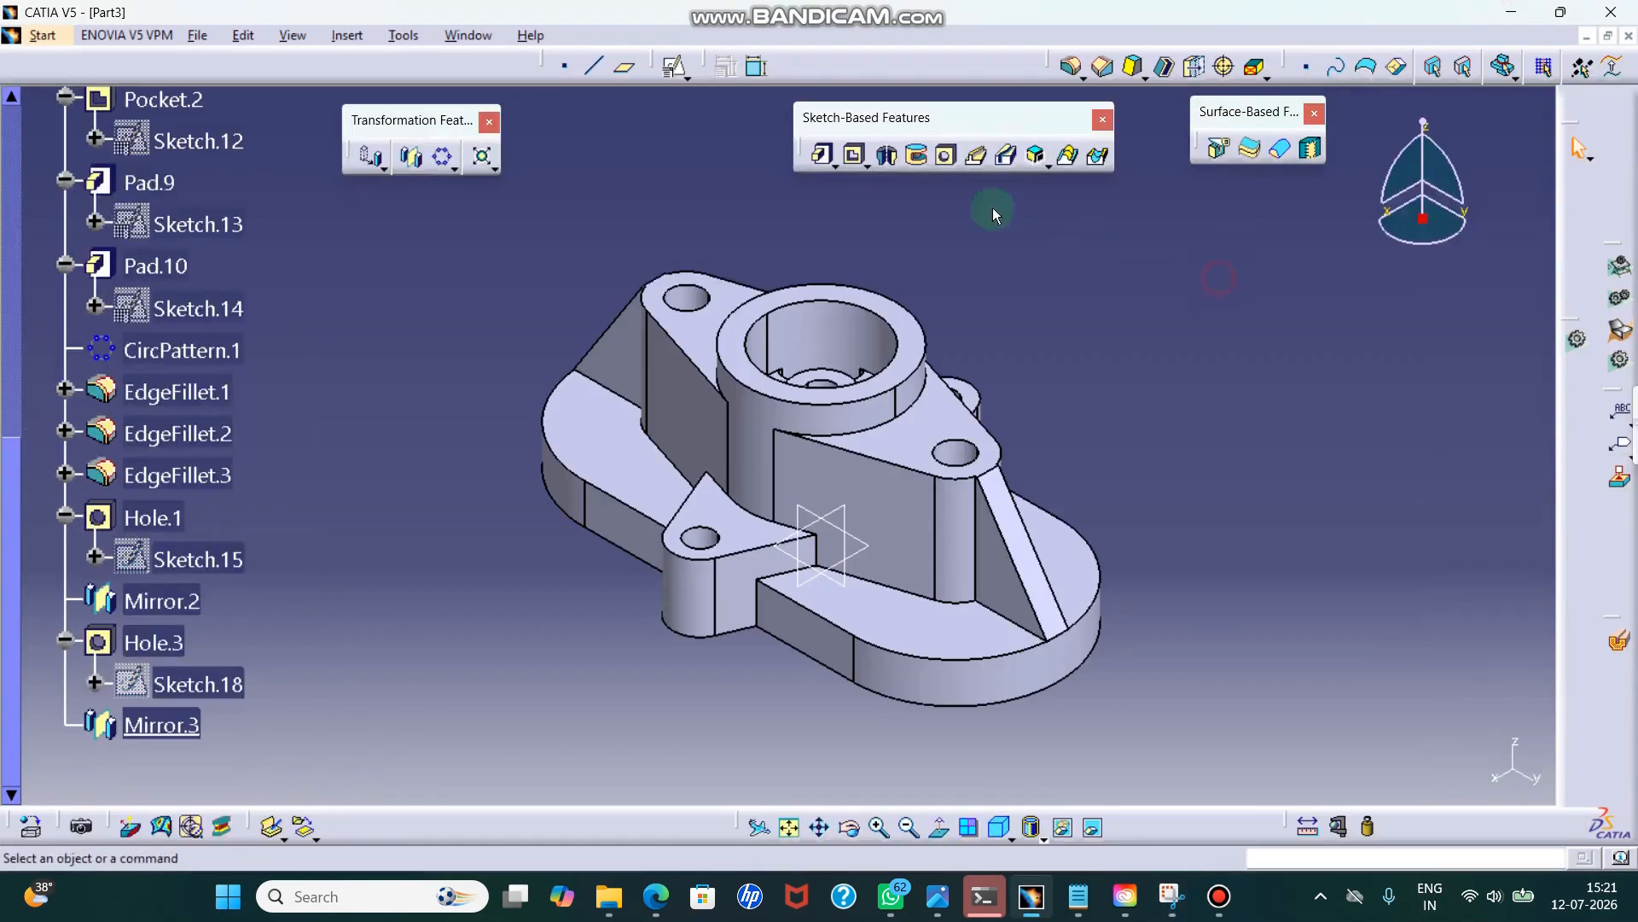
click(947, 156)
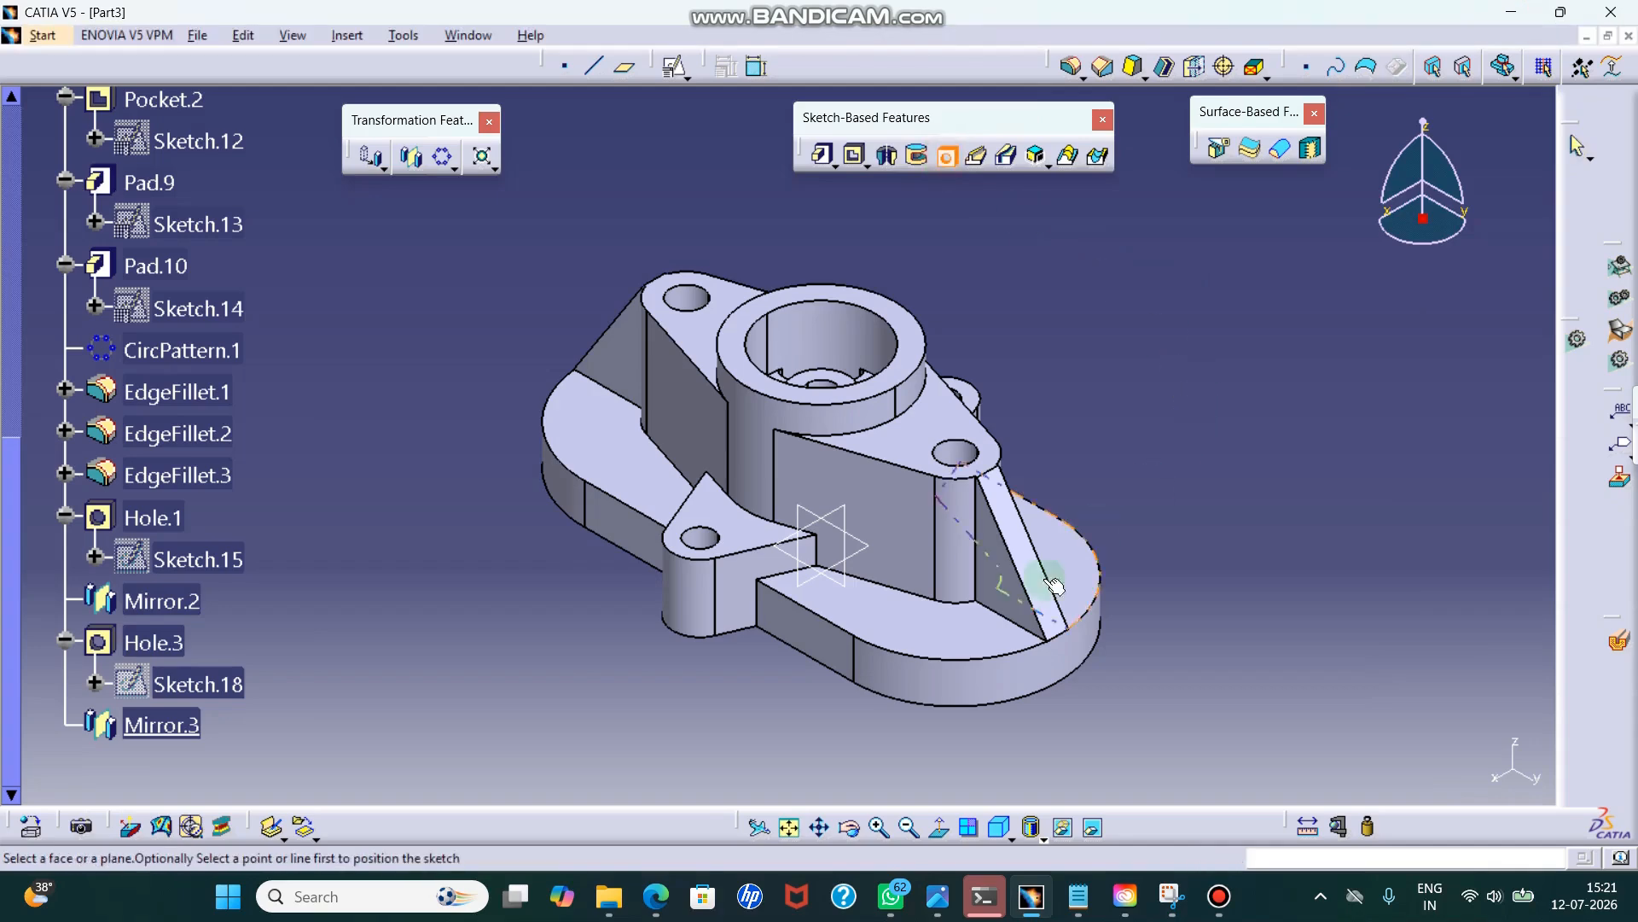
click(951, 636)
click(1260, 275)
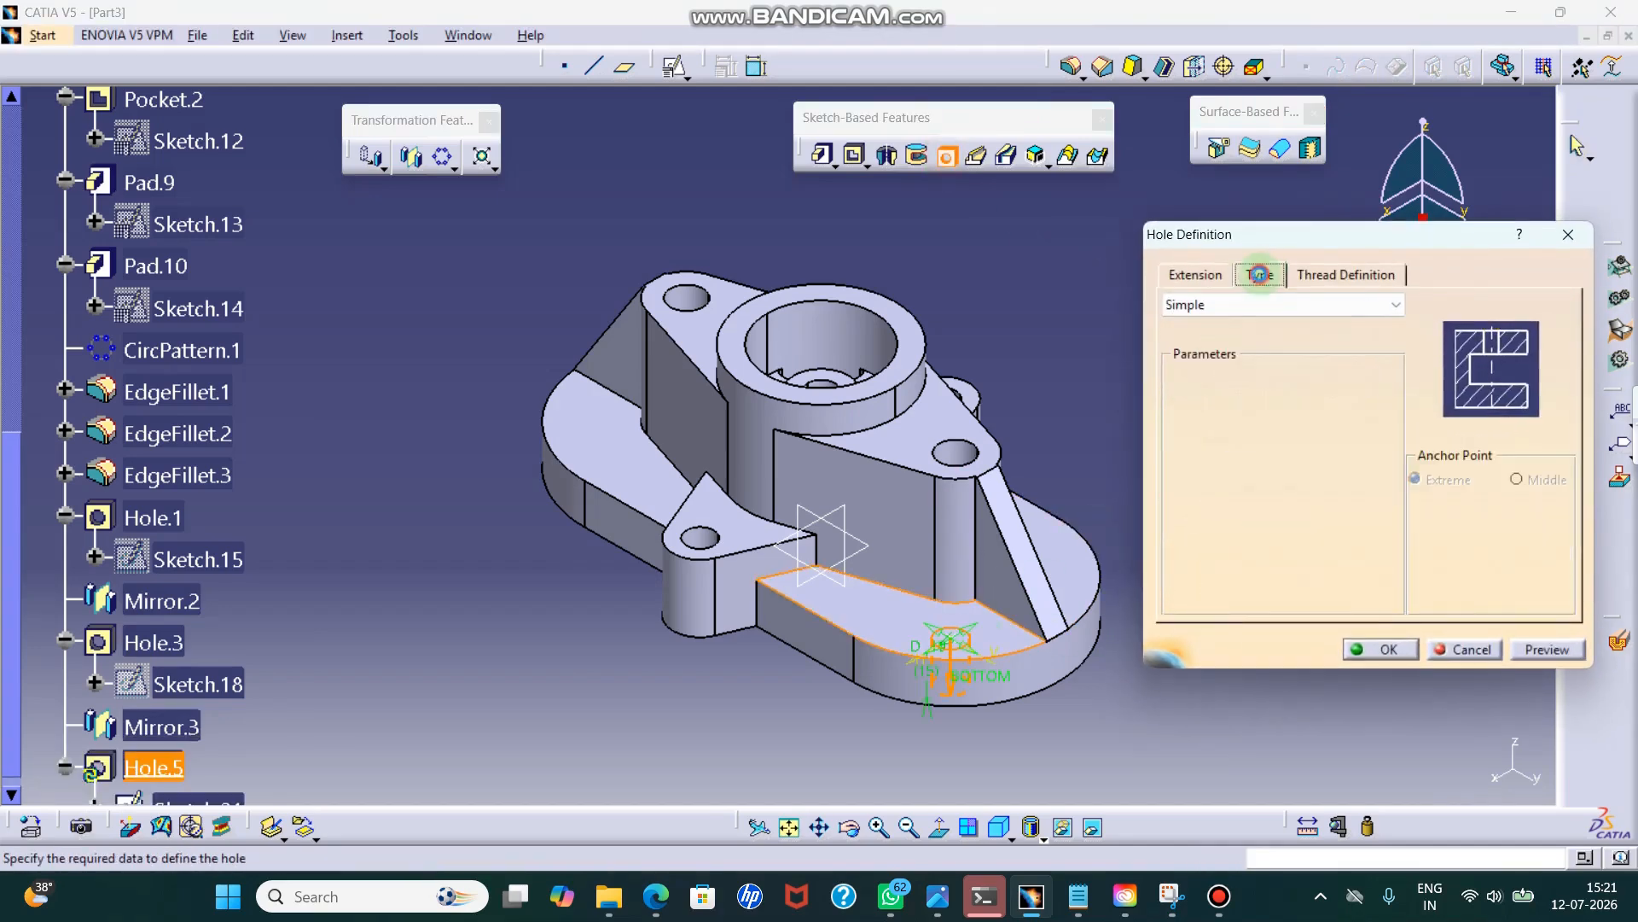
click(1263, 304)
click(1246, 356)
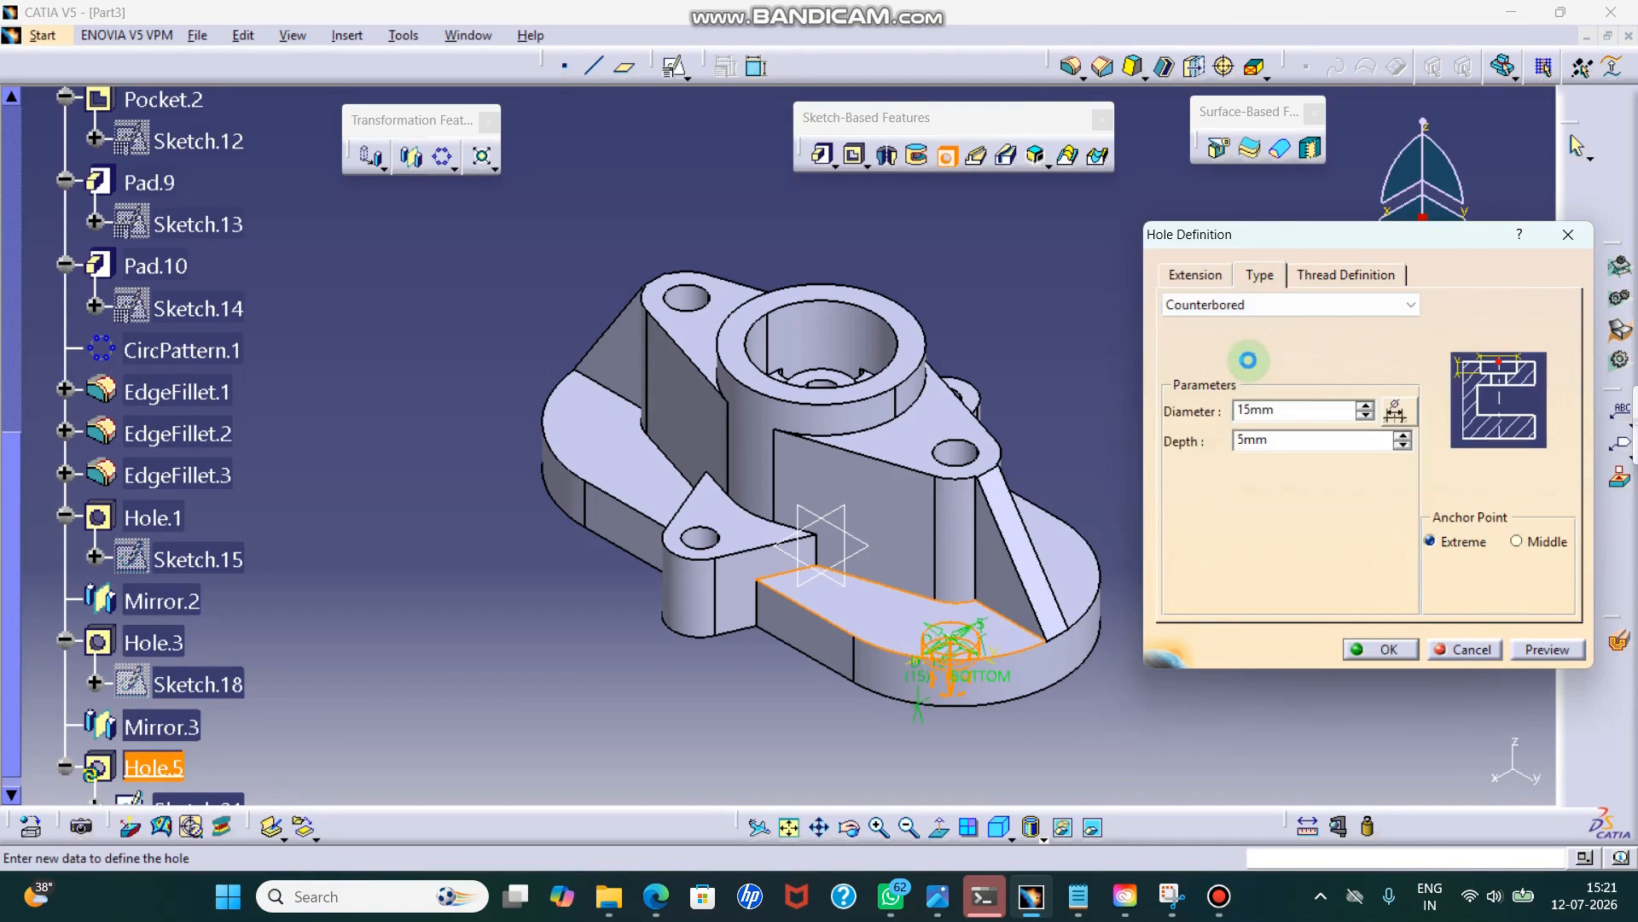
- Set the counterbore to 20 mm diameter and 2 mm depth, and review the hole's extension settings
drag(1301, 410, 1176, 427)
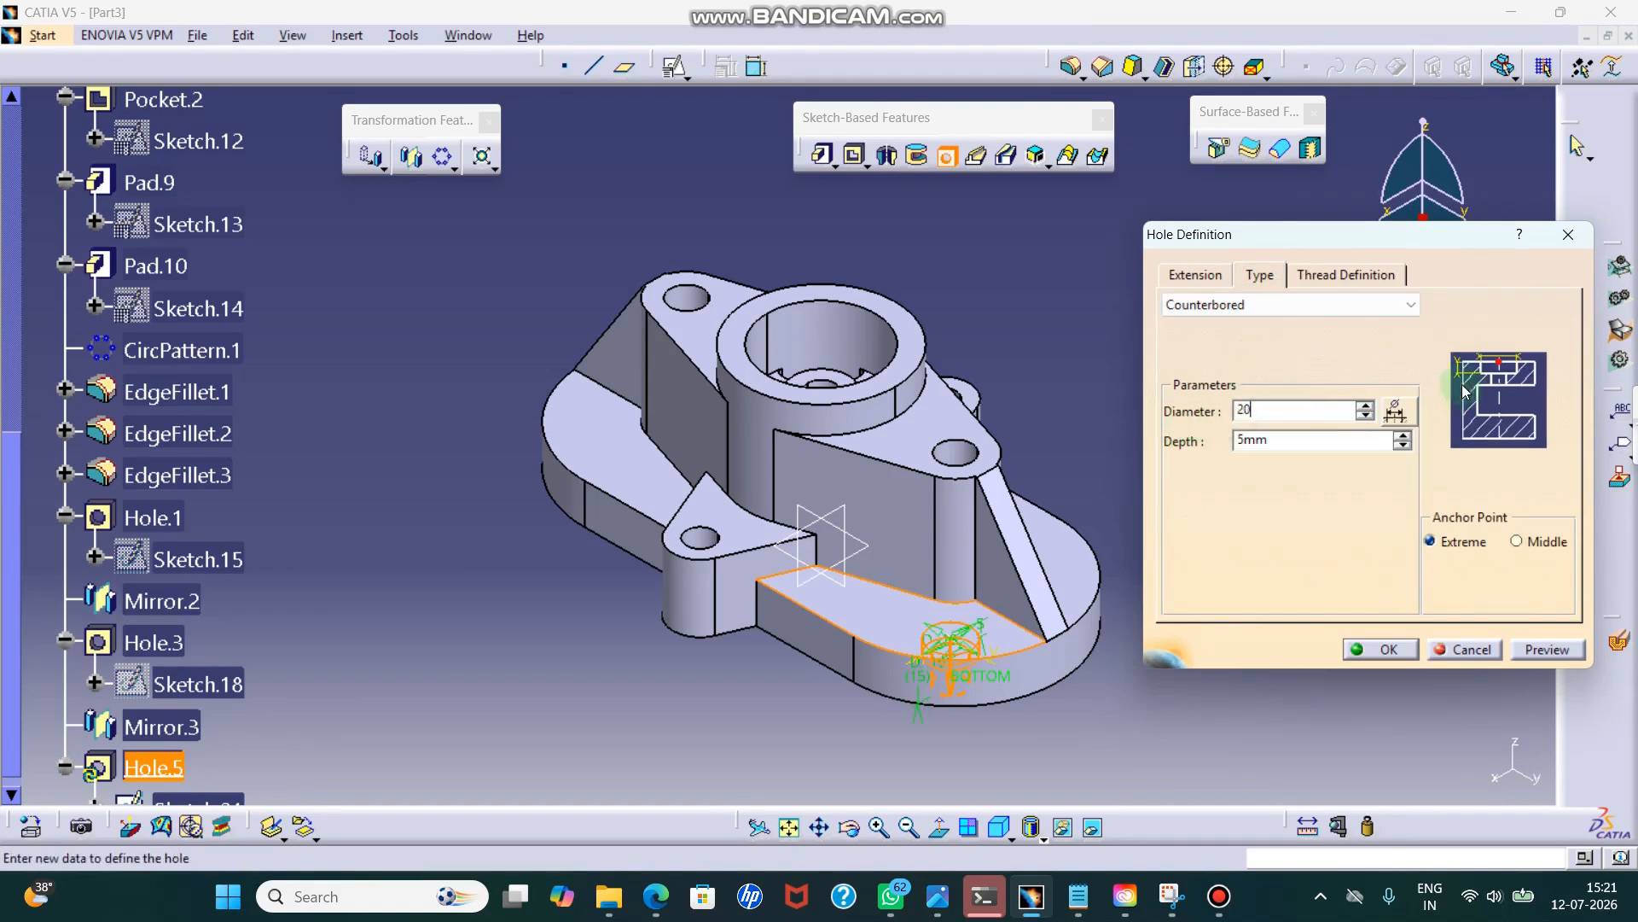
text(20)
click(1289, 443)
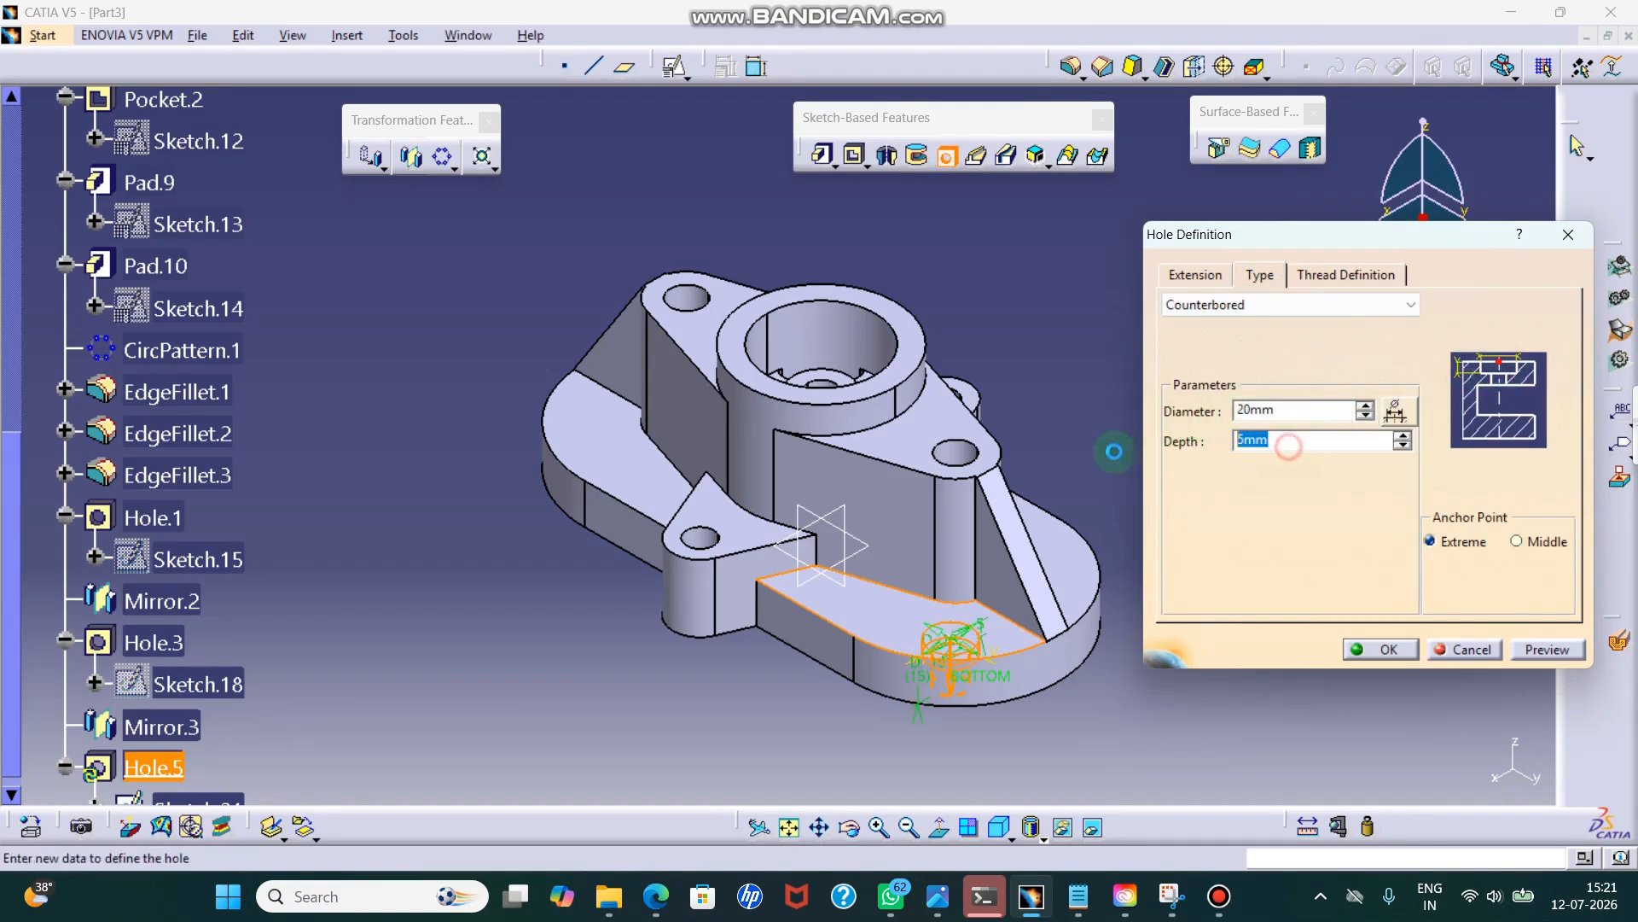
text(2)
click(1195, 275)
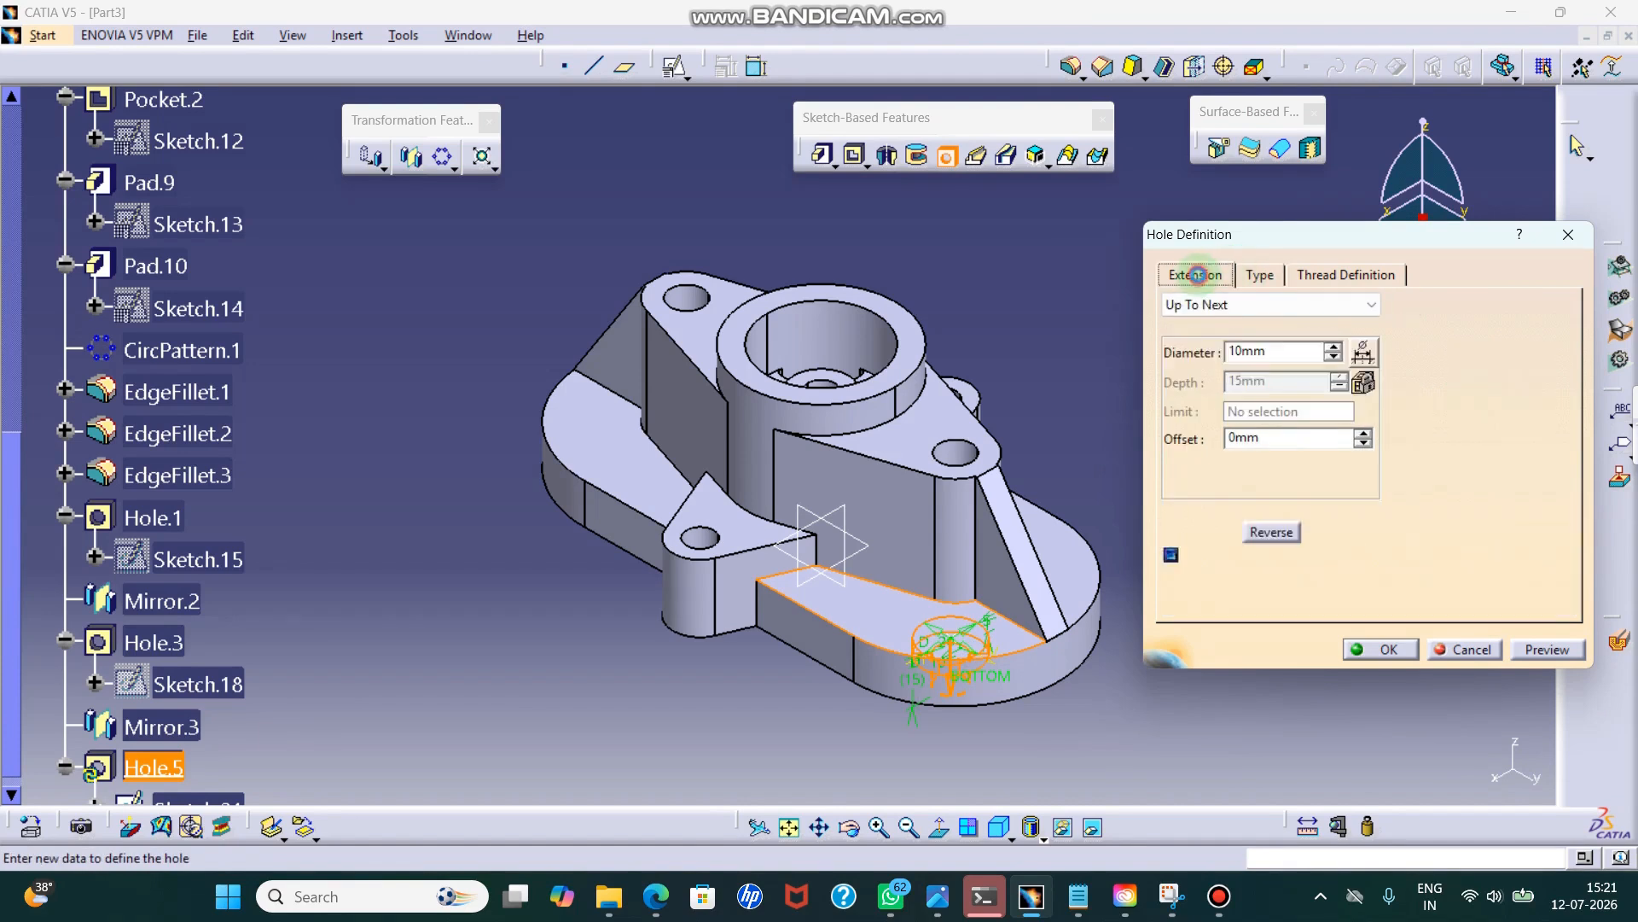
click(1278, 357)
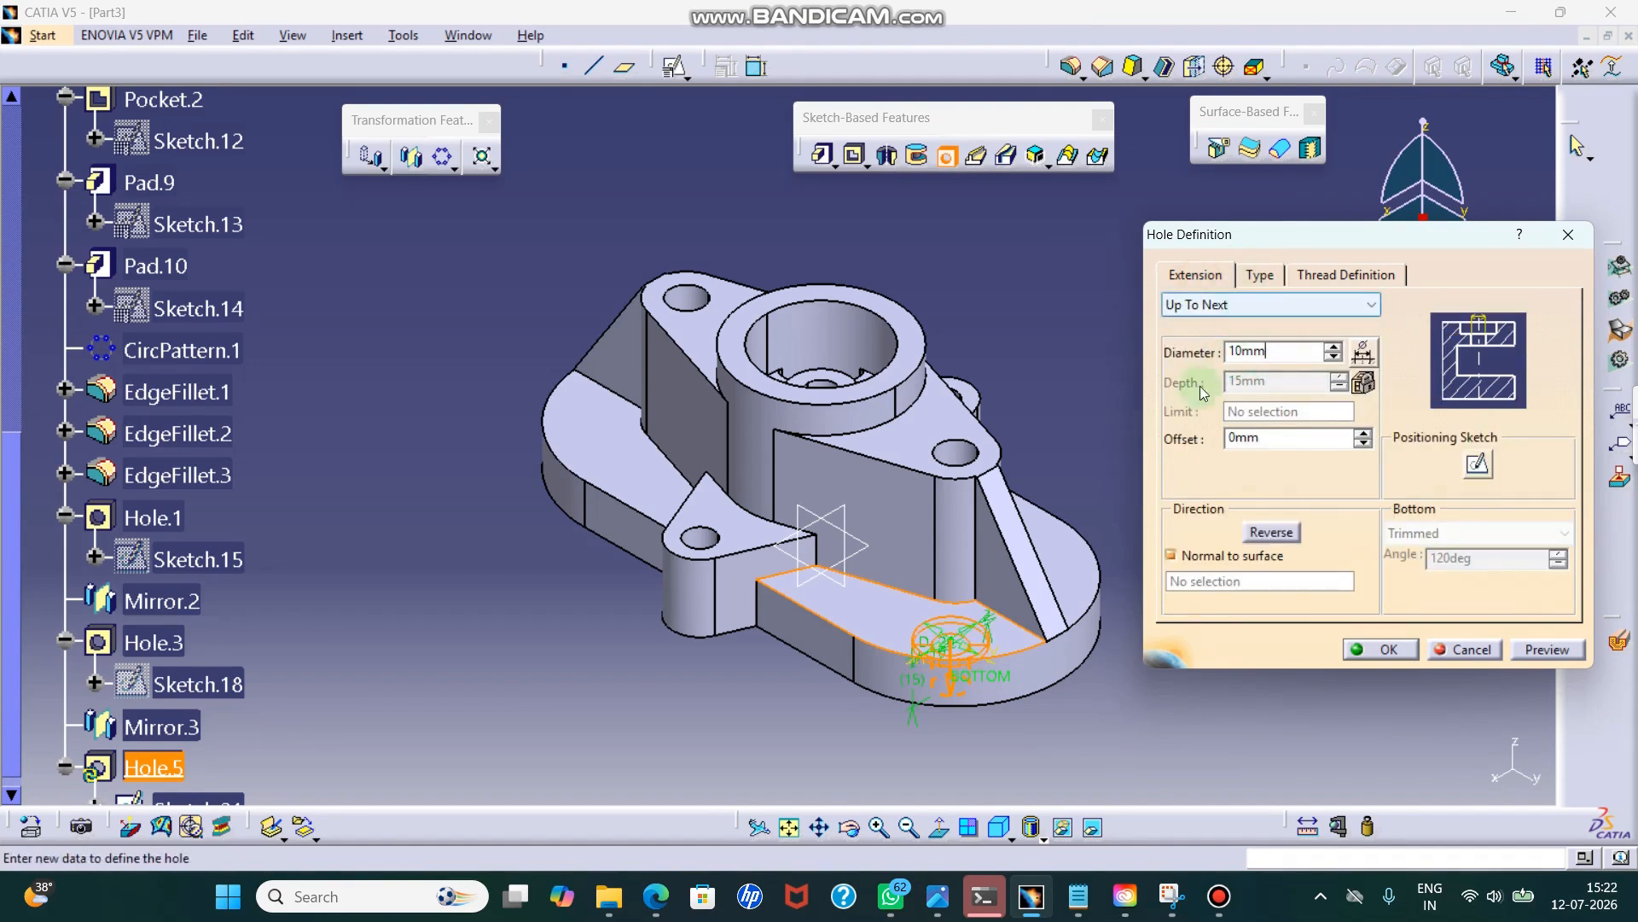
- In the positioning sketch, draw a construction circle about 41 mm in diameter through the hole's centre point, concentric with the base's rounded end
click(1477, 465)
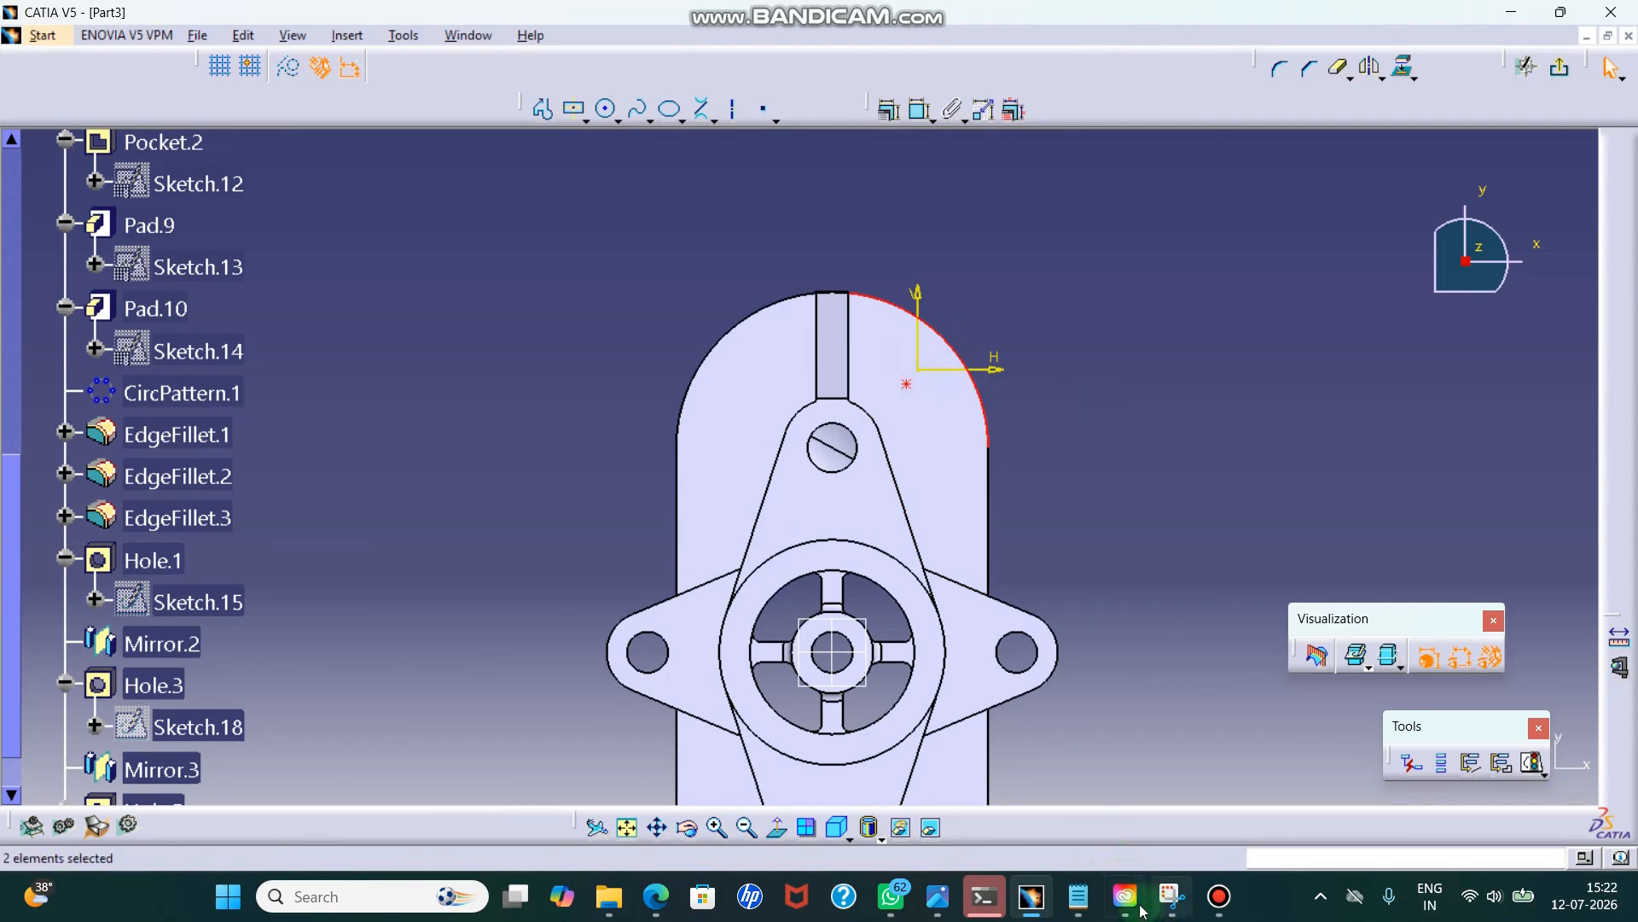
click(1171, 896)
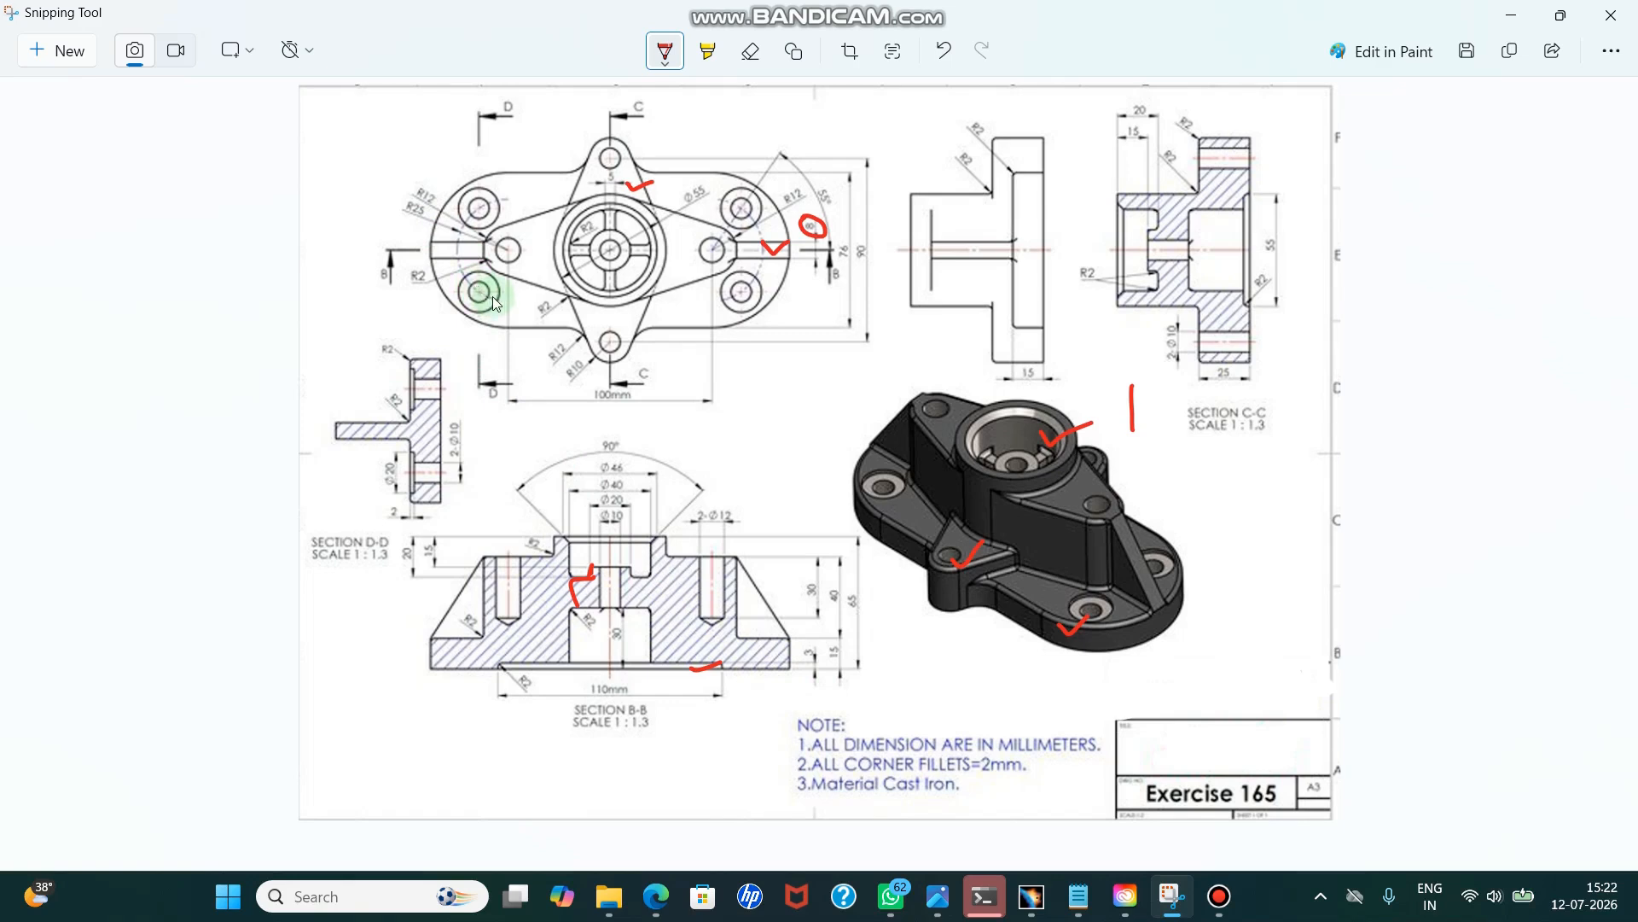
click(1511, 17)
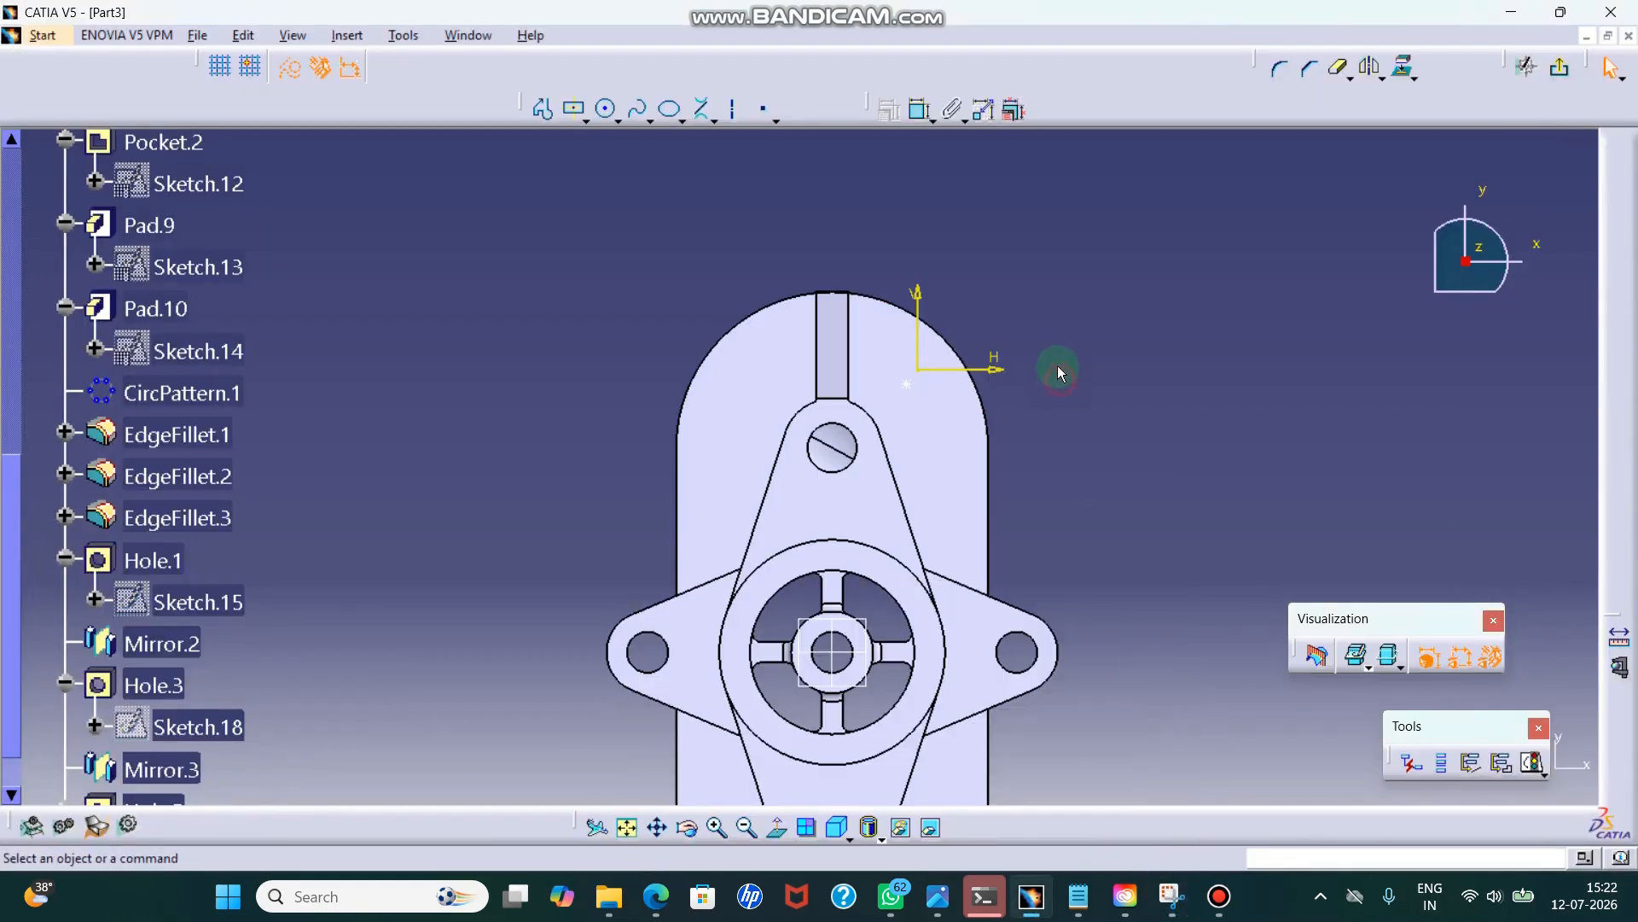
click(606, 108)
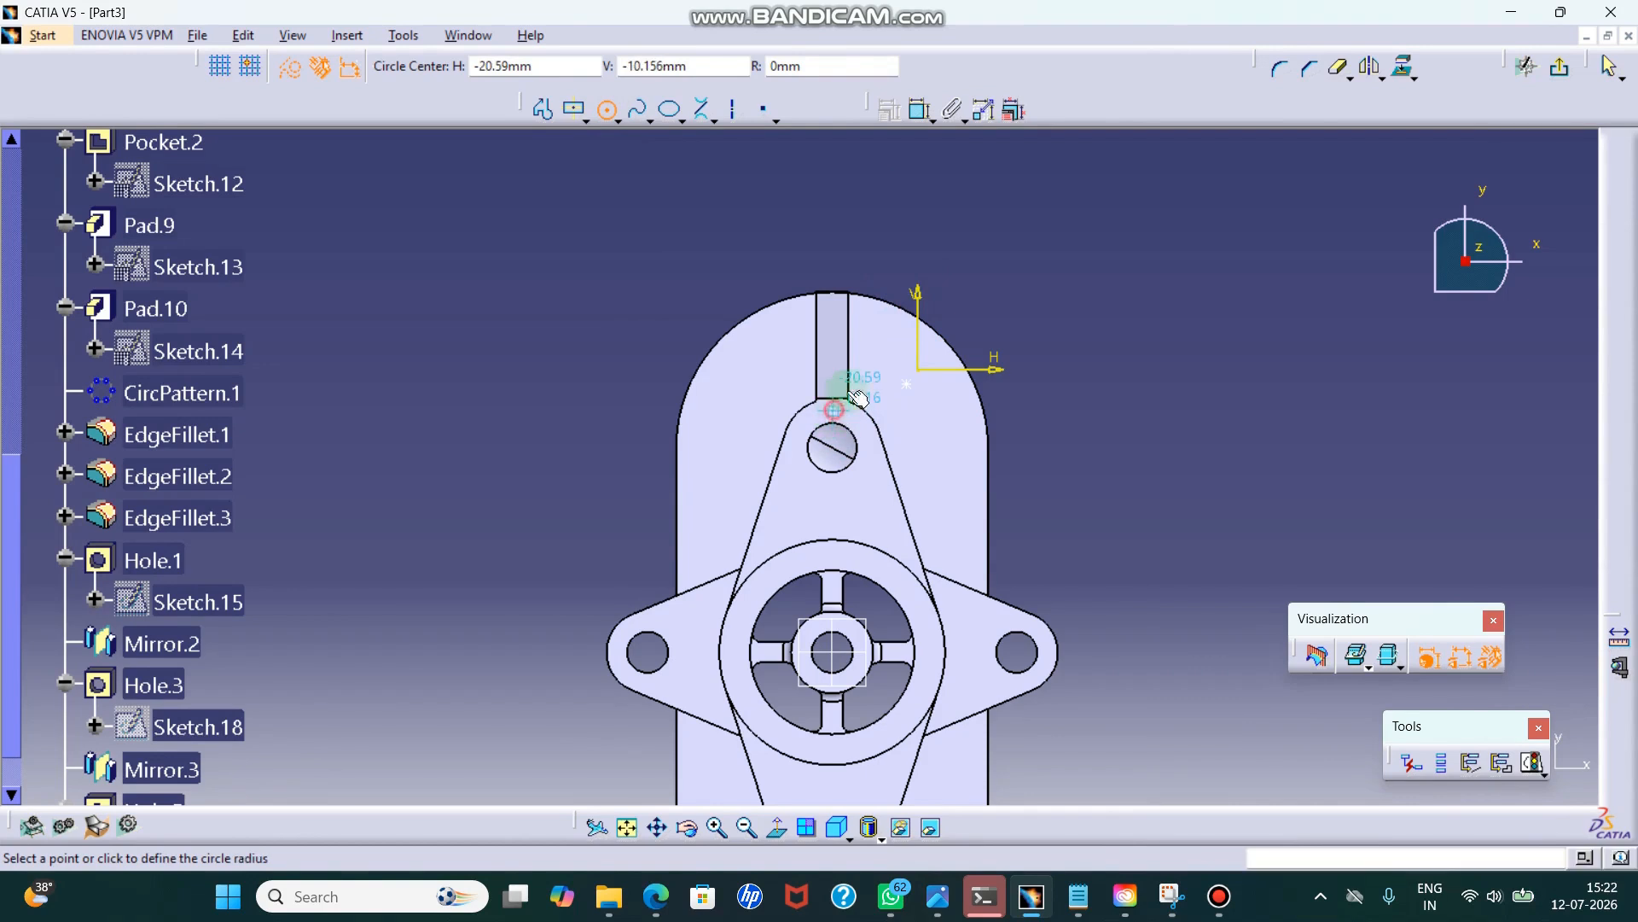
click(871, 338)
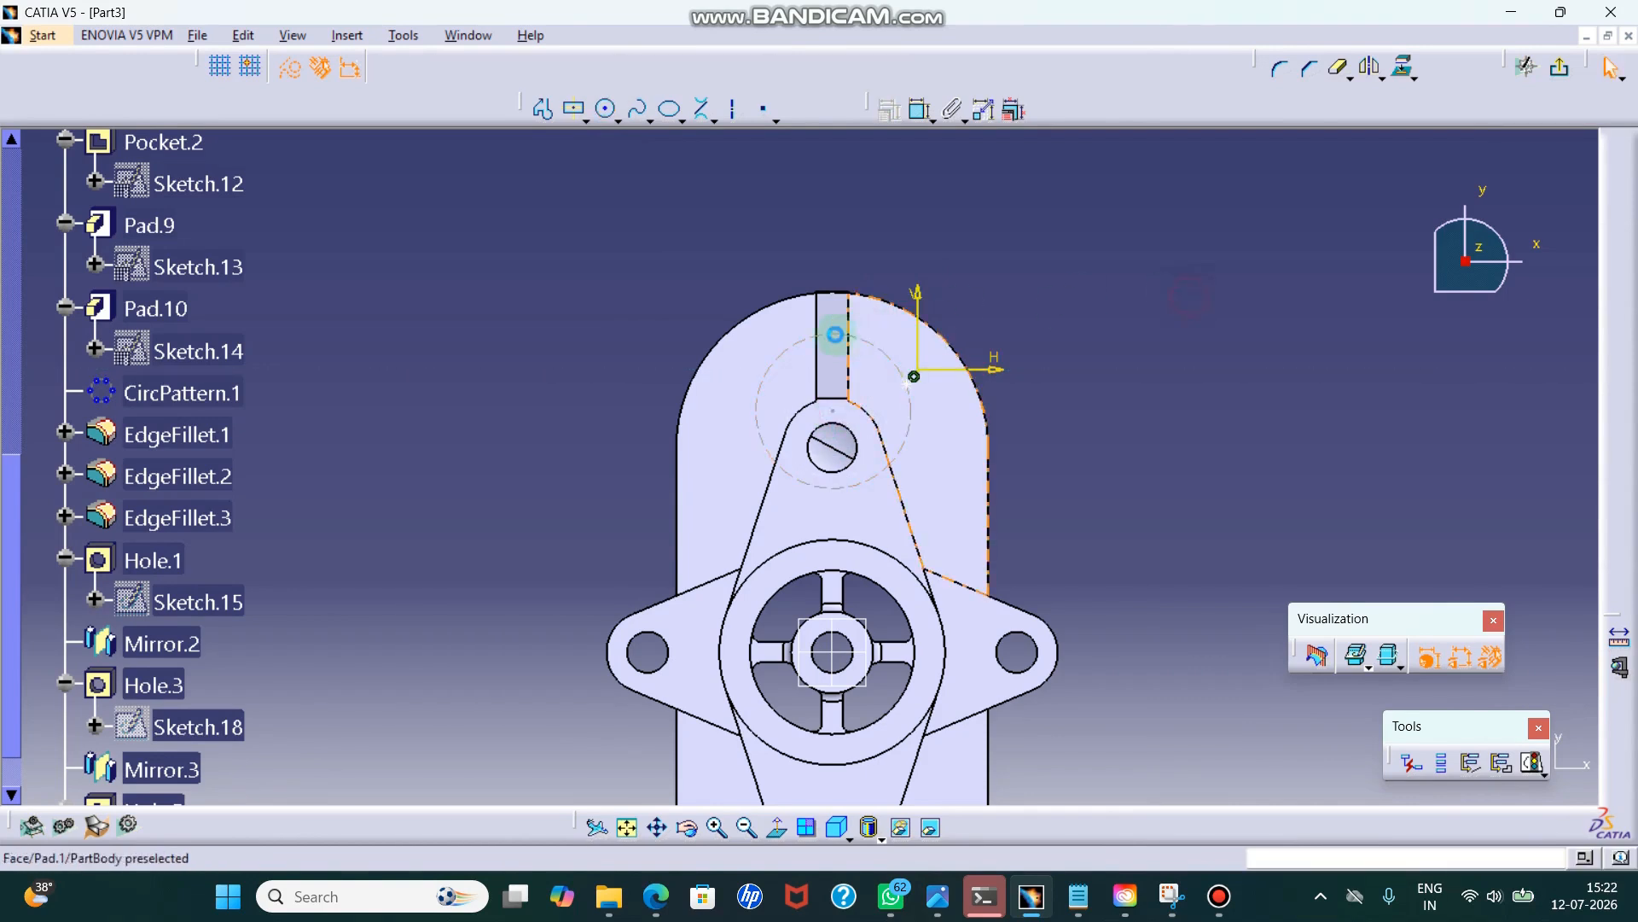
click(887, 308)
click(890, 109)
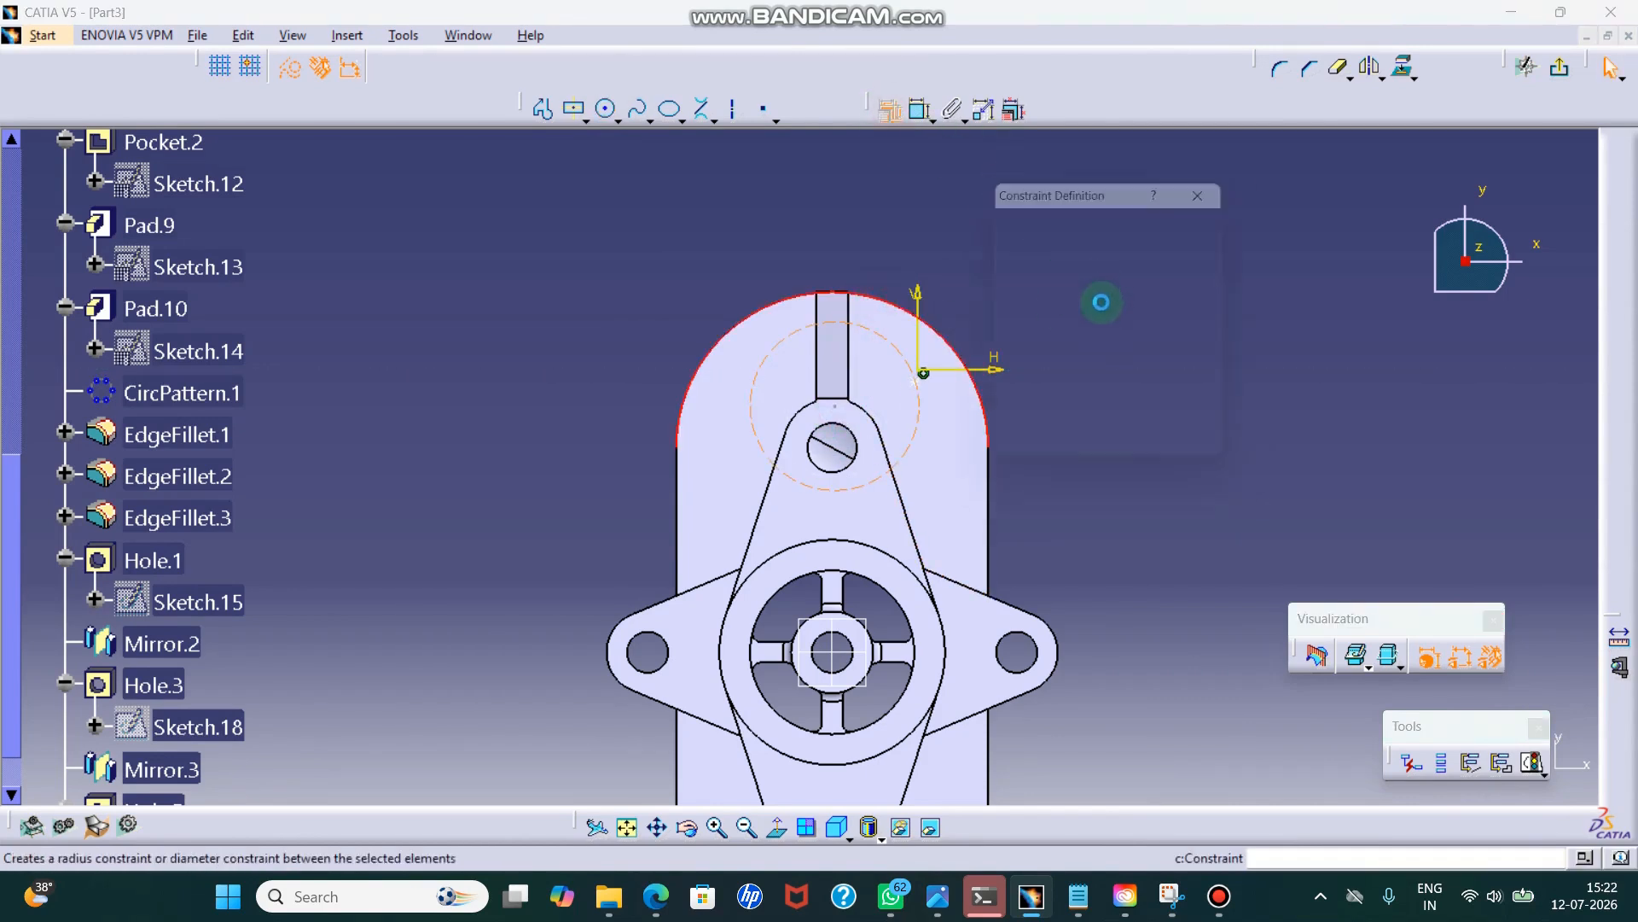
click(1135, 271)
click(1125, 453)
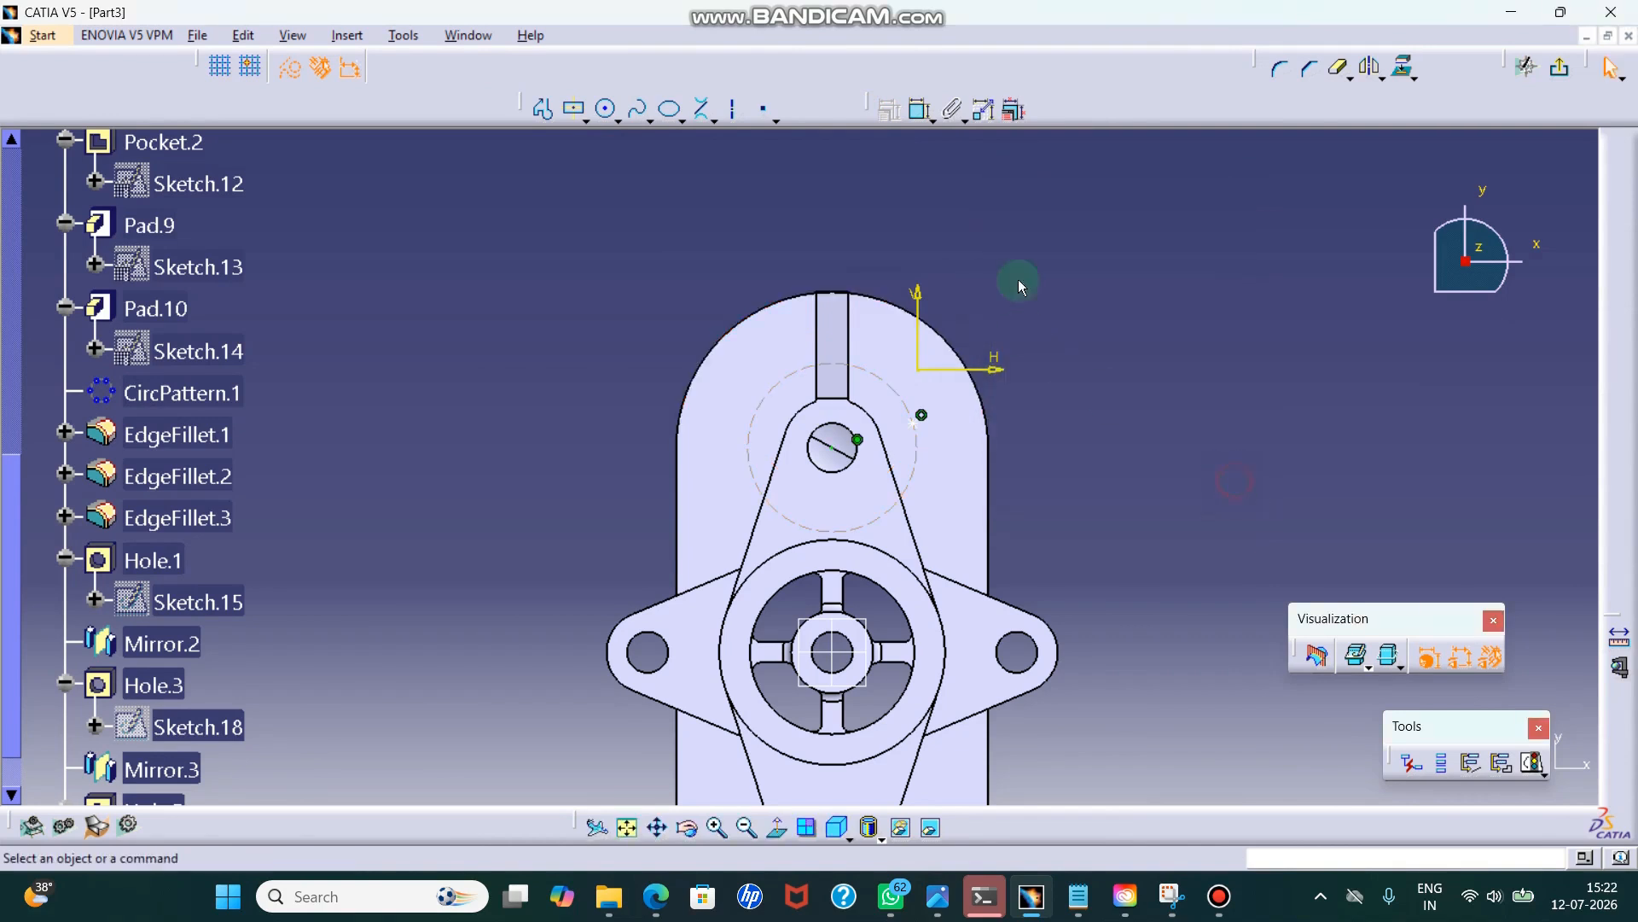
- Dimension the construction circle's diameter as 50 mm and test the hole centre point's movement along it
click(920, 111)
click(871, 368)
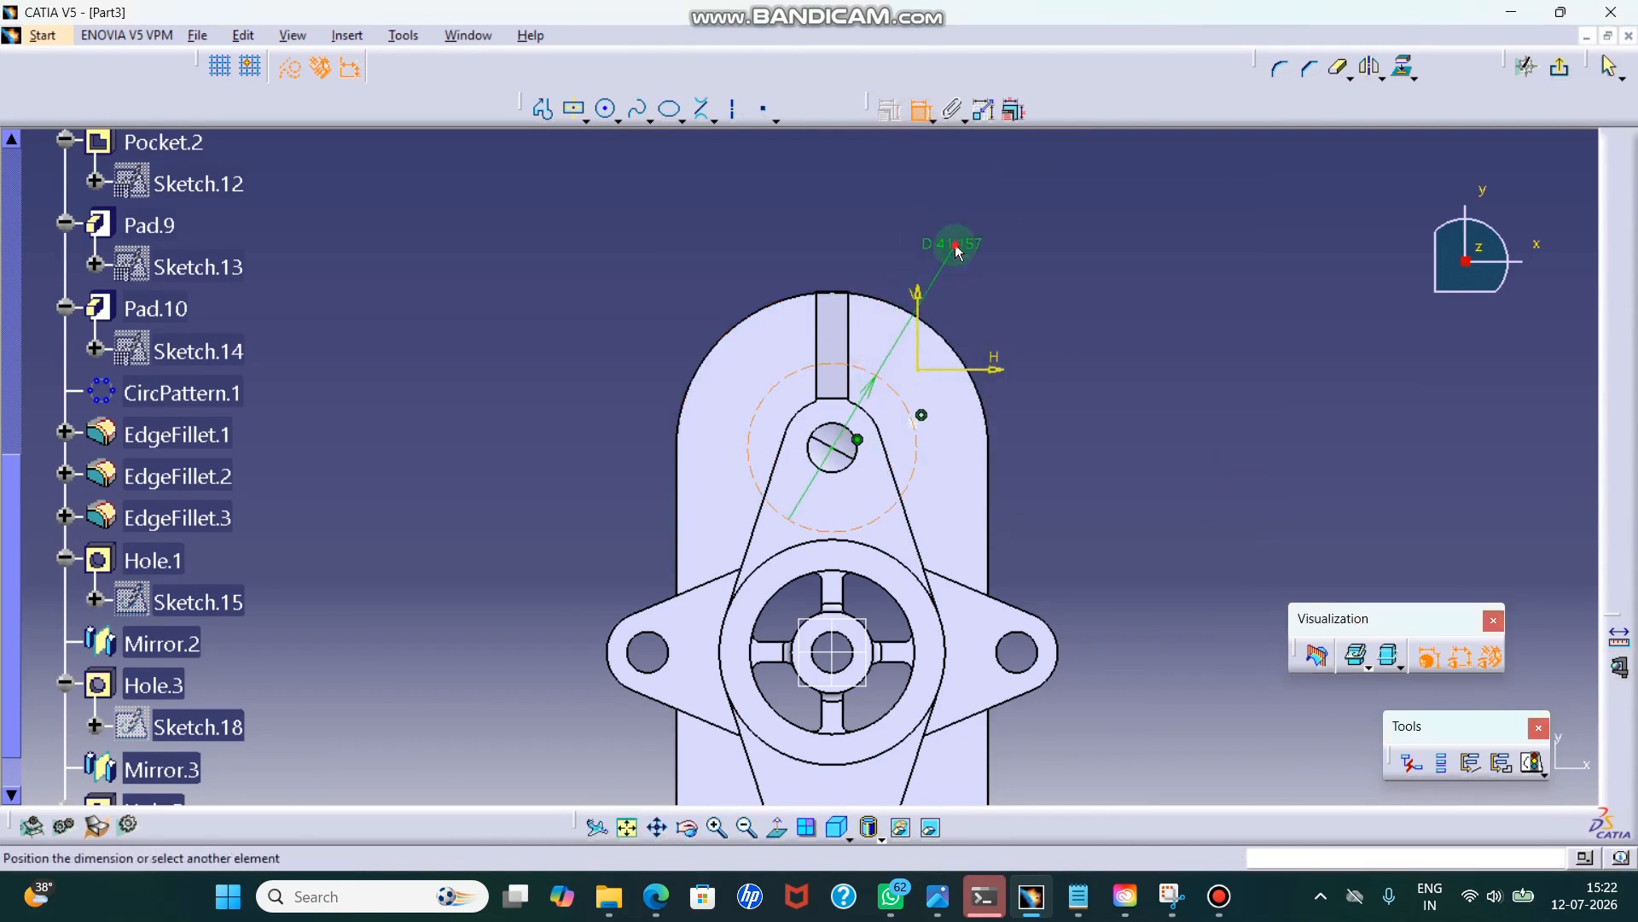
double_click(965, 241)
text(5)
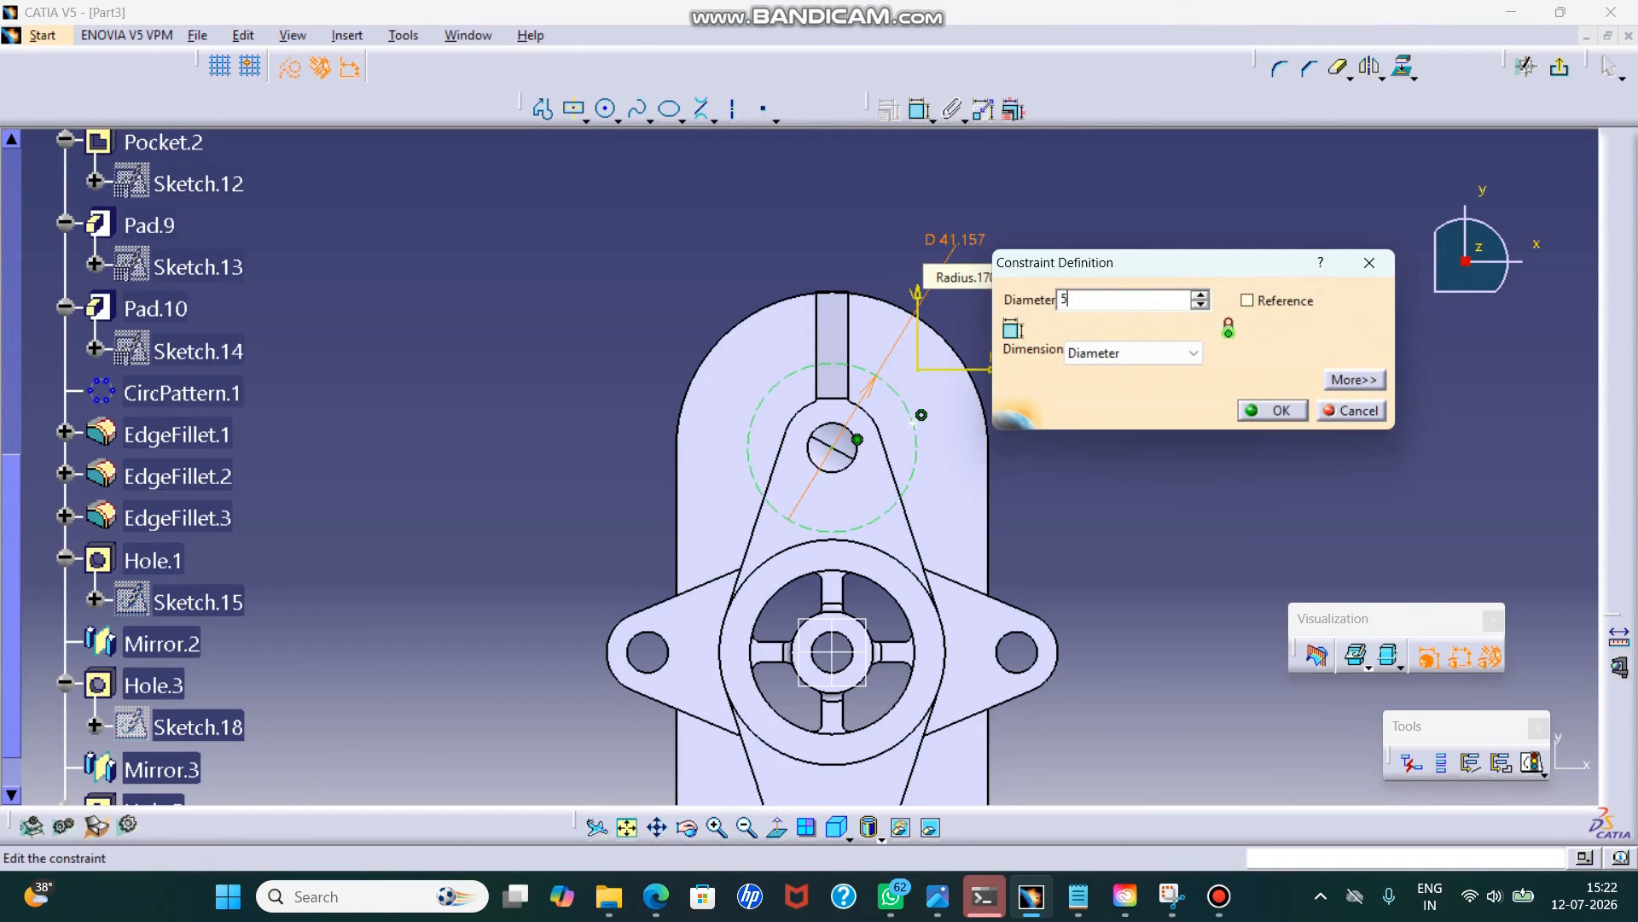
text(0)
key(Return)
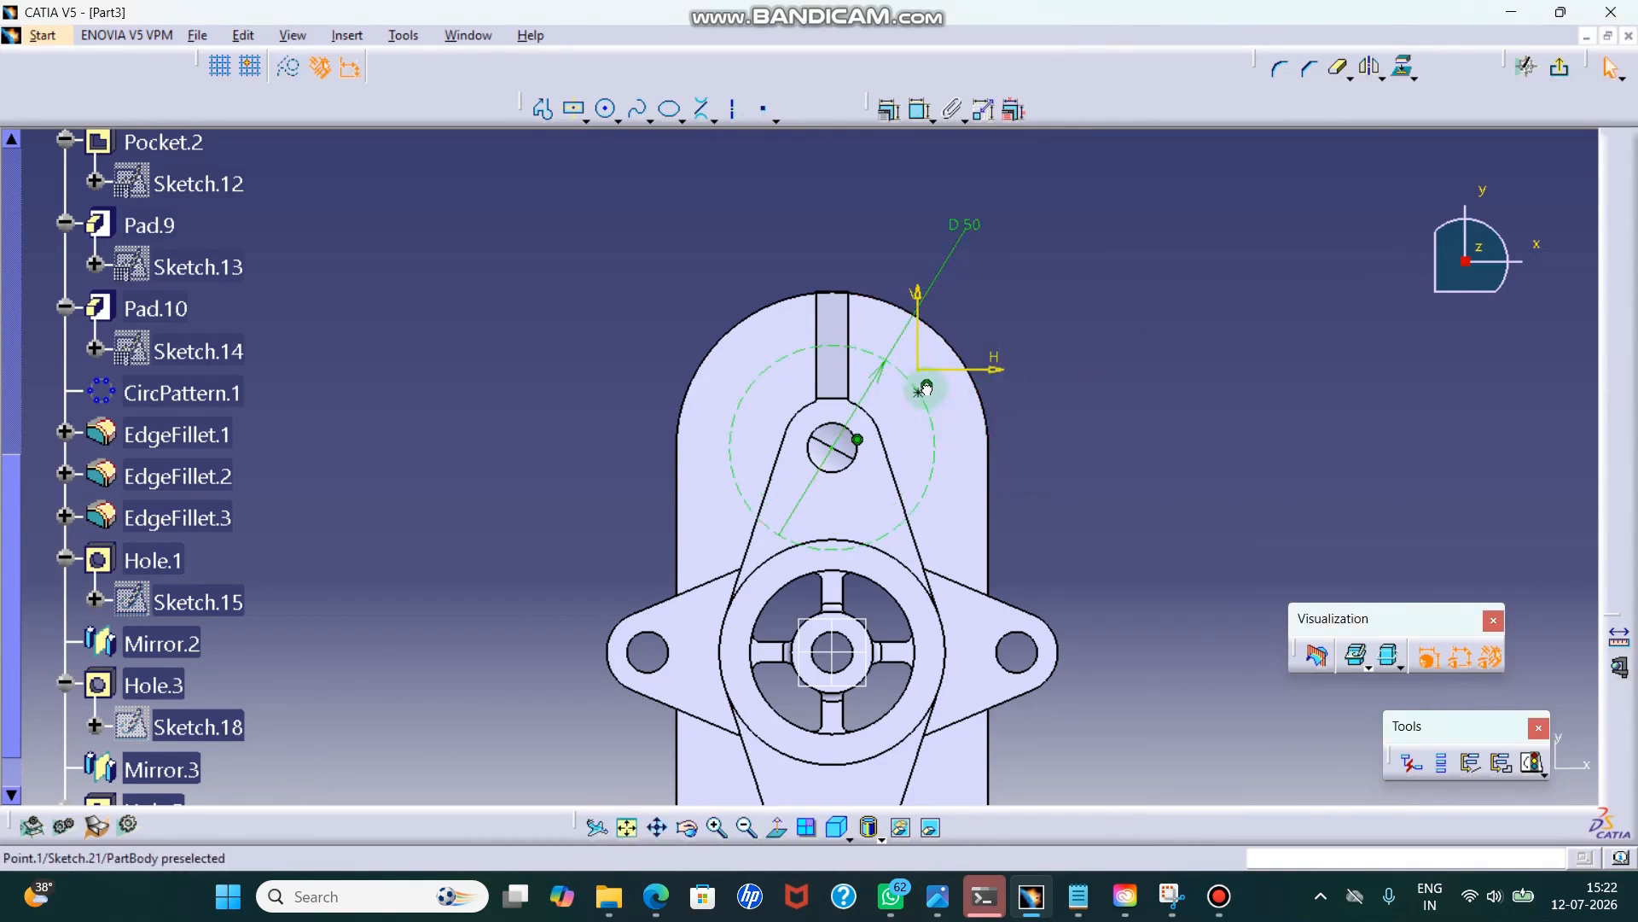
drag(903, 365, 923, 380)
click(1157, 413)
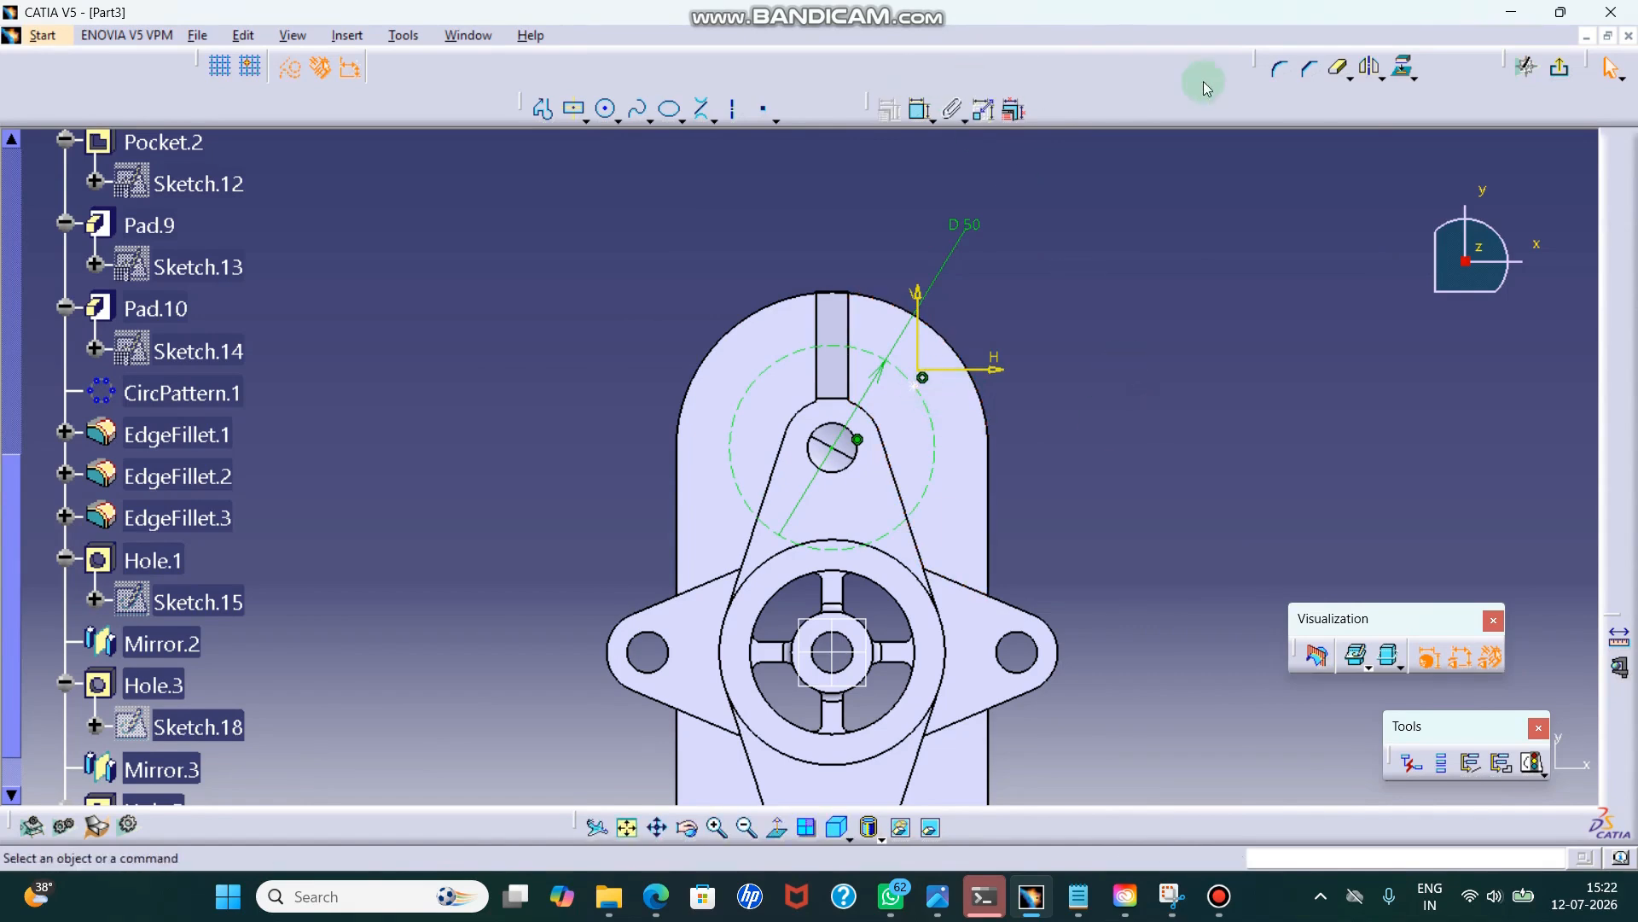
- Draw a construction line from the 50 mm circle's centre to the hole's centre point
click(733, 108)
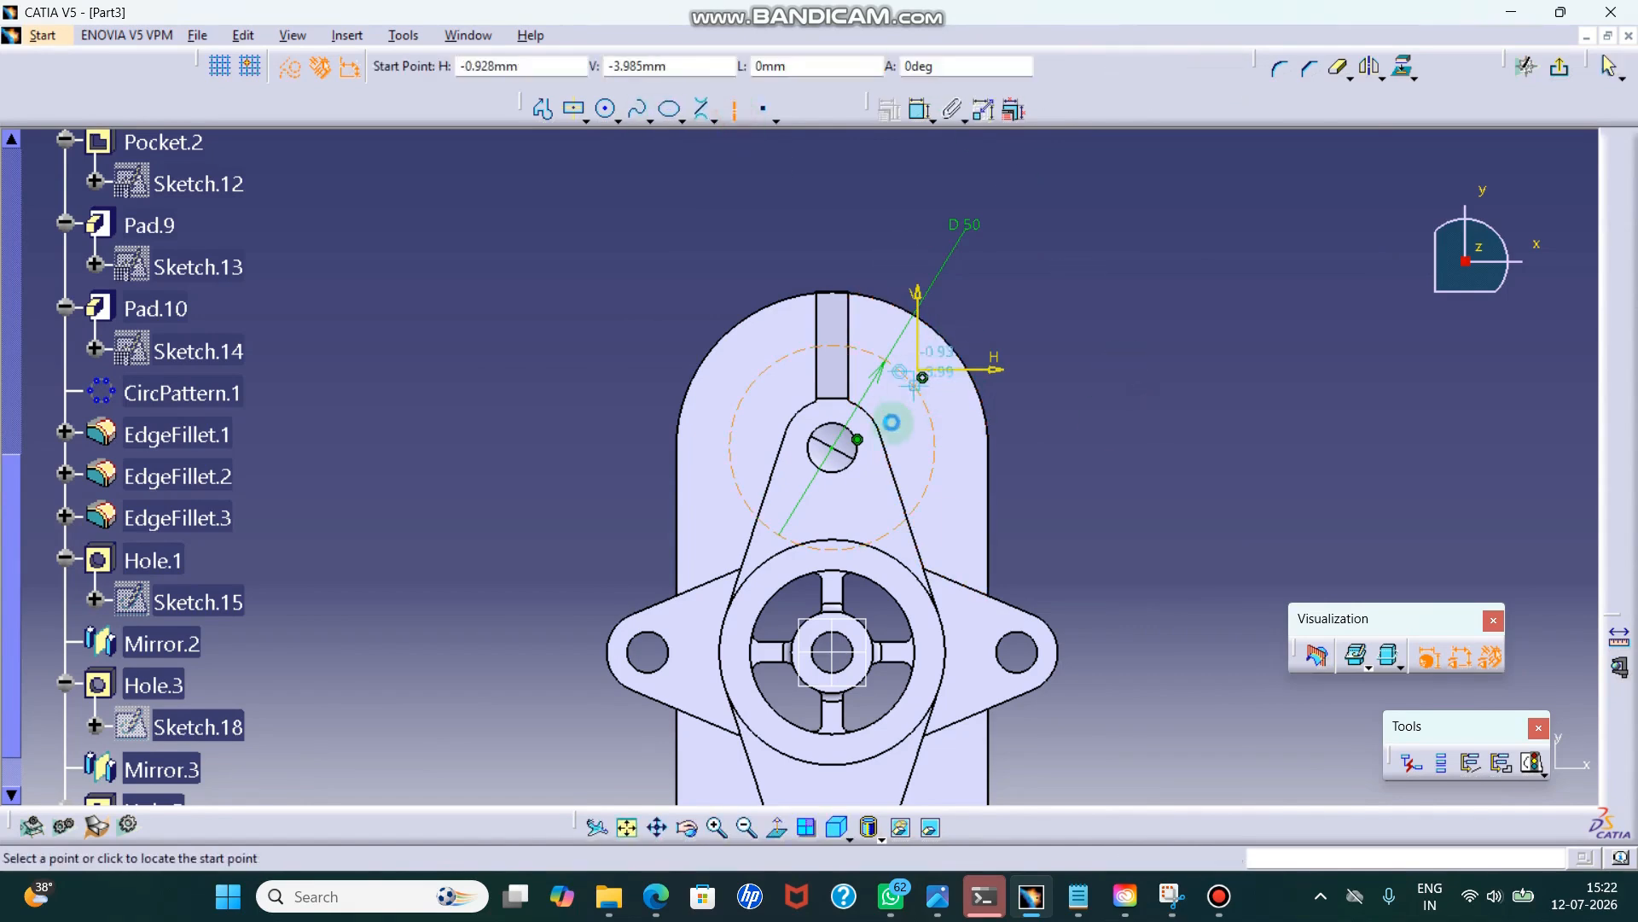
click(841, 453)
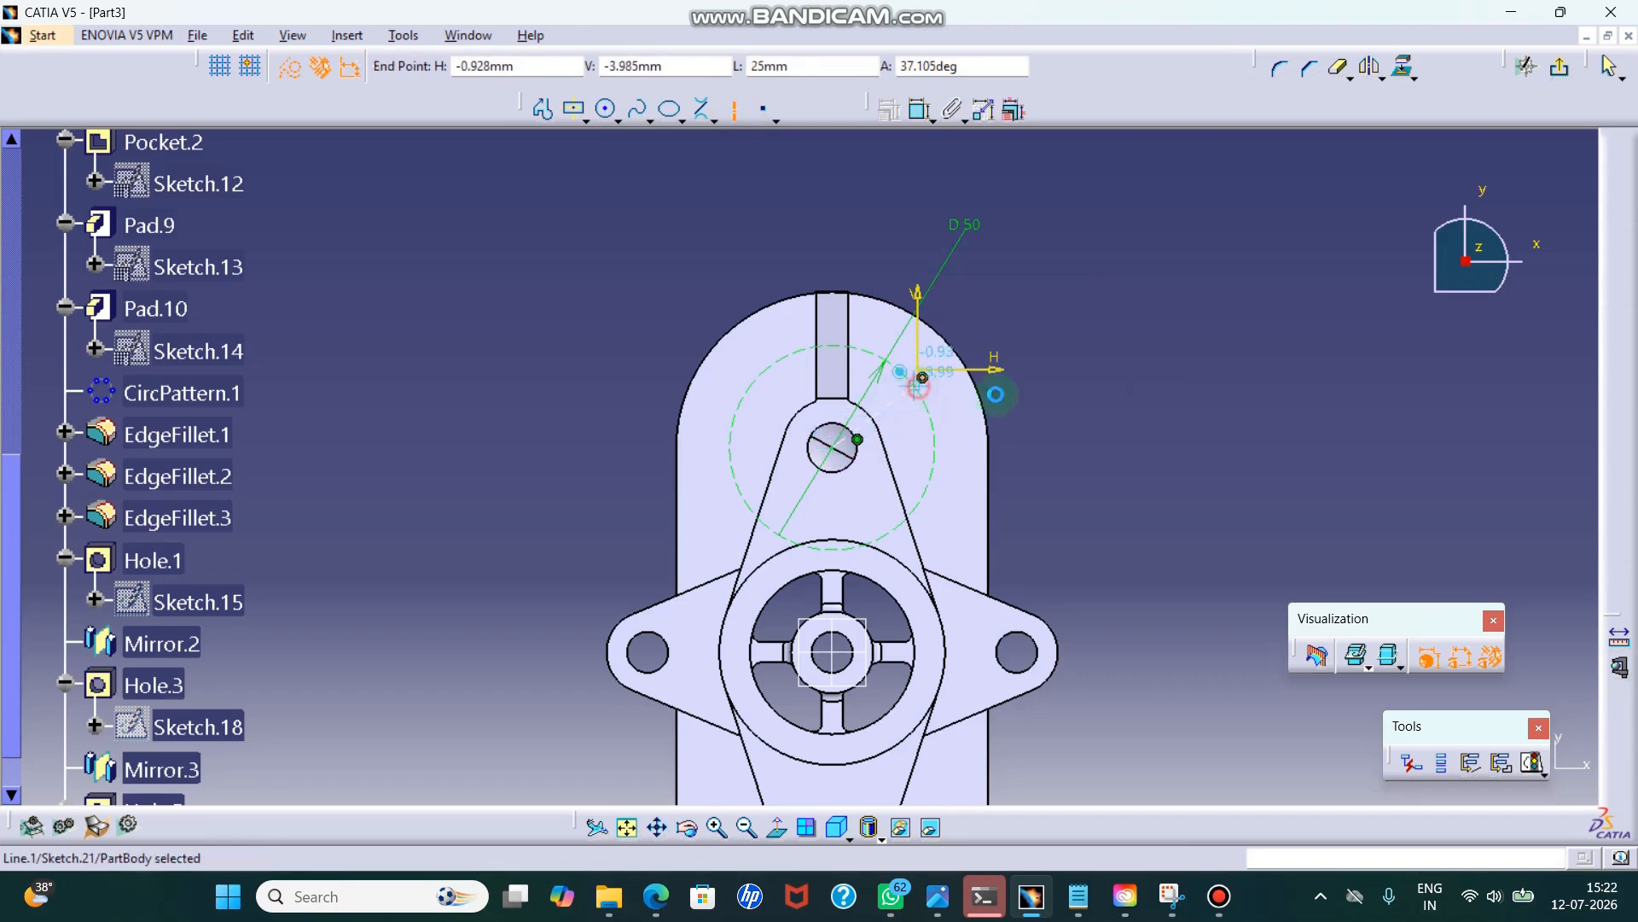
click(915, 386)
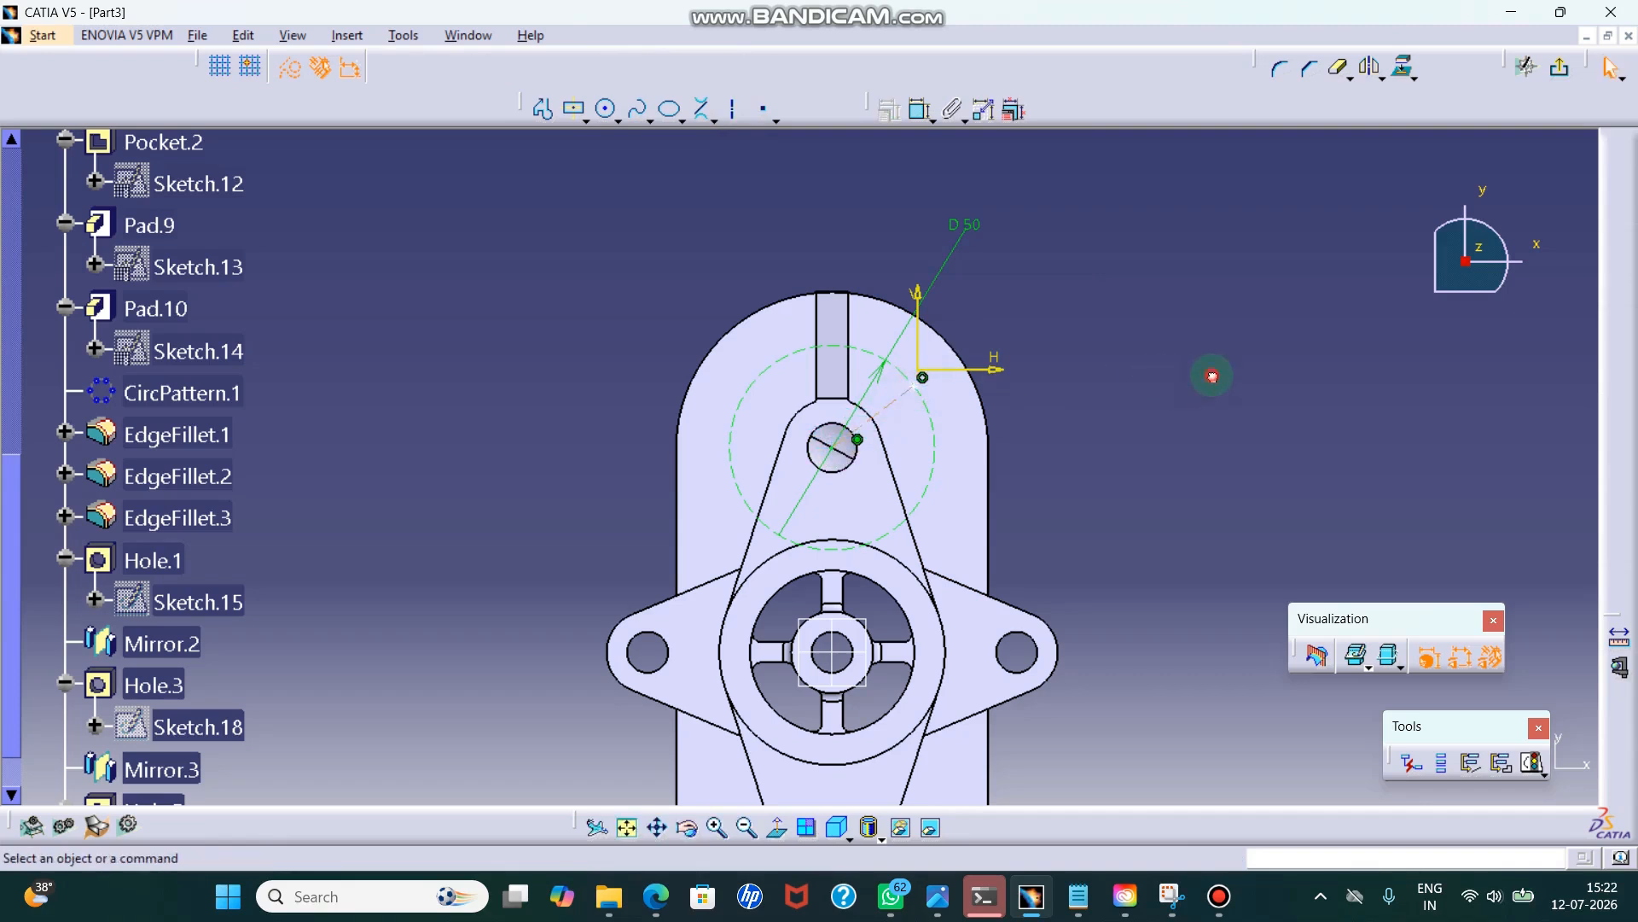
- Draw a horizontal construction line from the 50 mm circle's centre to the circle's edge
click(733, 108)
click(837, 446)
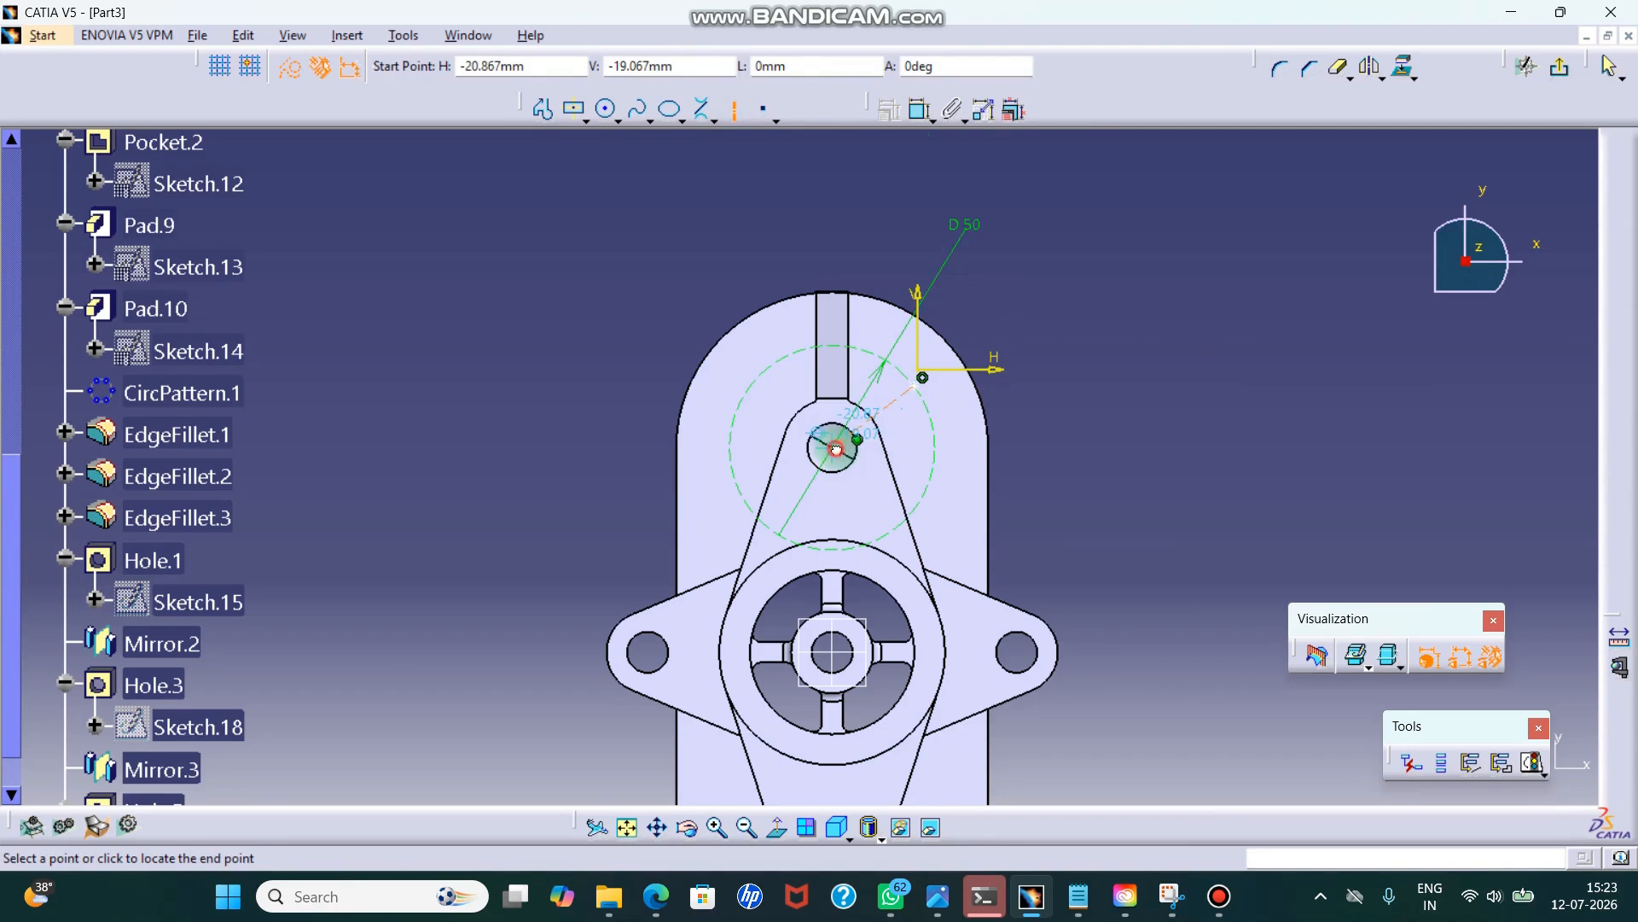
click(937, 446)
- Dimension the angle between the horizontal line and the line to the hole's centre point as 55°
click(919, 109)
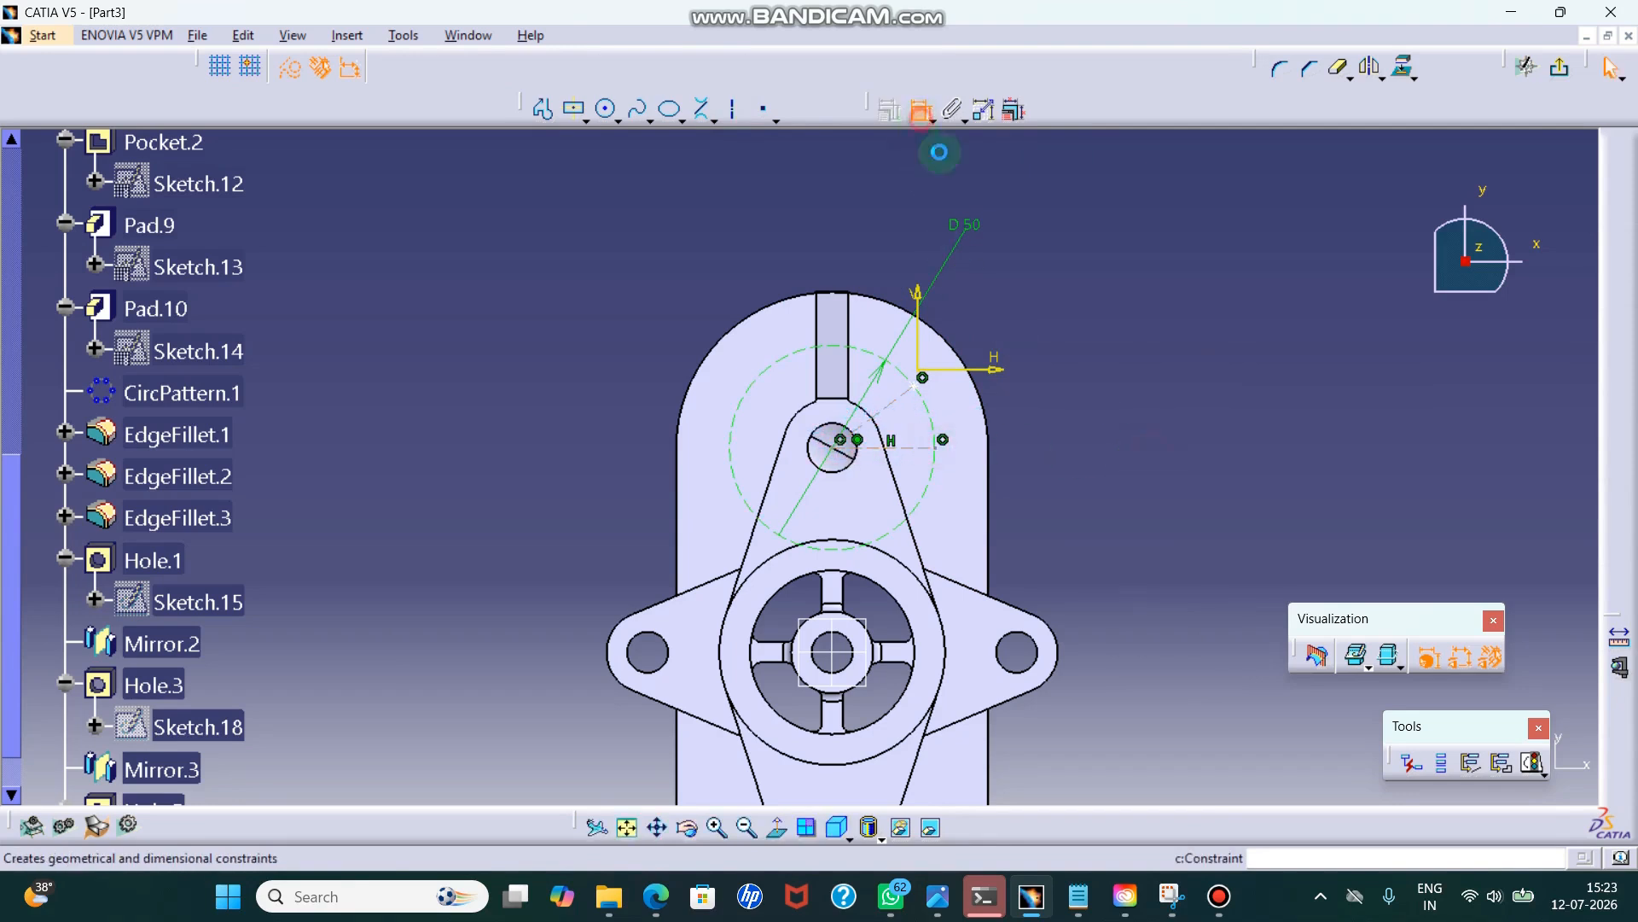
click(928, 449)
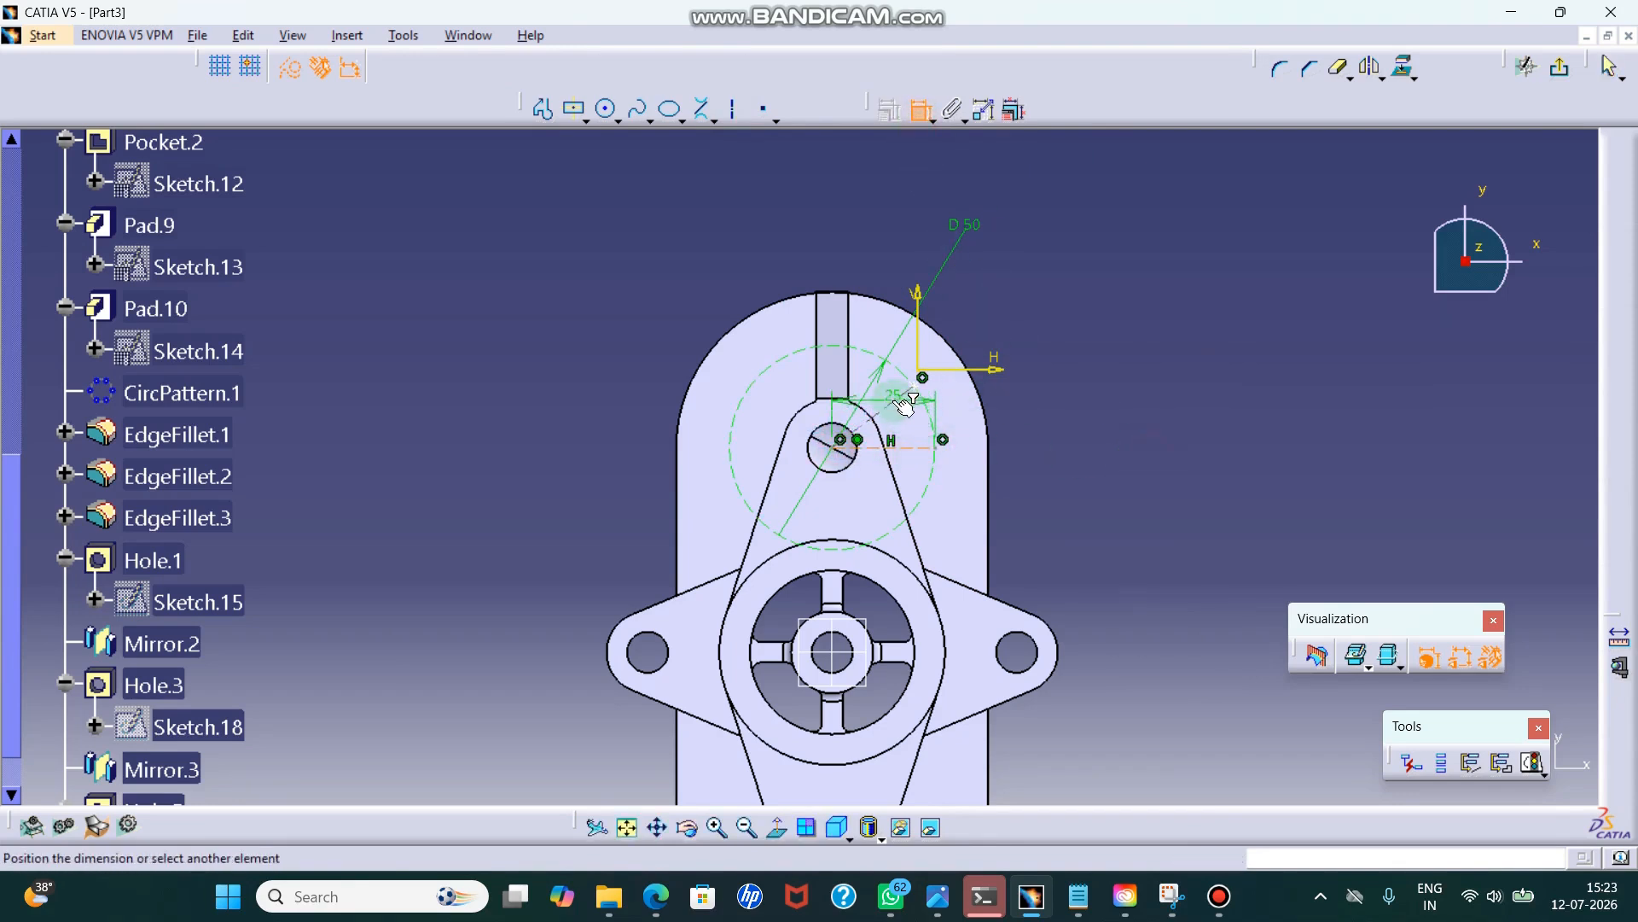
click(892, 408)
click(1162, 300)
double_click(1152, 297)
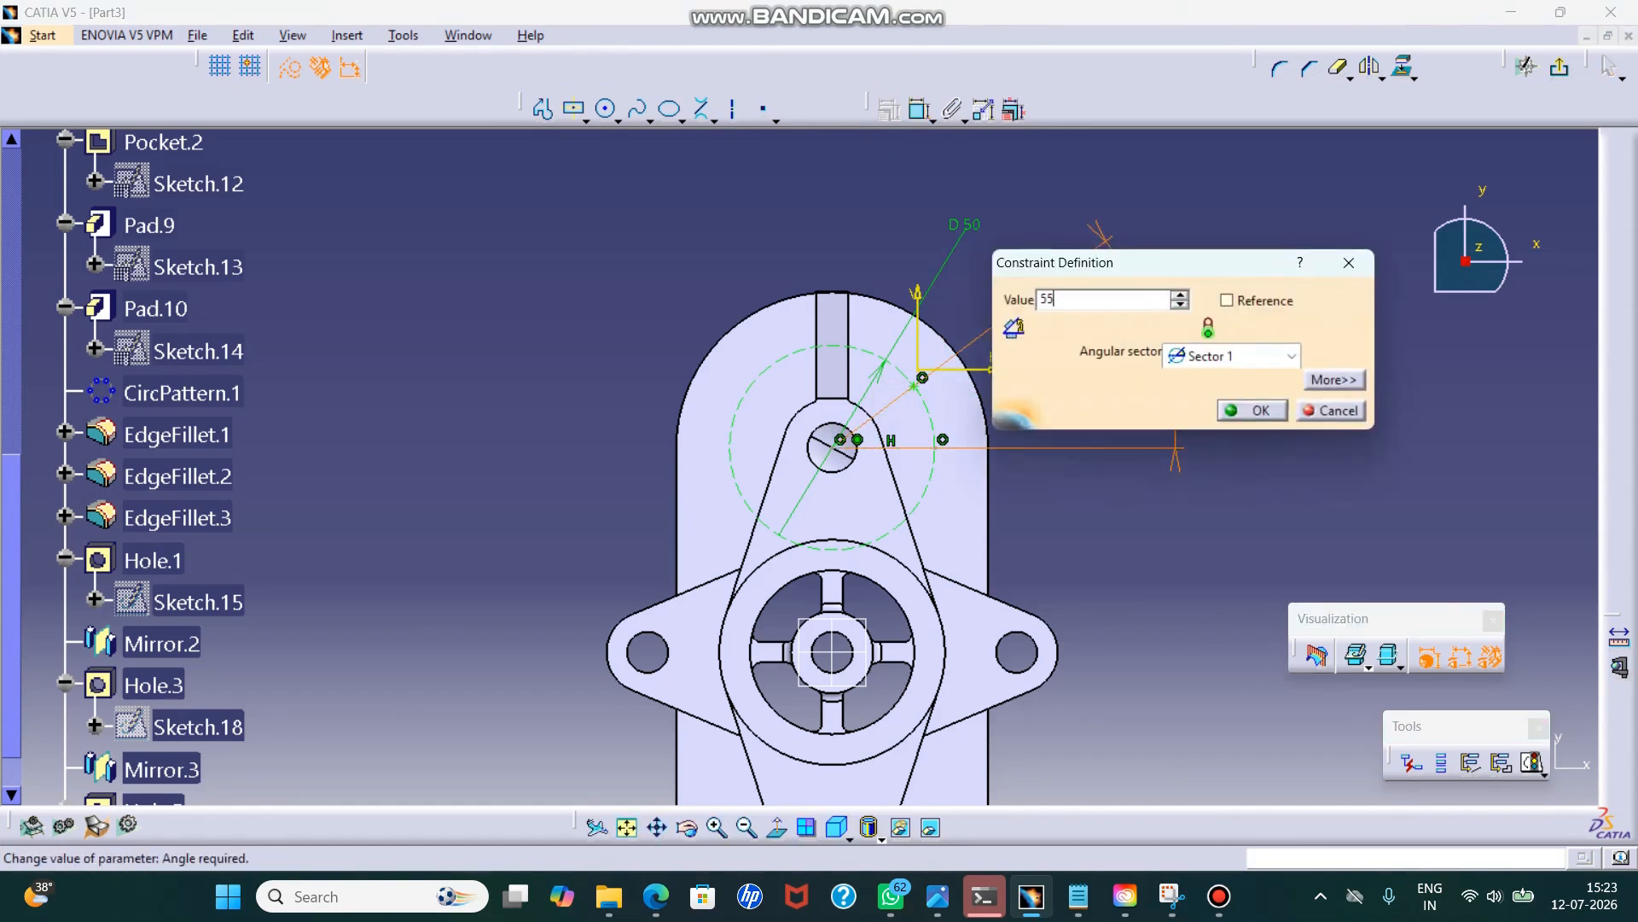
text(55)
key(Return)
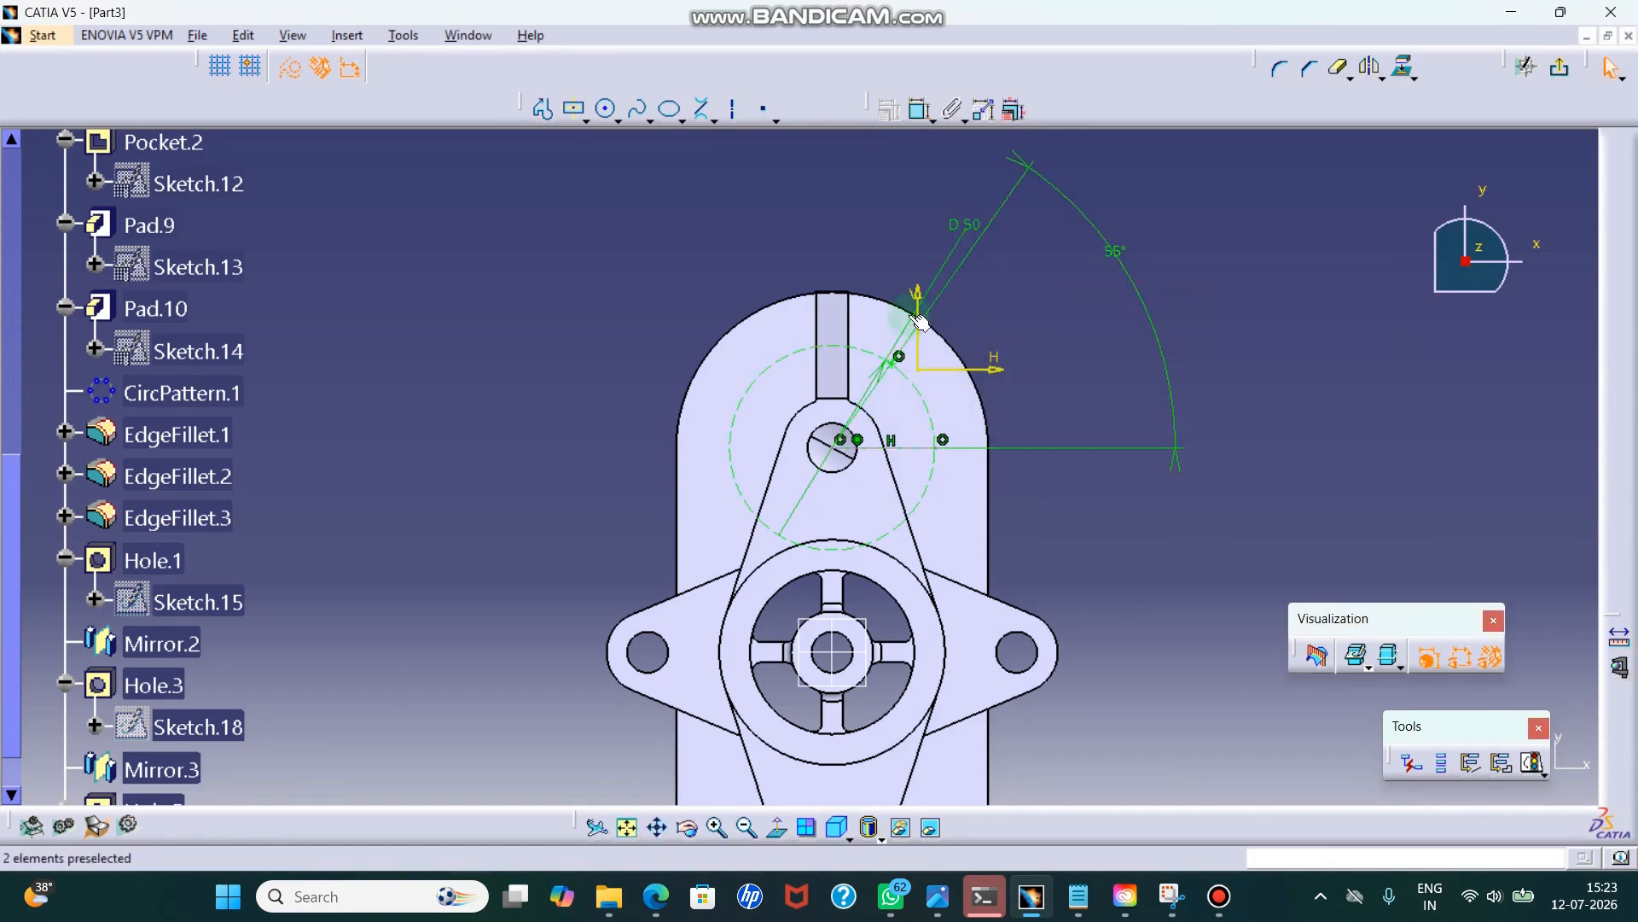
- Move the 50 mm diameter dimension clear of the angle dimension, finish the positioning sketch and create the counterbored hole
drag(935, 278, 588, 308)
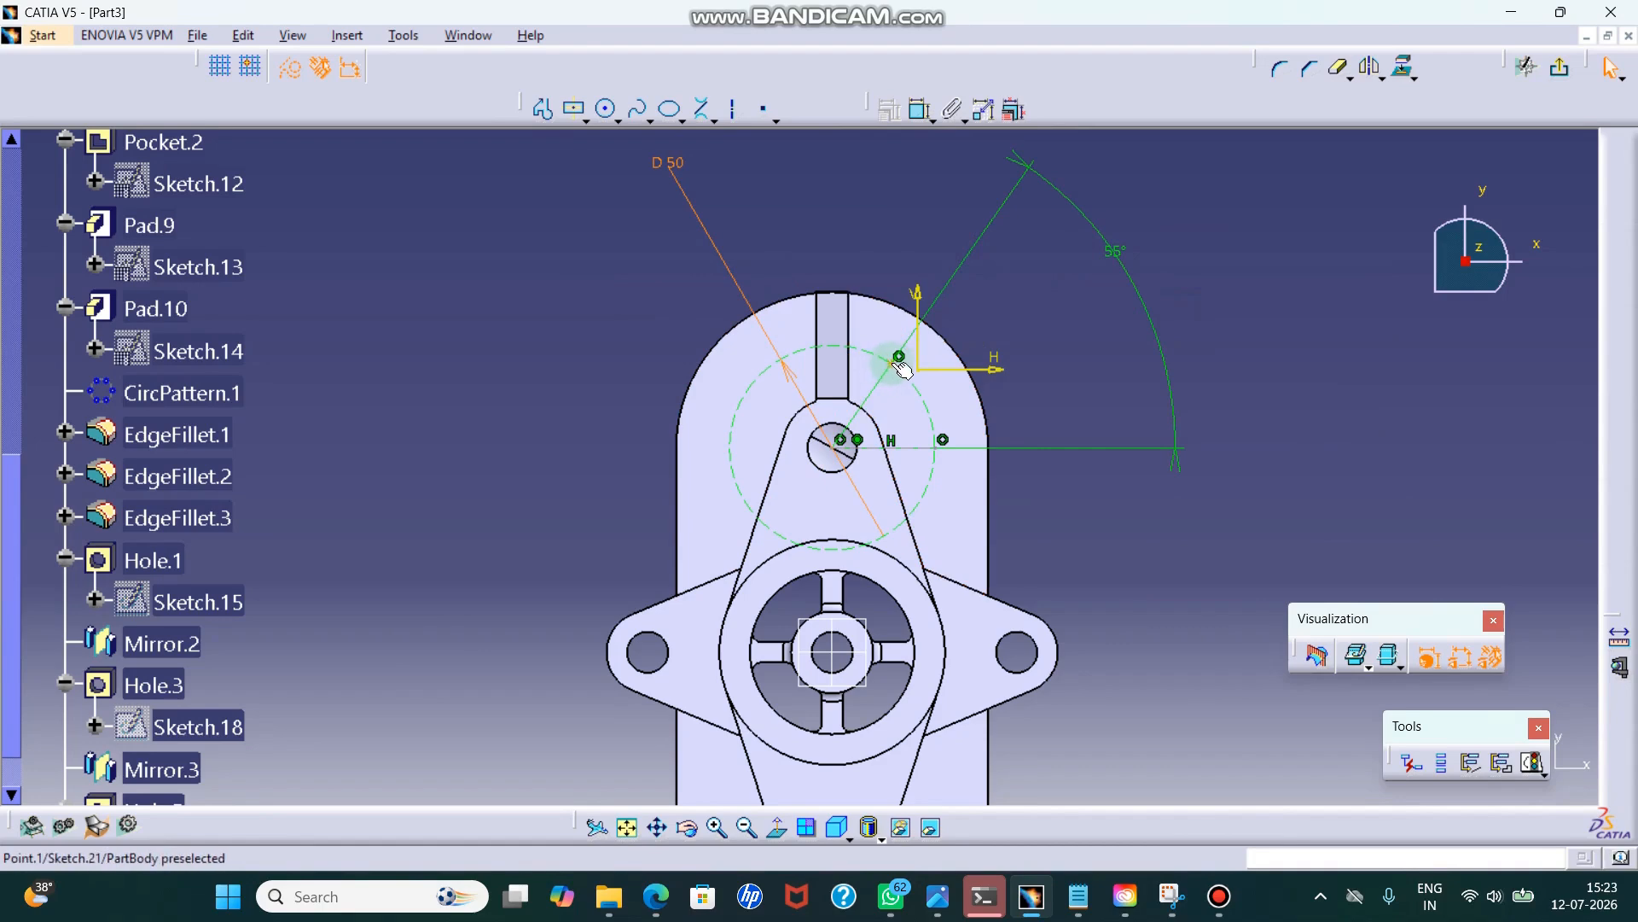
click(1094, 335)
click(1560, 68)
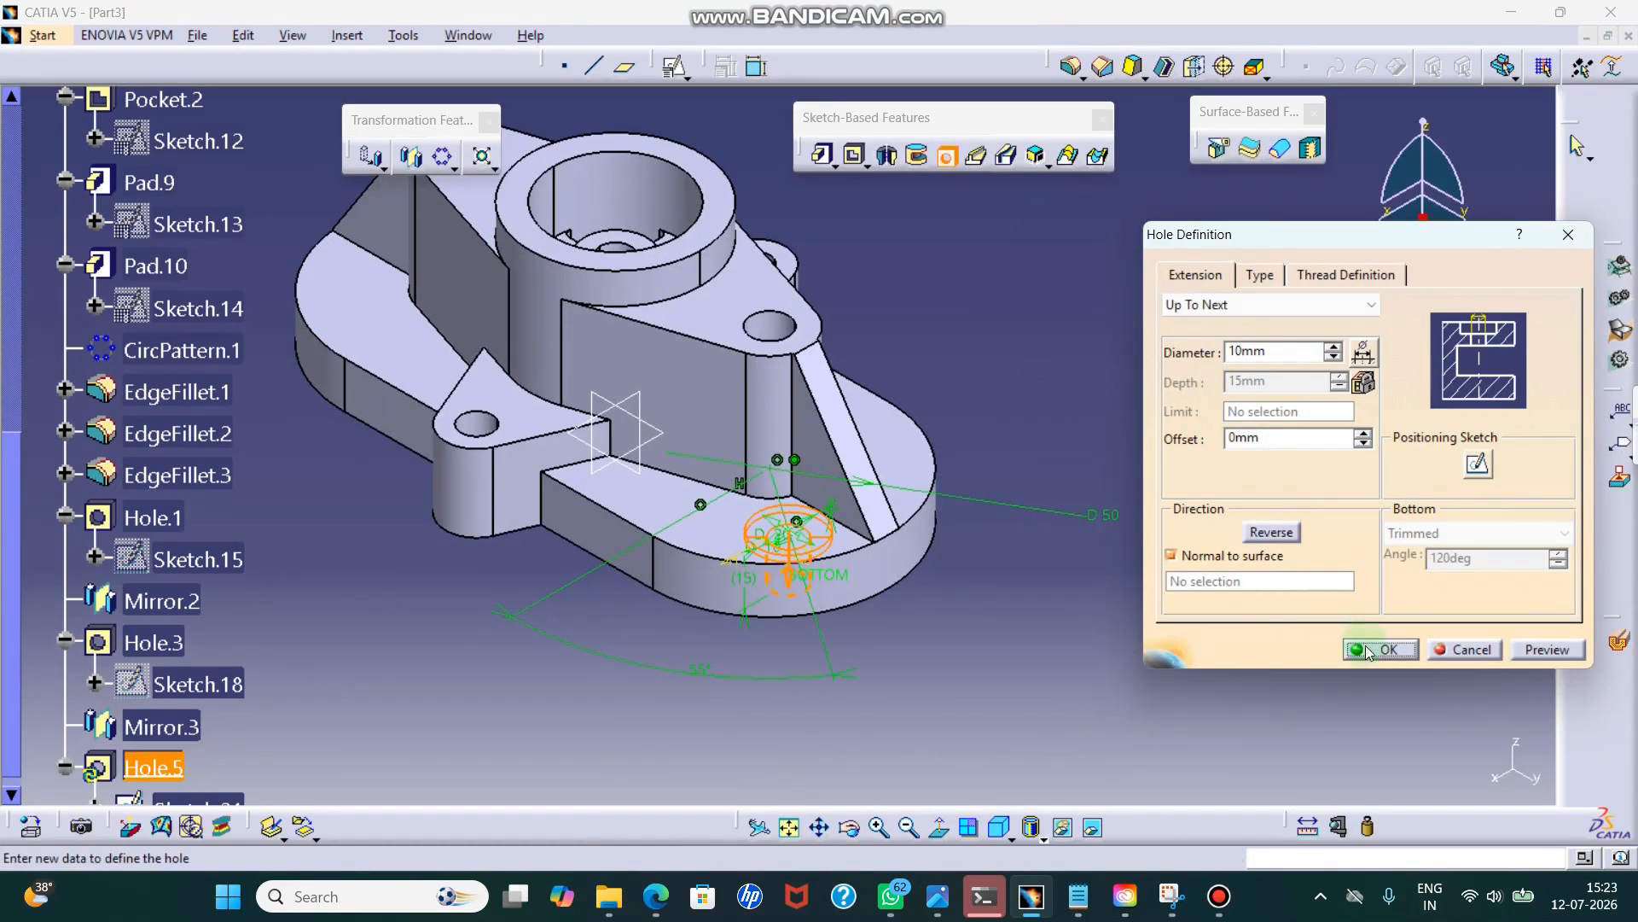
click(1384, 650)
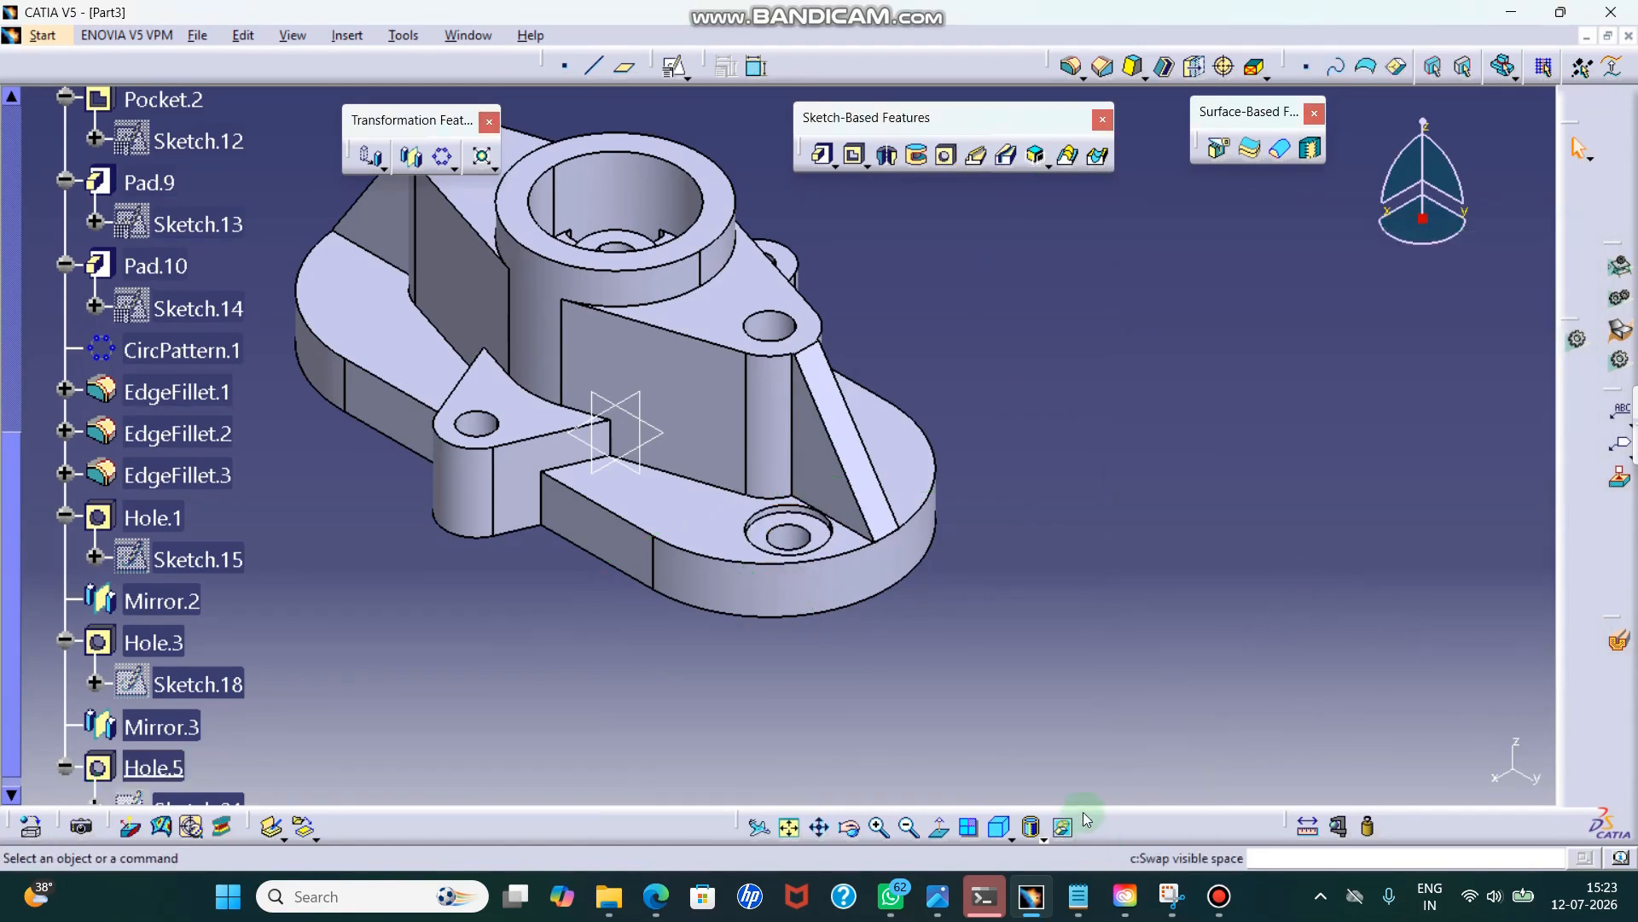
- Reopen the counterbored hole's positioning sketch, change the angle dimension to 45° and finish the sketch
scroll(183, 720, down, 2)
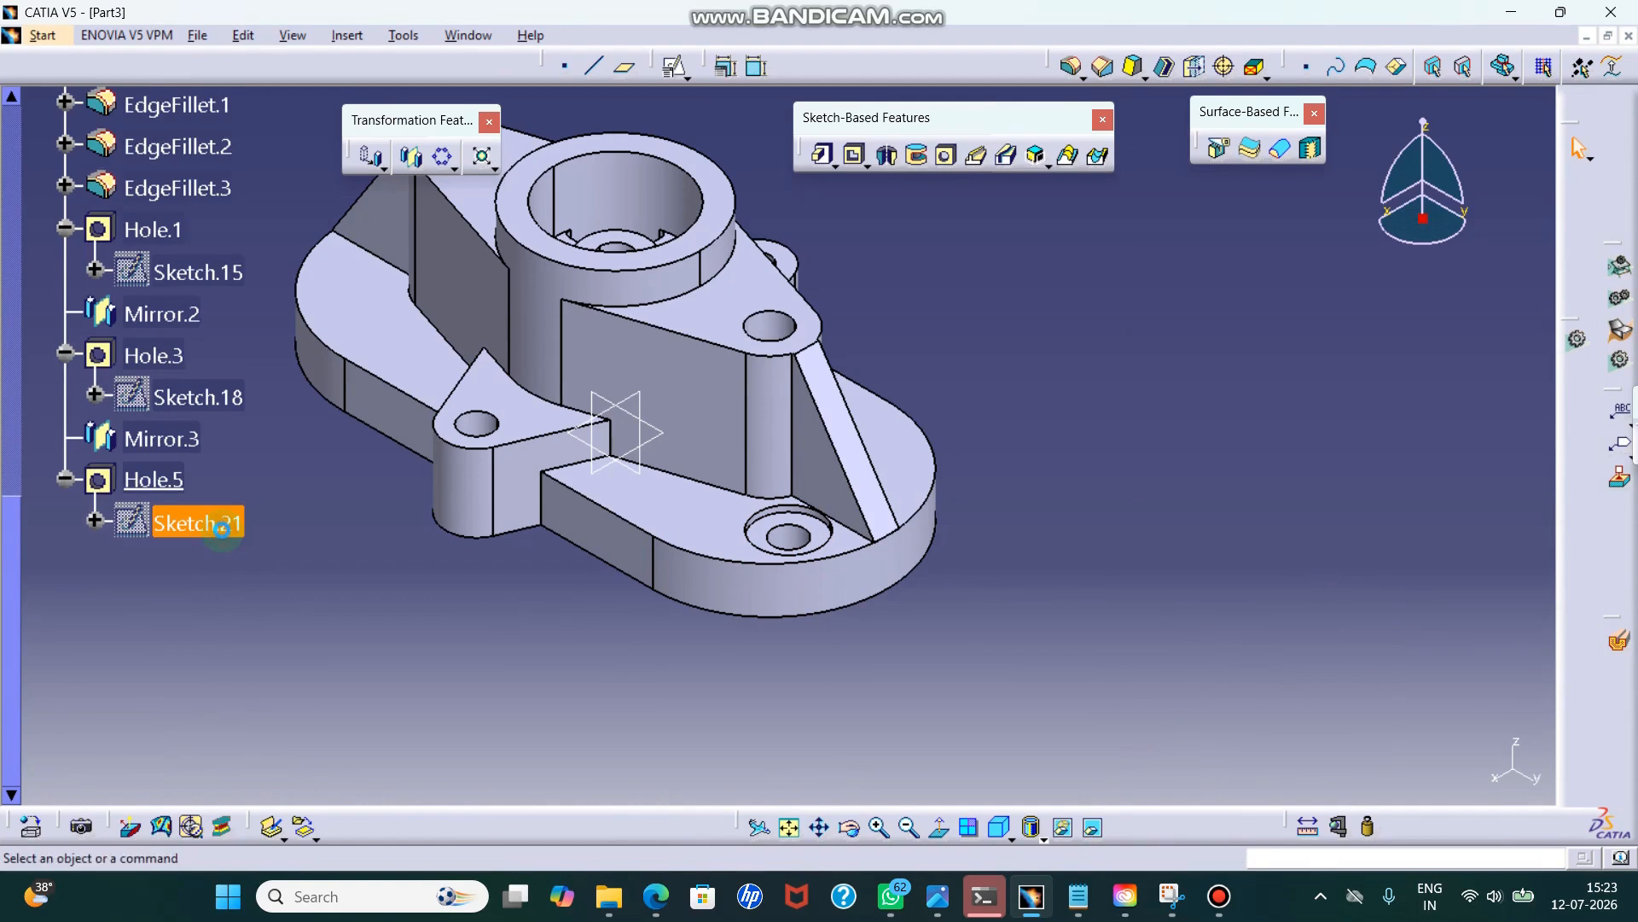
double_click(220, 528)
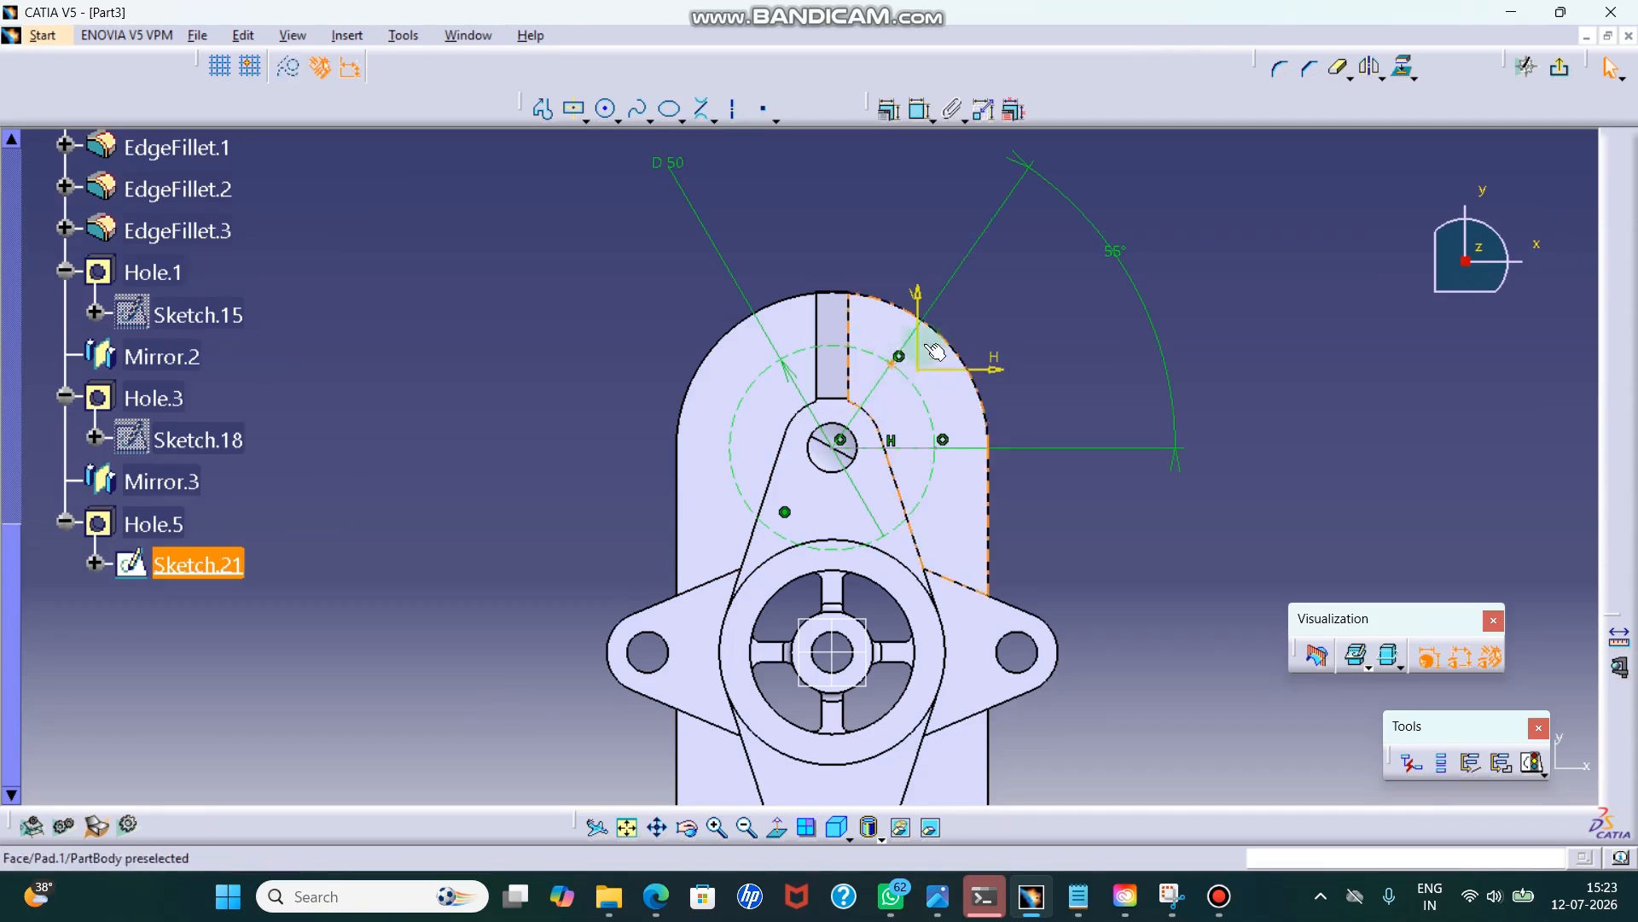
double_click(1115, 251)
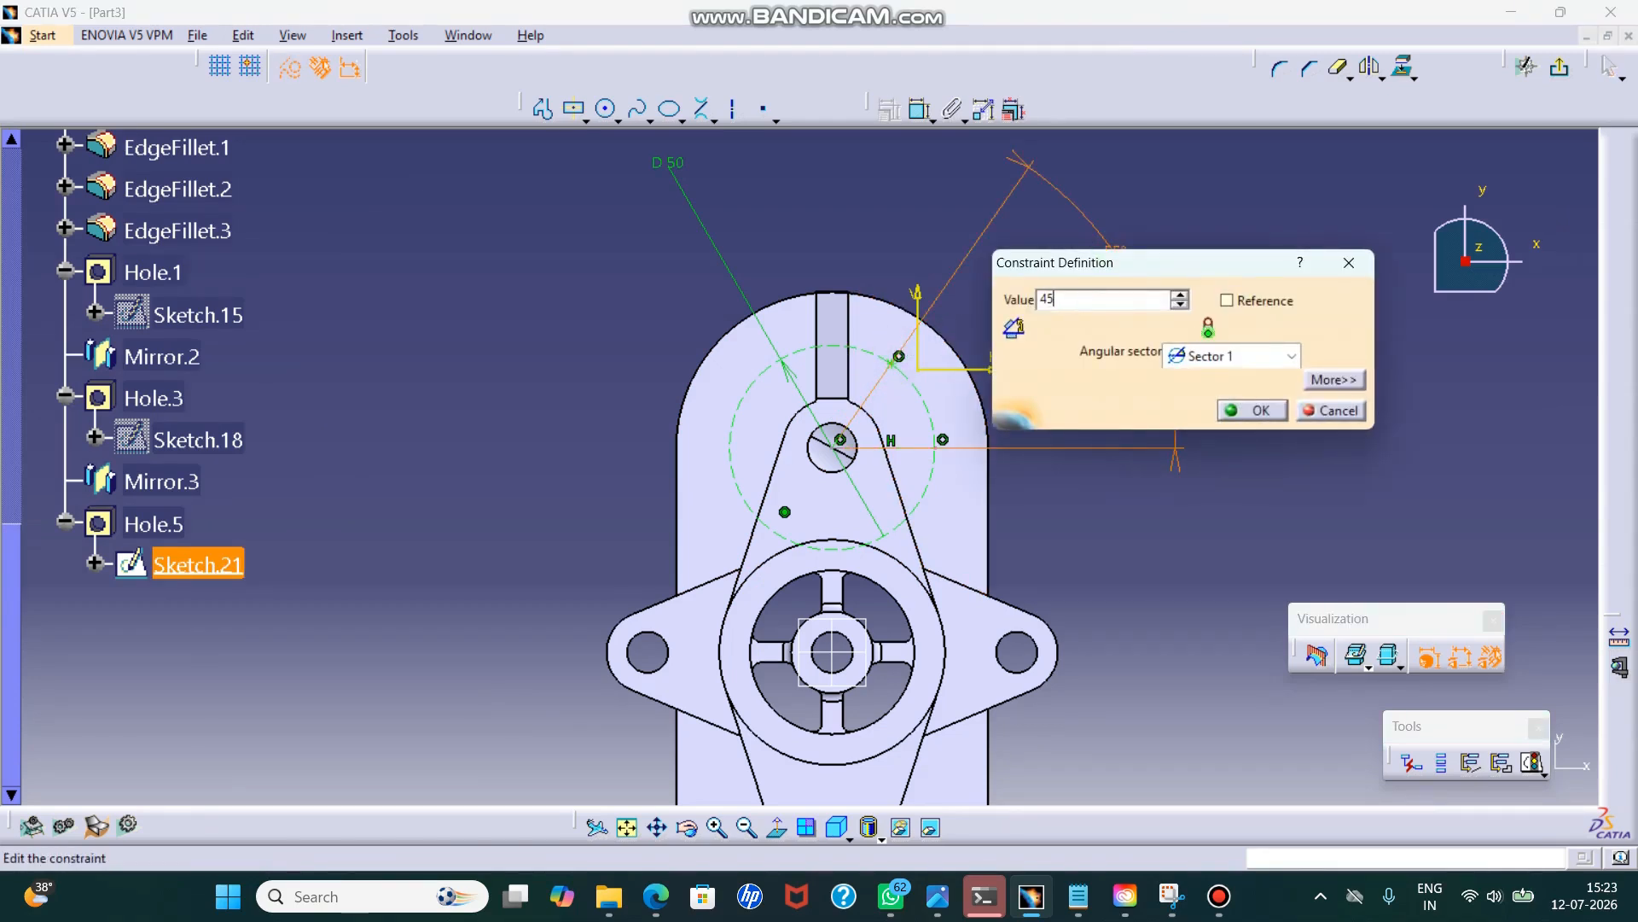
key(Return)
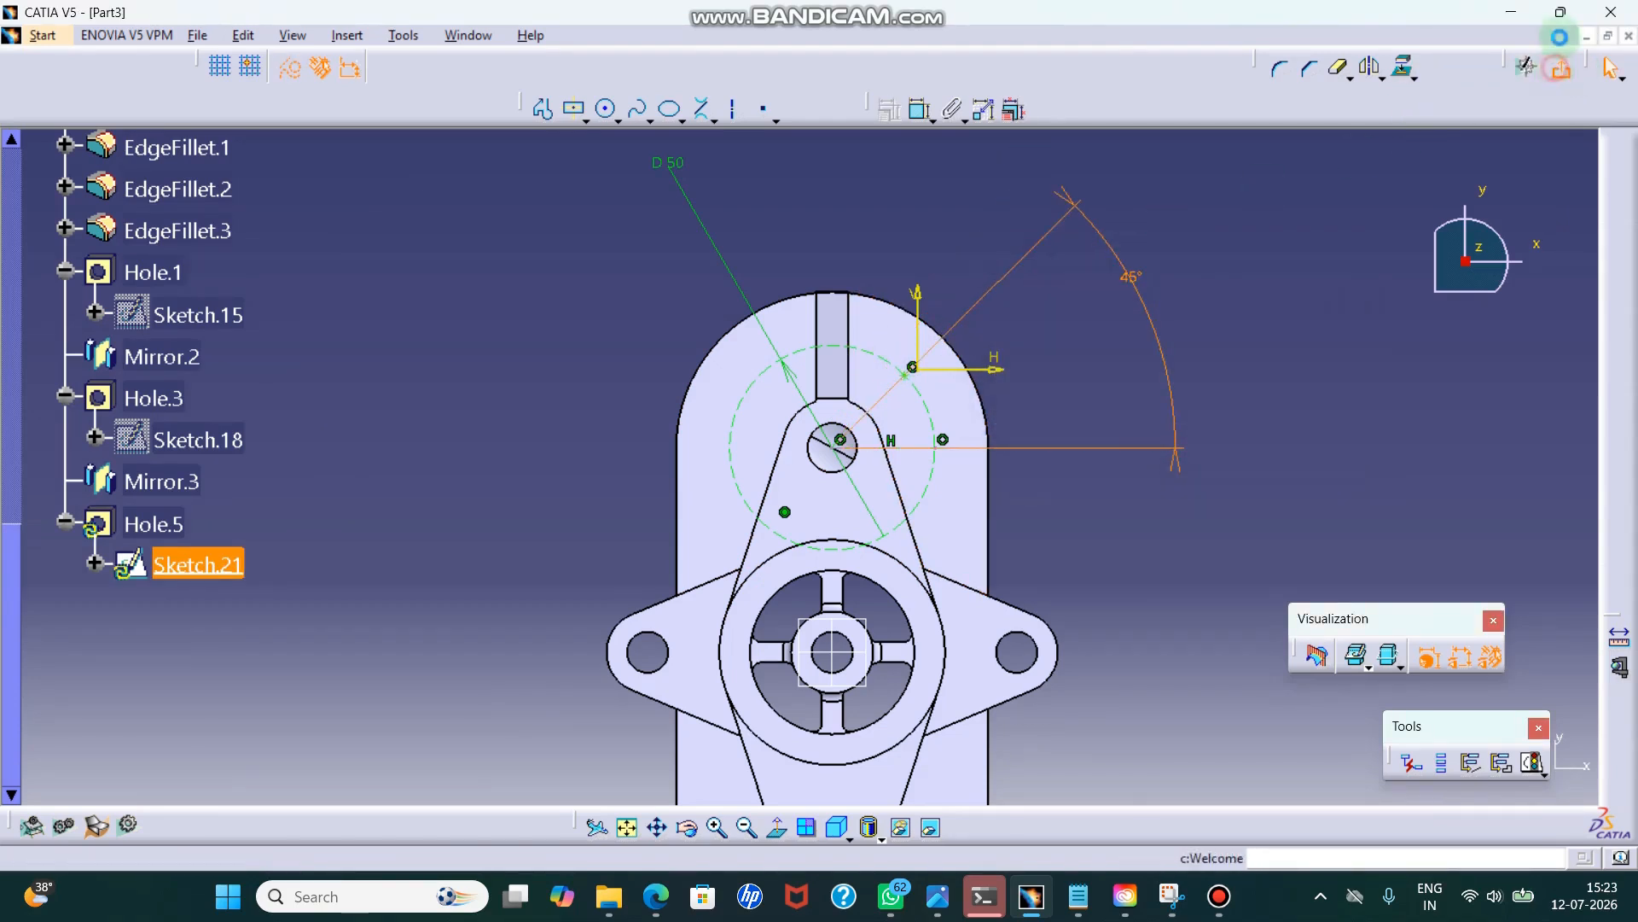
click(1558, 67)
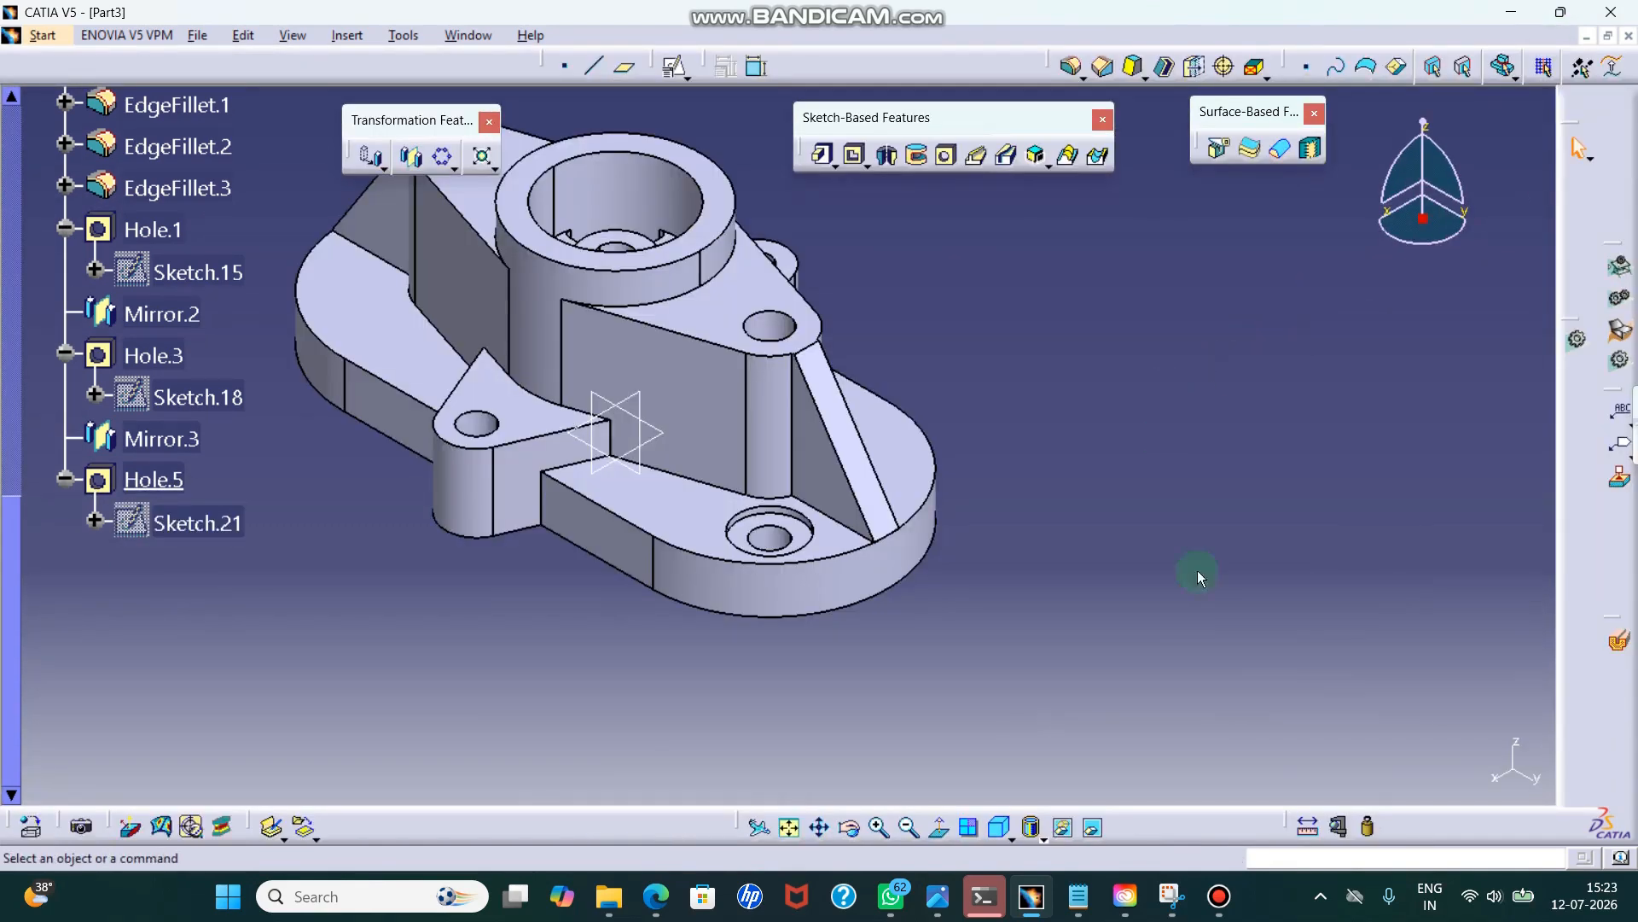
- Check the Exercise 165 drawing and mirror the counterbored hole about the yz plane
click(1172, 898)
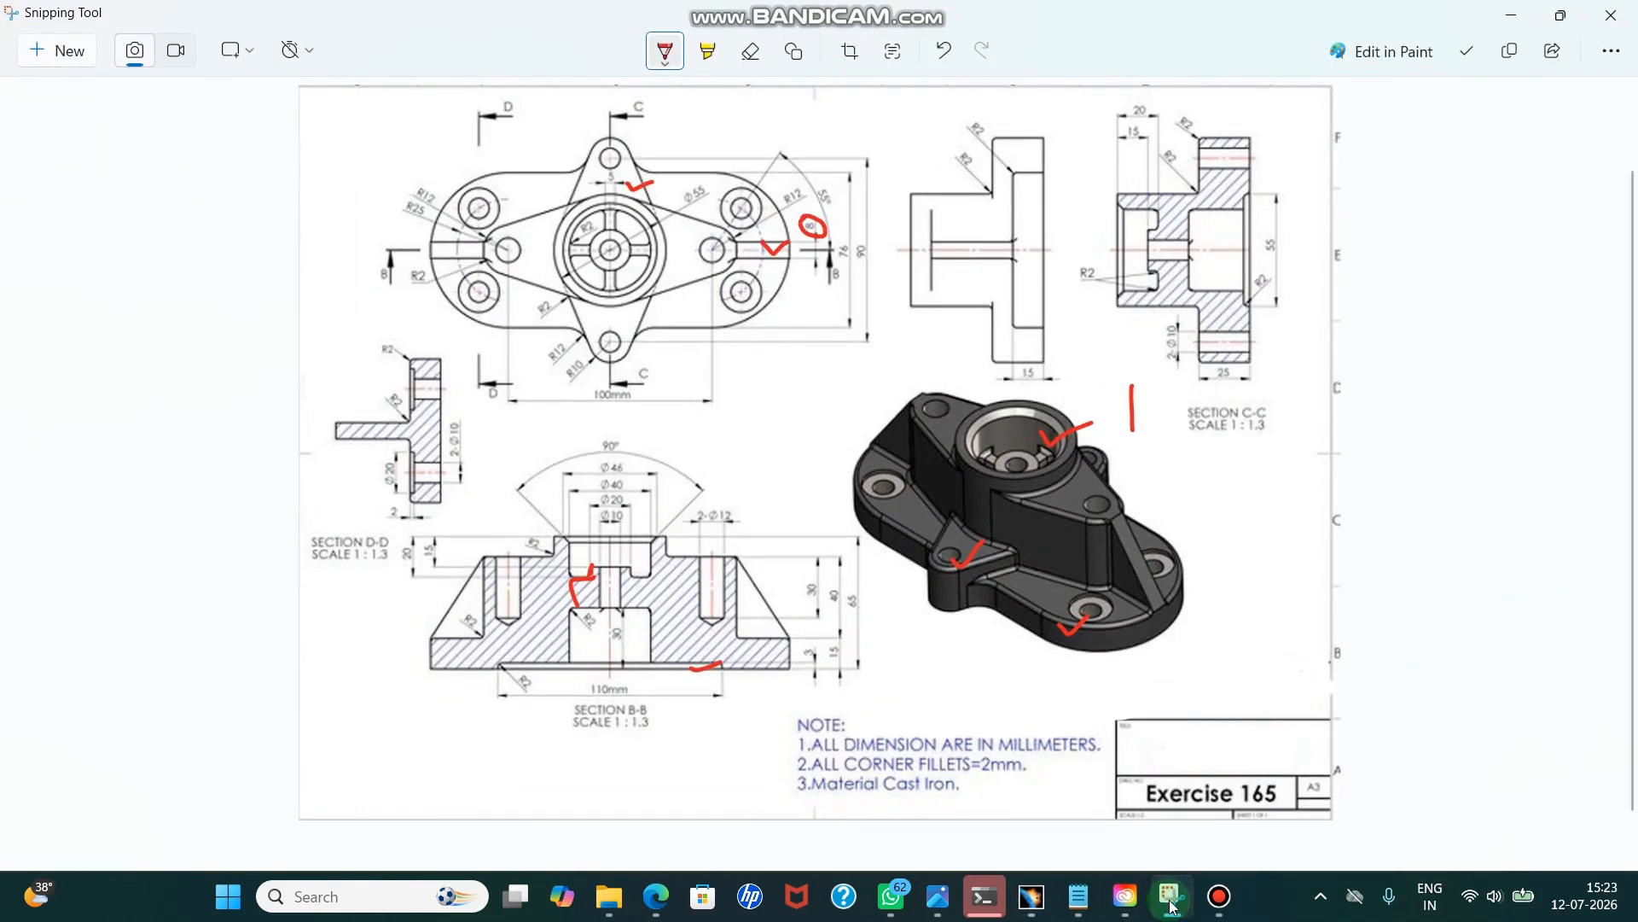
click(1173, 905)
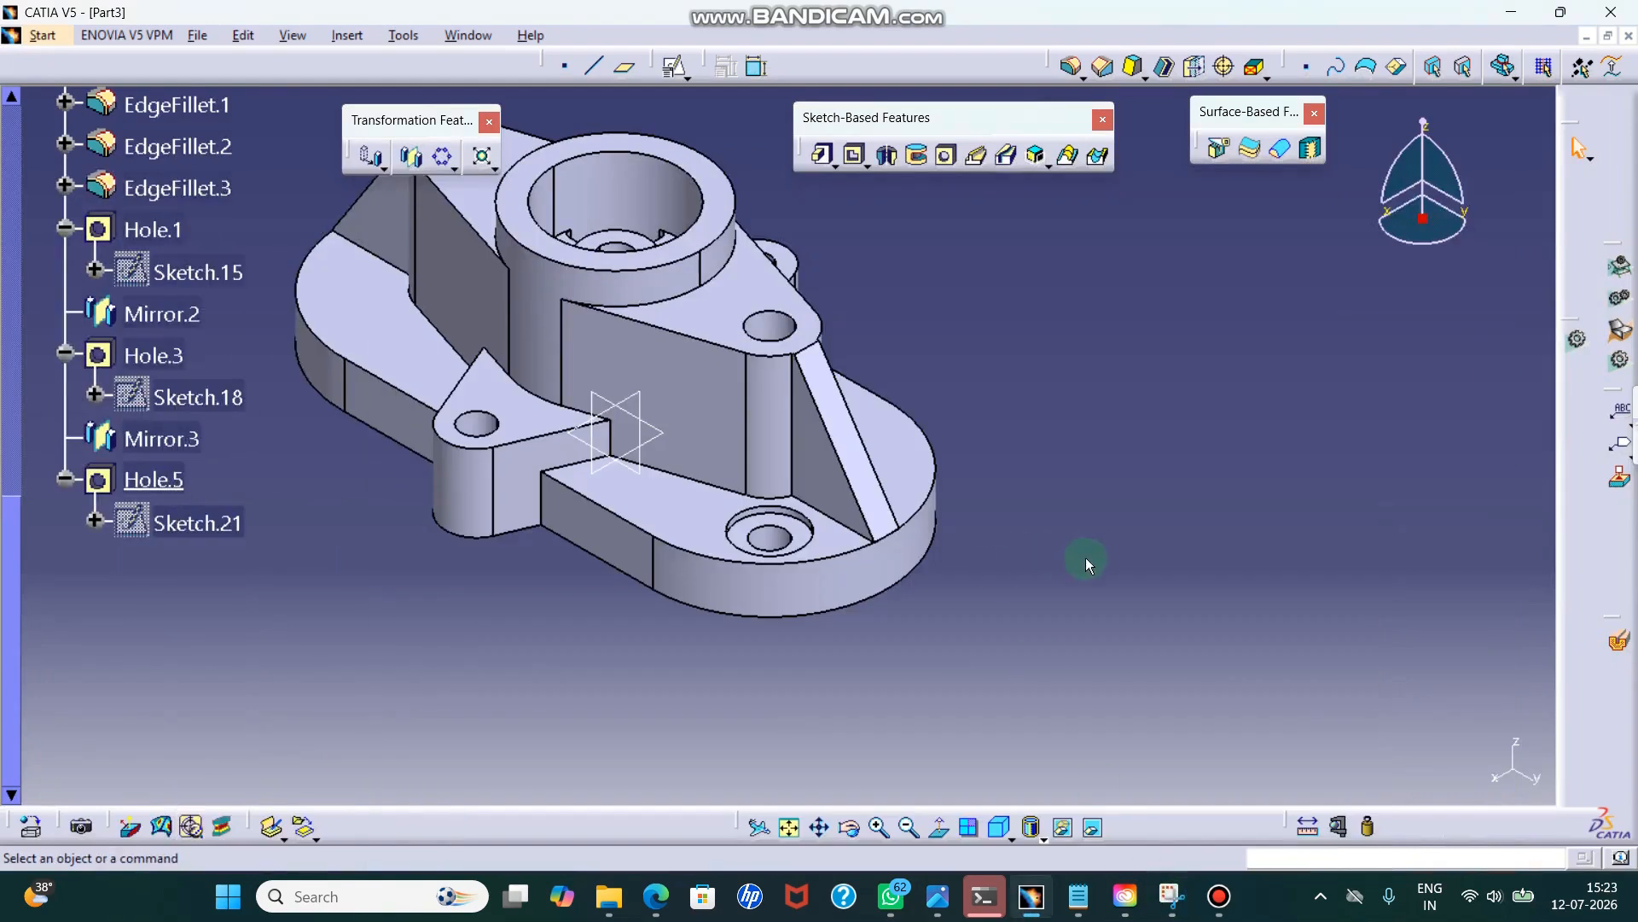
ctrl+middle_drag(1102, 382, 1076, 464)
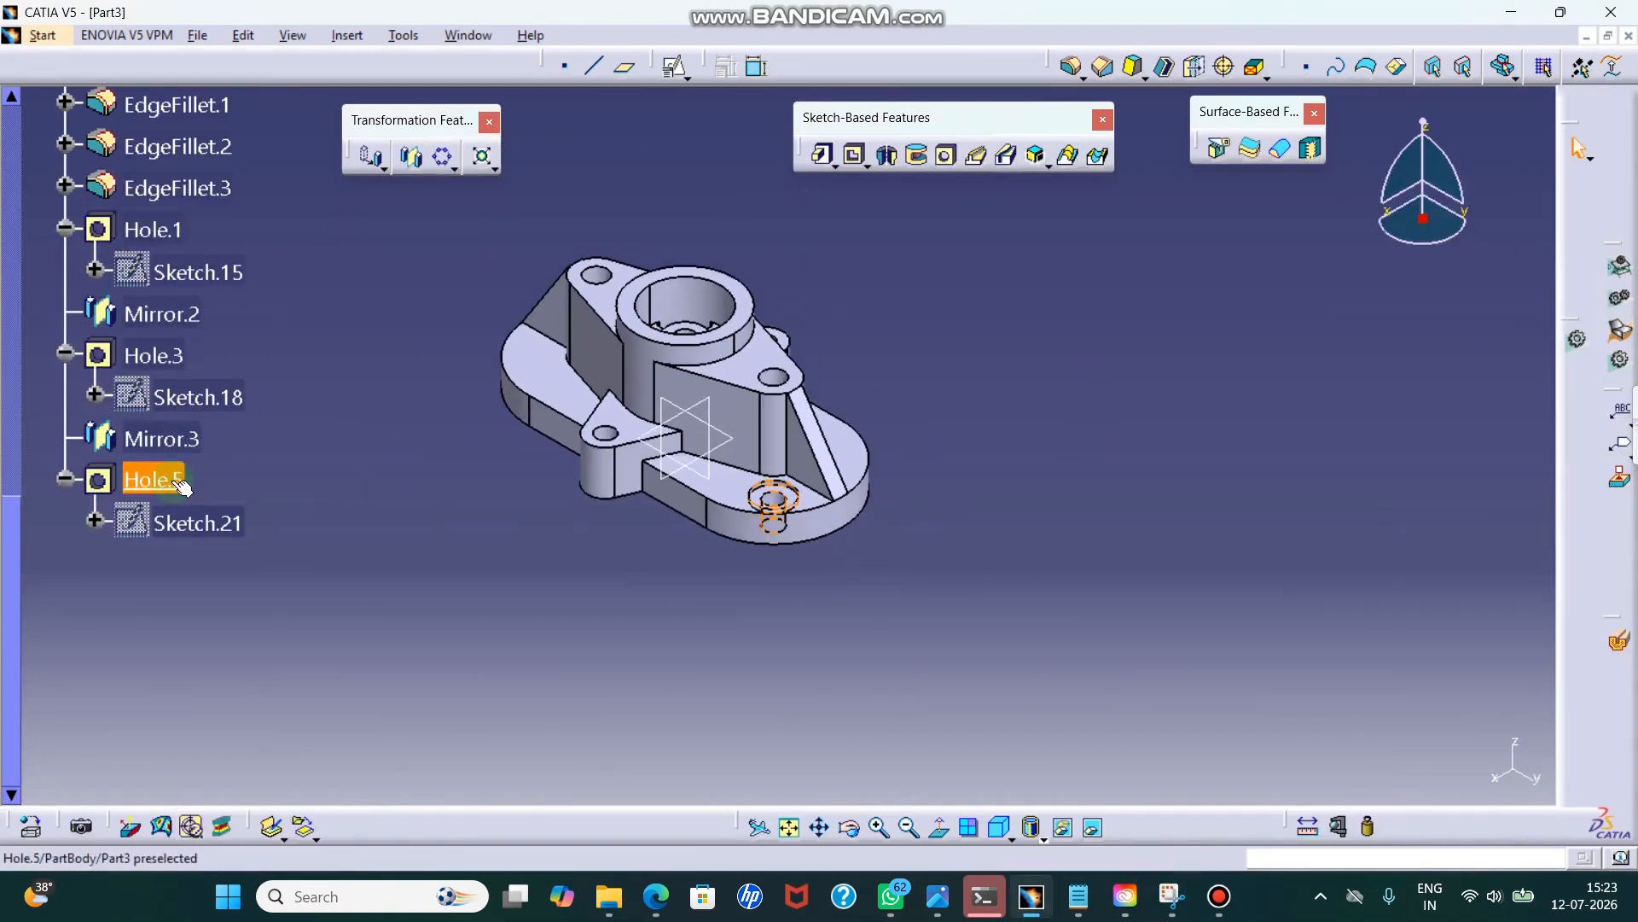
ctrl+middle_drag(523, 632, 907, 537)
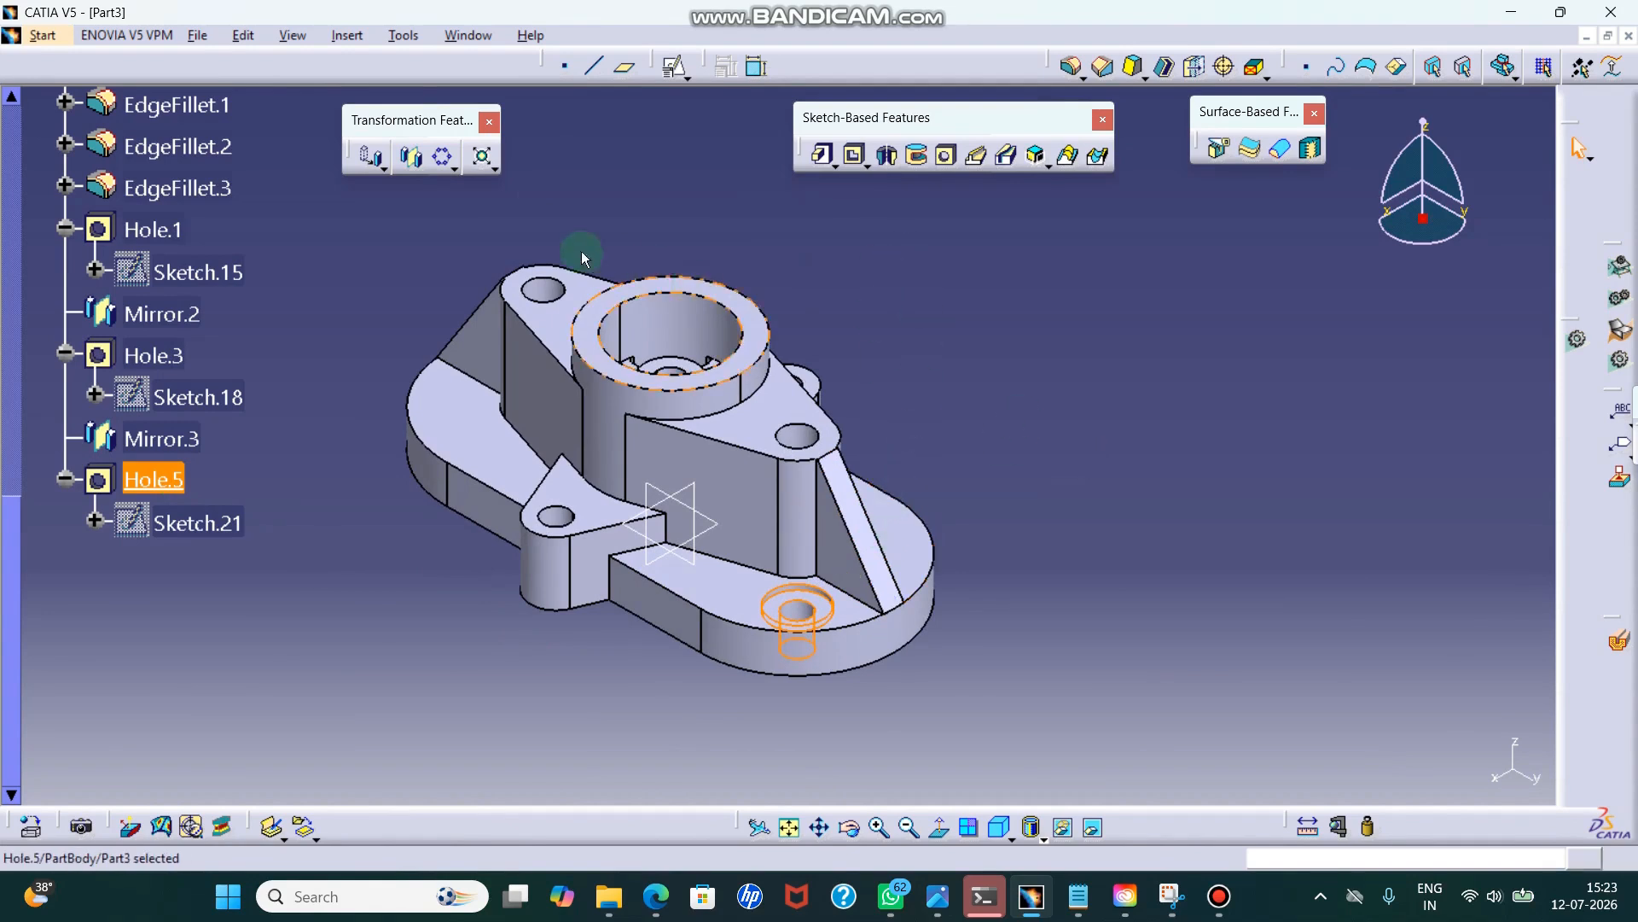
click(410, 157)
click(665, 497)
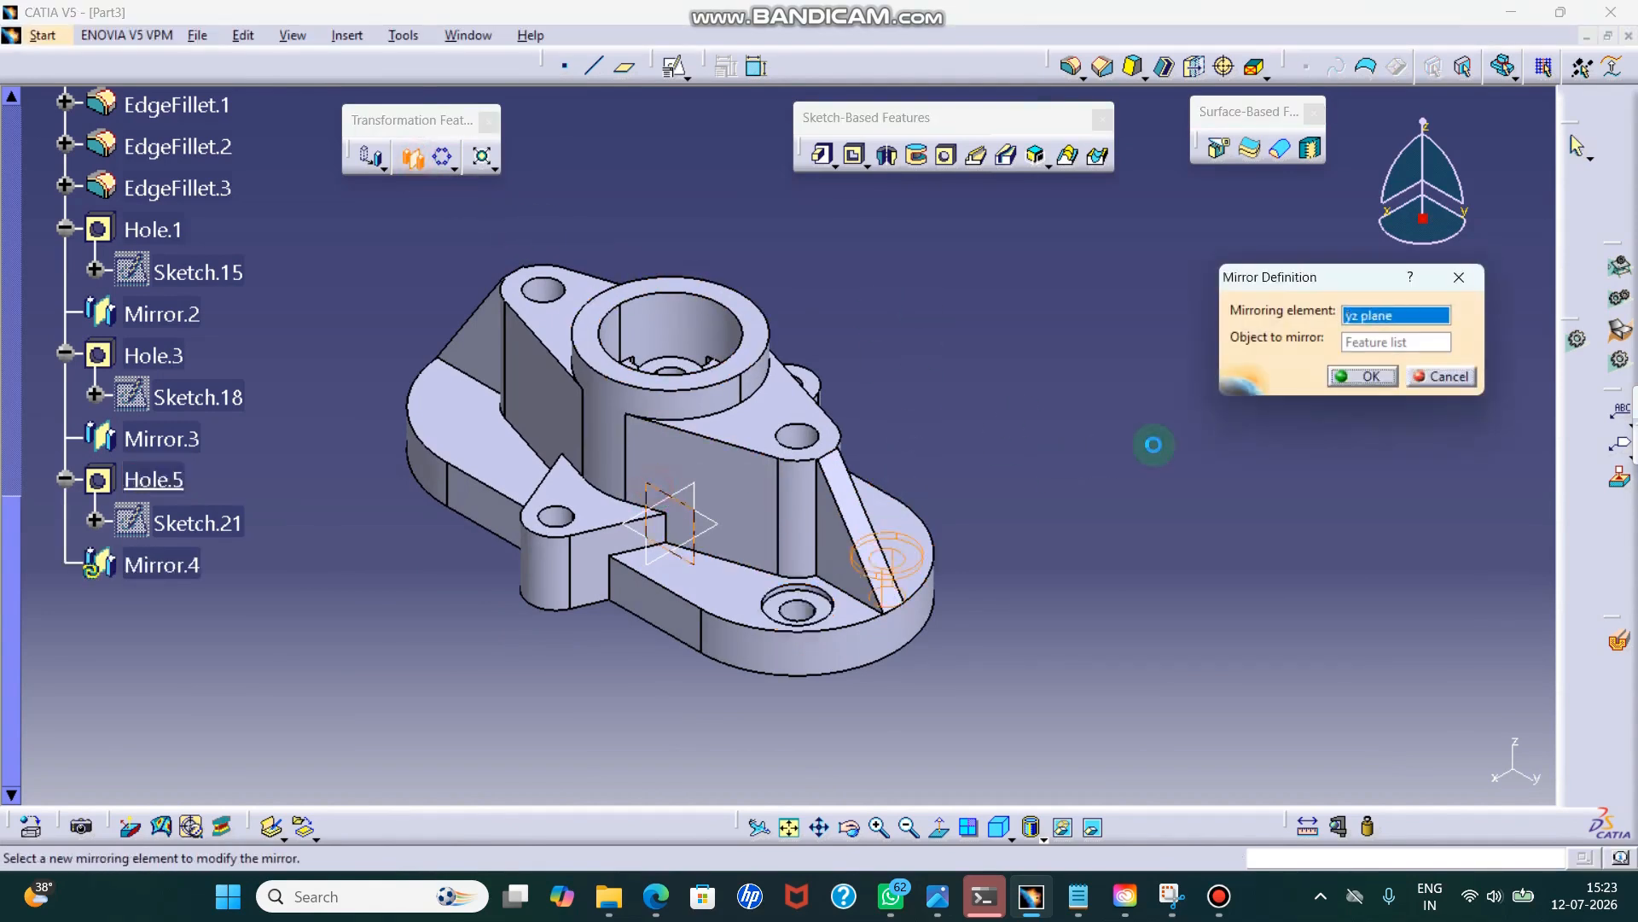
click(1342, 378)
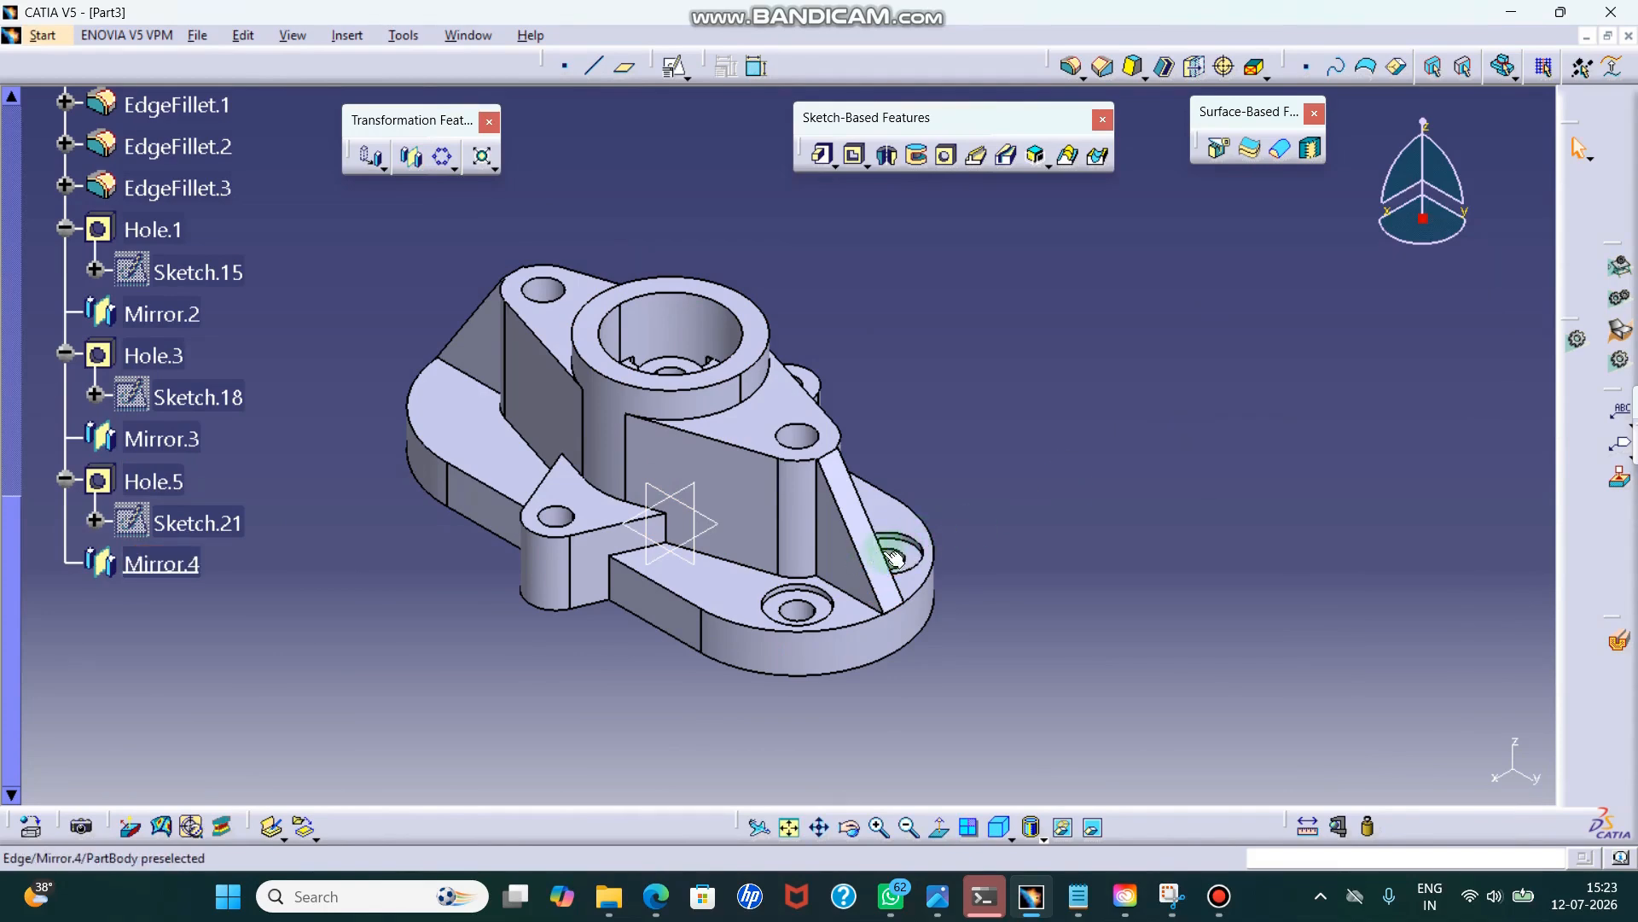
- Explode the mirrored counterbored hole into an independent hole feature with its own sketch
right_click(157, 565)
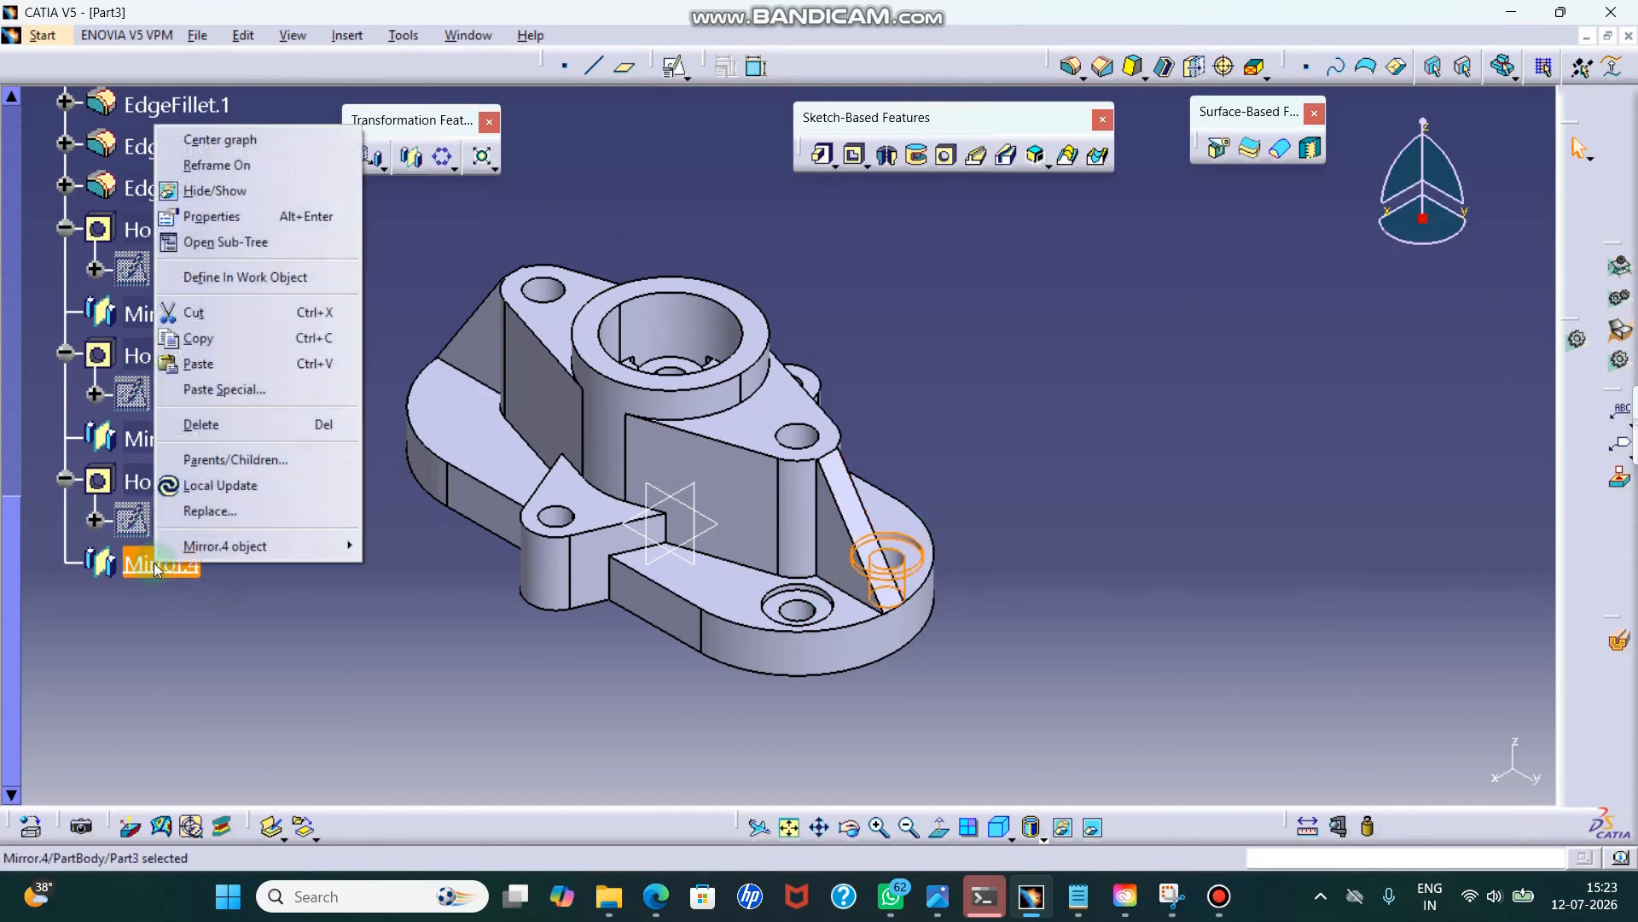
click(234, 609)
right_click(179, 564)
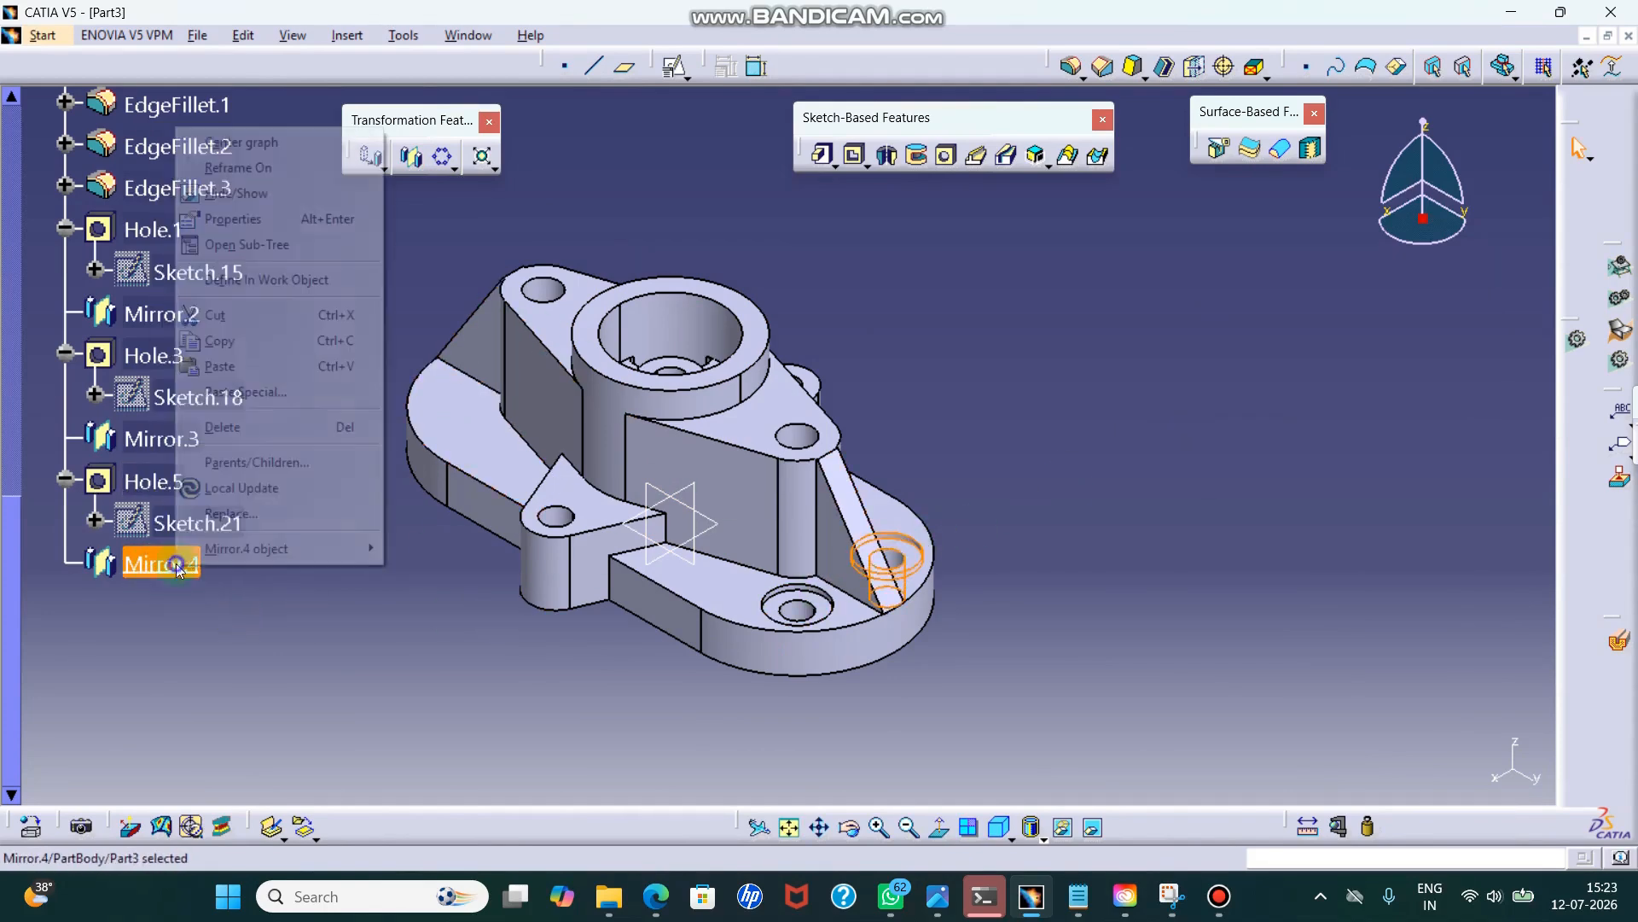
mouse_move(278, 556)
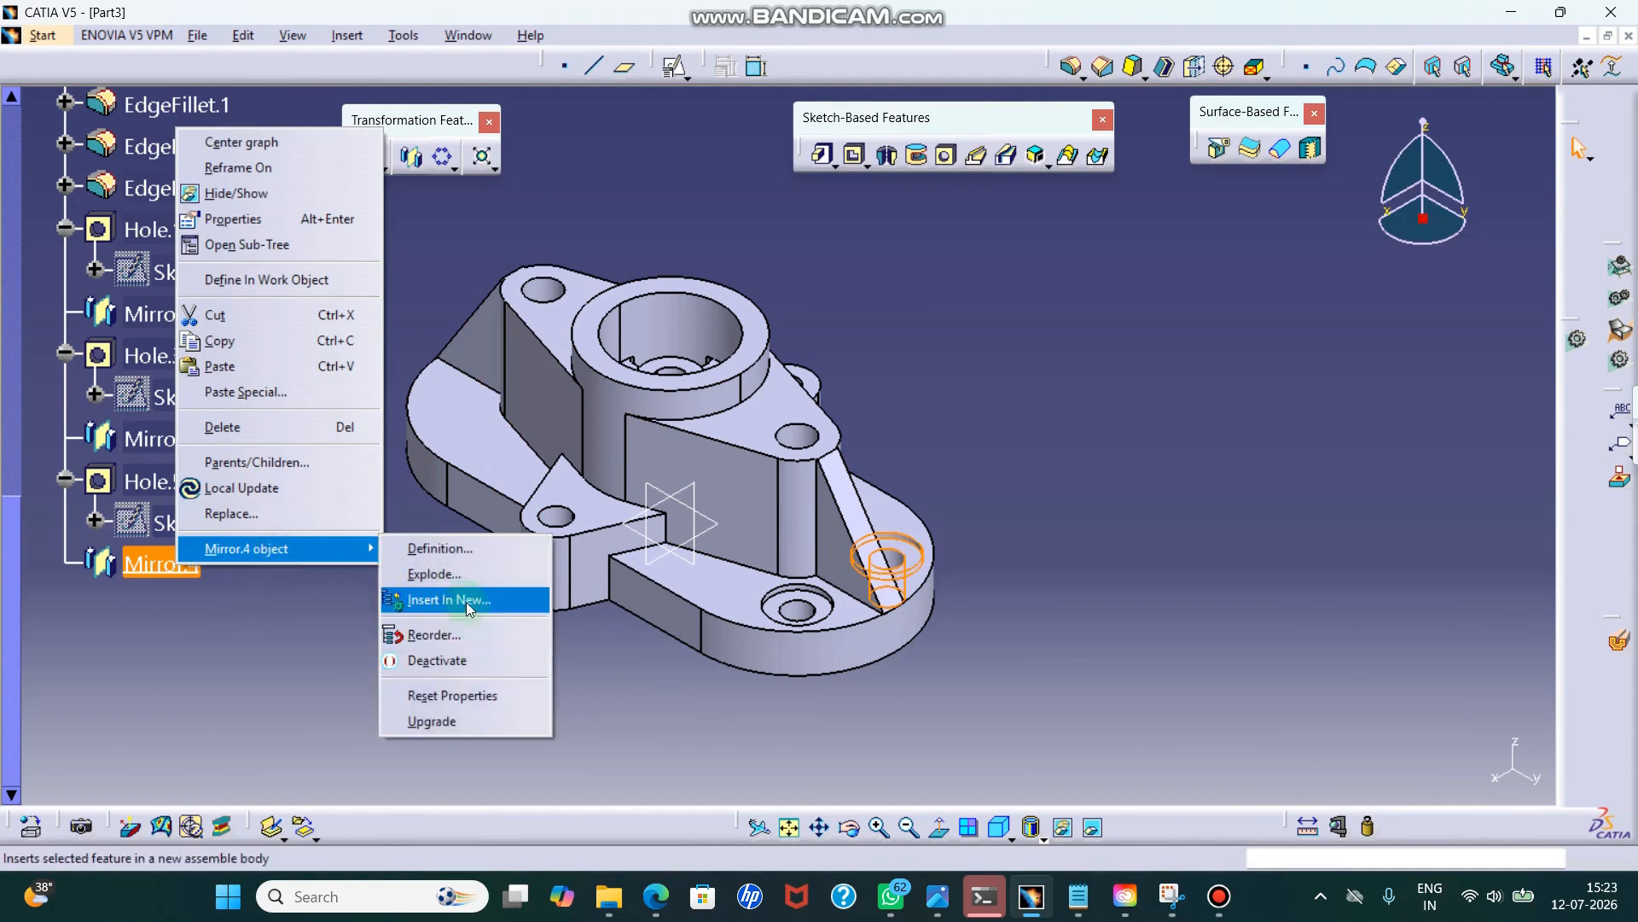
click(436, 574)
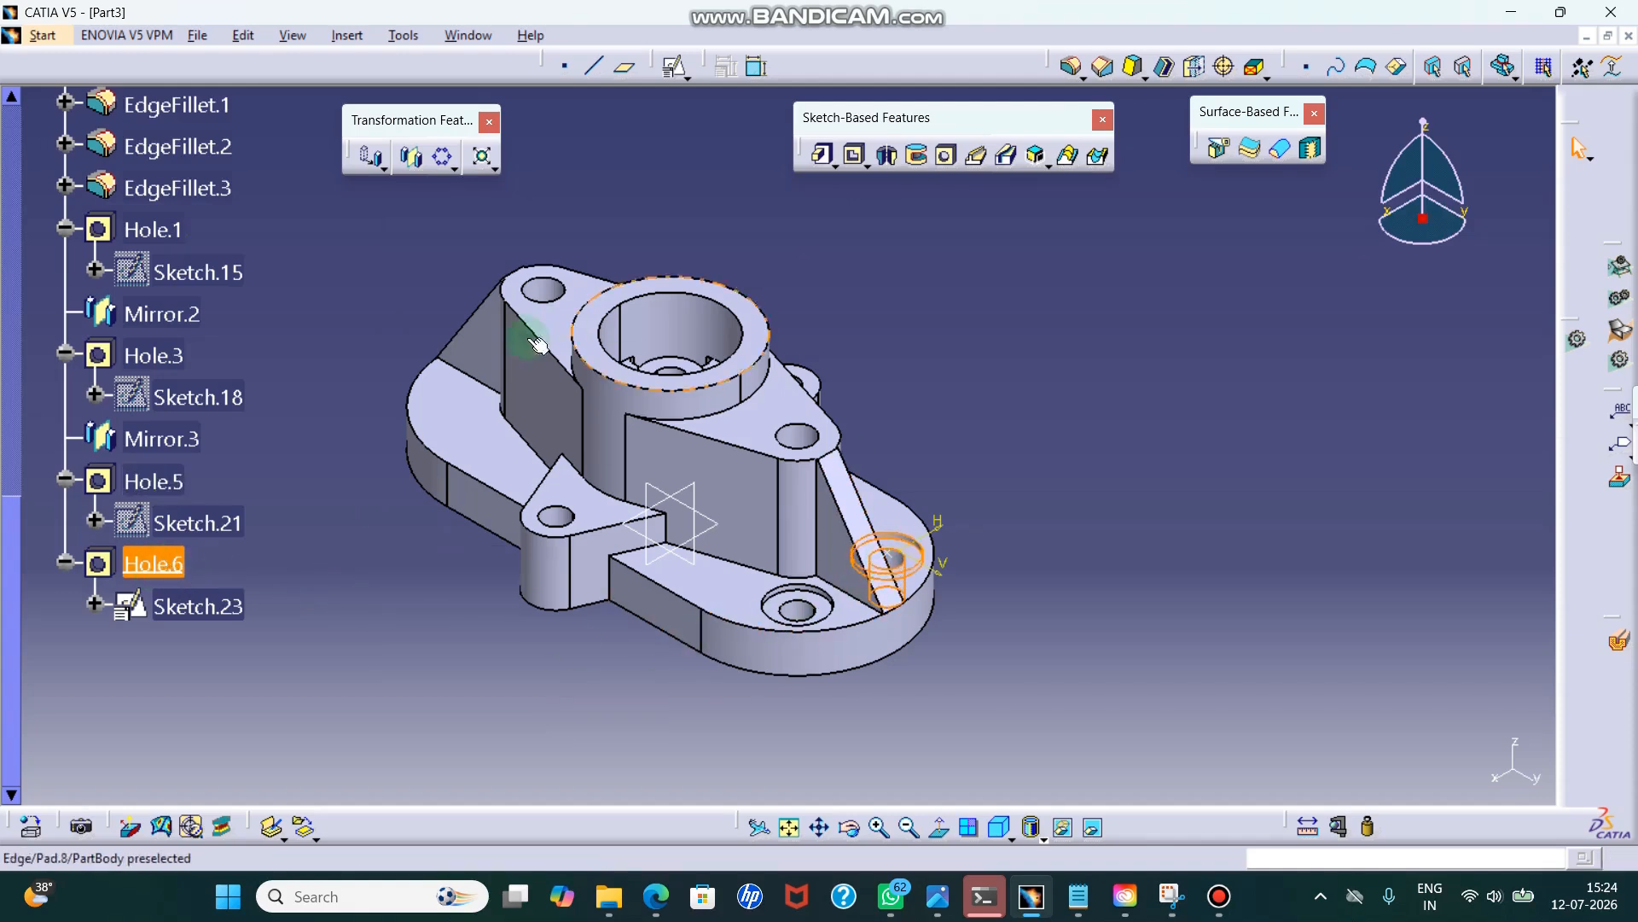
- Mirror both counterbored holes about the zx plane to the opposite end of the base flange
ctrl+click(171, 485)
click(410, 156)
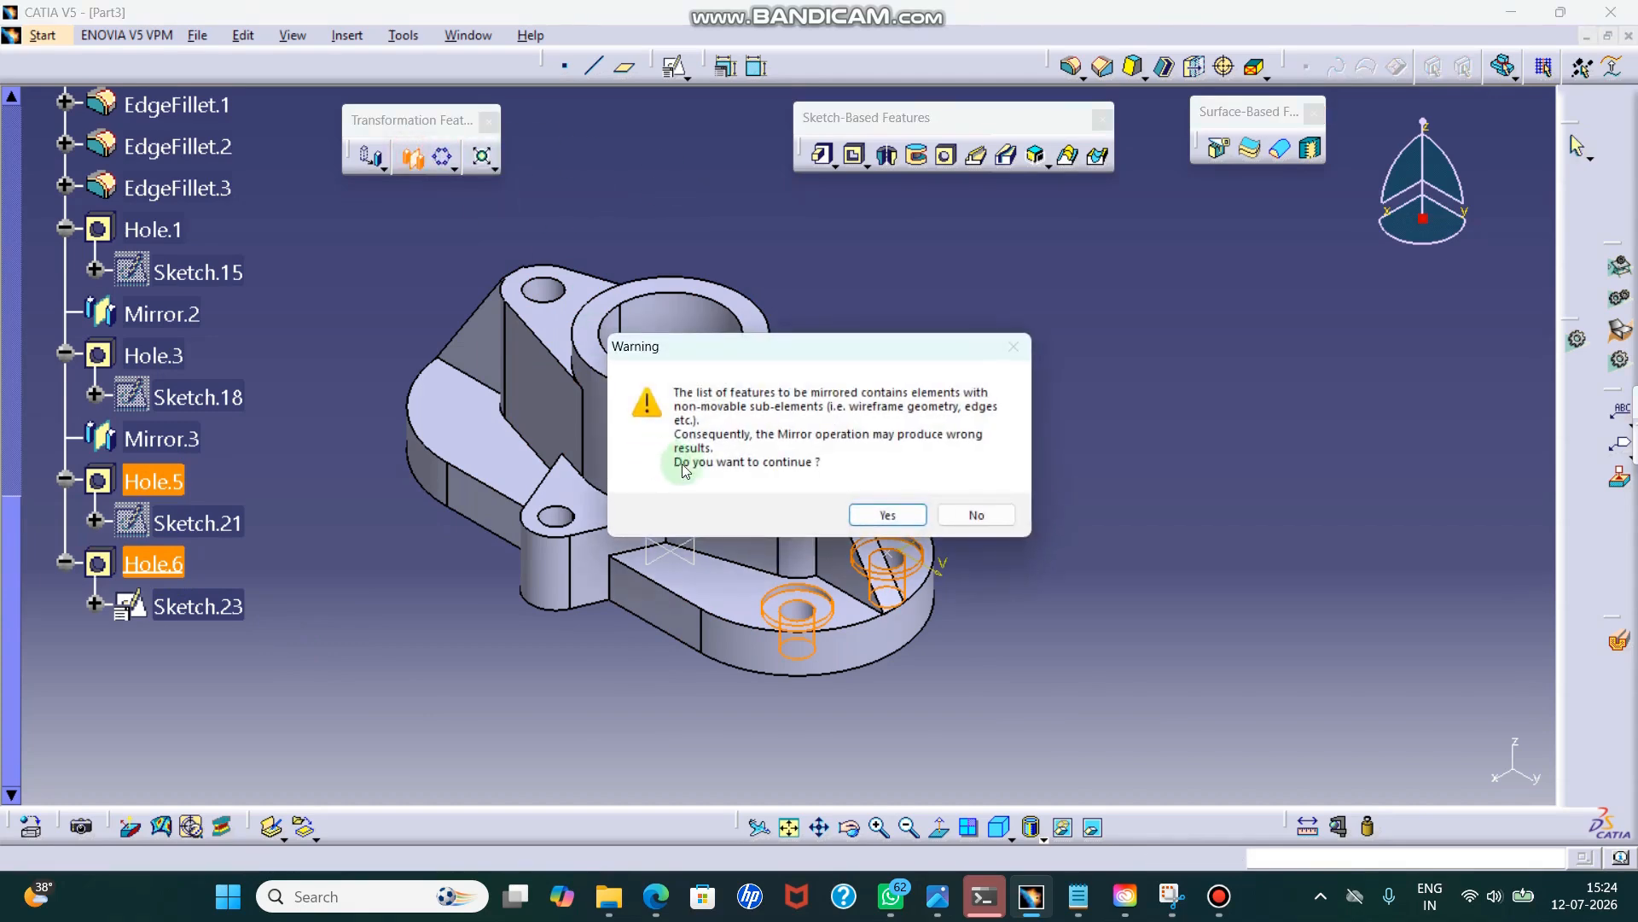
click(869, 513)
click(670, 522)
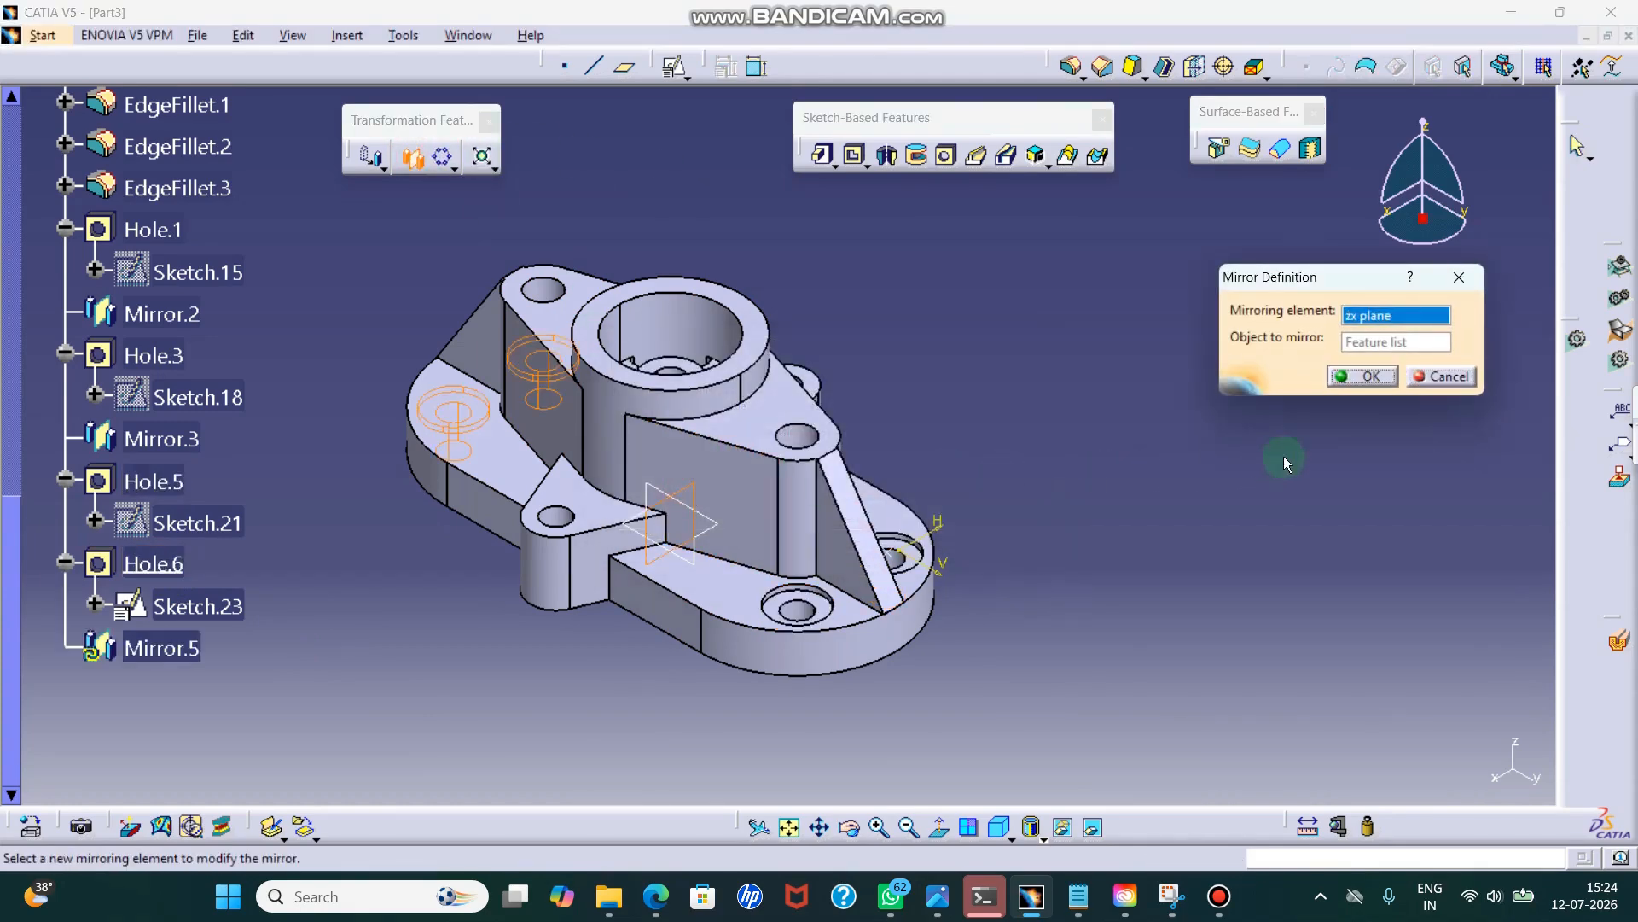
click(1338, 376)
middle_drag(1170, 384, 1109, 468)
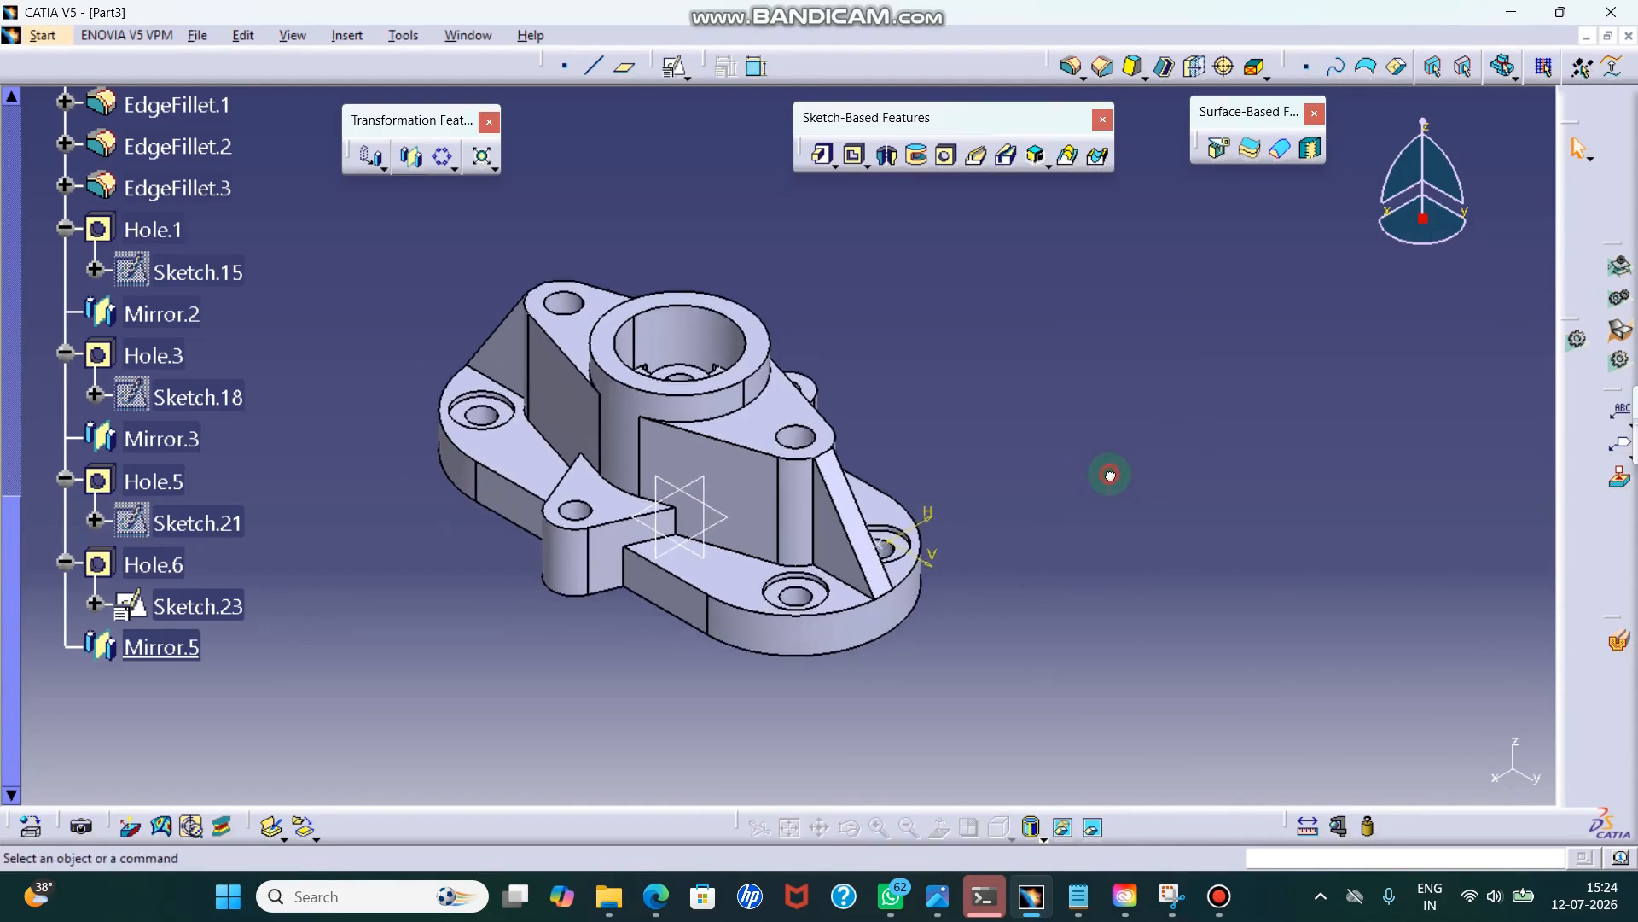
- Fillet the four vertical edges where the side lugs meet the base flange, and check the part against the drawing
click(1171, 892)
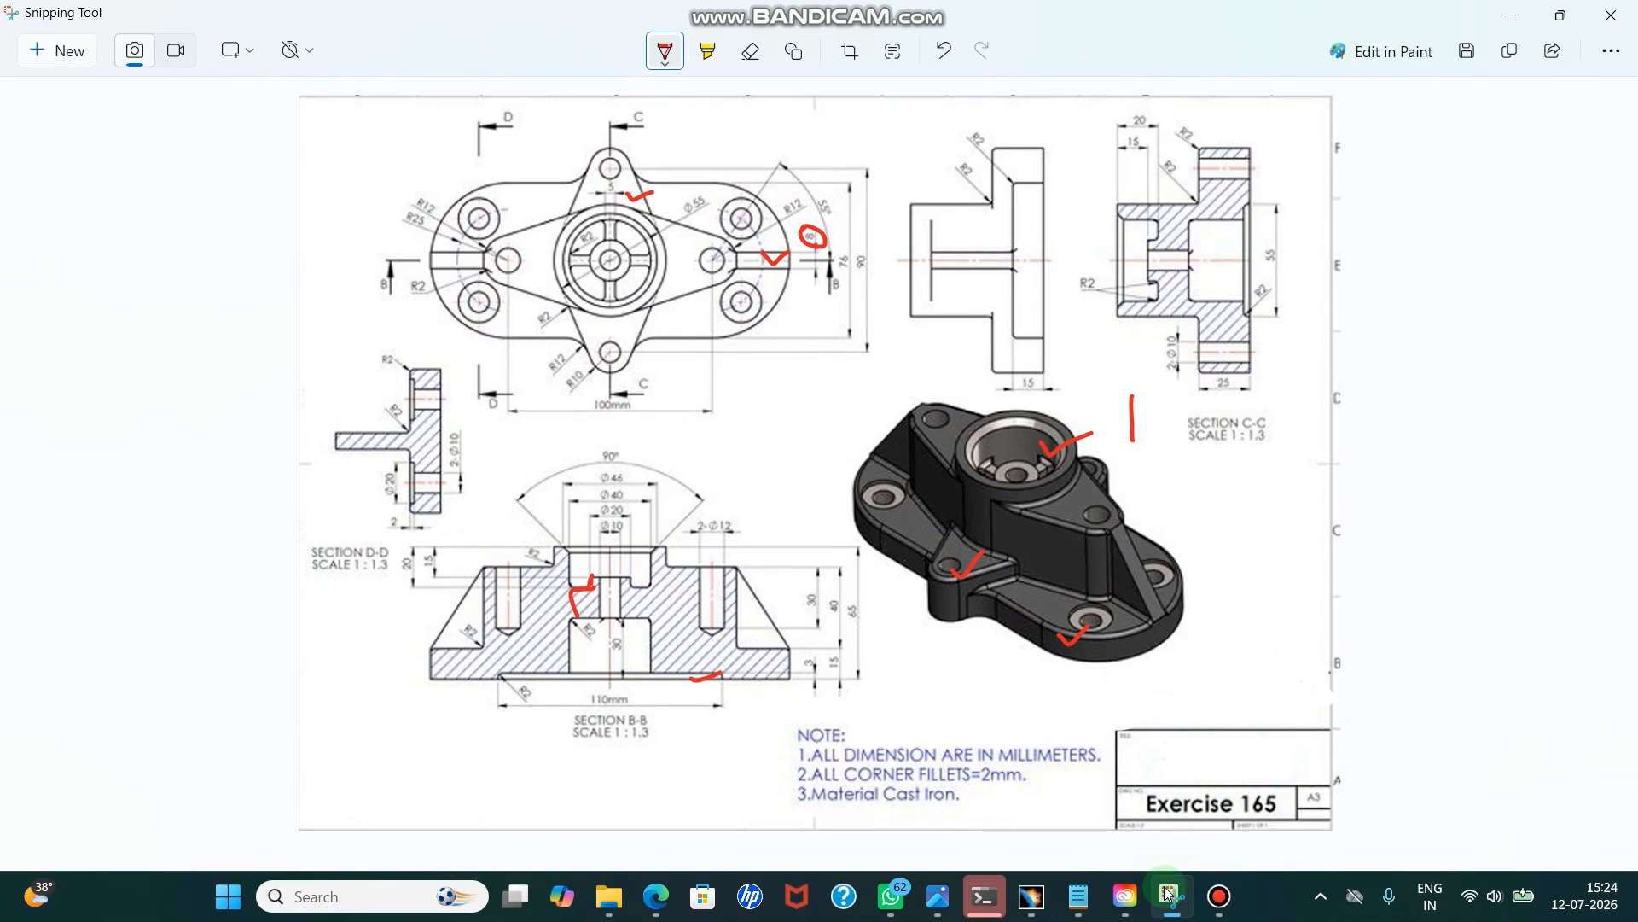
click(1170, 891)
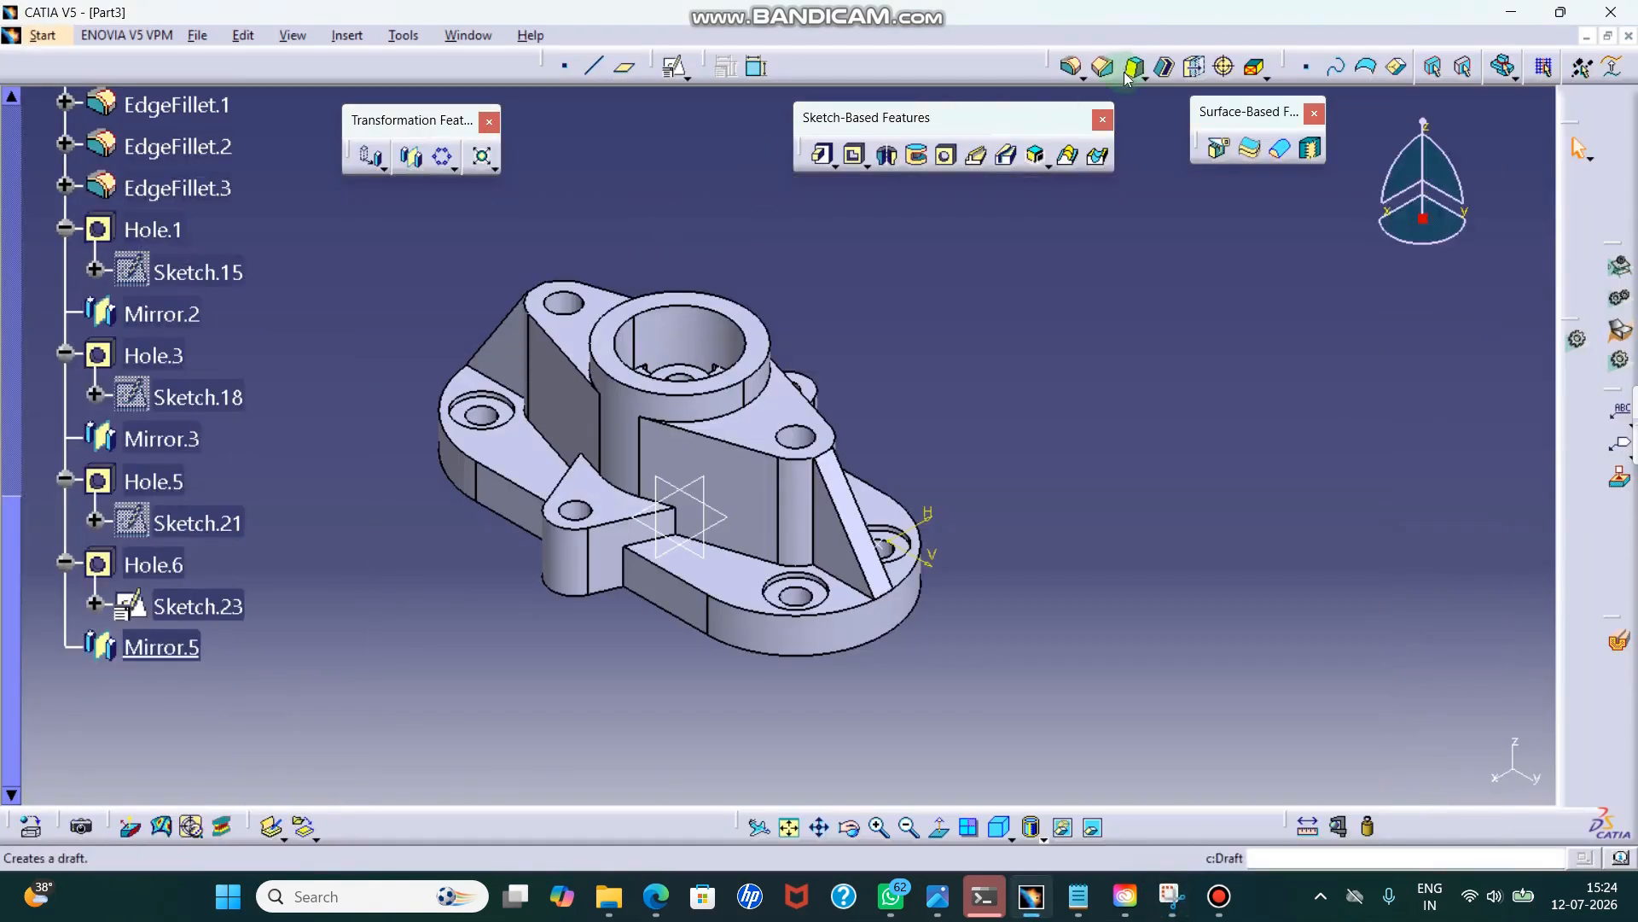
click(1073, 66)
click(623, 560)
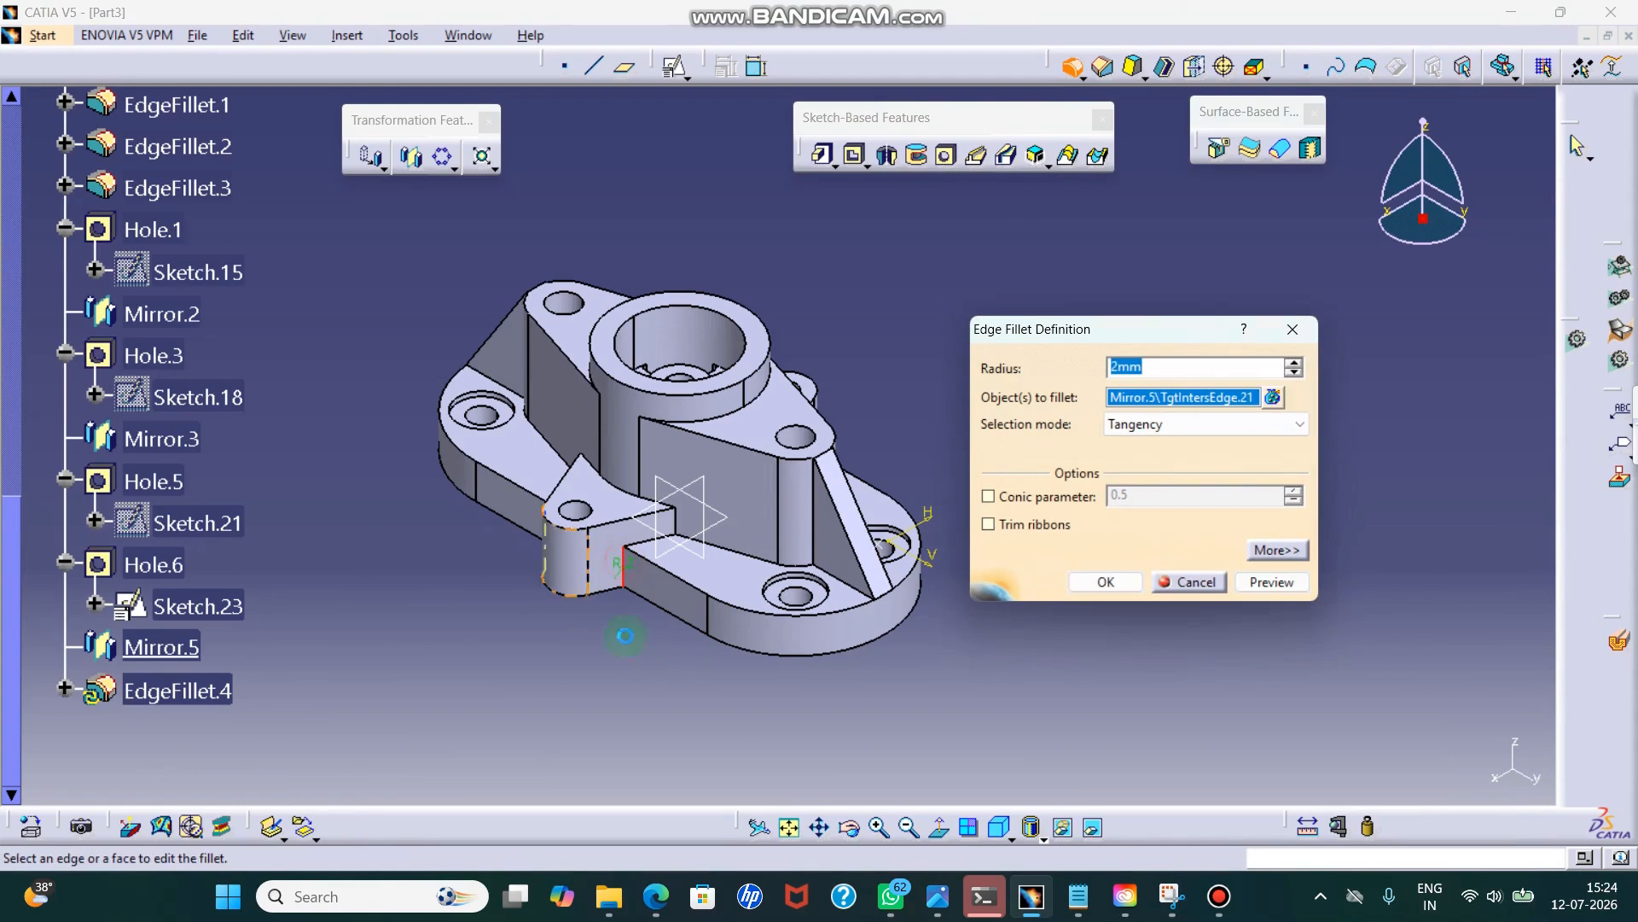
click(849, 827)
drag(610, 667, 973, 670)
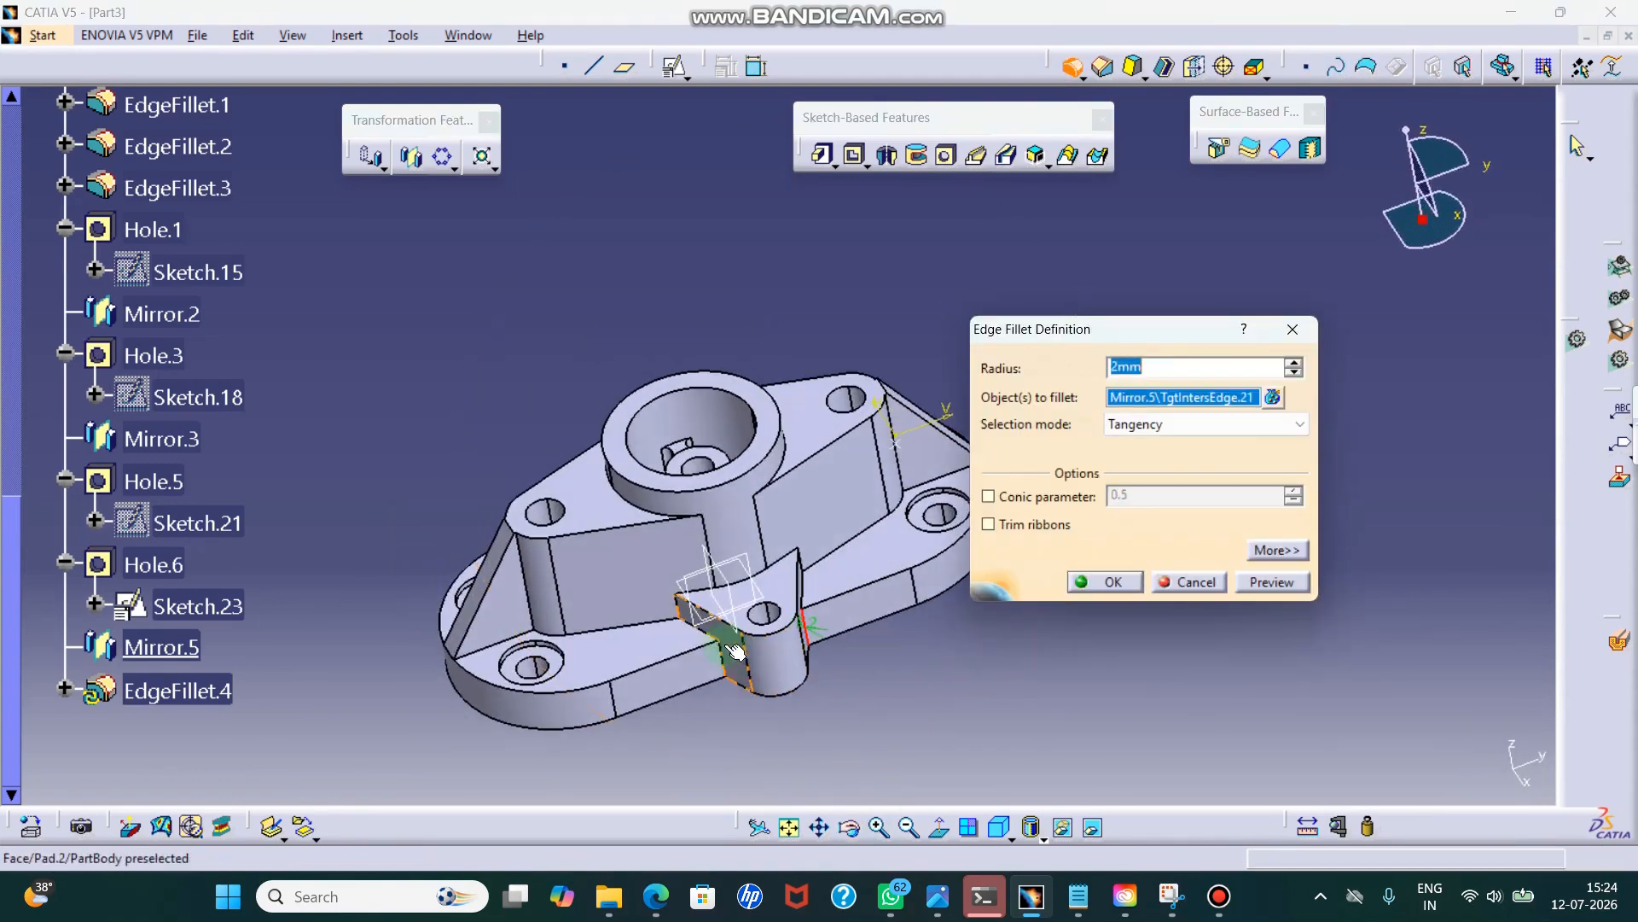
click(723, 658)
click(849, 827)
drag(665, 644, 1139, 623)
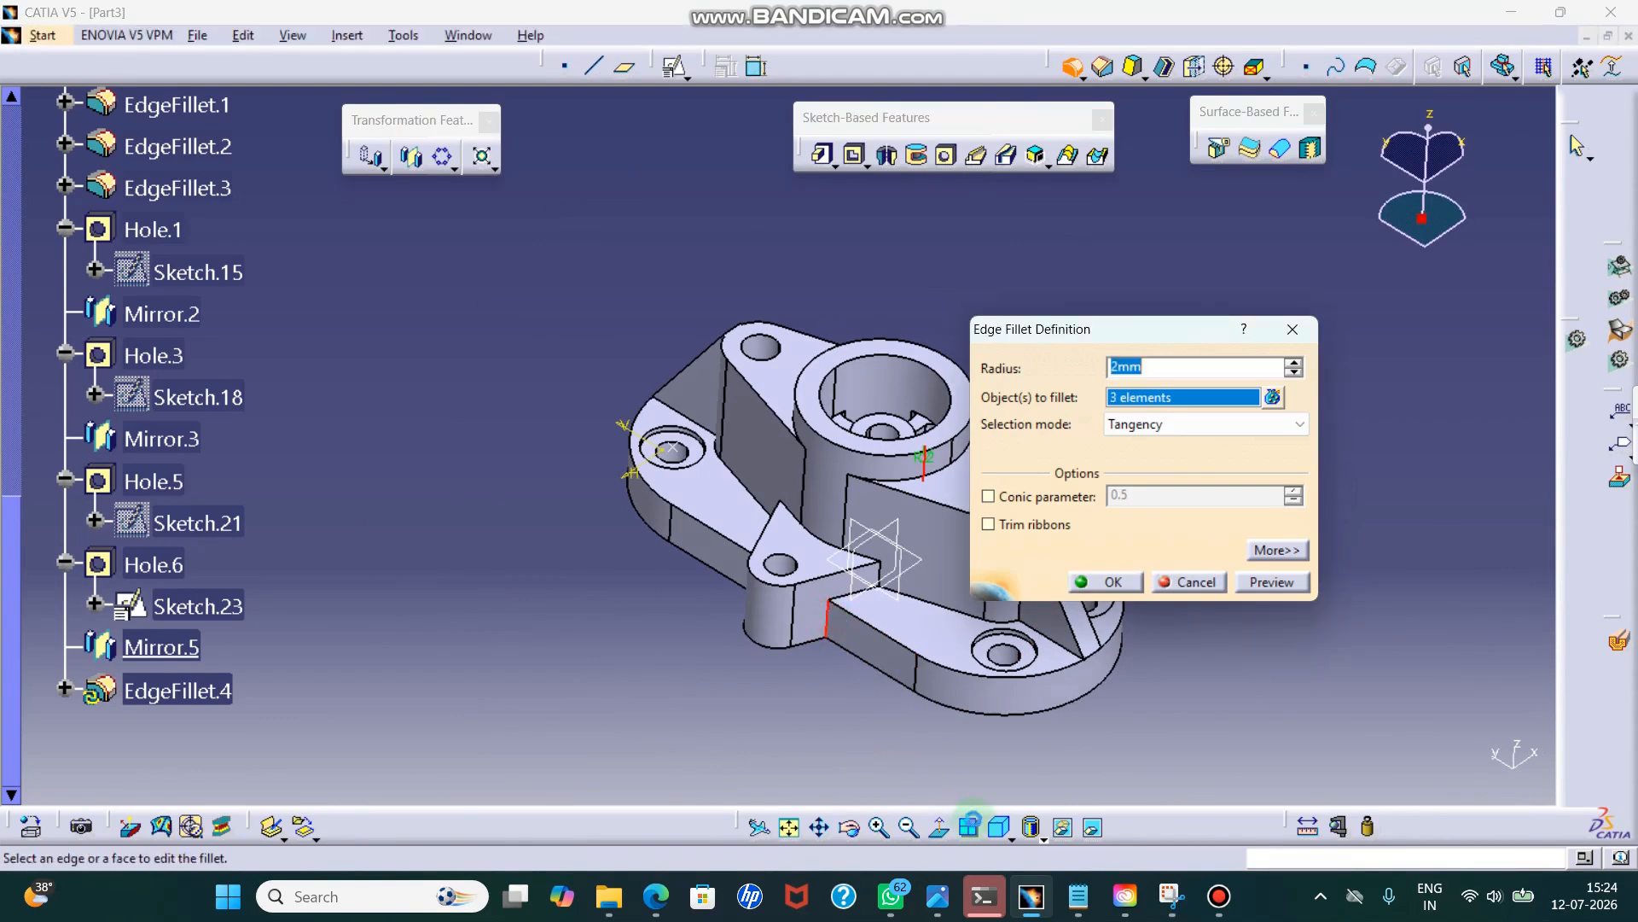
click(849, 826)
drag(824, 734, 896, 597)
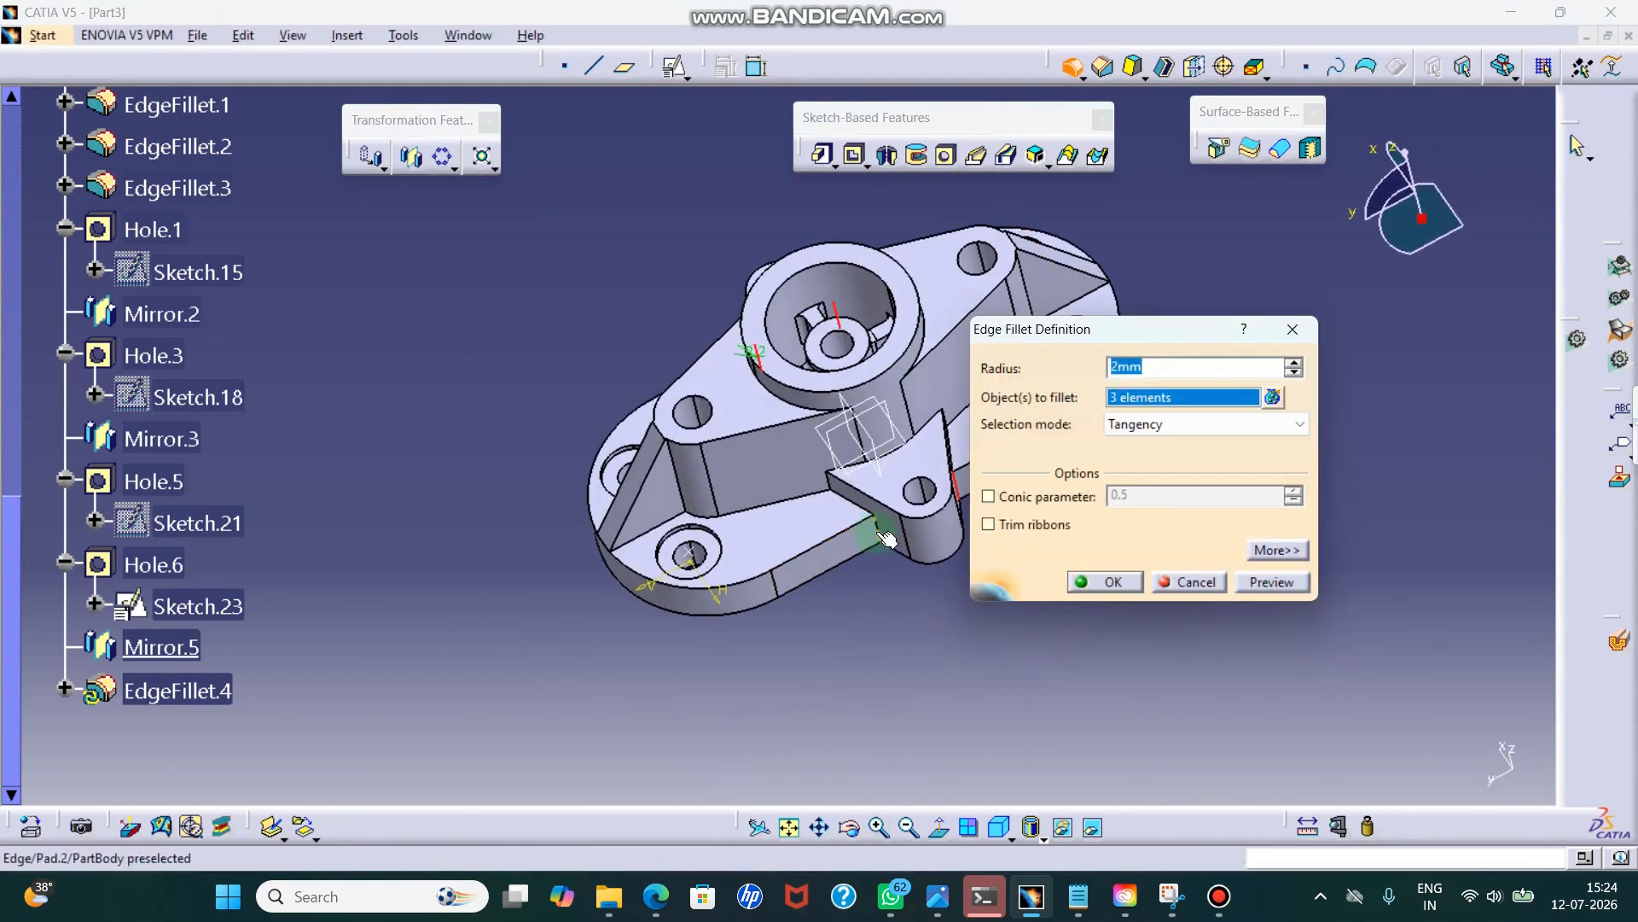
key(Return)
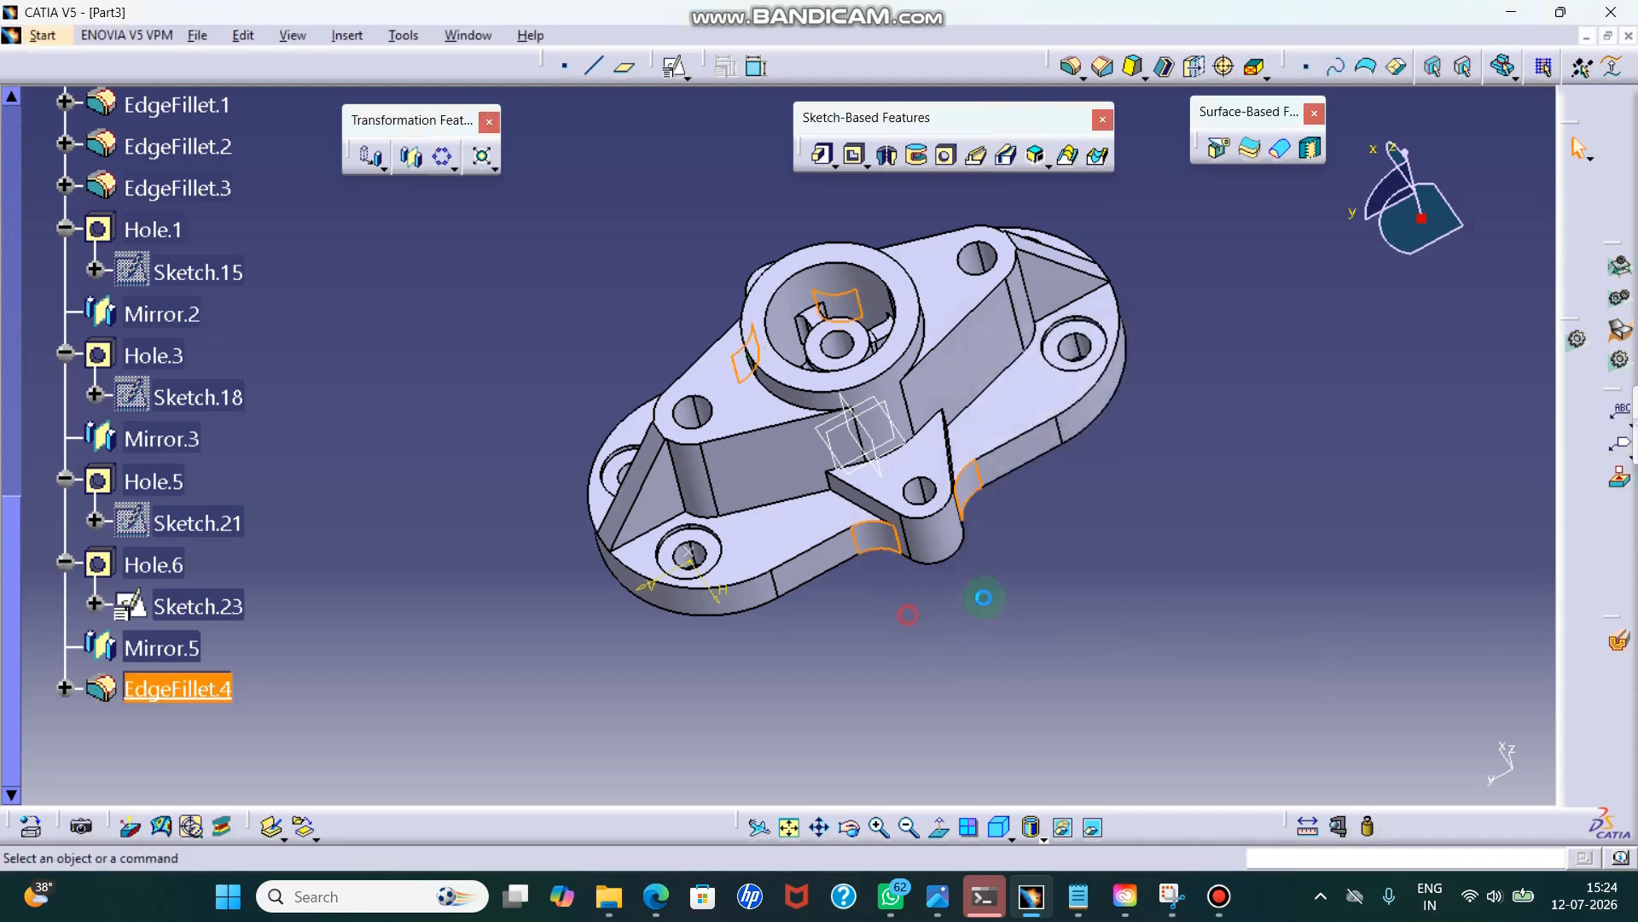
click(1171, 908)
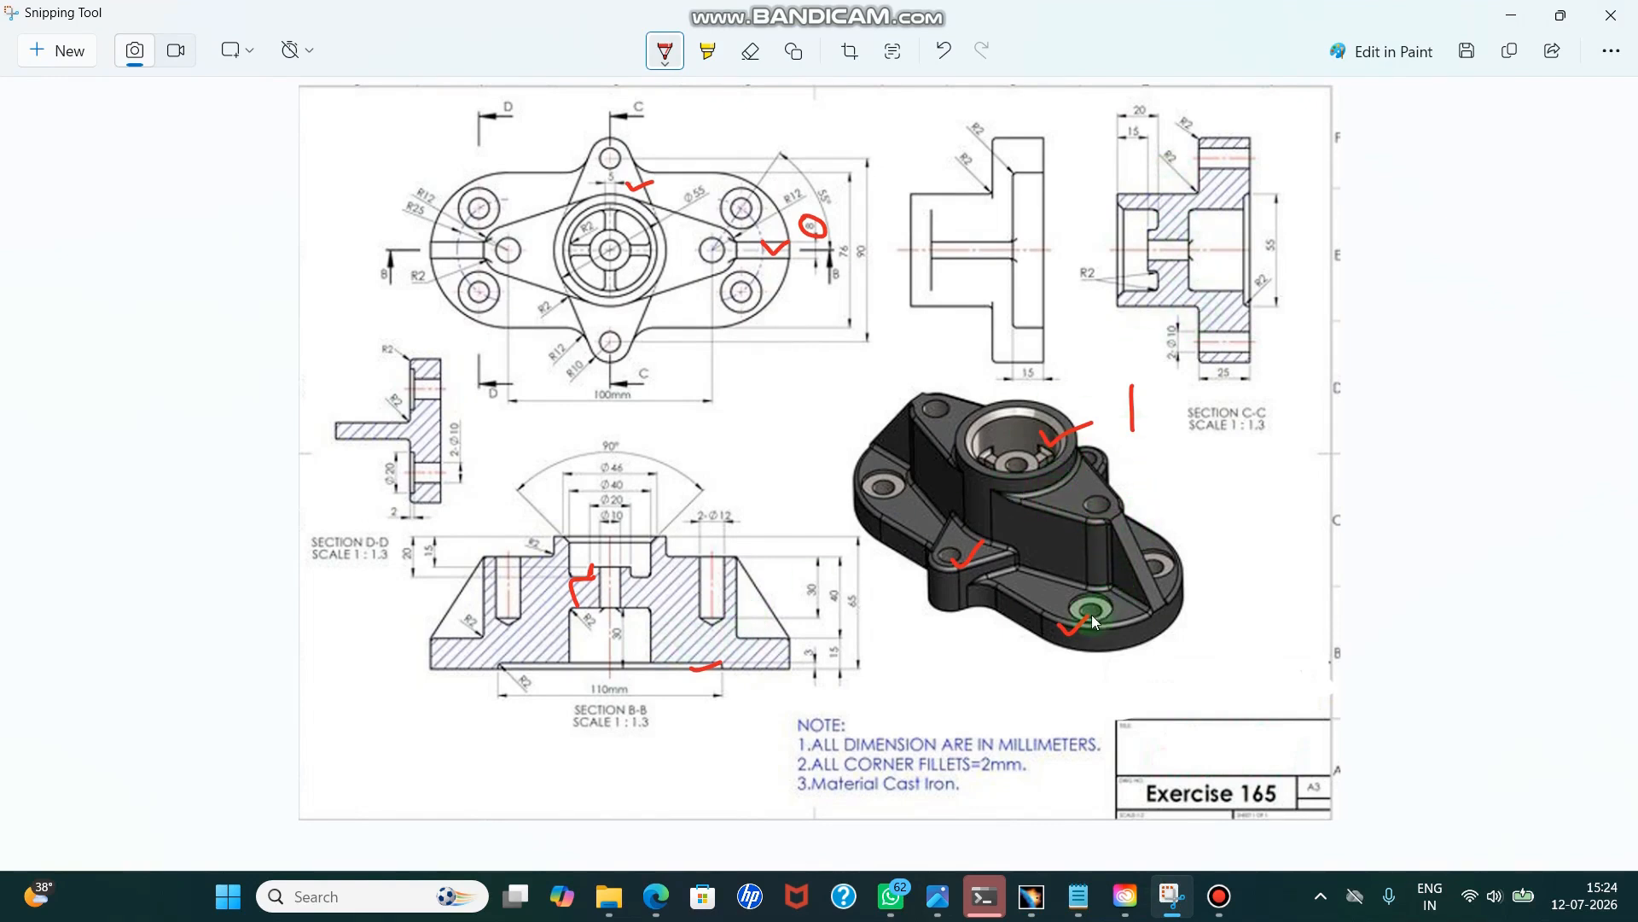
click(1527, 19)
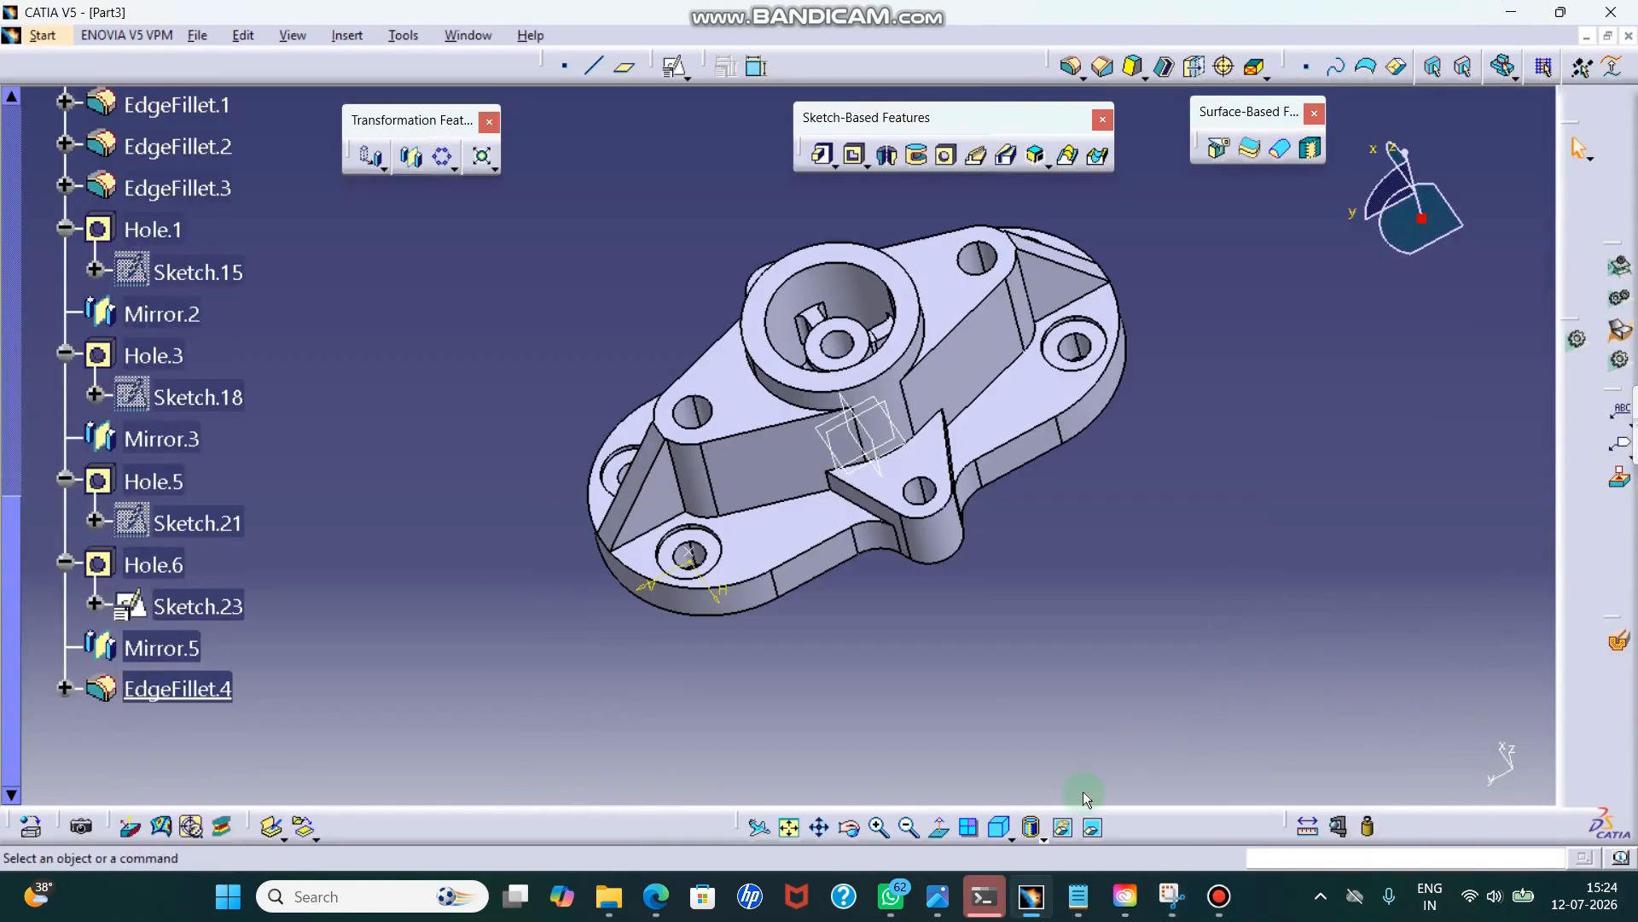
click(1000, 830)
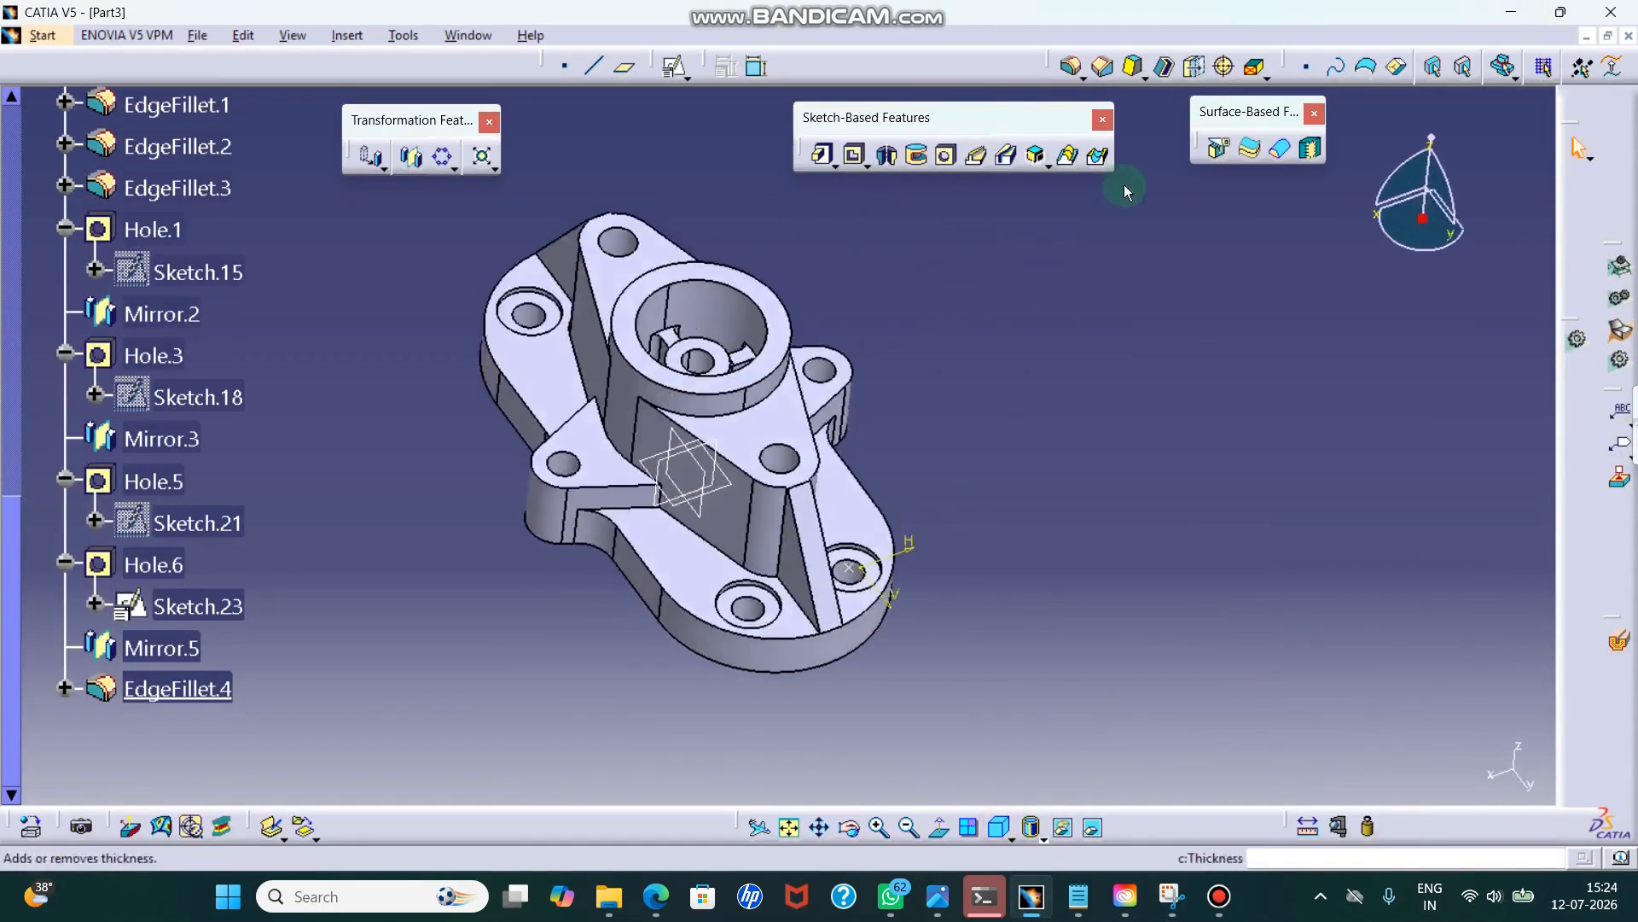
middle_drag(1056, 269, 1131, 265)
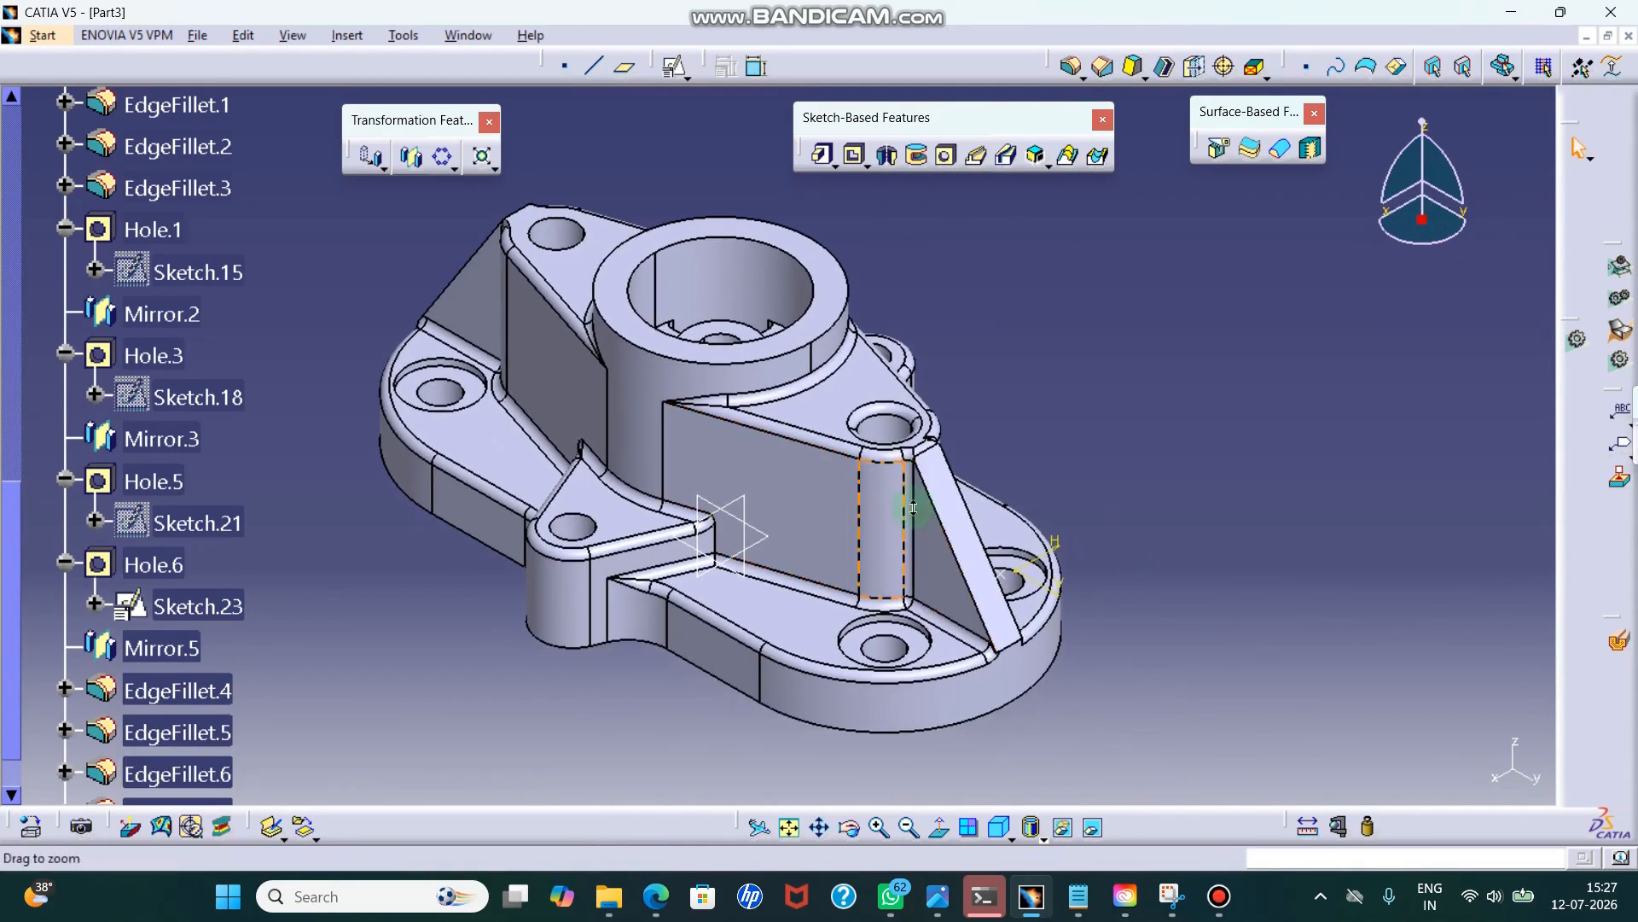
- Set the fill colour of the whole PartBody to reddish brown in its graphic properties
middle_drag(913, 508, 1065, 535)
scroll(224, 447, up, 8)
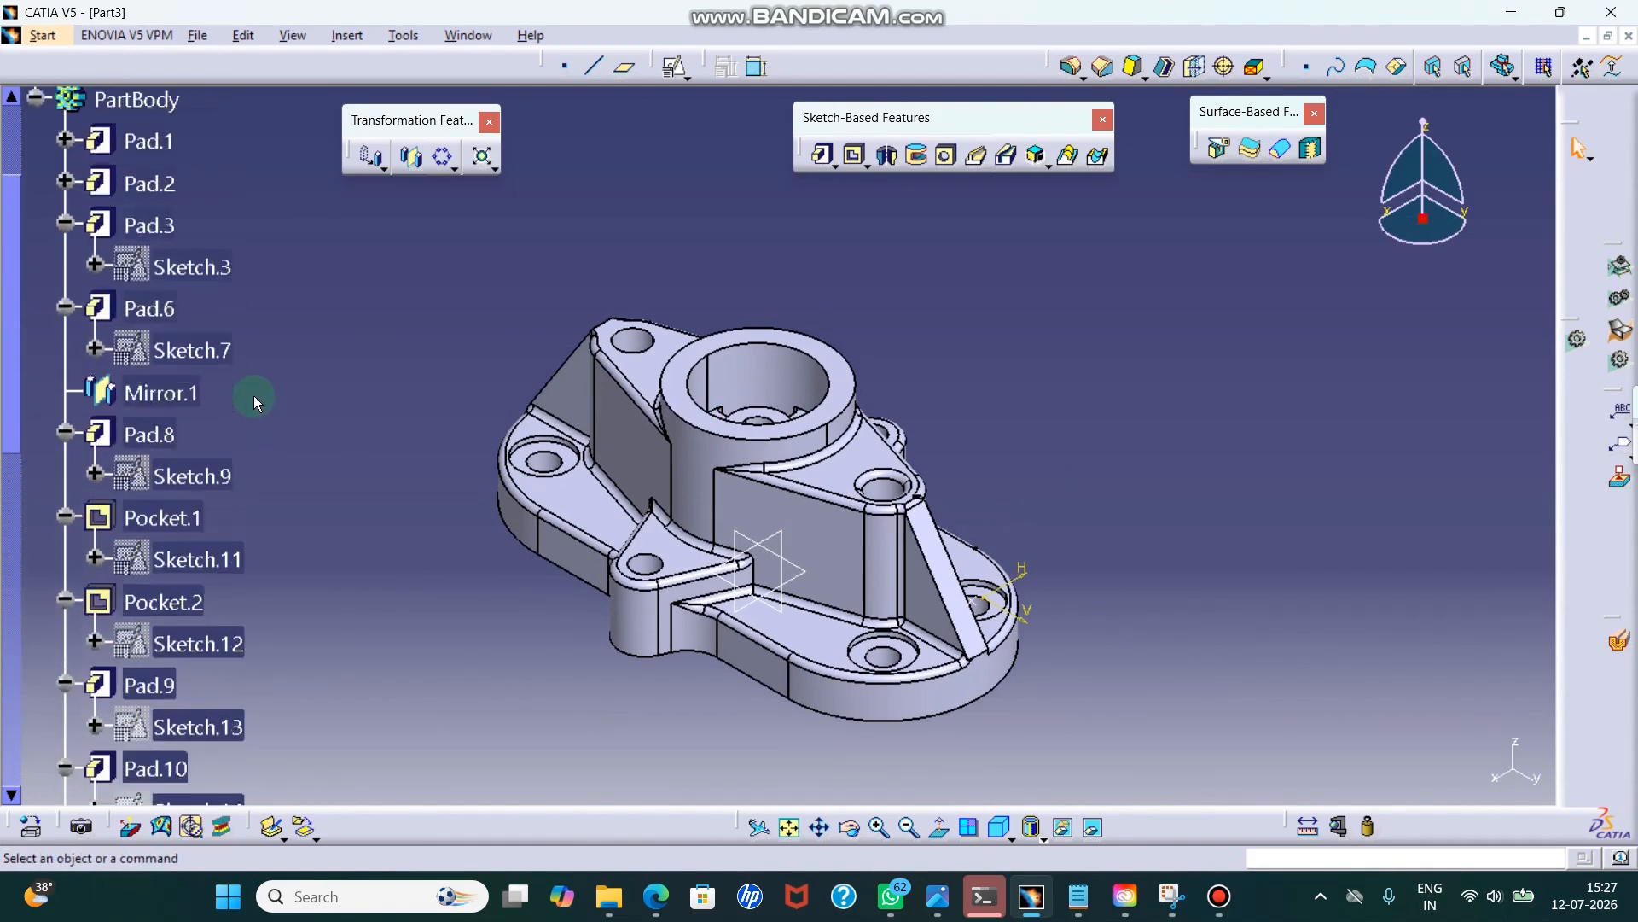
scroll(253, 396, up, 3)
right_click(158, 387)
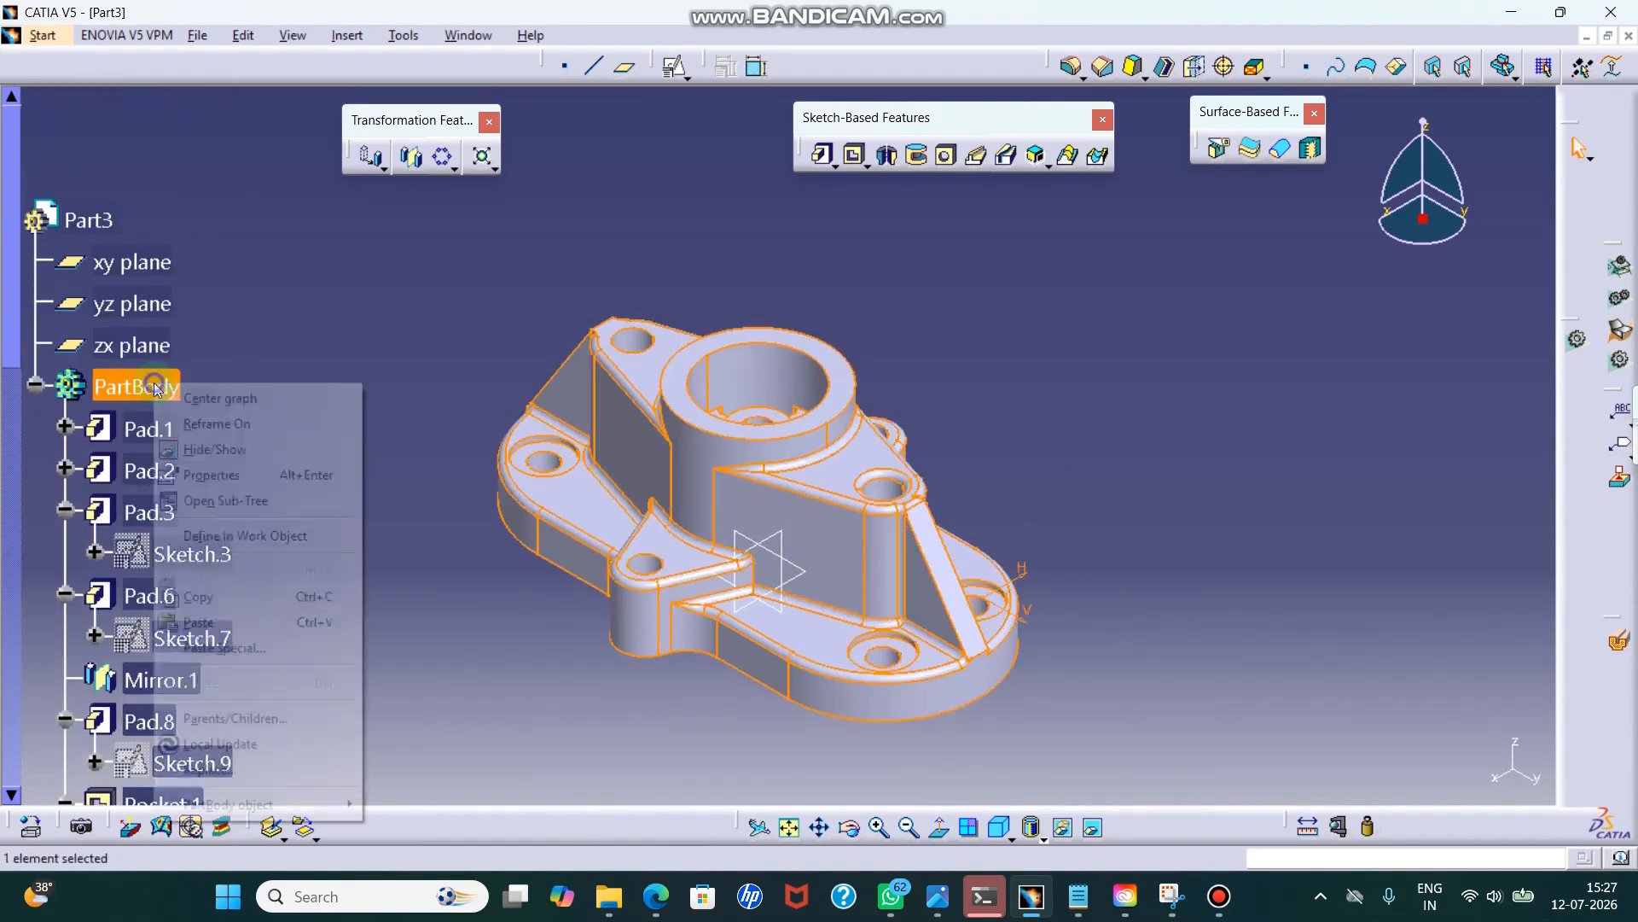
click(252, 476)
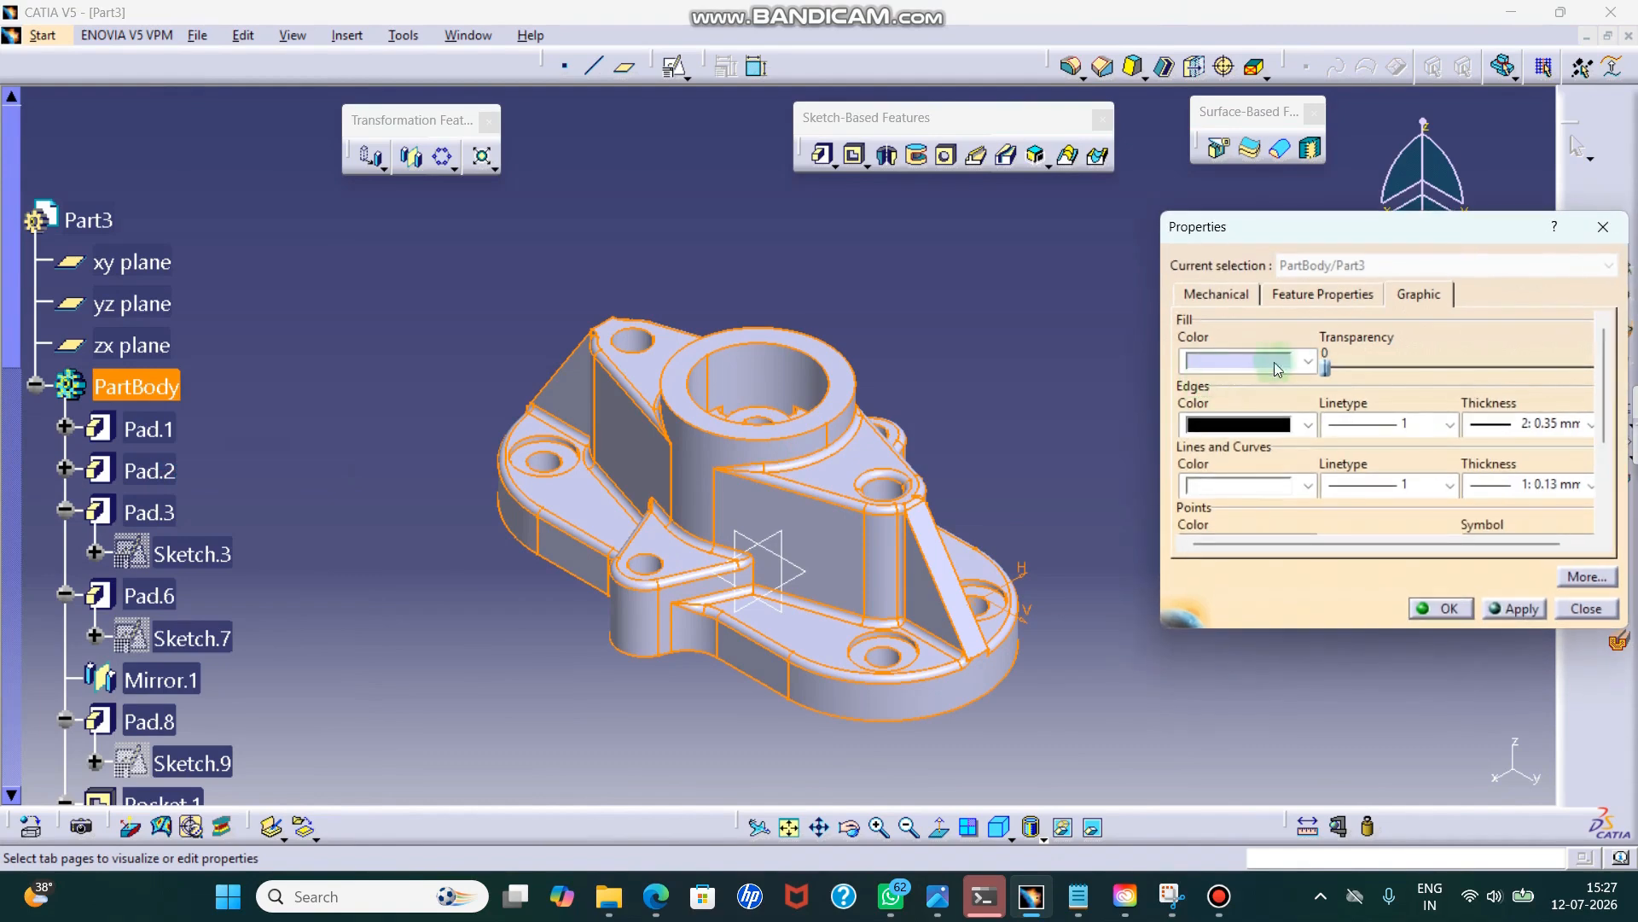
click(1280, 363)
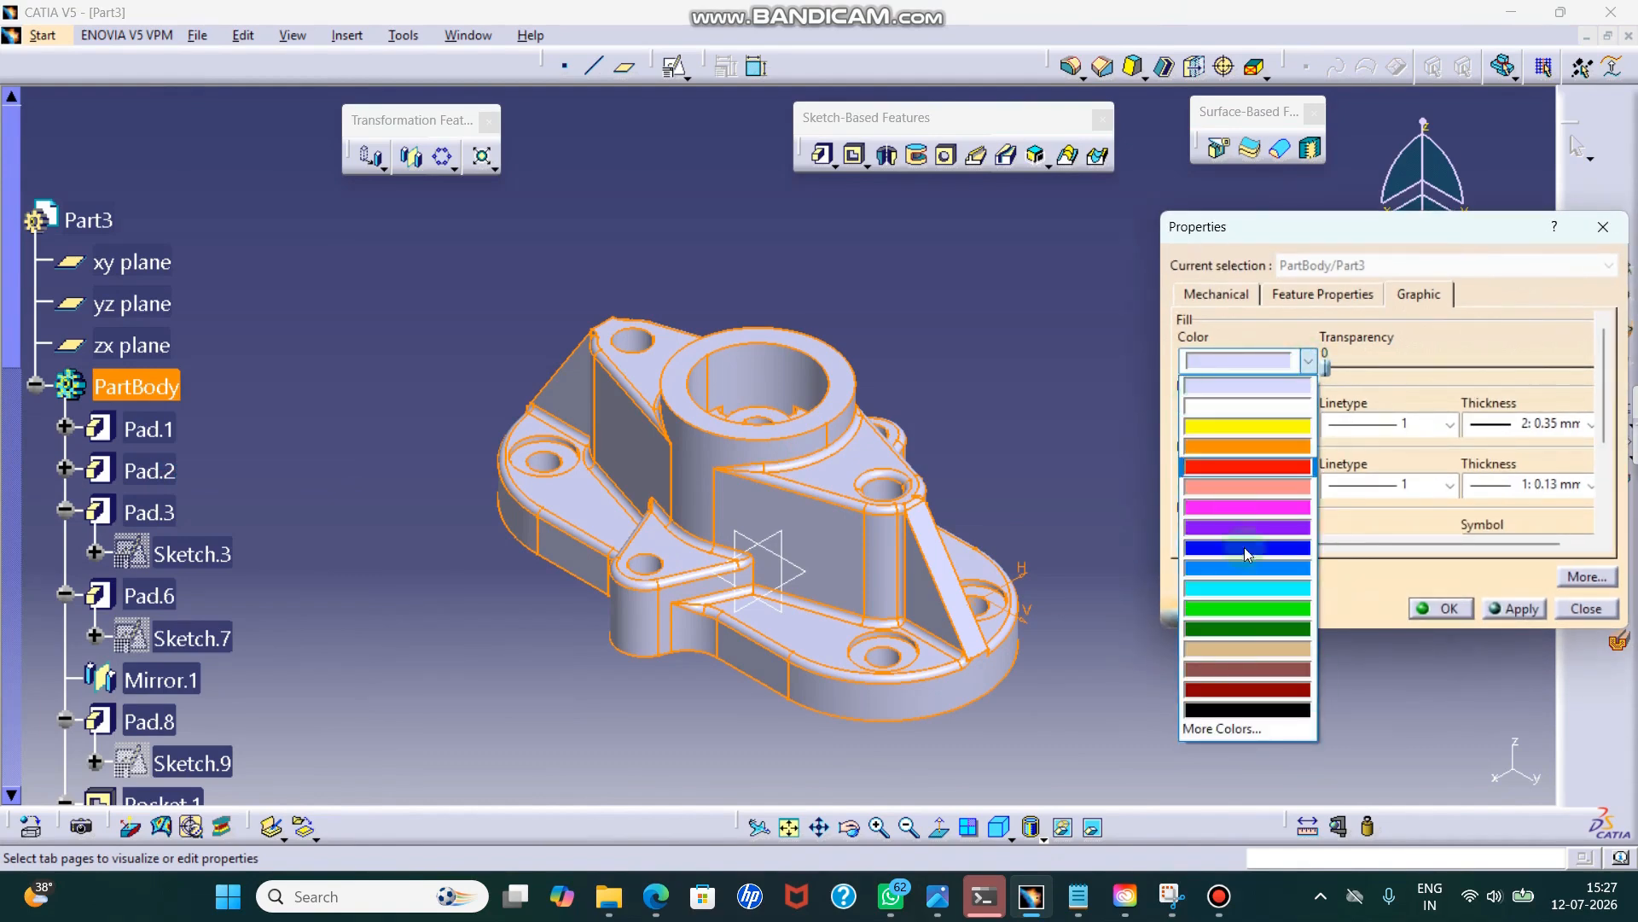
click(1243, 726)
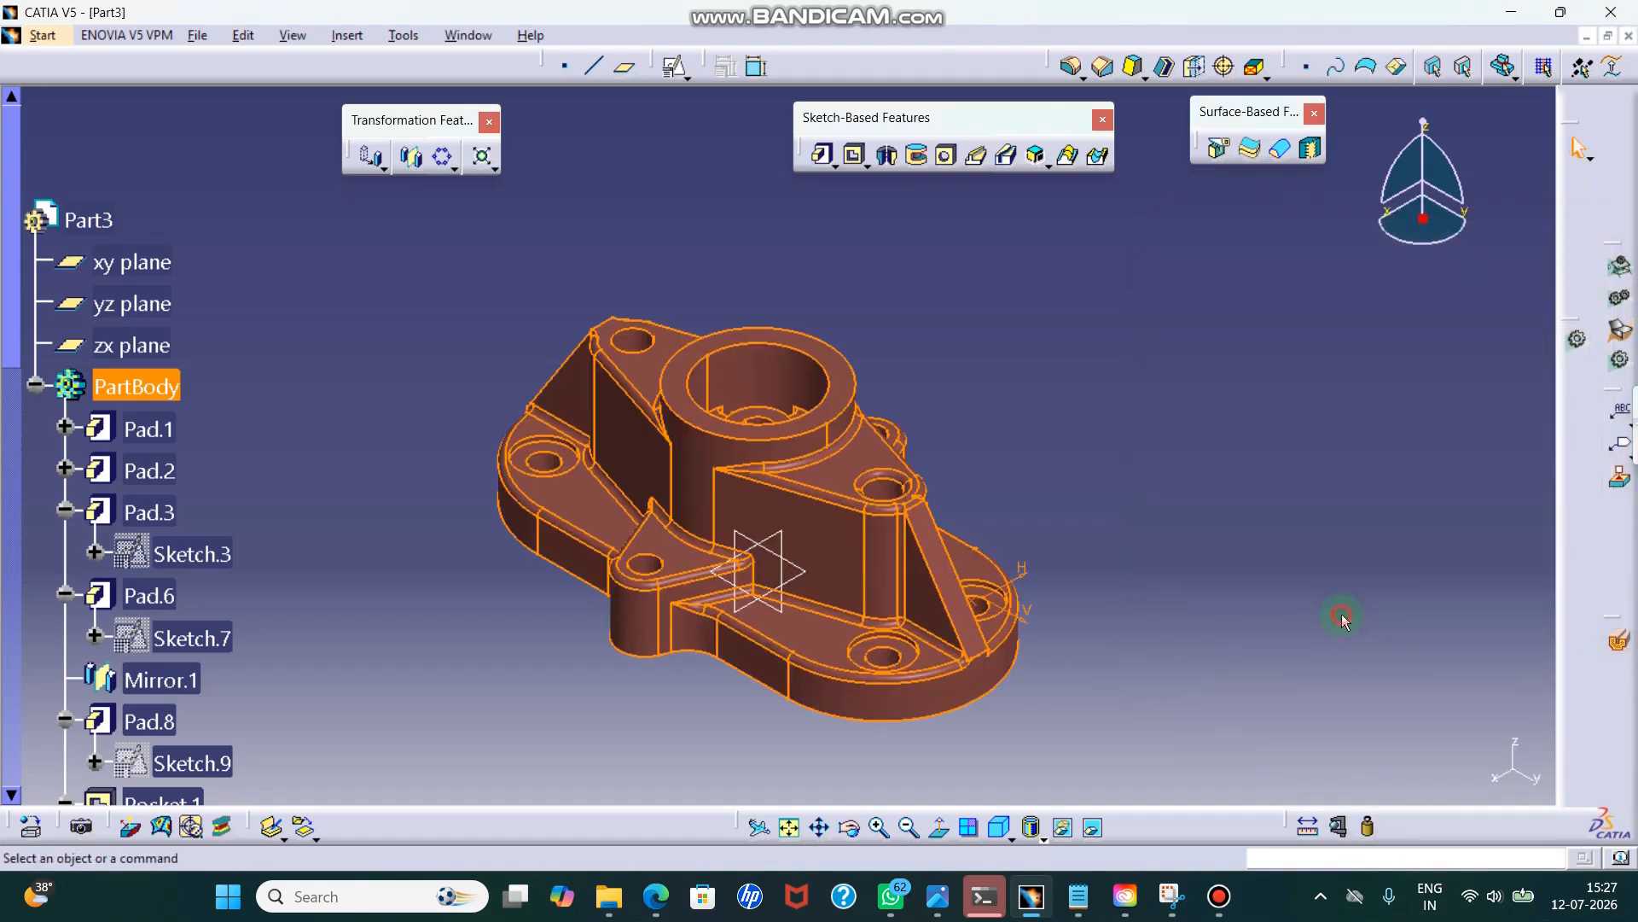
click(1341, 613)
- Examine the part's internal bores and holes with a dynamic section in front view, and return to the unsectioned isometric view
middle_drag(1288, 618, 1227, 557)
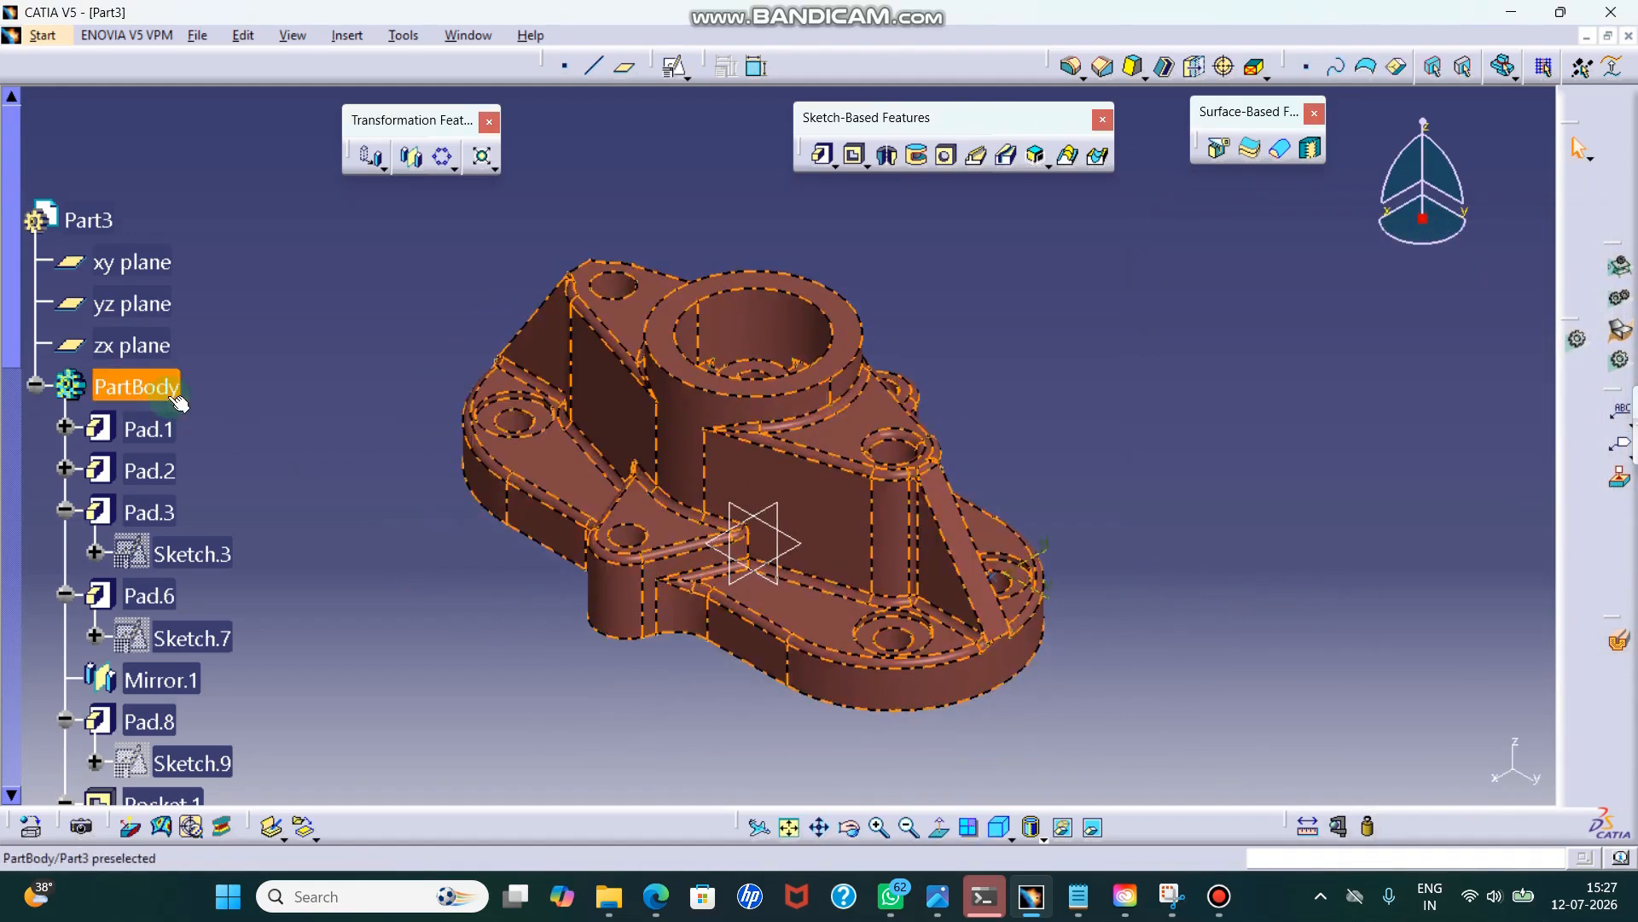
click(1062, 827)
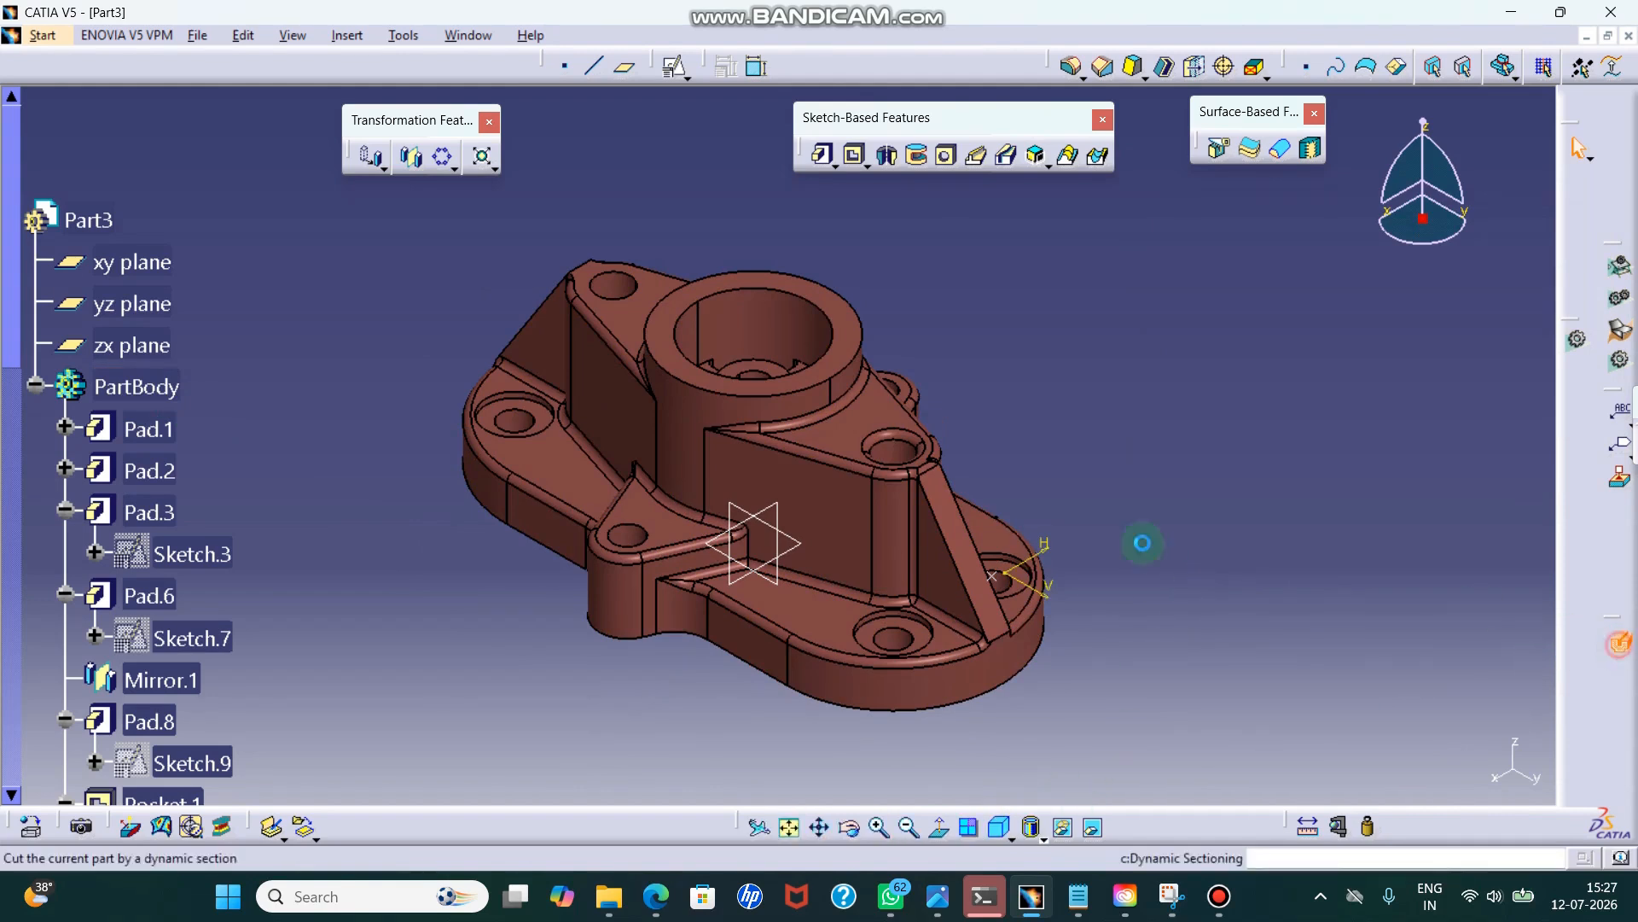
click(1009, 836)
click(1032, 680)
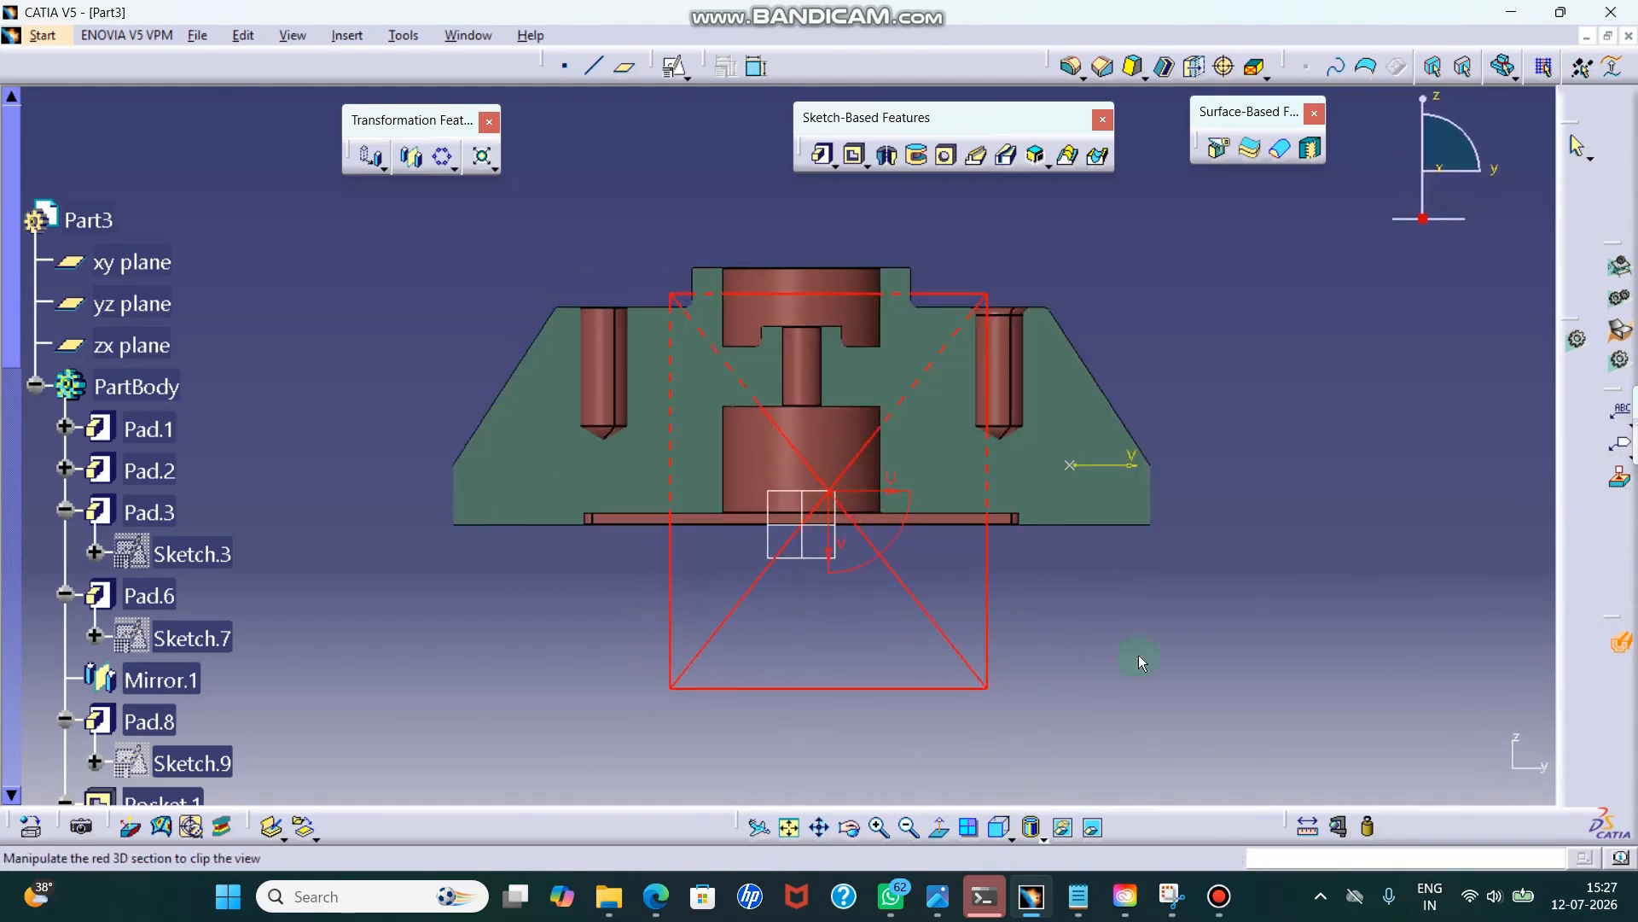
click(1619, 641)
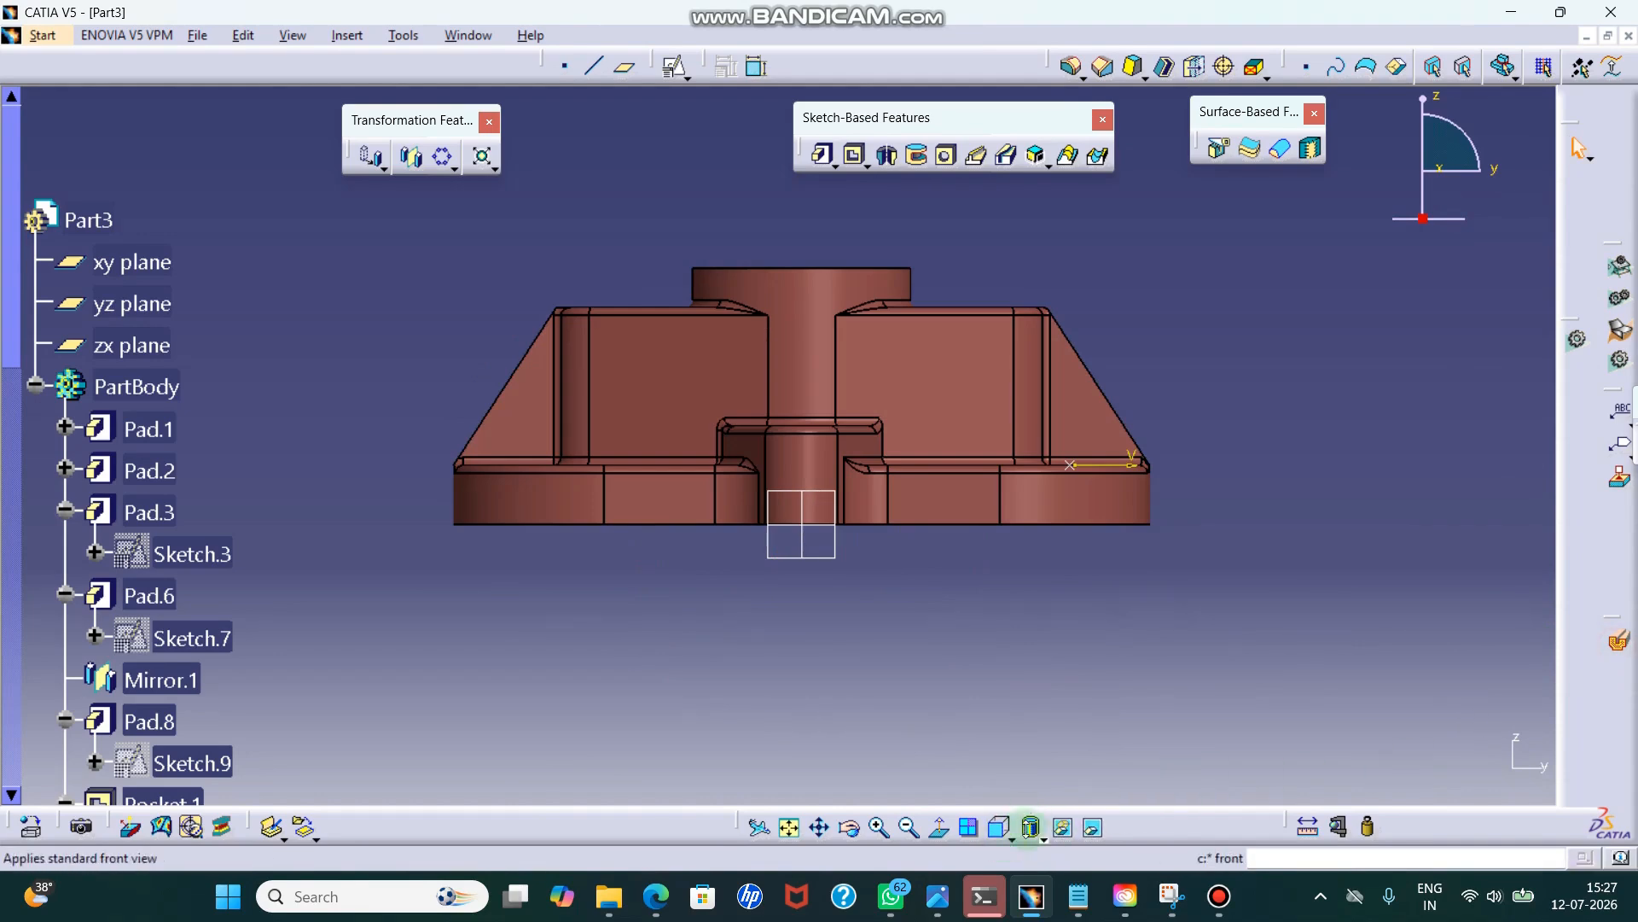
click(1012, 843)
click(1031, 650)
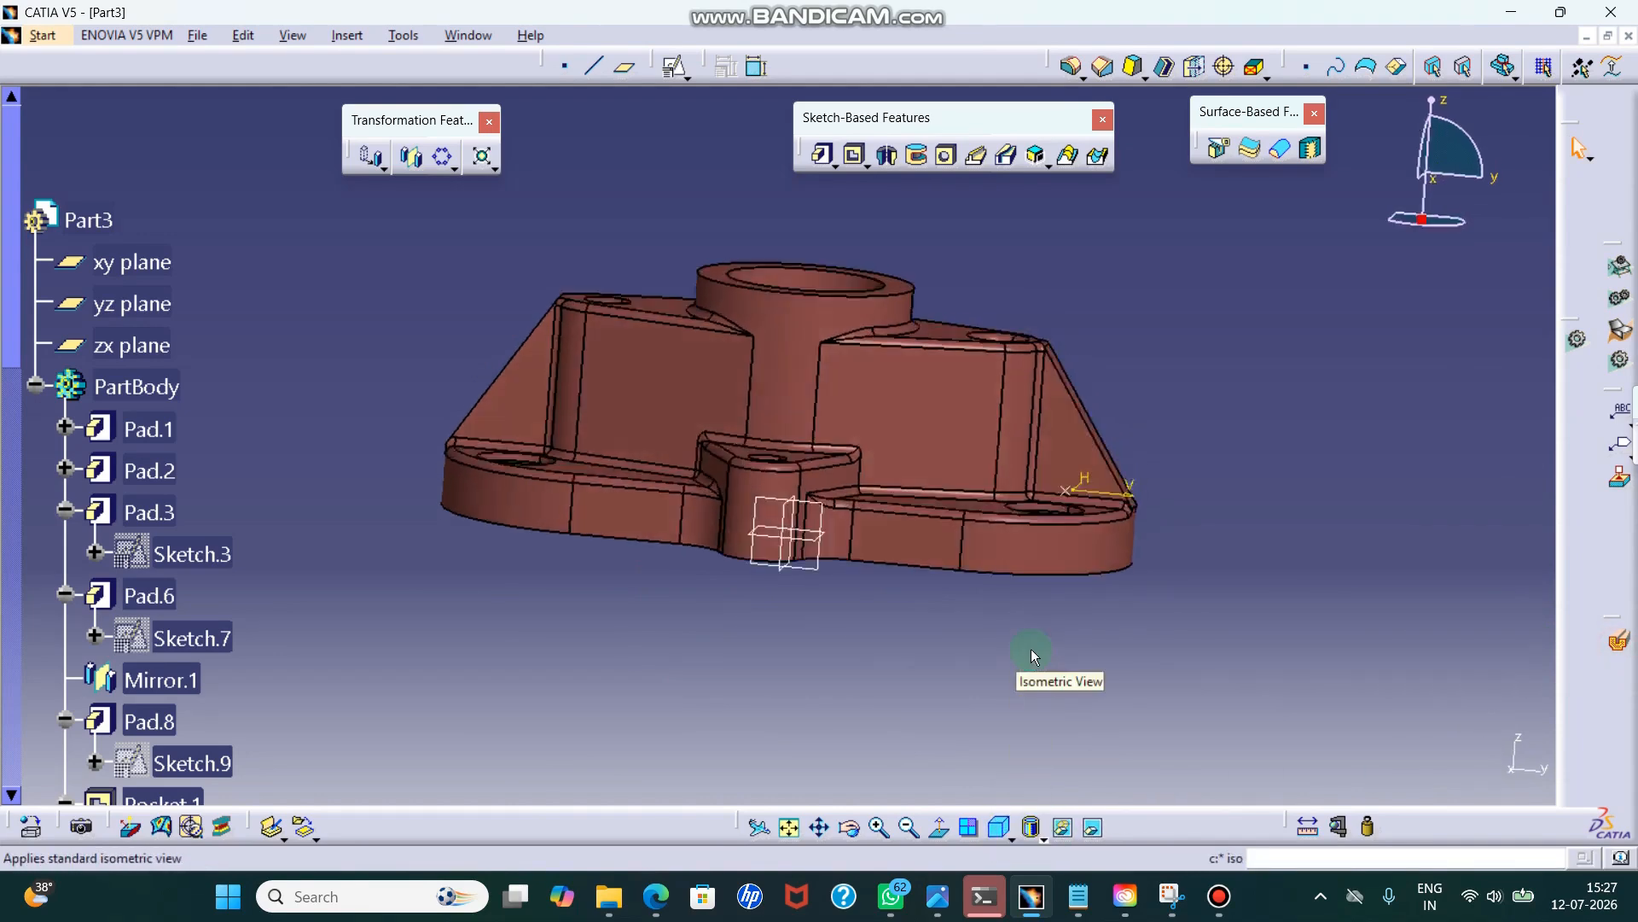